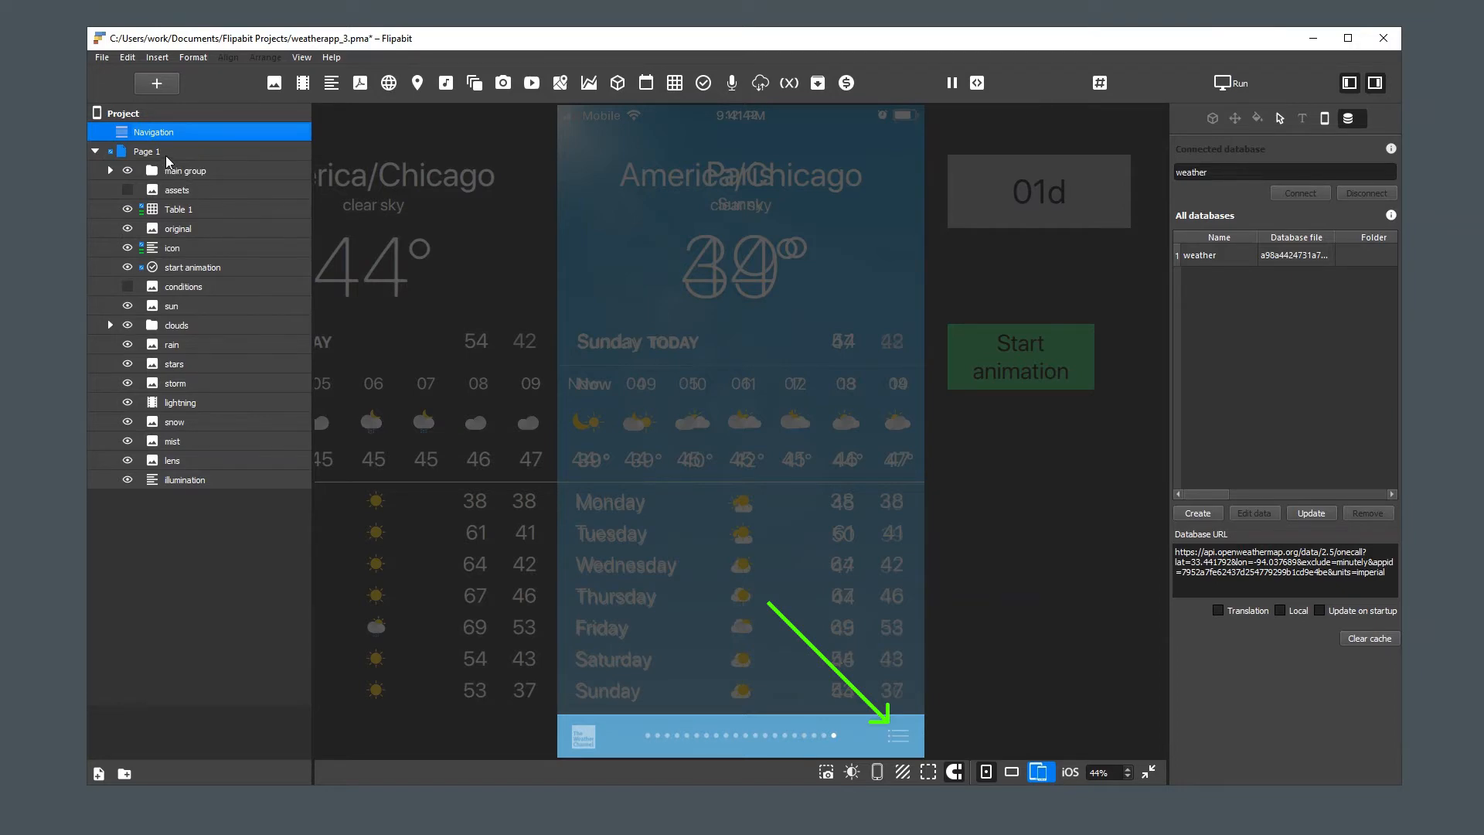
Add a new group to Page 1 and rename it "bottom bar"
right_click(165, 150)
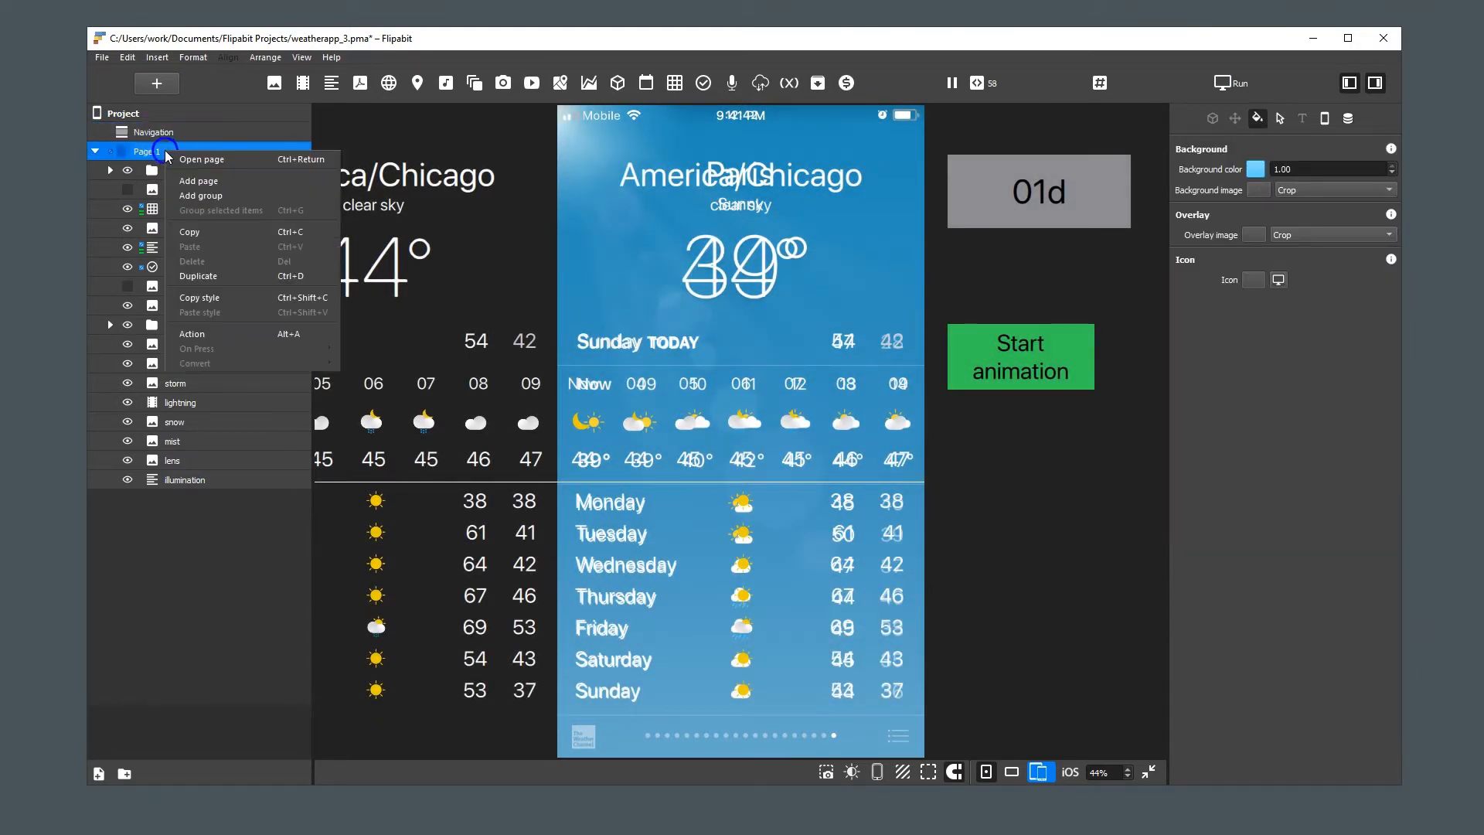
left_click(198, 196)
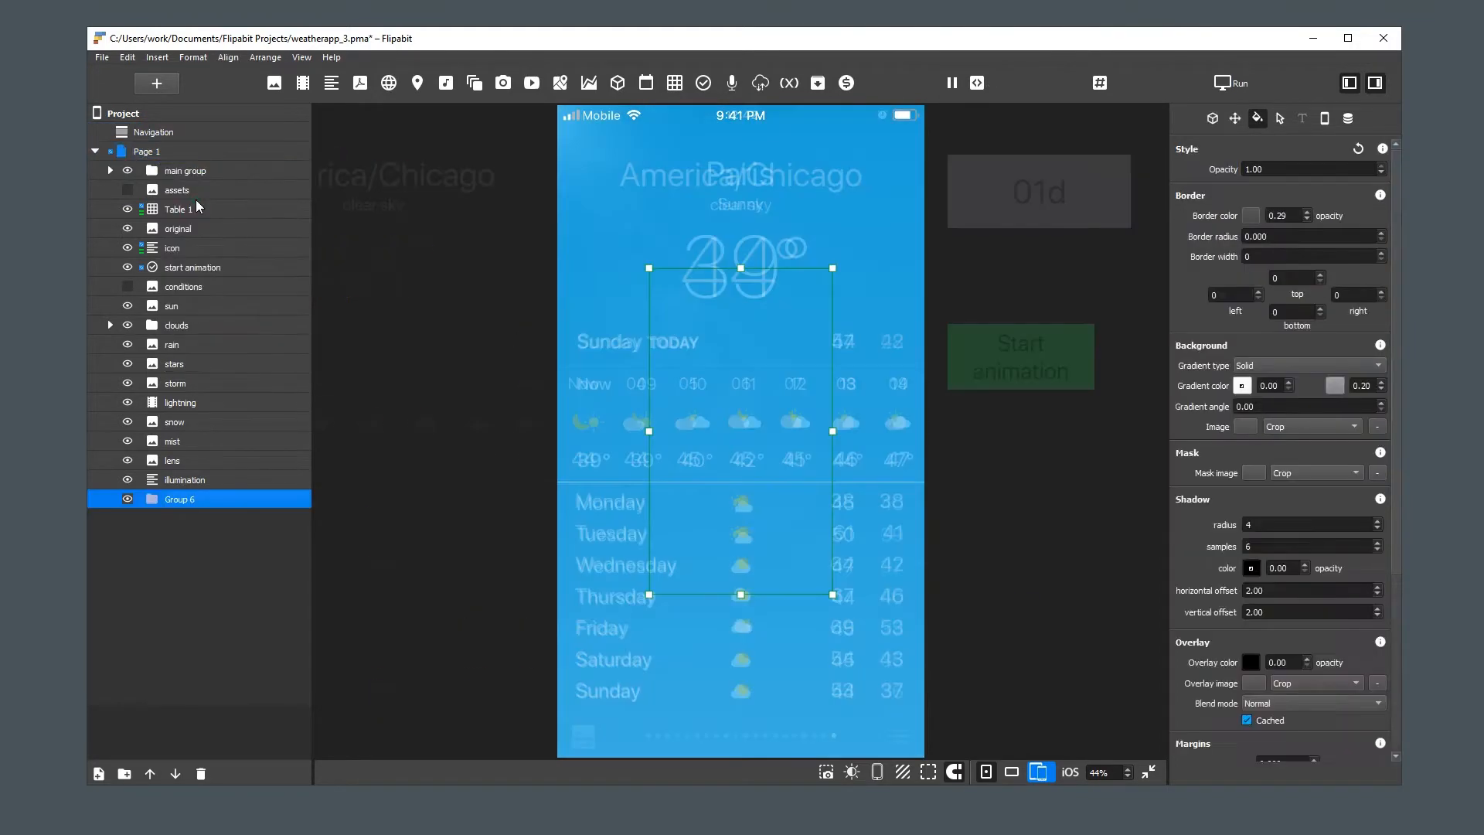
double_click(179, 501)
type("b")
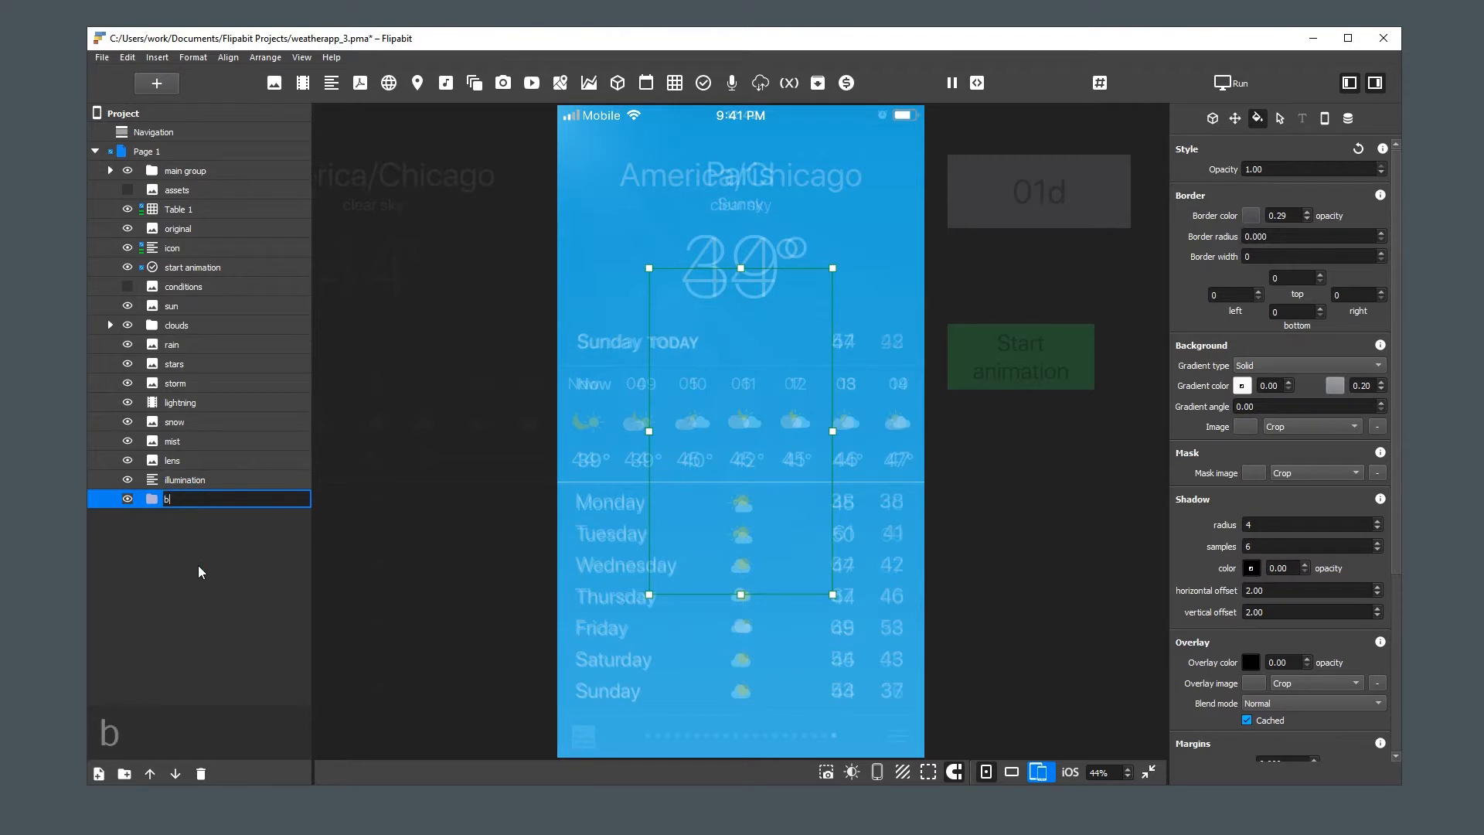
type("ottom bar")
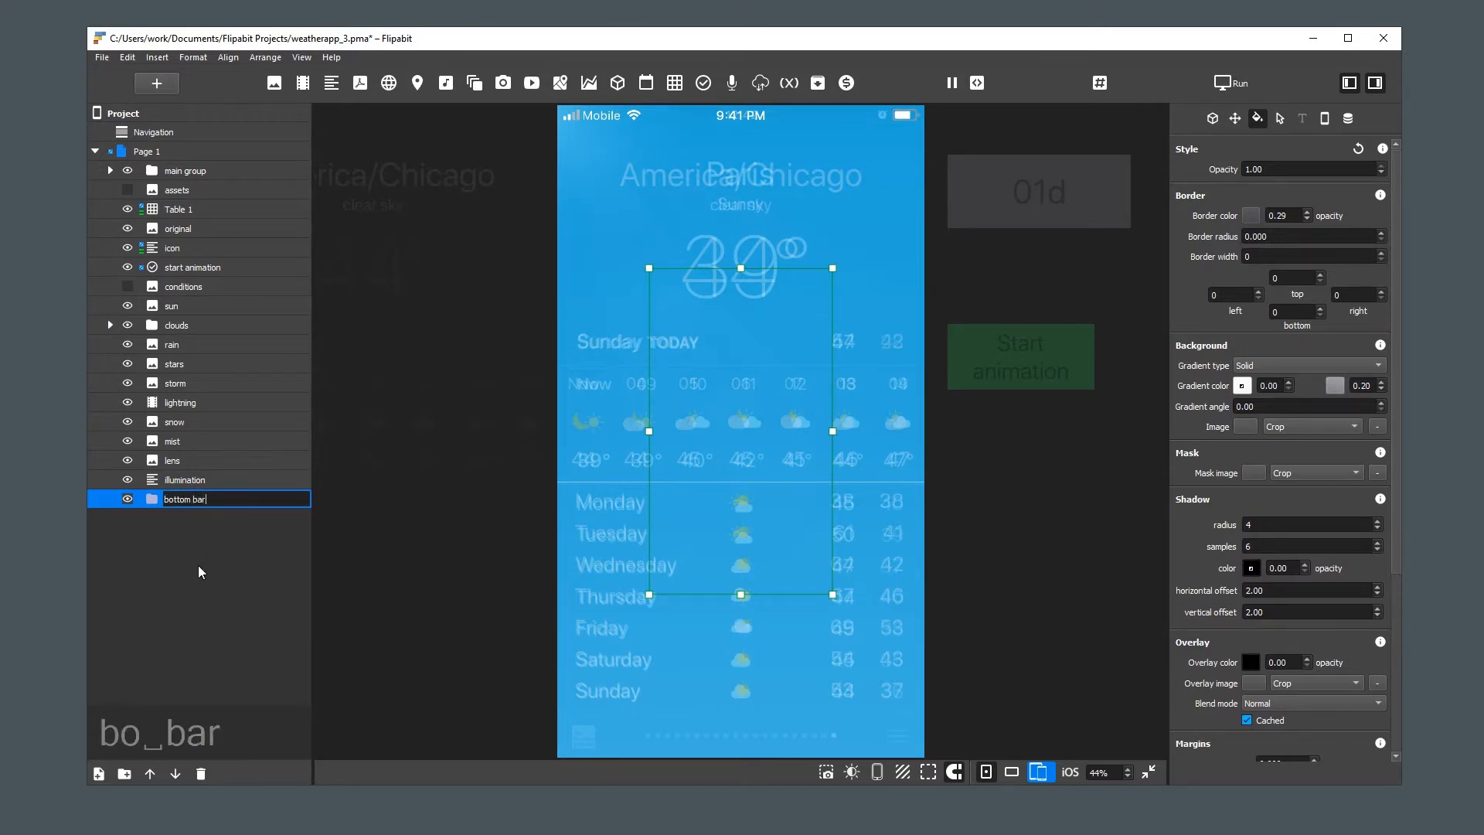
key("Return")
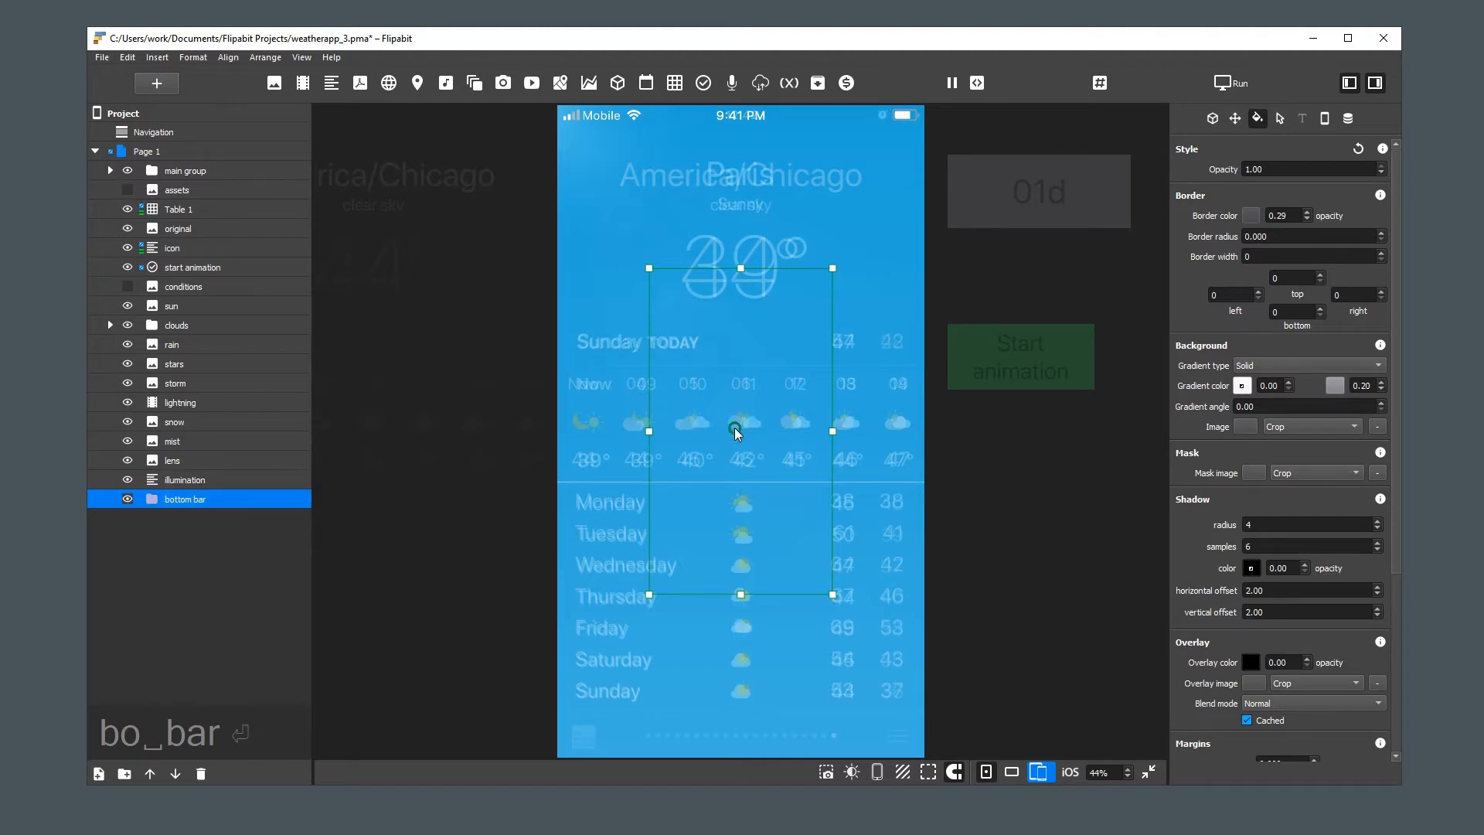
Position the bottom bar group at the bottom of the page, widen it to full page width, and match its height to the reference bar
left_click_drag(734, 428, 738, 595)
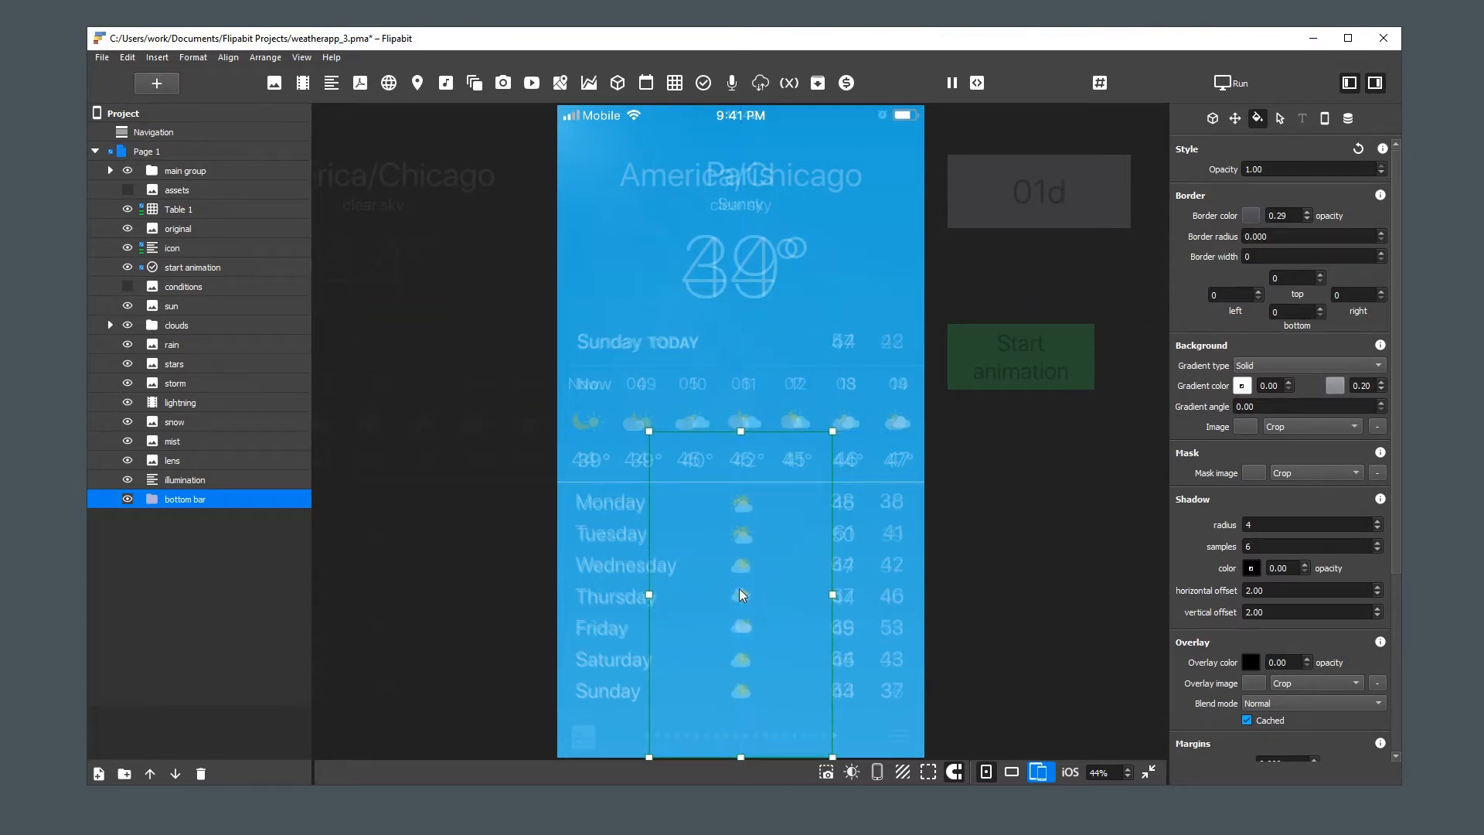
key("w")
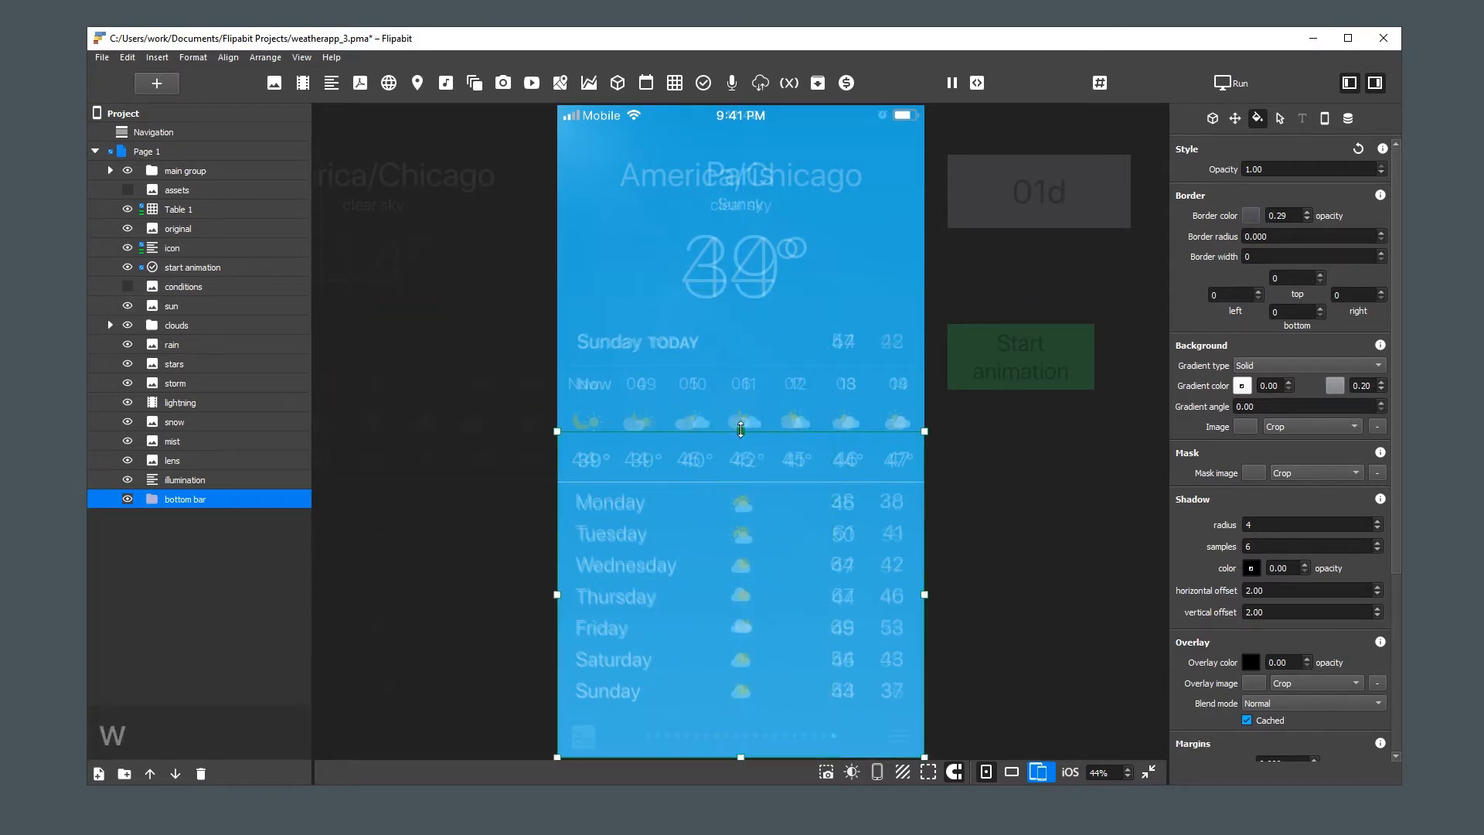
left_click_drag(740, 435, 764, 719)
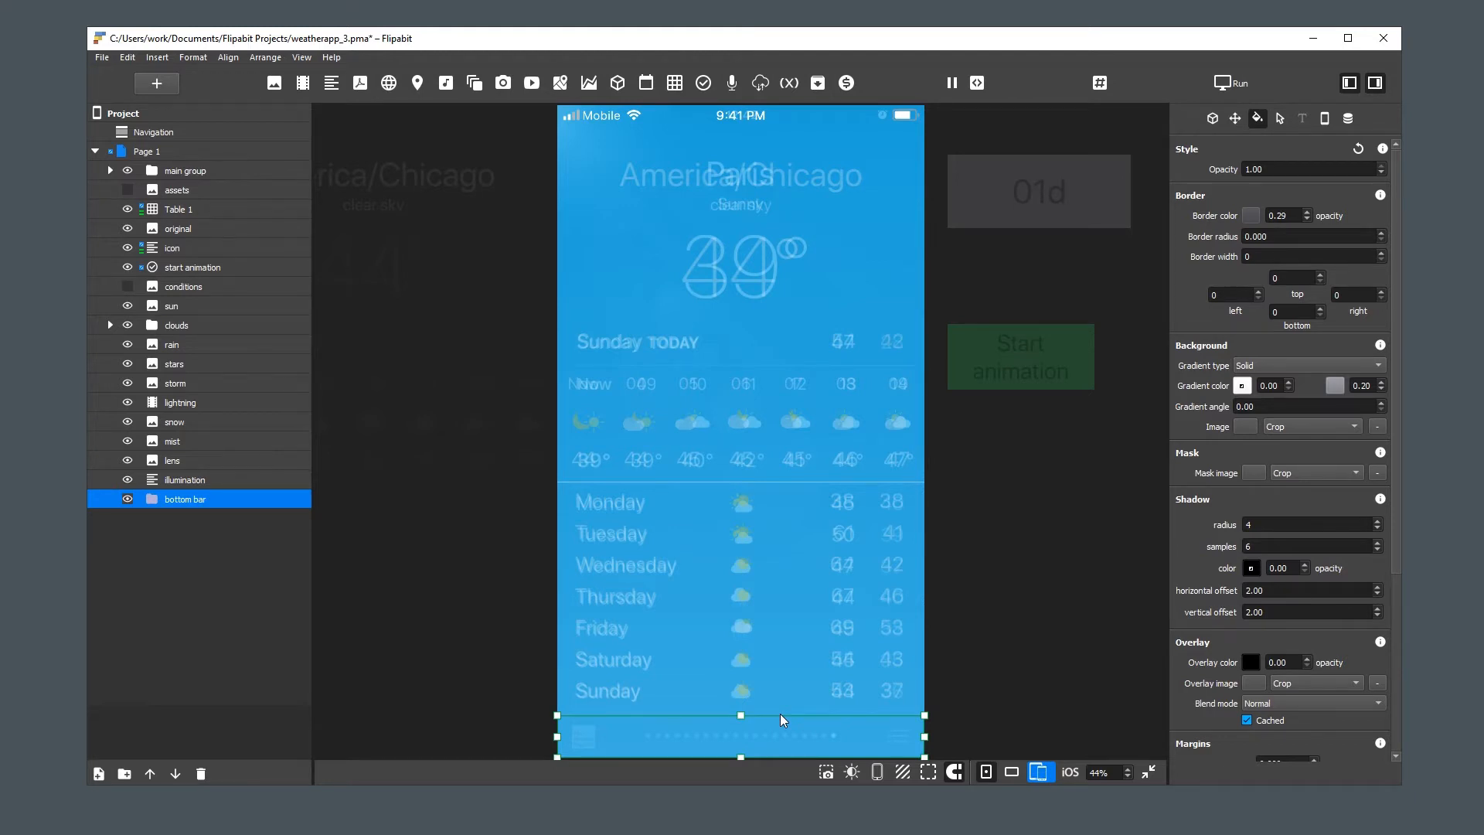
key("ctrl+1")
left_click(1159, 657)
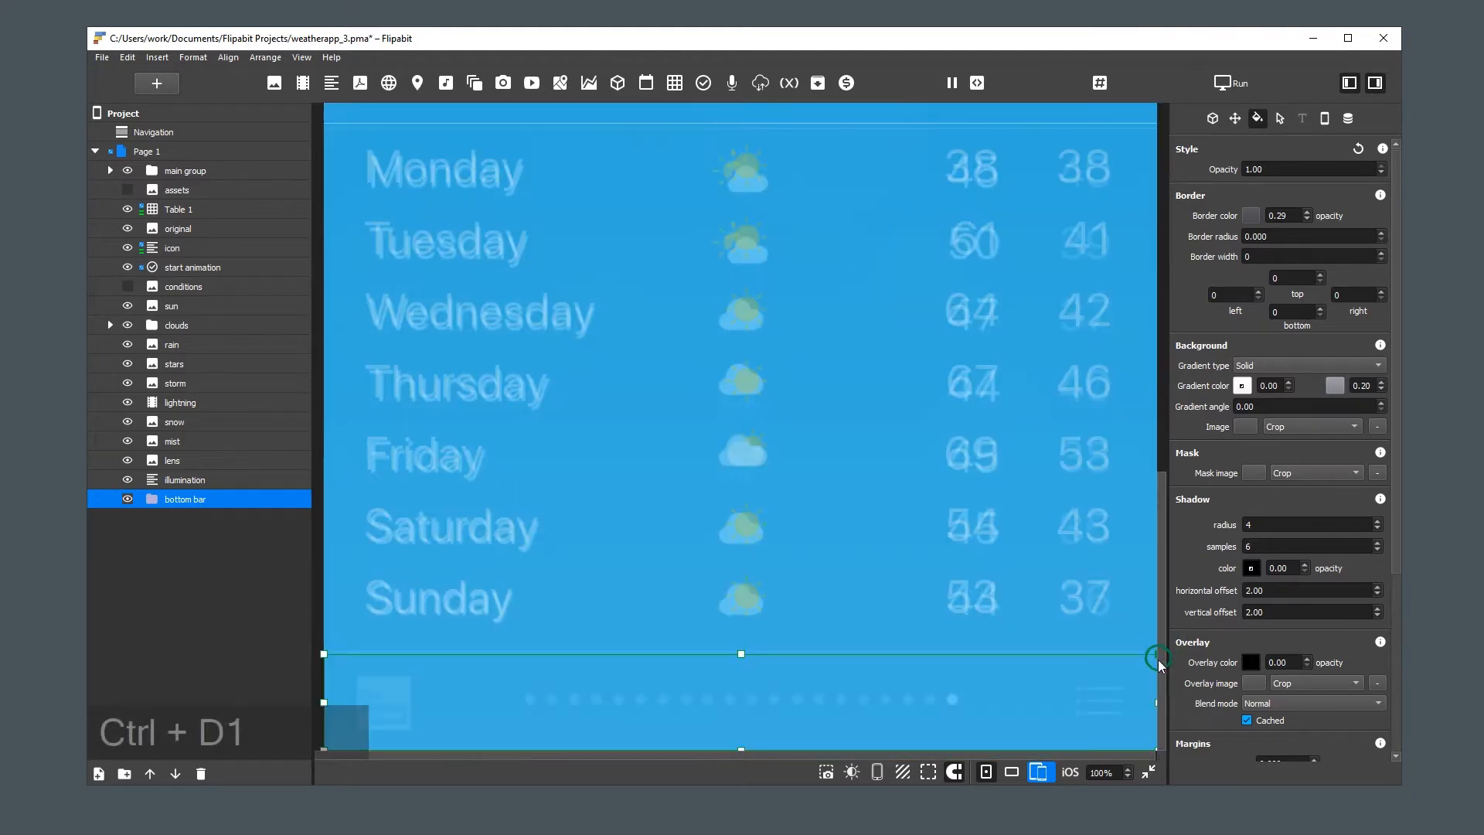
left_click_drag(741, 654, 741, 653)
left_click(810, 683)
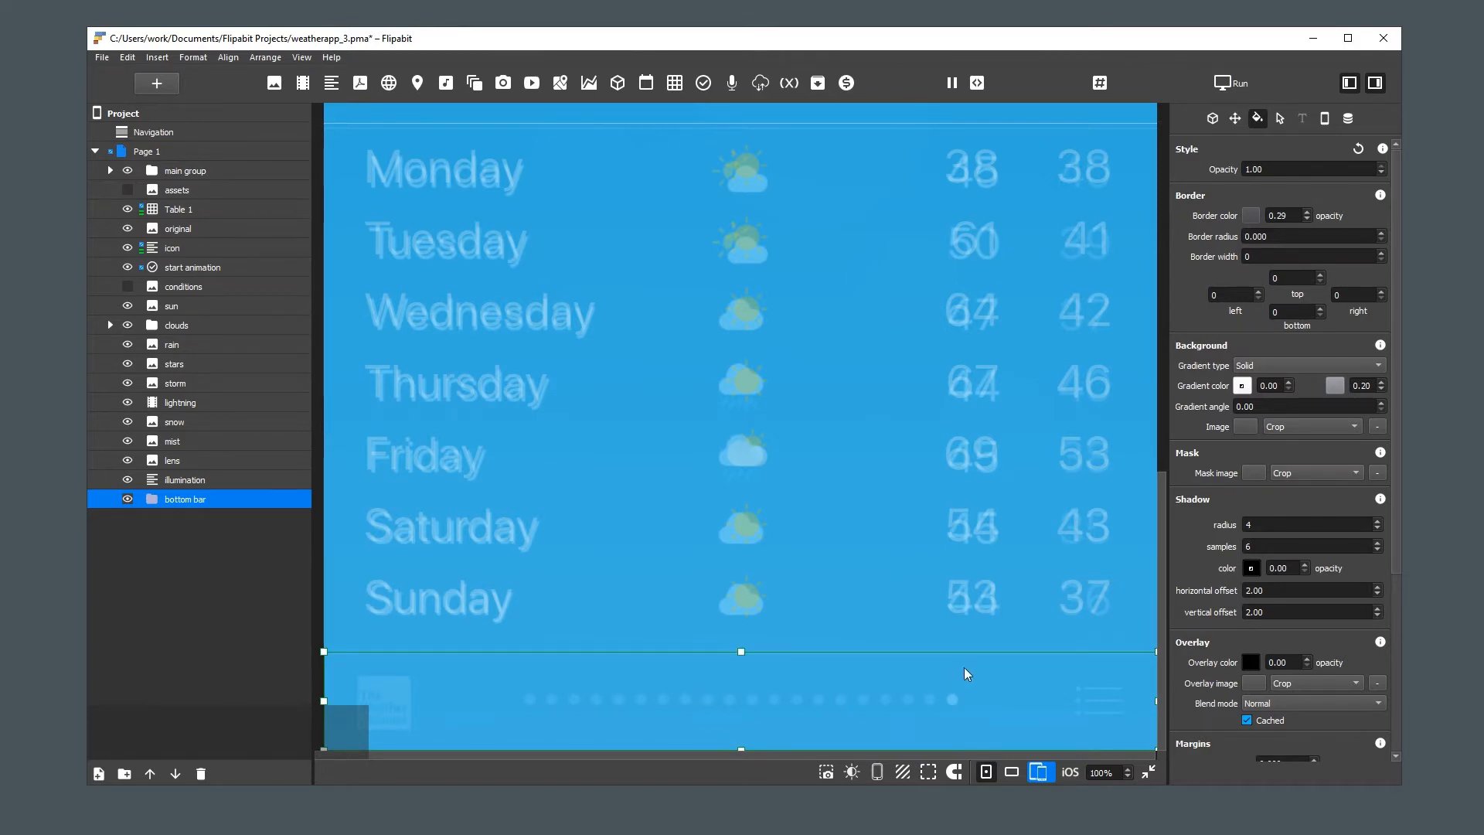
Give the bottom bar a white border with top width 1, and move the group directly above Table 1 in the project tree
left_click(1249, 215)
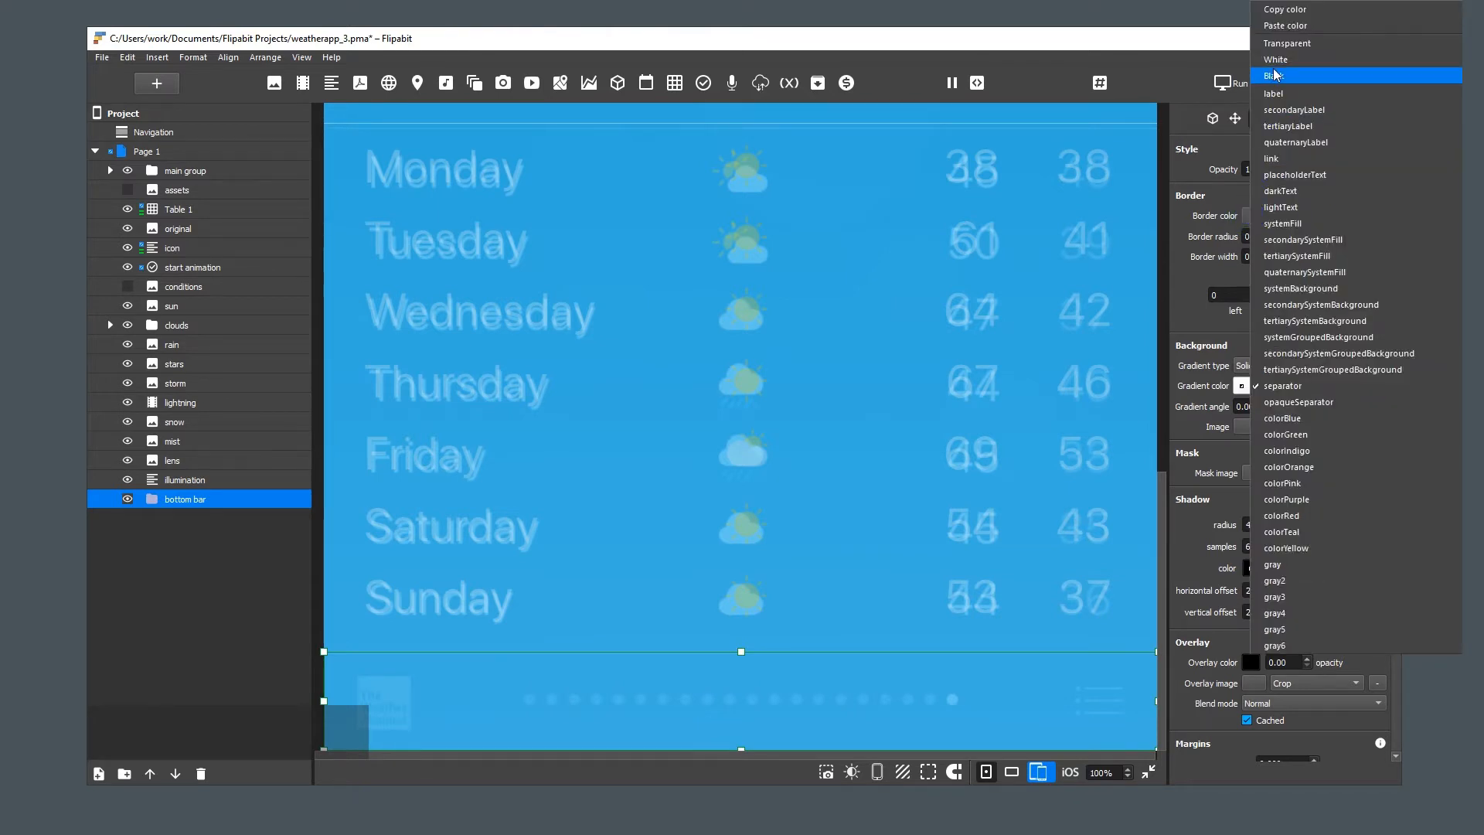
left_click(1279, 68)
left_click(1295, 277)
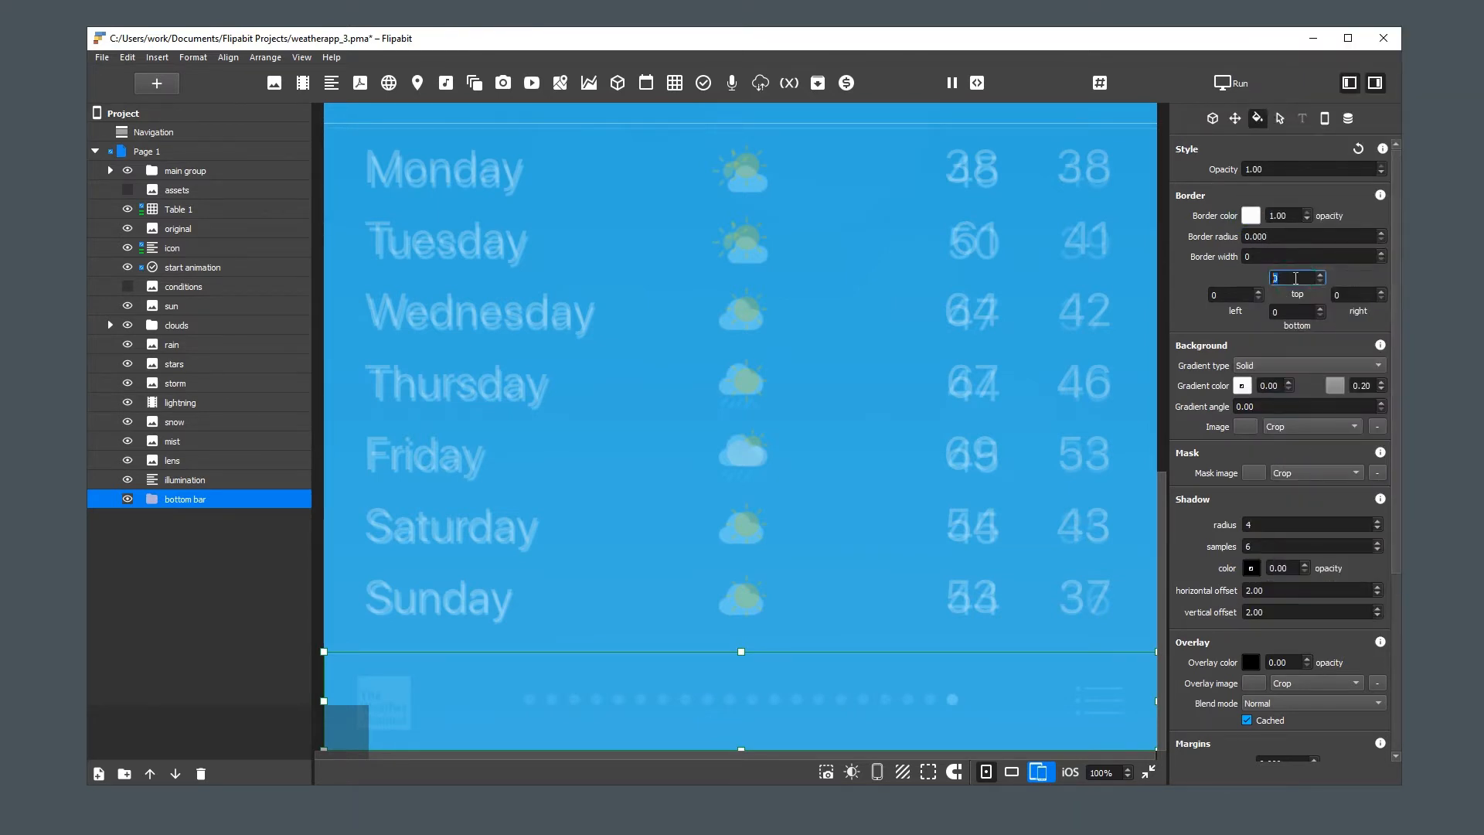
type("1")
left_click(155, 504)
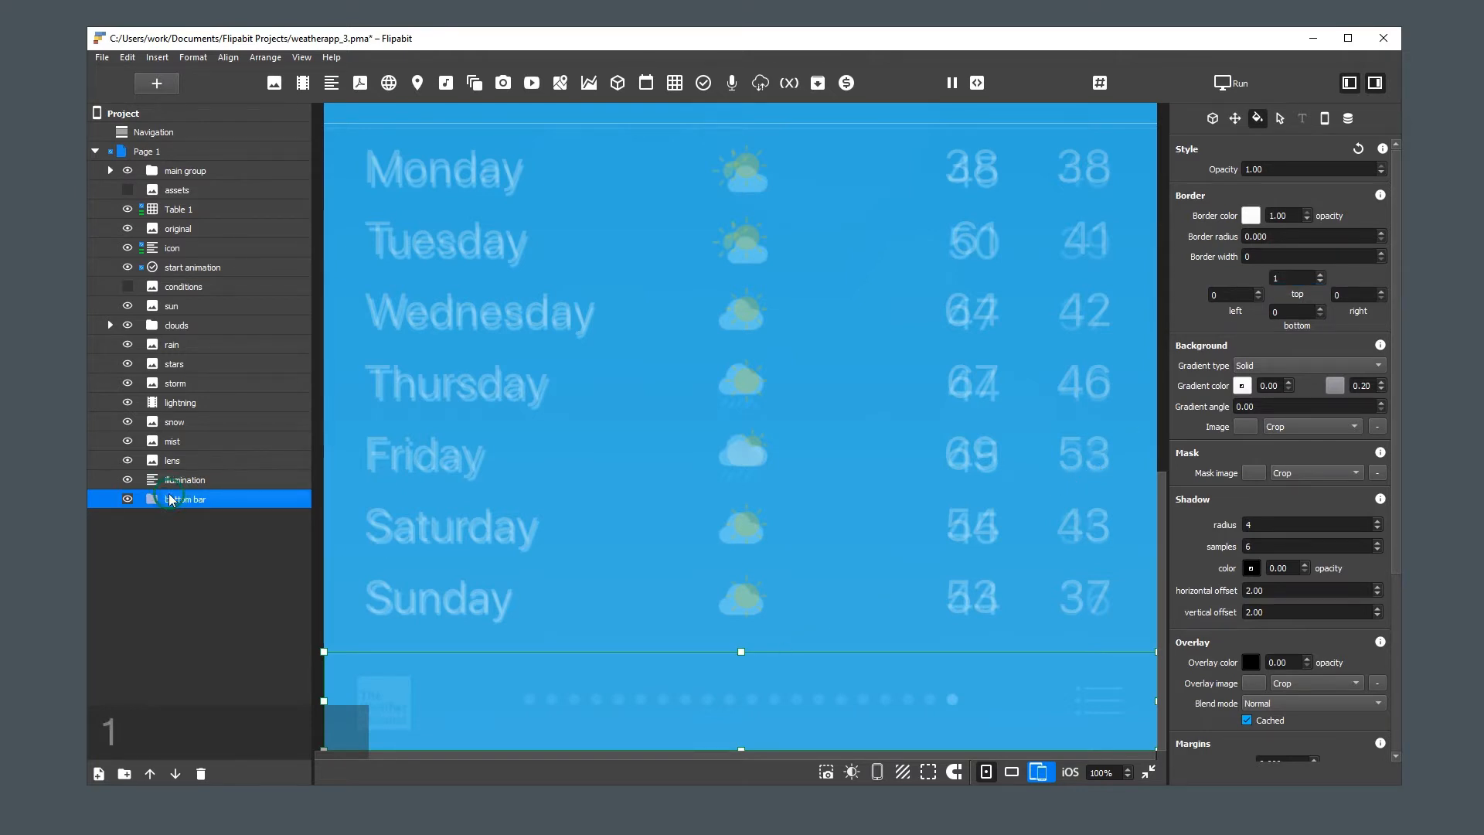
left_click_drag(157, 510, 239, 212)
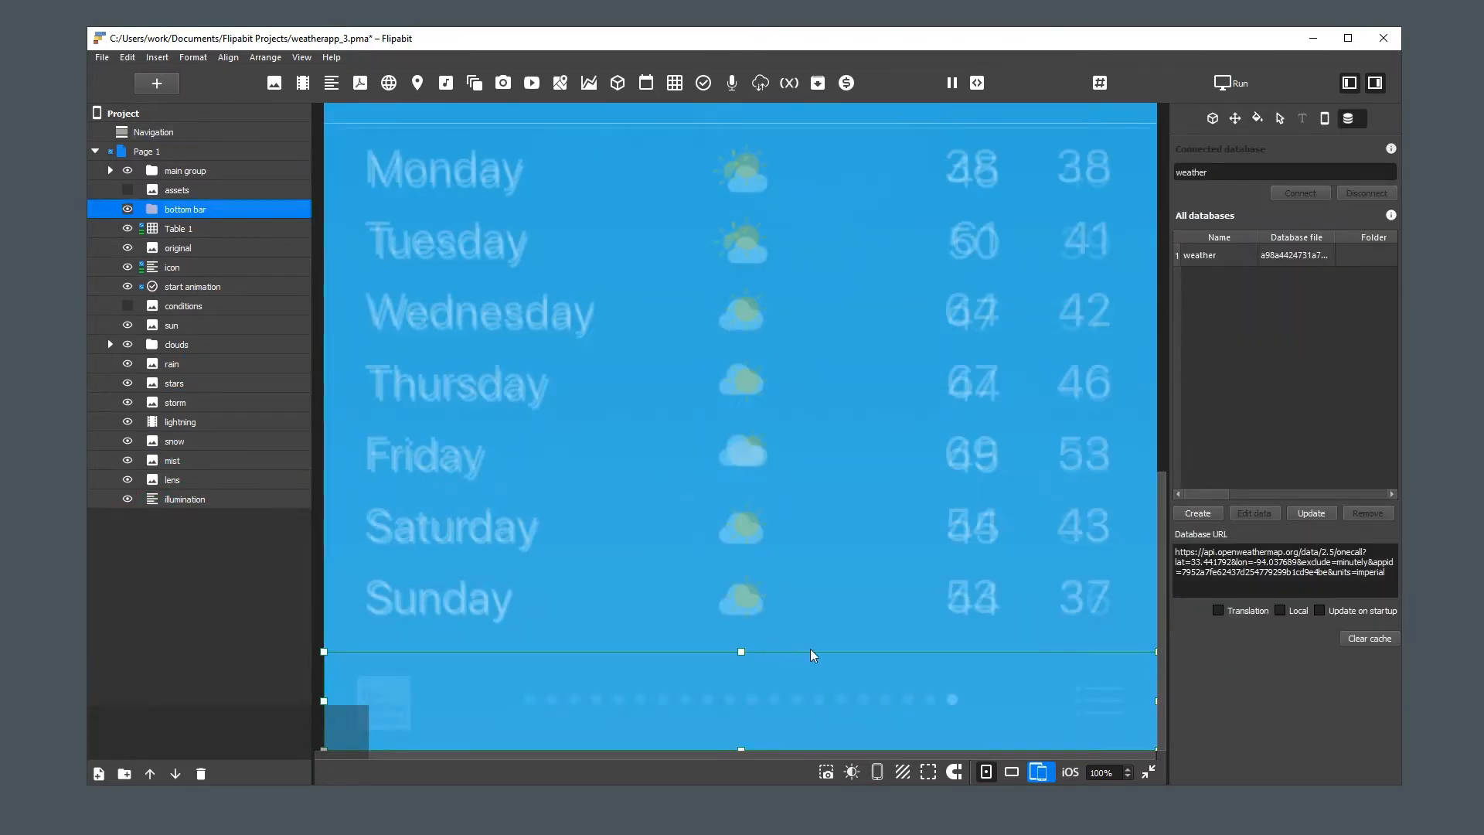
Insert a Listview control into the bottom bar and widen it slightly on both sides to span the reference row of dots
left_click(703, 81)
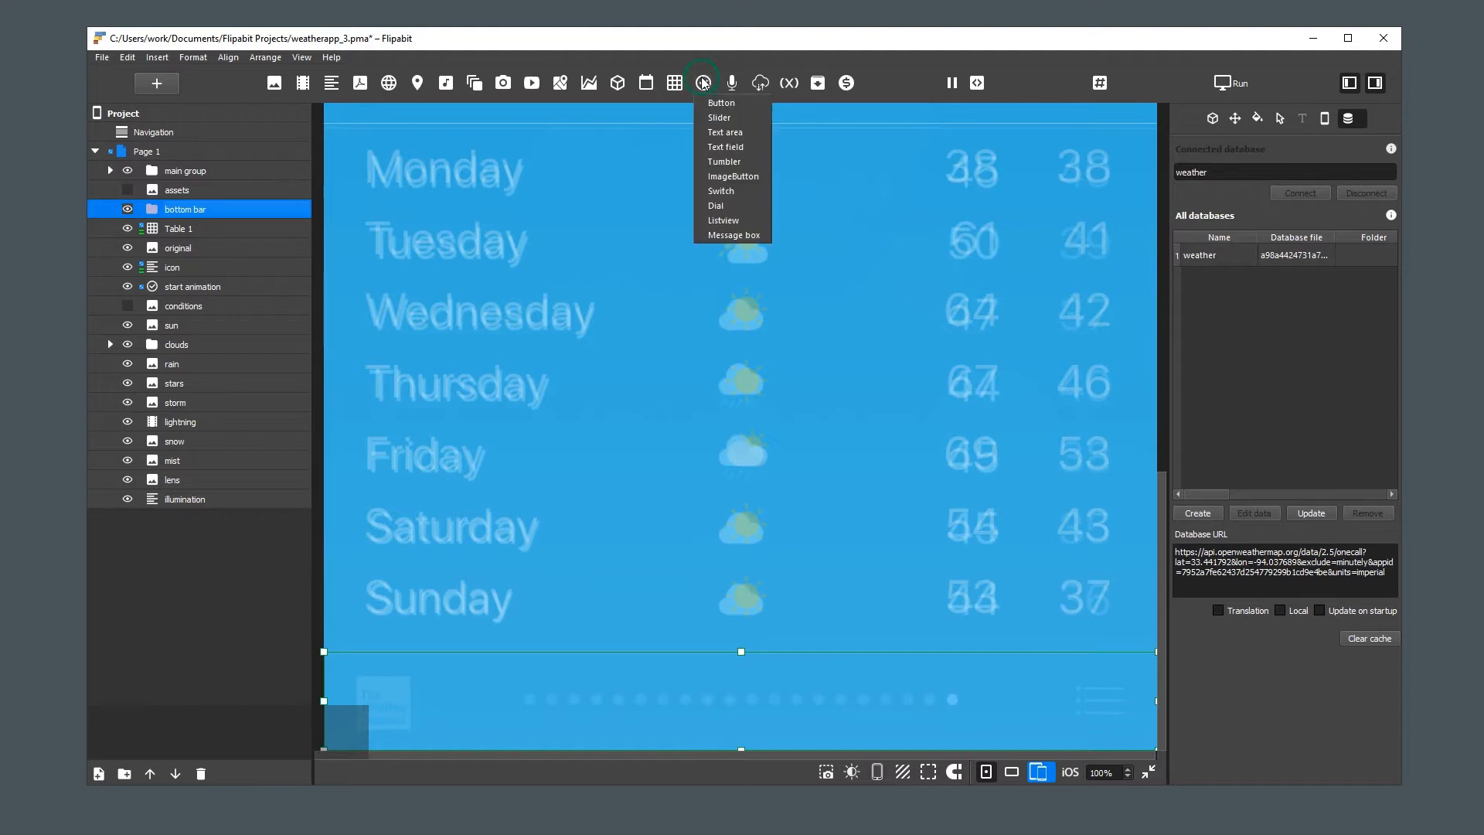
left_click(734, 221)
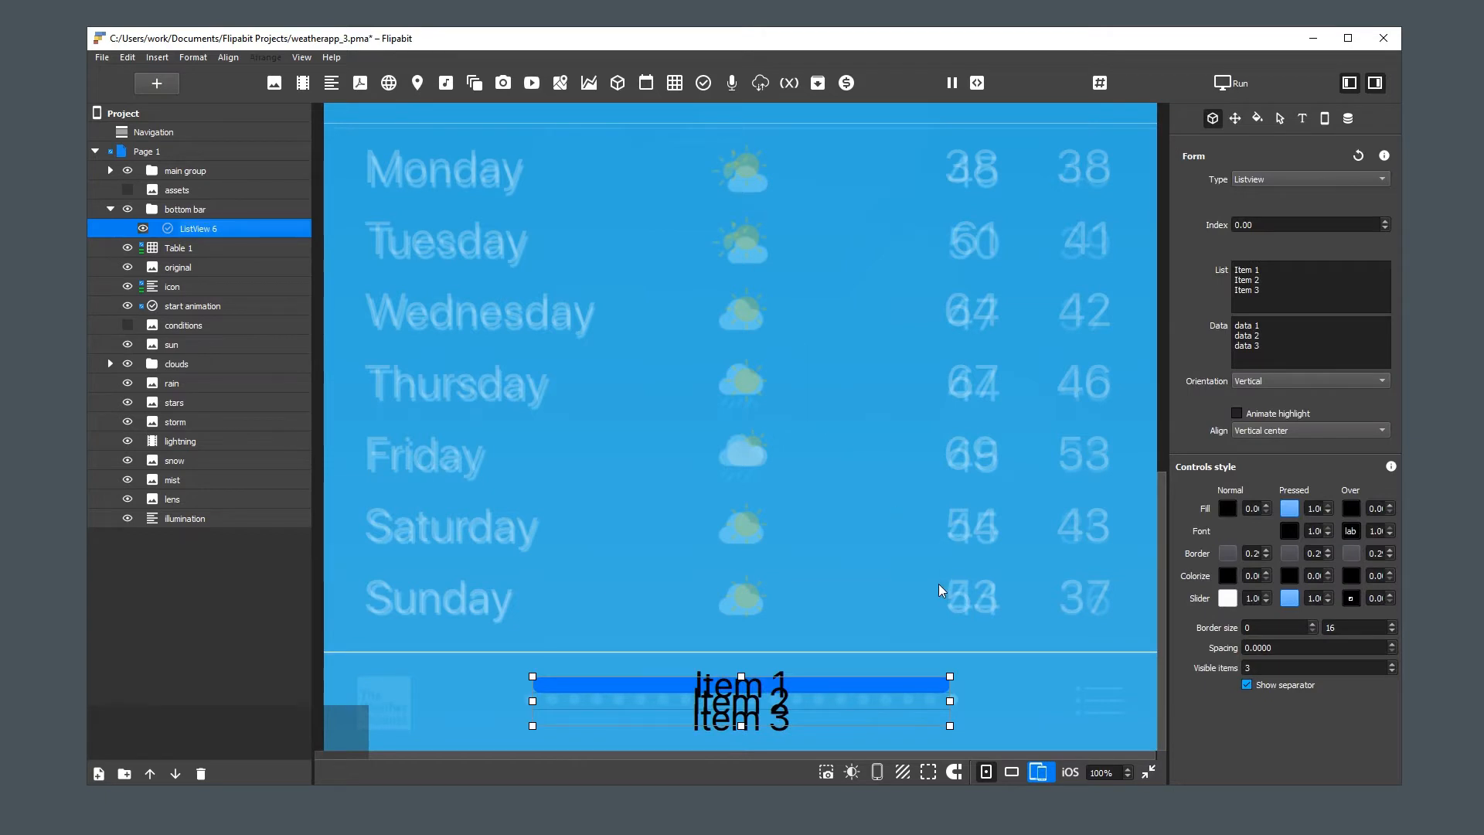
left_click_drag(949, 700, 958, 700)
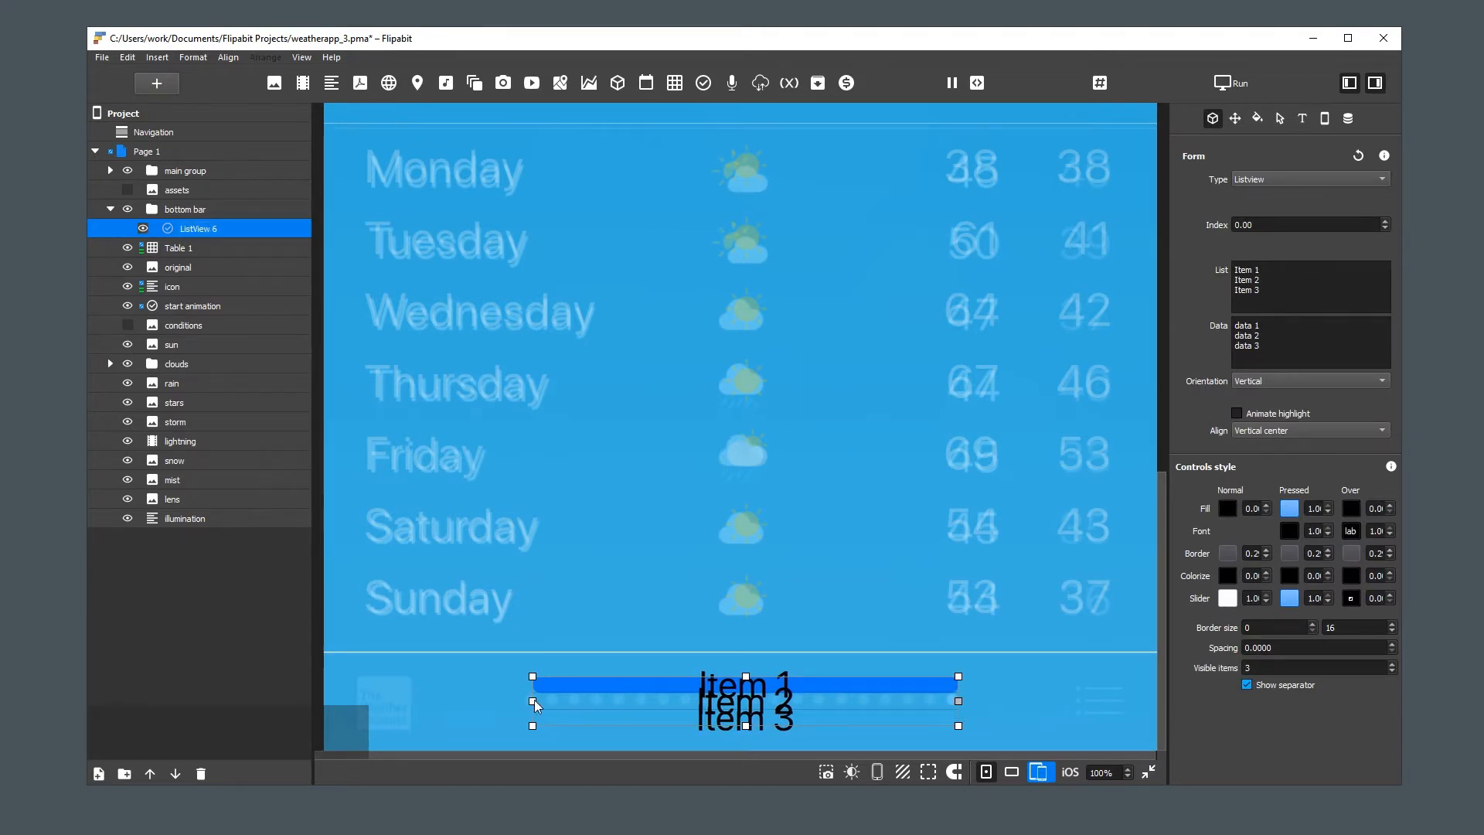
left_click_drag(534, 701, 524, 701)
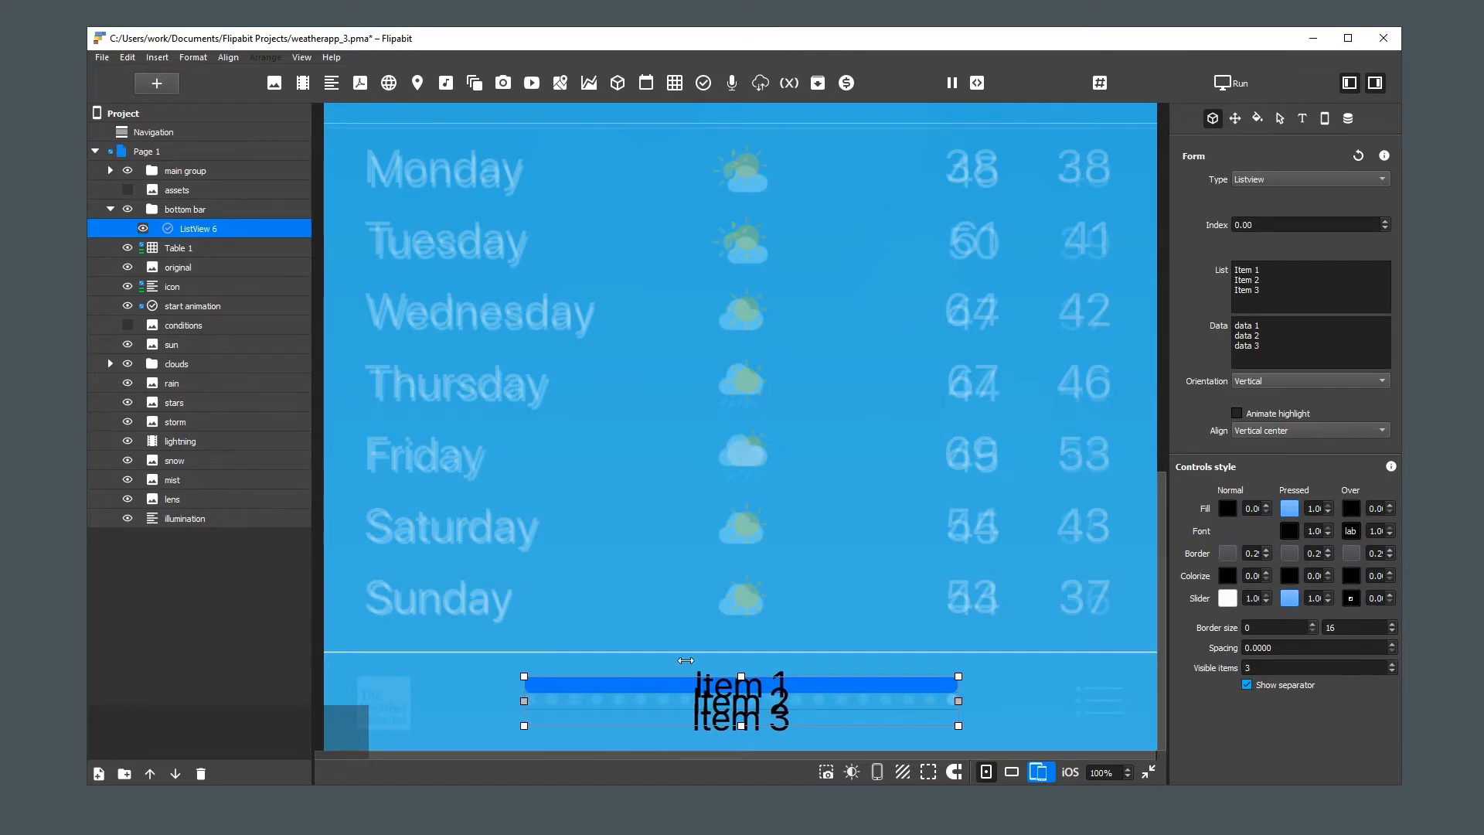
Set the Listview's orientation to Horizontal with 20 visible items, and turn off its separator
left_click(1279, 380)
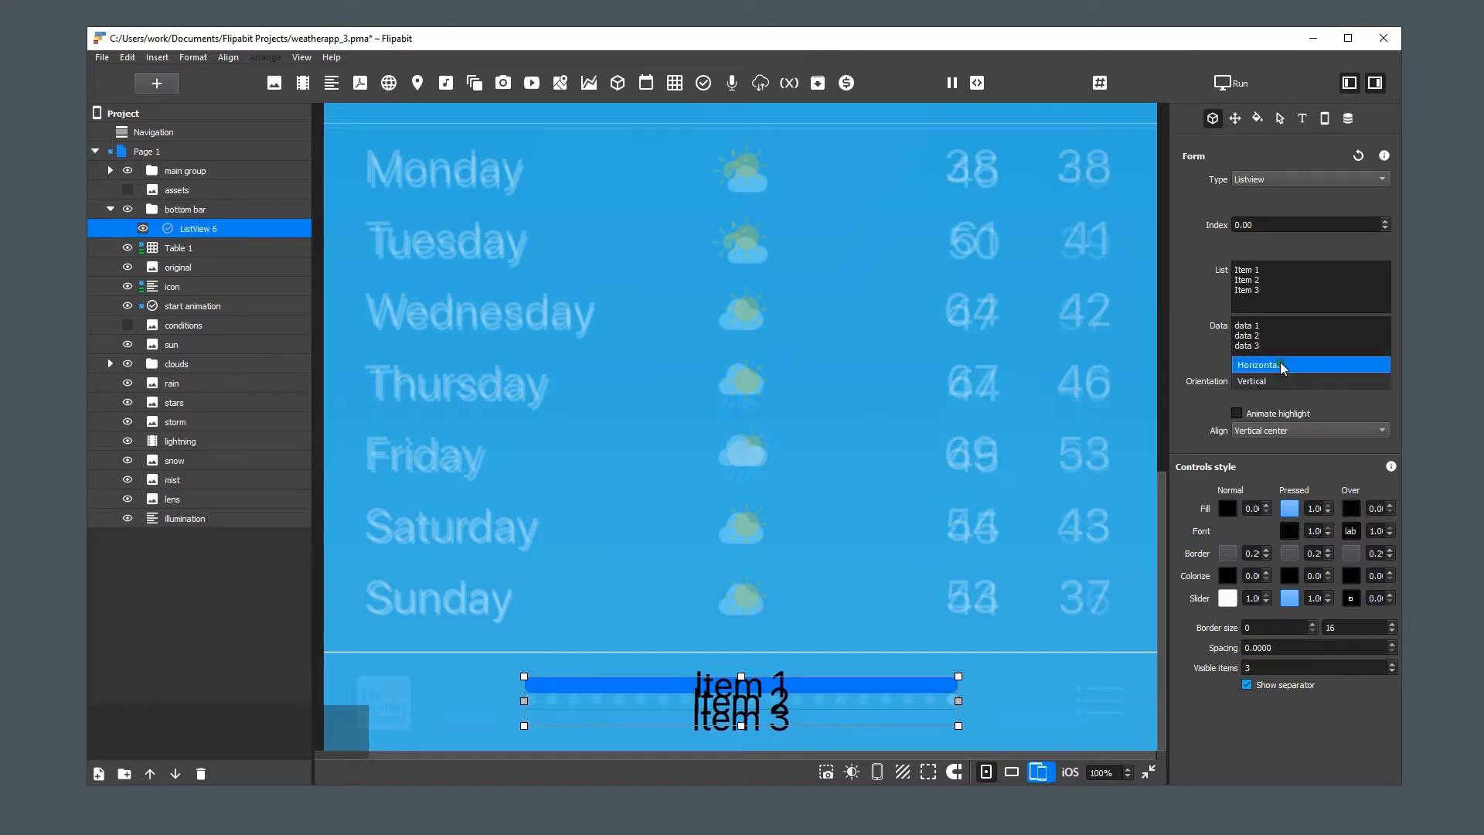
left_click(1280, 363)
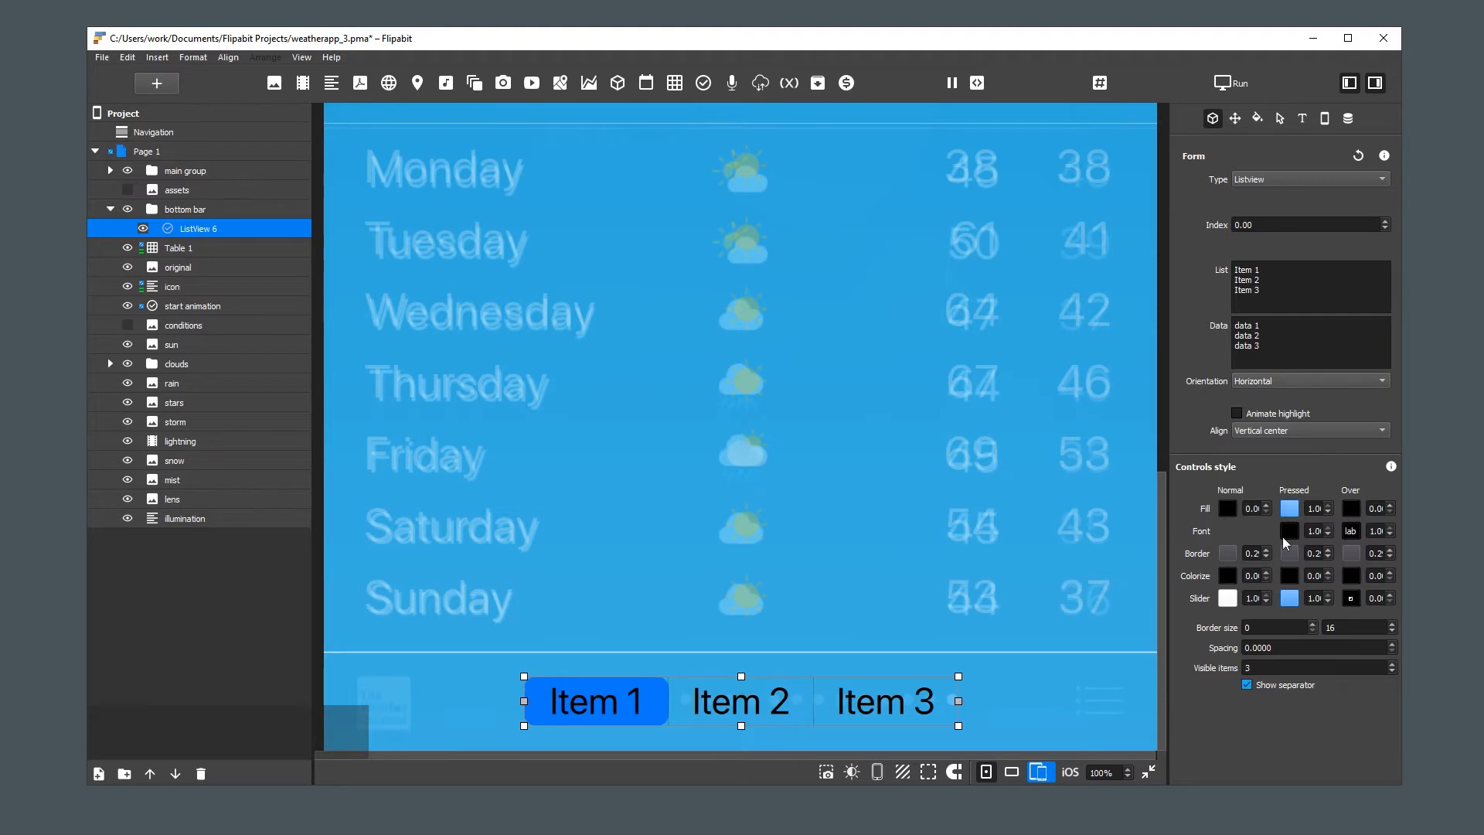
double_click(1267, 666)
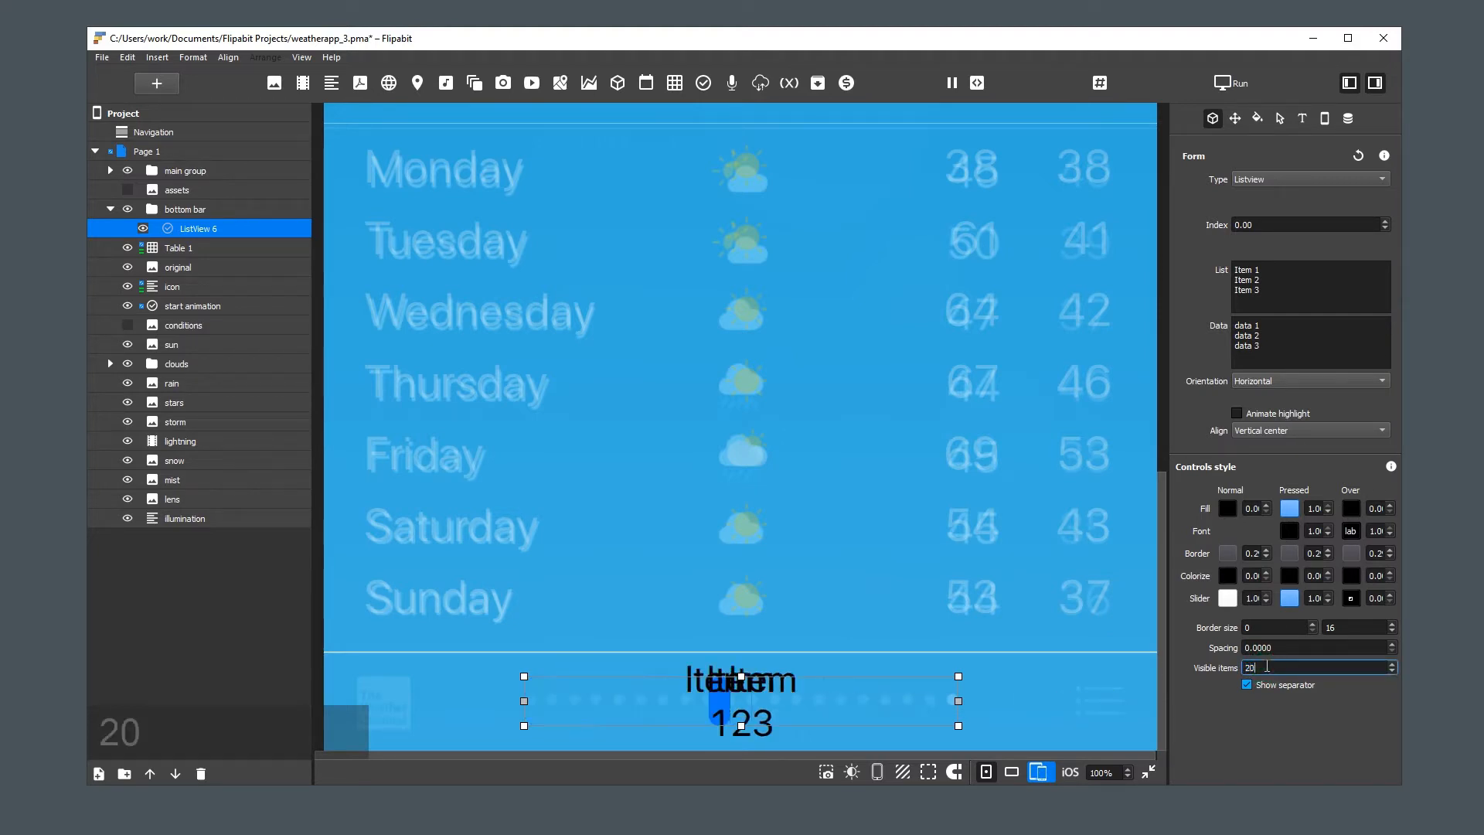
type("20")
left_click(1247, 685)
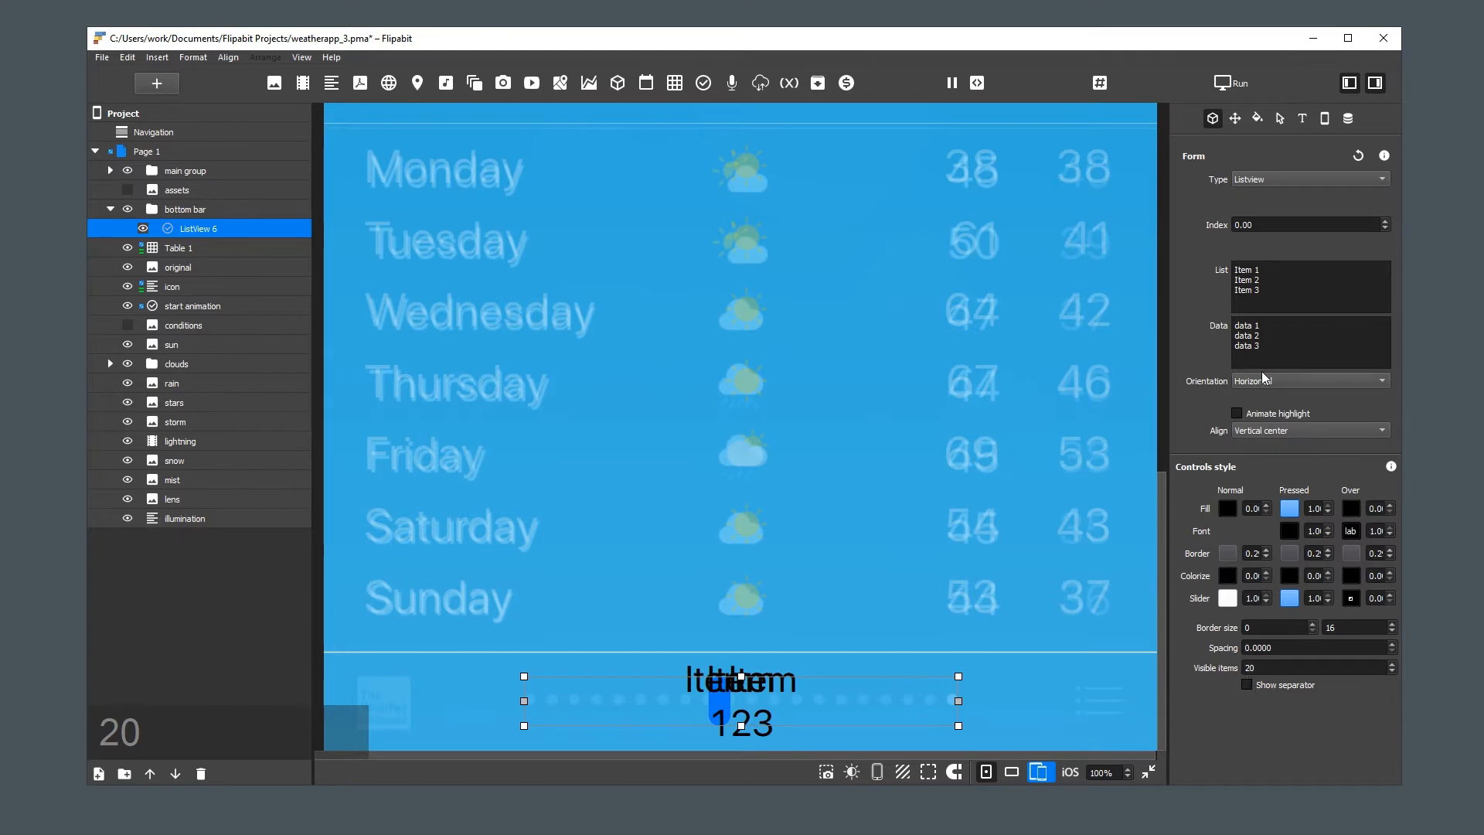
Replace the Listview's item names with blank lines, one for each of the 20 visible items
left_click(1273, 288)
key("ctrl+a")
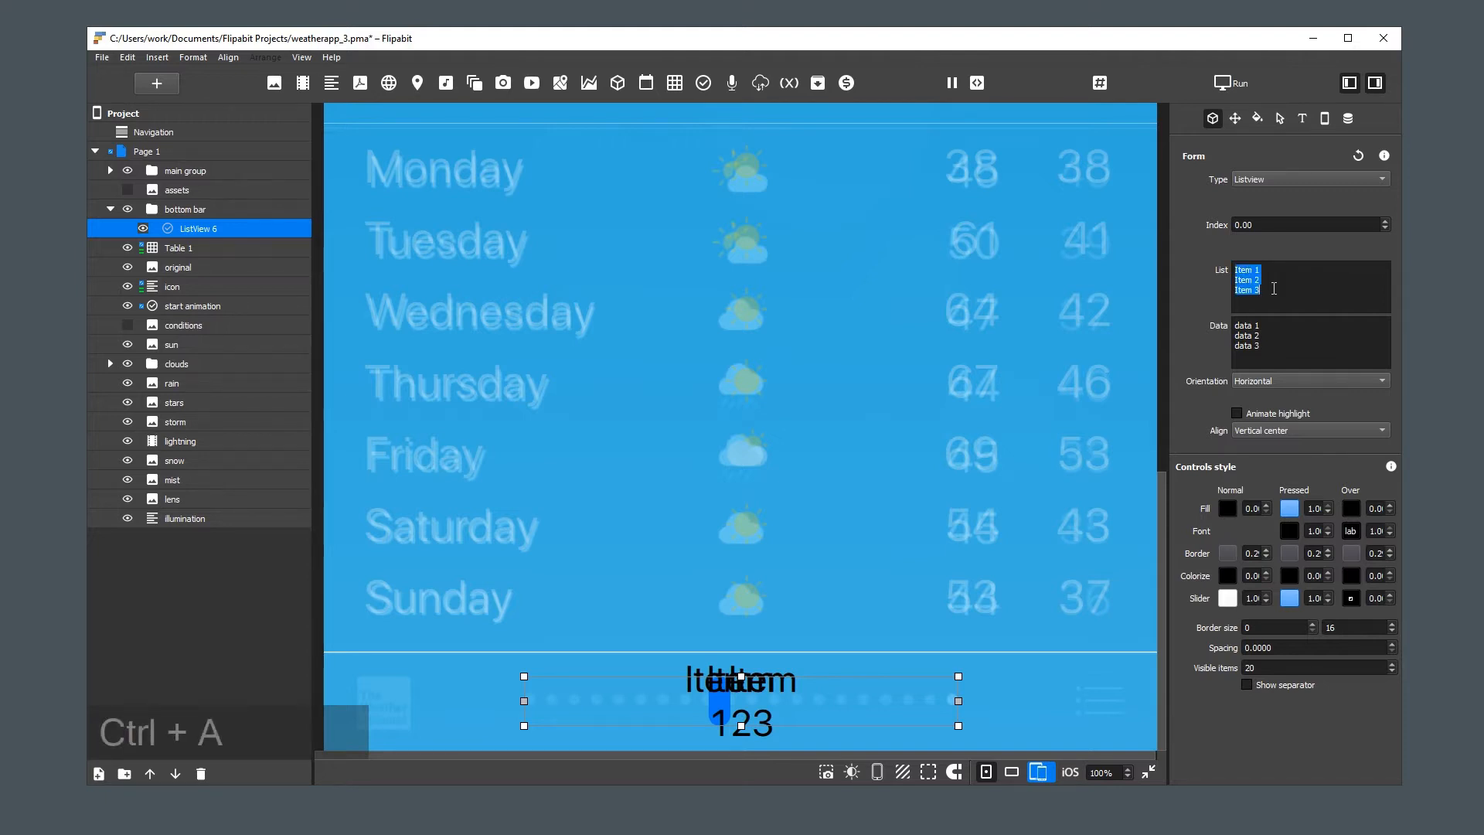
key("BackSpace")
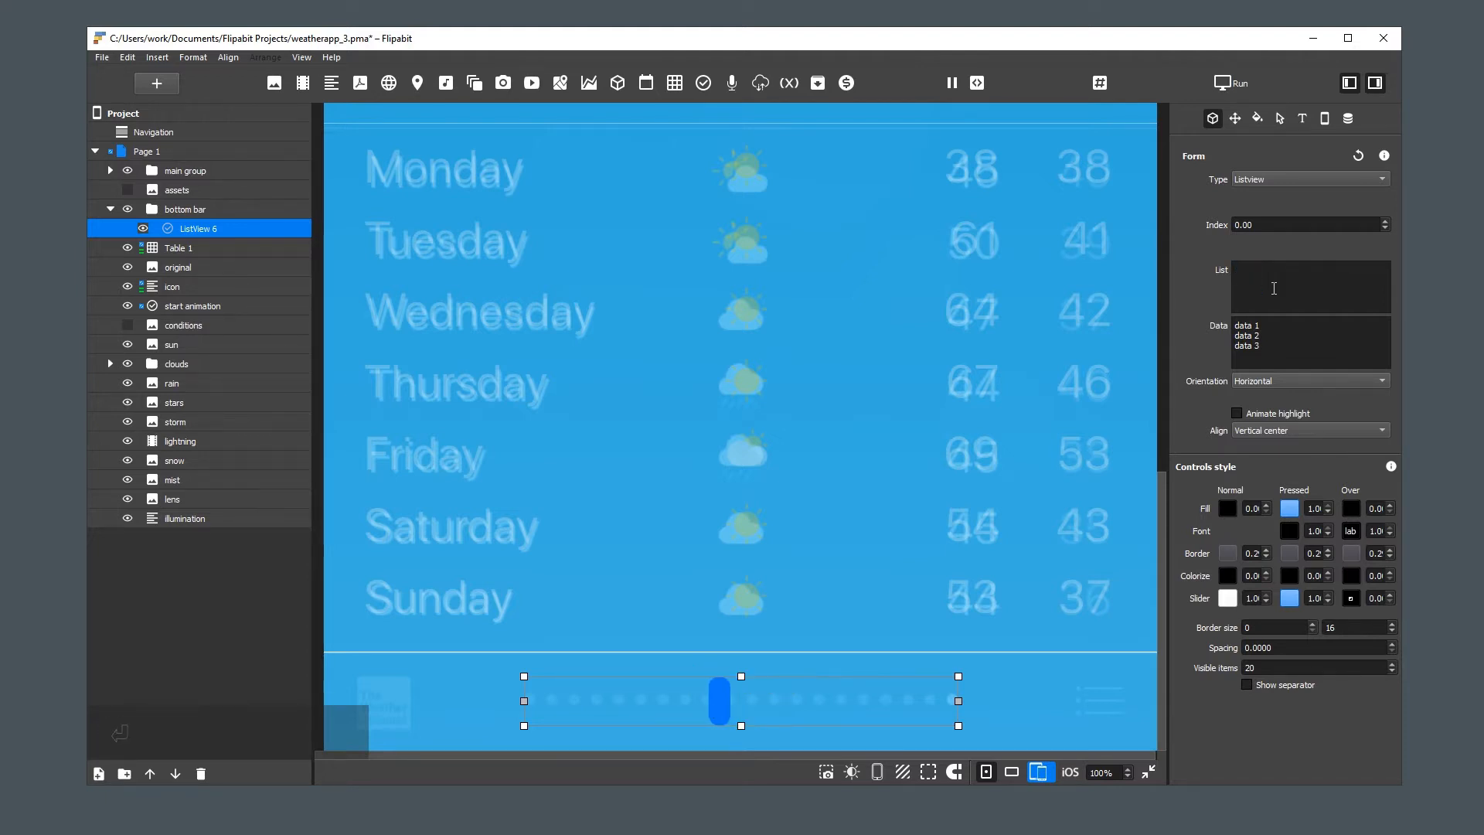
key("Return")
key("Return")
key("Return")
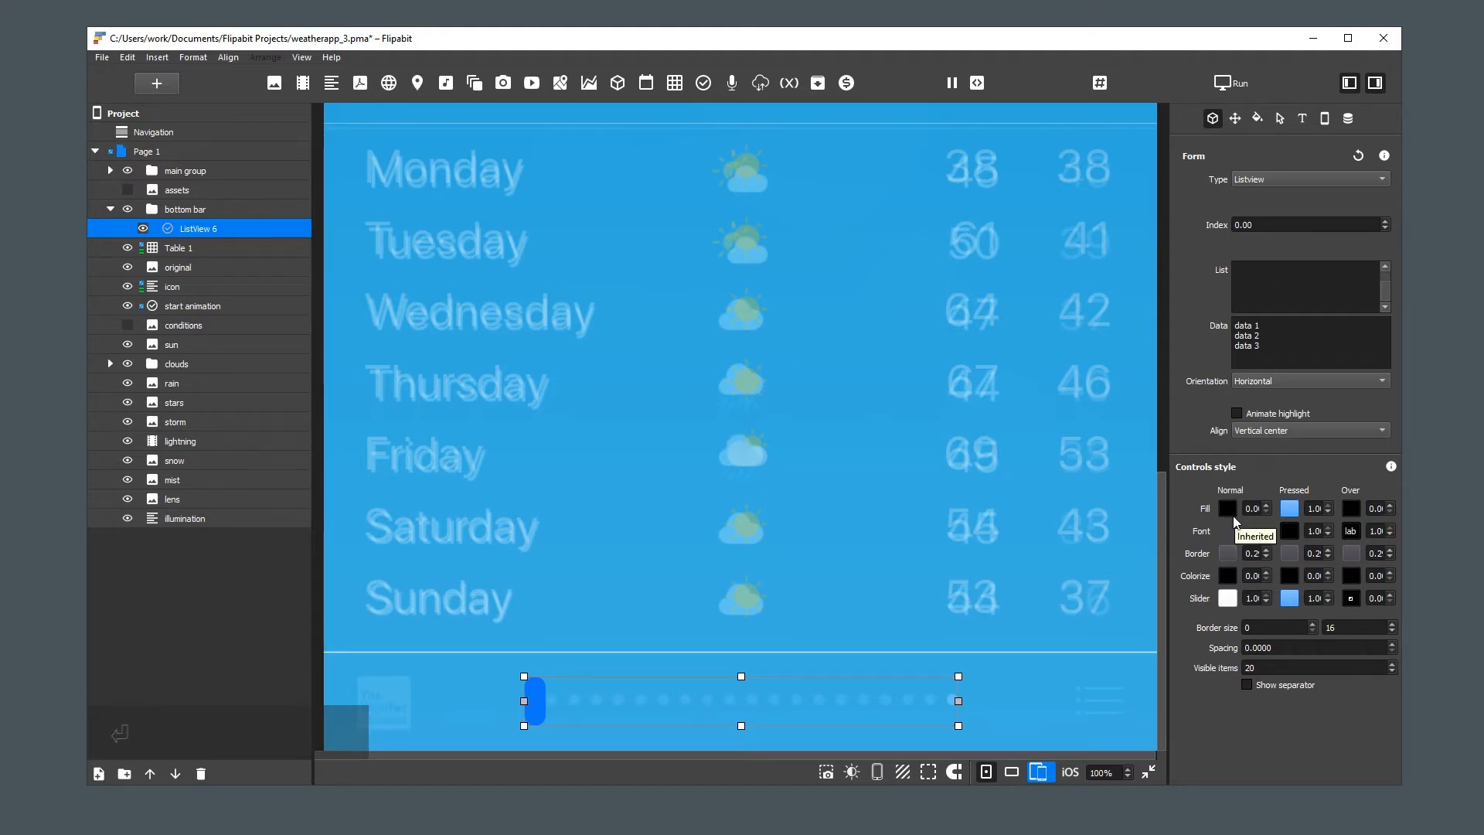
Set the Listview's pressed fill to white and its normal fill to the light blue #a1cbe0 sampled from the reference dots
left_click(1290, 508)
left_click(1316, 60)
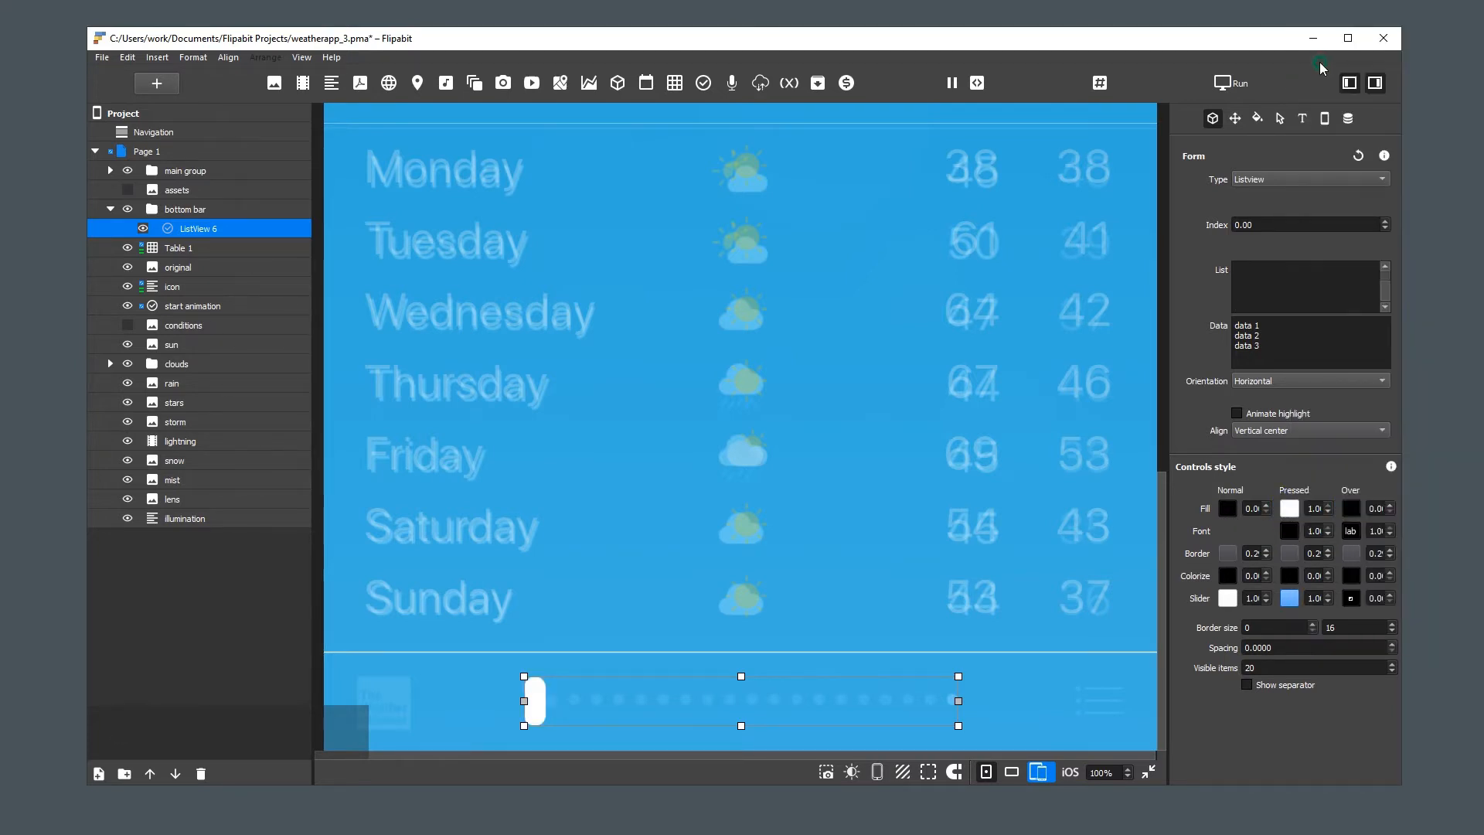
left_click(1226, 509)
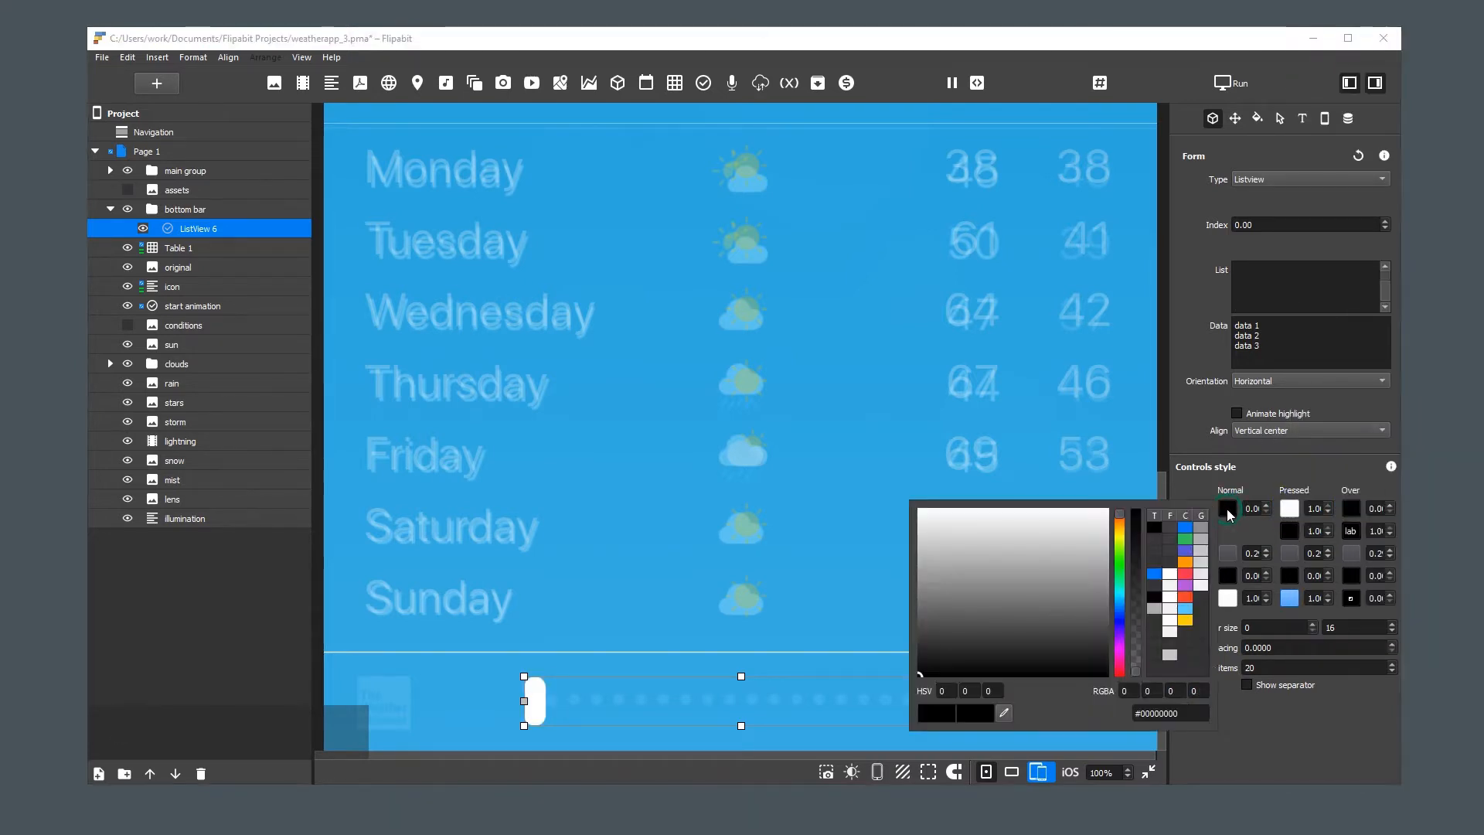
left_click(1005, 712)
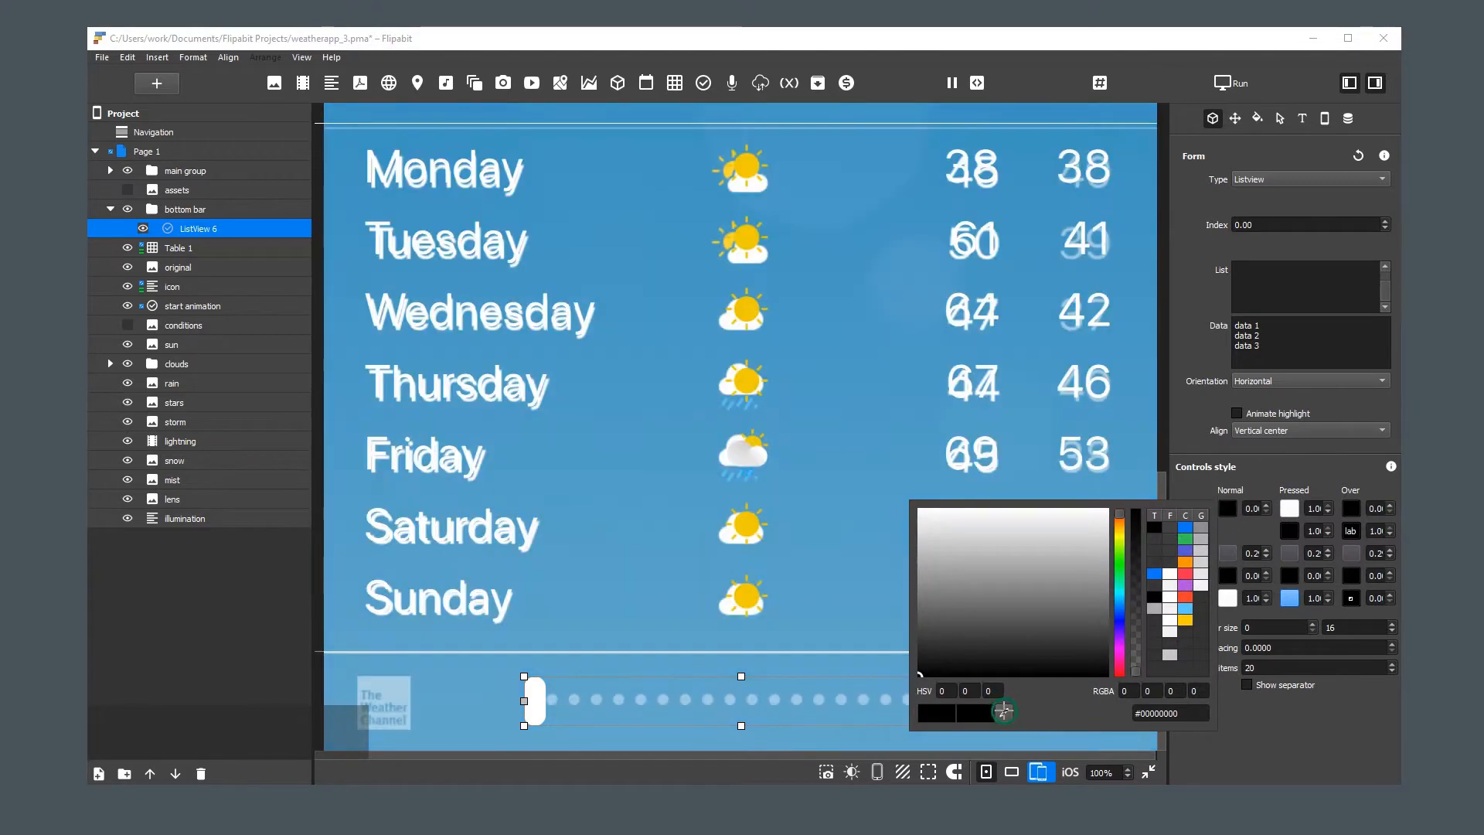
left_click(774, 700)
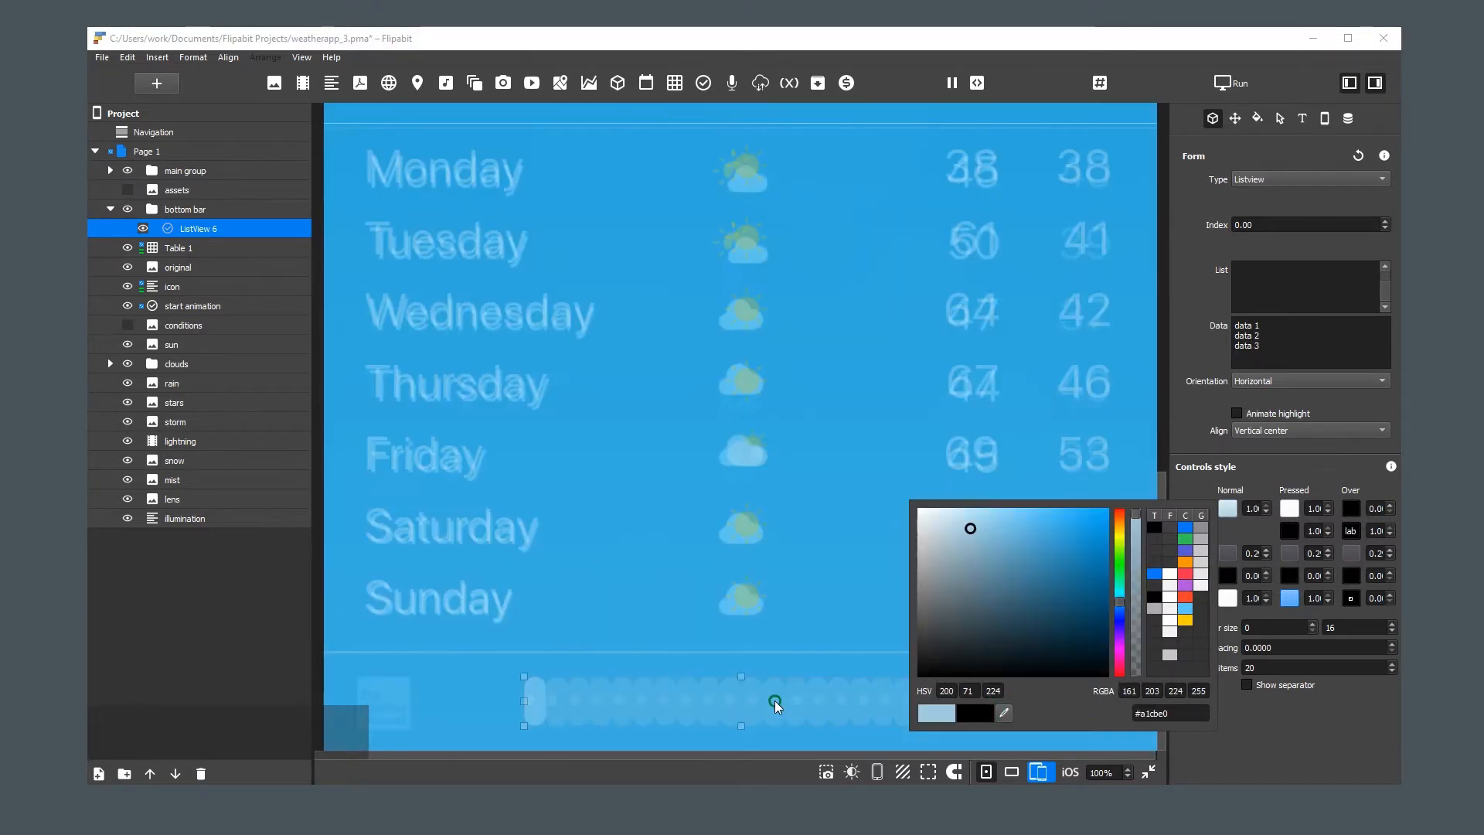
left_click(860, 706)
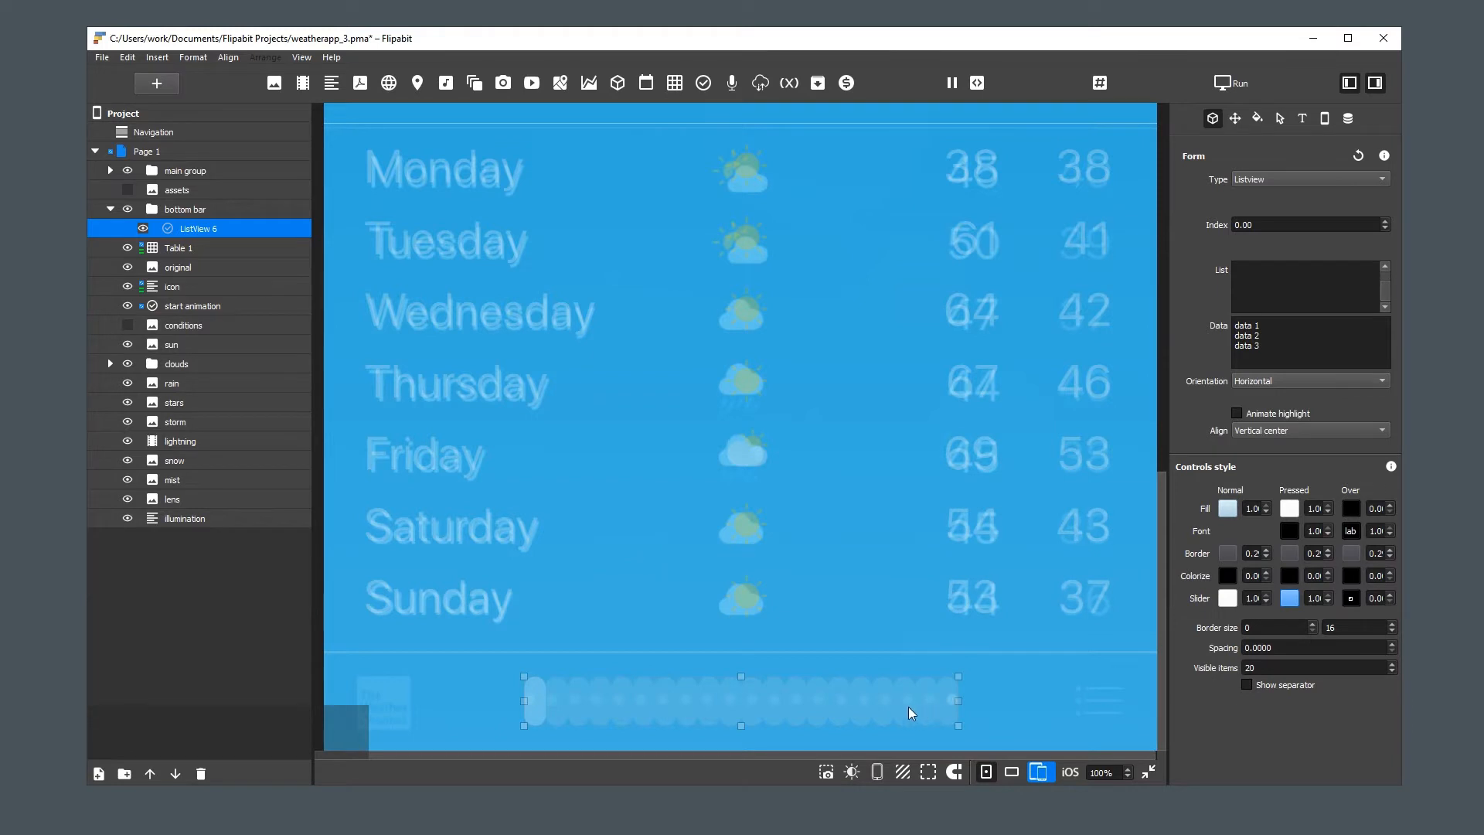
Set the spacing between the Listview's items to 0.007
left_click(201, 226)
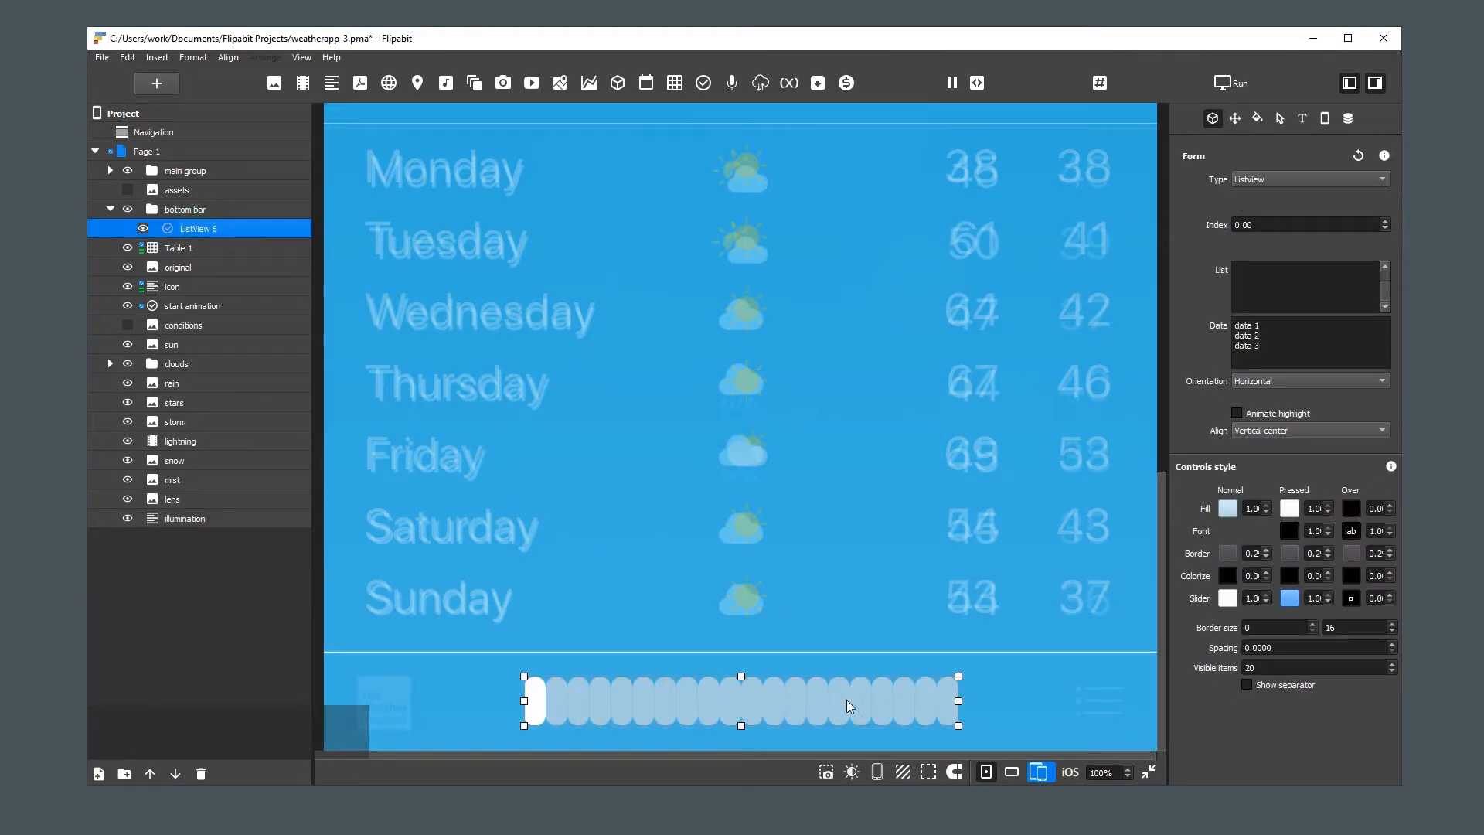
left_click(1282, 648)
left_click_drag(1262, 648, 1296, 646)
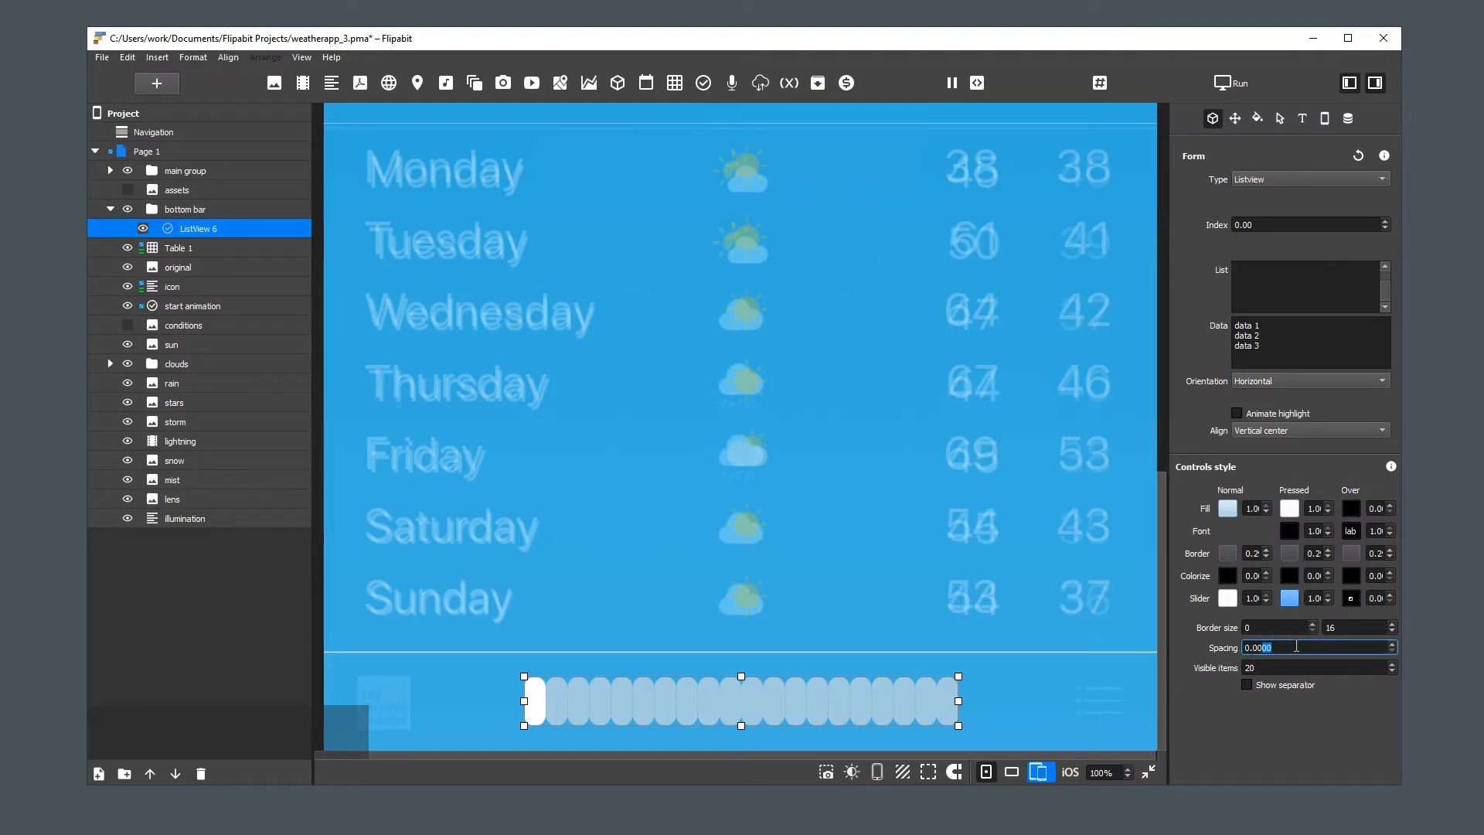
type("7")
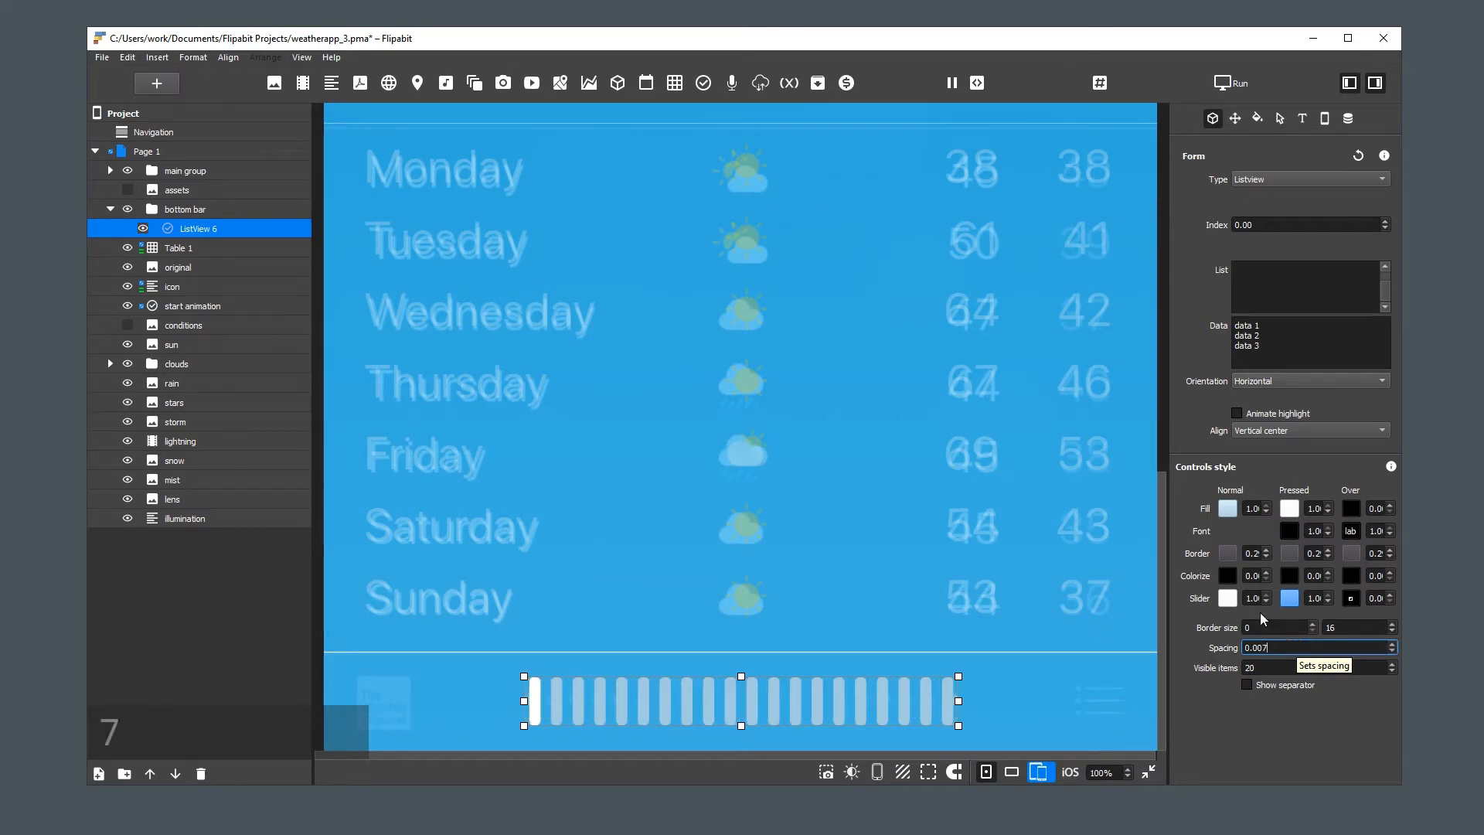
Set the Listview's width to 575 px and its height to 15 px
left_click(742, 726)
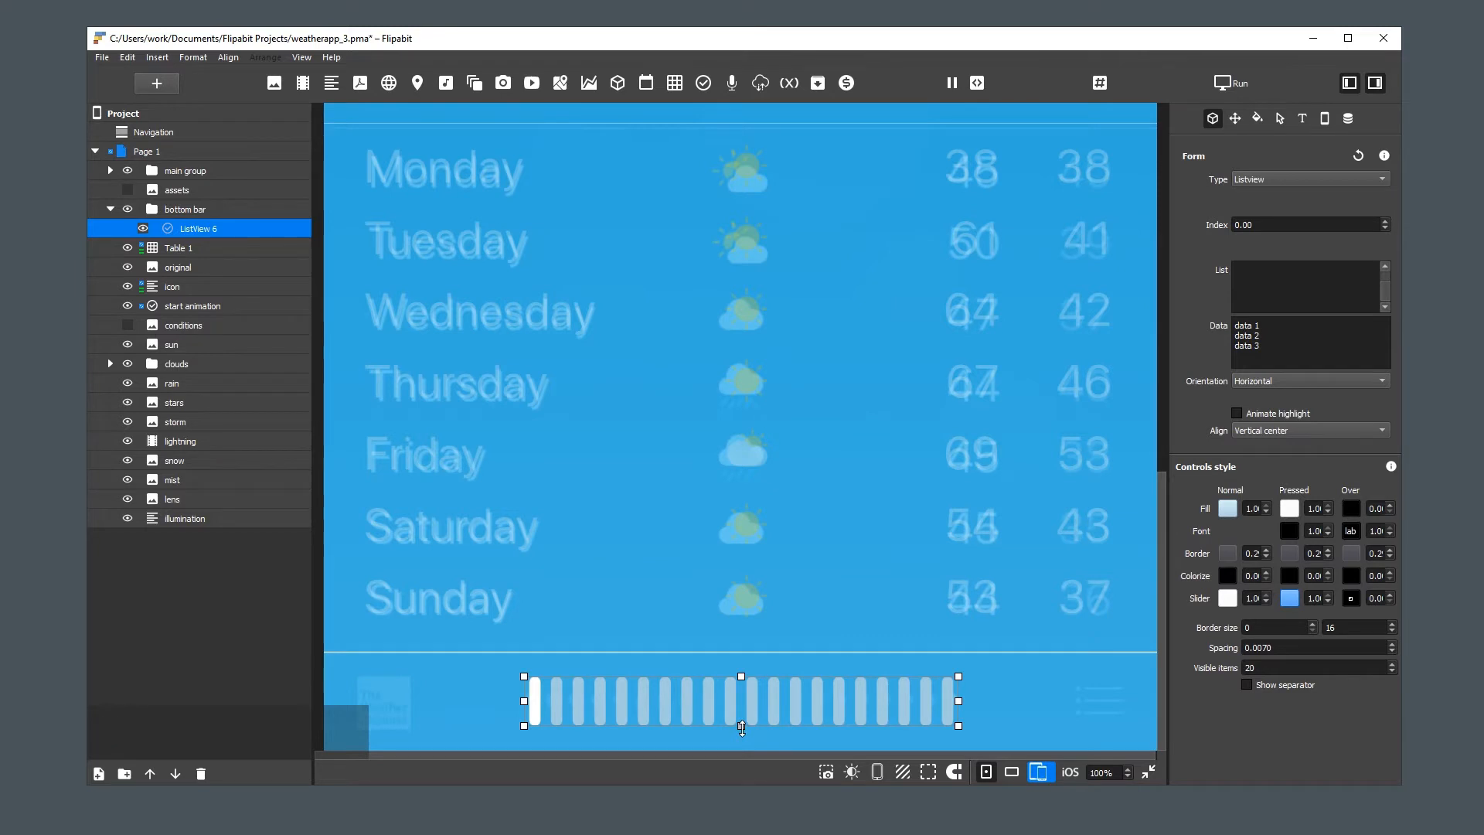
left_click(1236, 118)
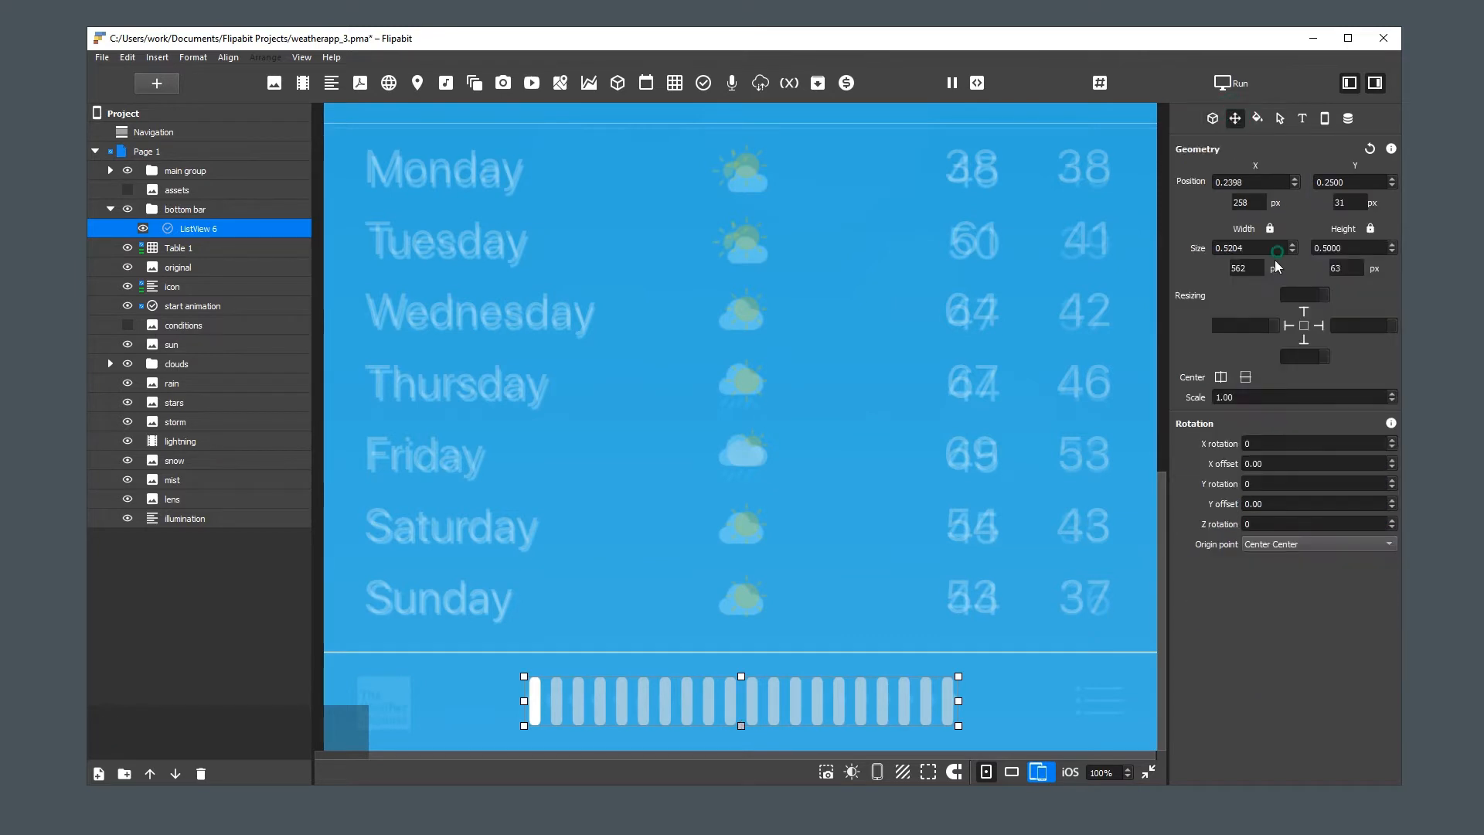
double_click(1223, 268)
type("575")
key("Return")
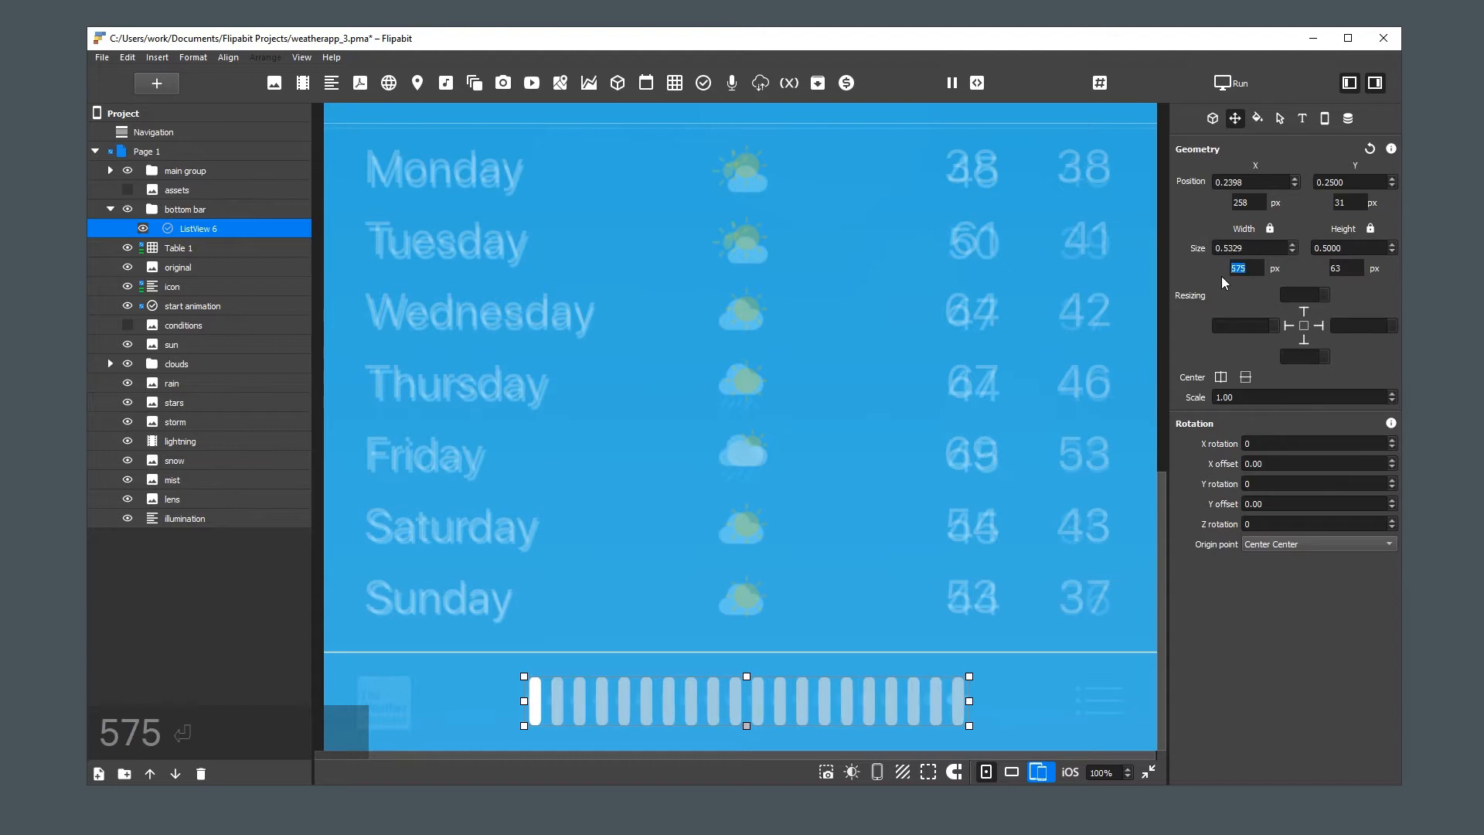
double_click(1309, 267)
type("15")
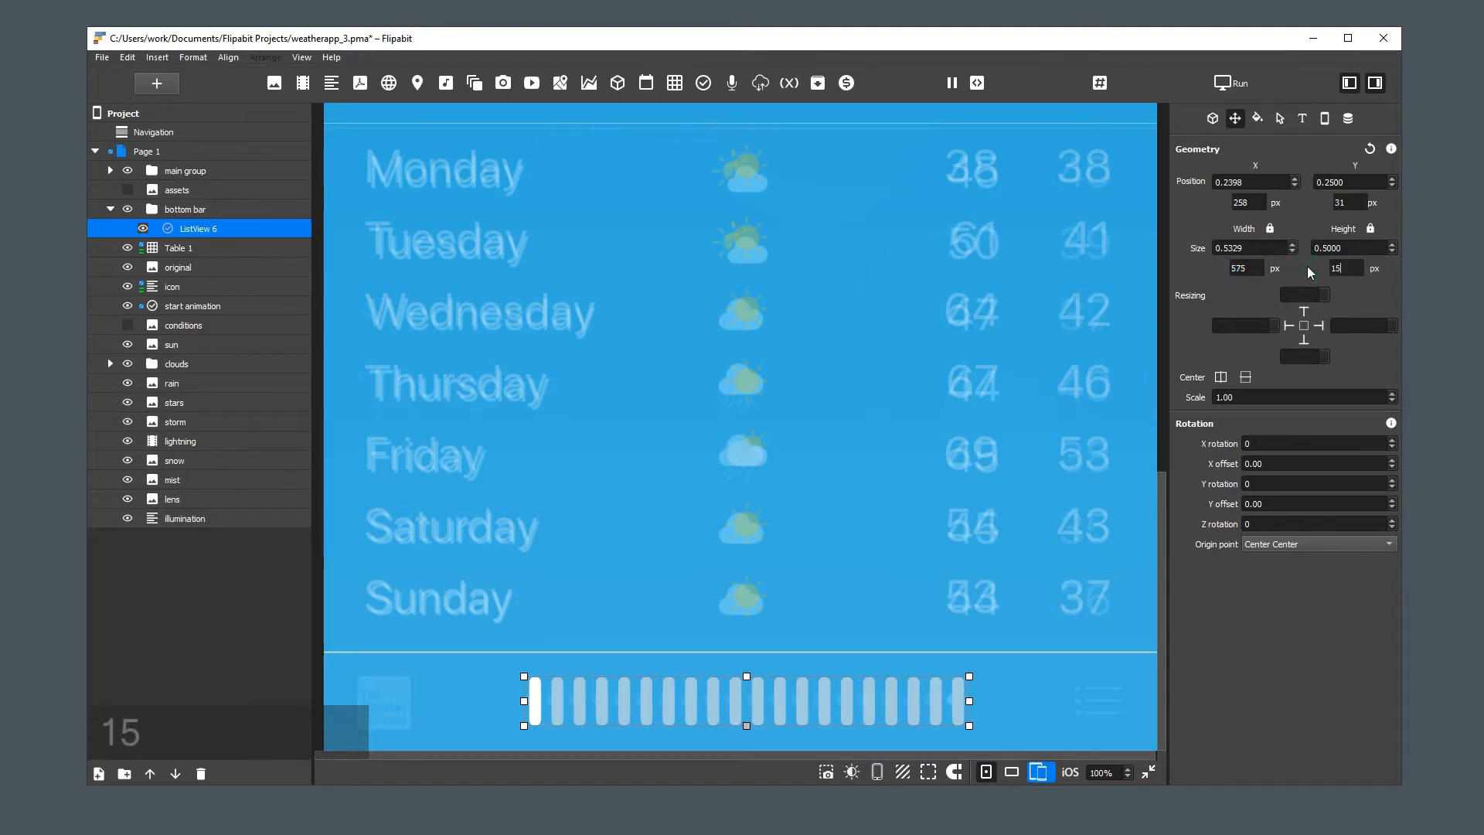
key("Return")
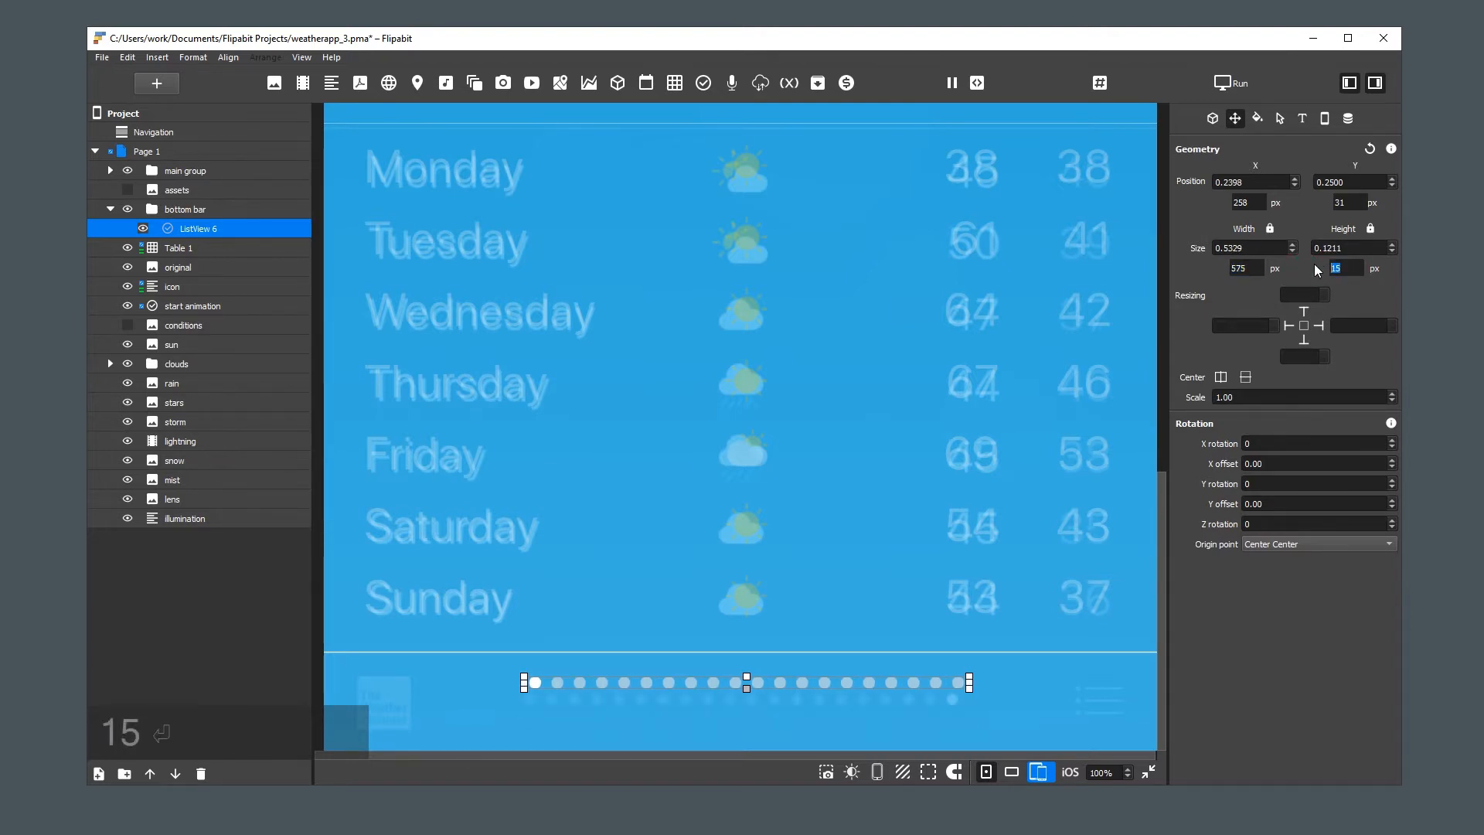
Center the Listview horizontally and vertically within the bottom bar, and deselect it
left_click(1220, 377)
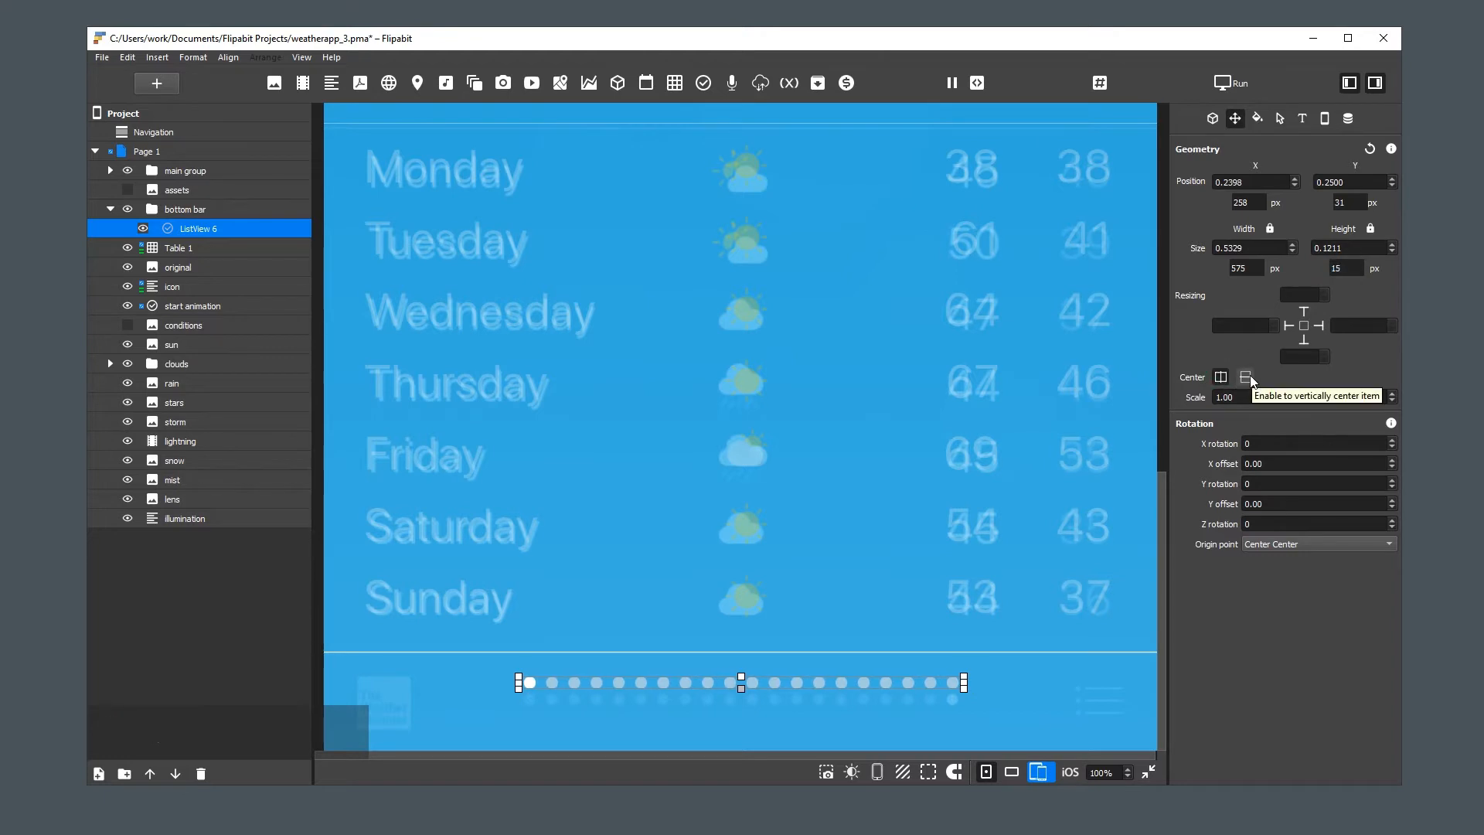
left_click(1249, 379)
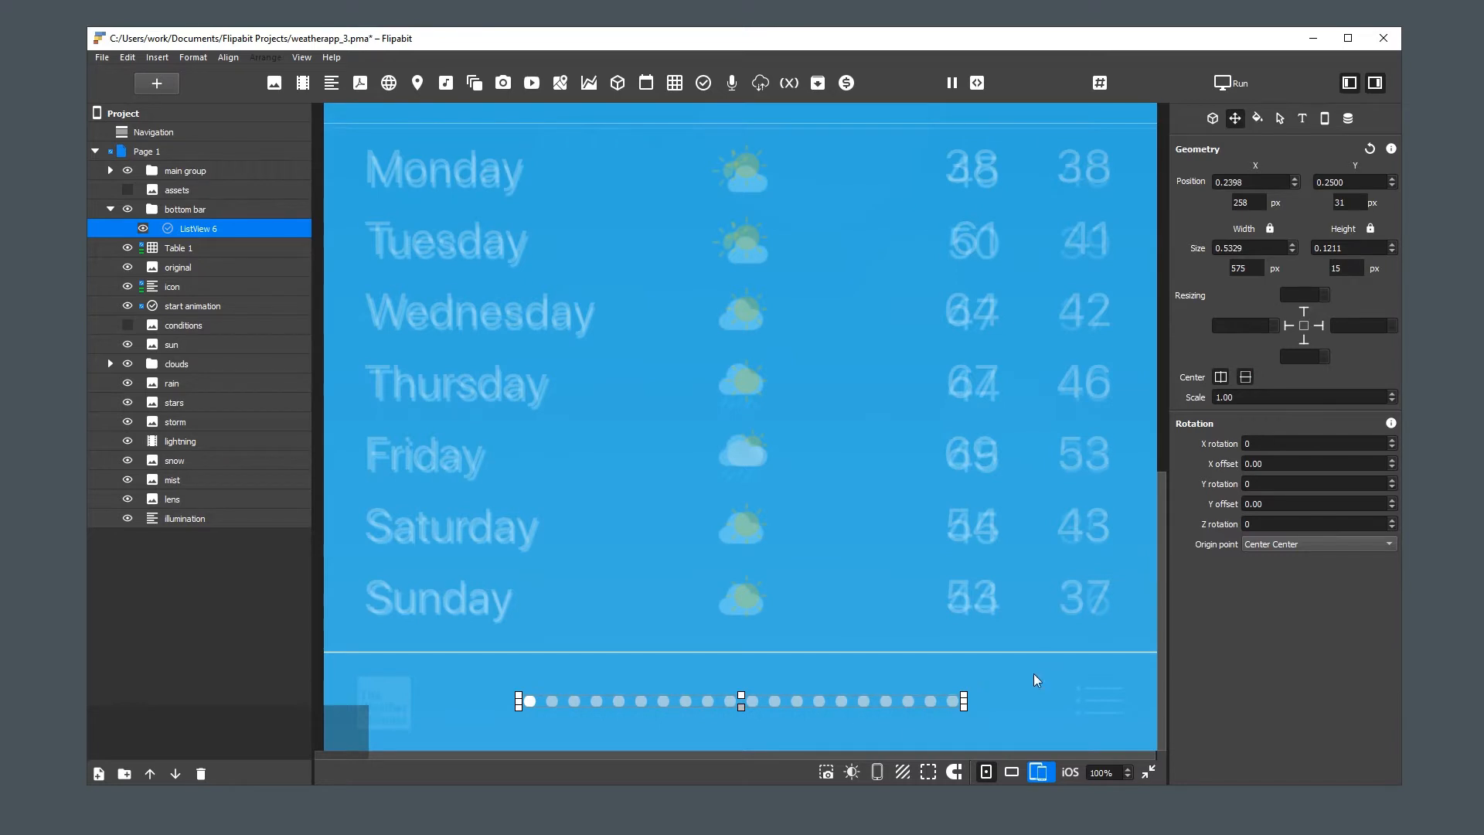
left_click(1014, 698)
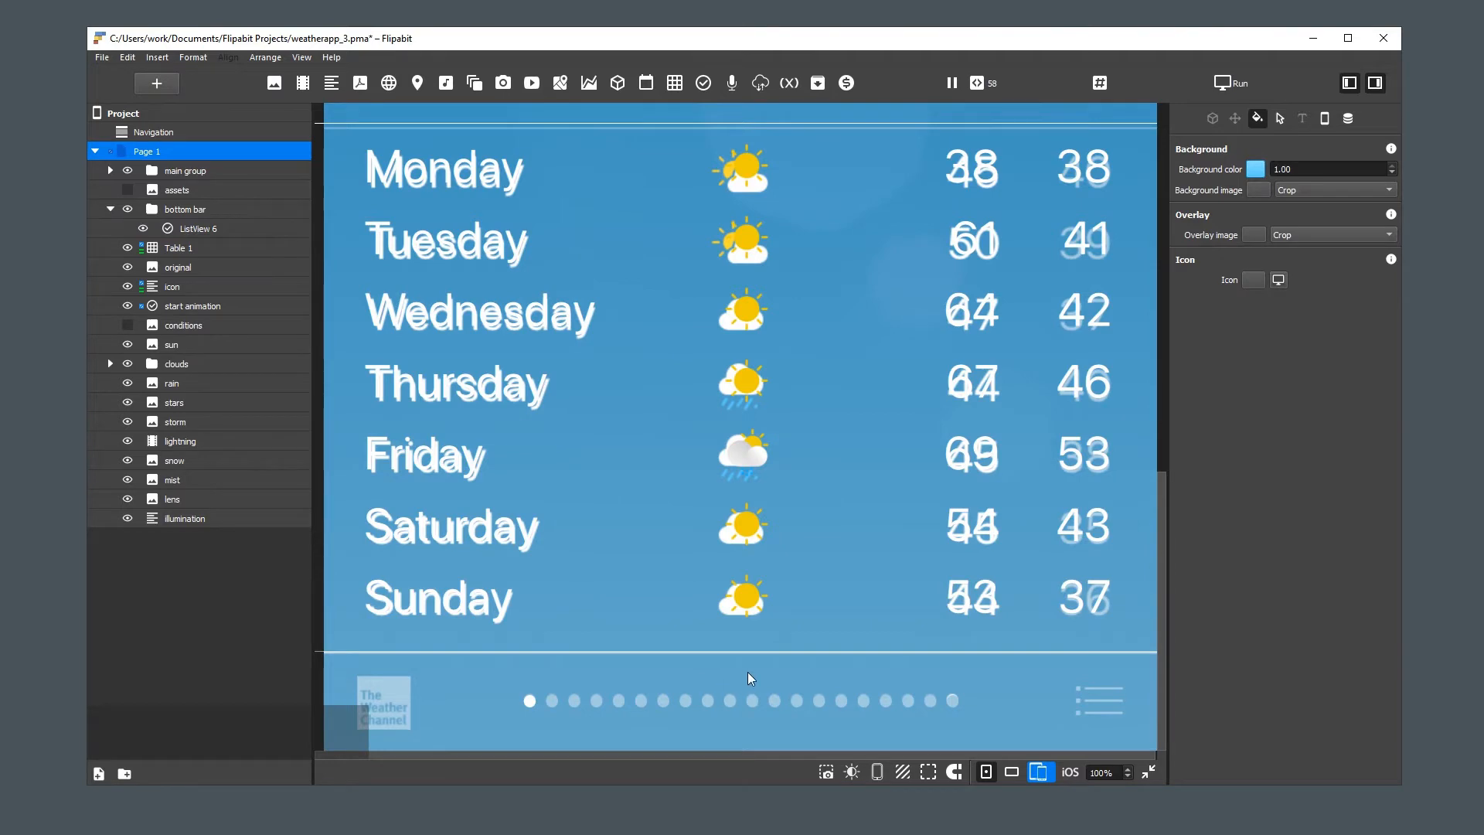
Rename the Listview to "dotted navigation" and hide the original reference image
left_click(1148, 770)
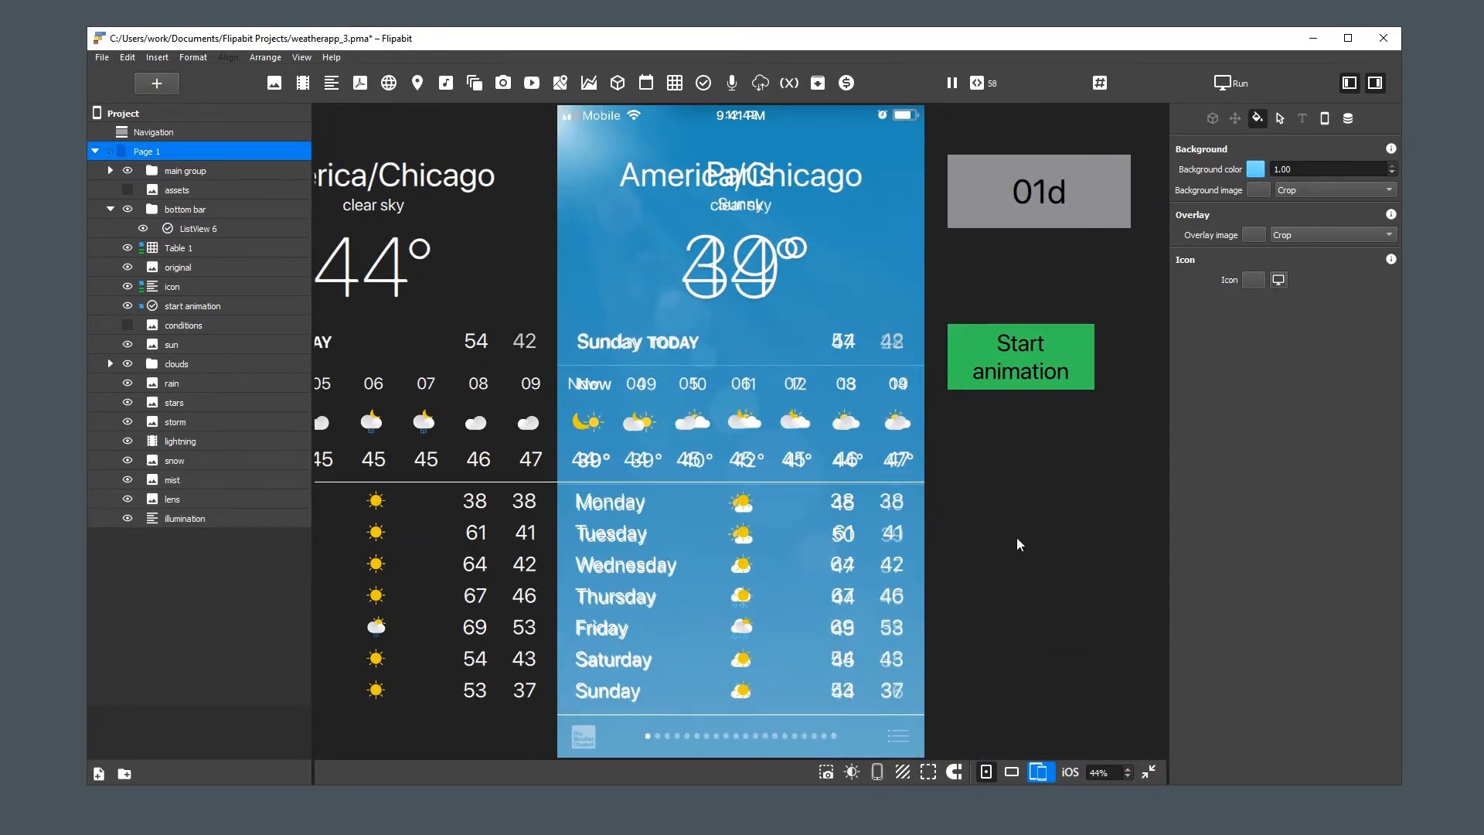
double_click(191, 228)
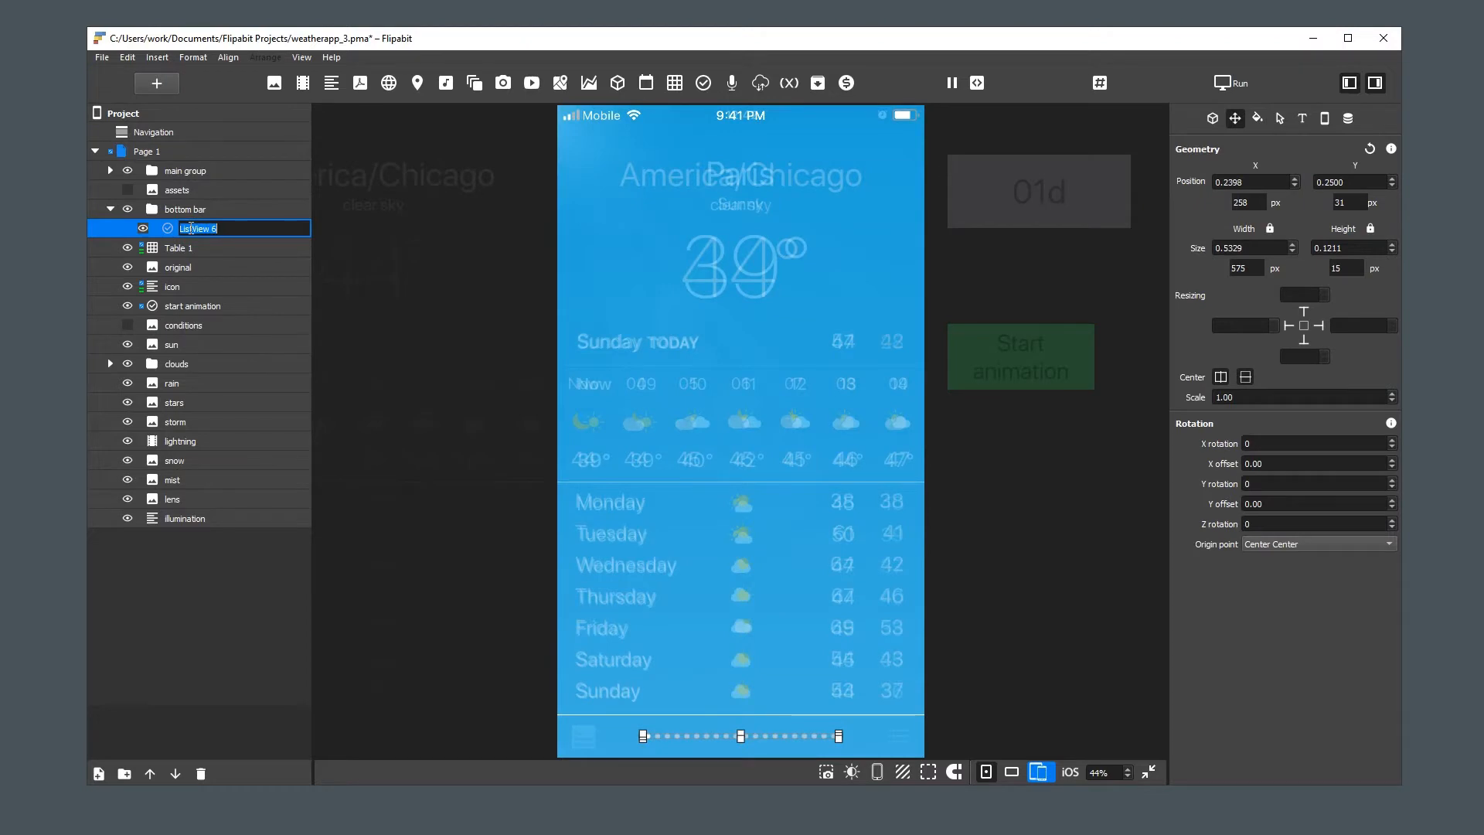
type("dotted ")
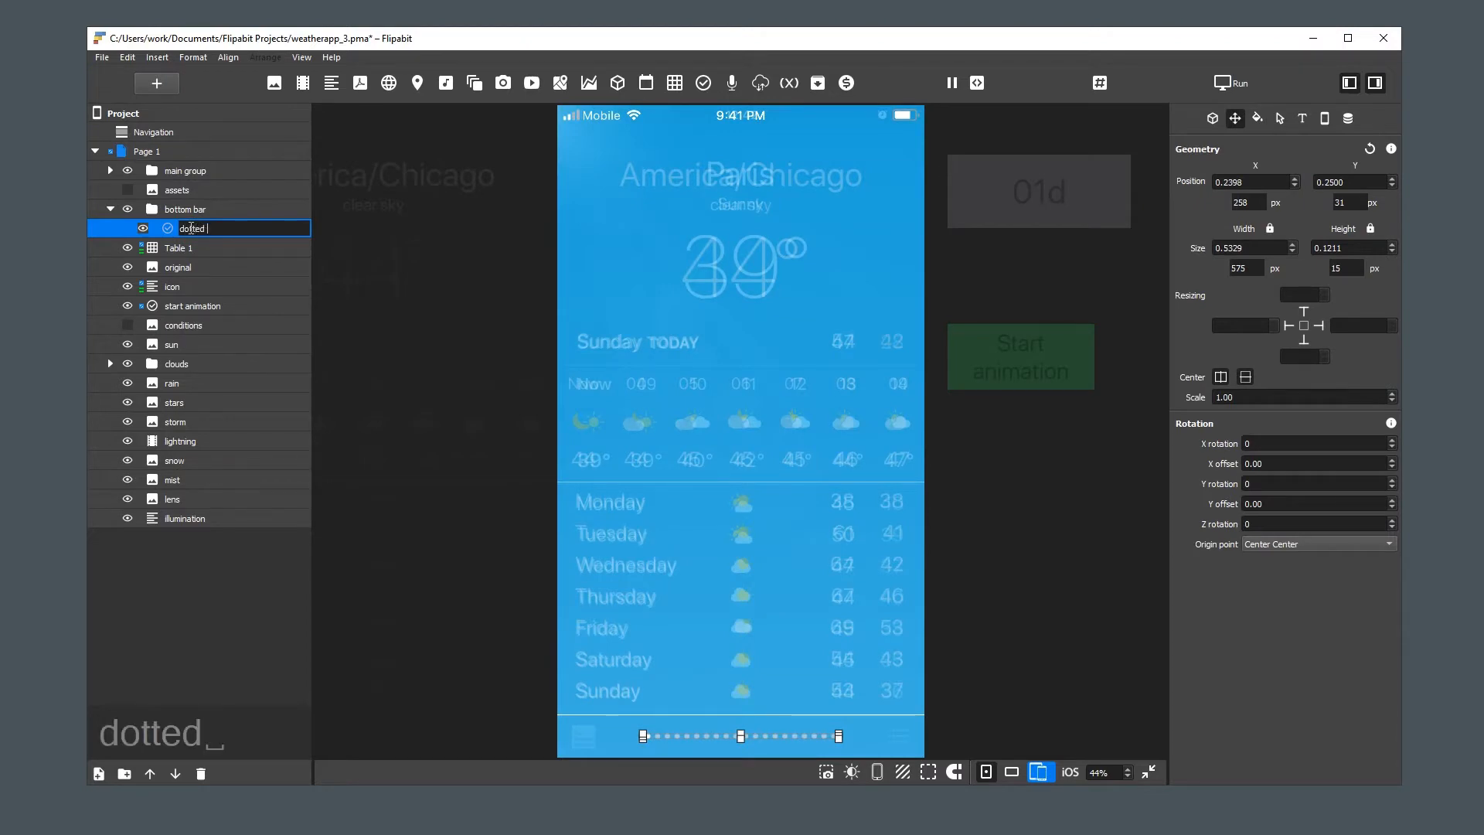
type("navigation")
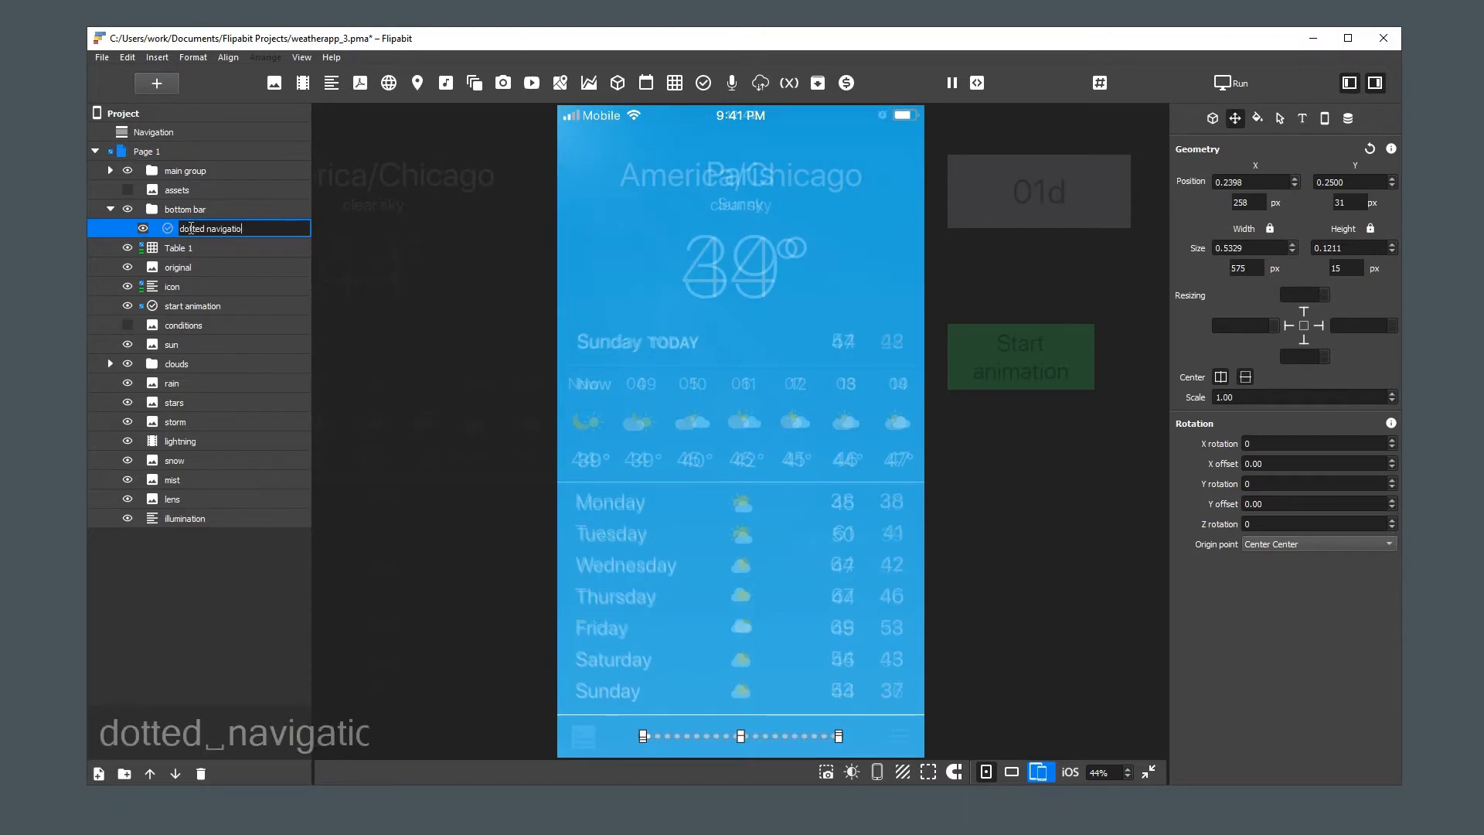
key("Return")
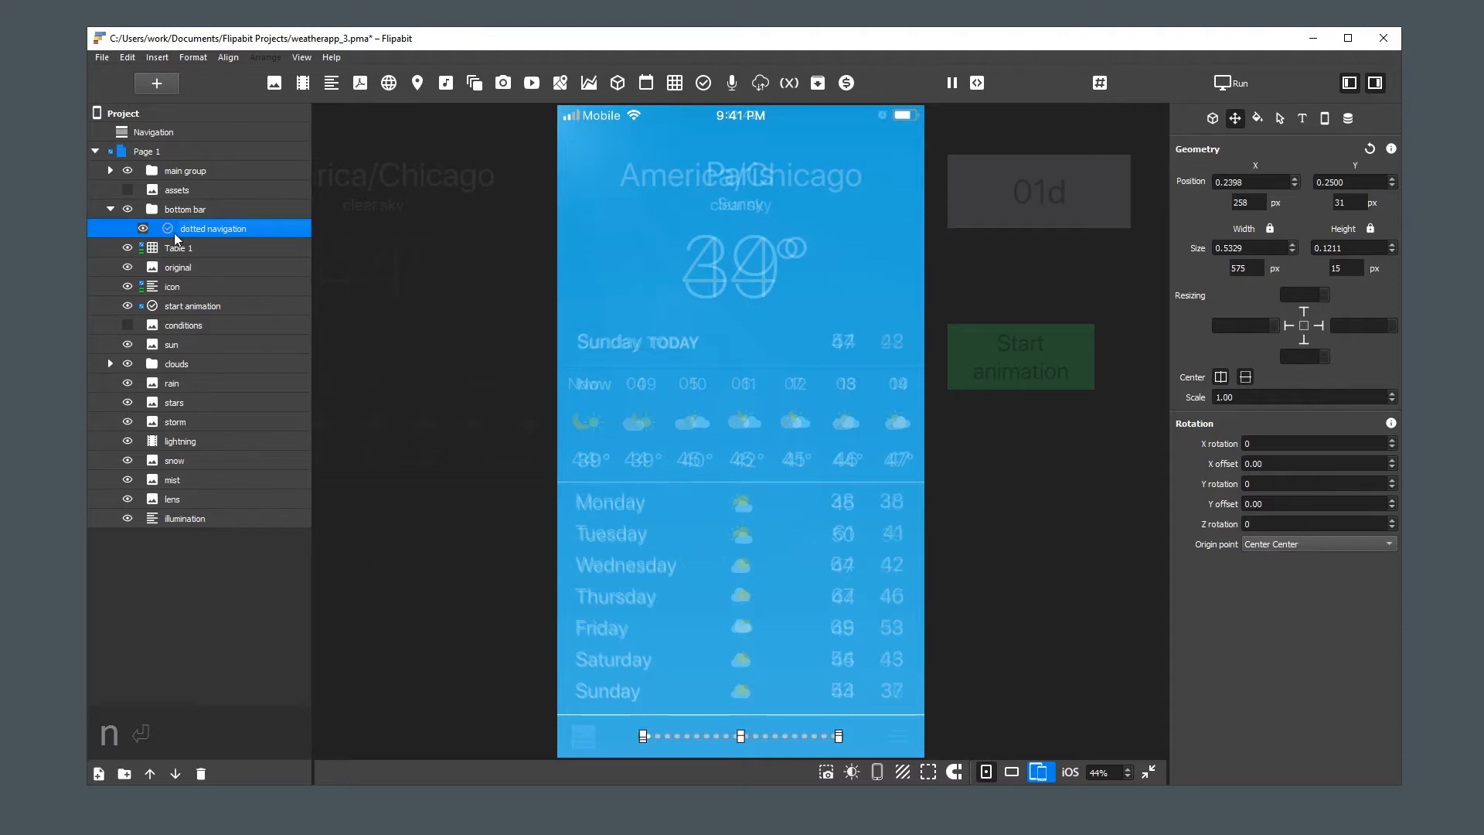
left_click(125, 265)
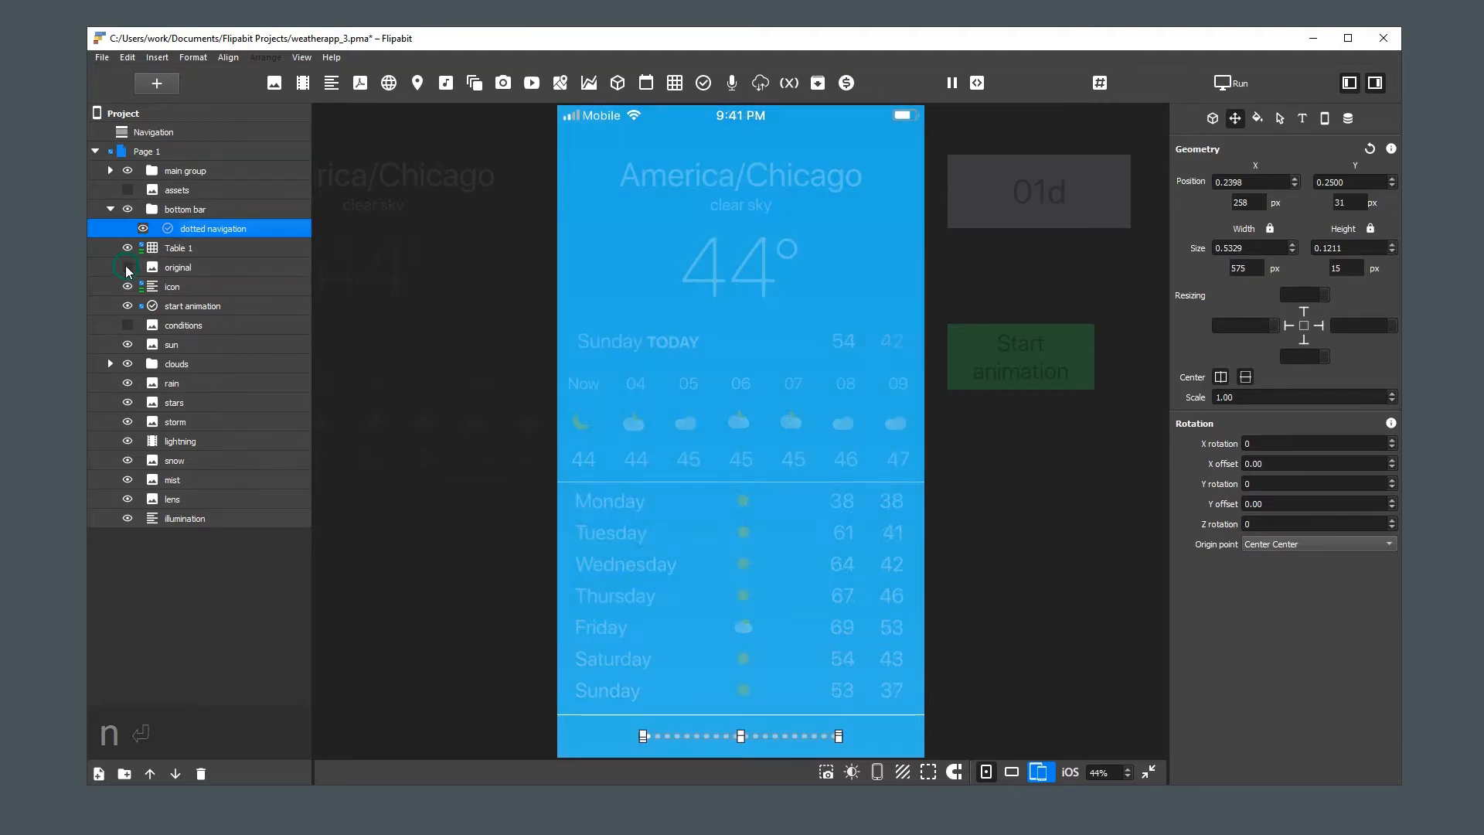
left_click(470, 531)
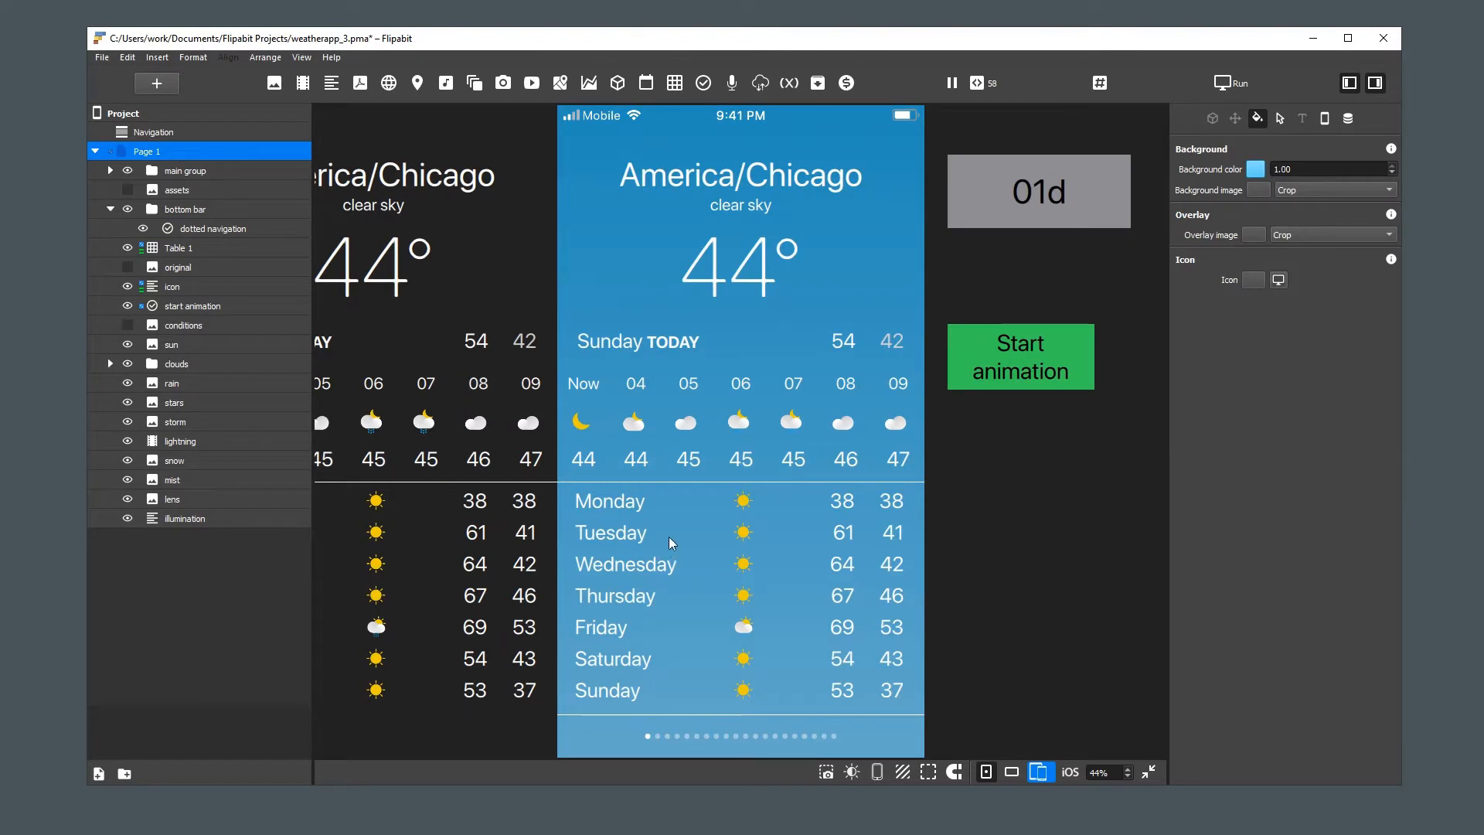
Add a new action to Table 1 triggered by the Current index changed event
left_click(177, 250)
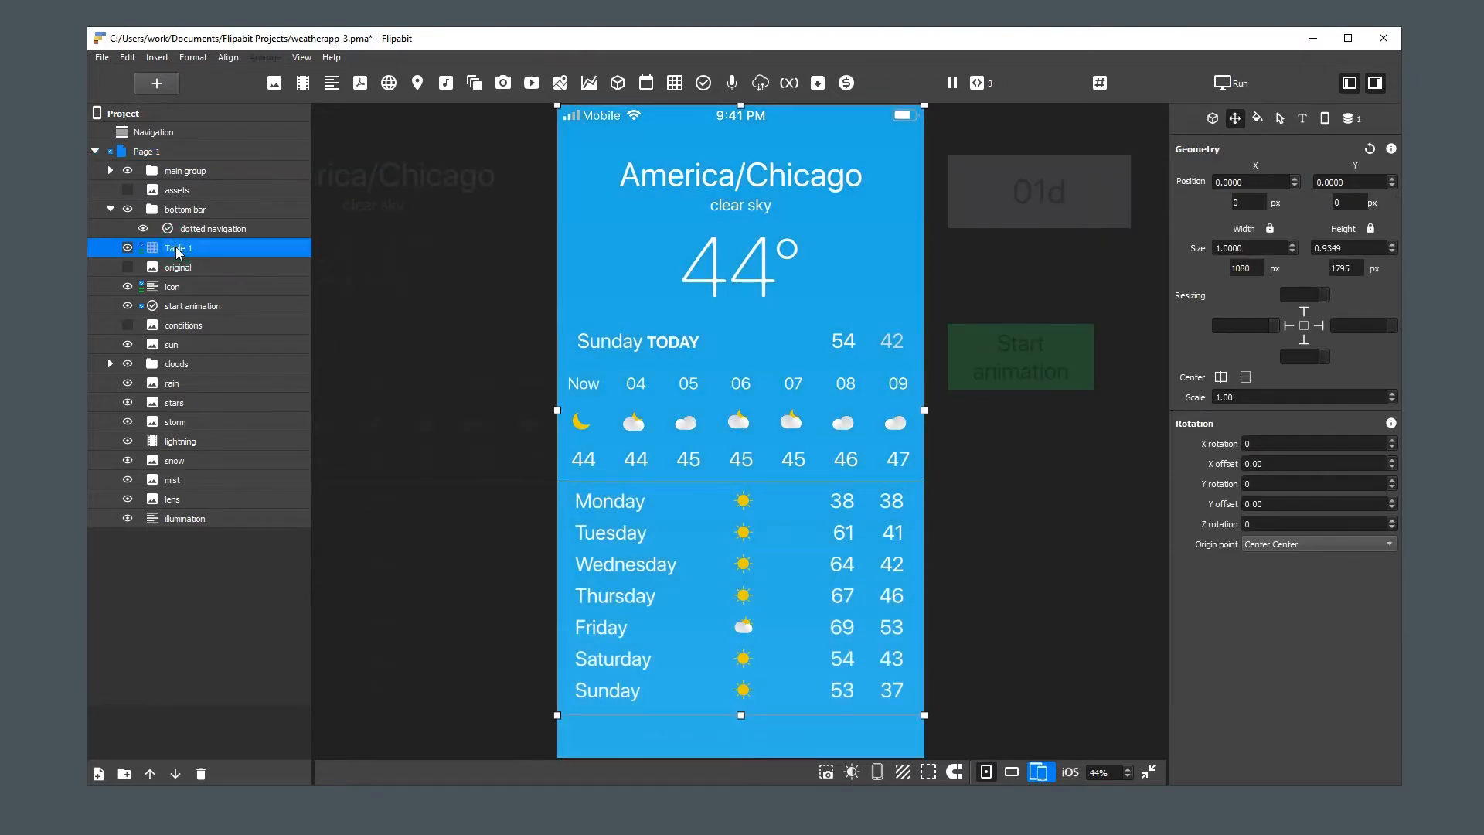
right_click(177, 250)
left_click(248, 429)
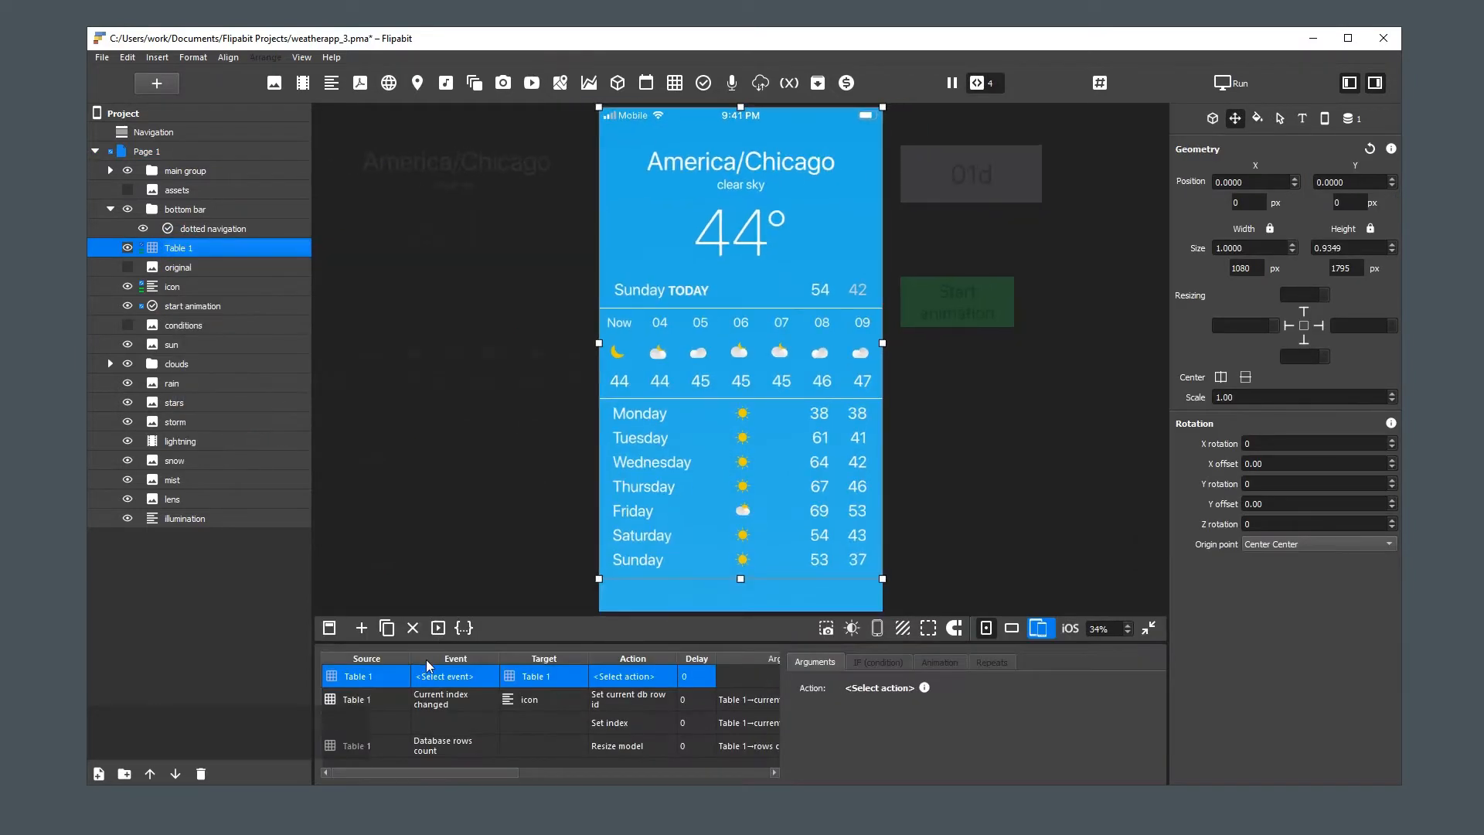
left_click(446, 678)
left_click(447, 677)
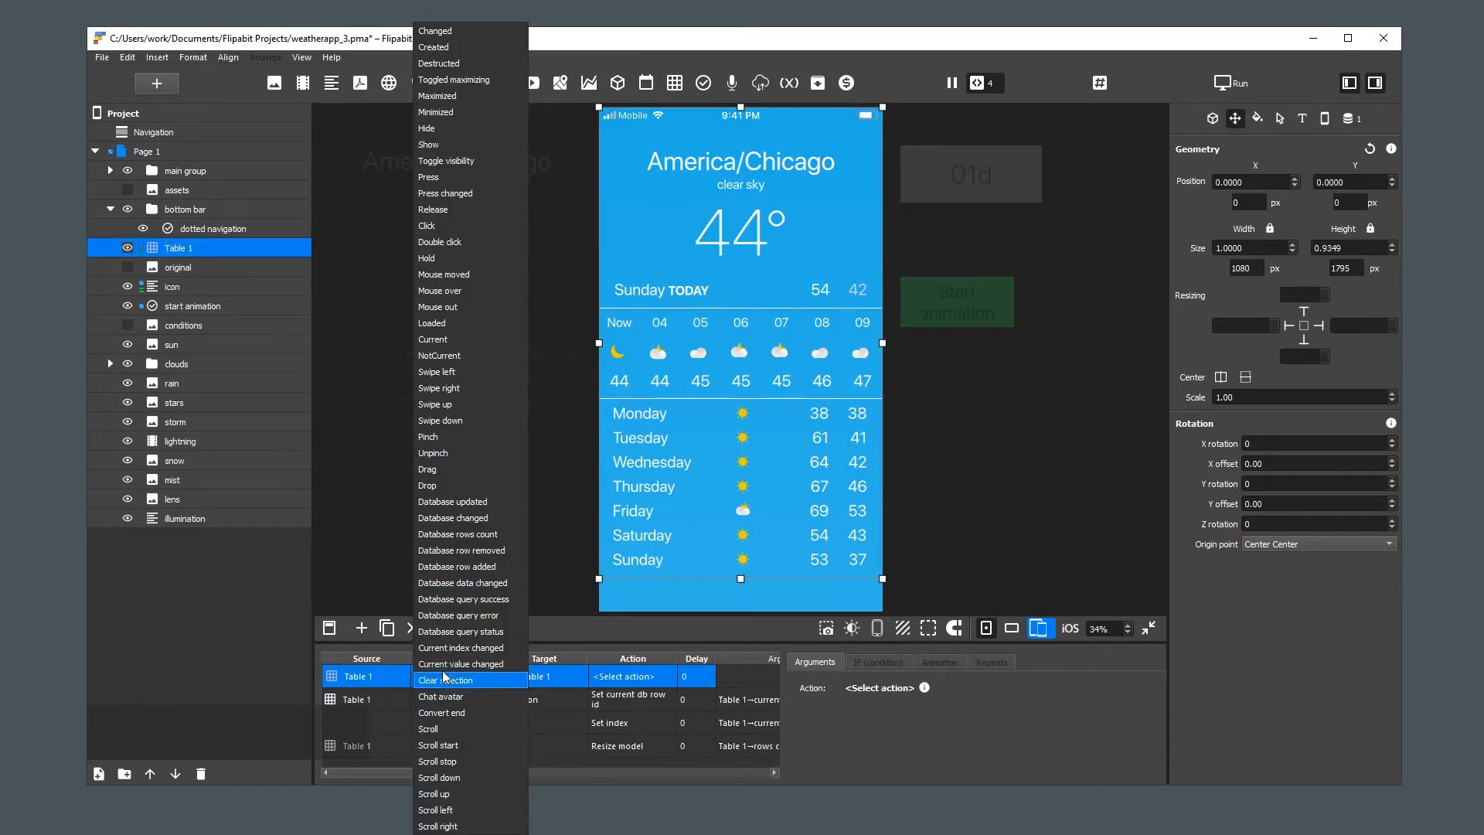
left_click(456, 648)
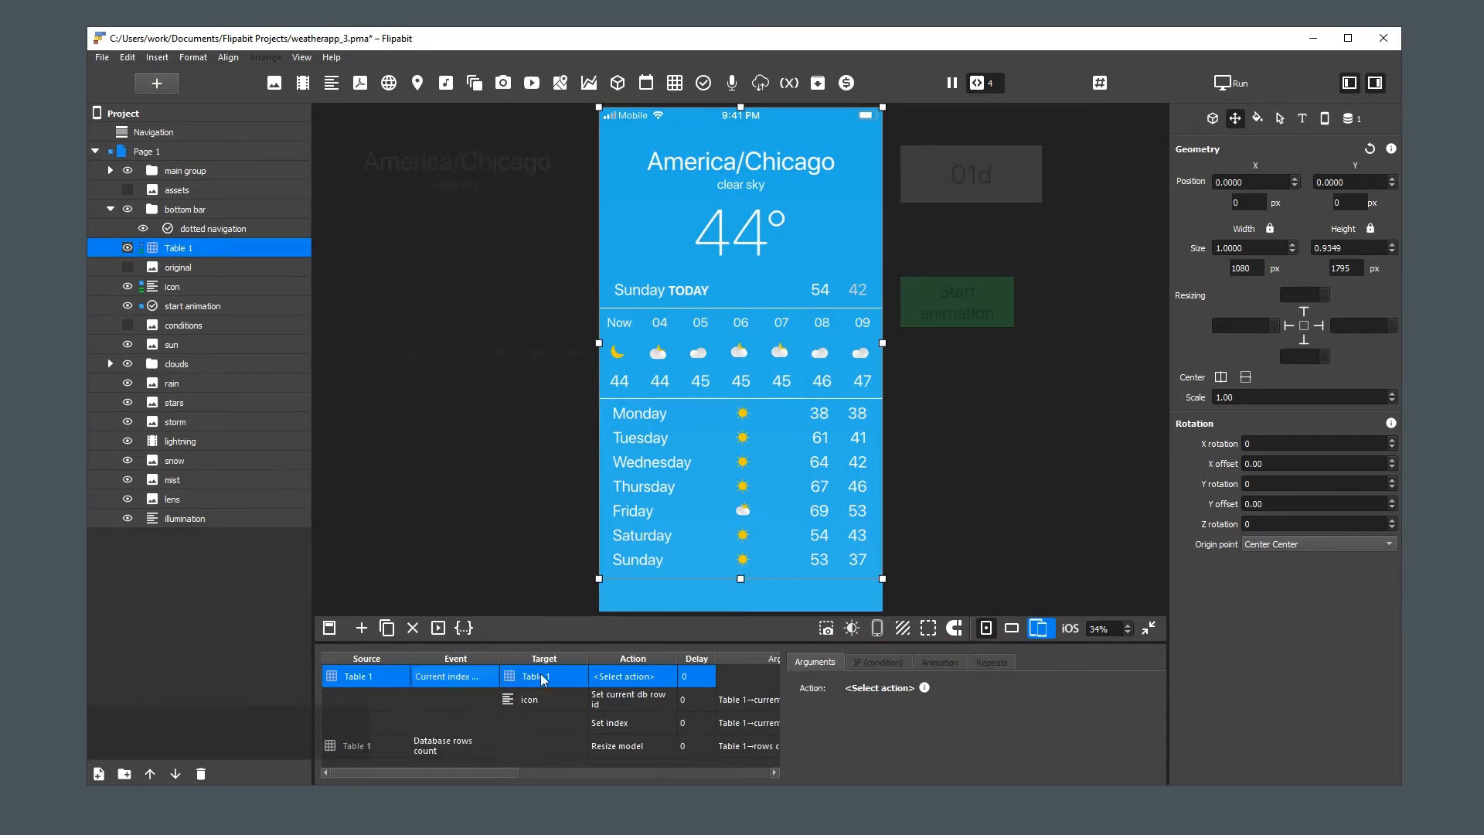
Target the new Table 1 action at dotted navigation in the bottom bar, with Set index as the action
left_click(568, 677)
left_click(568, 677)
mouse_move(597, 718)
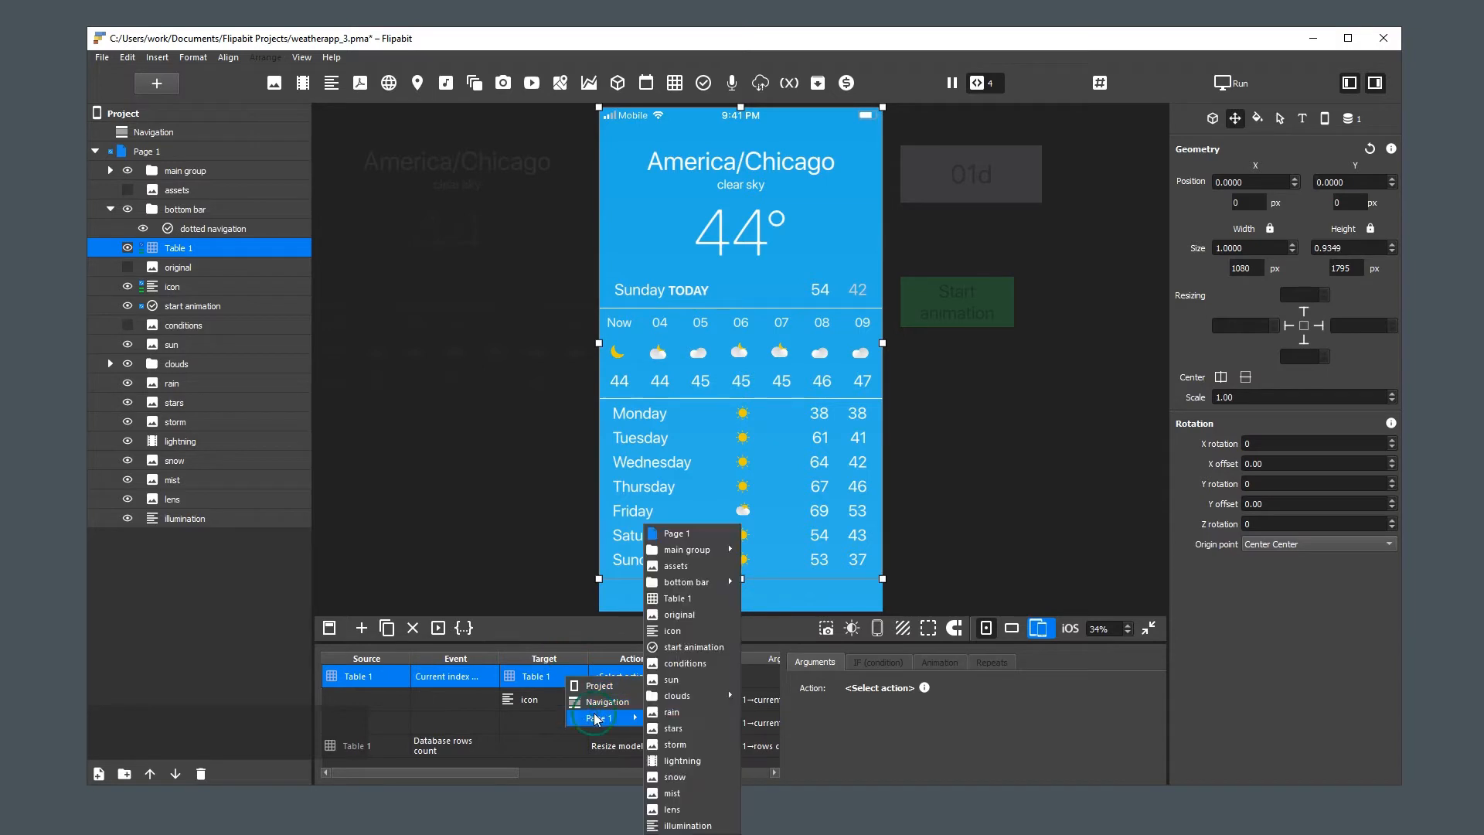
mouse_move(715, 581)
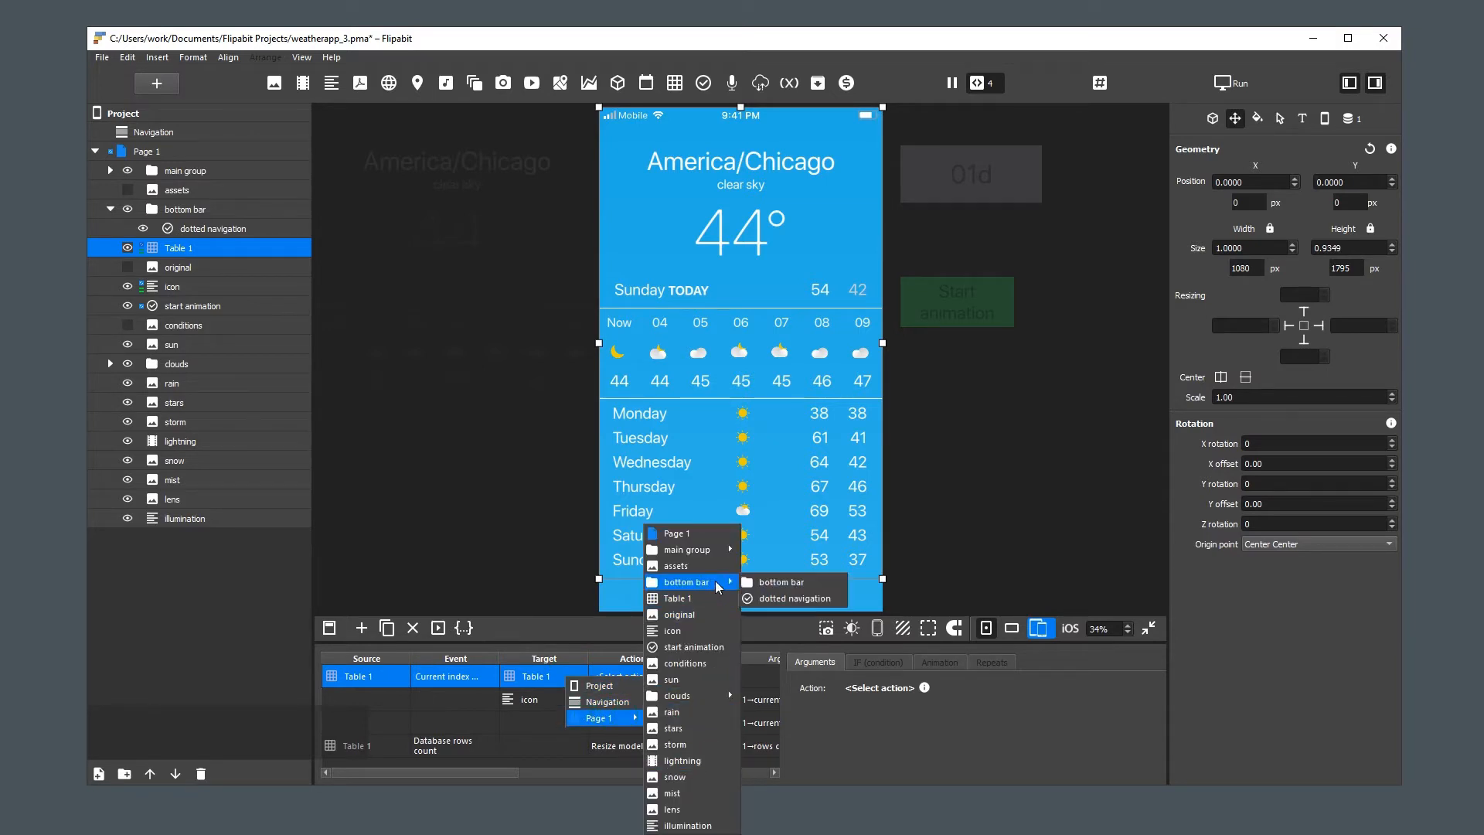
left_click(782, 597)
left_click(622, 676)
left_click(622, 677)
mouse_move(662, 707)
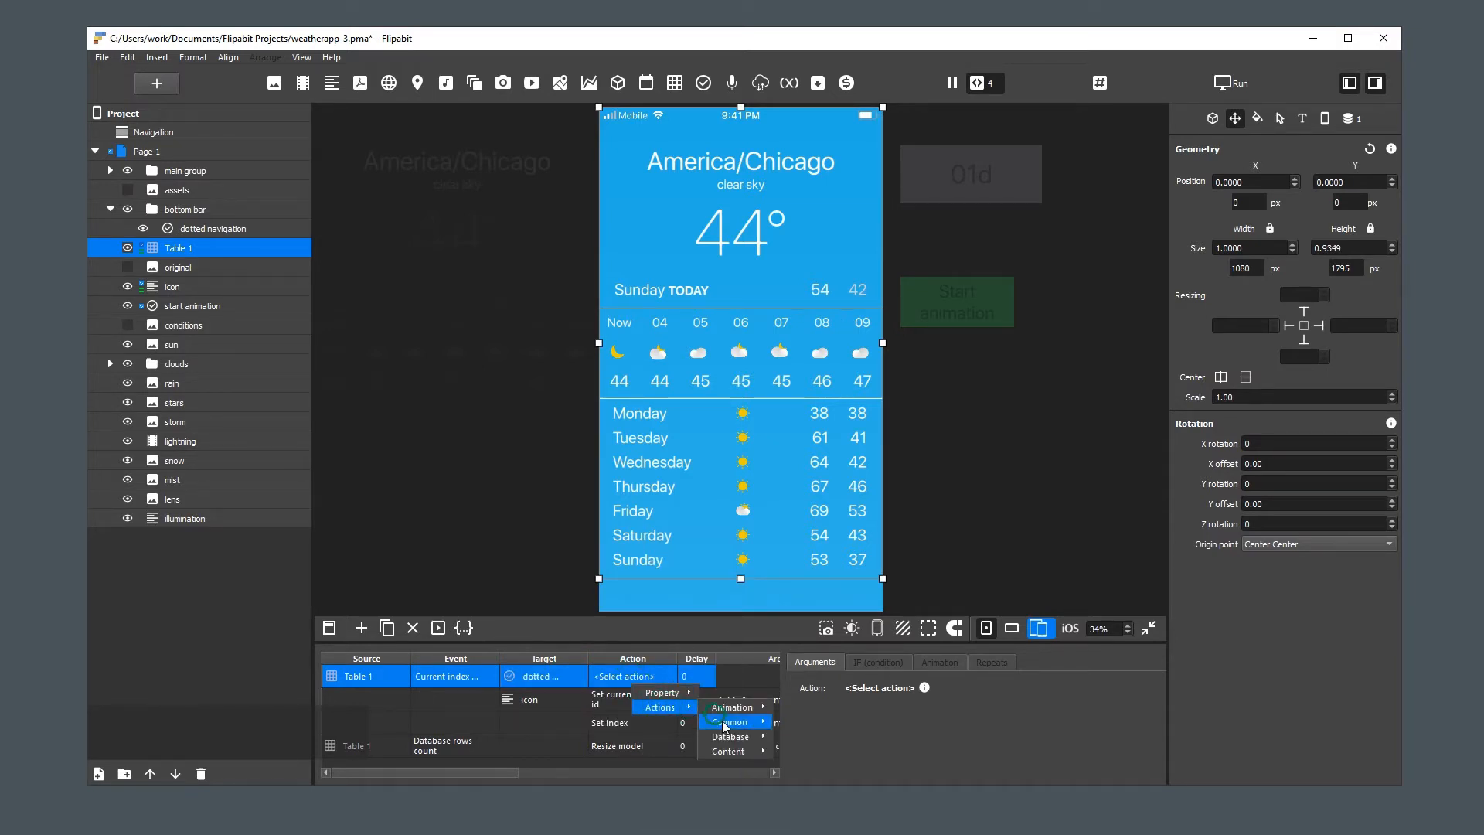
mouse_move(742, 751)
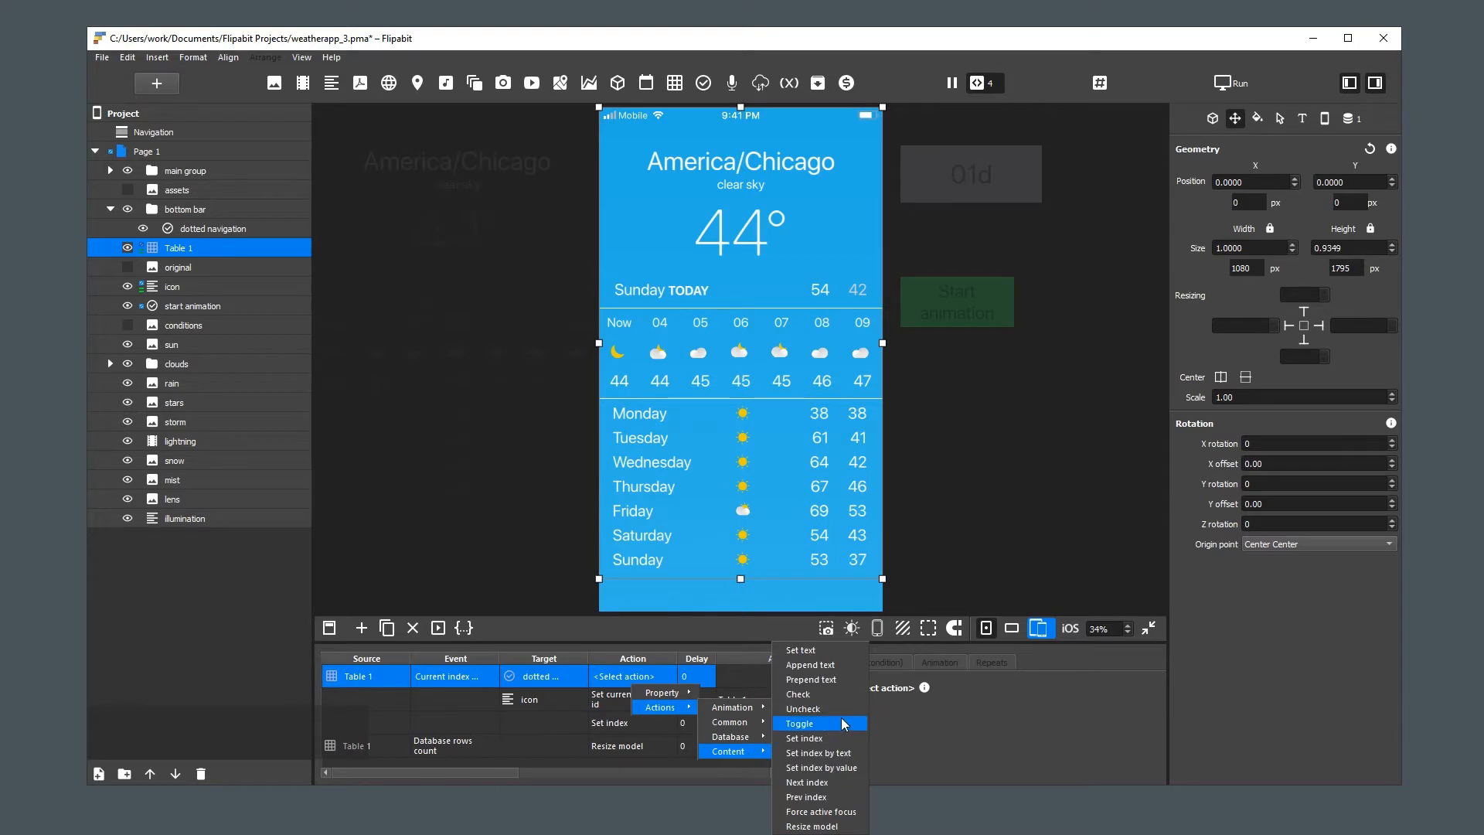
left_click(819, 738)
Take the Set index argument from a property, using Table 1's current index
left_click(878, 728)
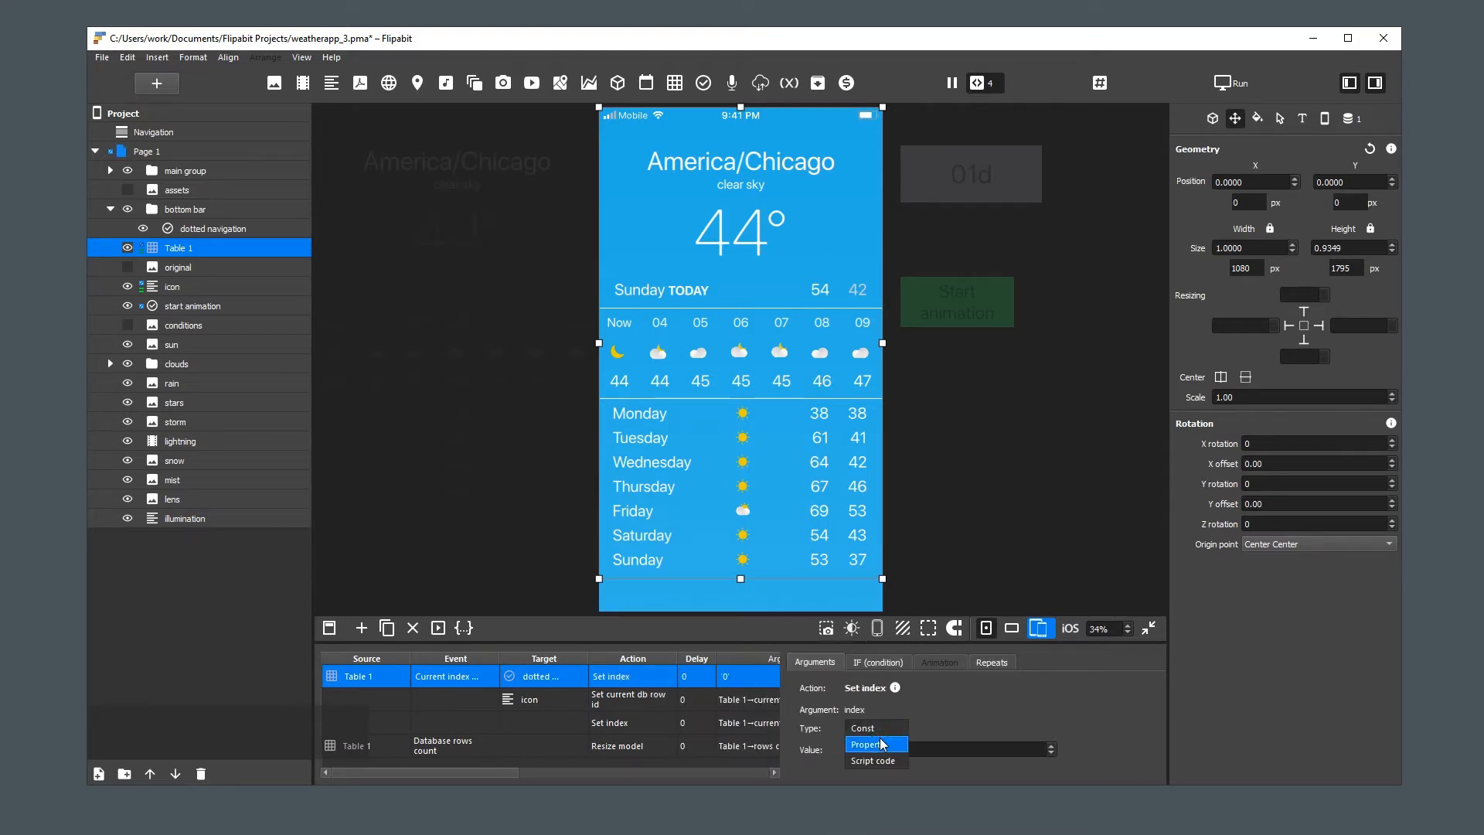
left_click(881, 743)
left_click(881, 771)
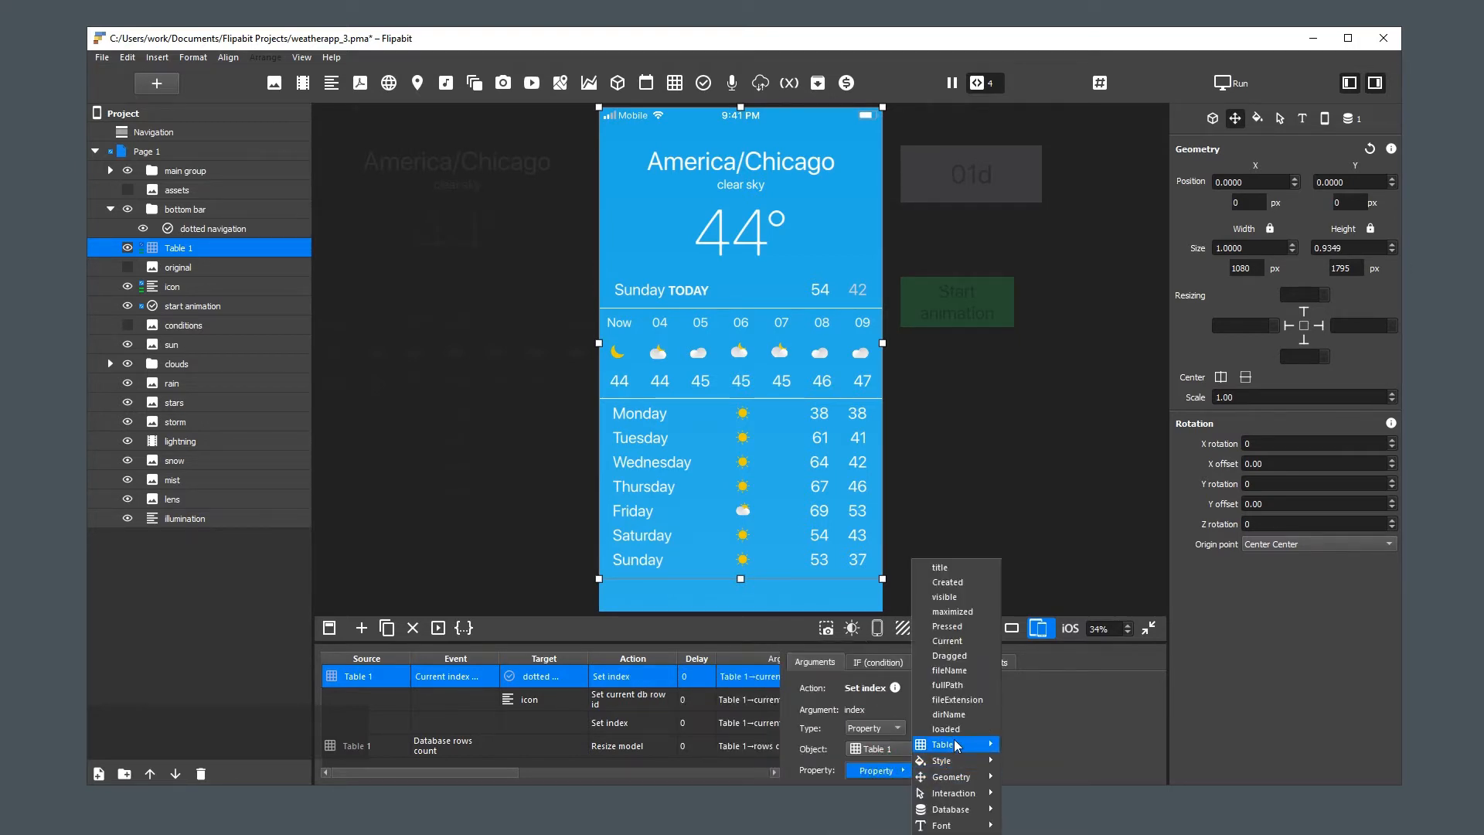
mouse_move(962, 746)
left_click(1069, 622)
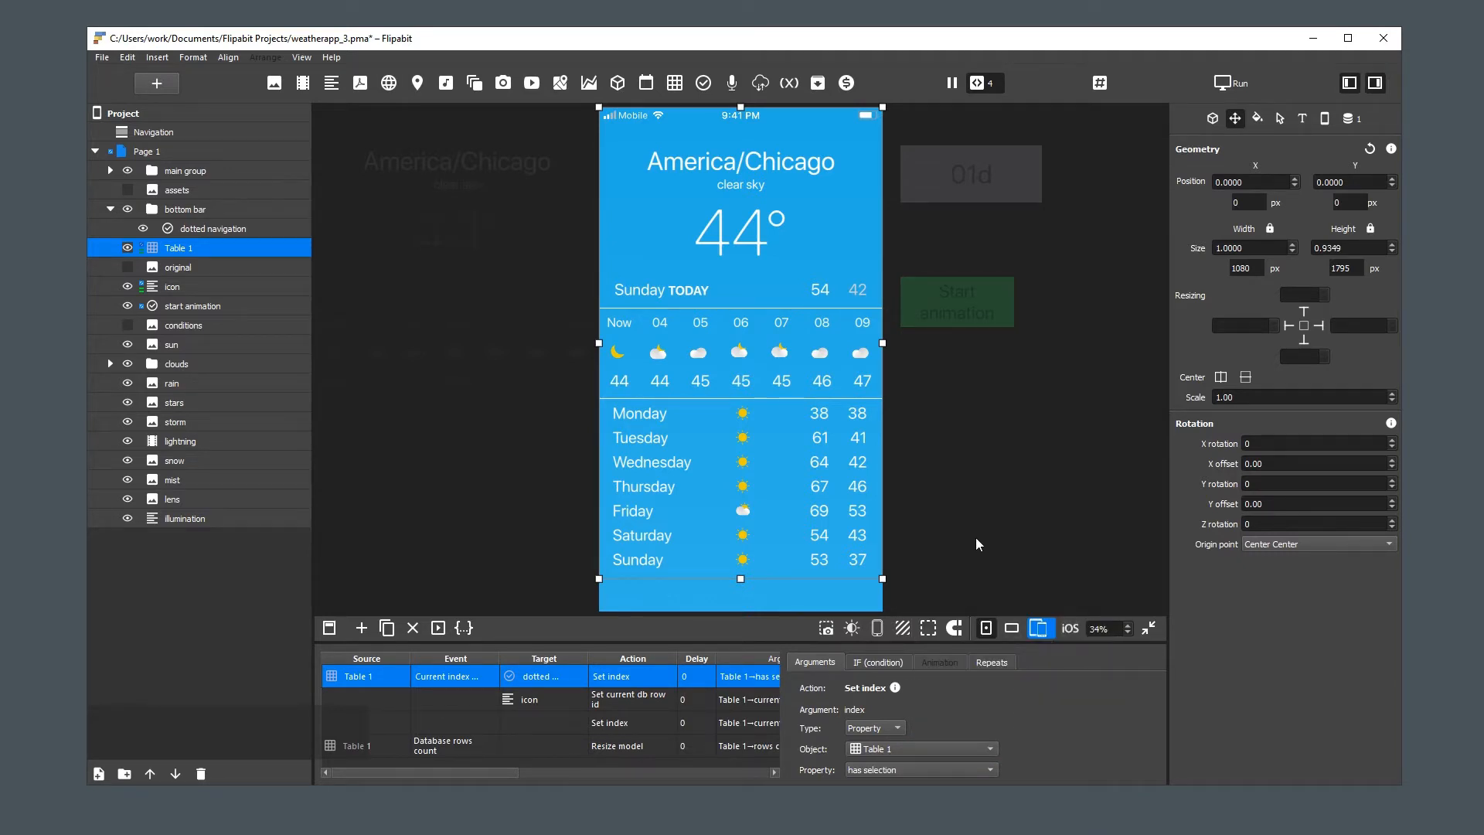
left_click(887, 770)
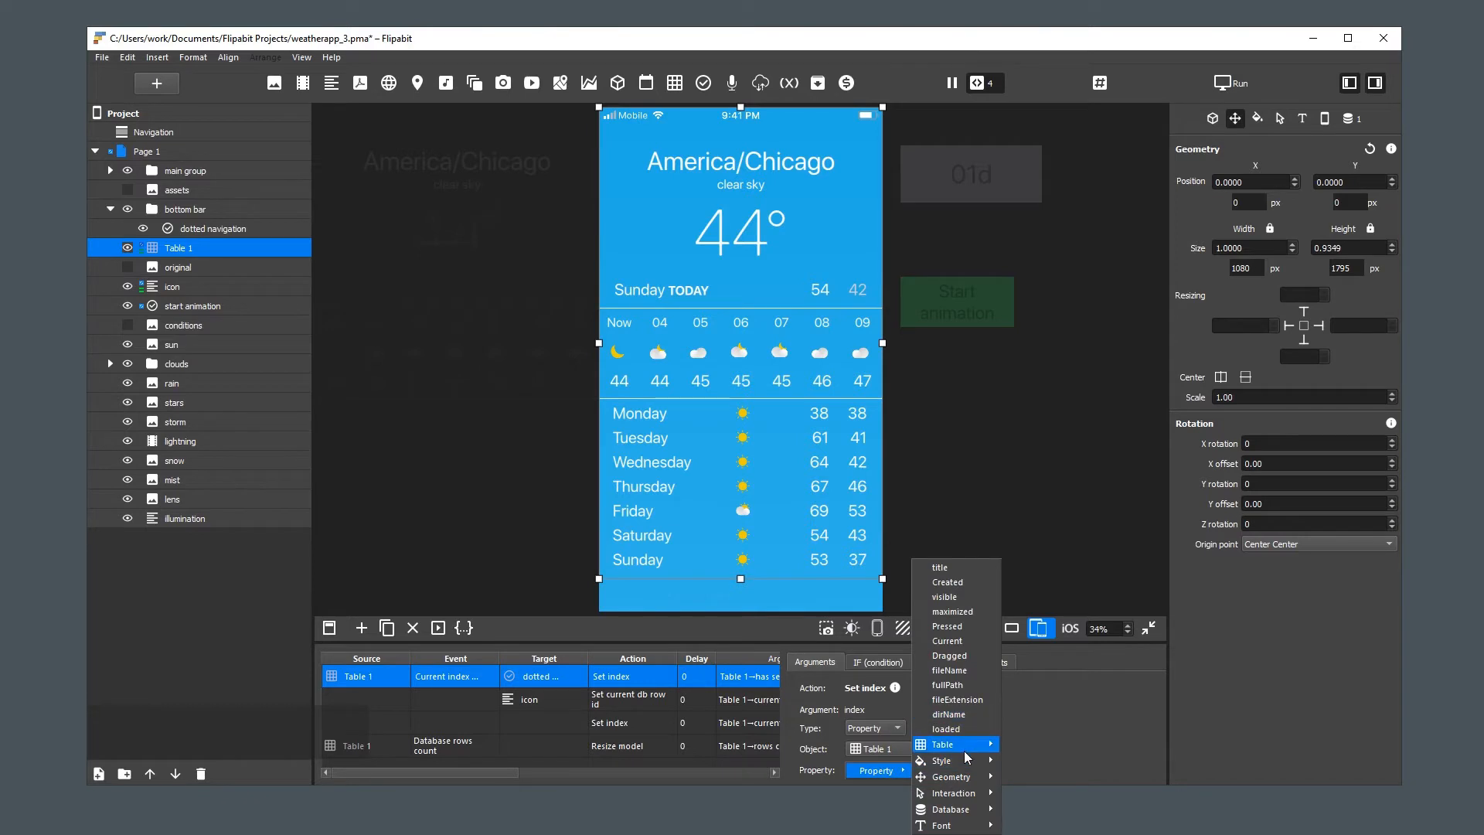
mouse_move(964, 751)
left_click(1063, 612)
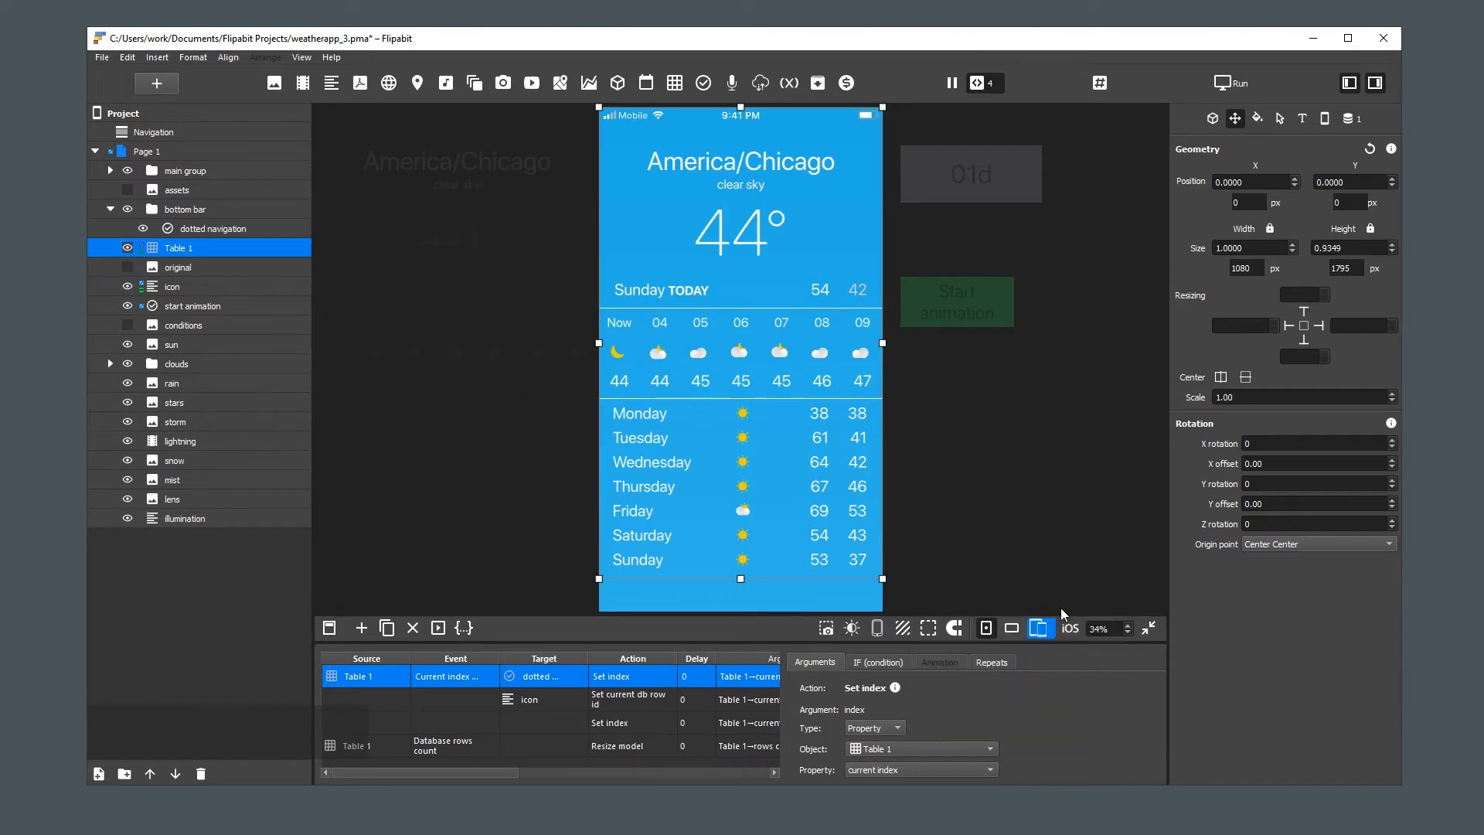
Deselect the table and swipe the weather page to the next city to test the dot indicator
left_click(977, 517)
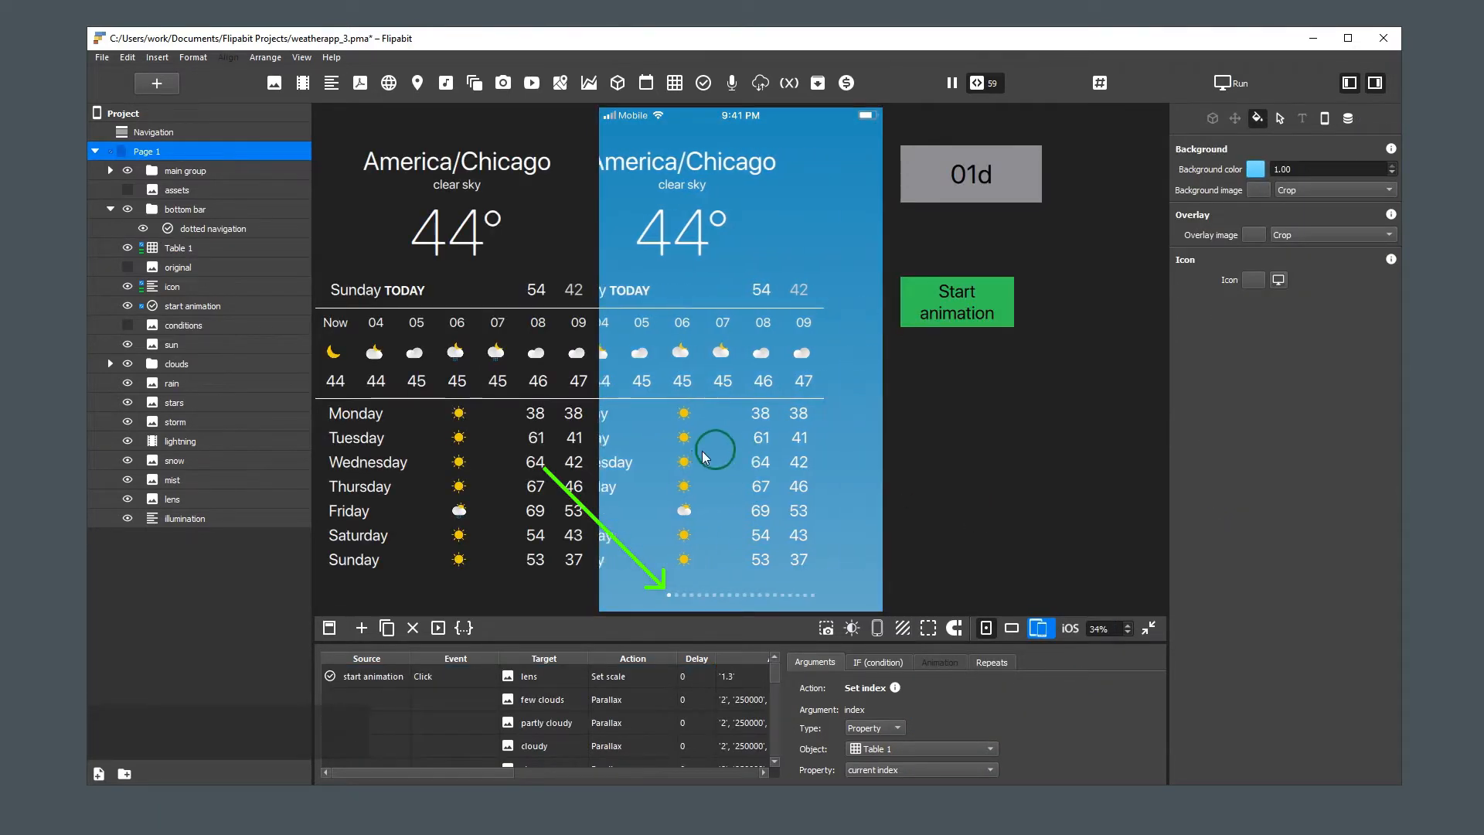
left_click_drag(796, 454, 716, 467)
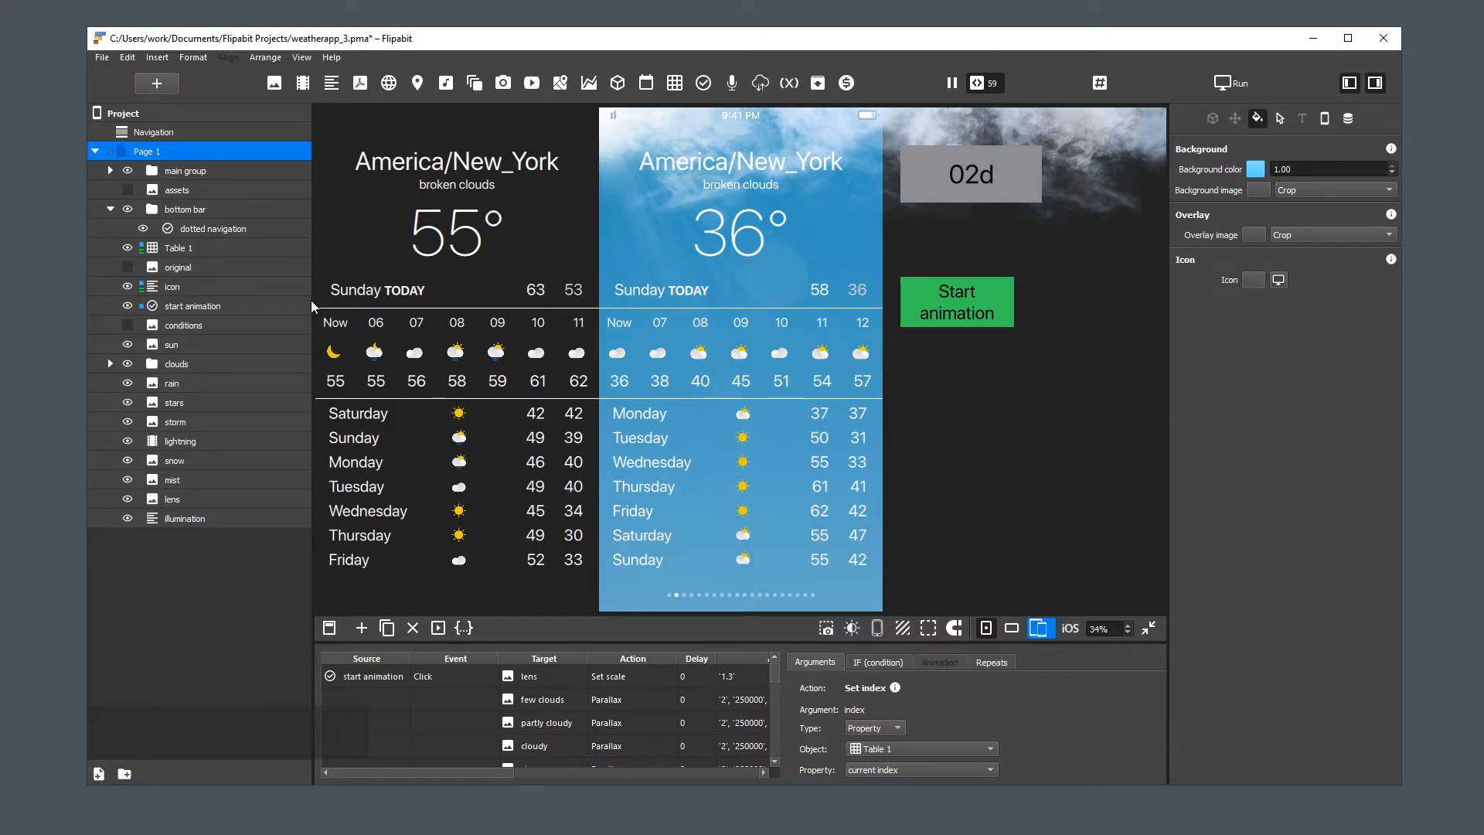
Add a Button inside the bottom bar group and rename it "next item"
left_click(196, 210)
left_click(705, 82)
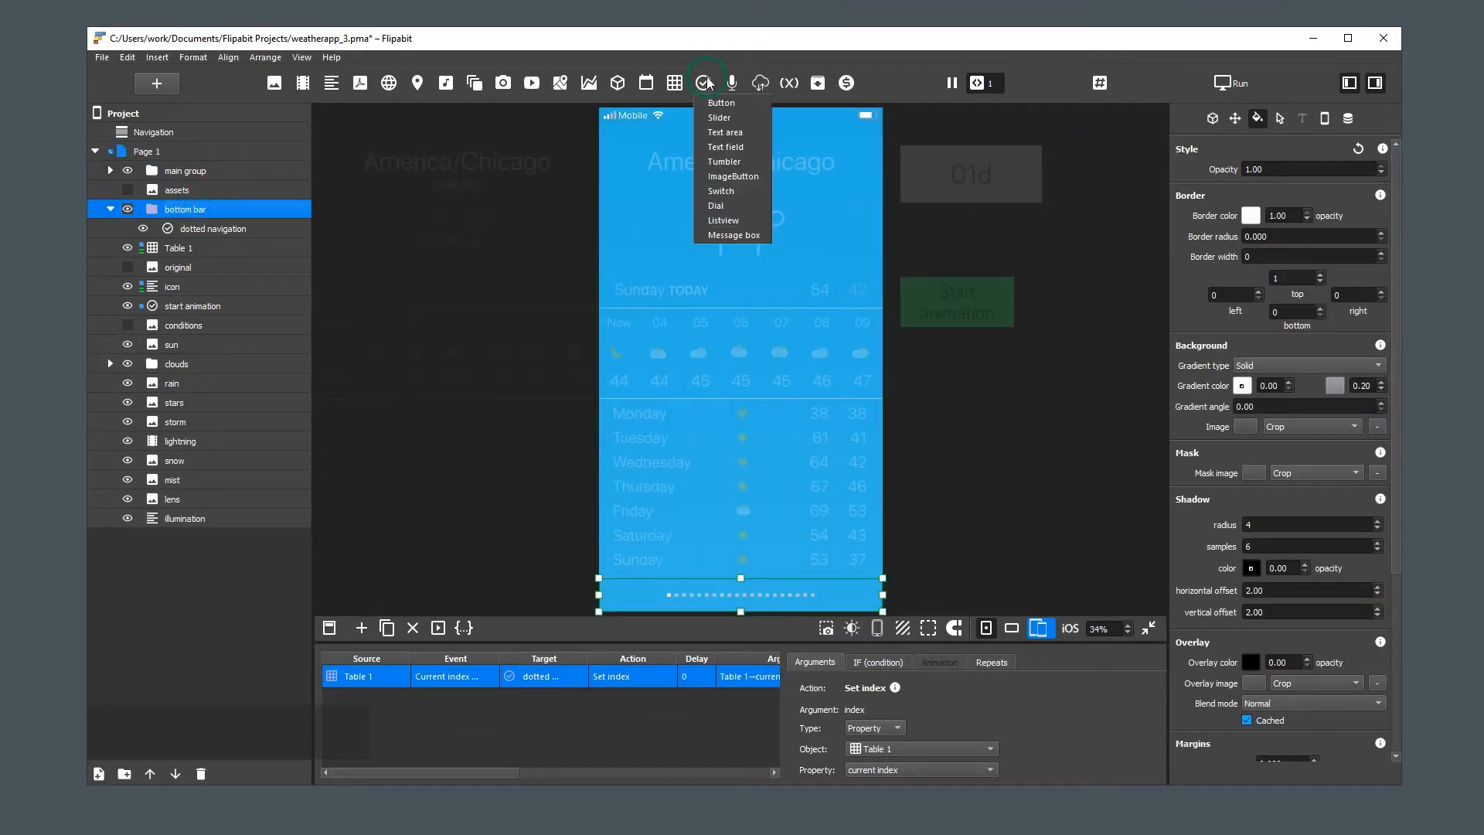
left_click(717, 103)
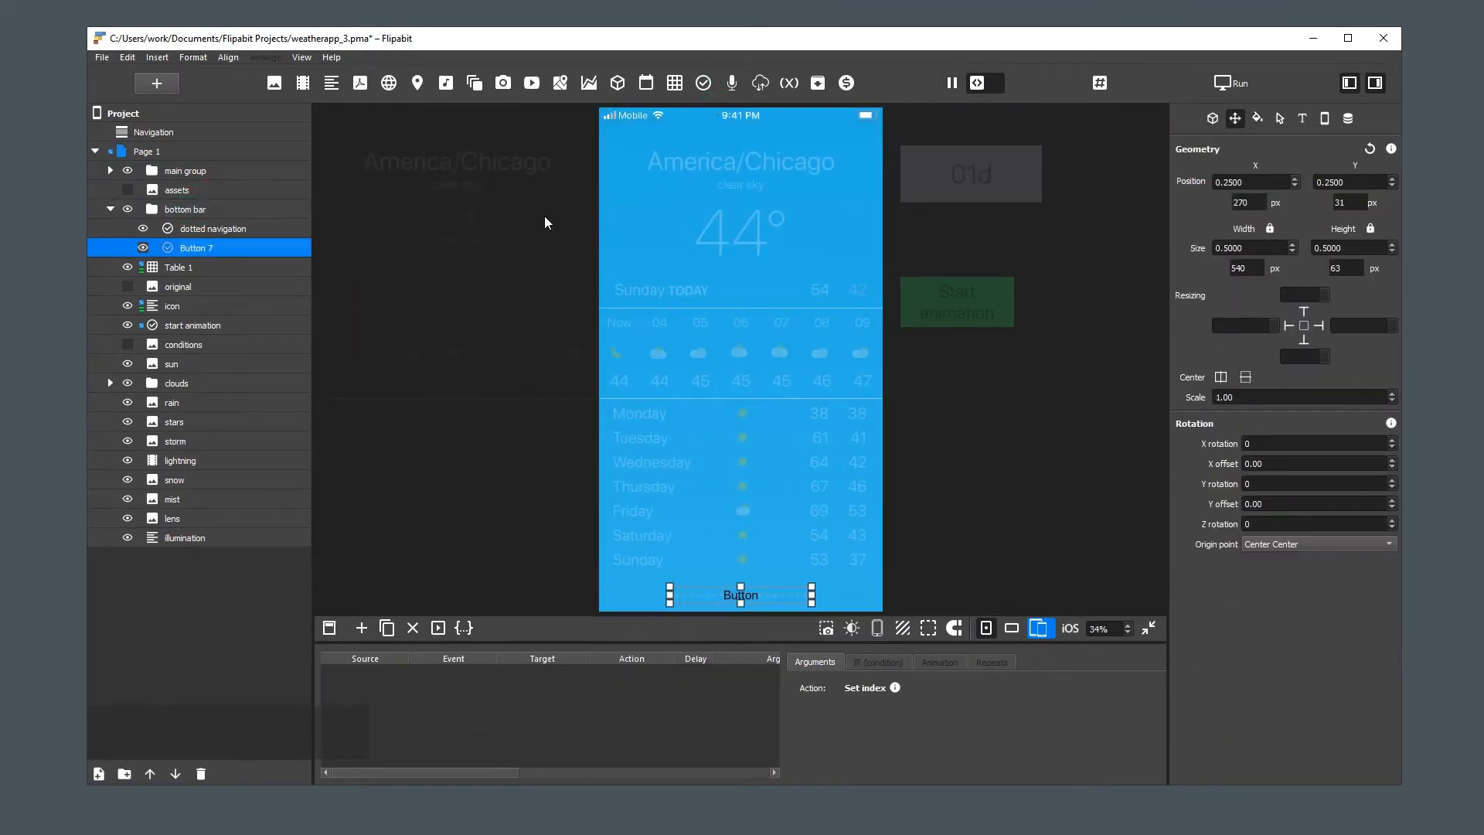
double_click(195, 250)
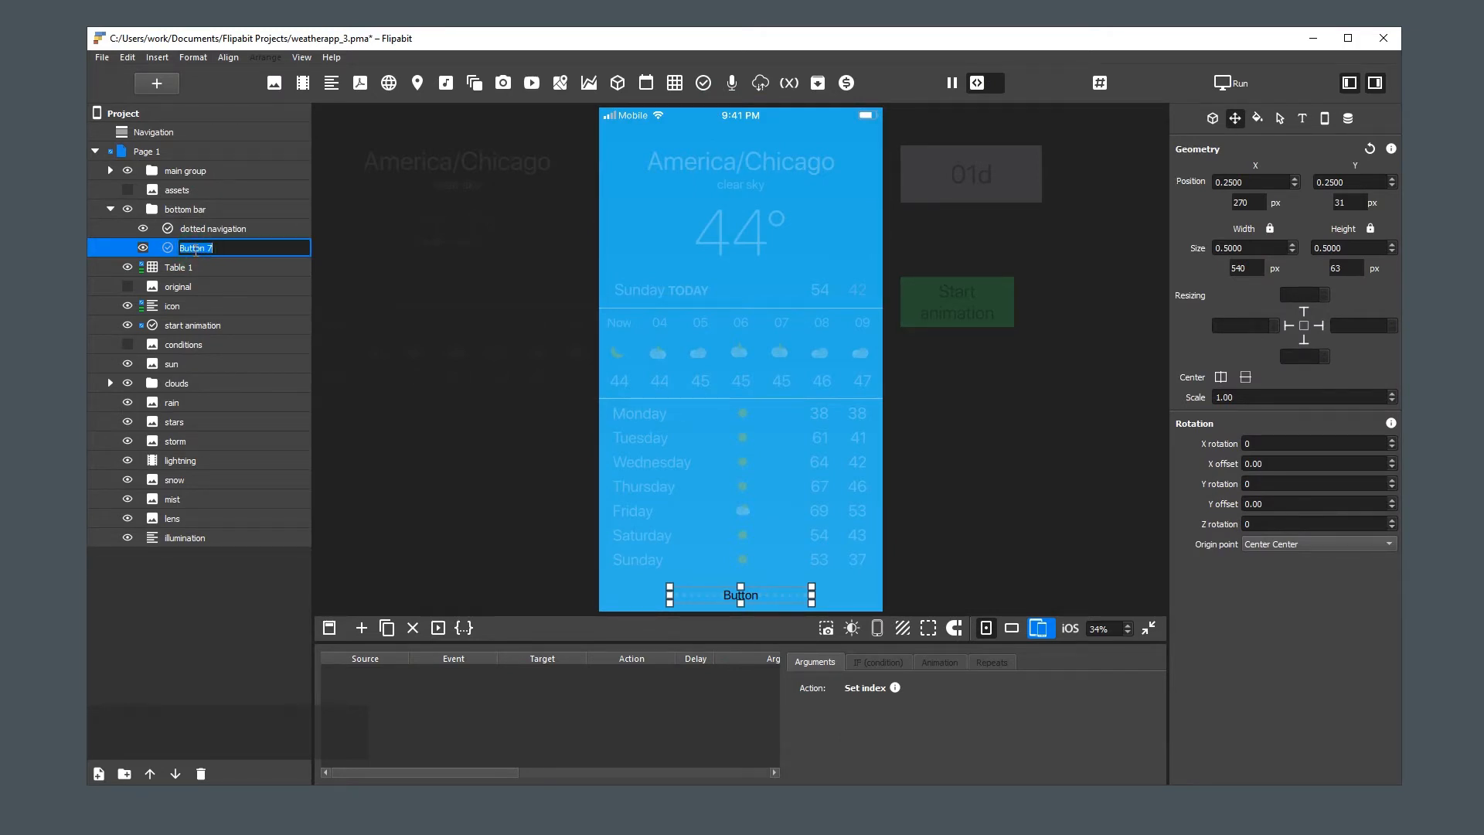
type("next item")
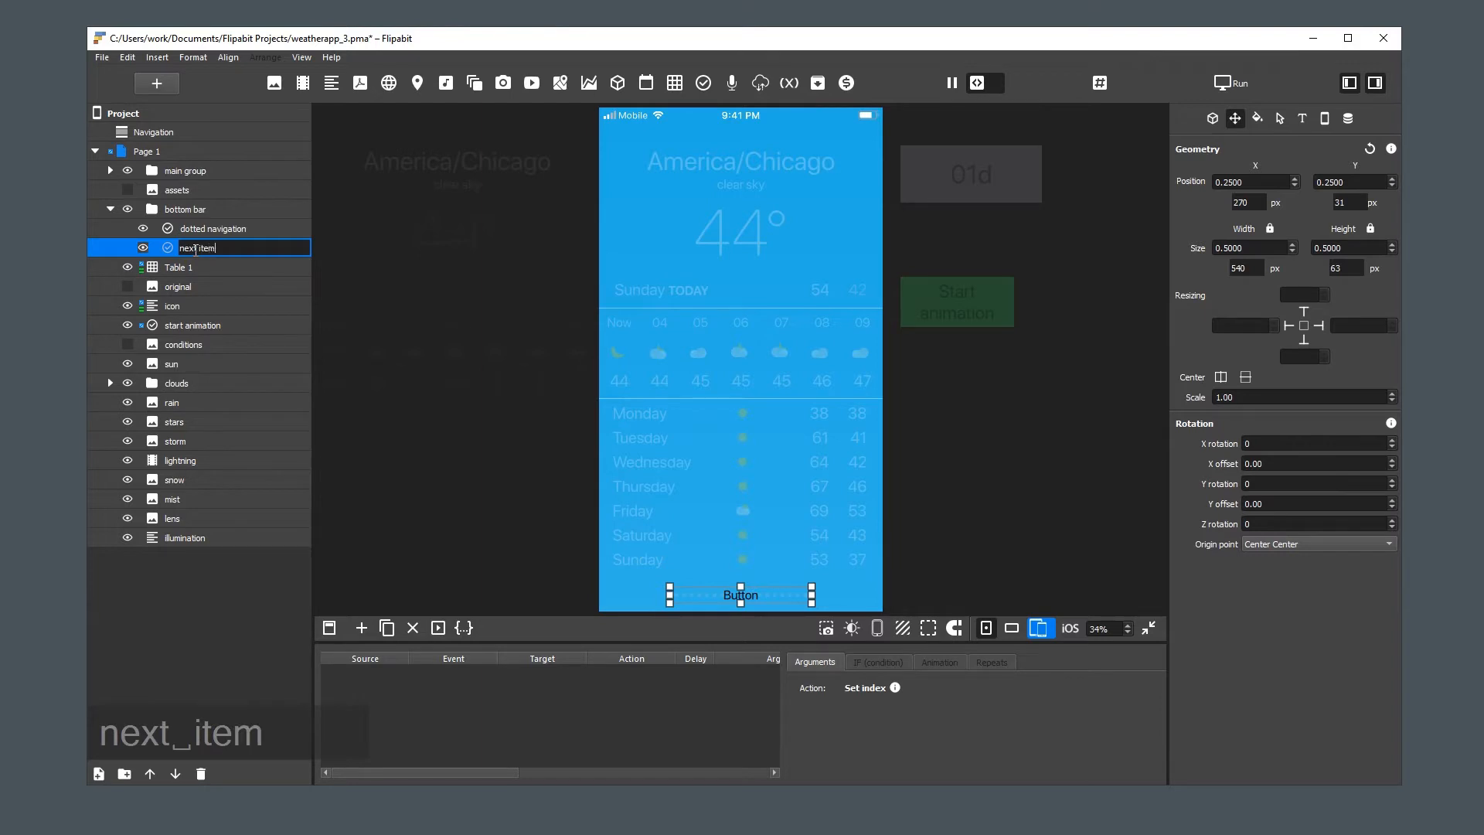
key("Return")
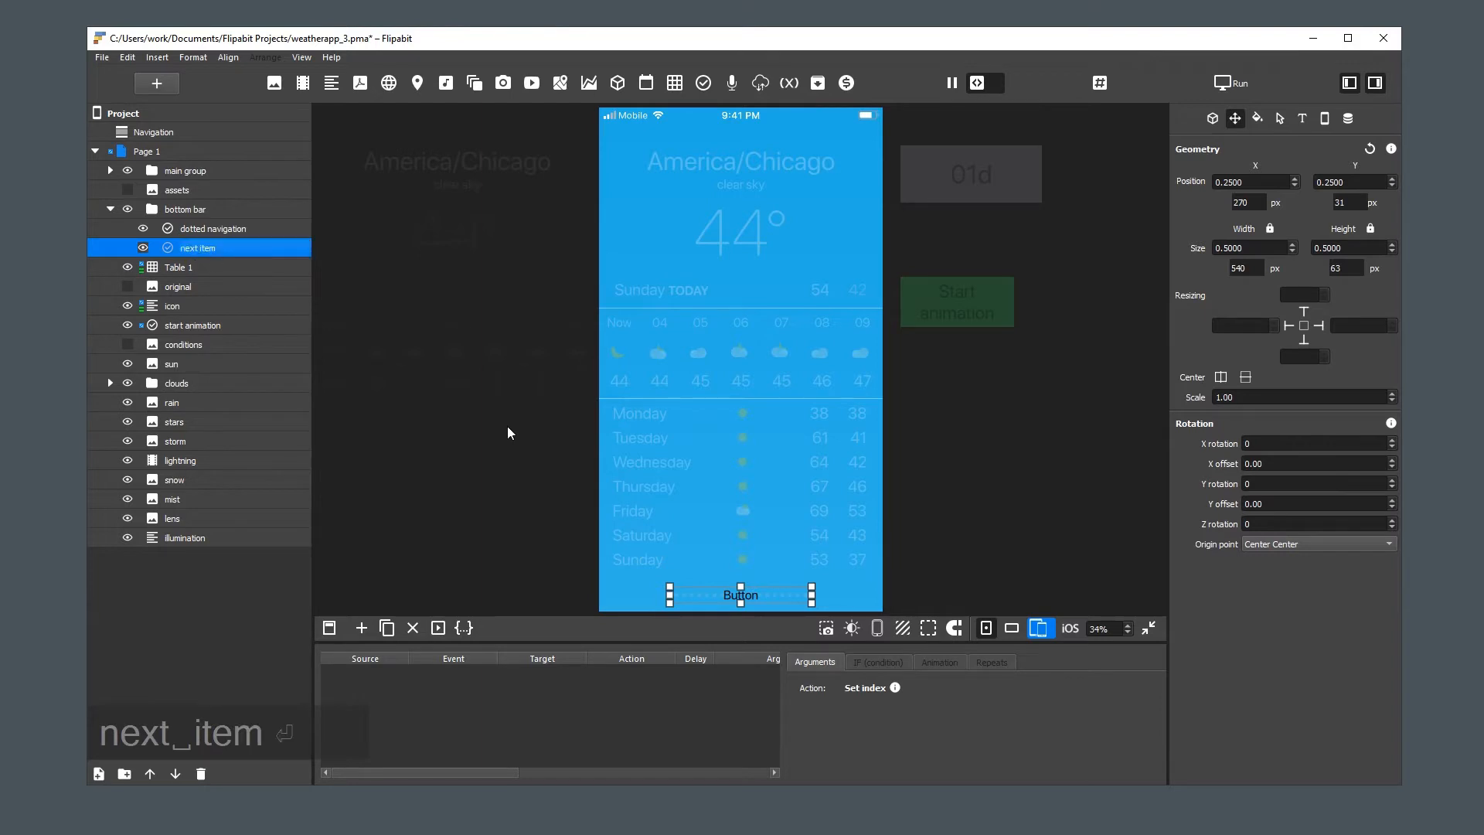
Clear the next item button's label and set its pressed fill to Transparent
left_click(1212, 118)
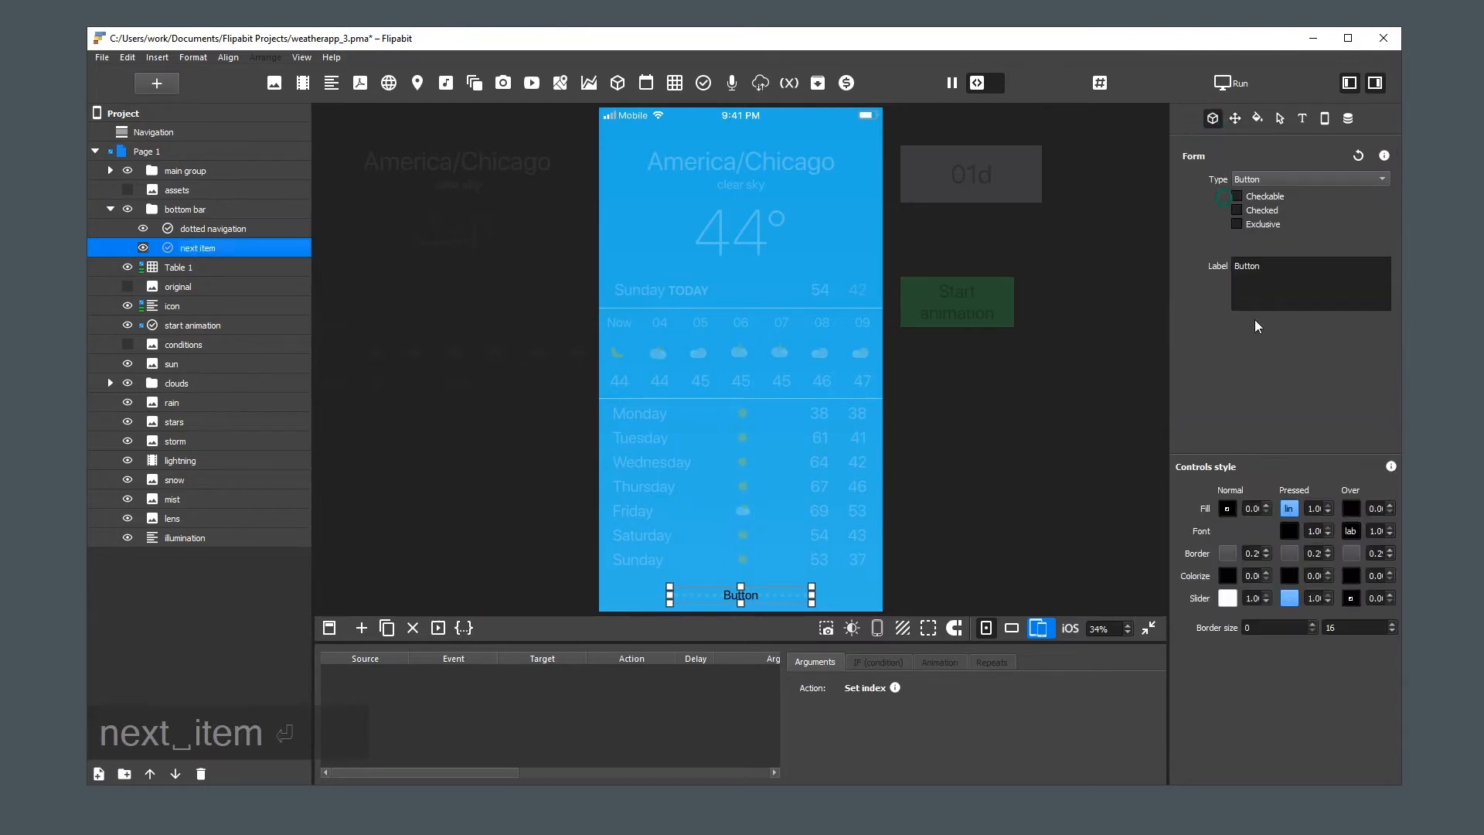
left_click(1293, 277)
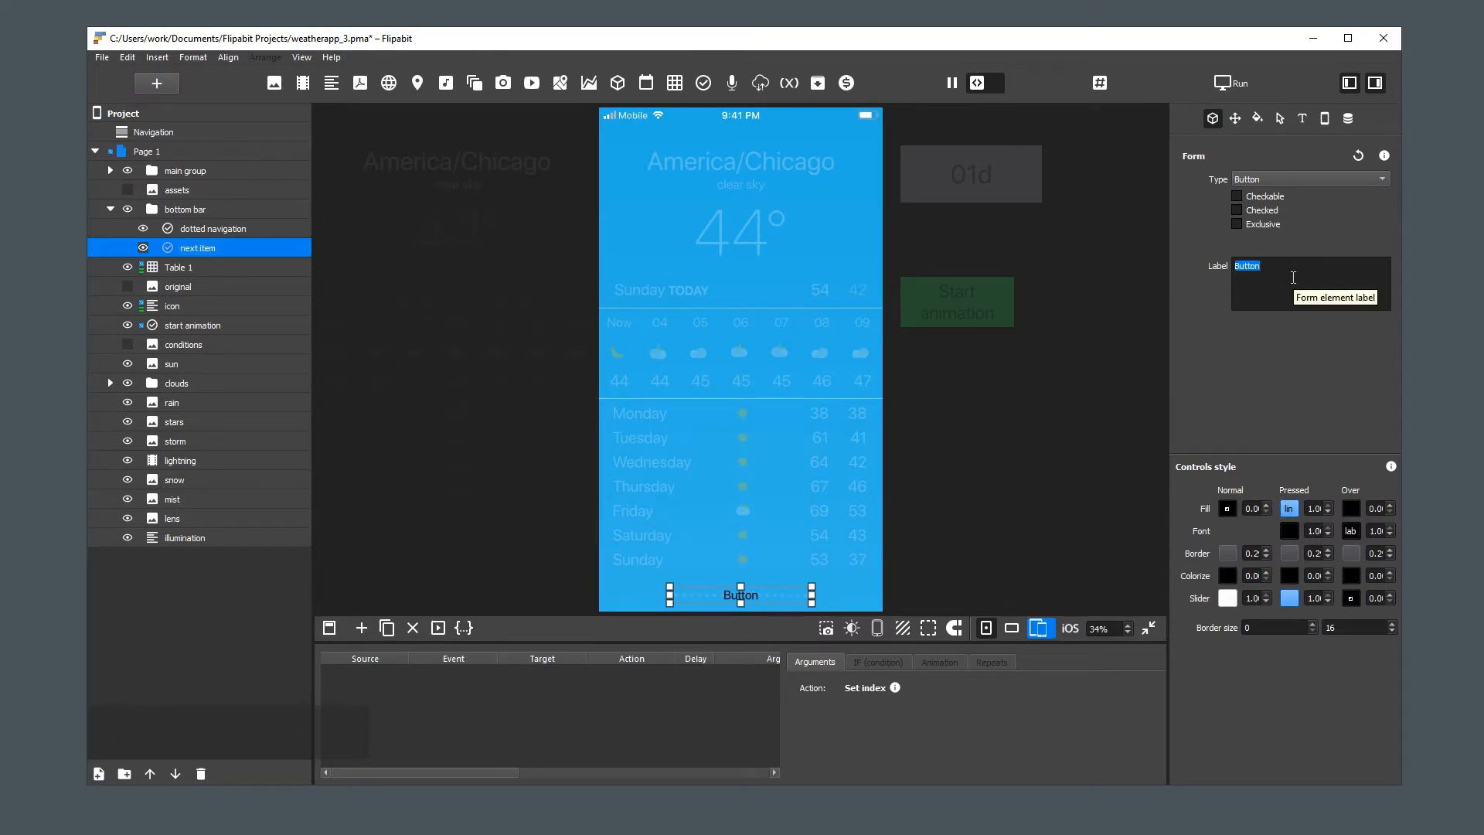
key("Delete")
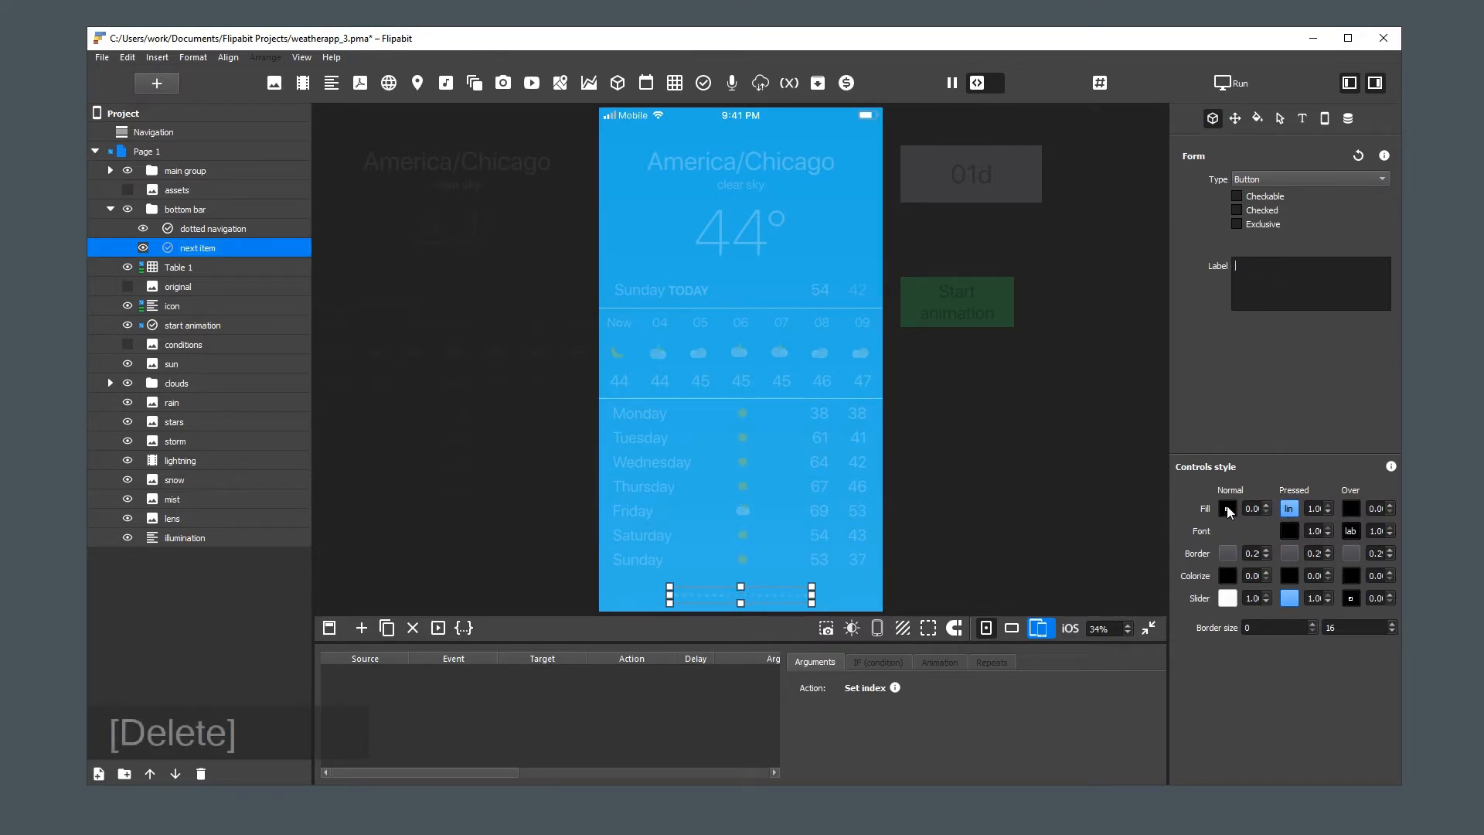
left_click(1289, 508)
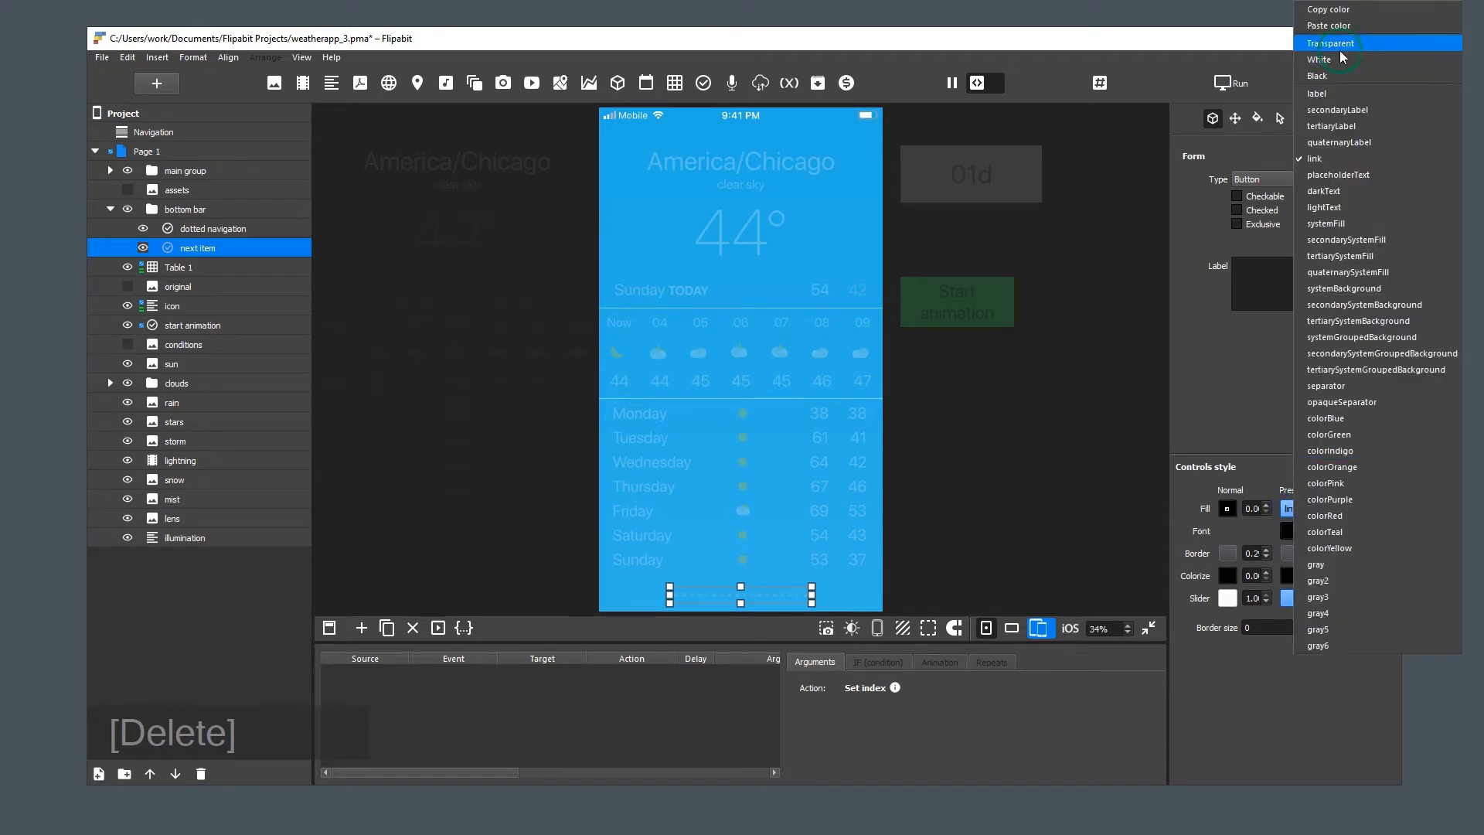
left_click(1337, 49)
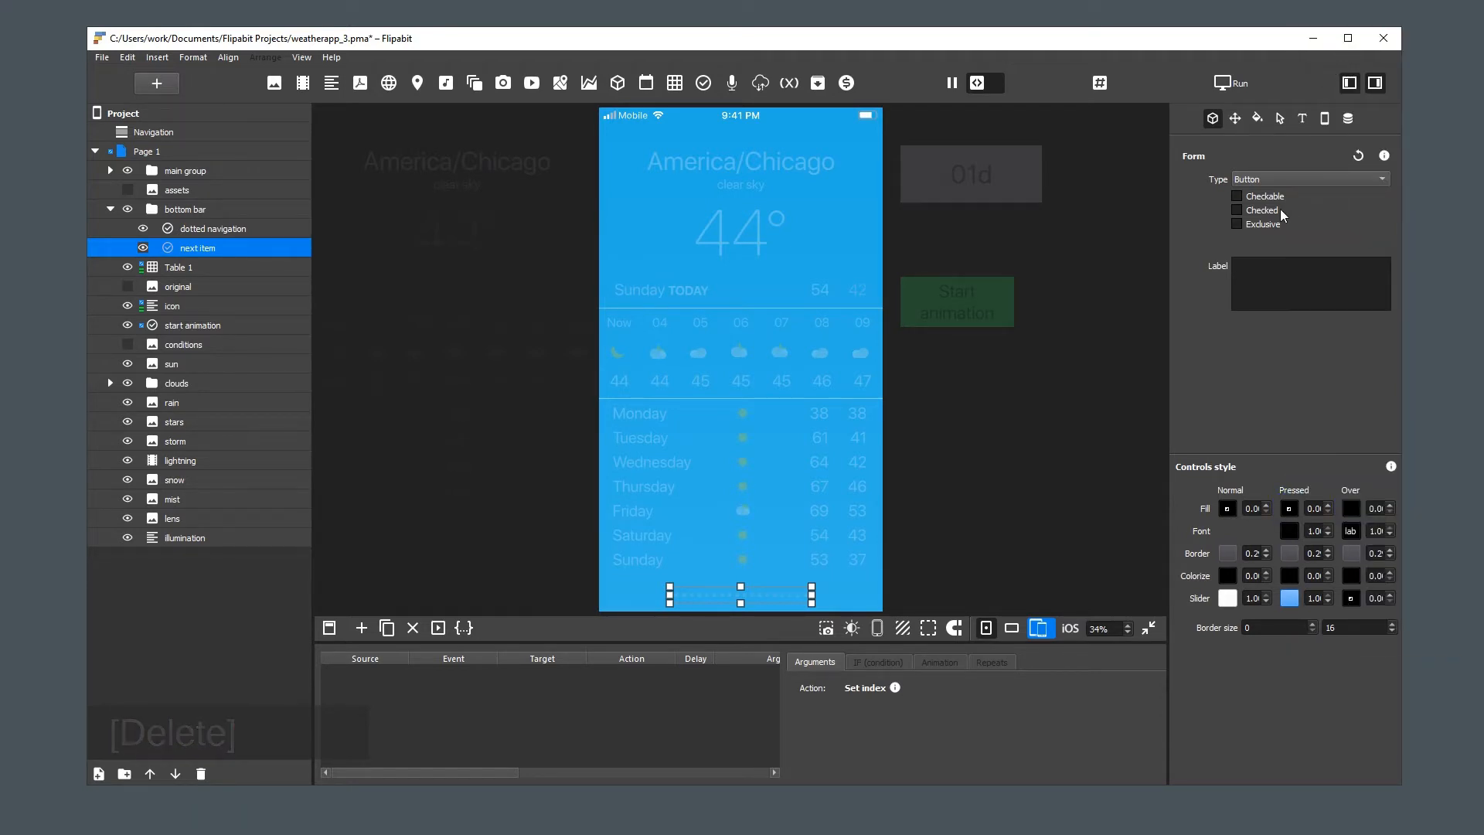
left_click(931, 592)
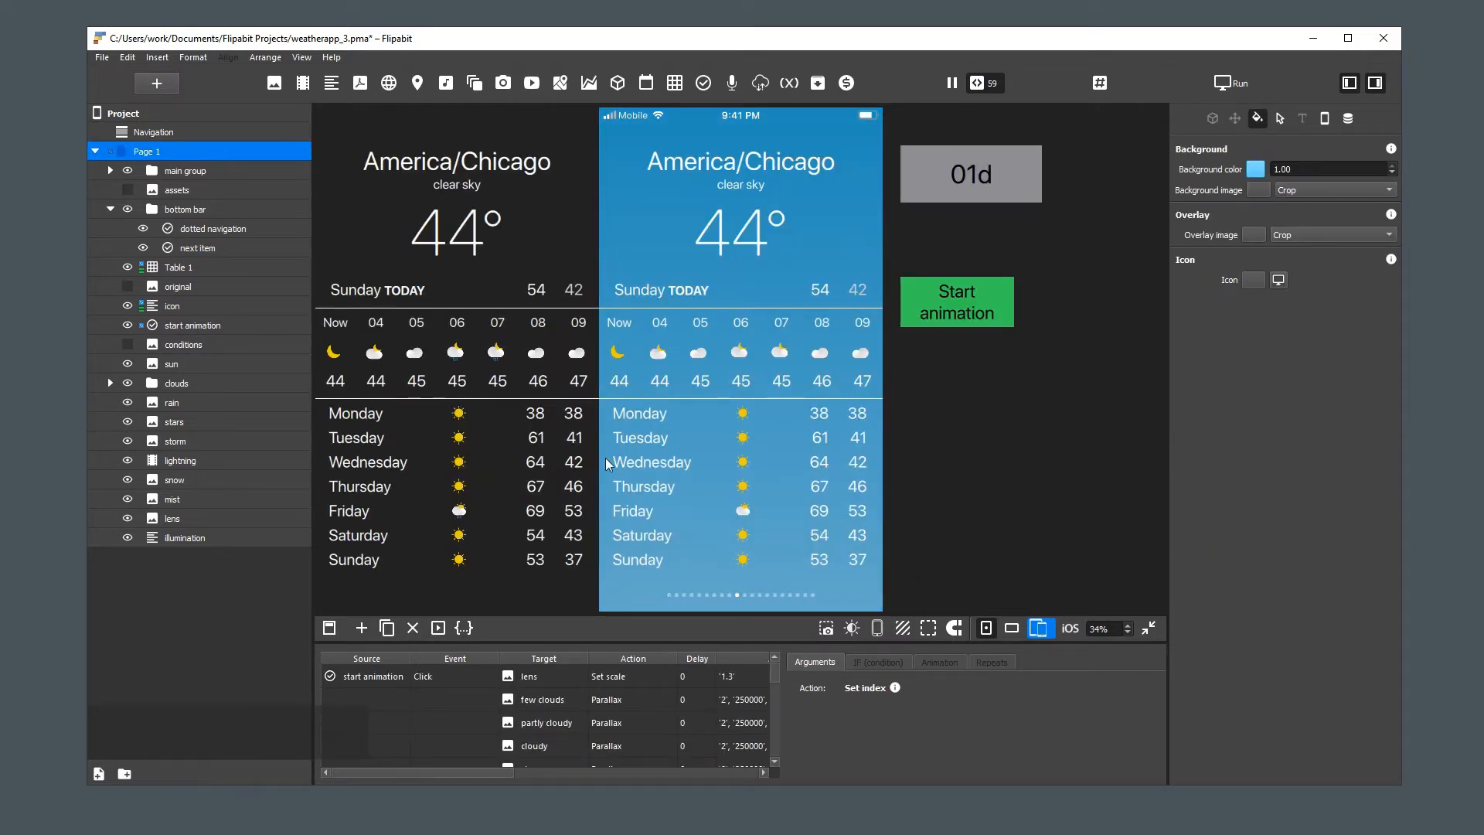
Move next item above dotted navigation in the bottom bar and resize it to cover the right half of the dots
left_click(195, 248)
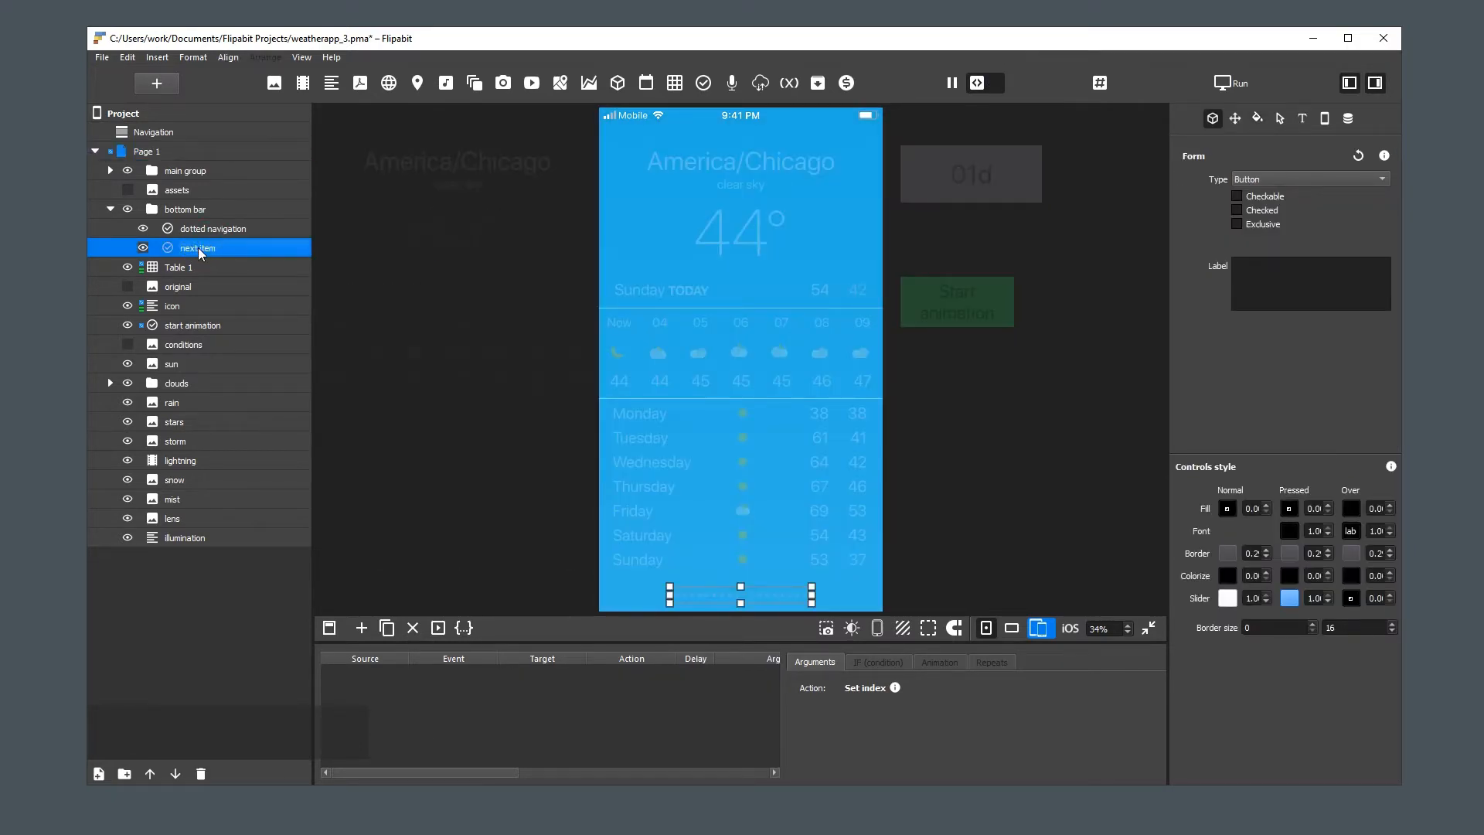
left_click_drag(198, 247, 206, 221)
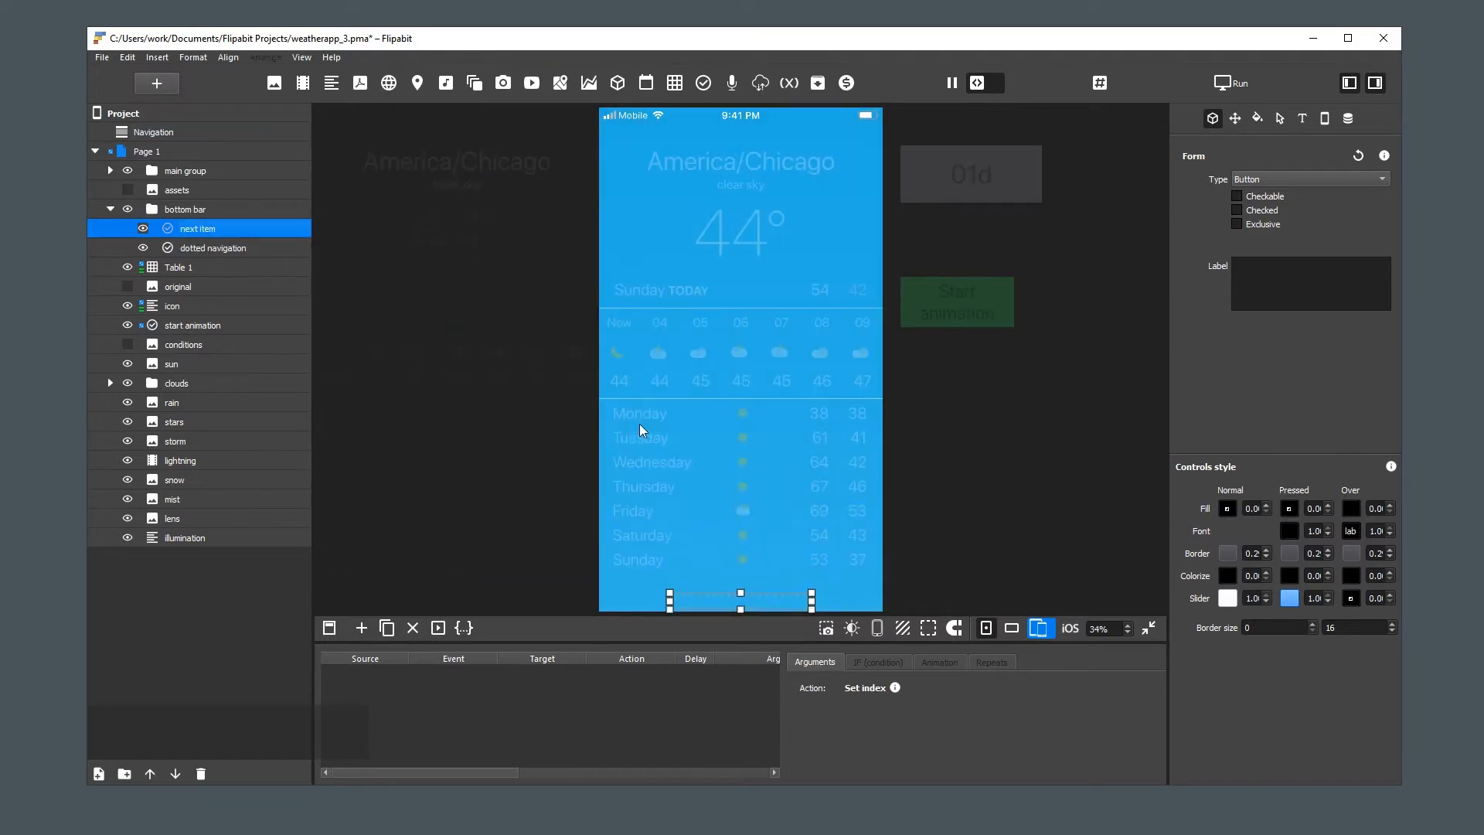
left_click(739, 602)
key("e")
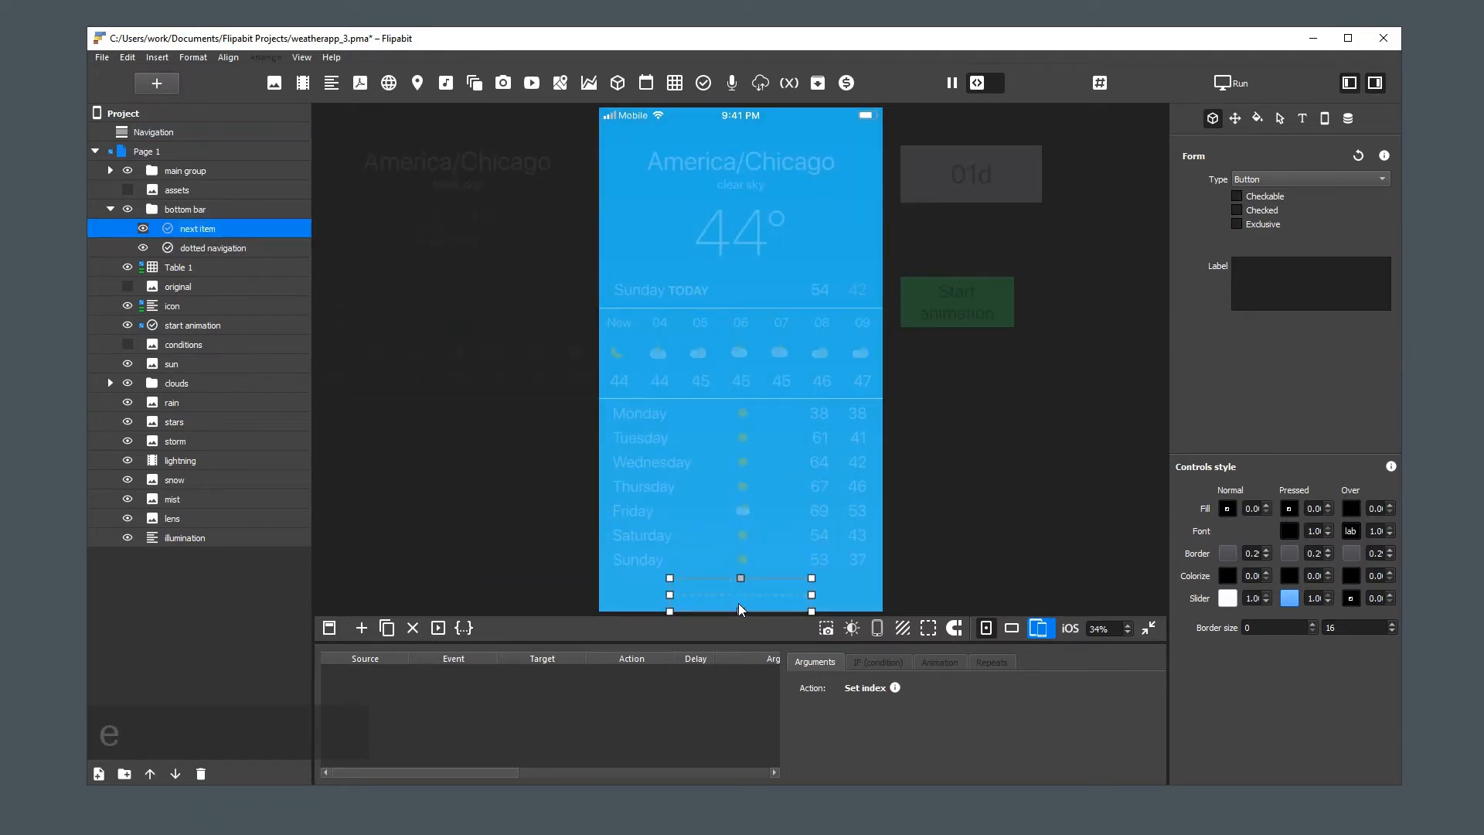
left_click_drag(669, 595, 816, 595)
left_click(955, 627)
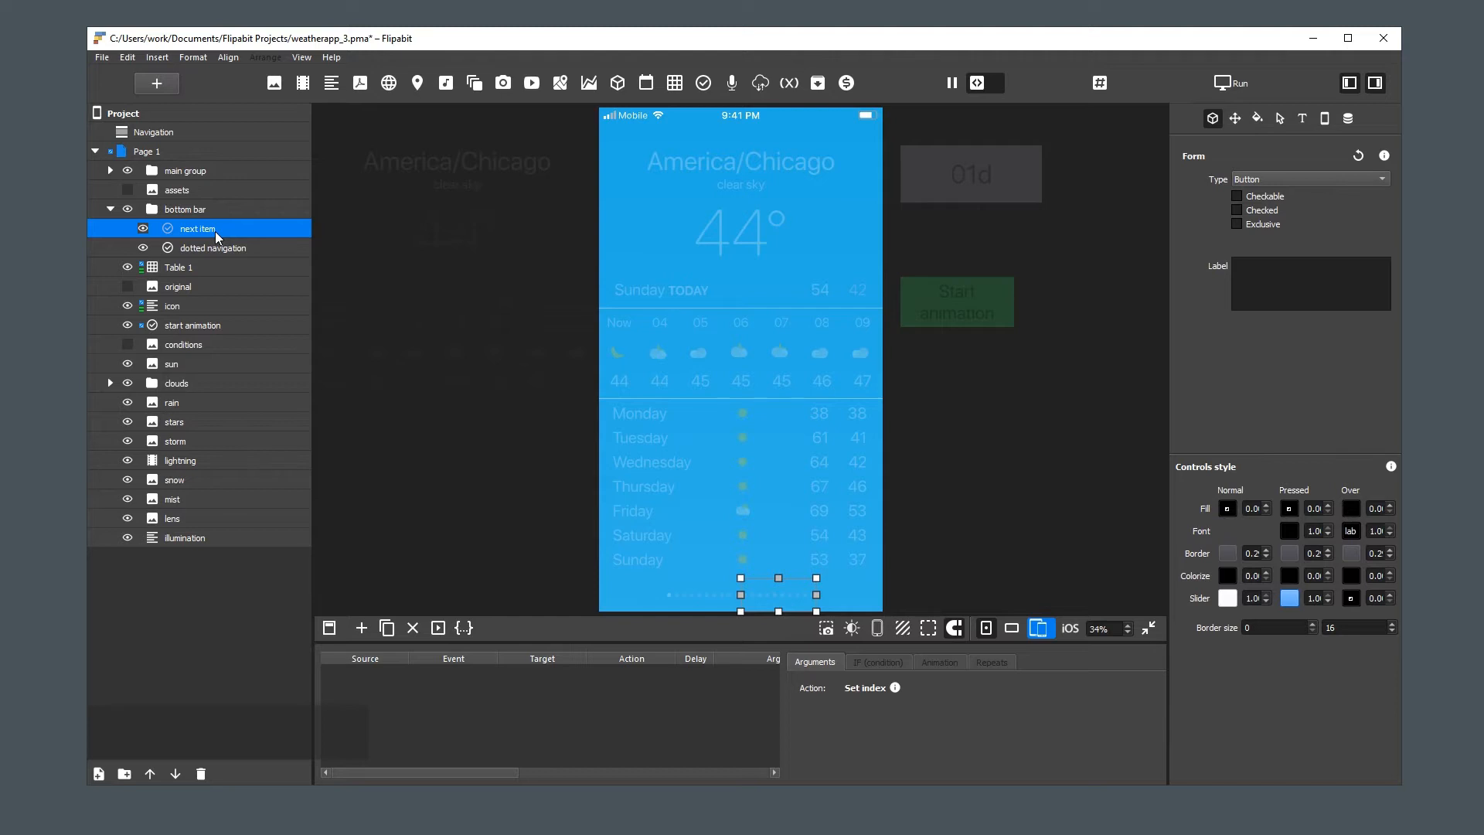
Add an action to the next item button with Click as its event
right_click(215, 231)
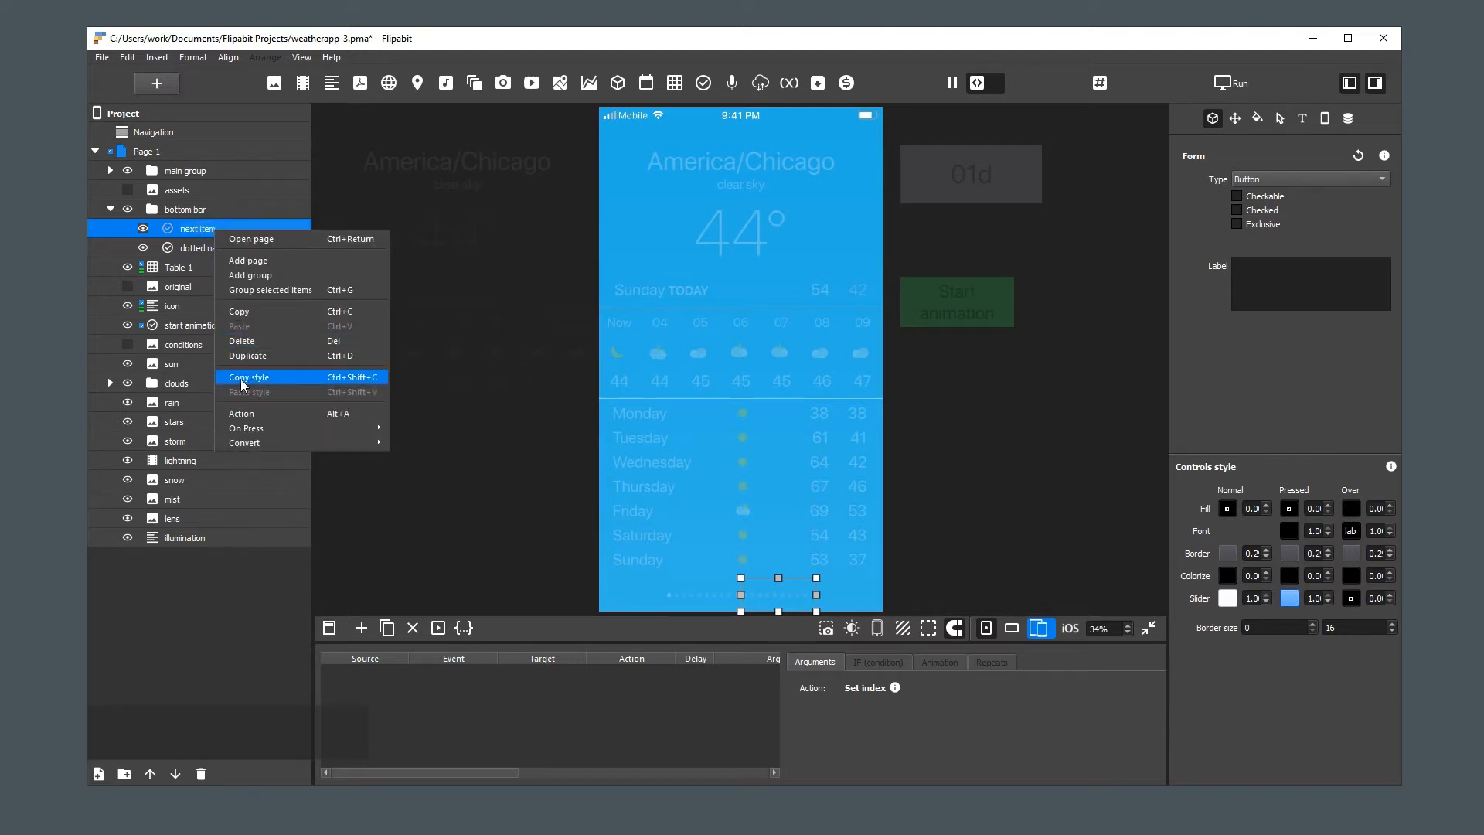
left_click(262, 416)
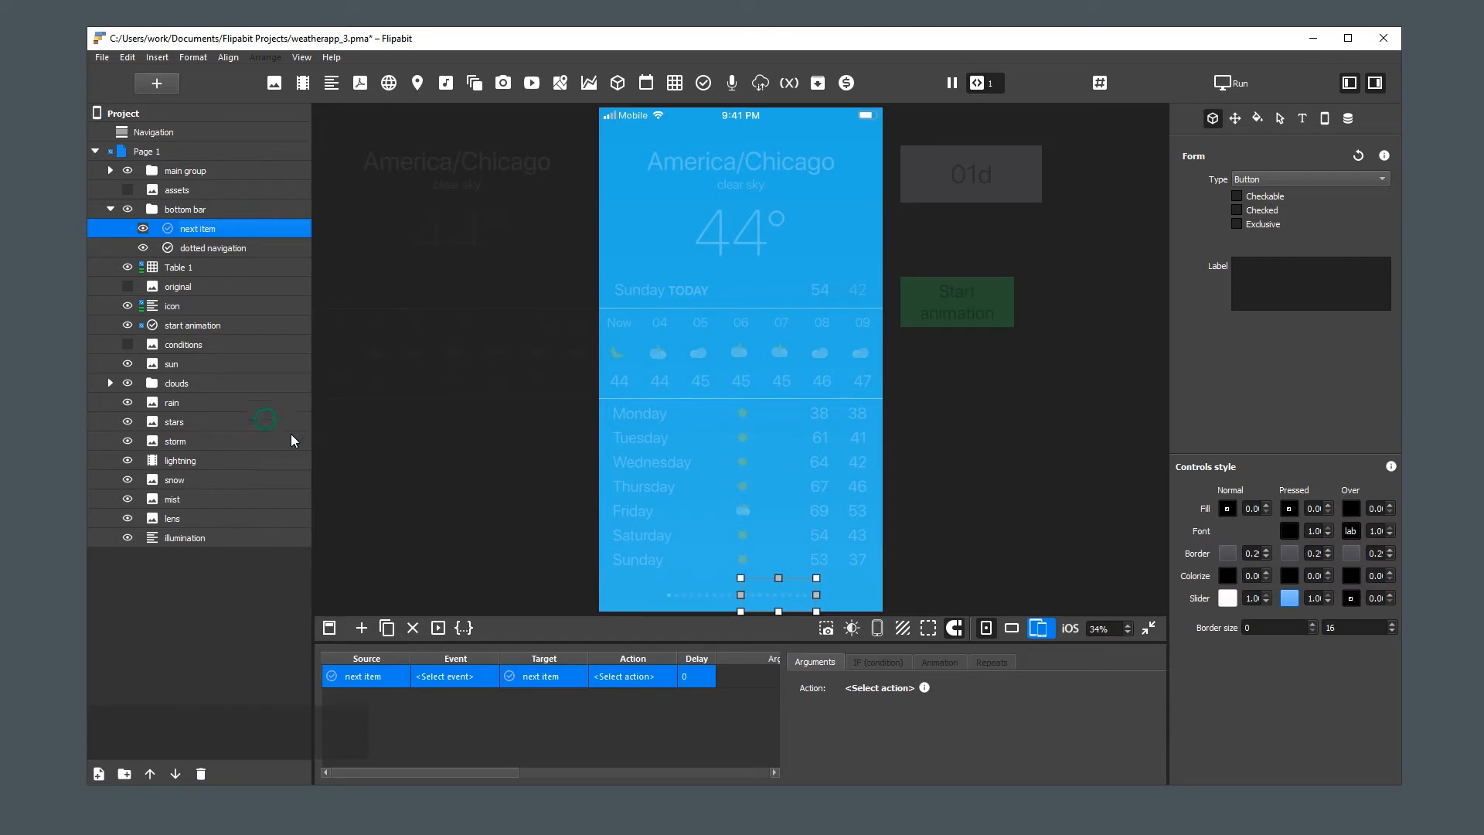
left_click(451, 677)
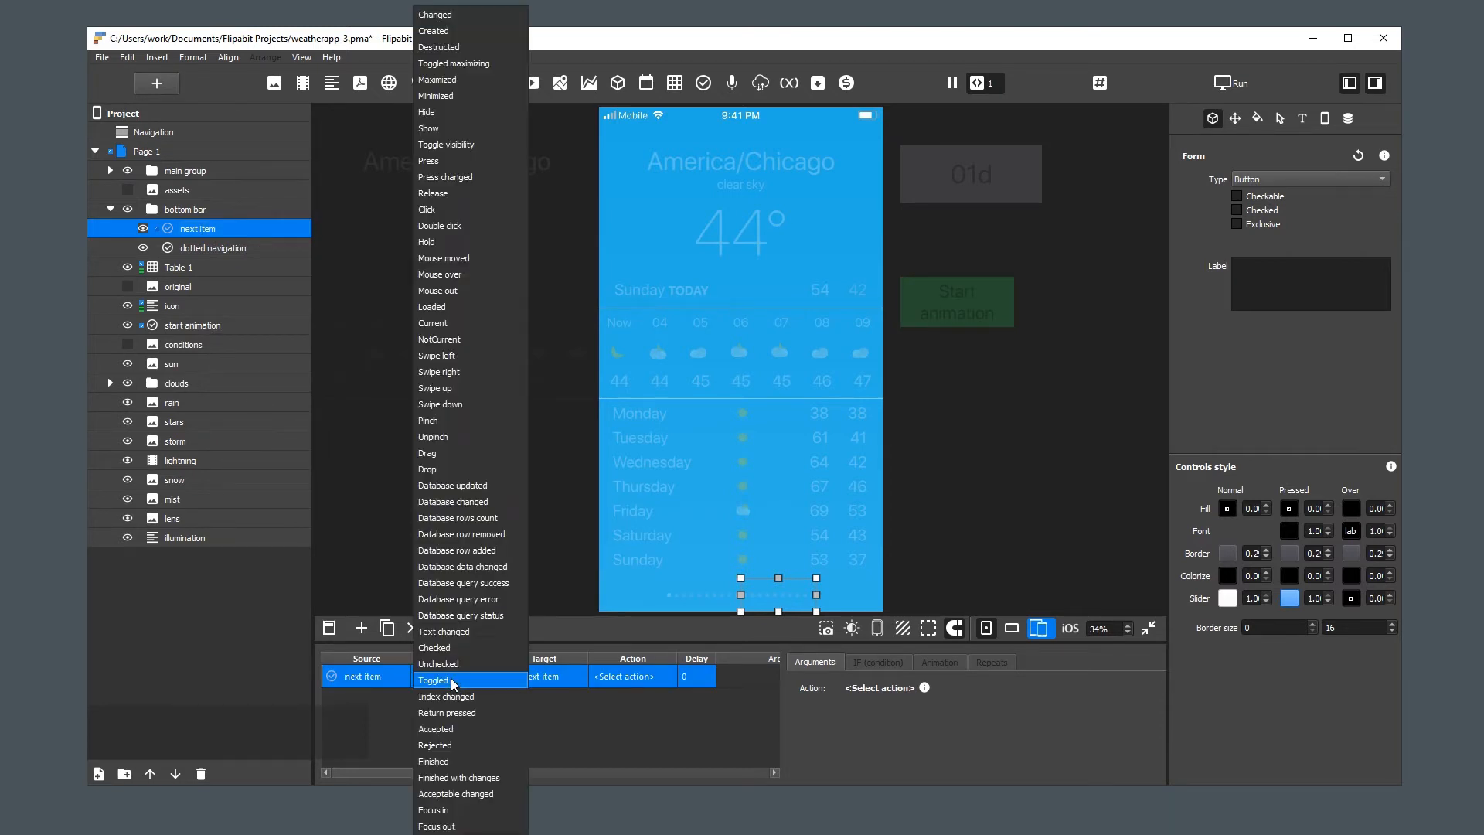
left_click(465, 210)
Target the next item action at Table 1 on Page 1, with Next index as the action
left_click(541, 679)
mouse_move(592, 722)
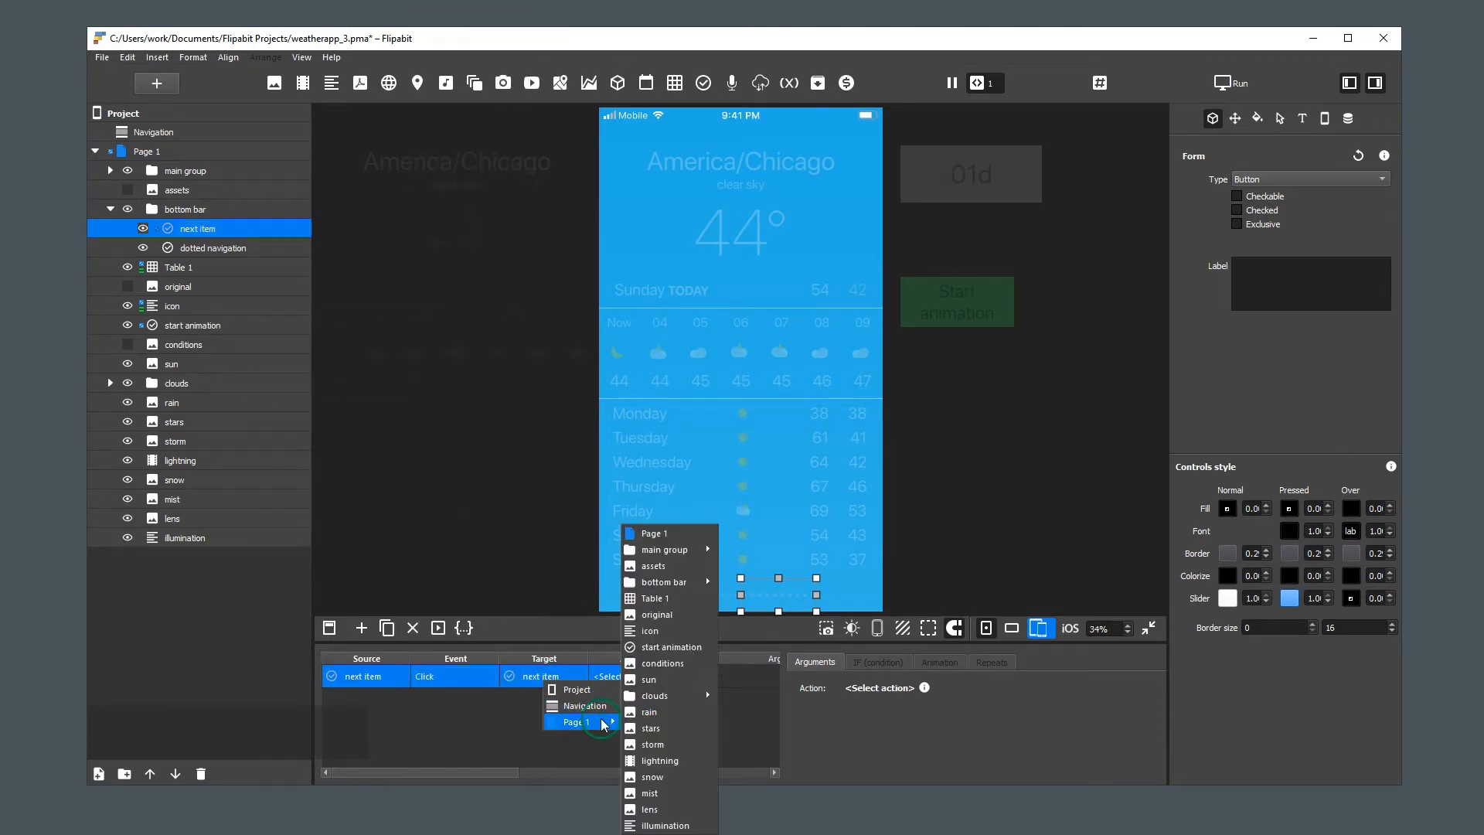
left_click(704, 600)
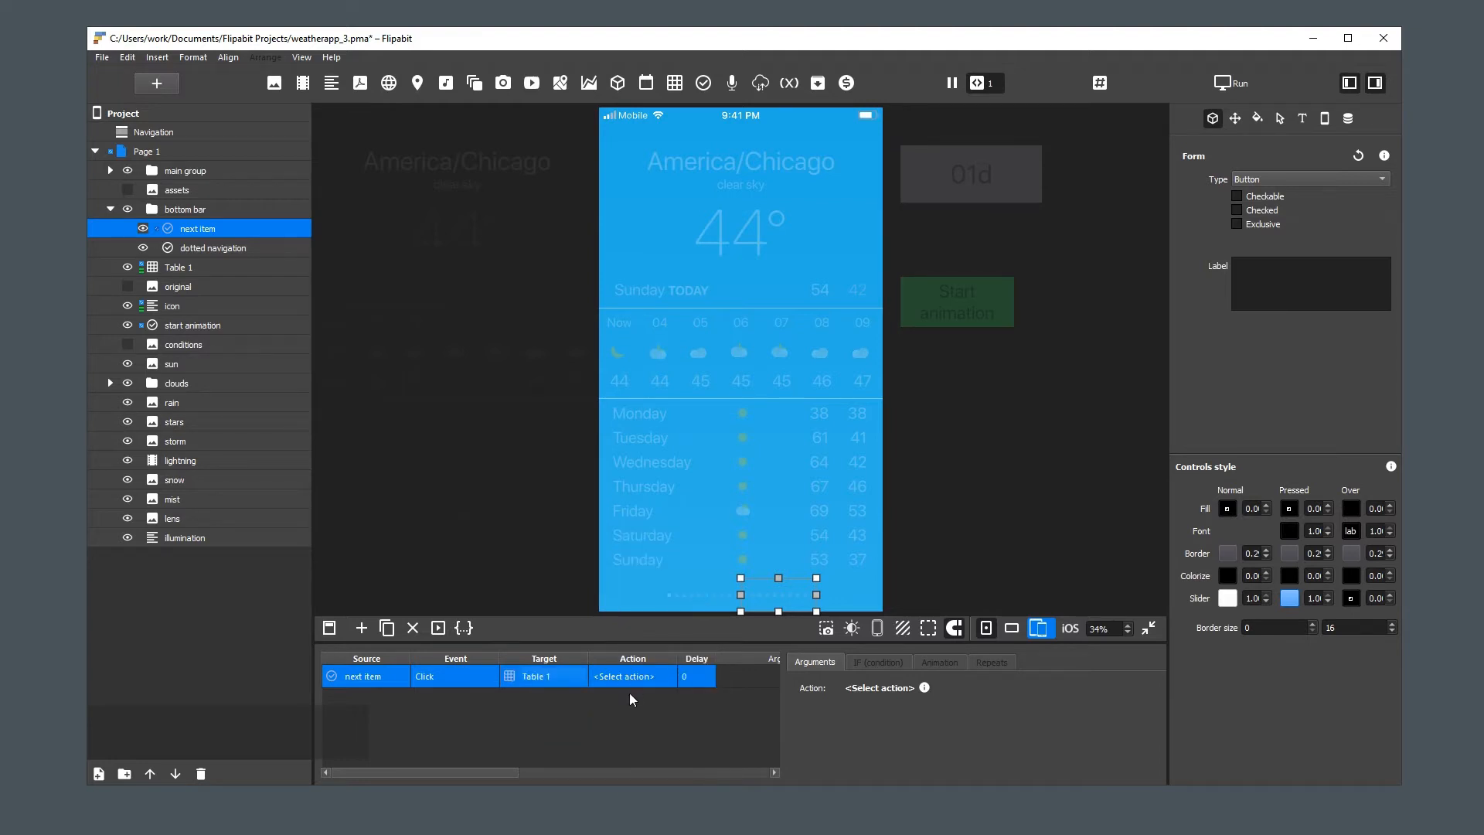
left_click(641, 675)
mouse_move(670, 699)
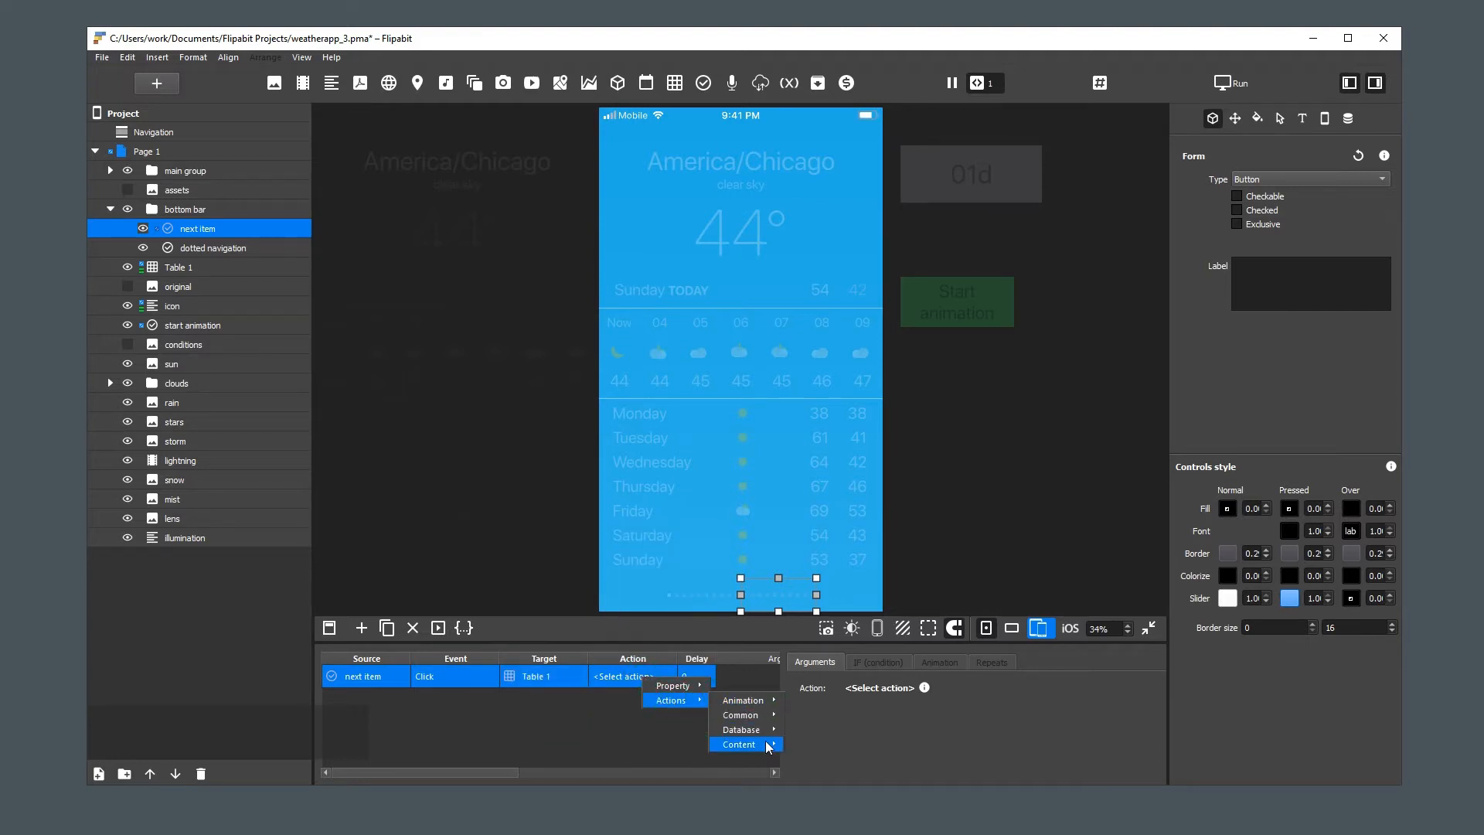
mouse_move(767, 744)
left_click(838, 578)
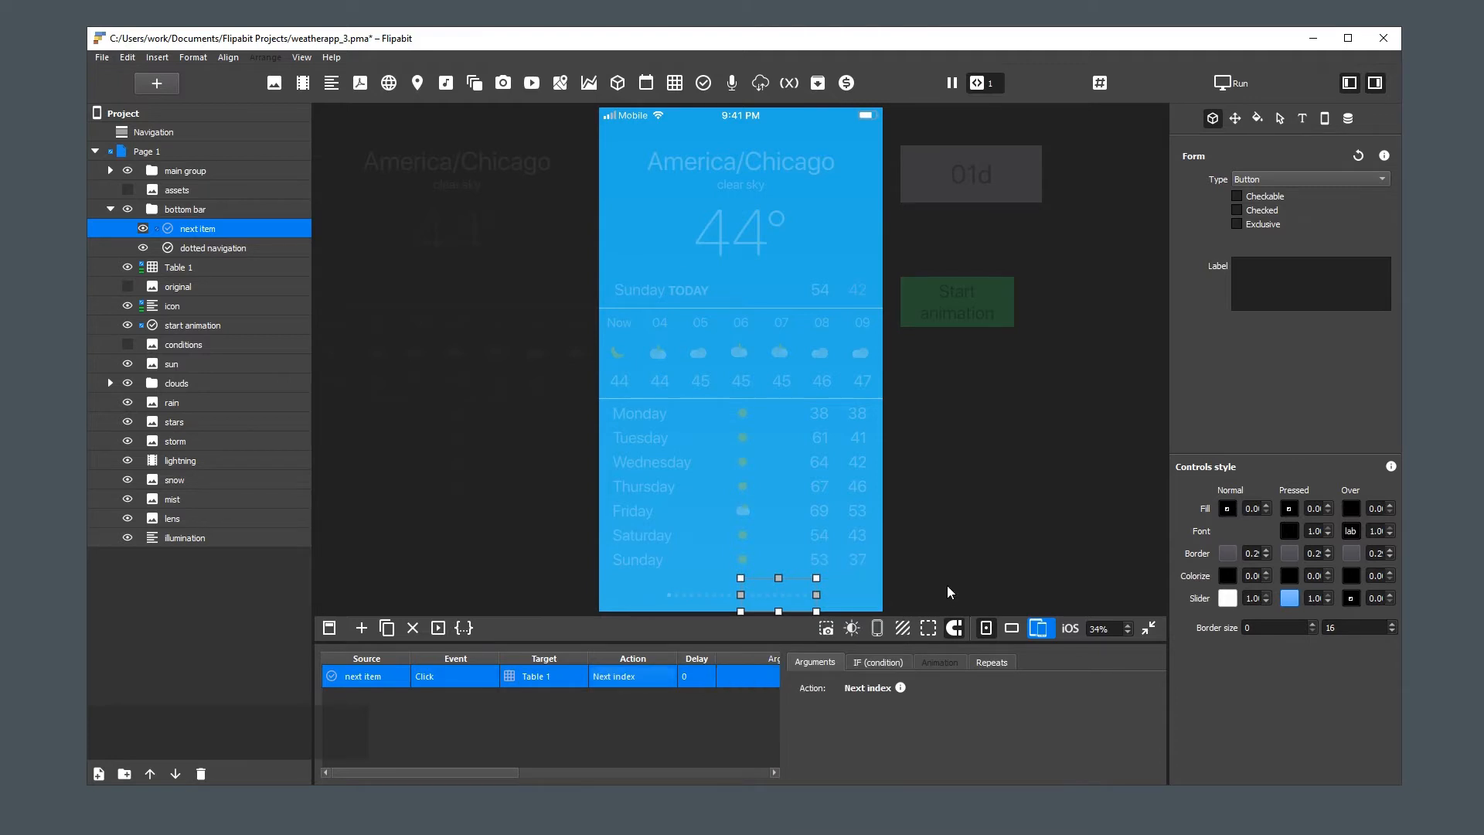
Deselect the button and test it by advancing the weather page several times over the right half of the dots
left_click(931, 553)
left_click(771, 595)
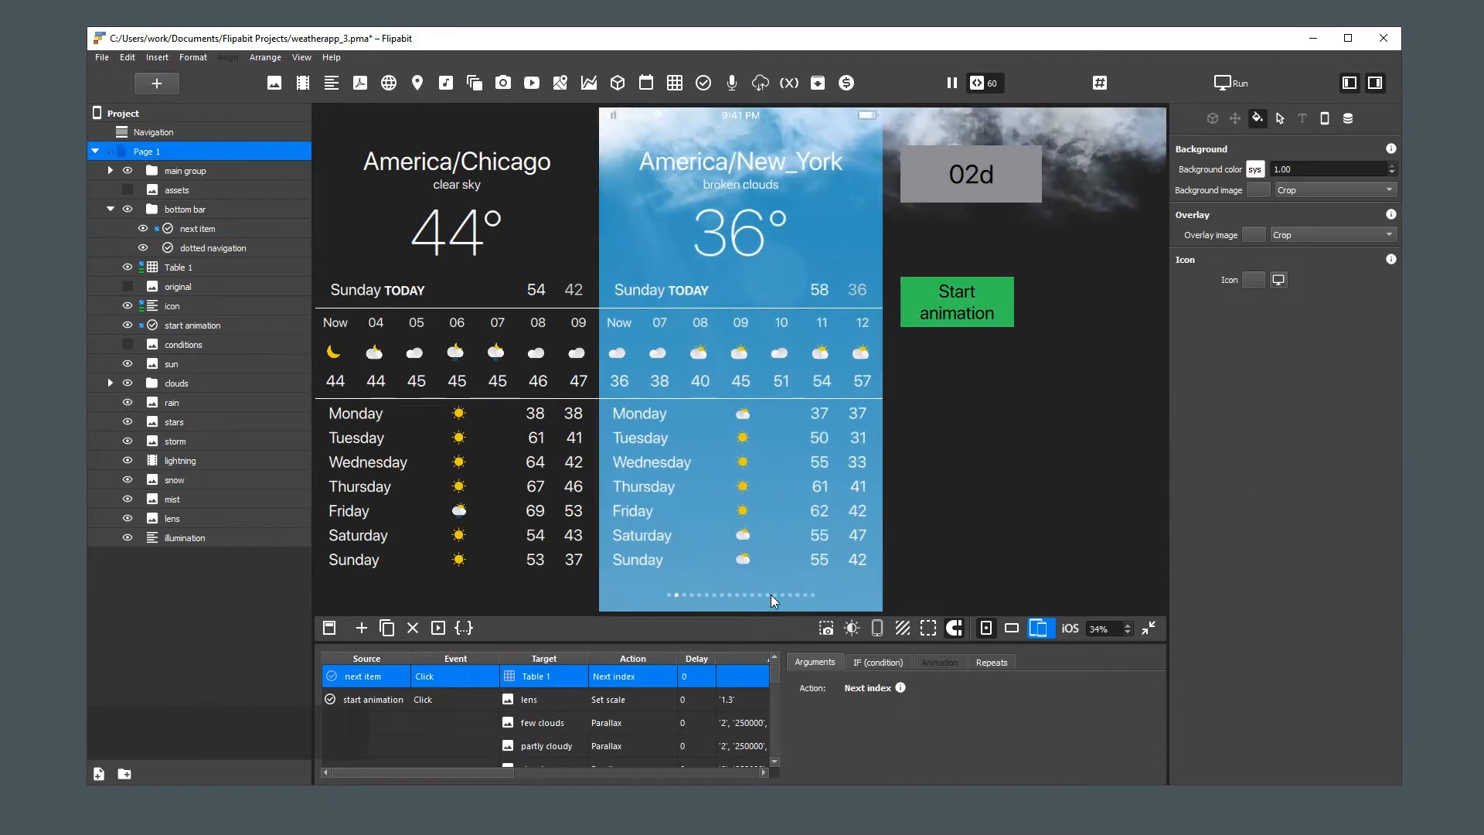
left_click(772, 595)
left_click(771, 595)
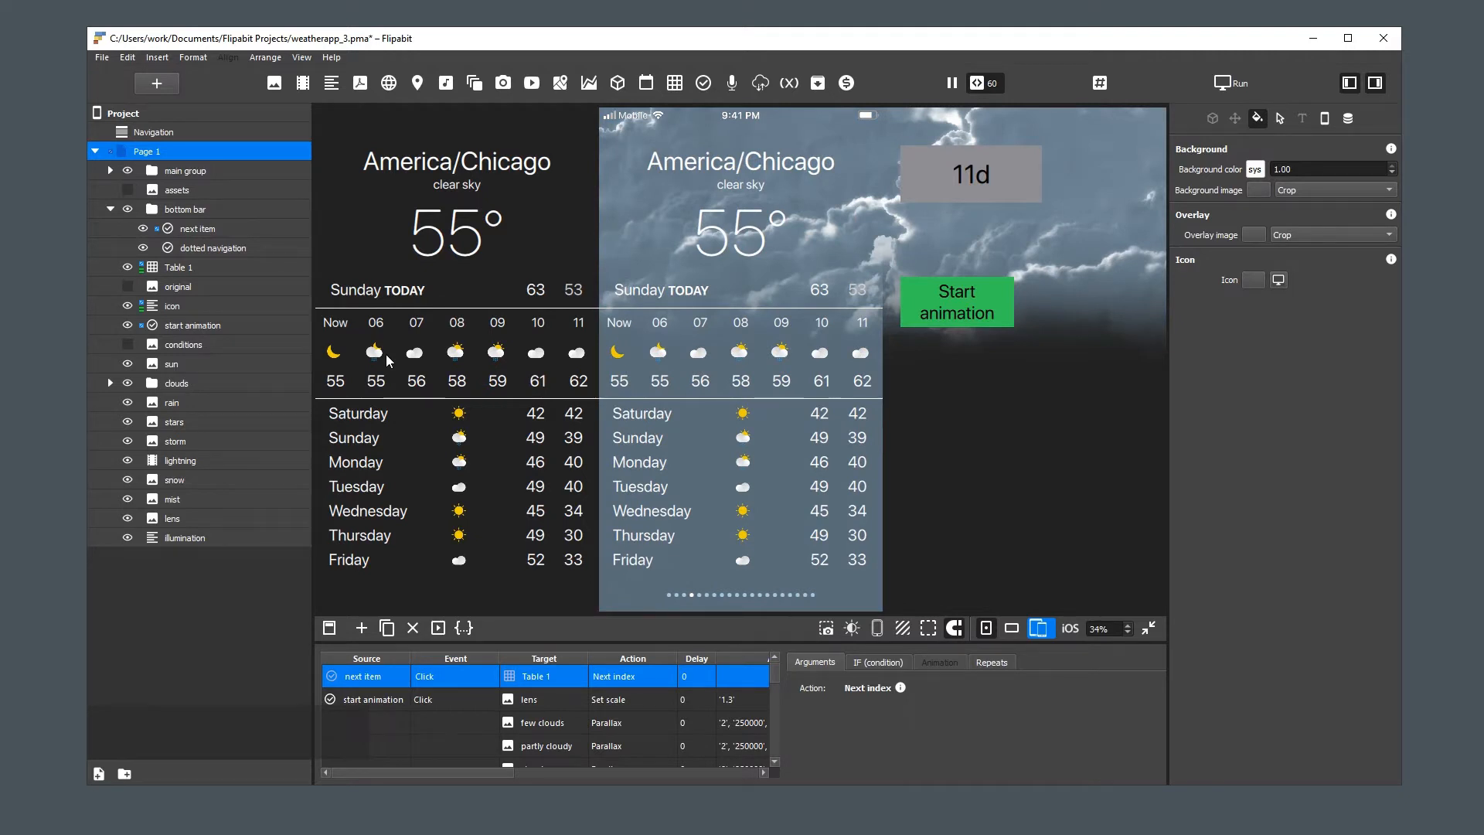
Duplicate the next item button as "prev item" and place the copy over the left half of the dots
left_click(199, 228)
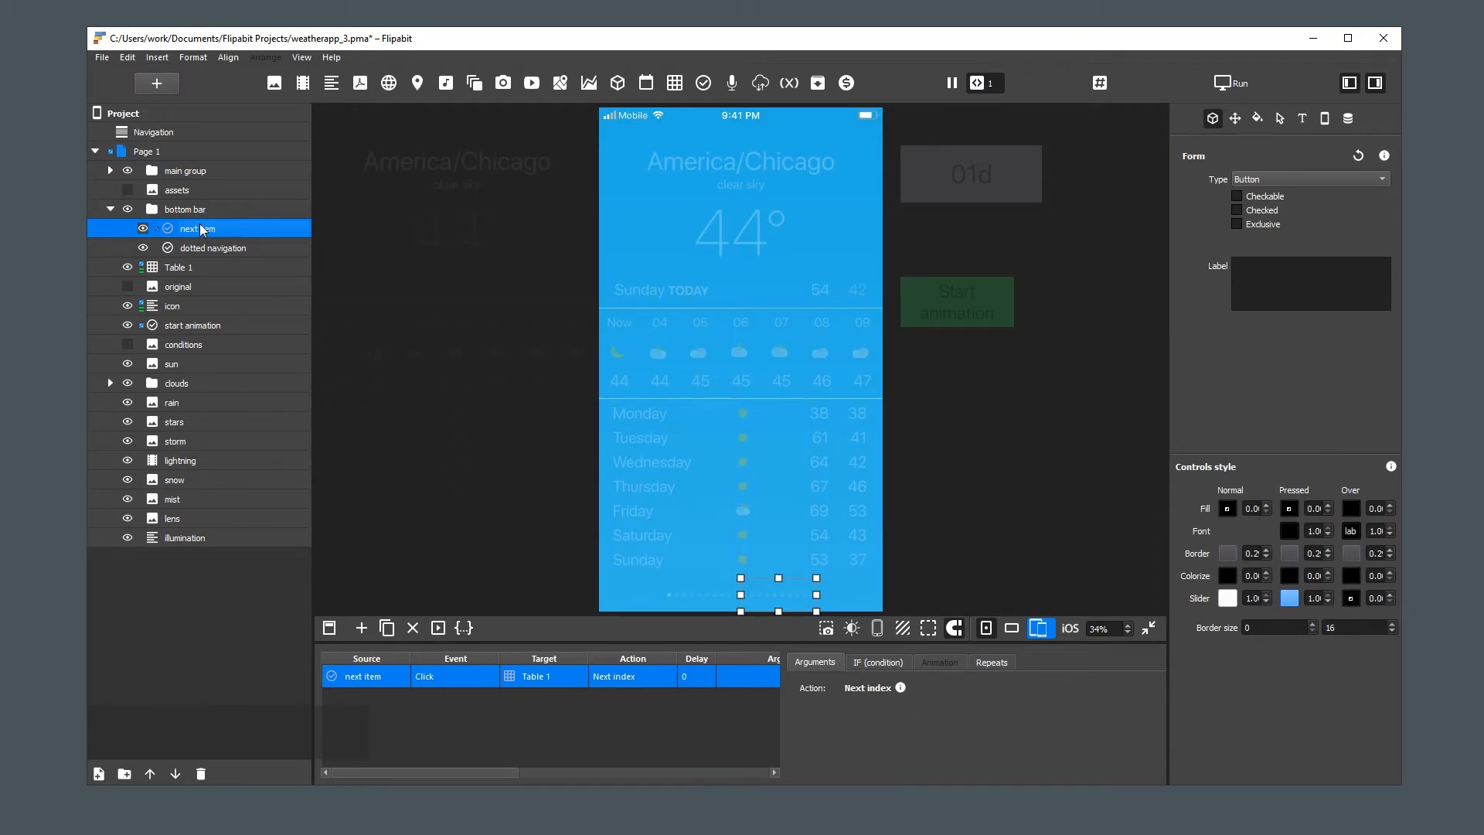
key("ctrl+d")
left_click(187, 247)
double_click(187, 248)
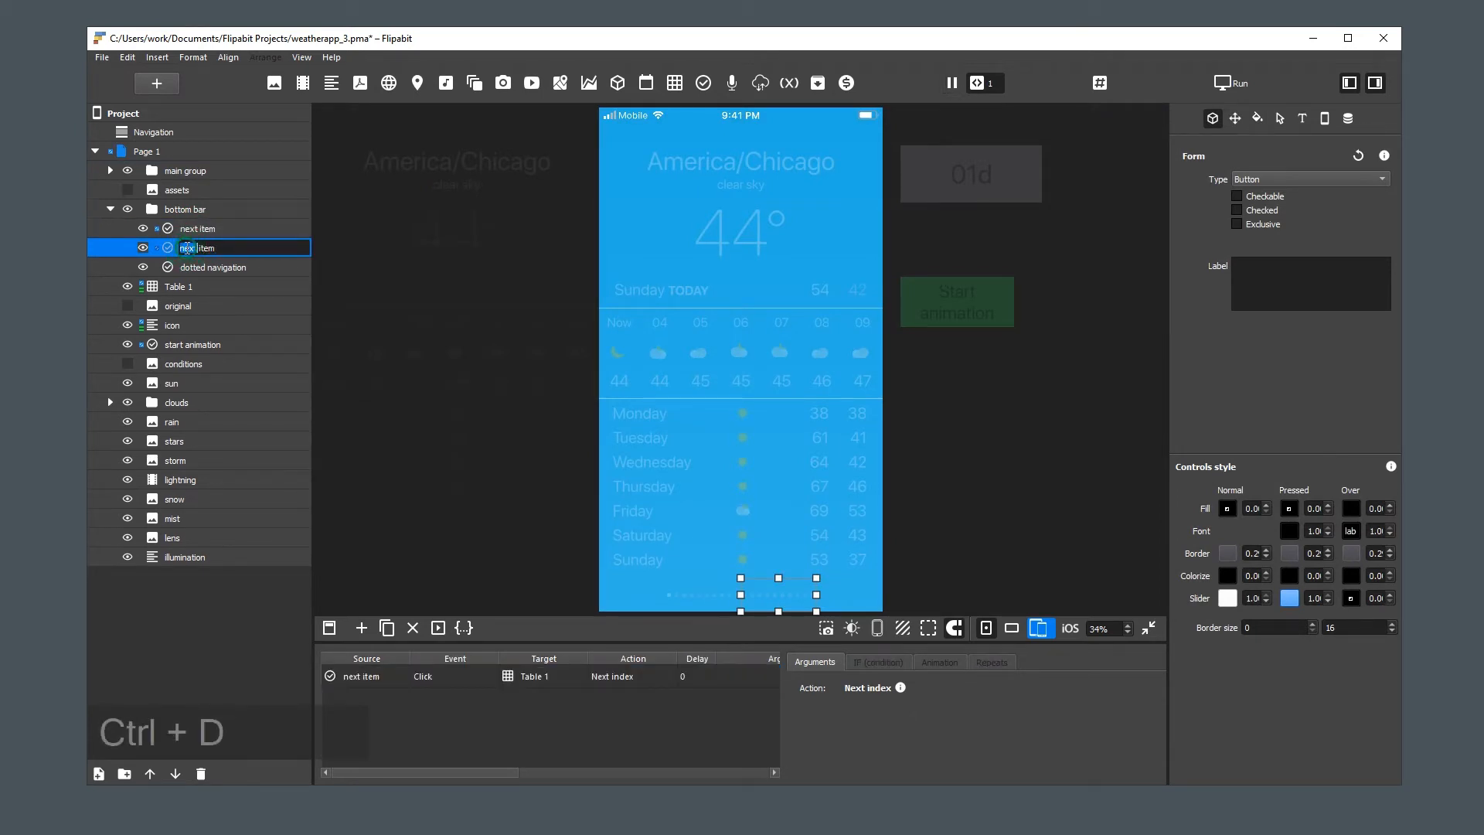
type("prev")
key("Return")
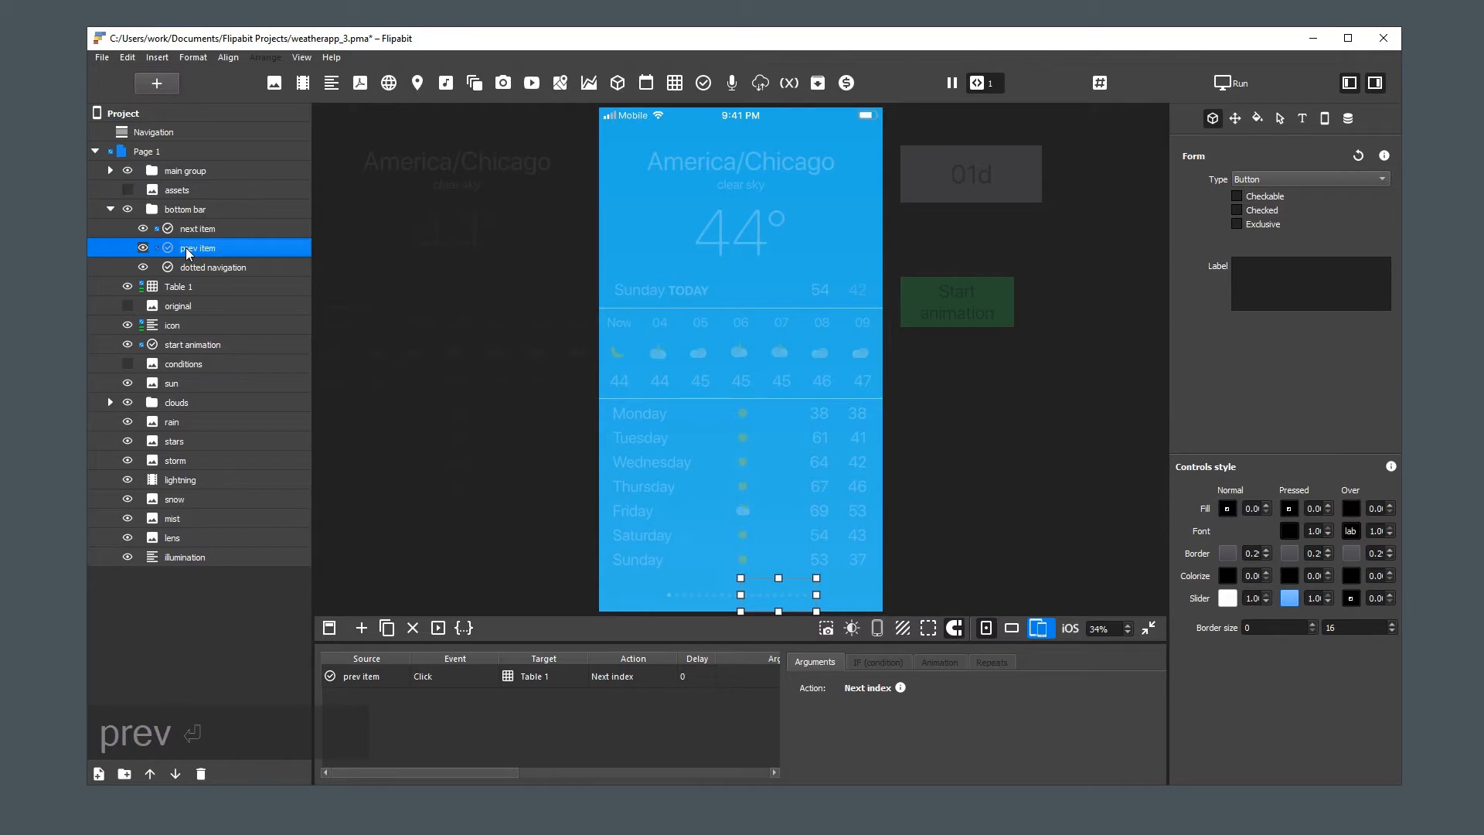
left_click_drag(783, 592, 712, 594)
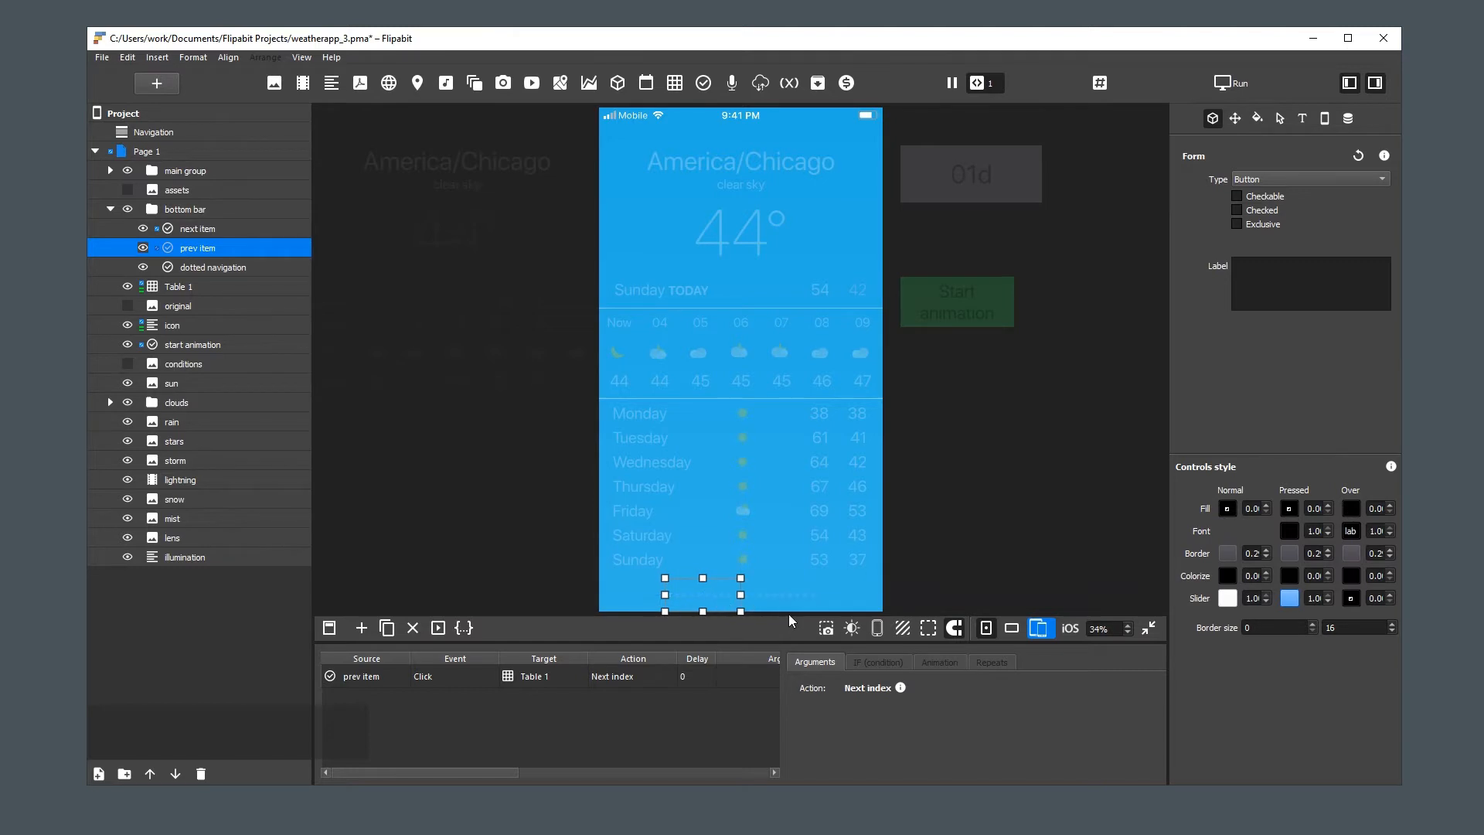
Change the prev item button's action on Table 1 to Prev index
left_click(430, 679)
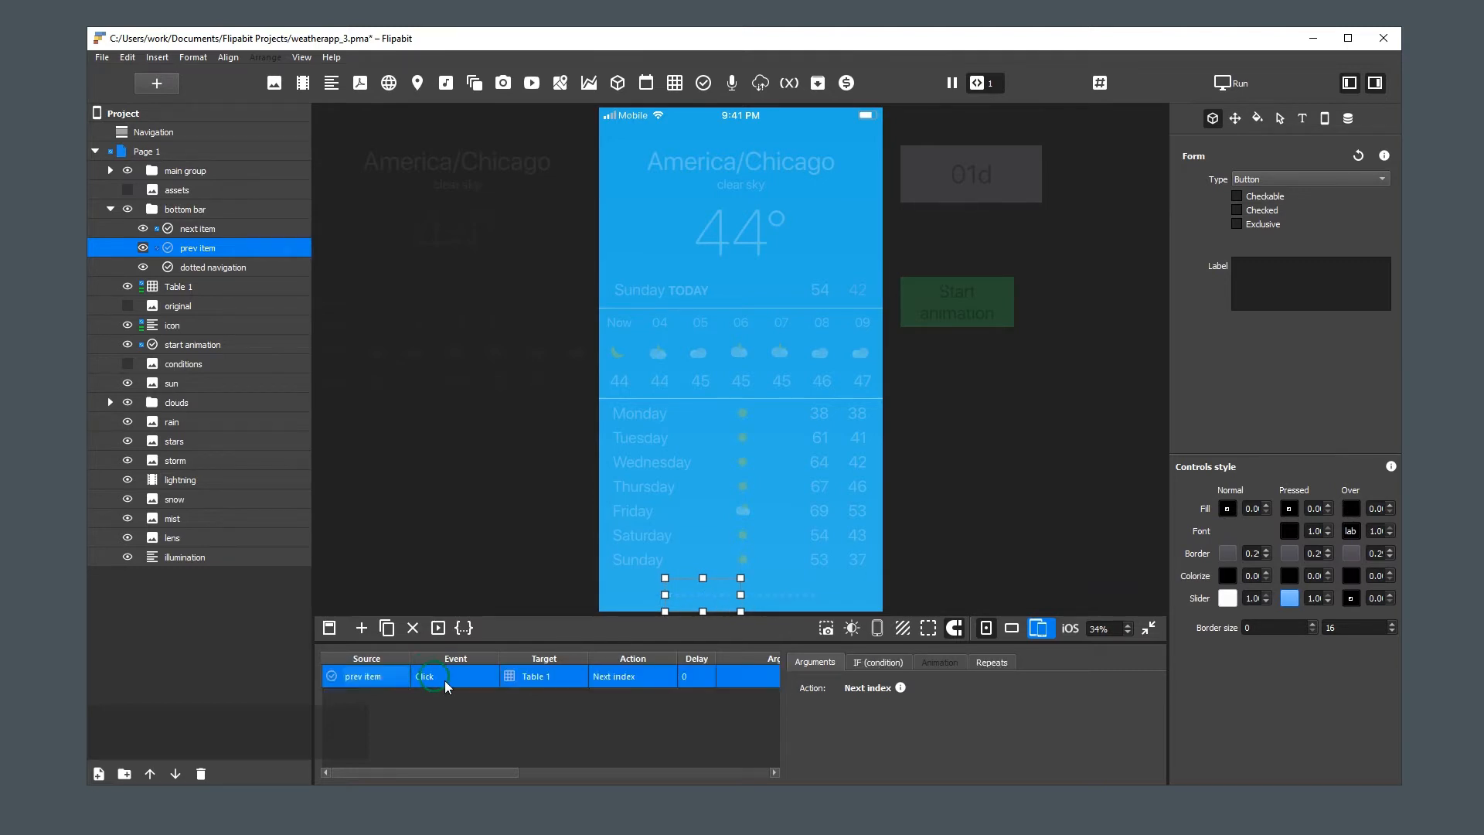
left_click(639, 677)
mouse_move(679, 702)
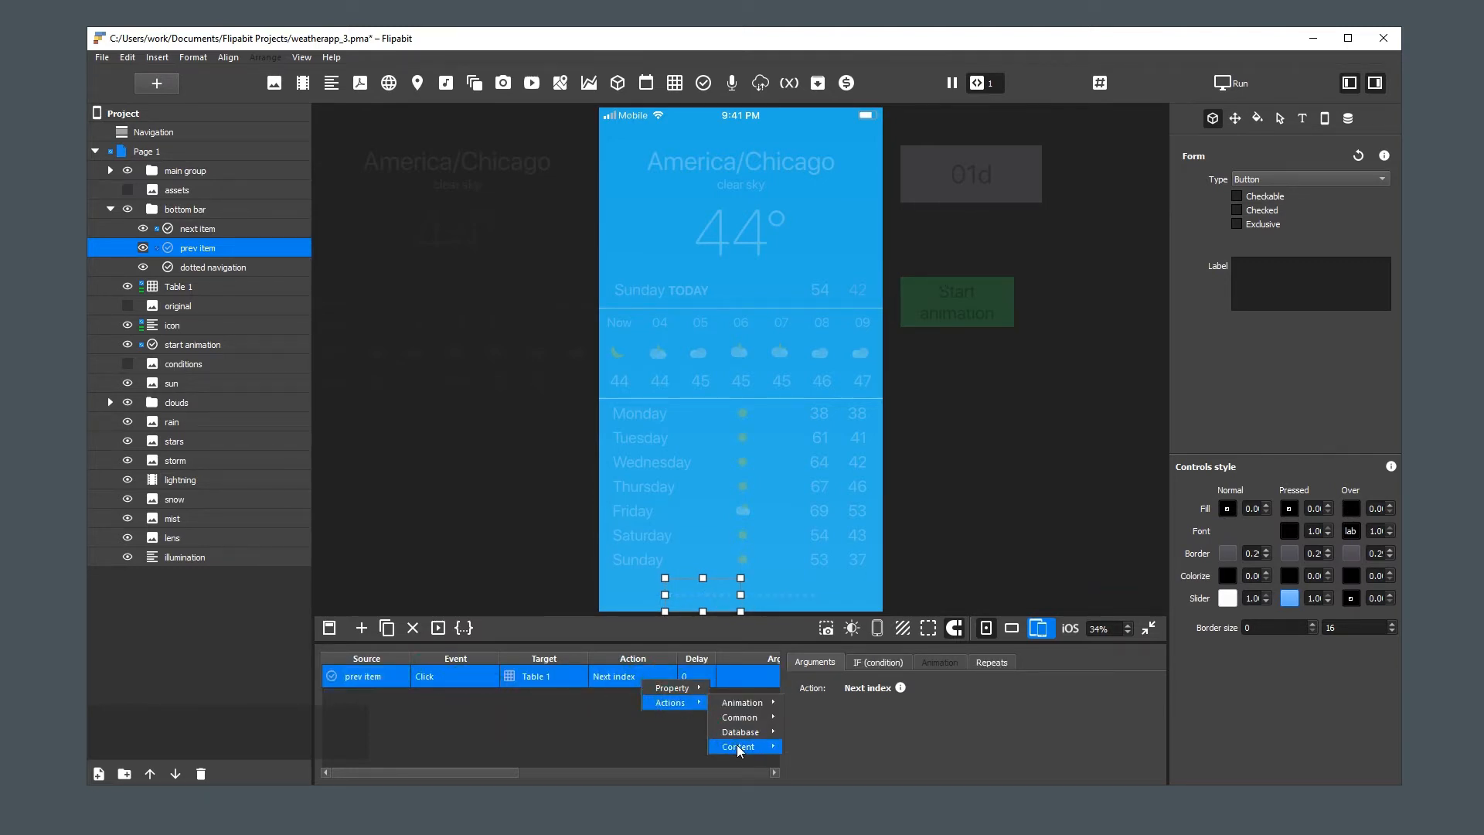
mouse_move(735, 745)
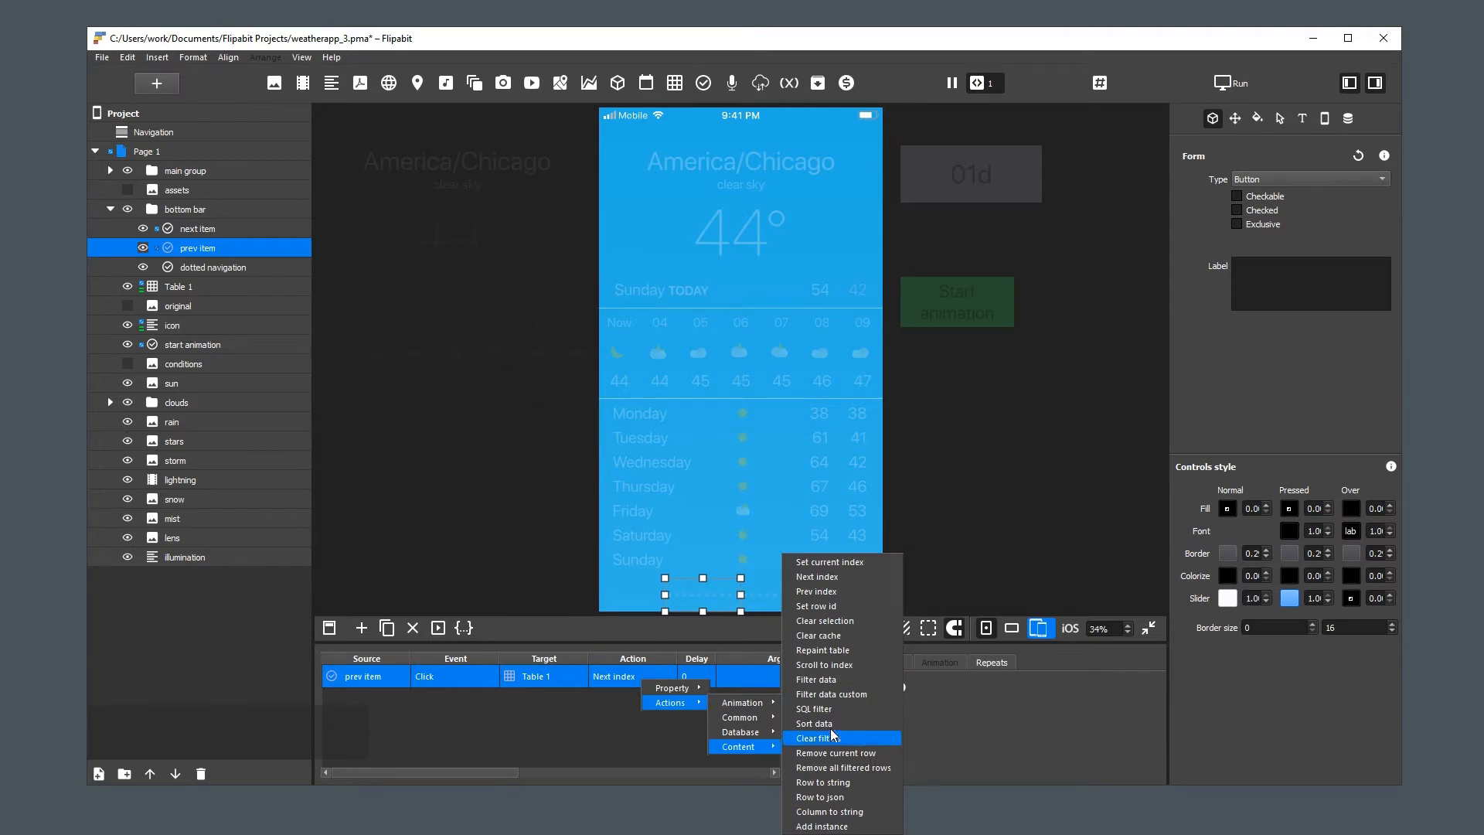
left_click(837, 592)
Test both bottom bar buttons by moving the weather page forward and back between cities
left_click(949, 575)
left_click(789, 595)
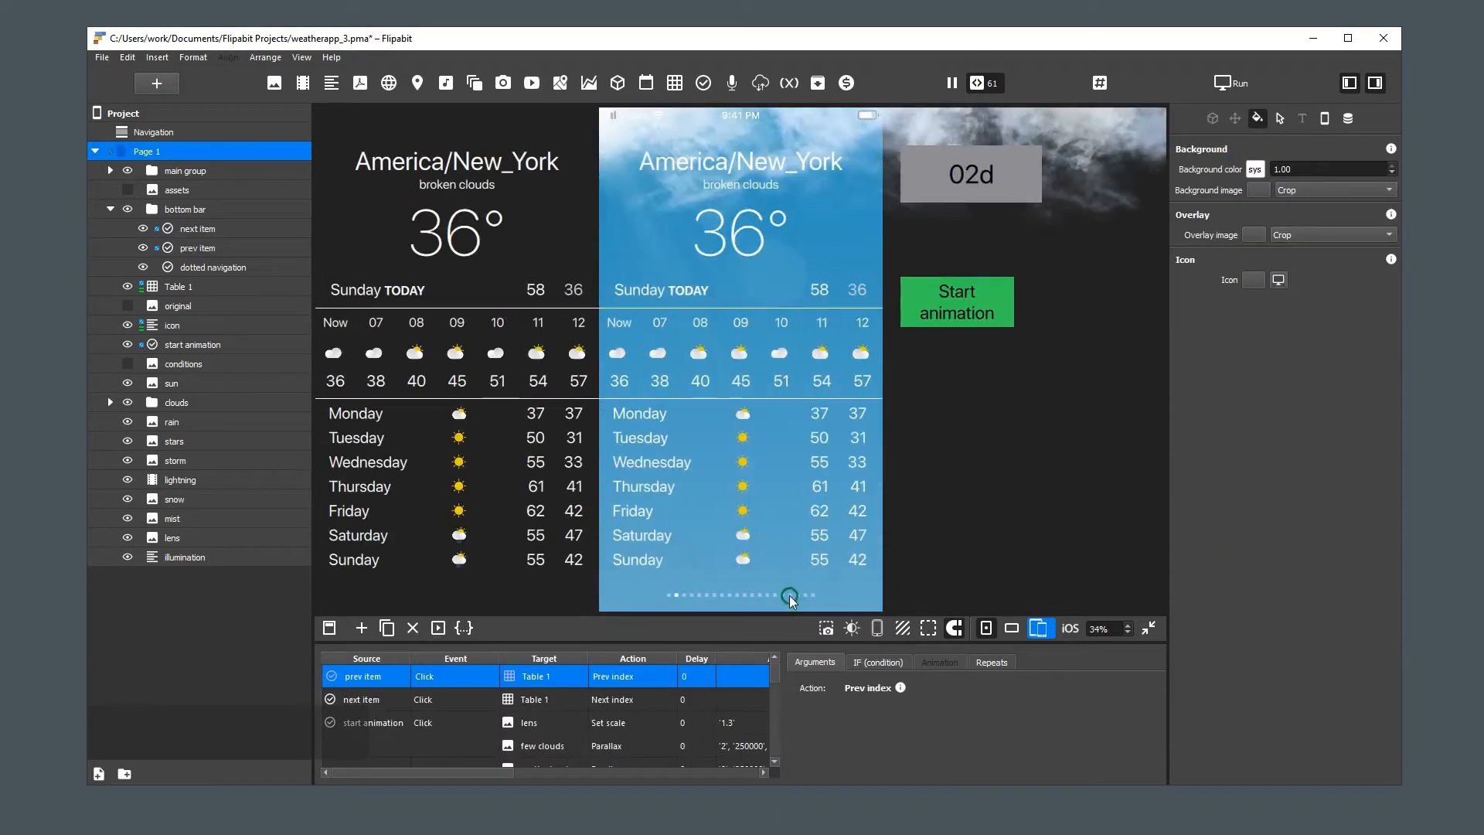
left_click(790, 596)
left_click(694, 595)
left_click(780, 592)
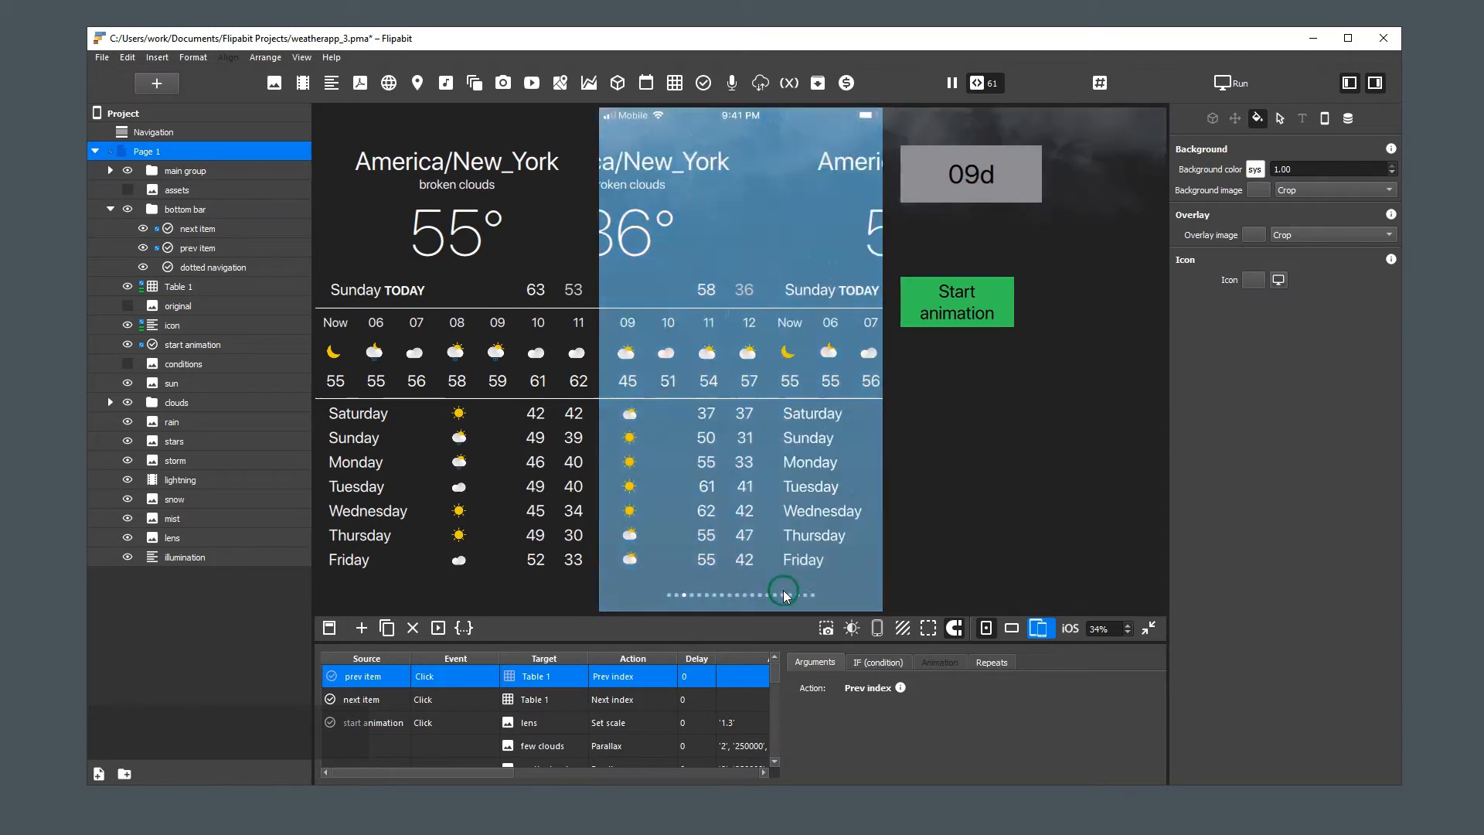
left_click(695, 592)
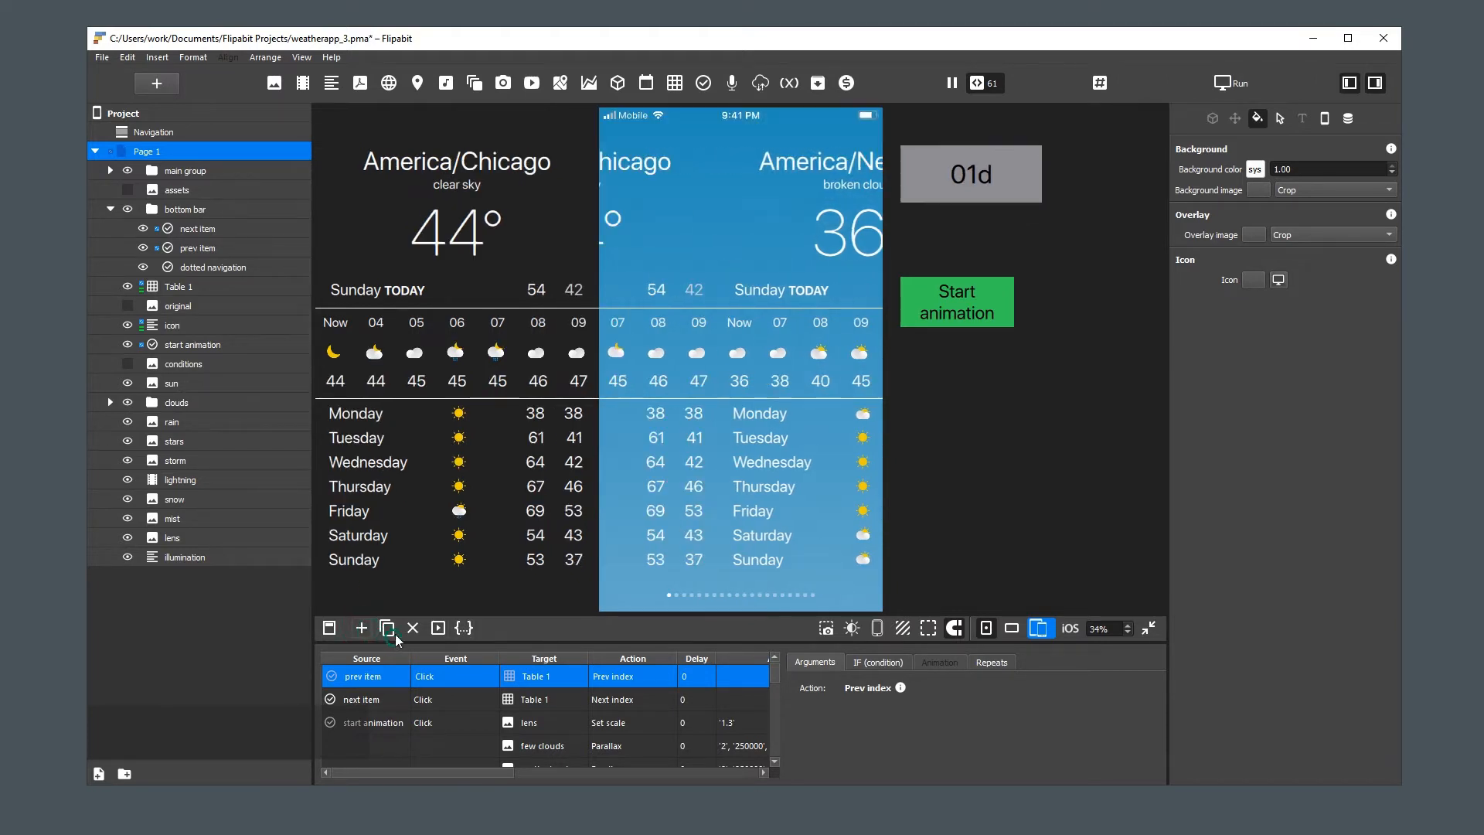
Add a new action with Project as its source and Open project as its event
left_click(362, 627)
left_click(372, 677)
left_click(386, 680)
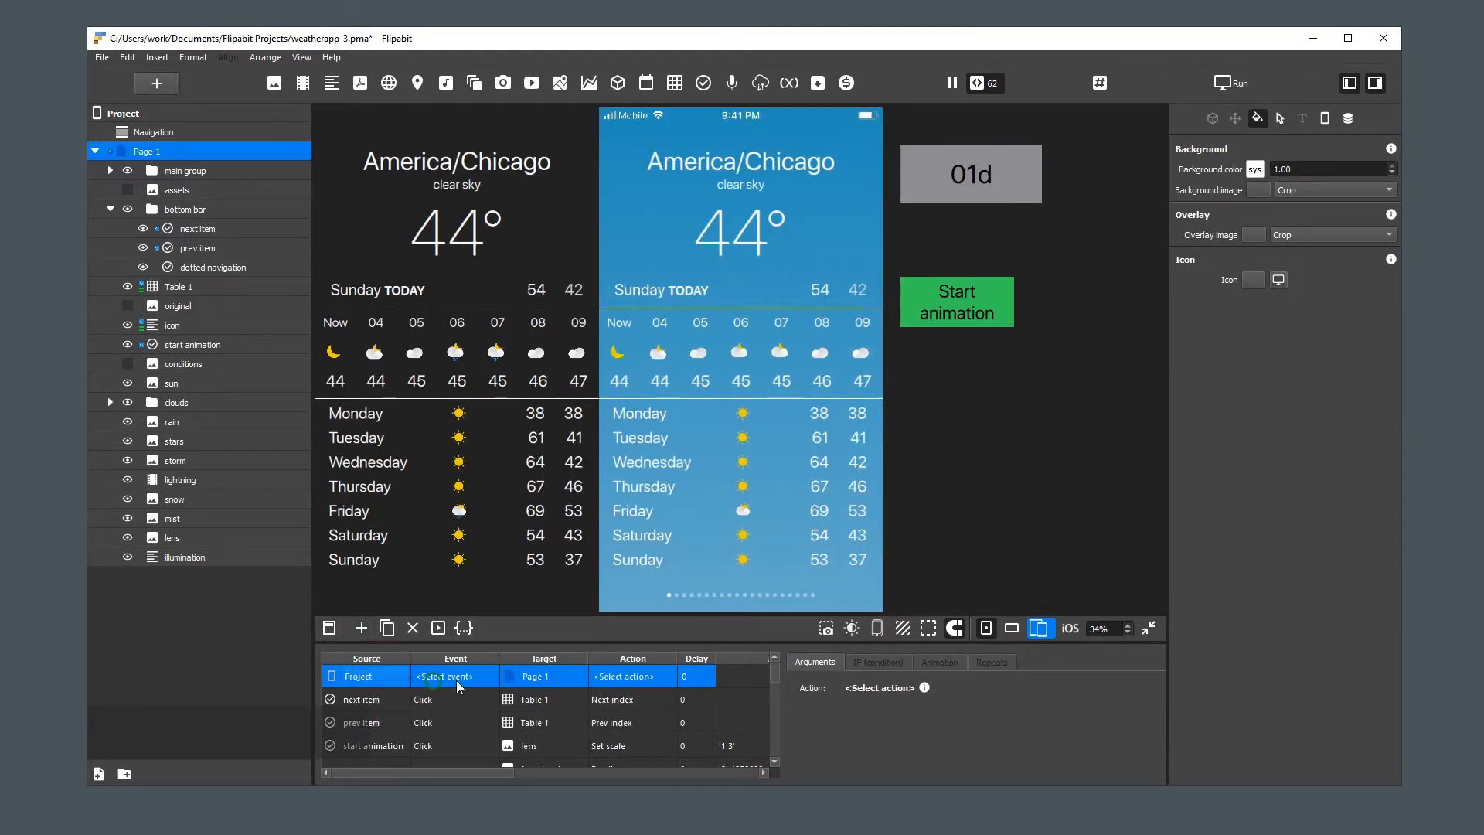
left_click(465, 675)
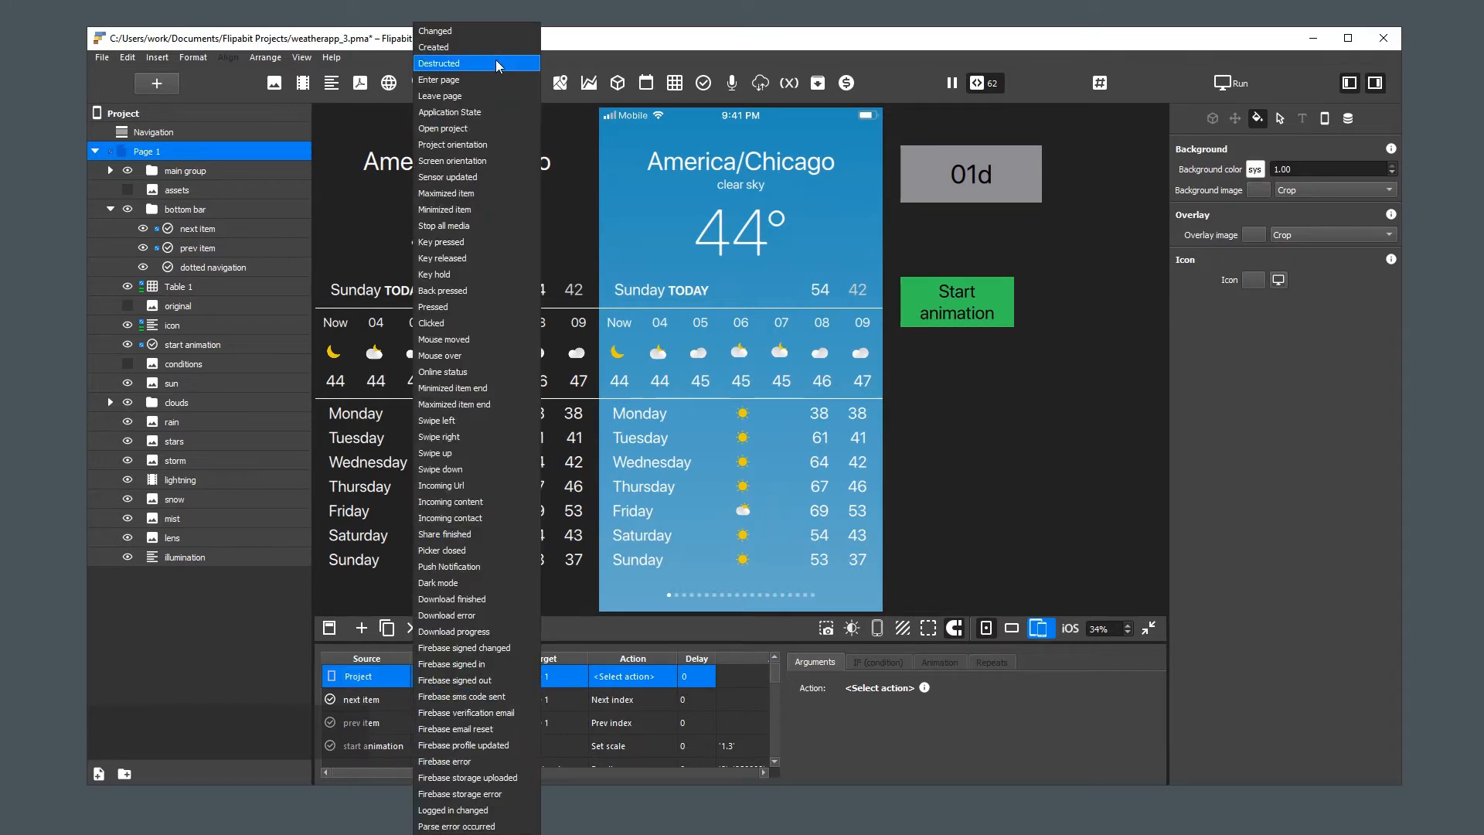
left_click(444, 128)
Set the Open project action's target to the dotted navigation in the bottom bar and its action to Resize model
left_click(558, 747)
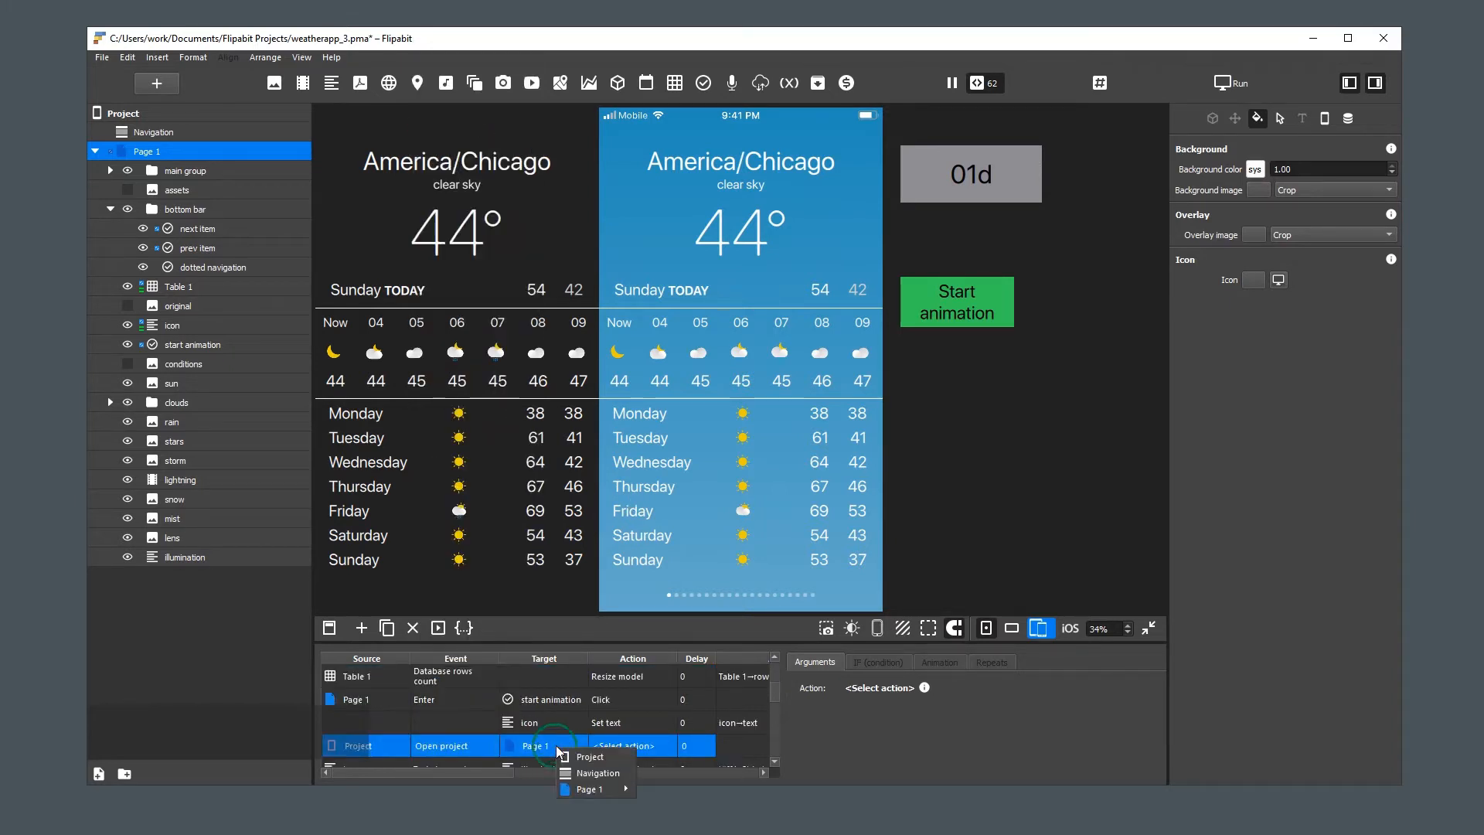
mouse_move(600, 789)
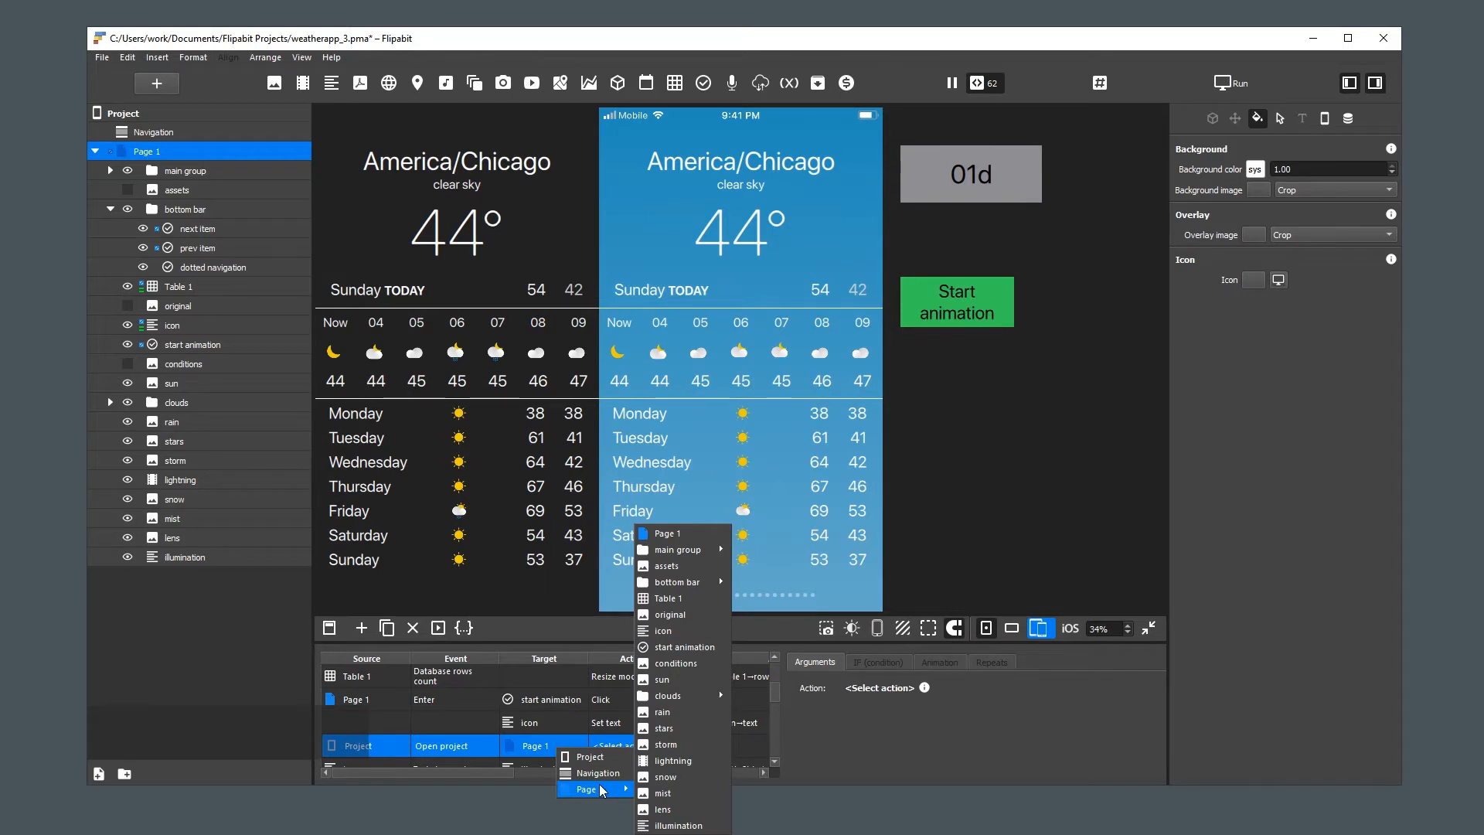
mouse_move(691, 582)
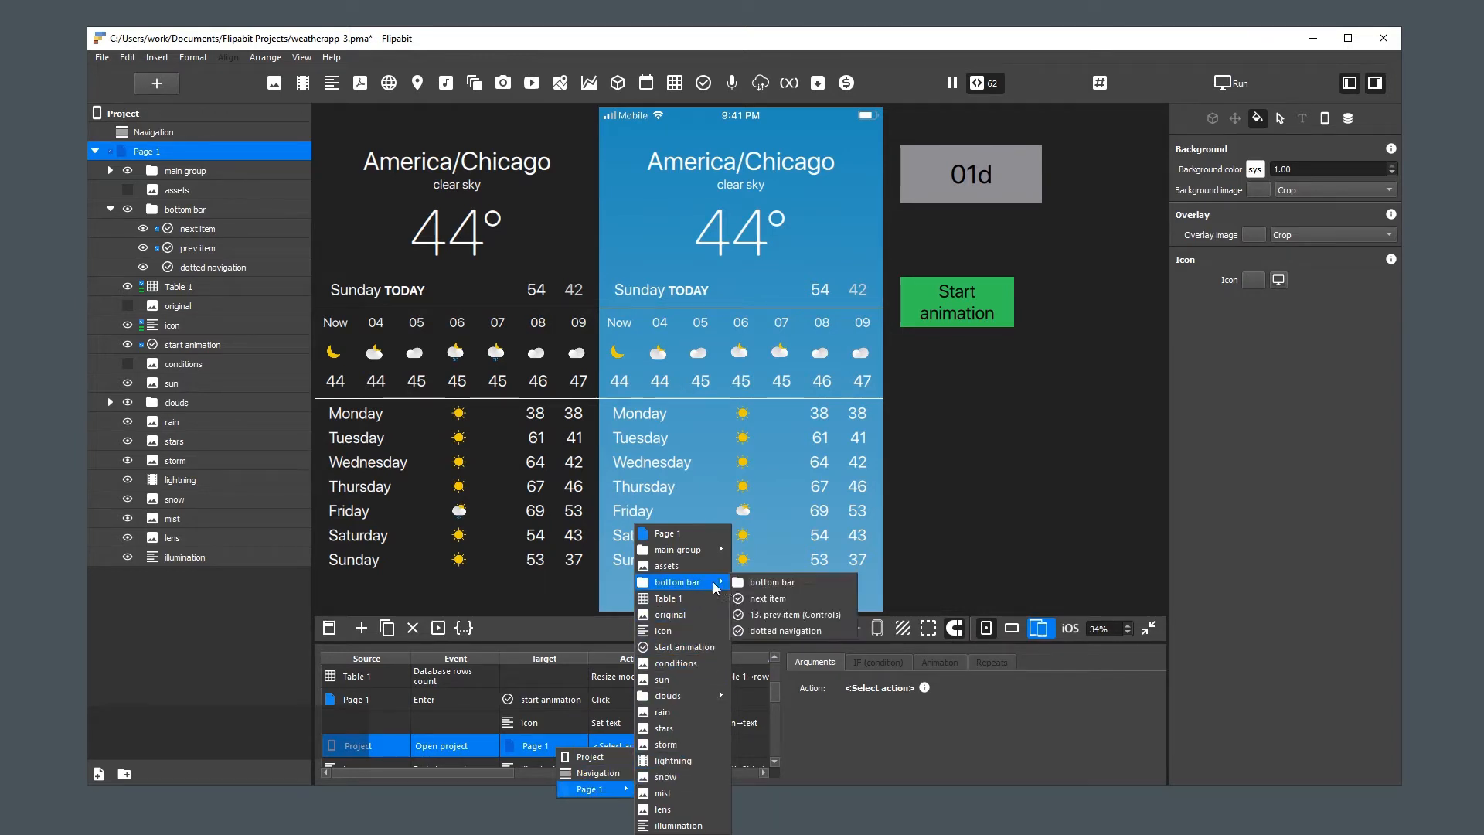
left_click(781, 631)
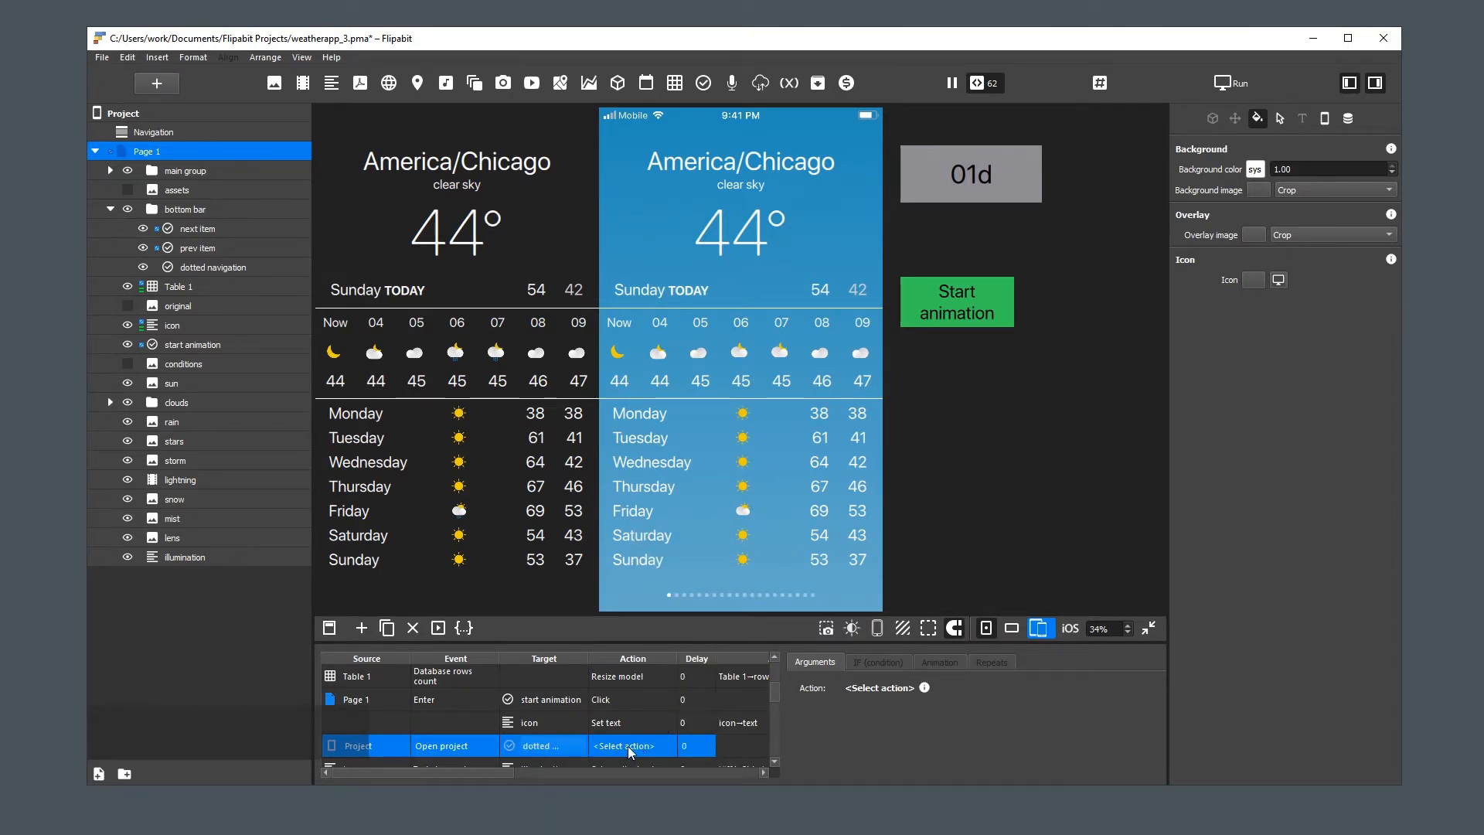
left_click(632, 746)
left_click(663, 772)
mouse_move(738, 815)
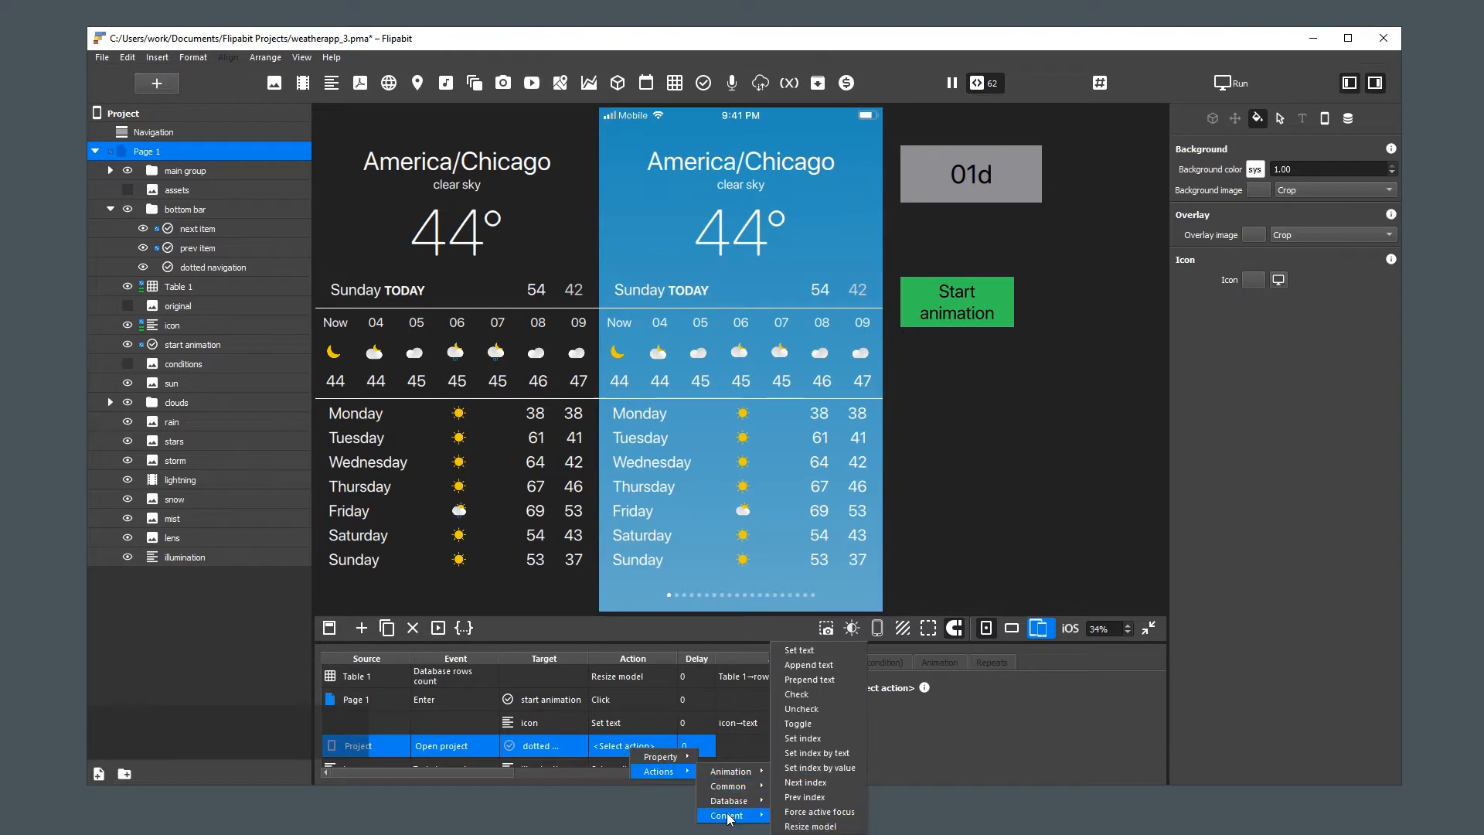
left_click(820, 828)
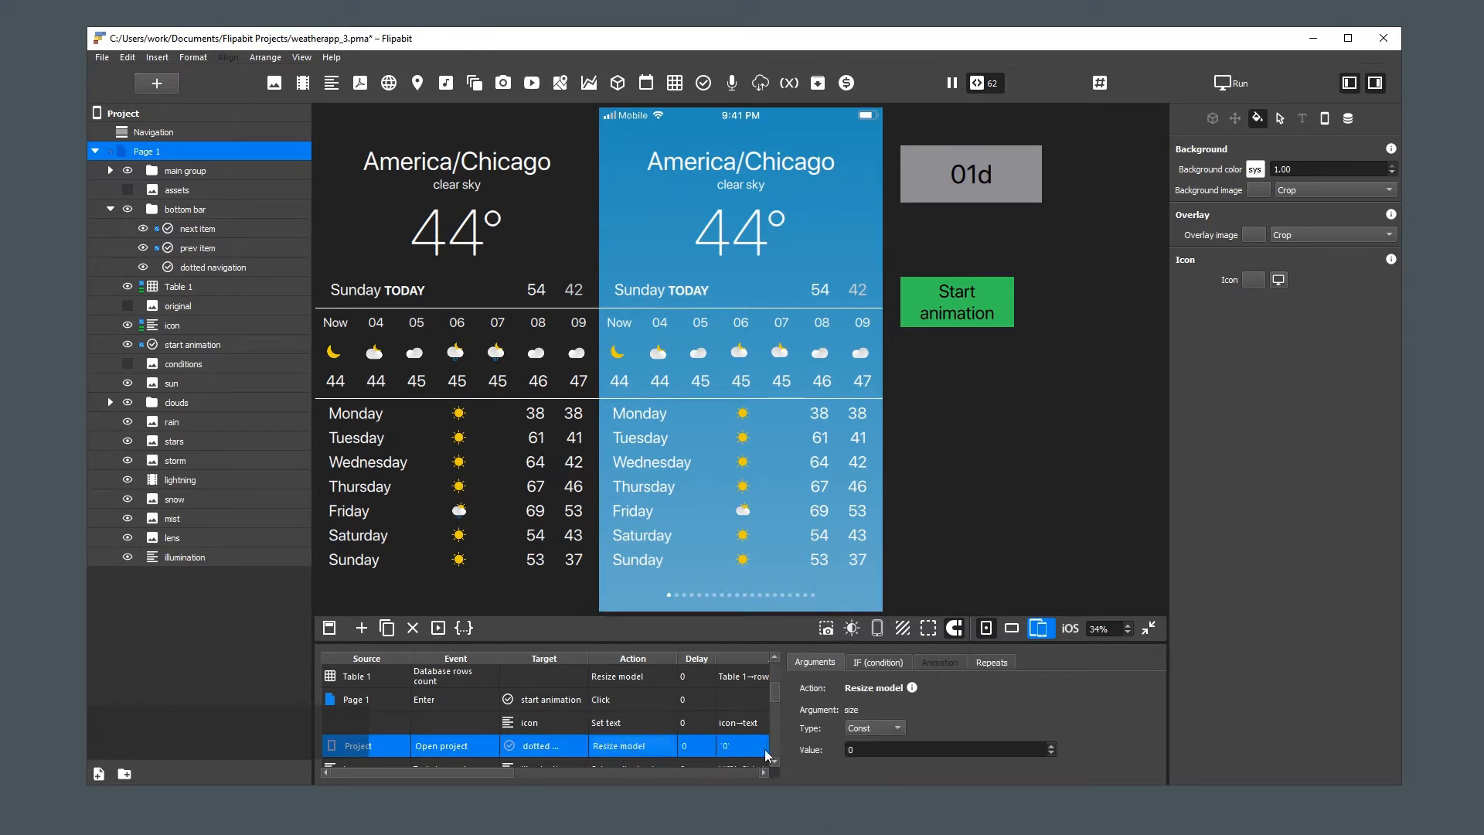
Bind the Resize model size argument to the rows count property of Table 1
left_click(873, 730)
left_click(875, 746)
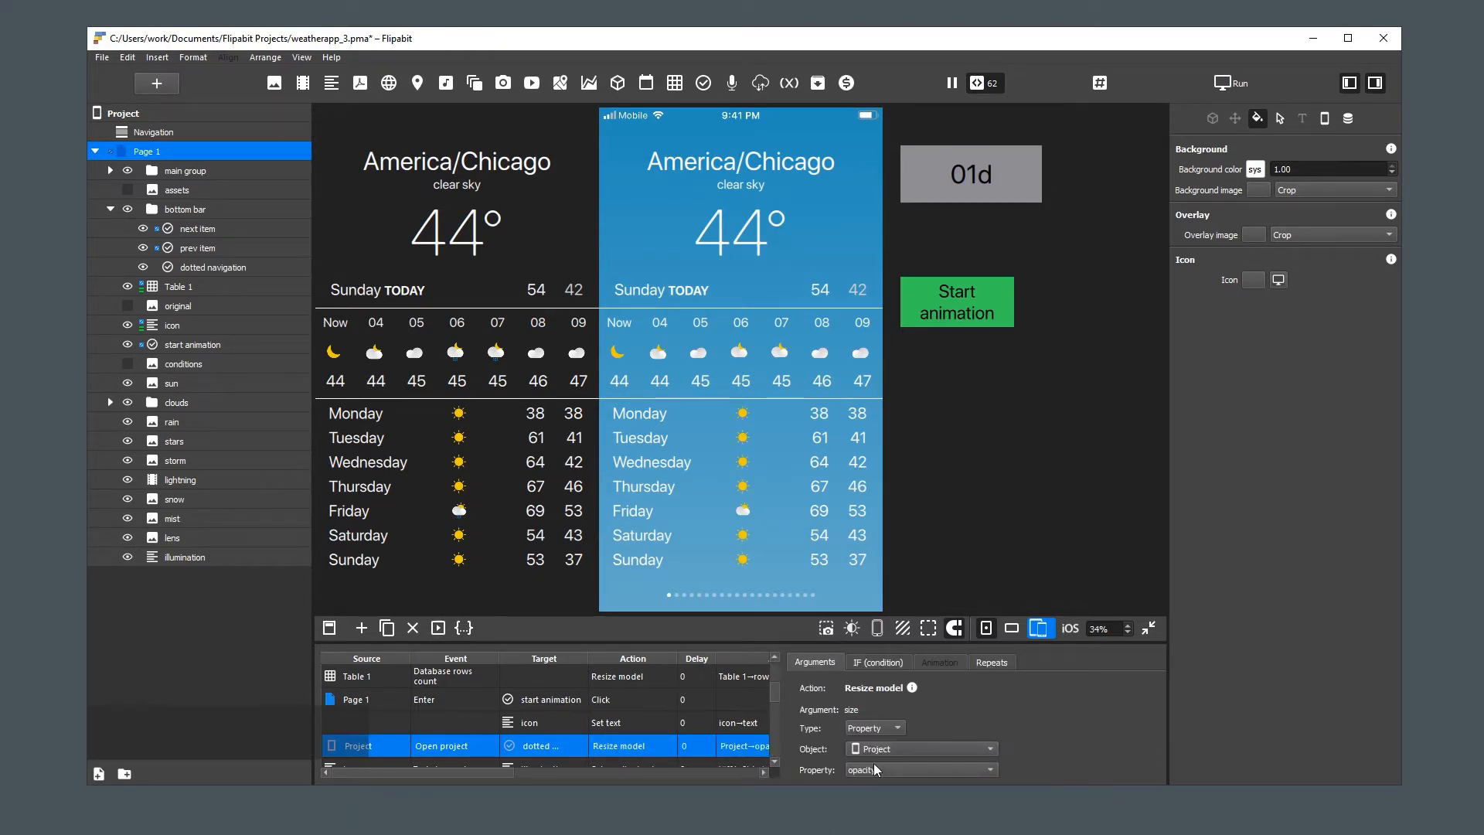
left_click(876, 749)
mouse_move(893, 783)
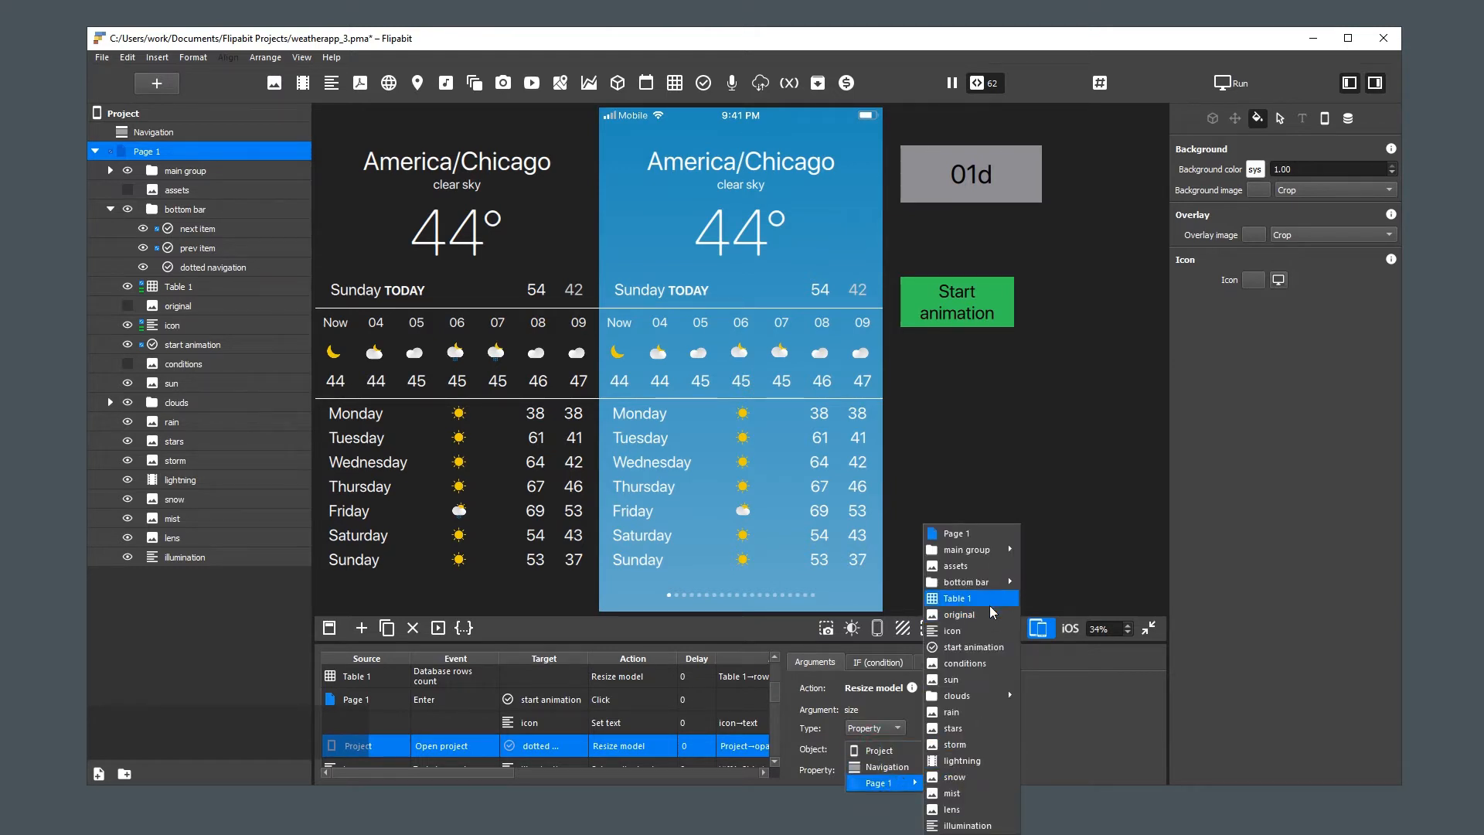
left_click(985, 603)
left_click(869, 770)
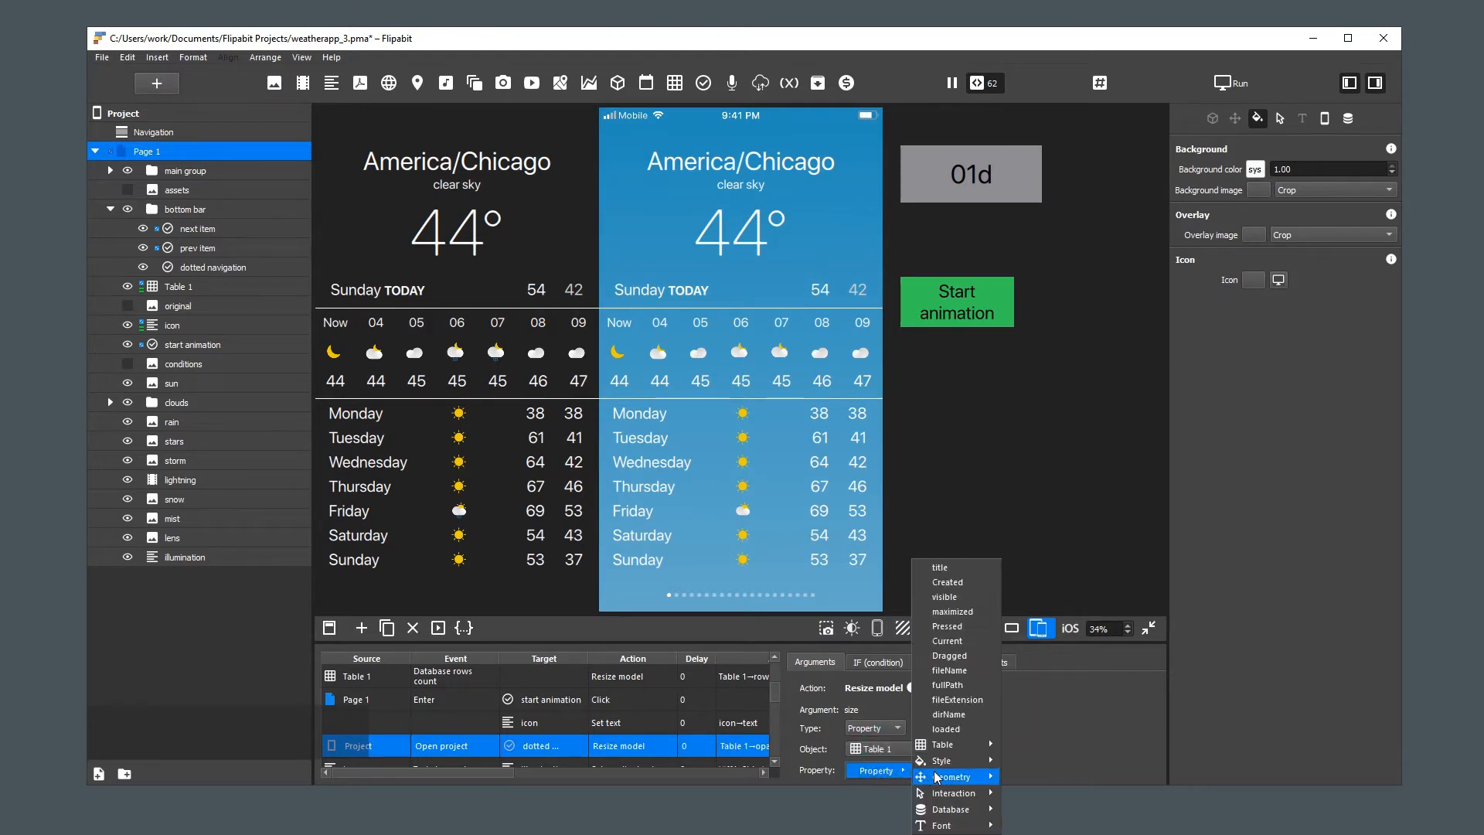
mouse_move(966, 809)
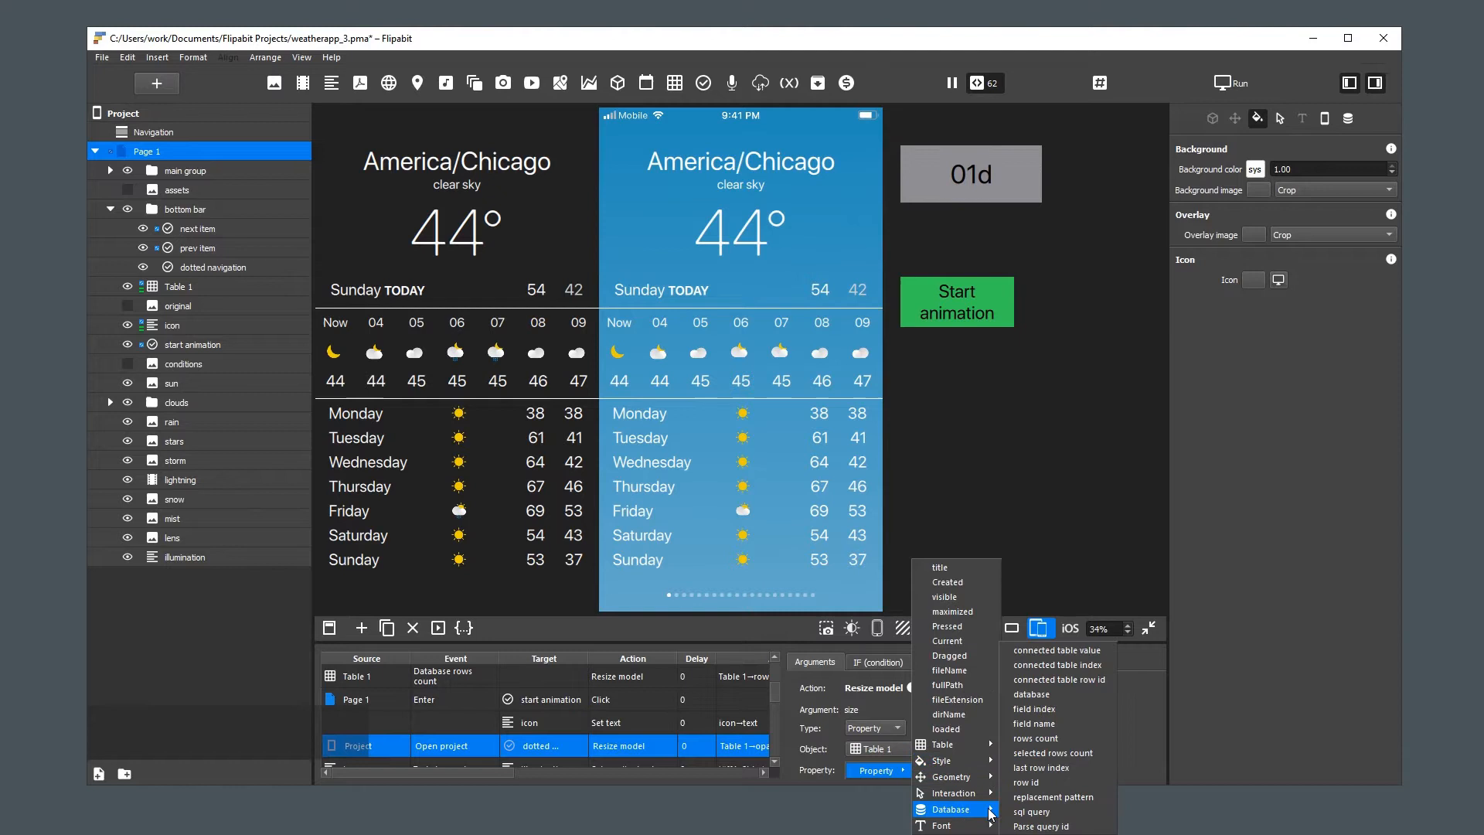
left_click(1070, 736)
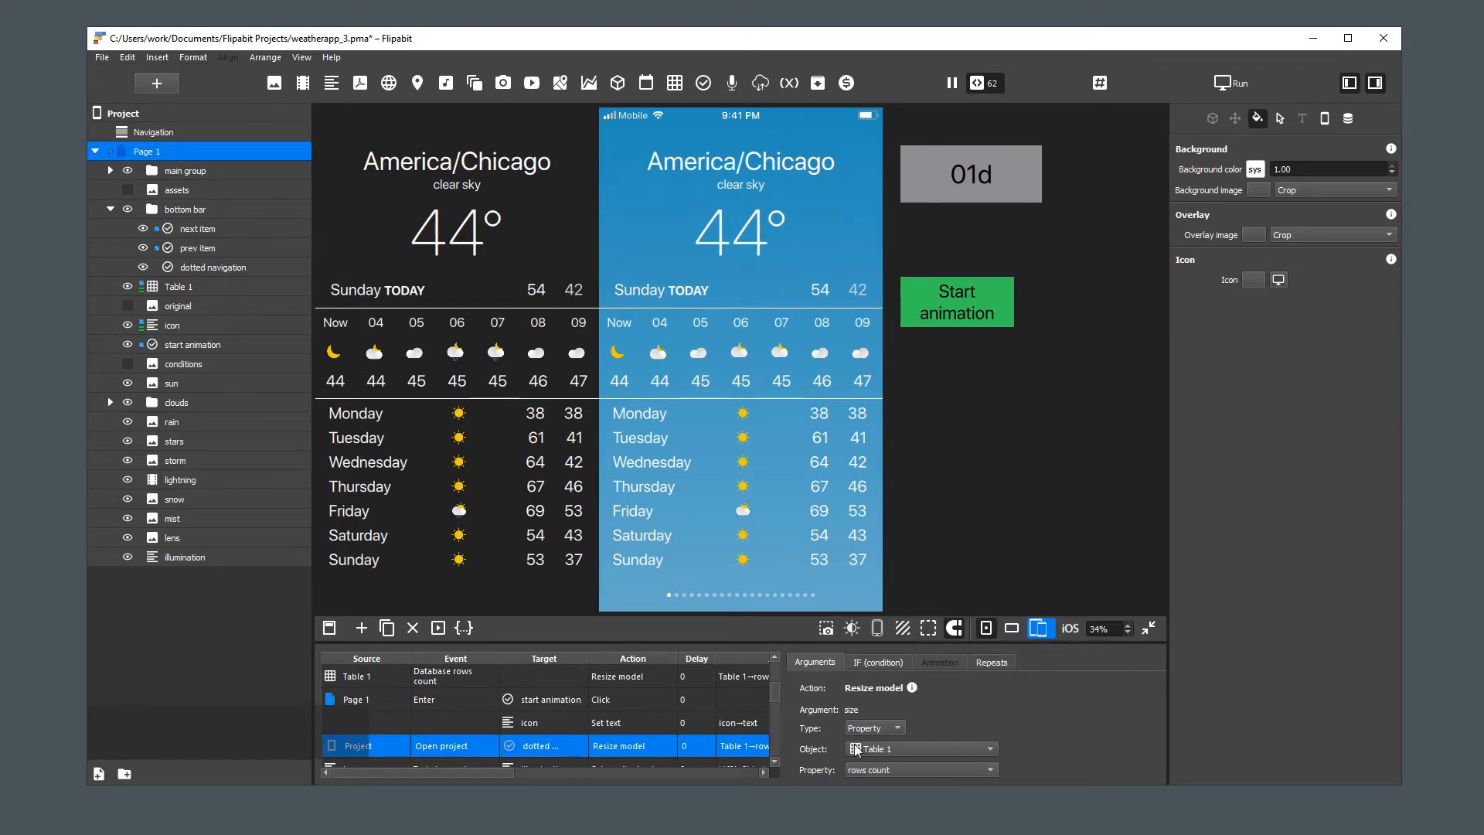
Duplicate the Open project action and set the copy's source to Table 1 and its event to Database rows count
left_click(473, 747)
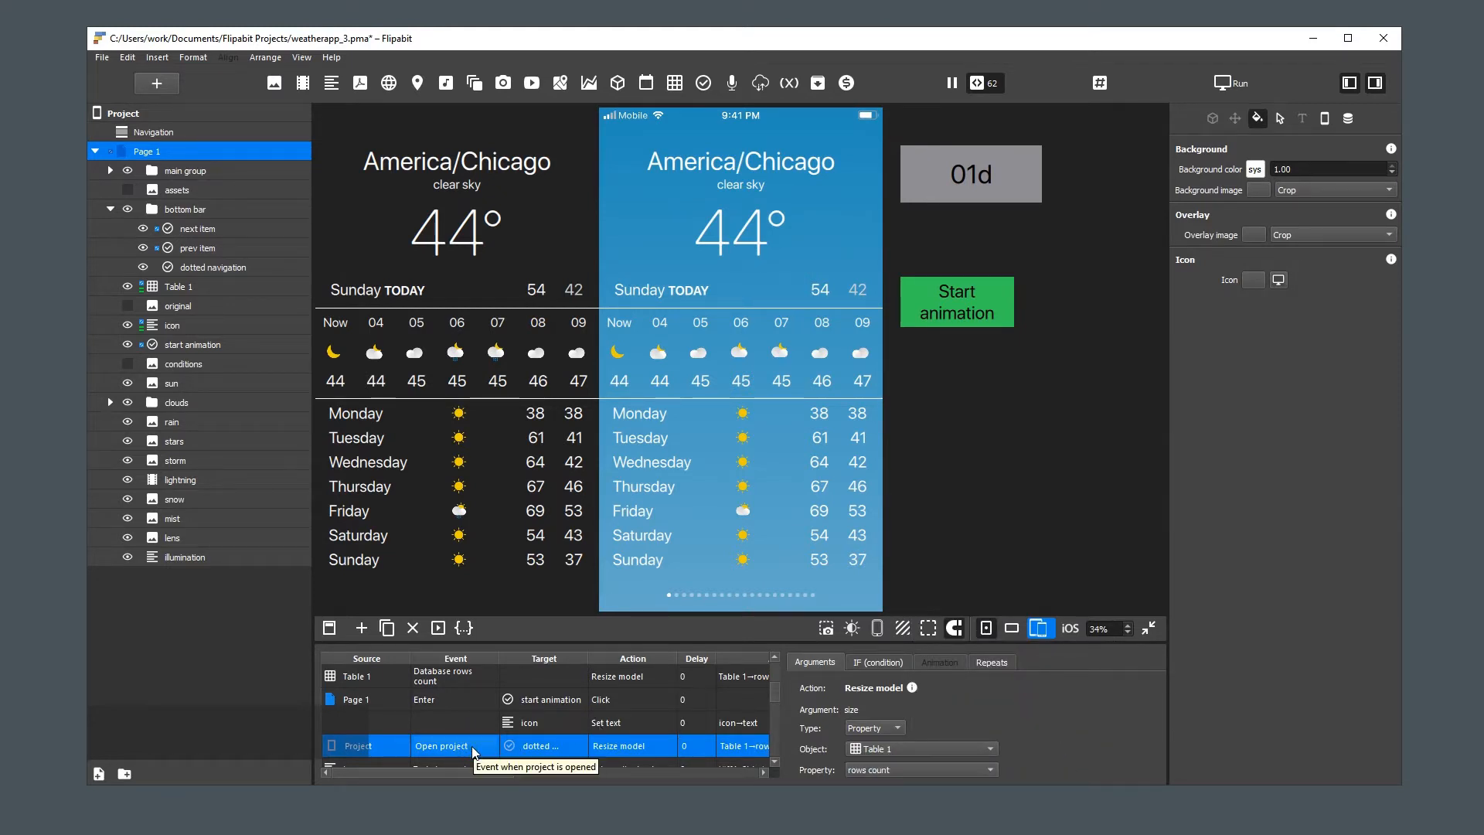
key("ctrl+d")
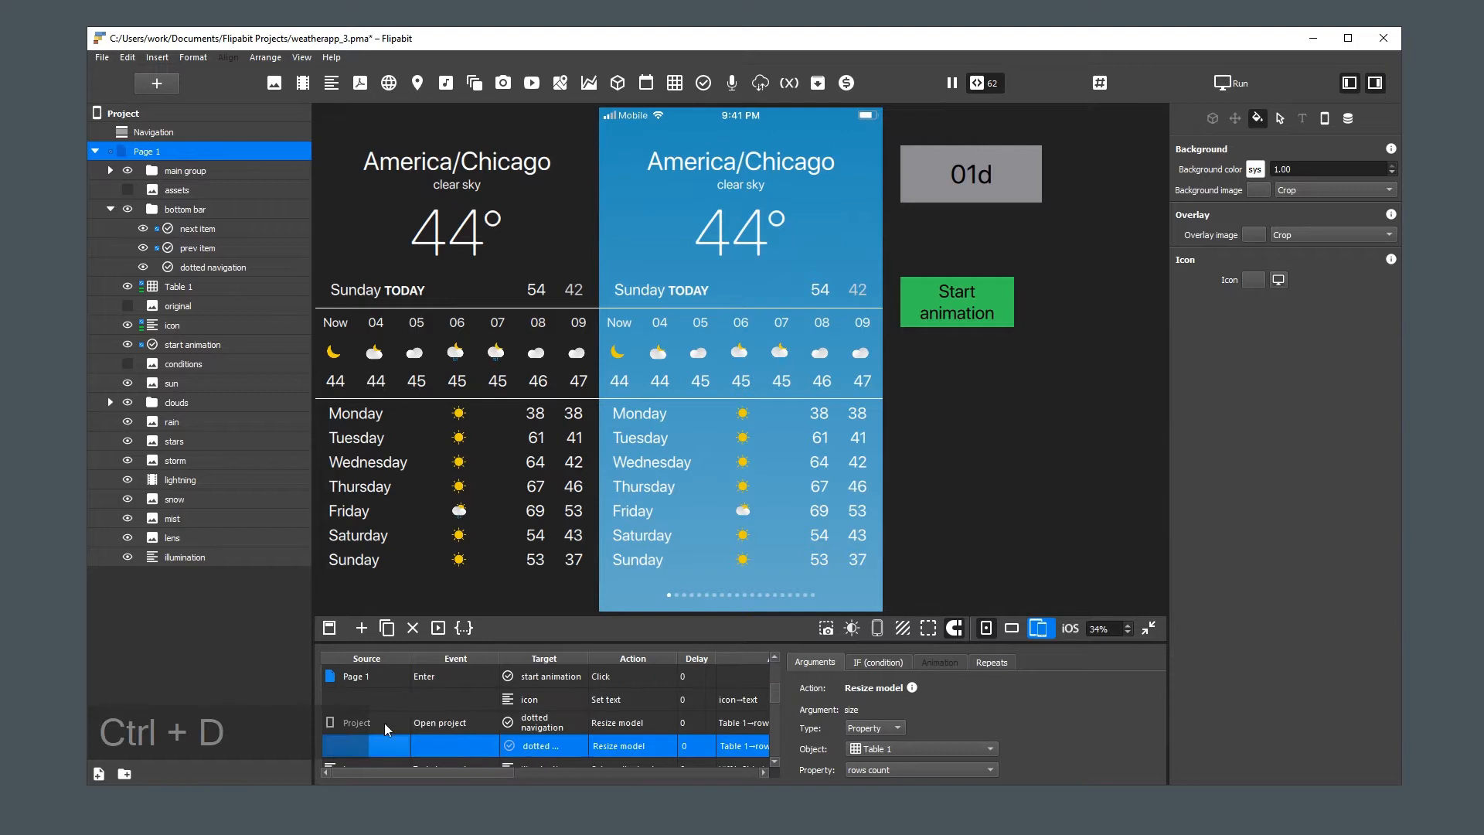
left_click(392, 743)
mouse_move(452, 793)
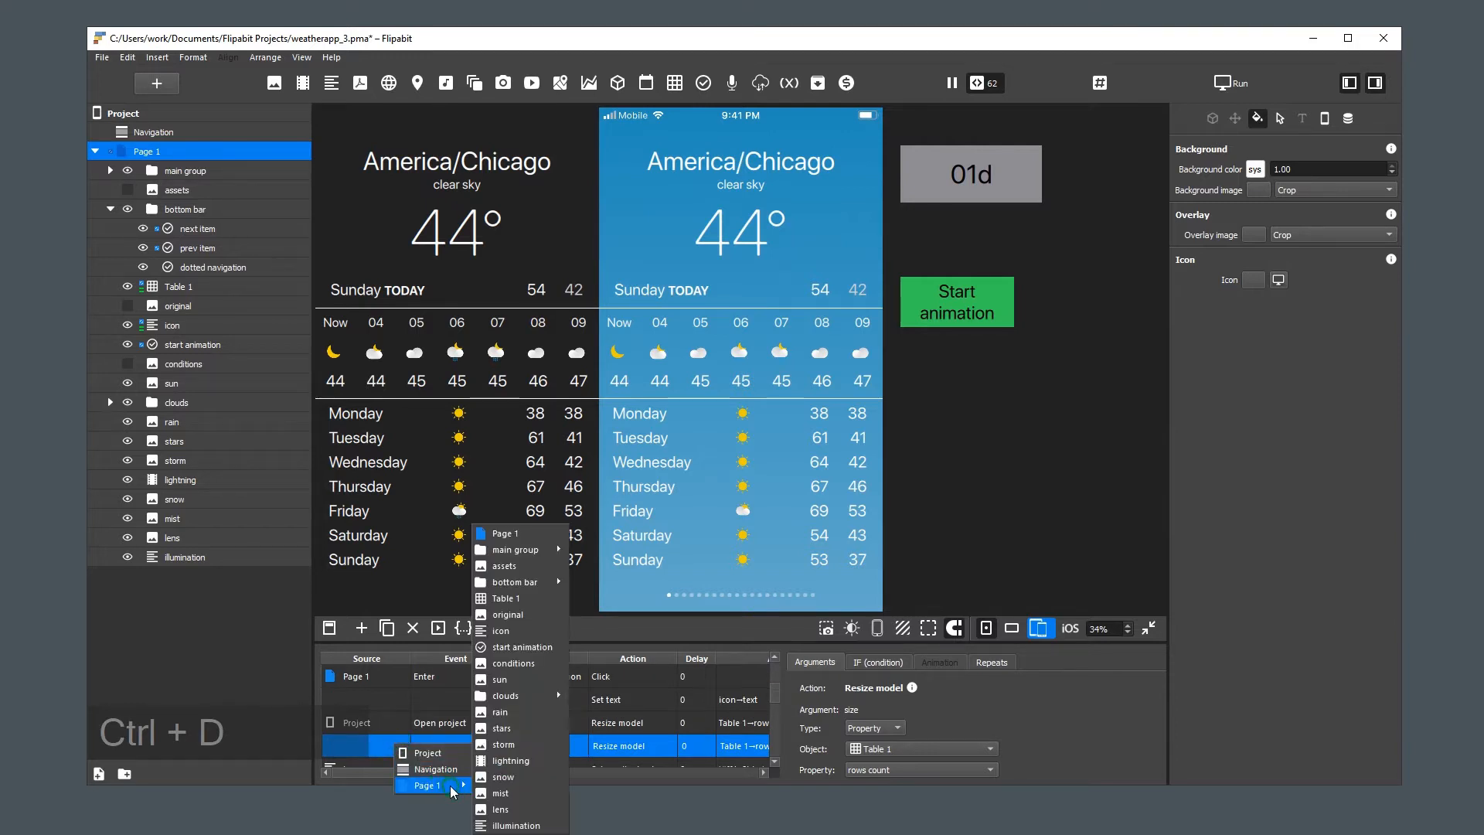
left_click(549, 600)
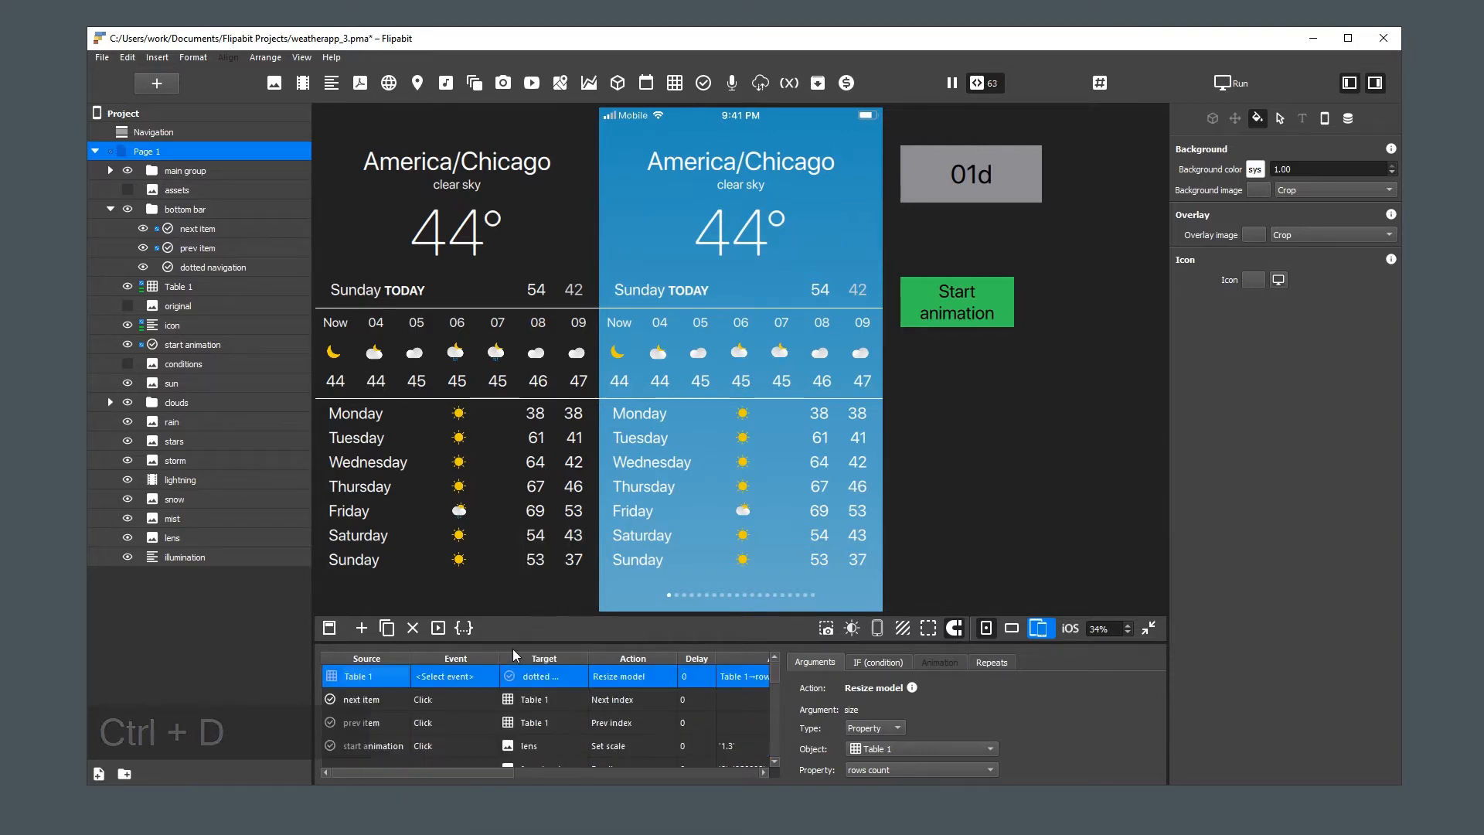
left_click(462, 677)
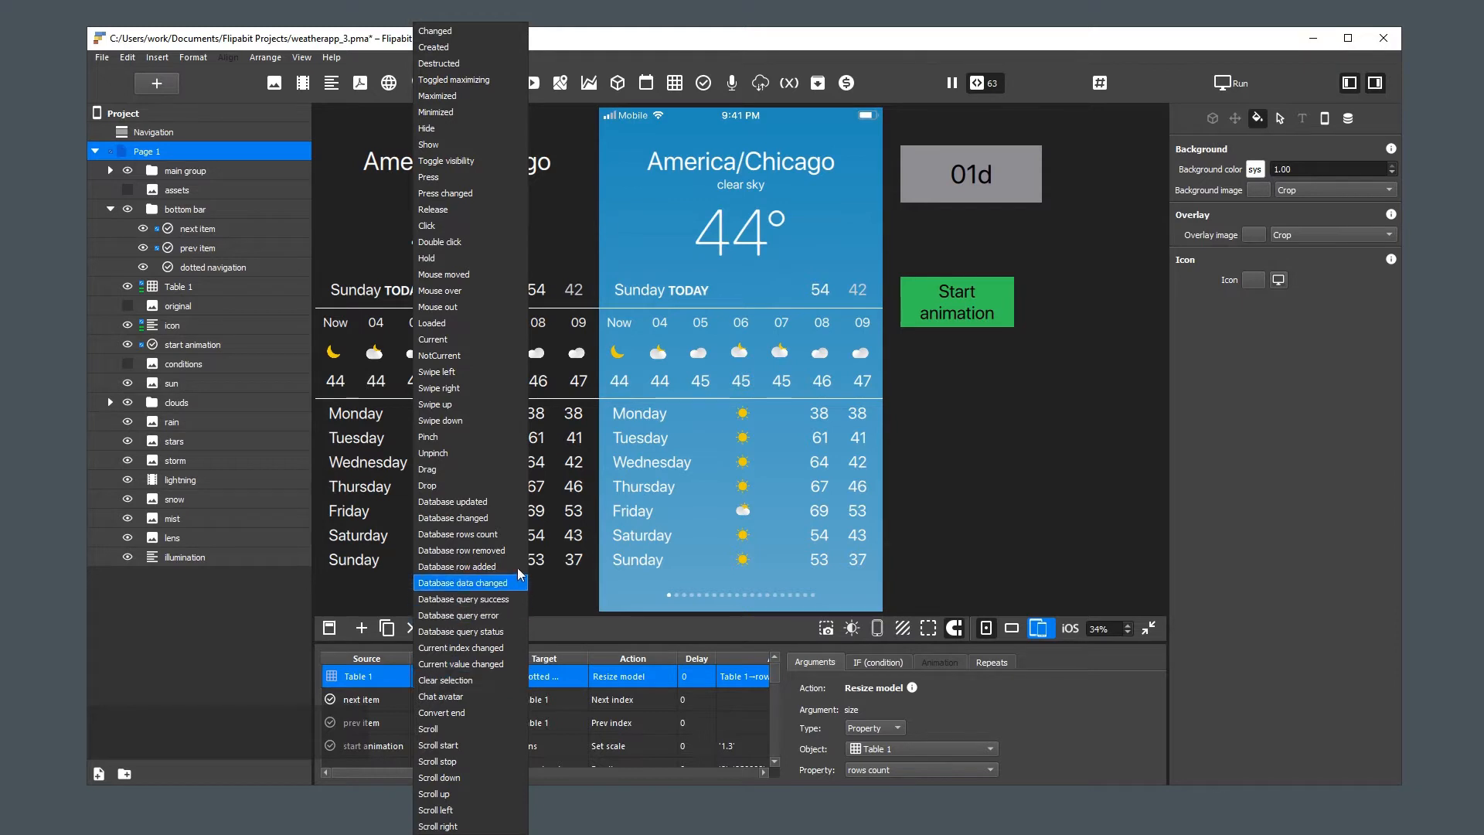
left_click(516, 534)
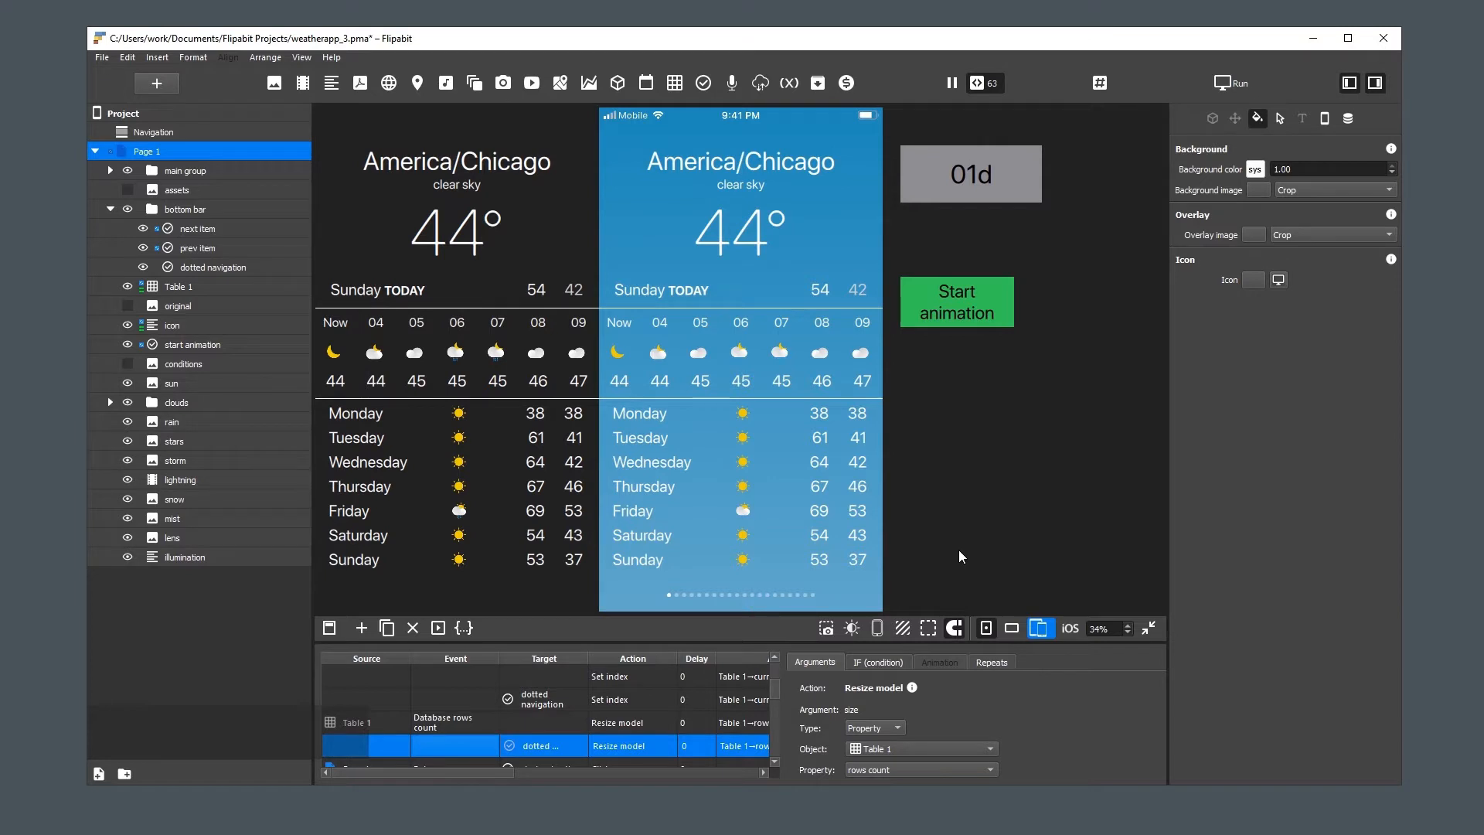
Save the project and reopen weatherapp_3.pma from the recent files
key("ctrl+s")
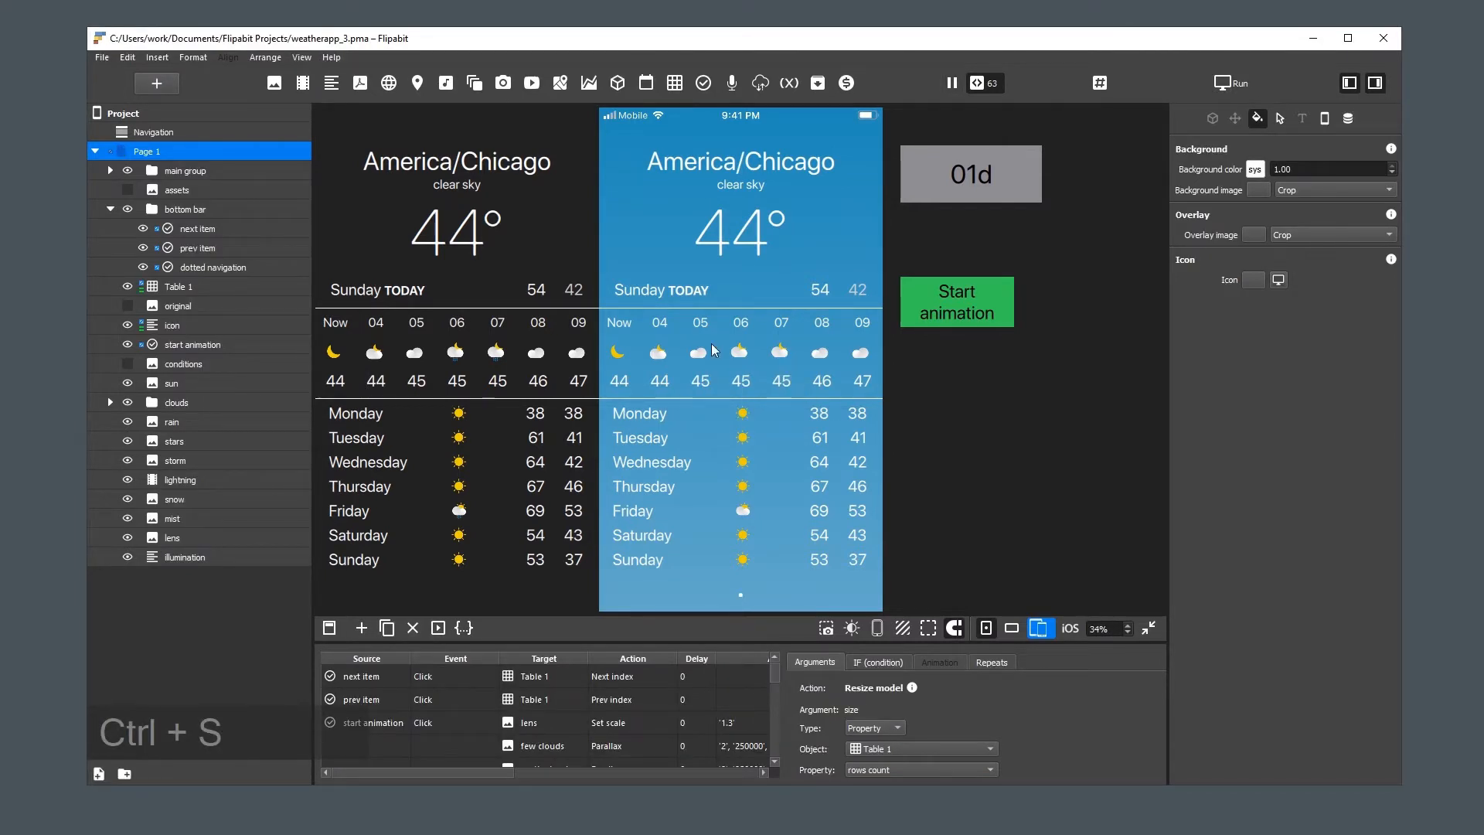
left_click(102, 57)
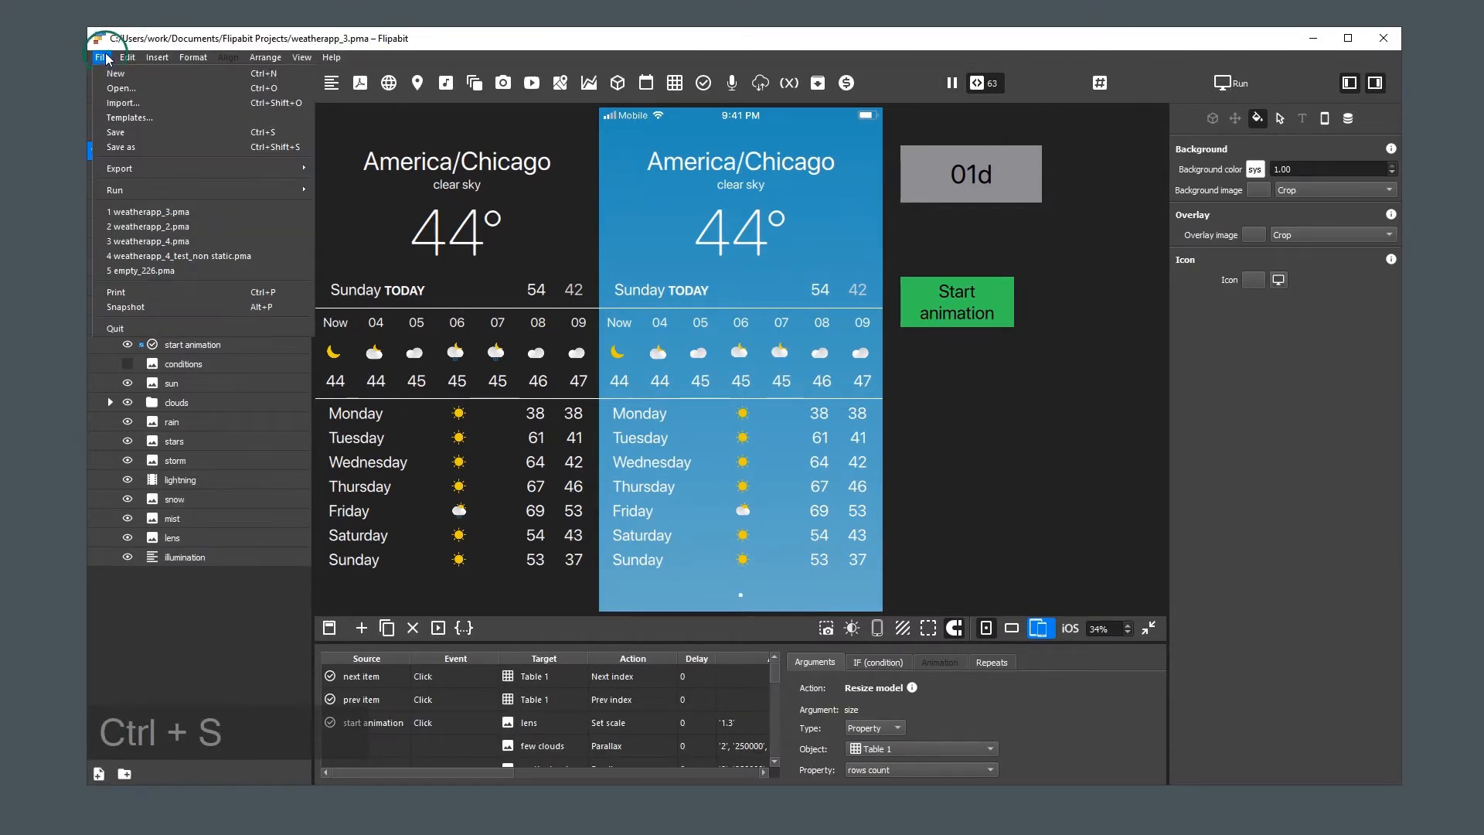
left_click(204, 211)
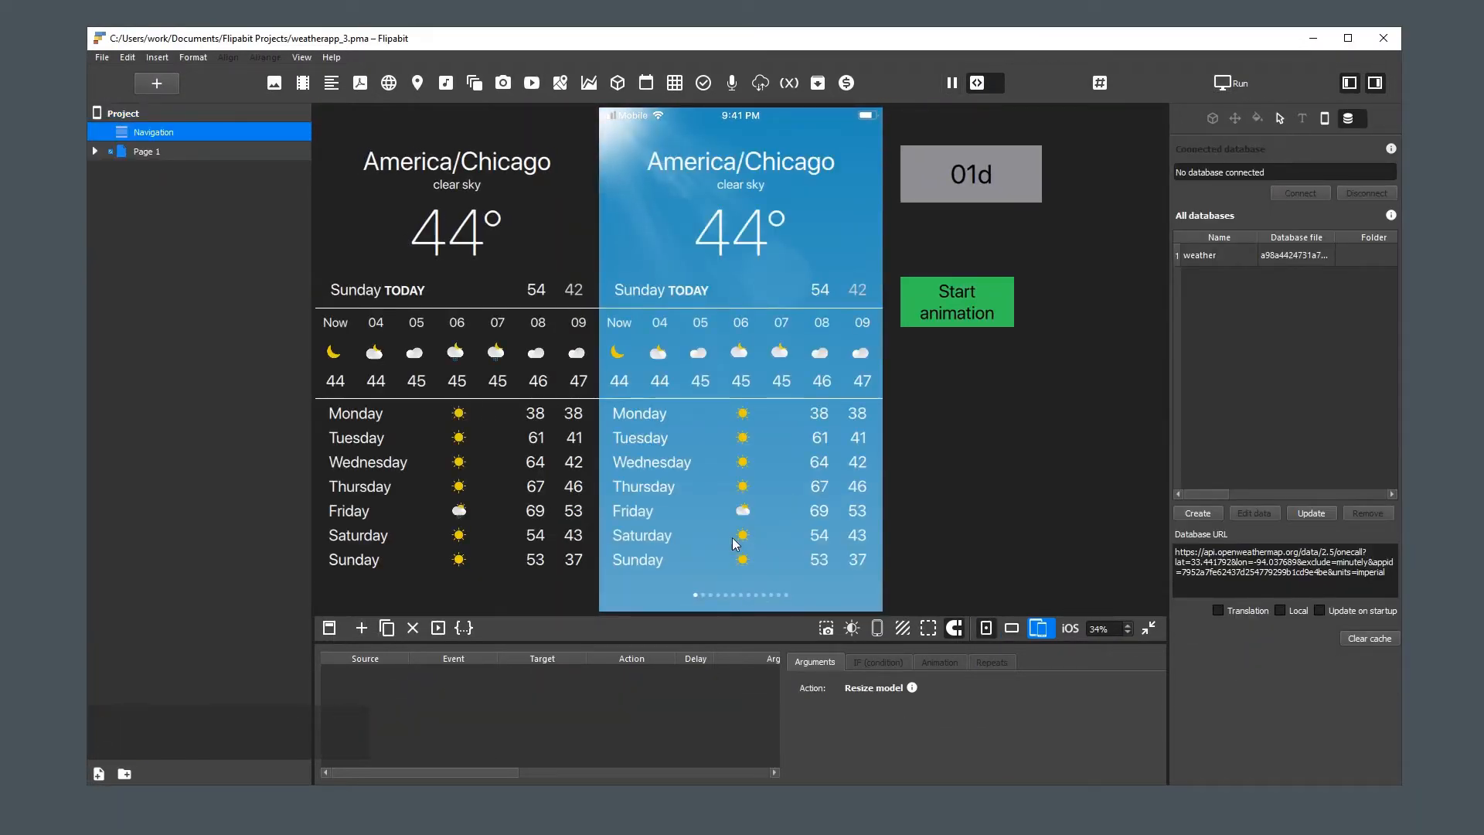
Test the reopened project by moving the weather page forward and back with the bottom bar's next and previous areas
left_click_drag(808, 512, 784, 553)
left_click(765, 595)
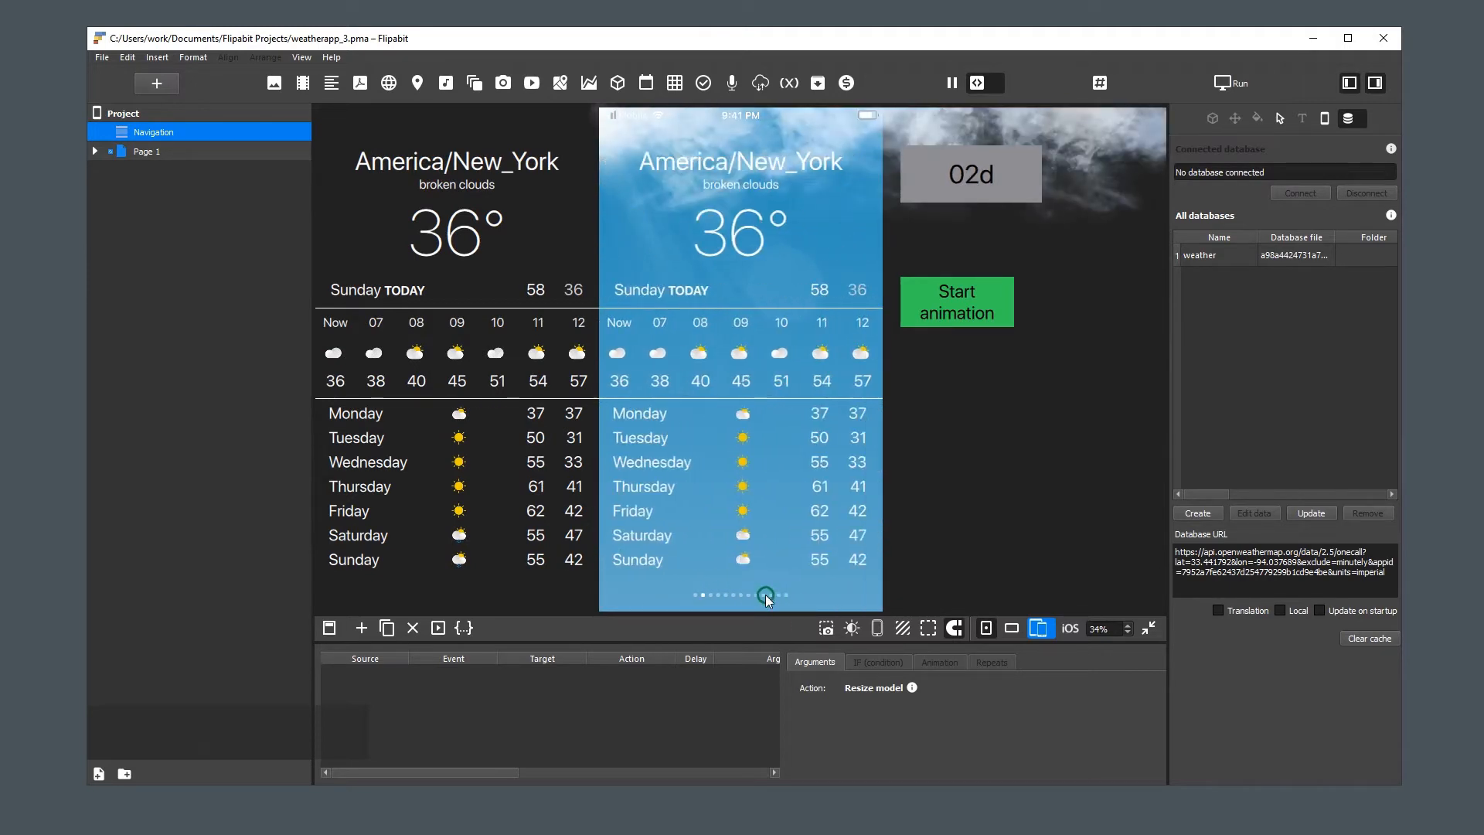
left_click(765, 595)
left_click(697, 595)
left_click(697, 595)
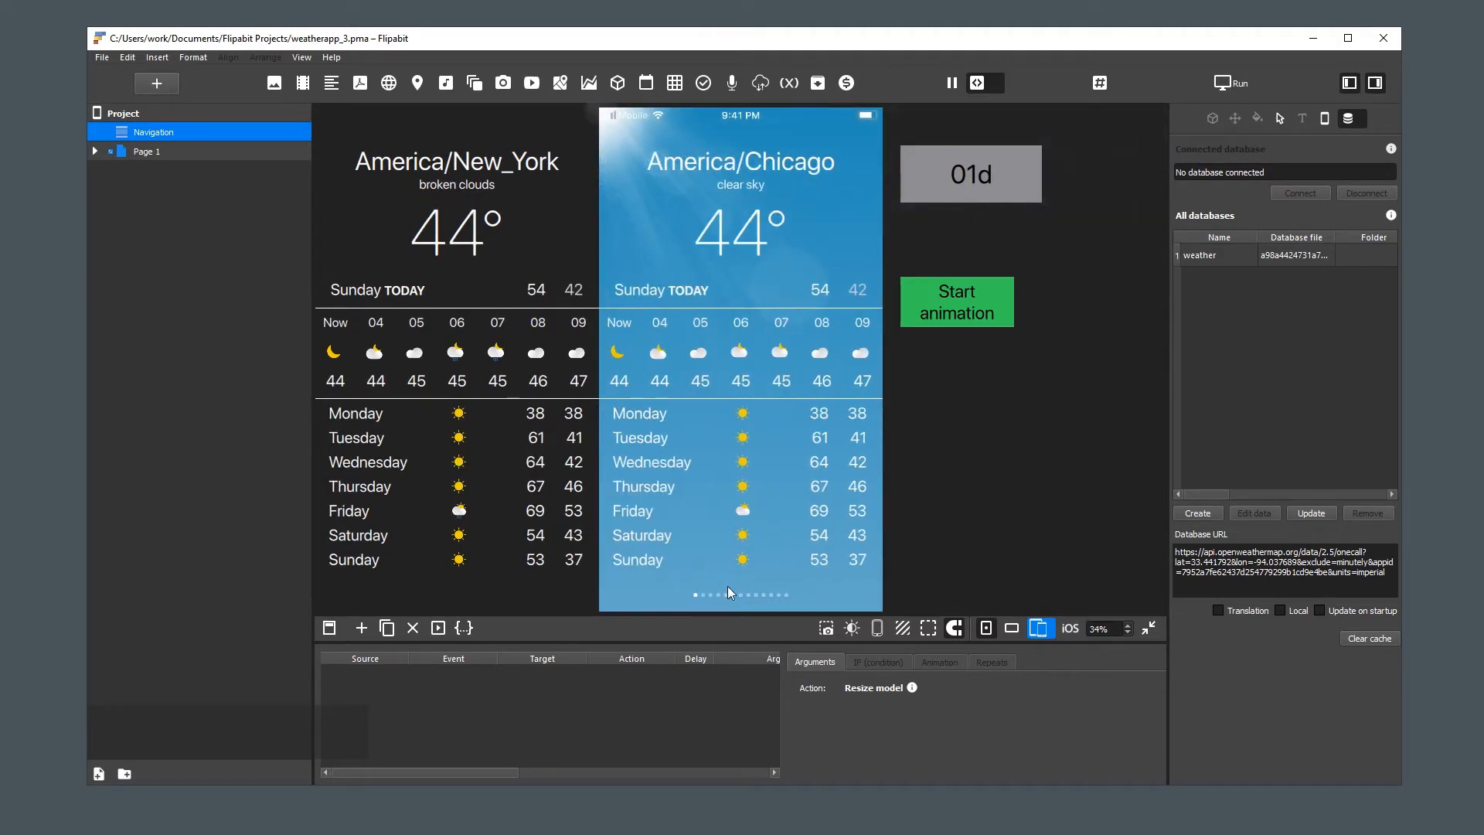
Show the original reference layer on Page 1 and expand the bottom bar group
left_click(95, 151)
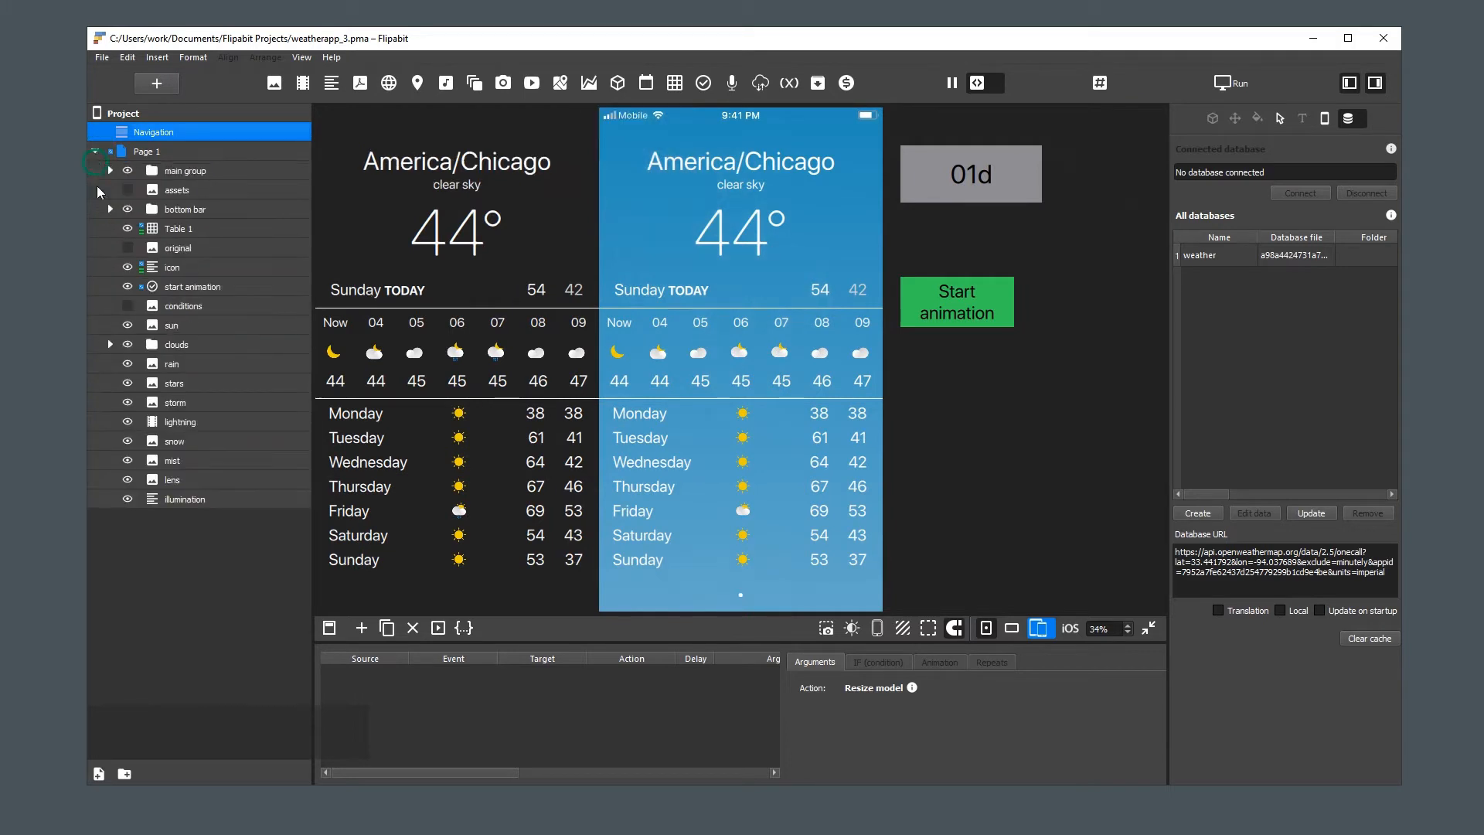
left_click(127, 247)
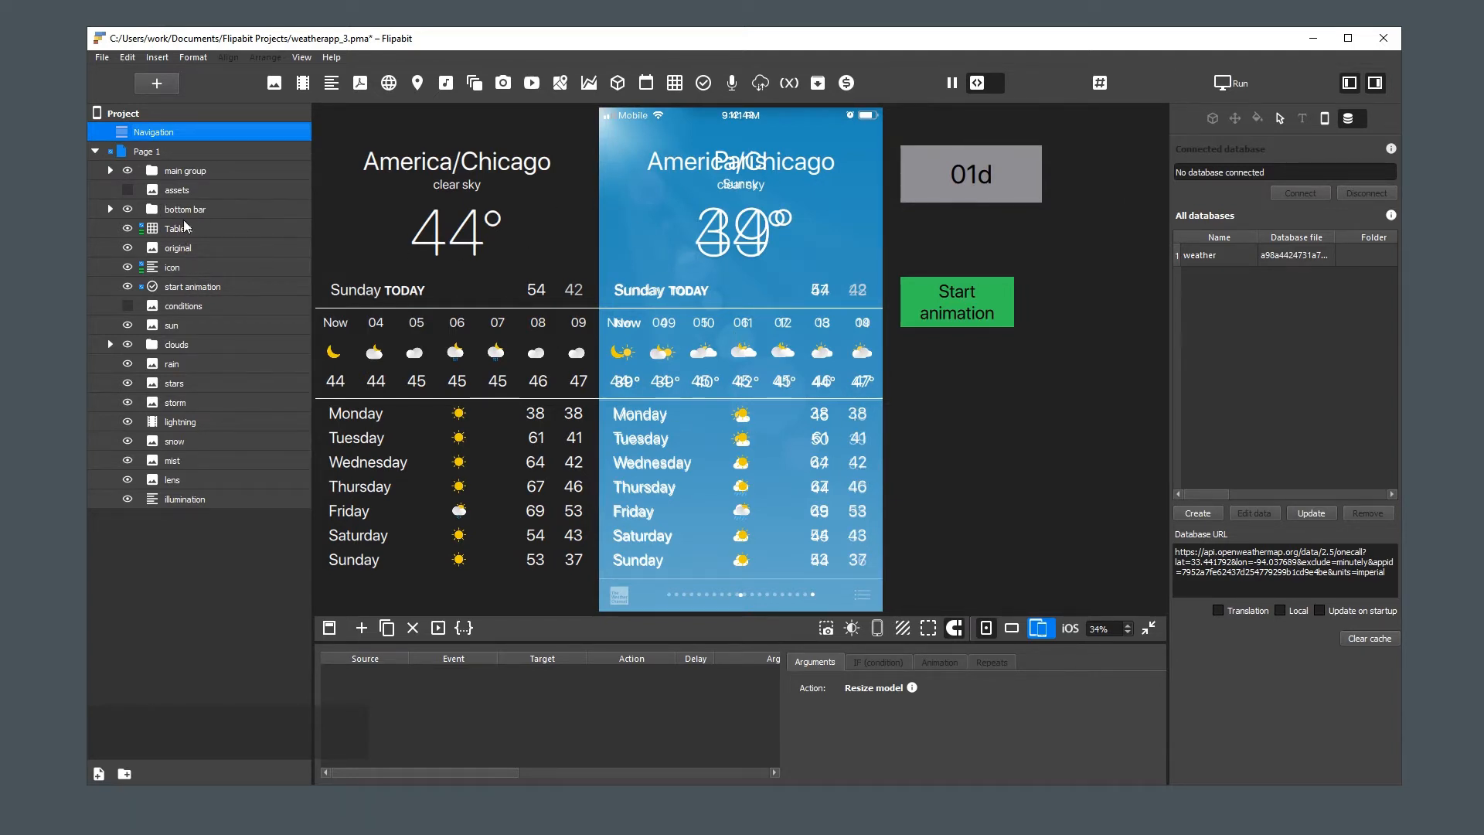
left_click(111, 209)
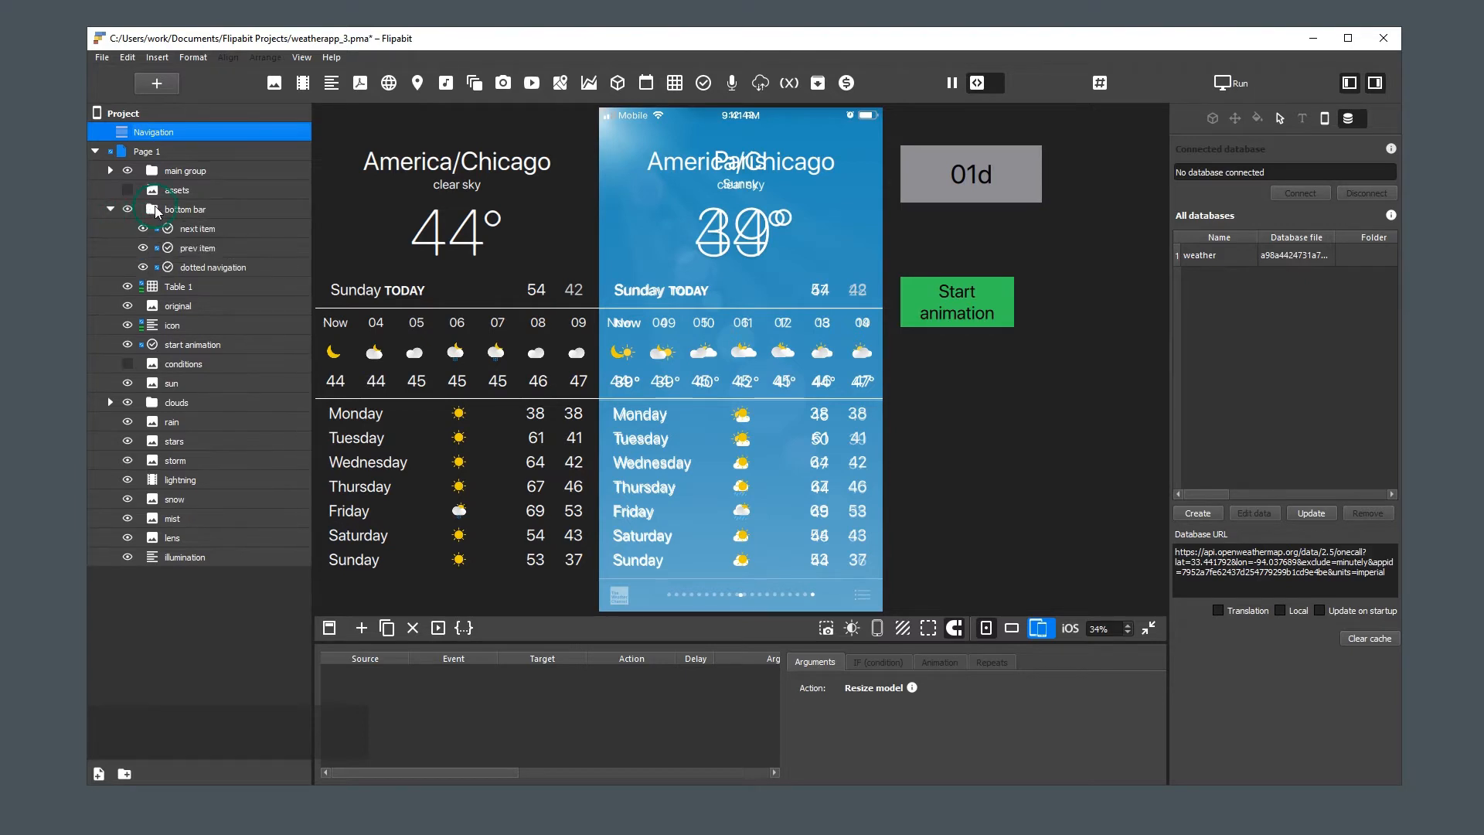
left_click(155, 205)
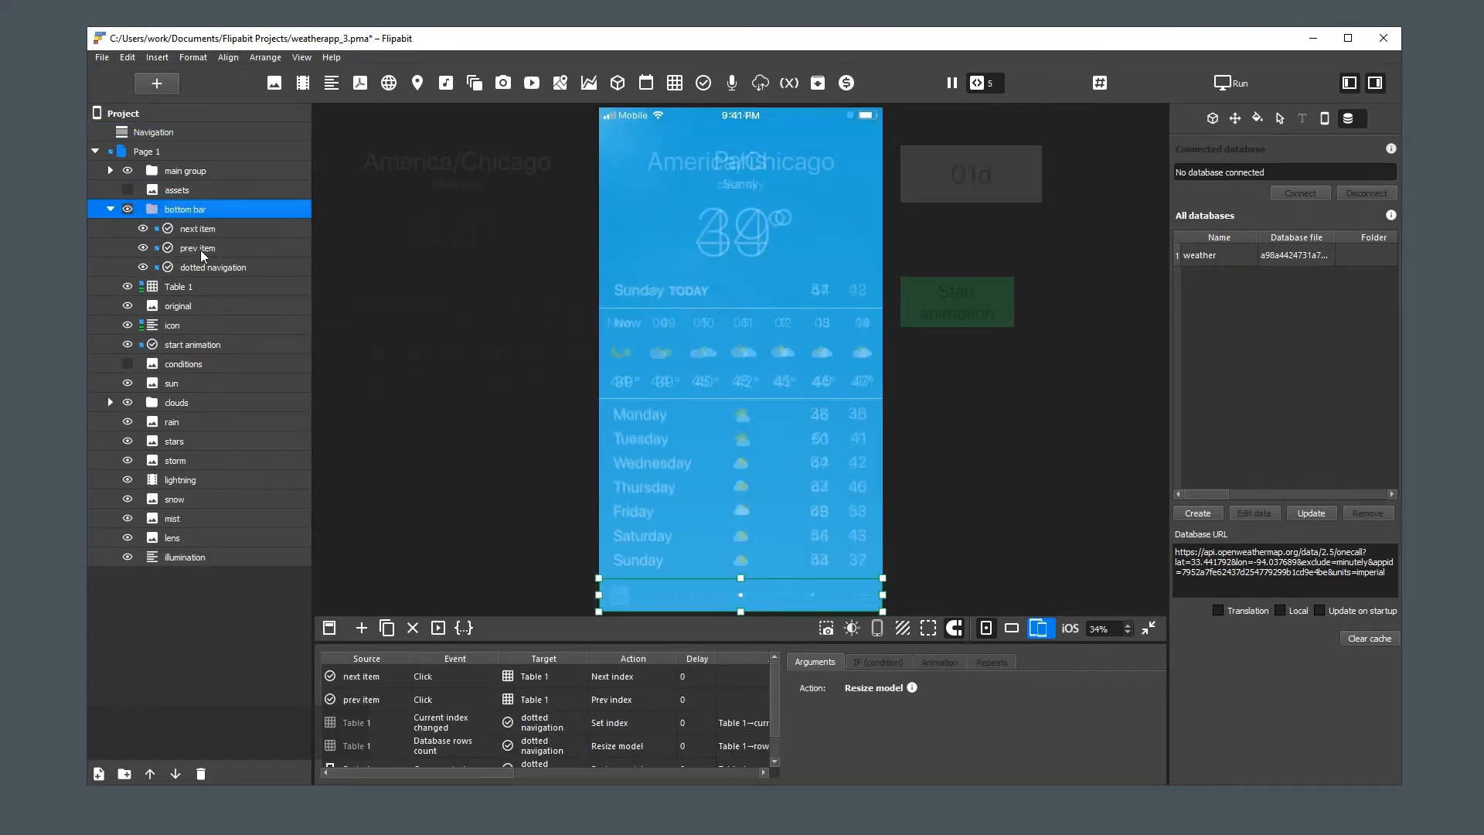
Duplicate the next item button in the bottom bar group and rename the copy "locations button"
left_click(188, 228)
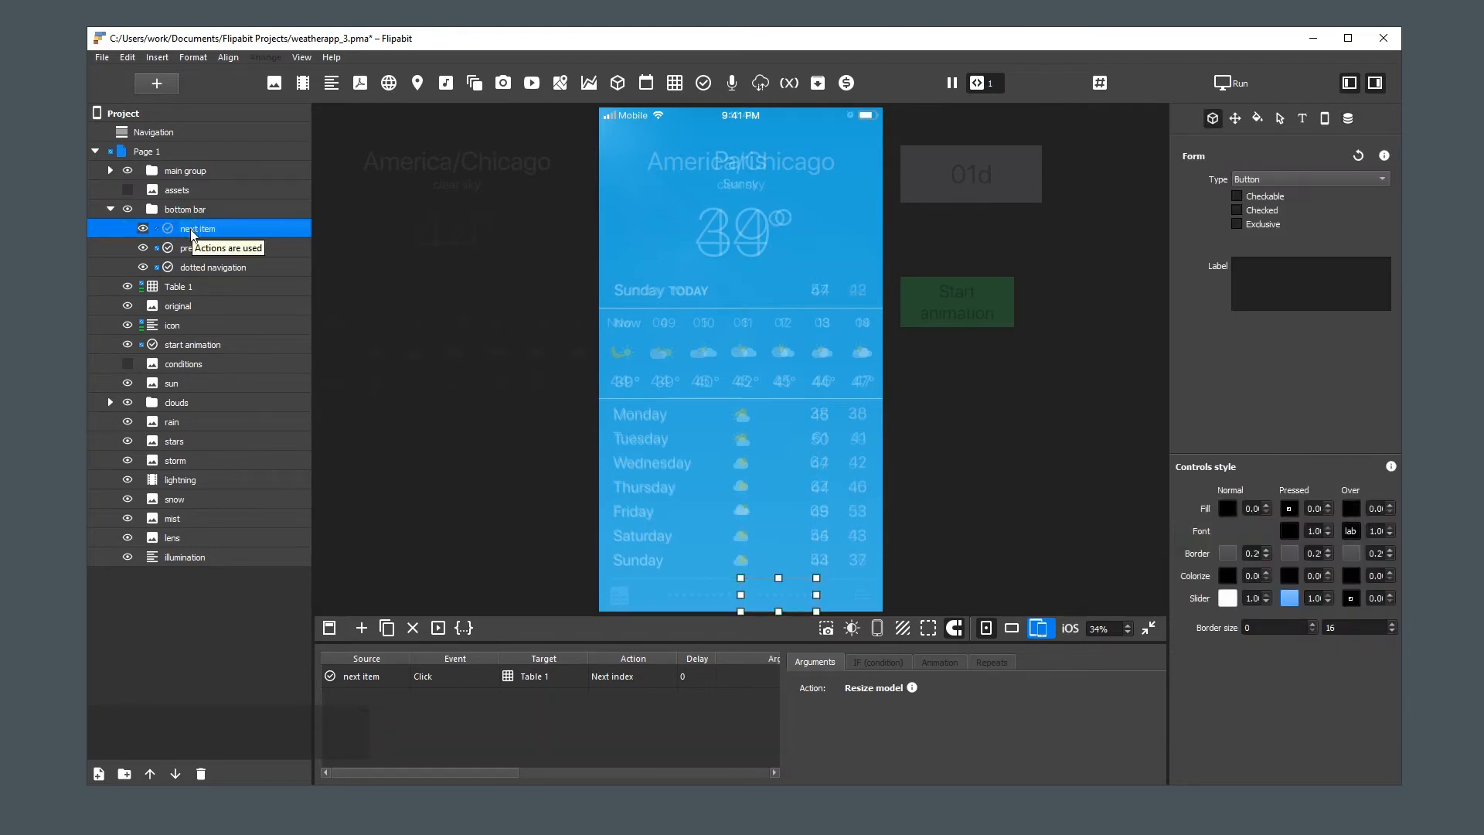
key("ctrl+d")
double_click(254, 254)
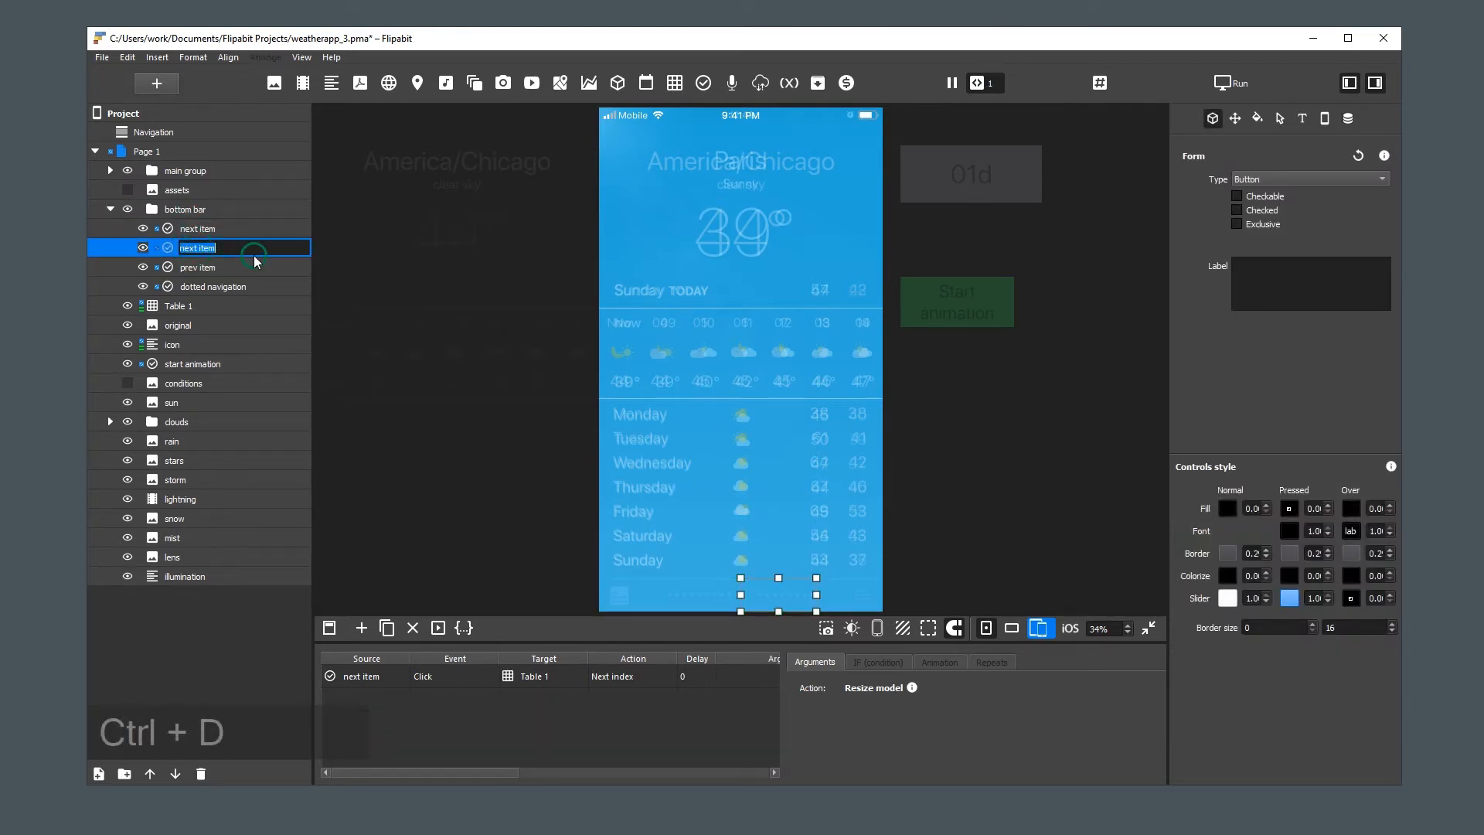
type("lo")
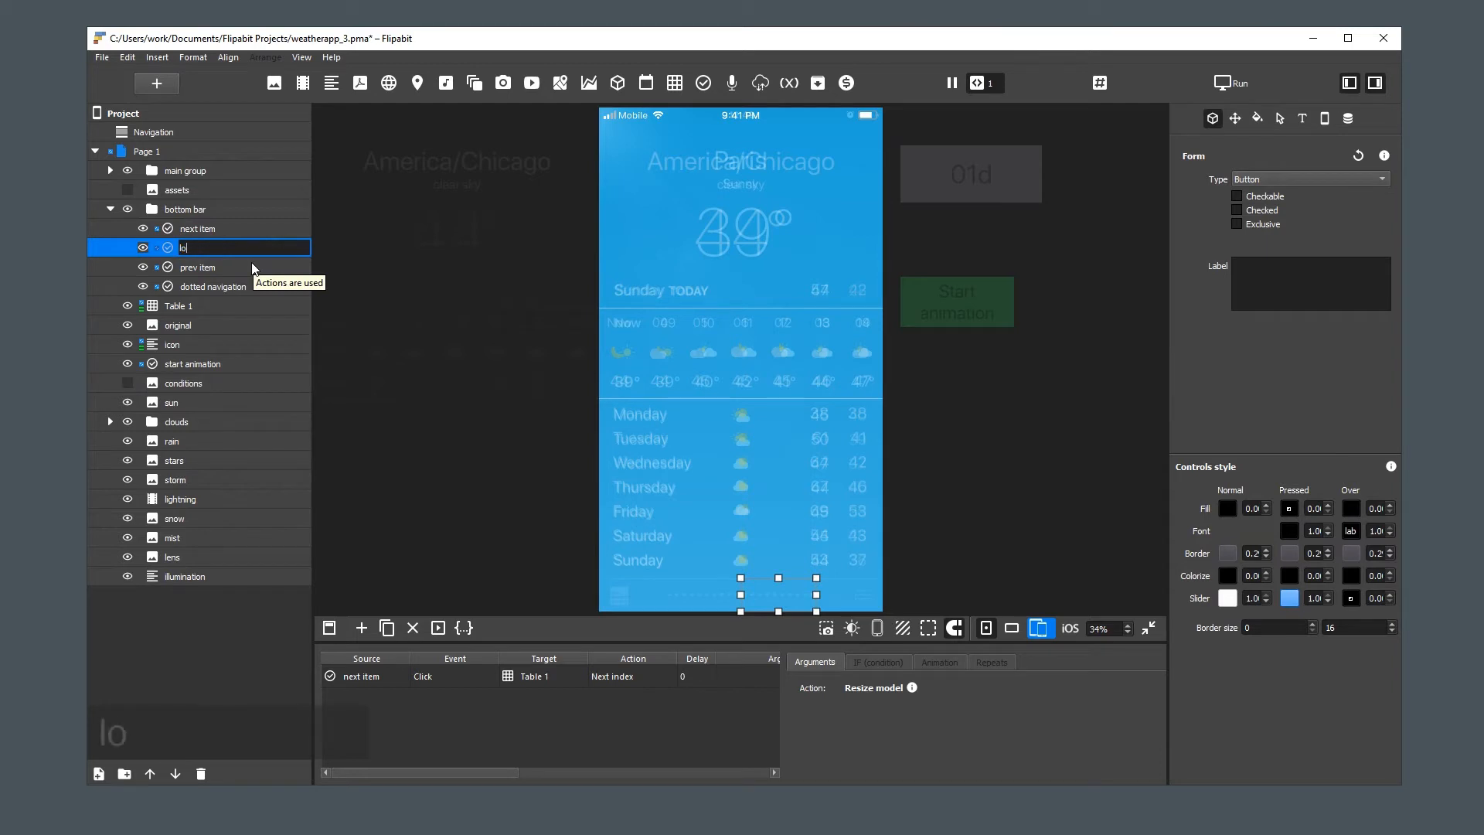
type("cations")
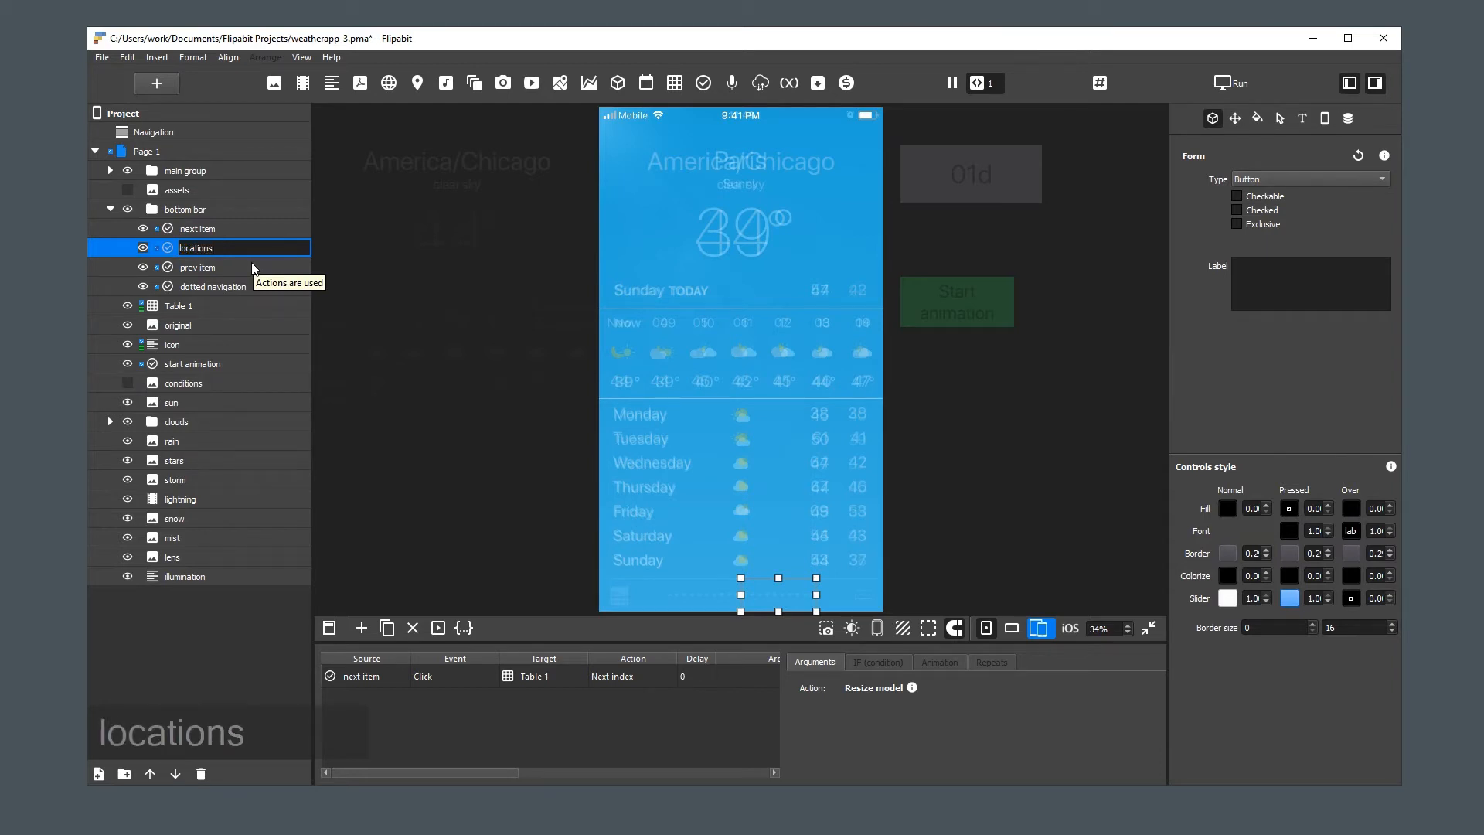
type(" button")
key("Return")
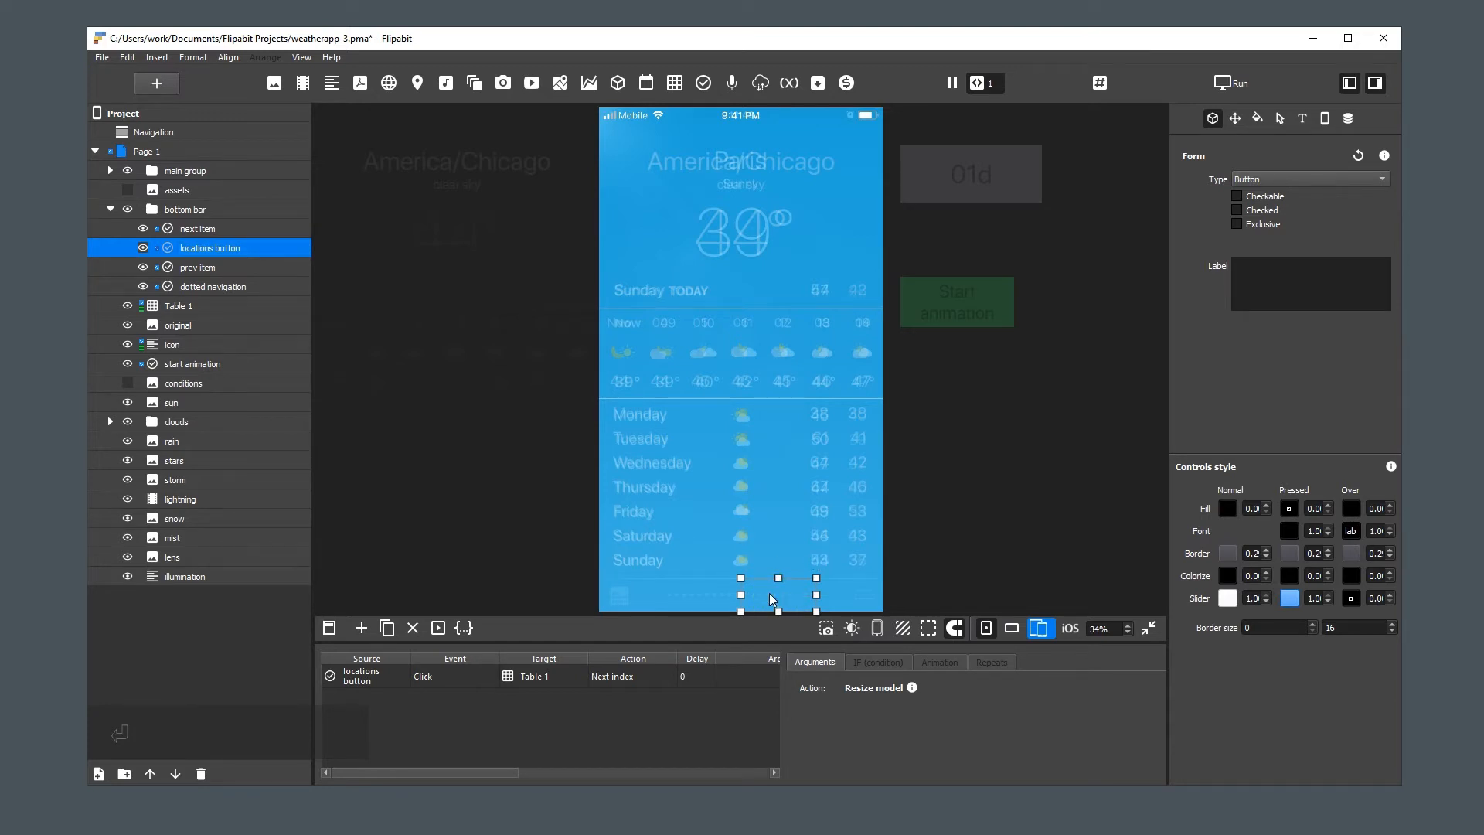
Align the locations button to the bar's right edge and narrow it to cover only the reference's list icon
key("r")
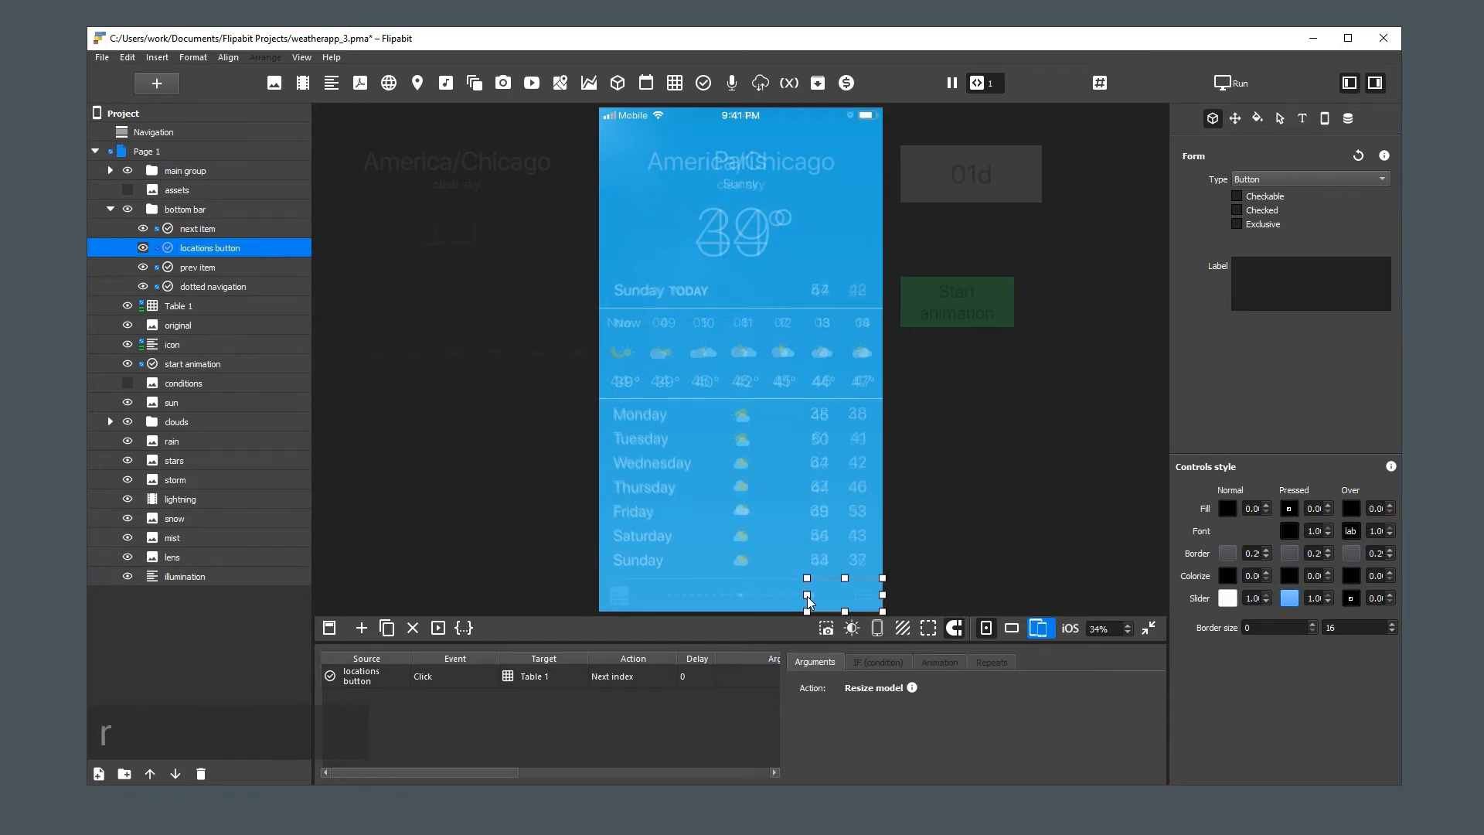
left_click_drag(808, 599, 843, 596)
left_click(858, 603)
Change the locations button's type to Image button and assign it the first bulleted list icon from an icon search for "list"
left_click(1271, 178)
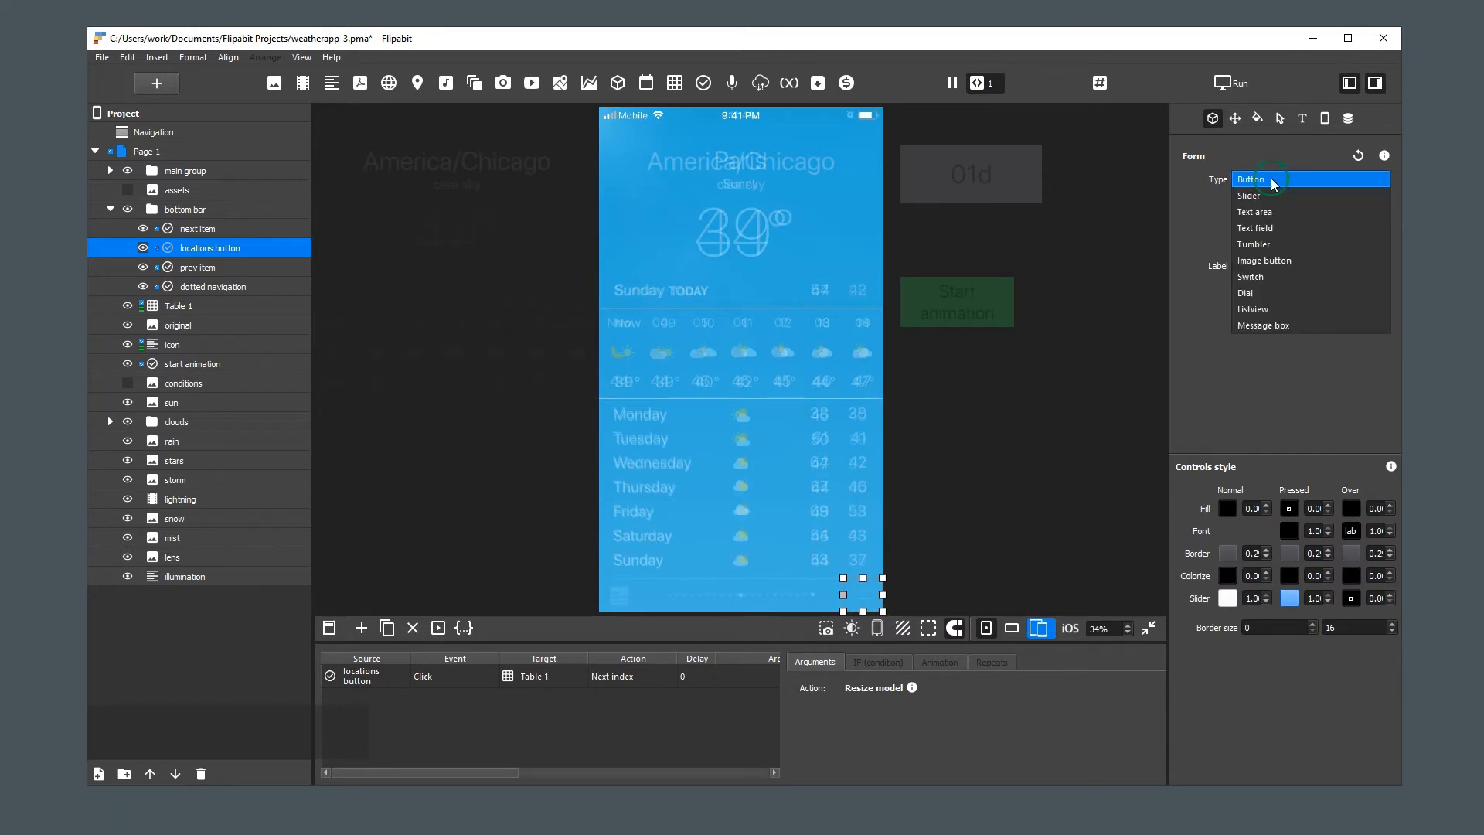
left_click(1289, 254)
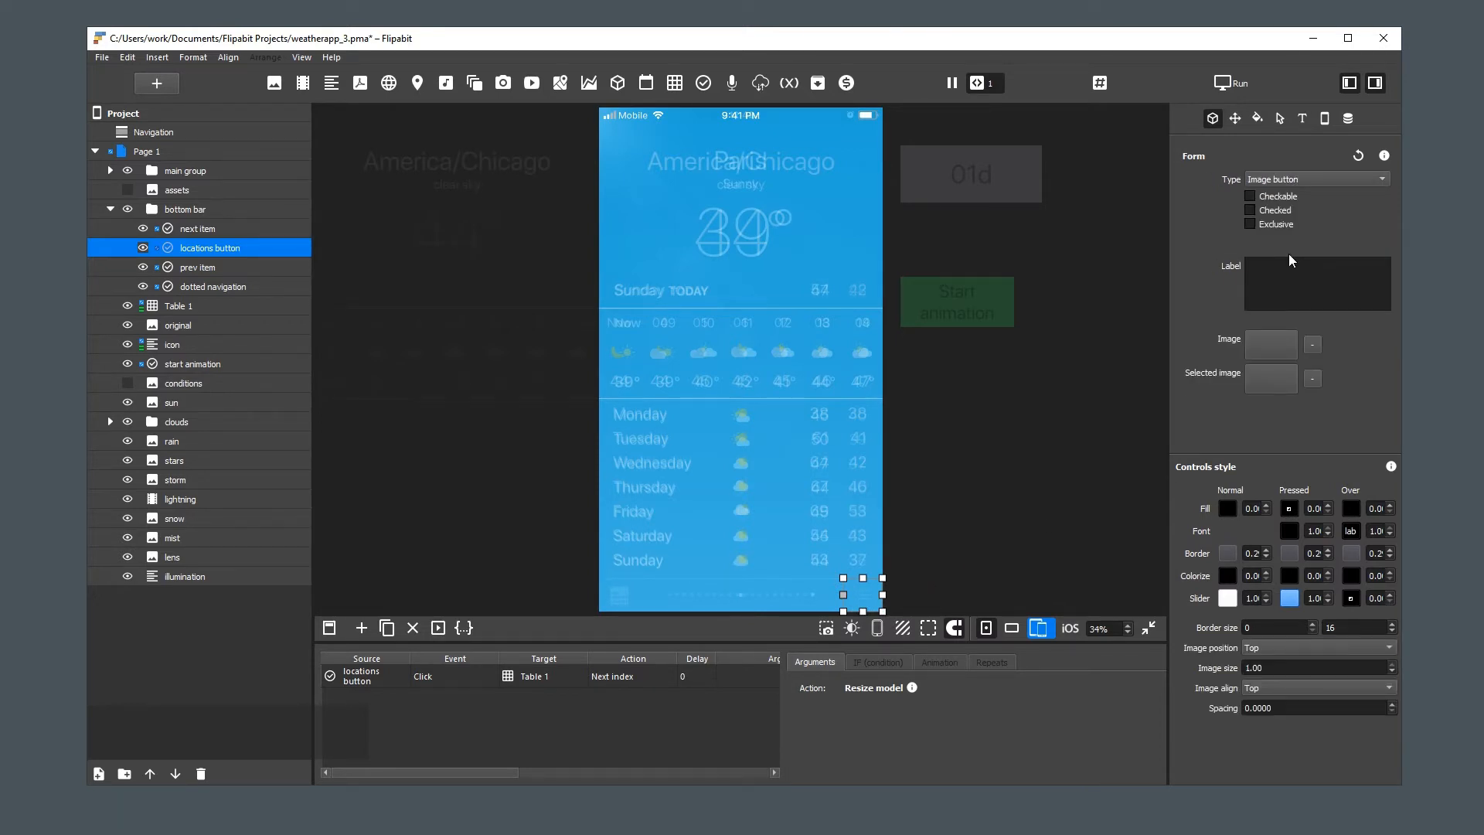
left_click(1276, 340)
left_click(1291, 348)
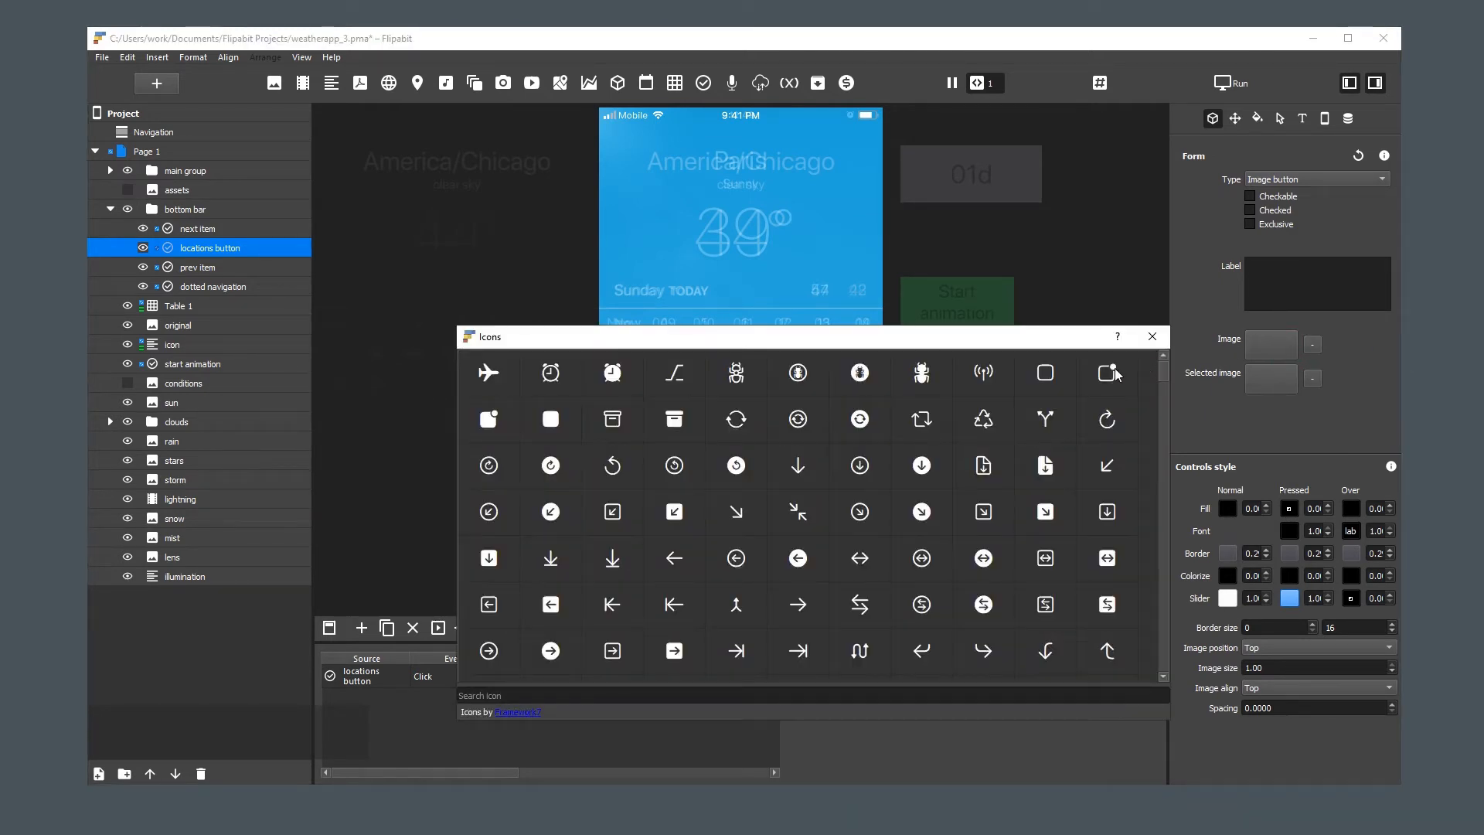
left_click(638, 693)
type("list")
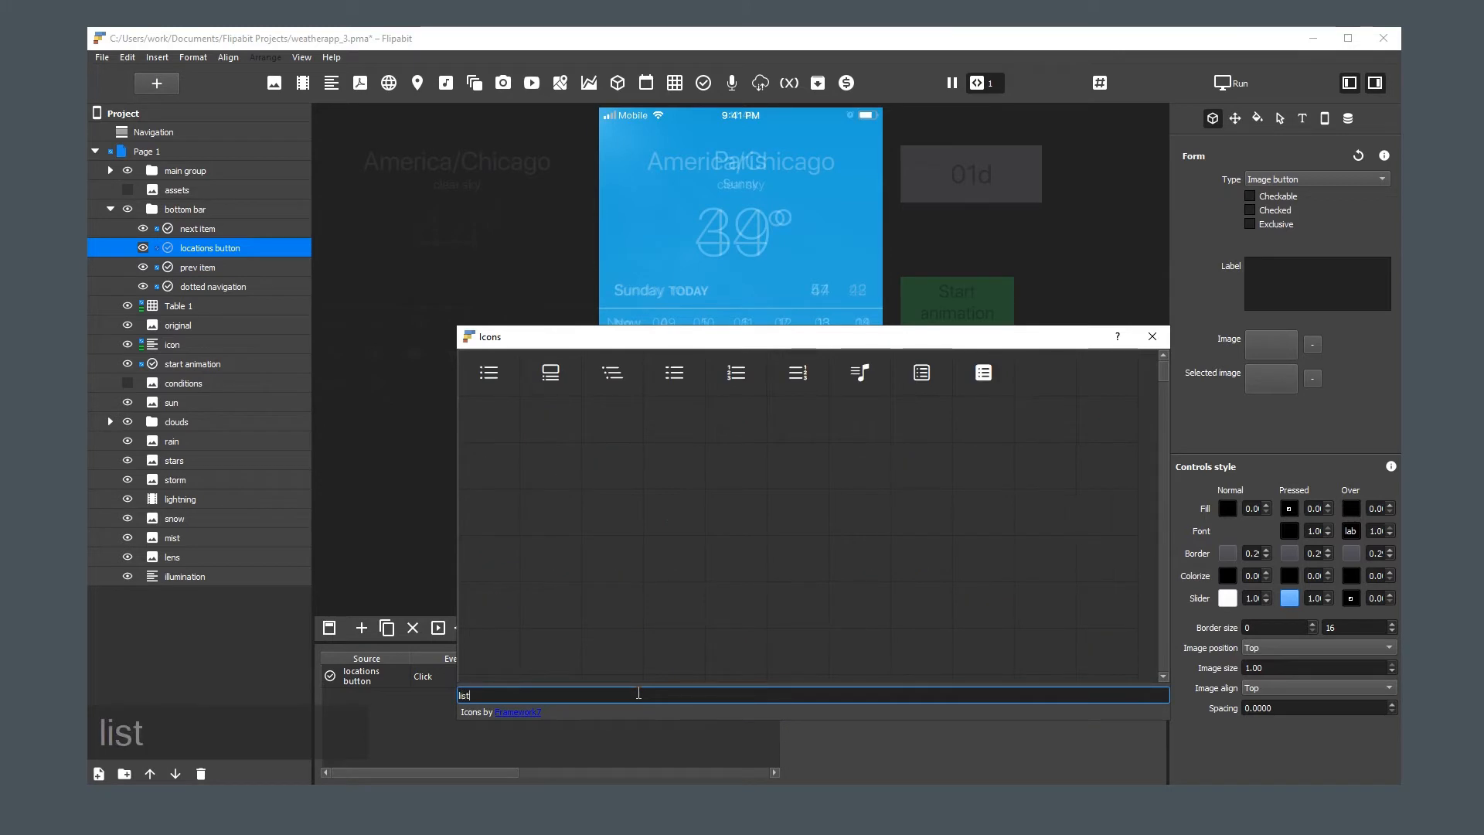
double_click(493, 377)
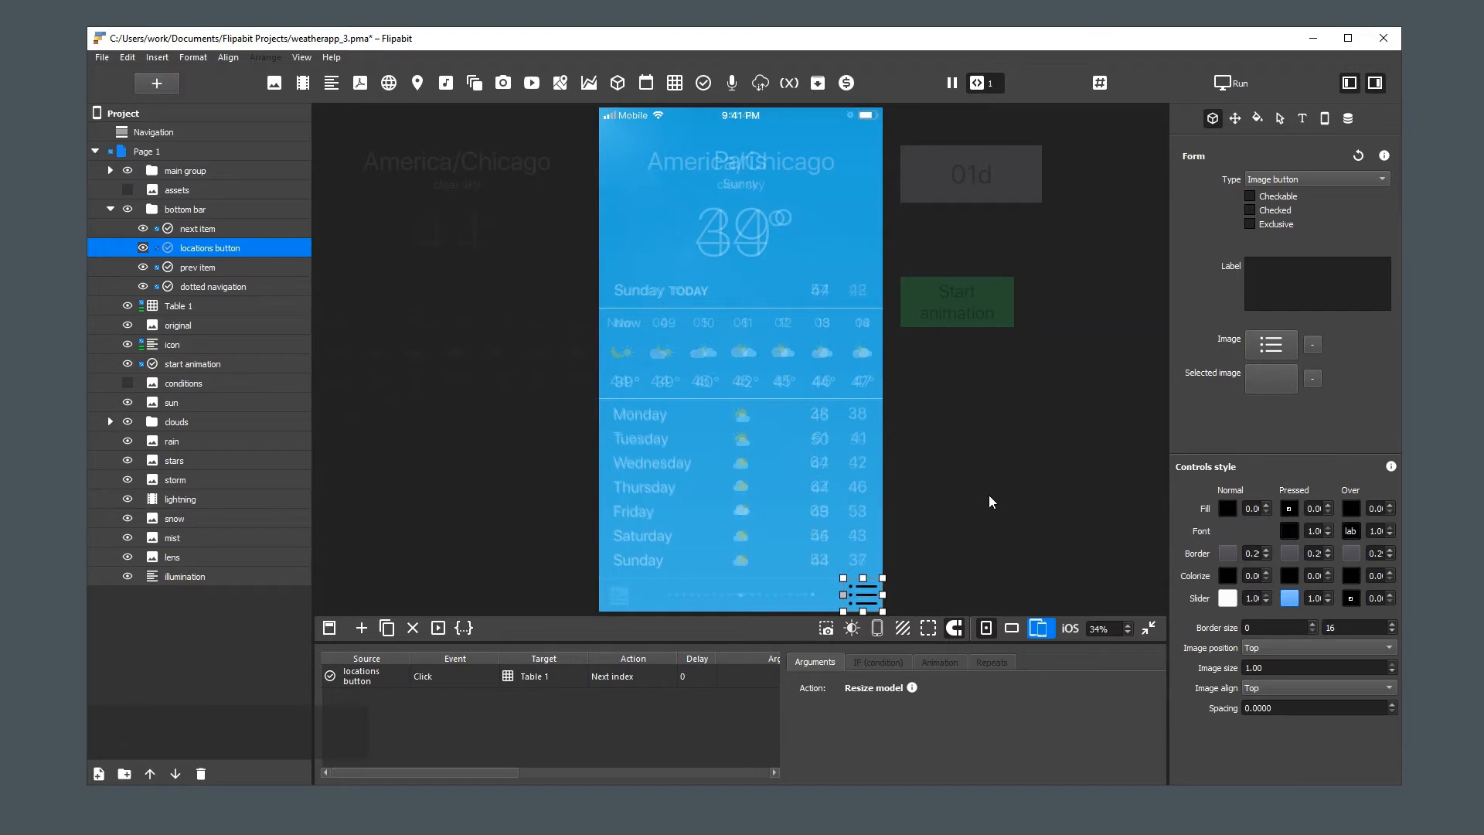
Copy the locations button's image file name and paste it as the selected image
right_click(1273, 343)
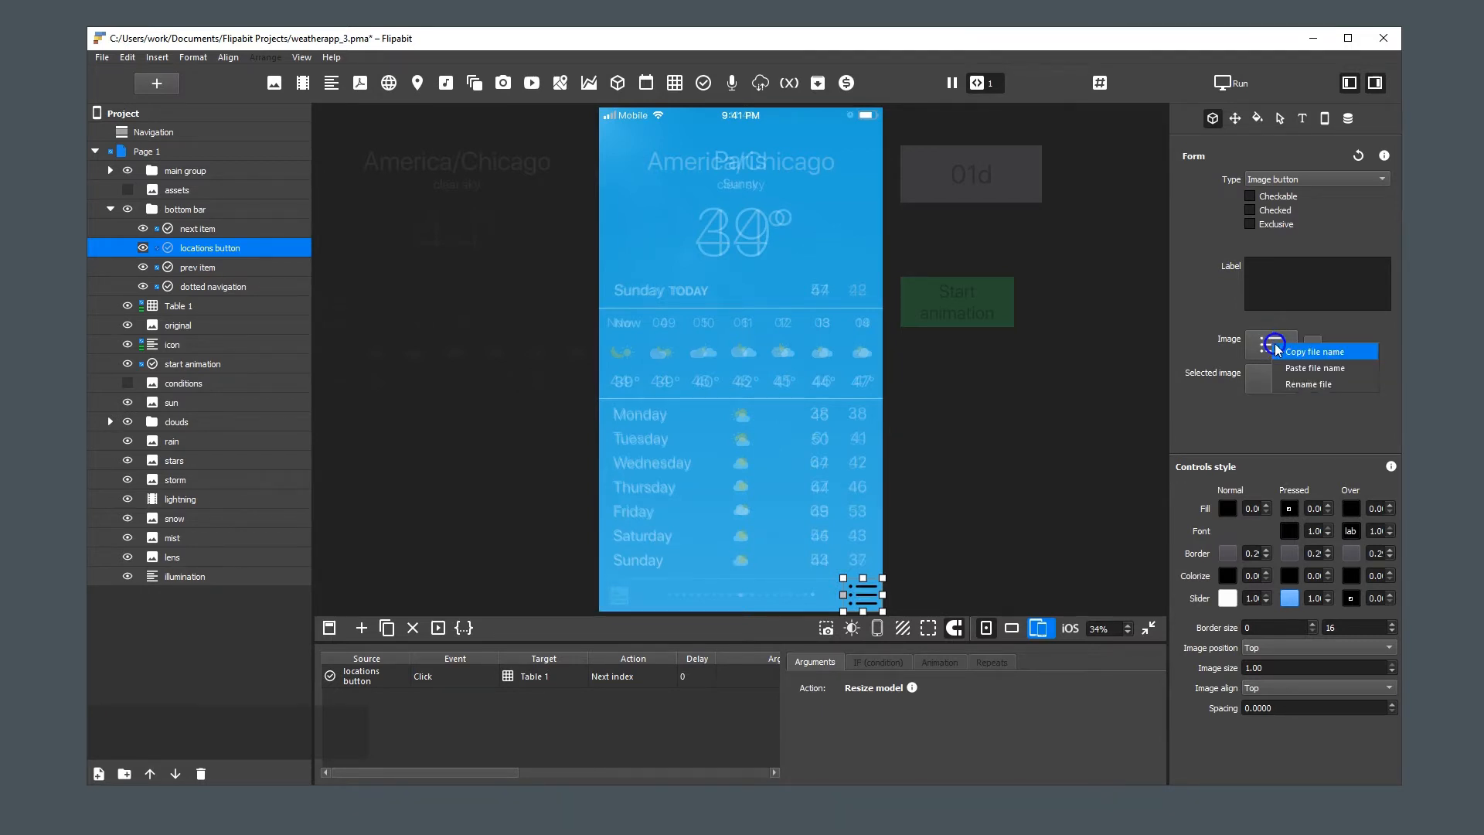
left_click(1291, 346)
right_click(1262, 376)
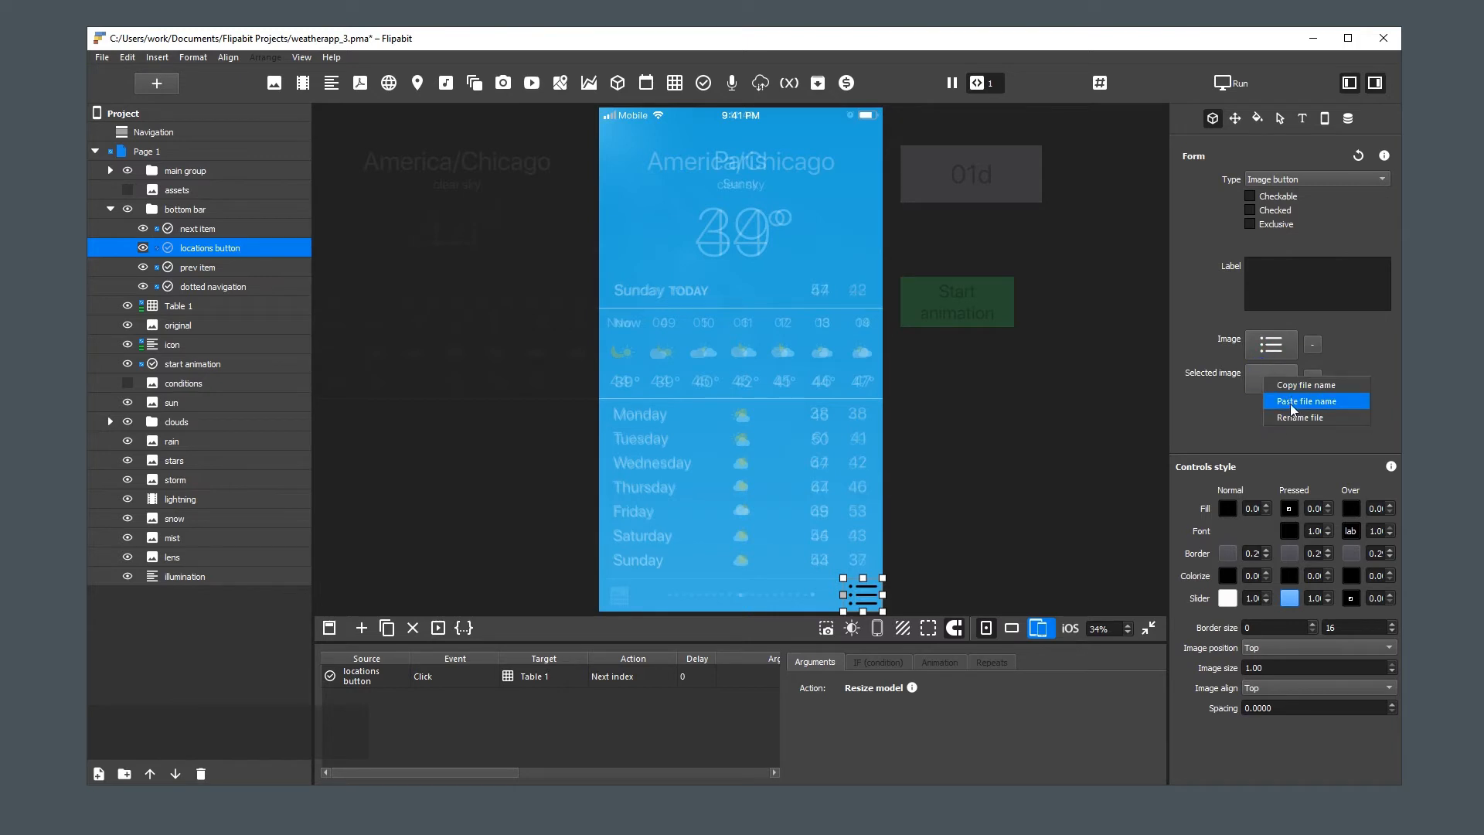
left_click(1298, 401)
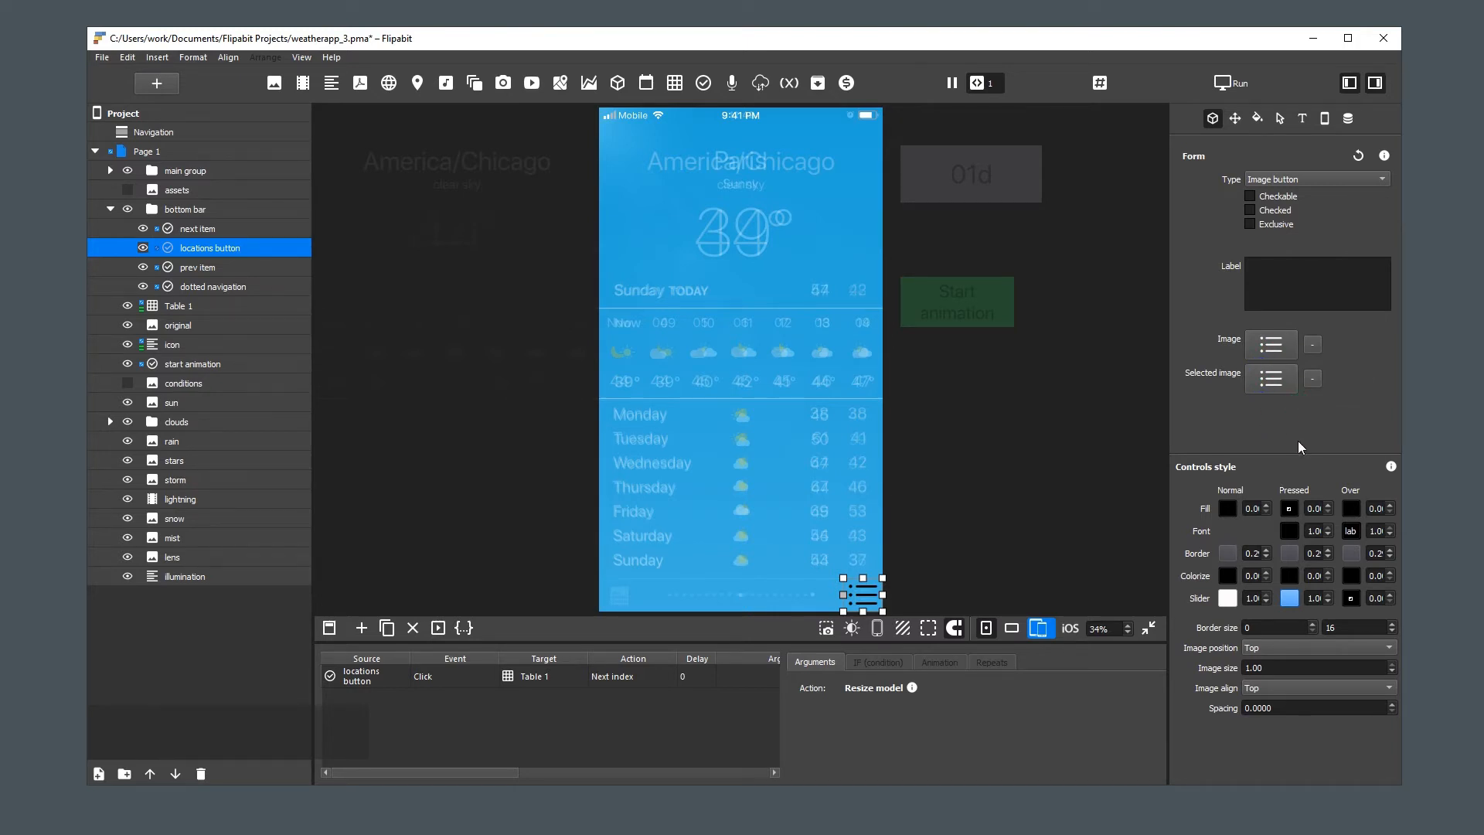
Set the locations button's spacing to .03 to shrink its list icon
double_click(1272, 708)
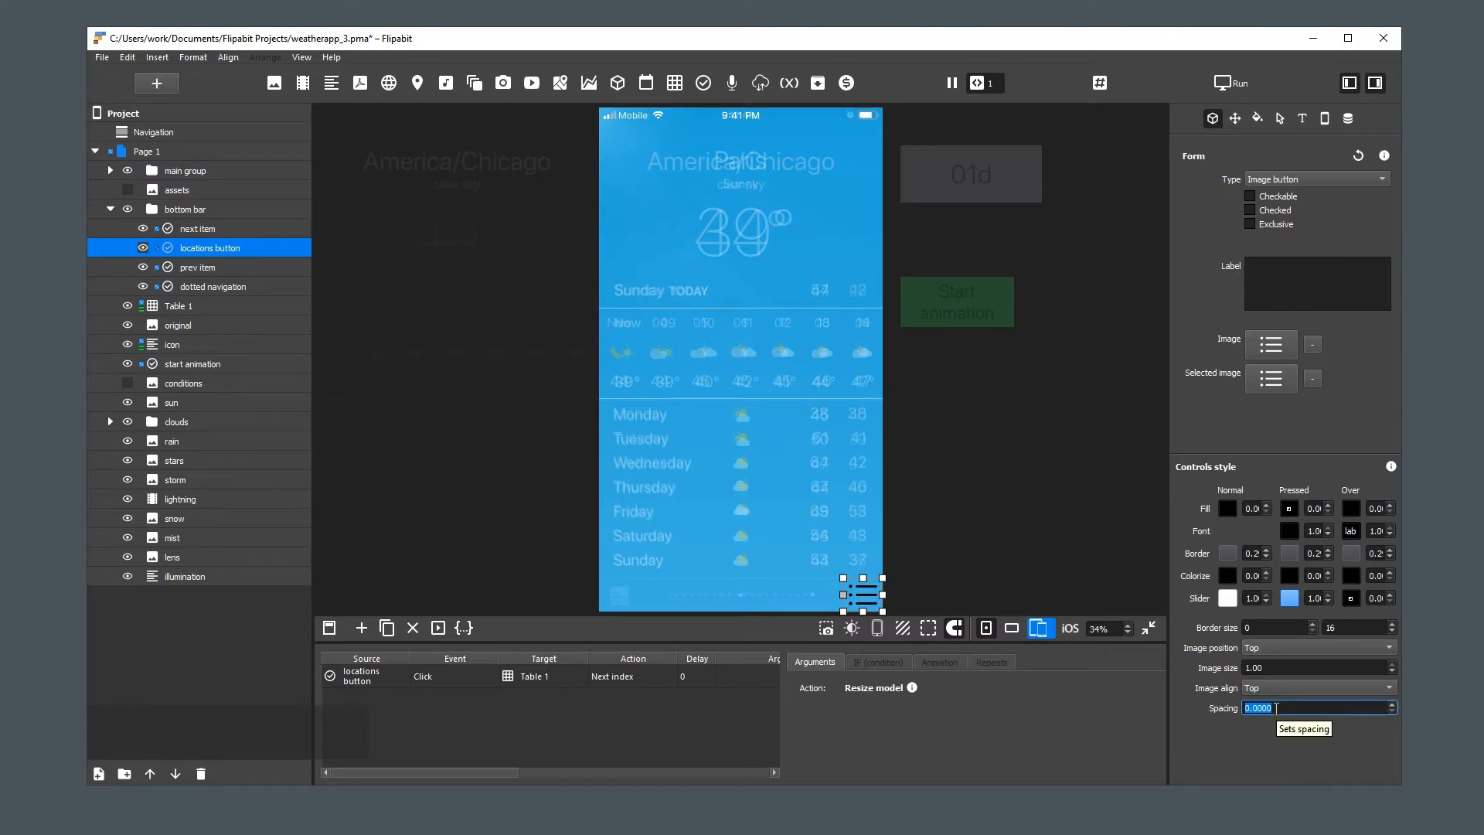
type(".03")
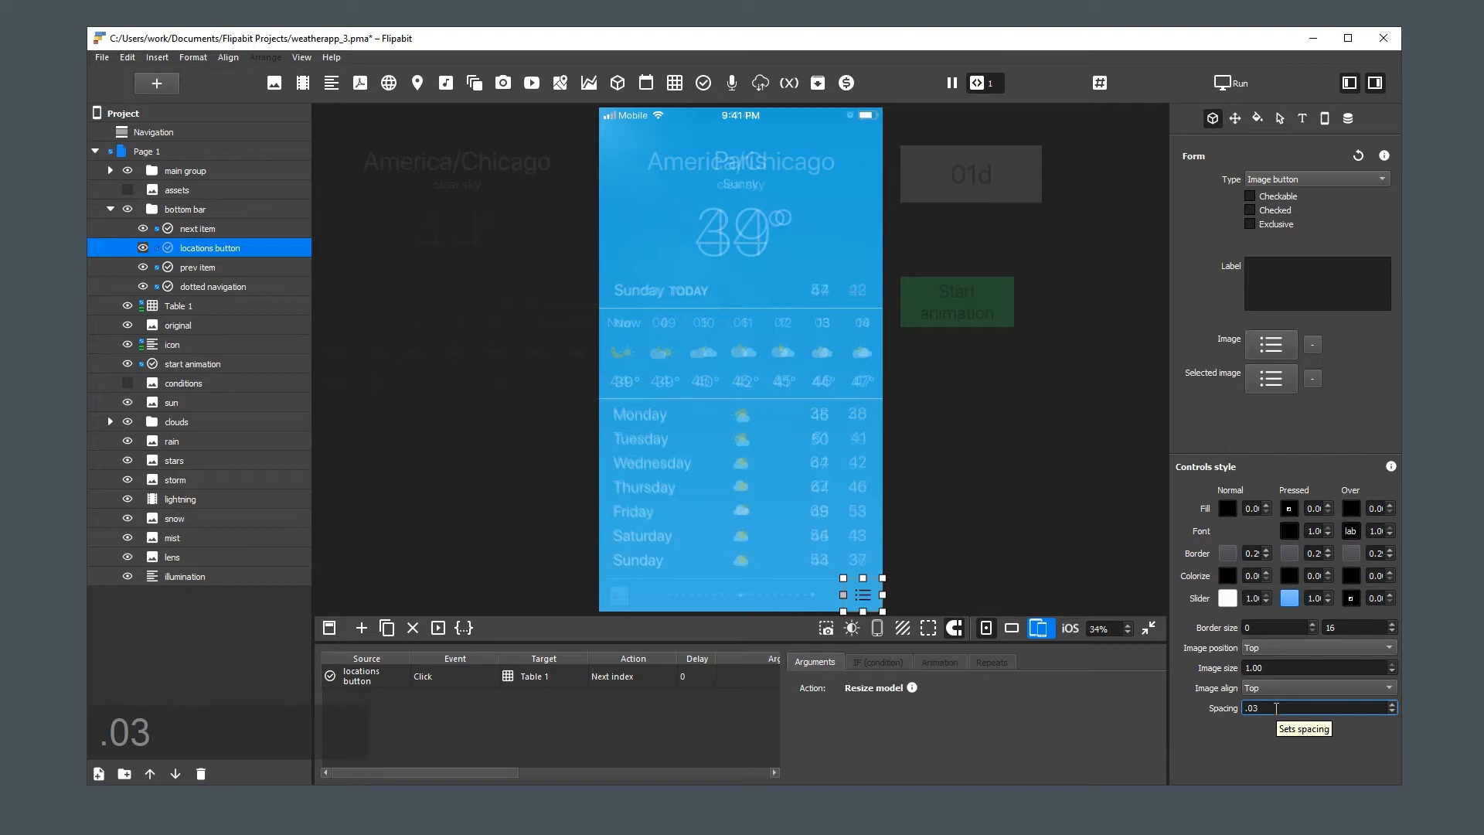
left_click(1101, 576)
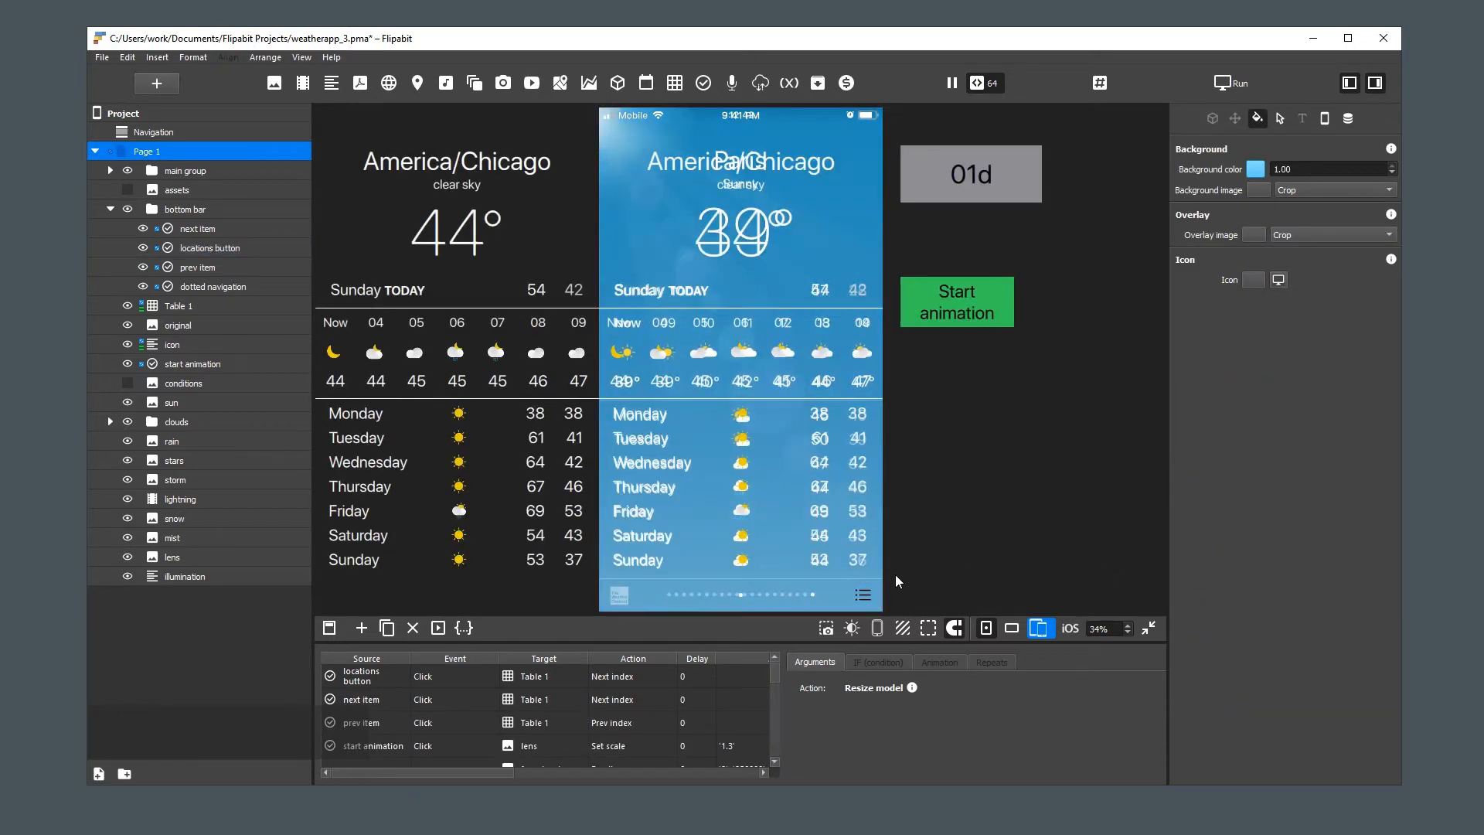
Set the locations button's font color to White
left_click(864, 596)
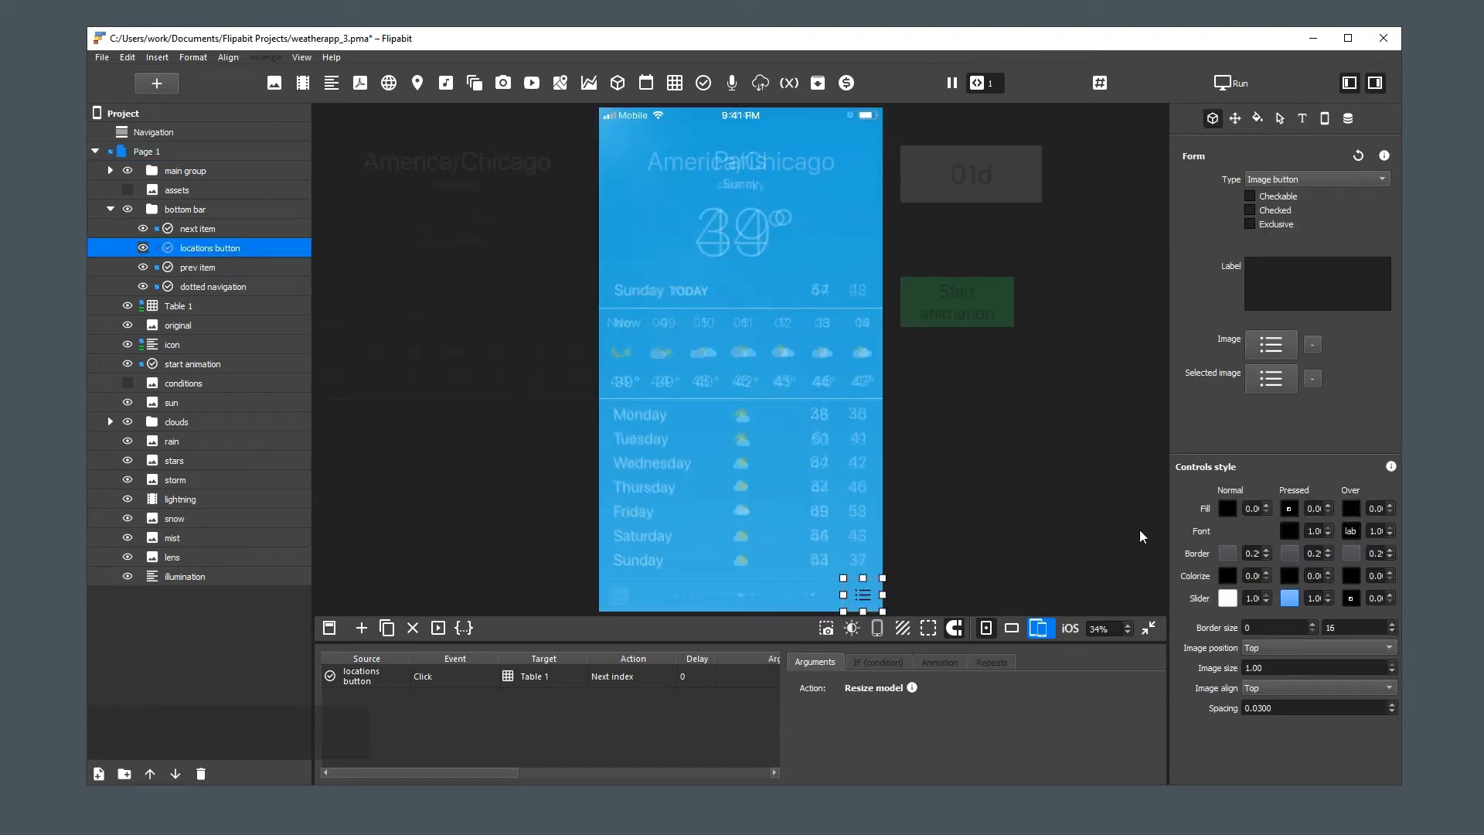
left_click(1303, 117)
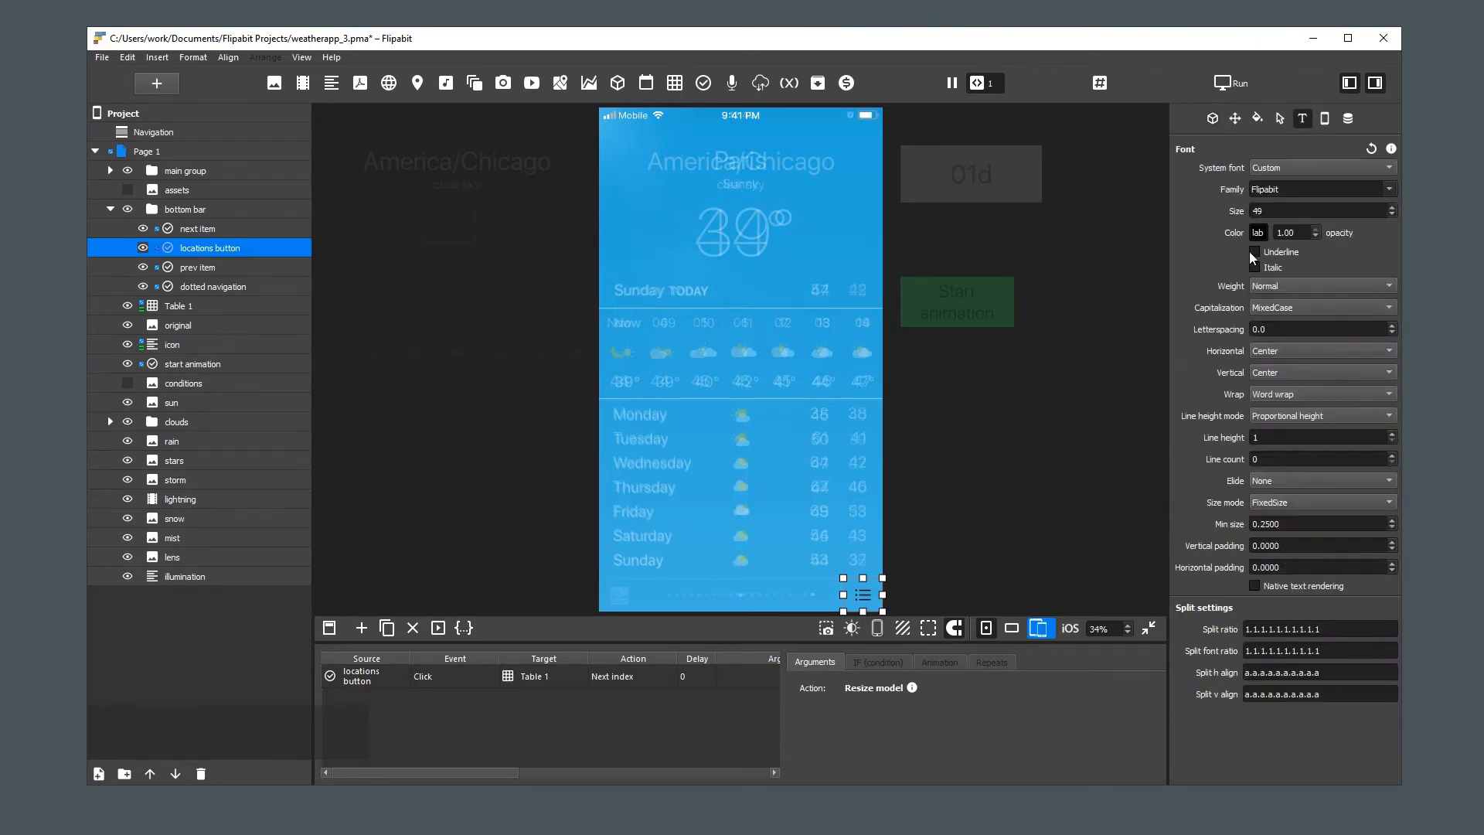
left_click(1258, 233)
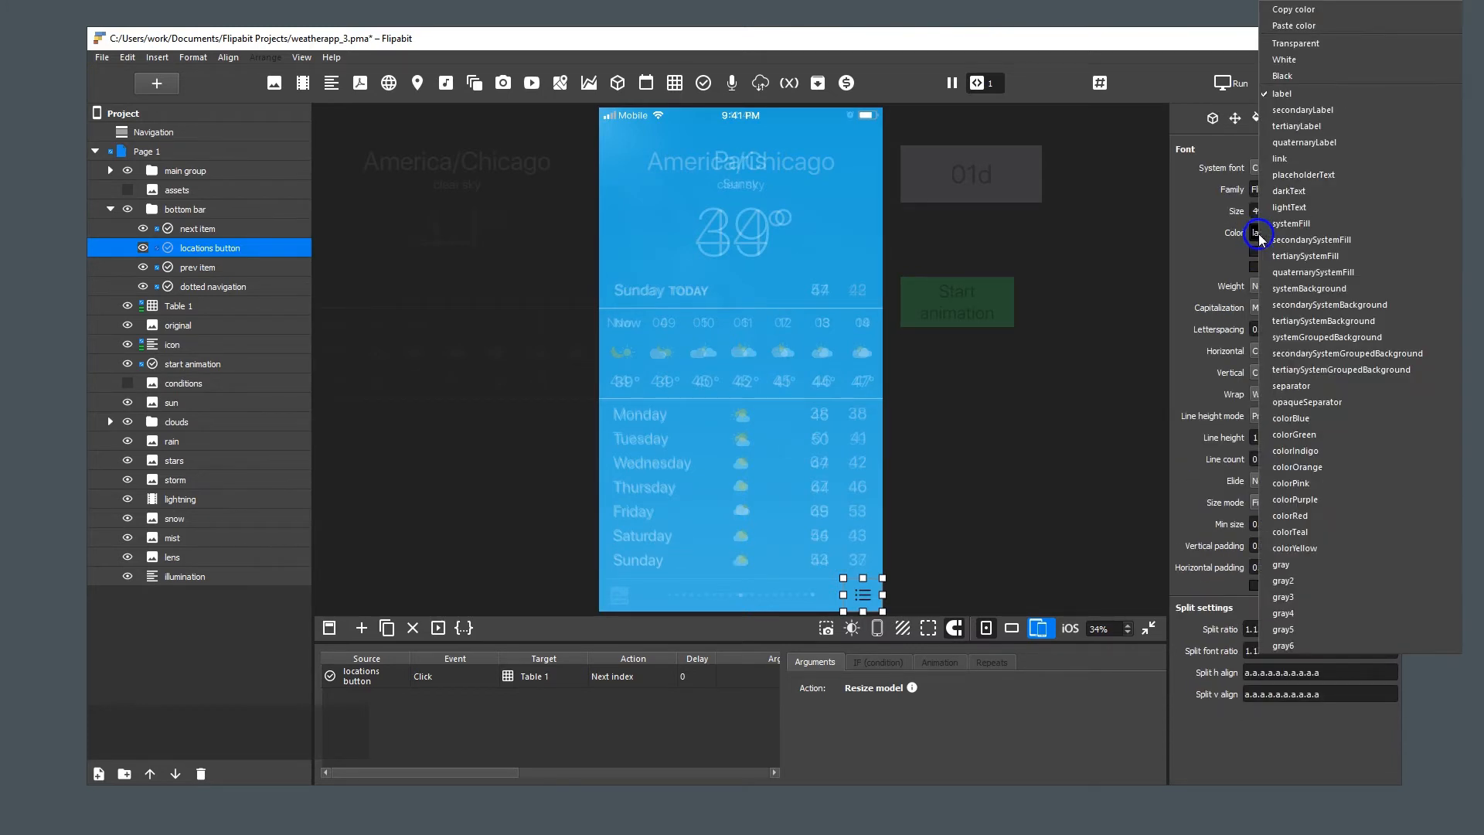
left_click(1294, 65)
Set the locations button's pressed font color to gray3 in the controls style
left_click(1212, 119)
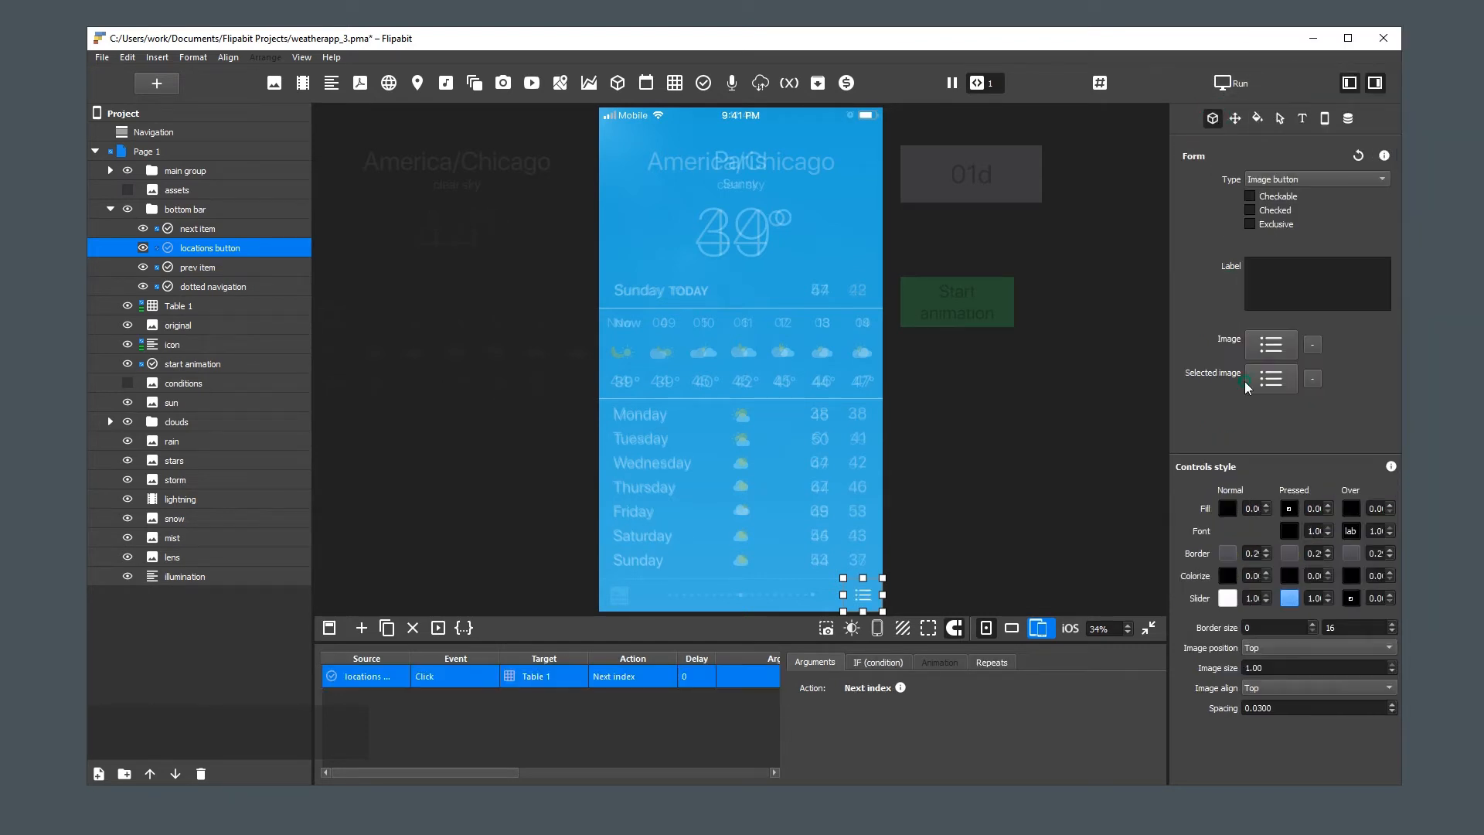
left_click(1288, 530)
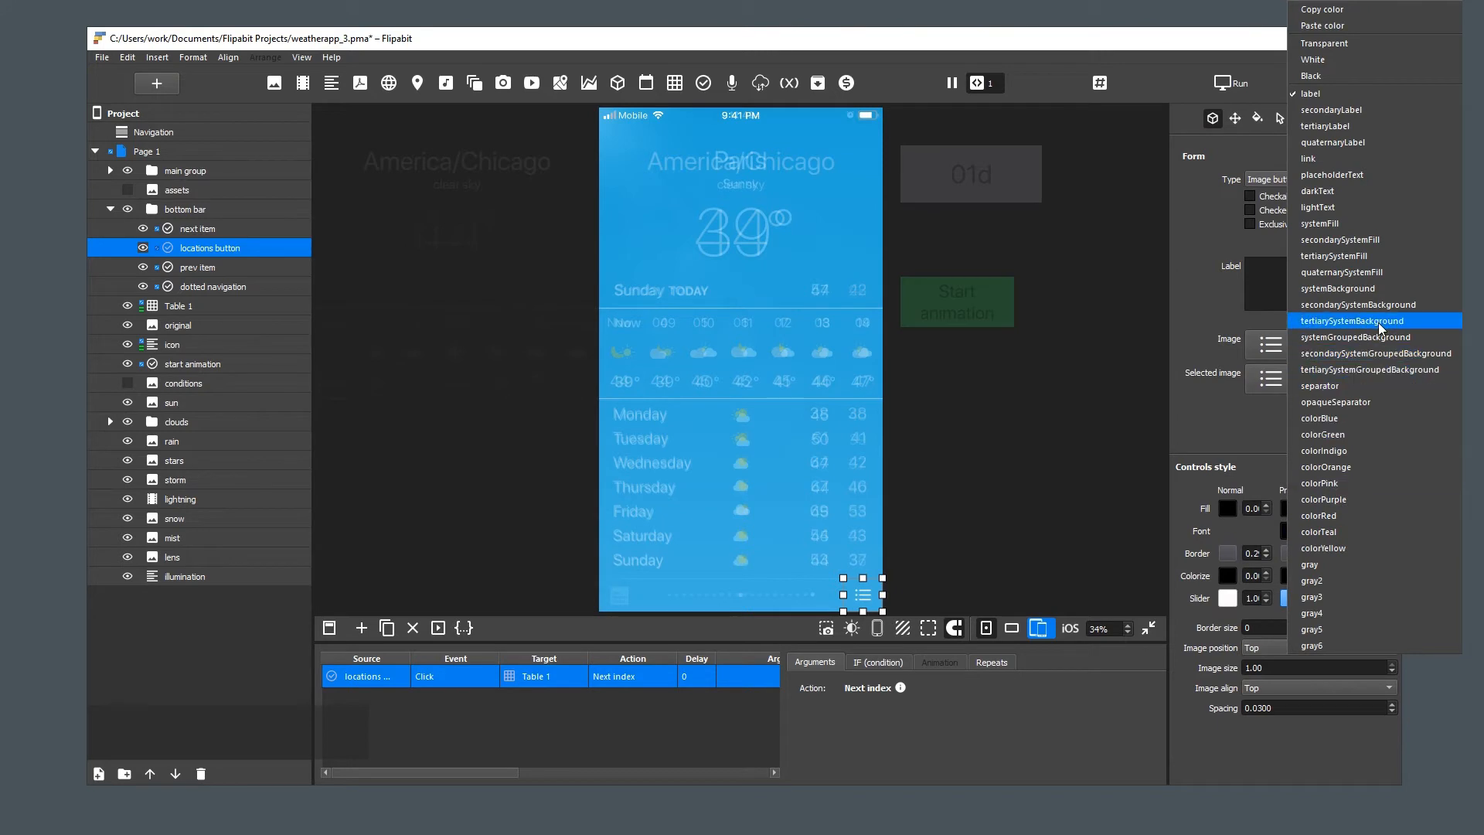
left_click(1351, 595)
left_click(1075, 582)
Test the list icon button's pressed appearance and action in the page preview
left_click(867, 595)
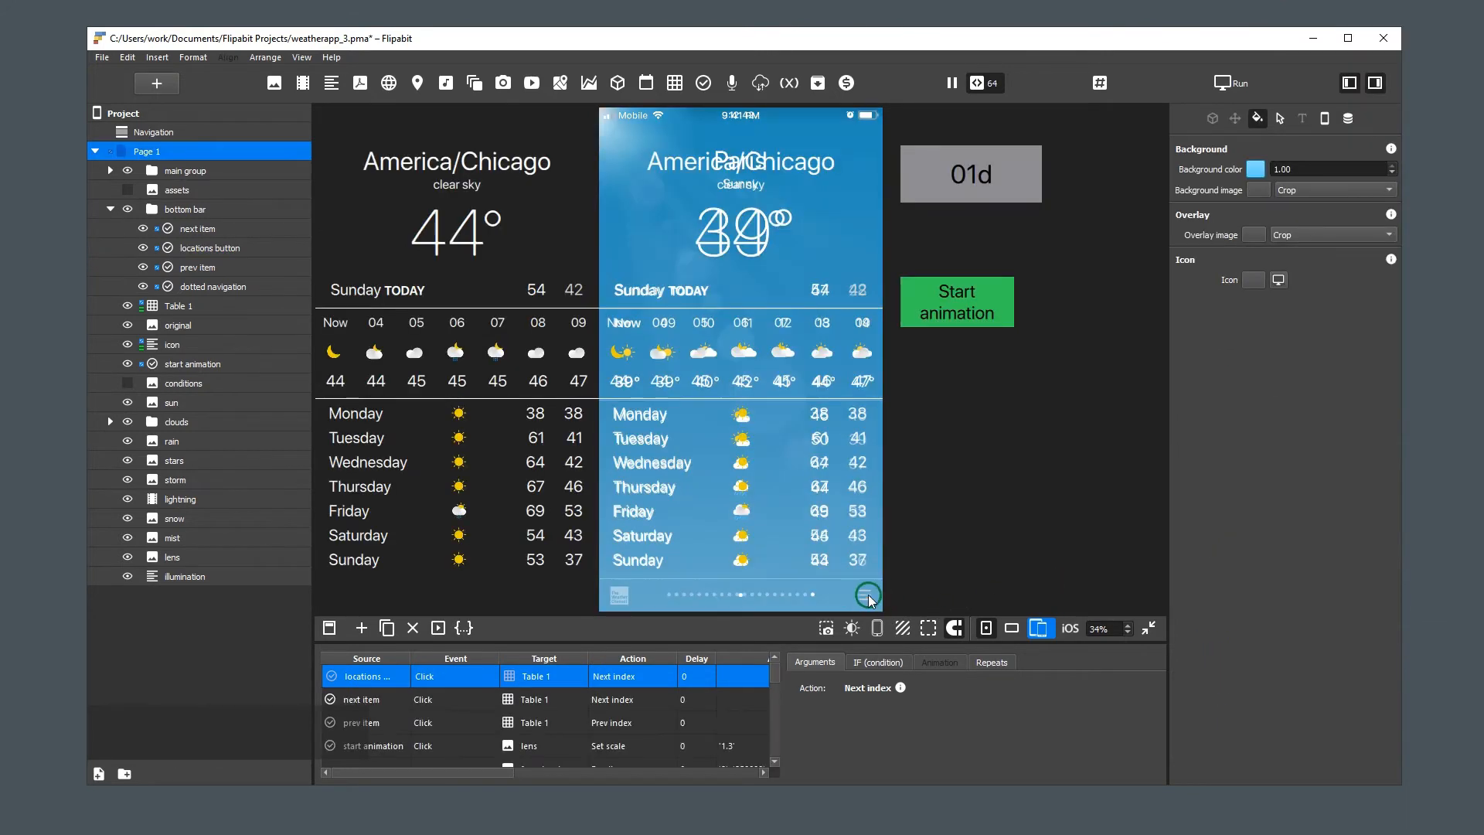
left_click(858, 595)
left_click(863, 596)
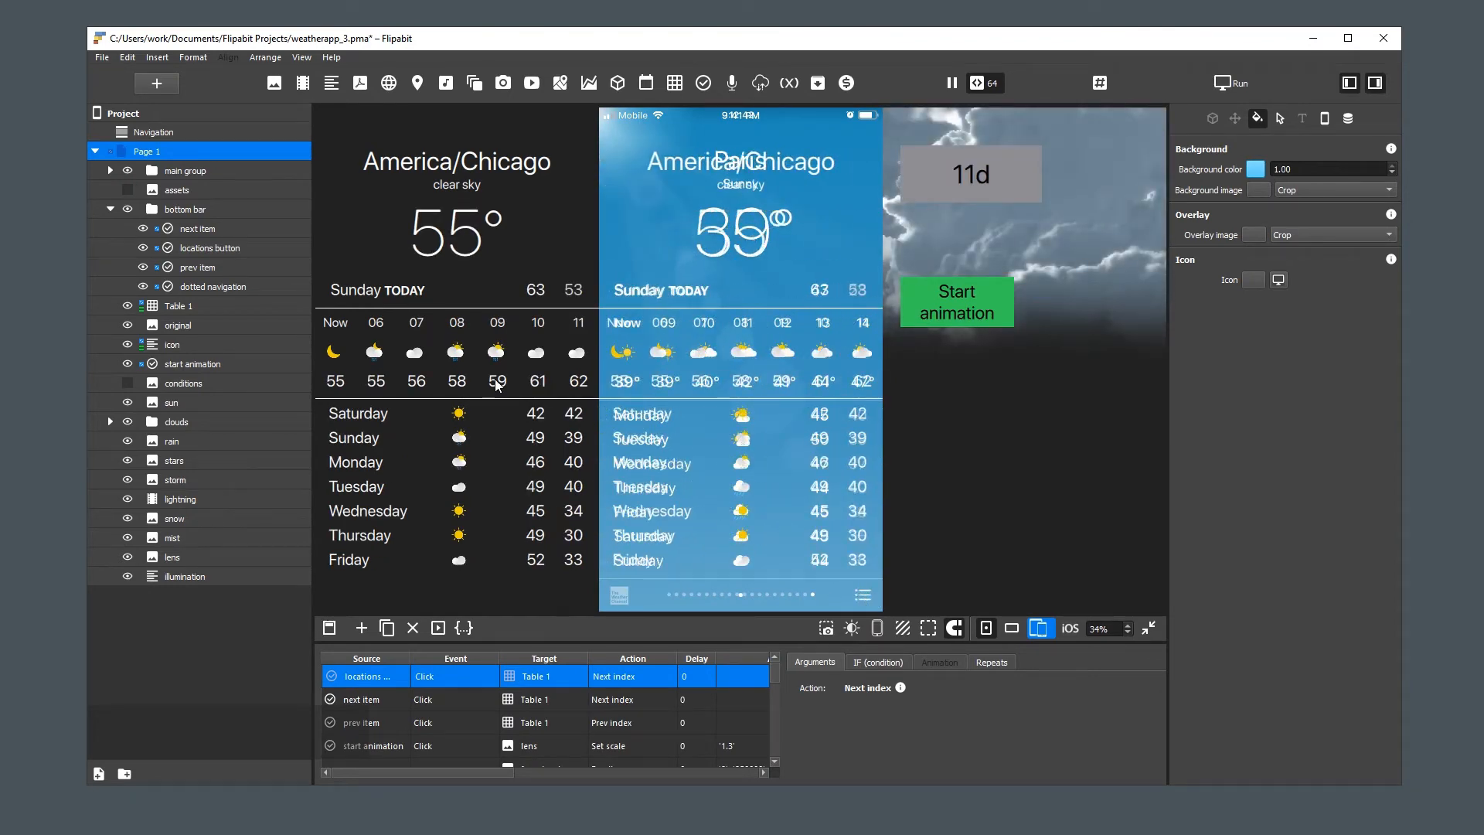
Delete the Next index action that the locations button inherited from the next item button
left_click(212, 248)
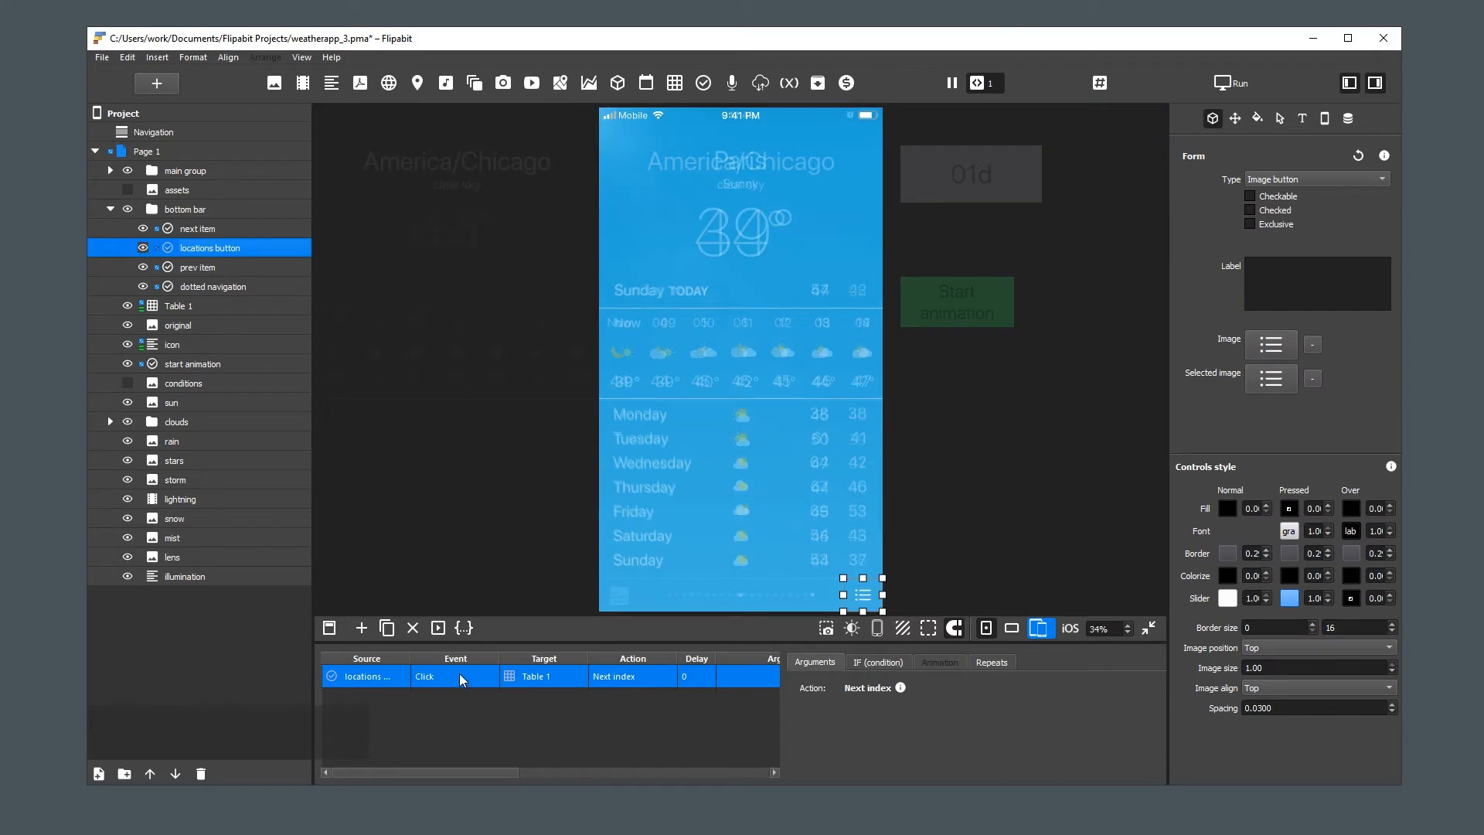
left_click(461, 675)
left_click(412, 628)
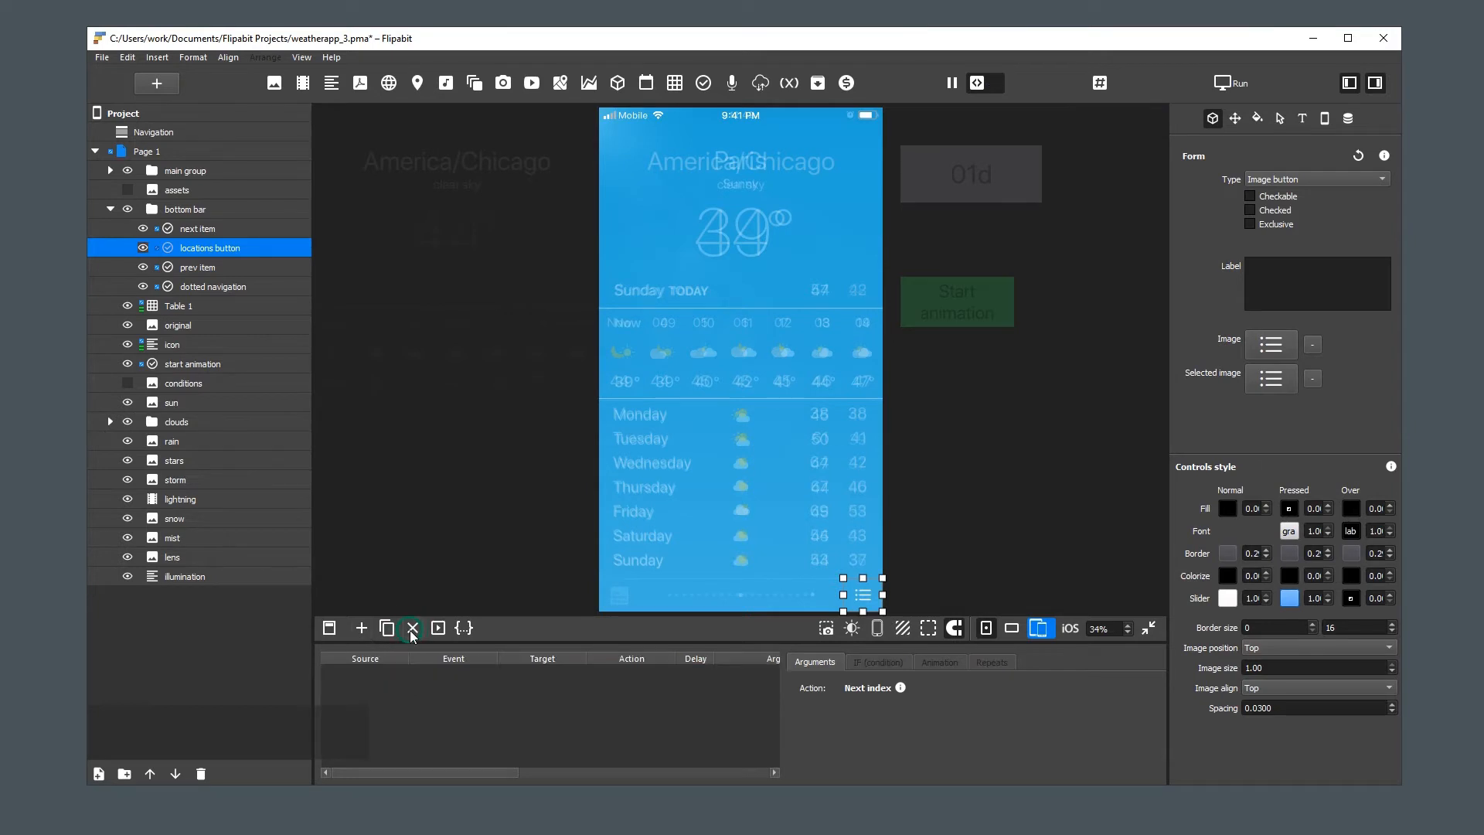
Add a new page to the project and name it "Locations"
left_click(196, 622)
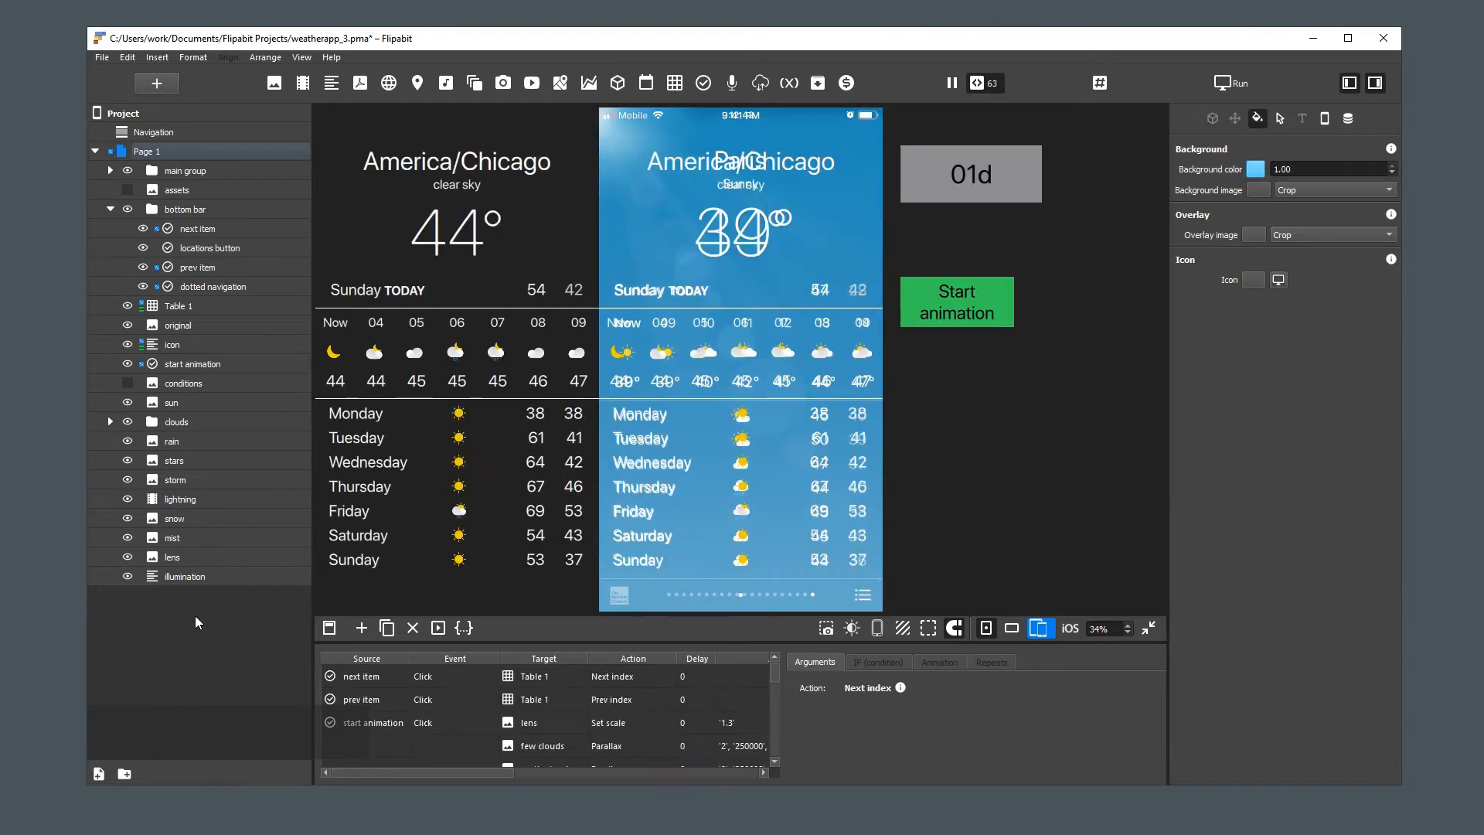
right_click(195, 616)
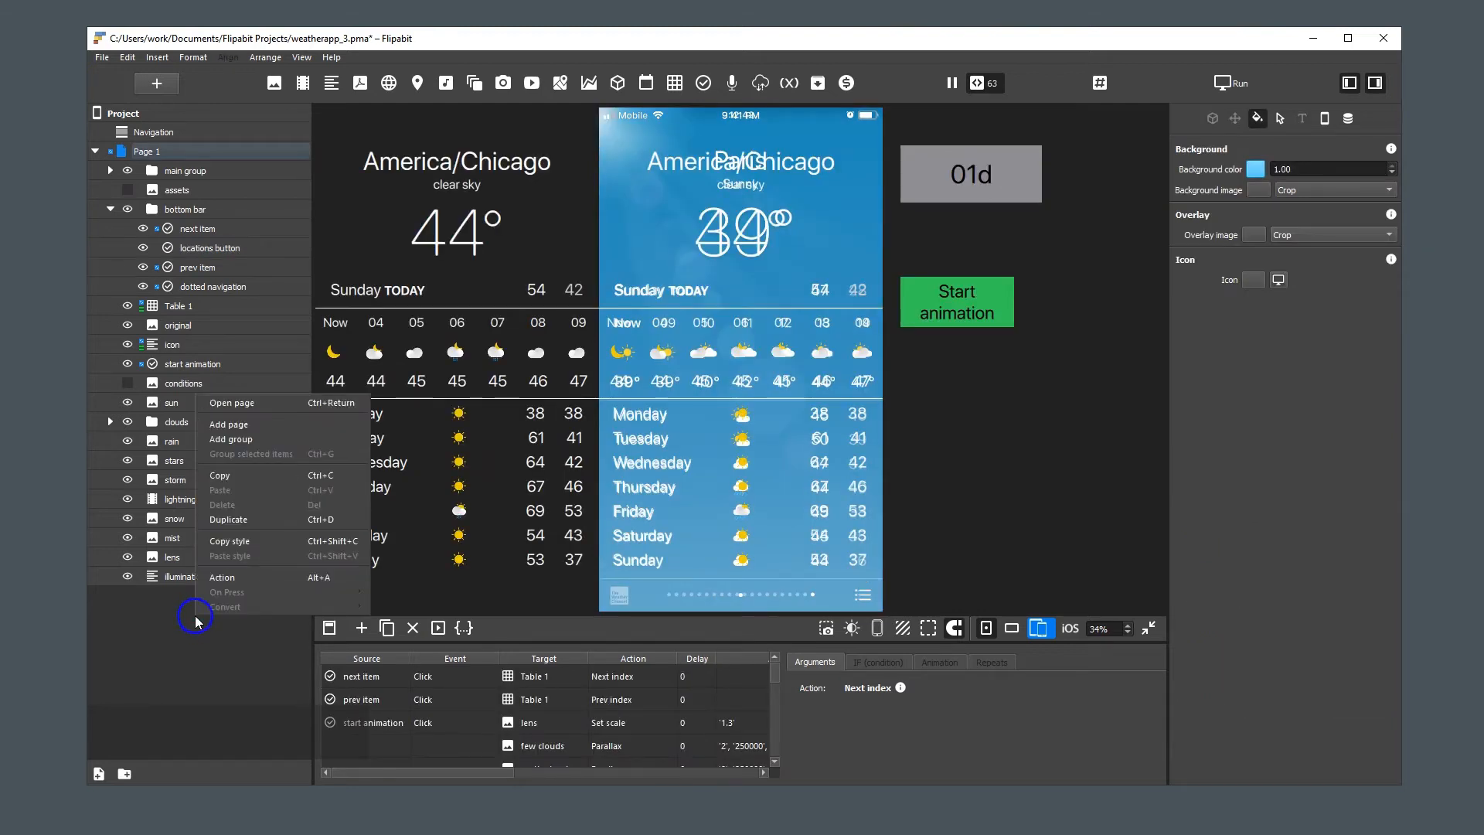
left_click(262, 426)
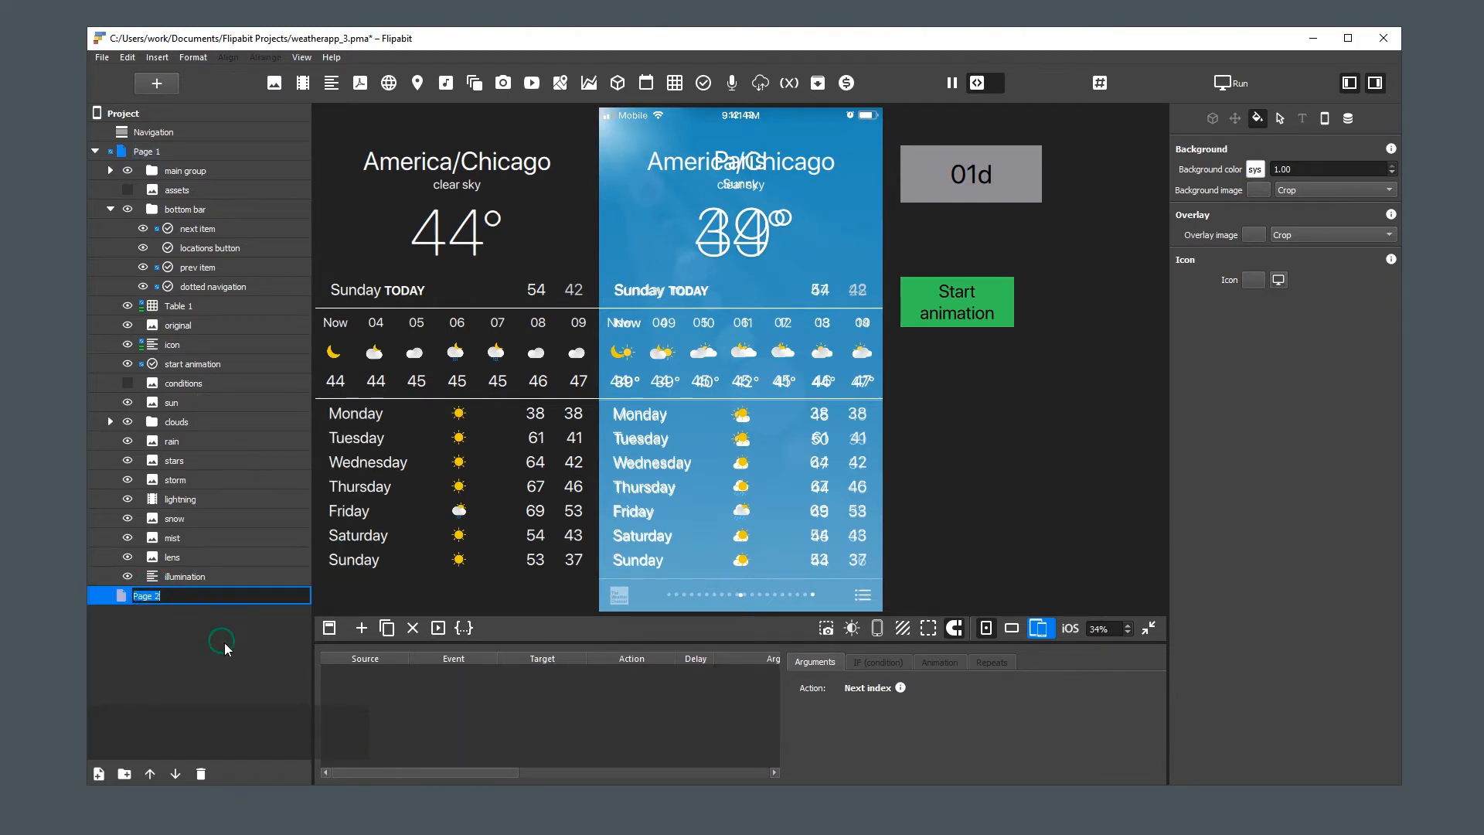
type("Locatio")
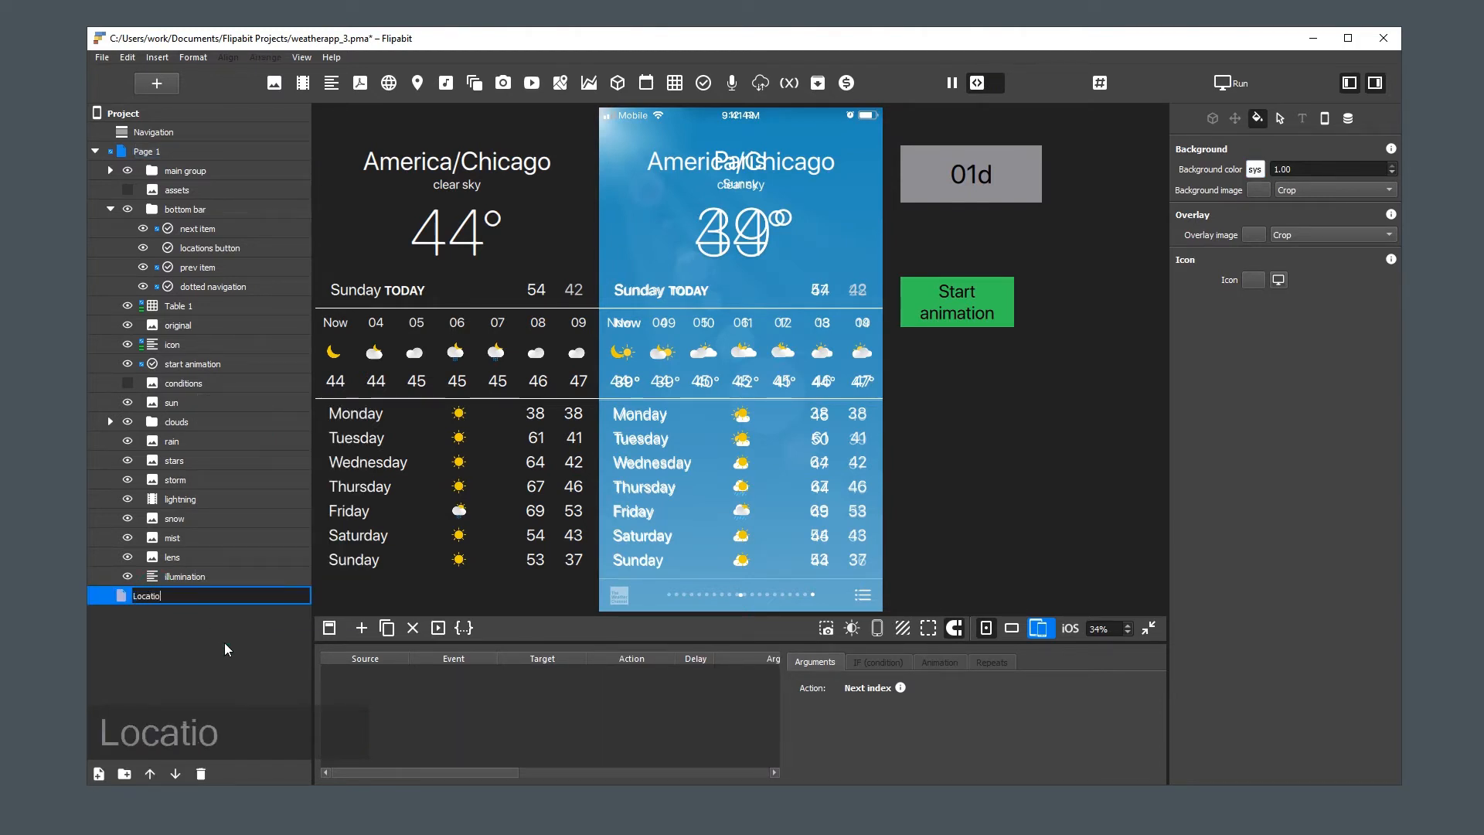
type("ns")
key("Return")
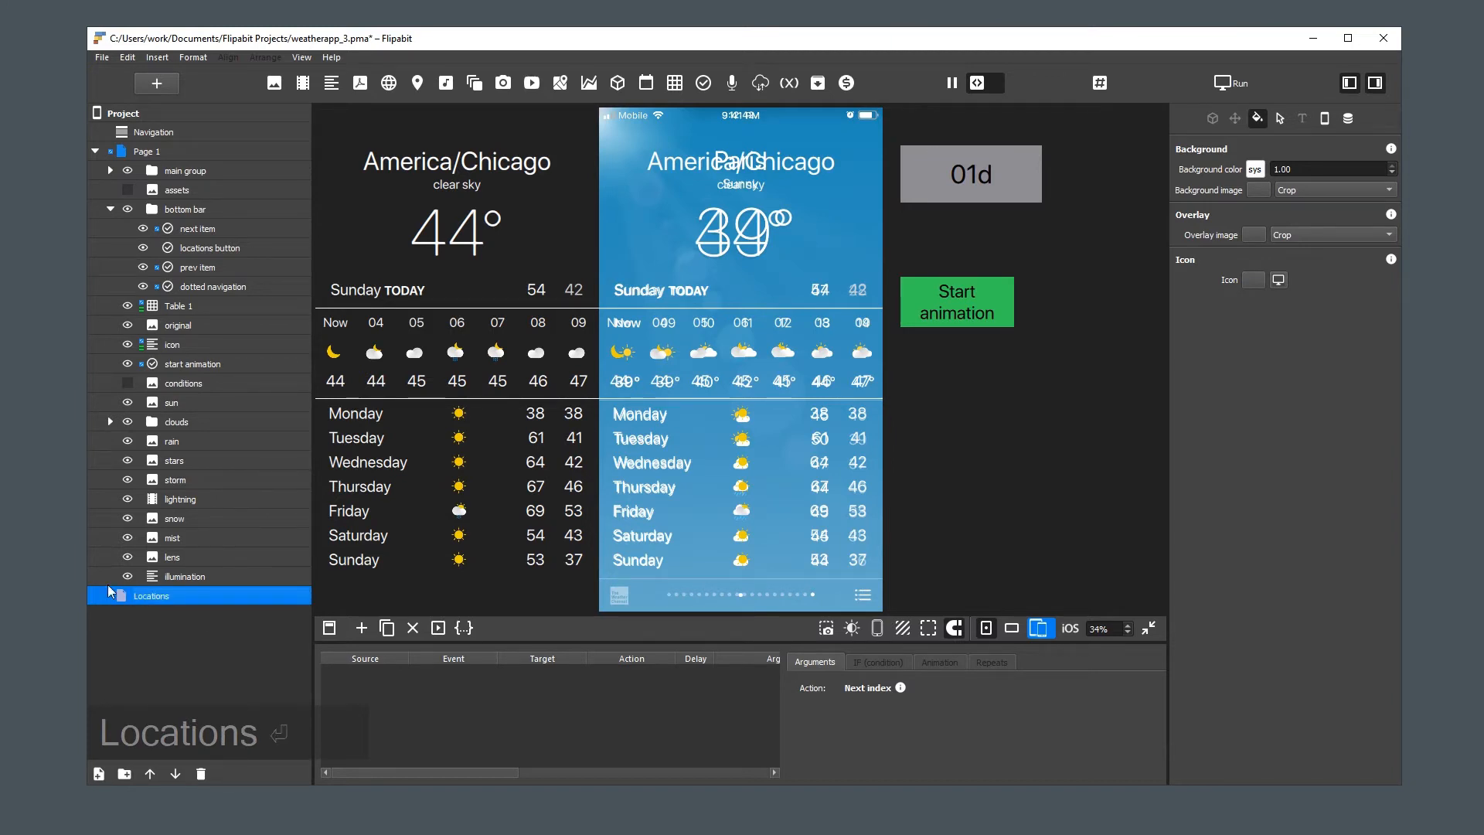
Open the Locations page to view it and return to Page 1
right_click(130, 598)
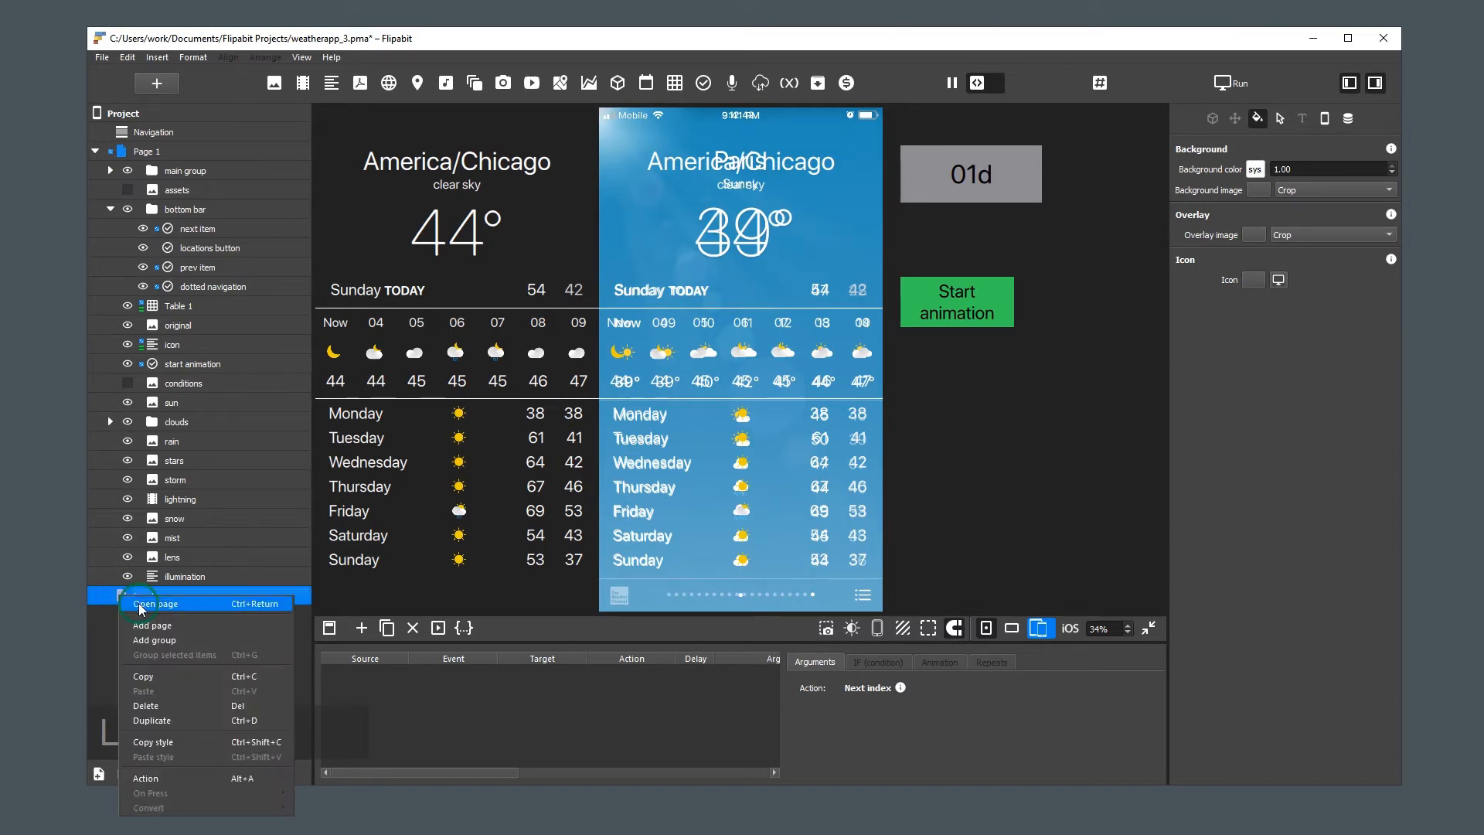
left_click(137, 603)
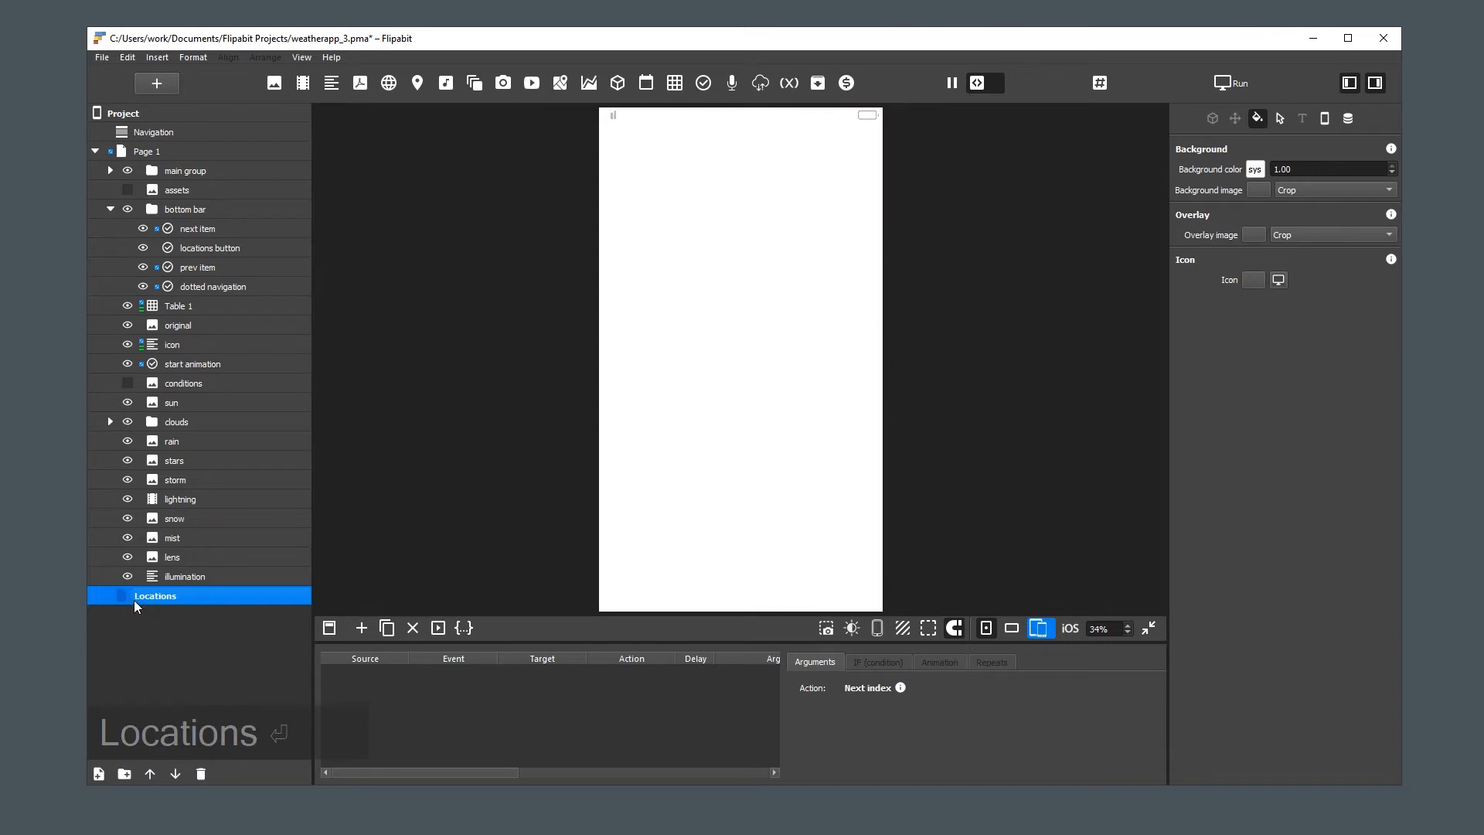
left_click(122, 150)
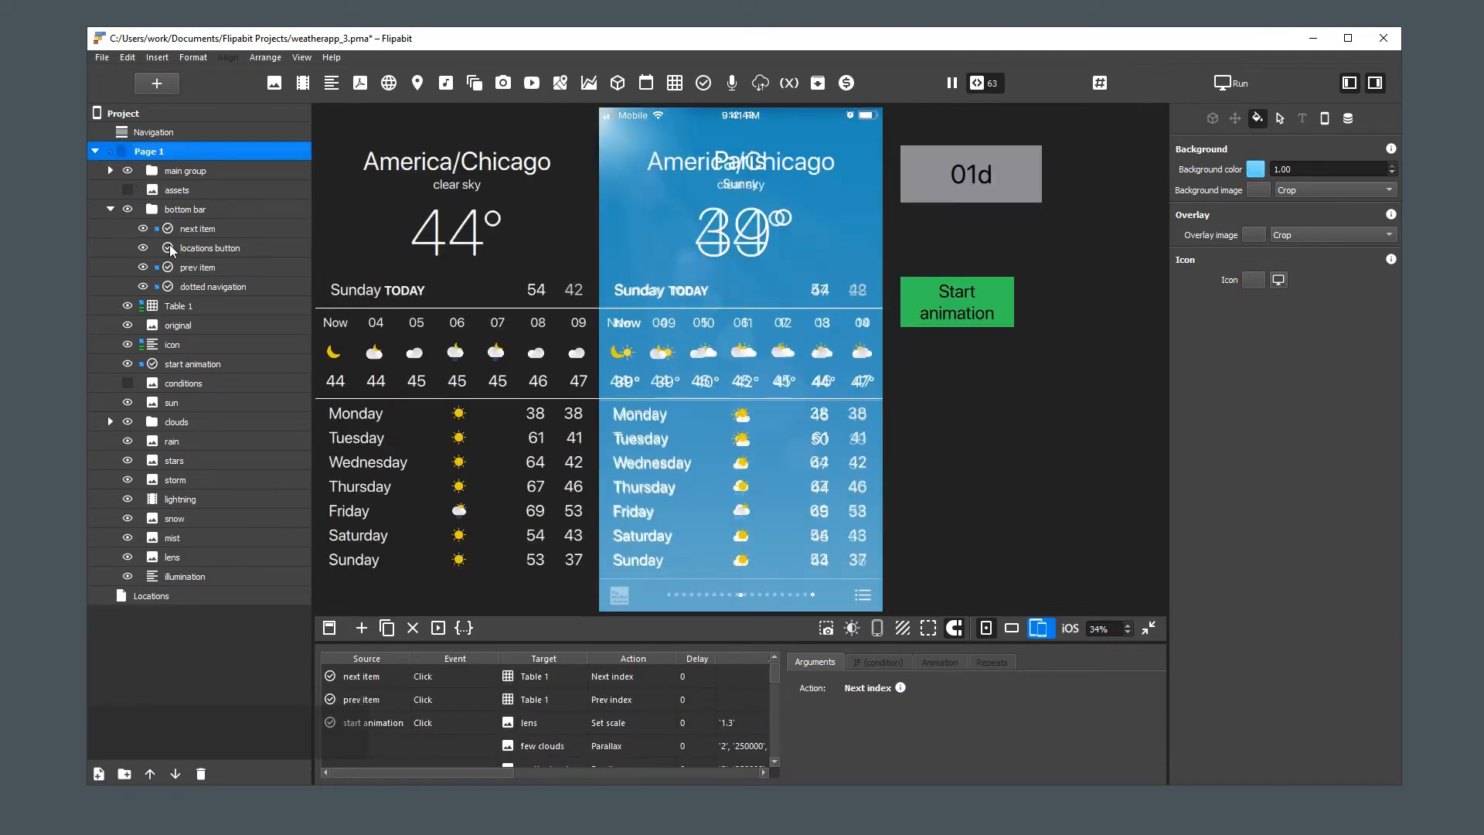
Add an action to the locations button with Click as the event and Project as the target
left_click(862, 594)
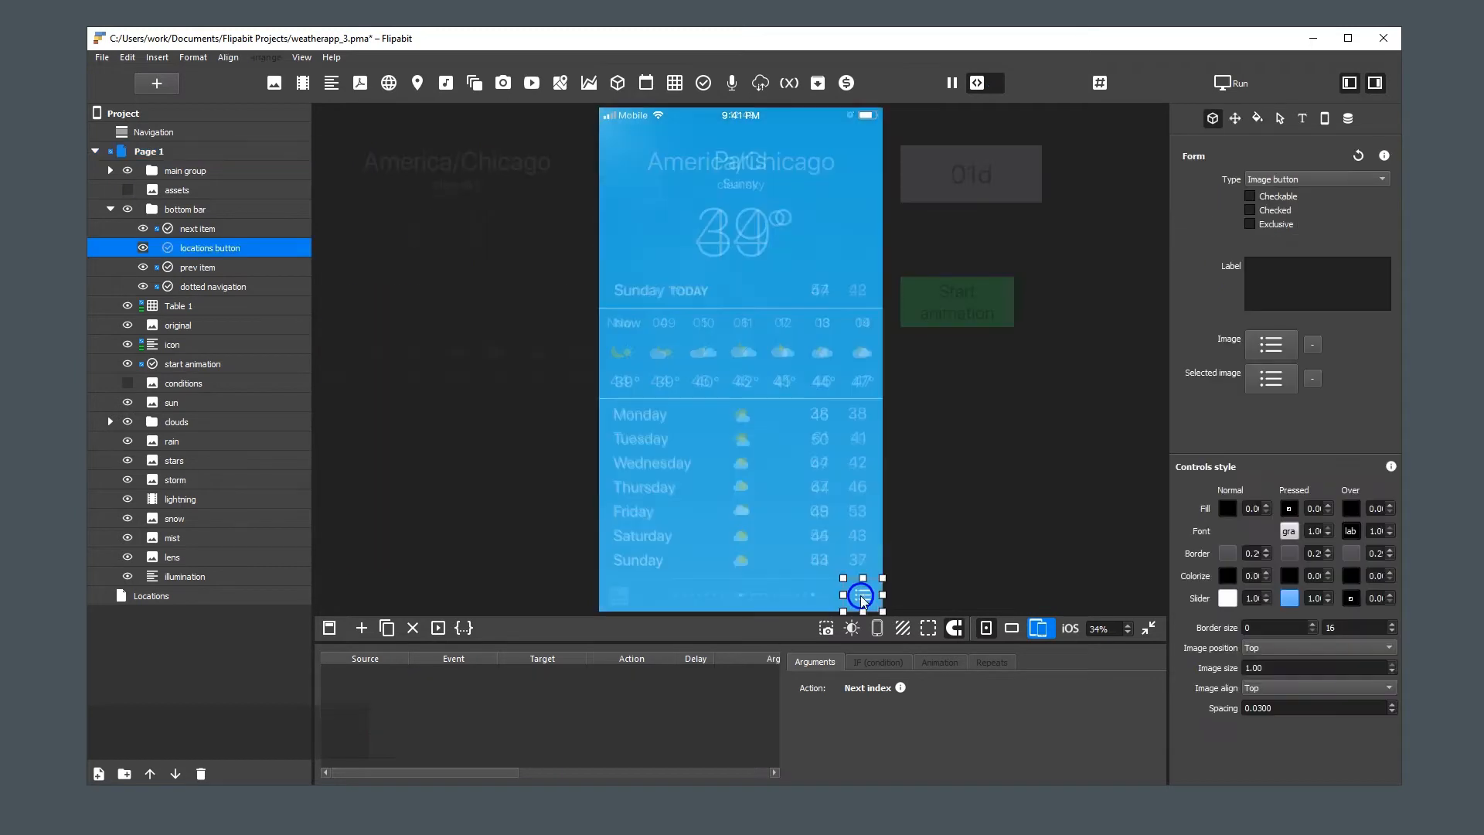
left_click(364, 630)
left_click(453, 675)
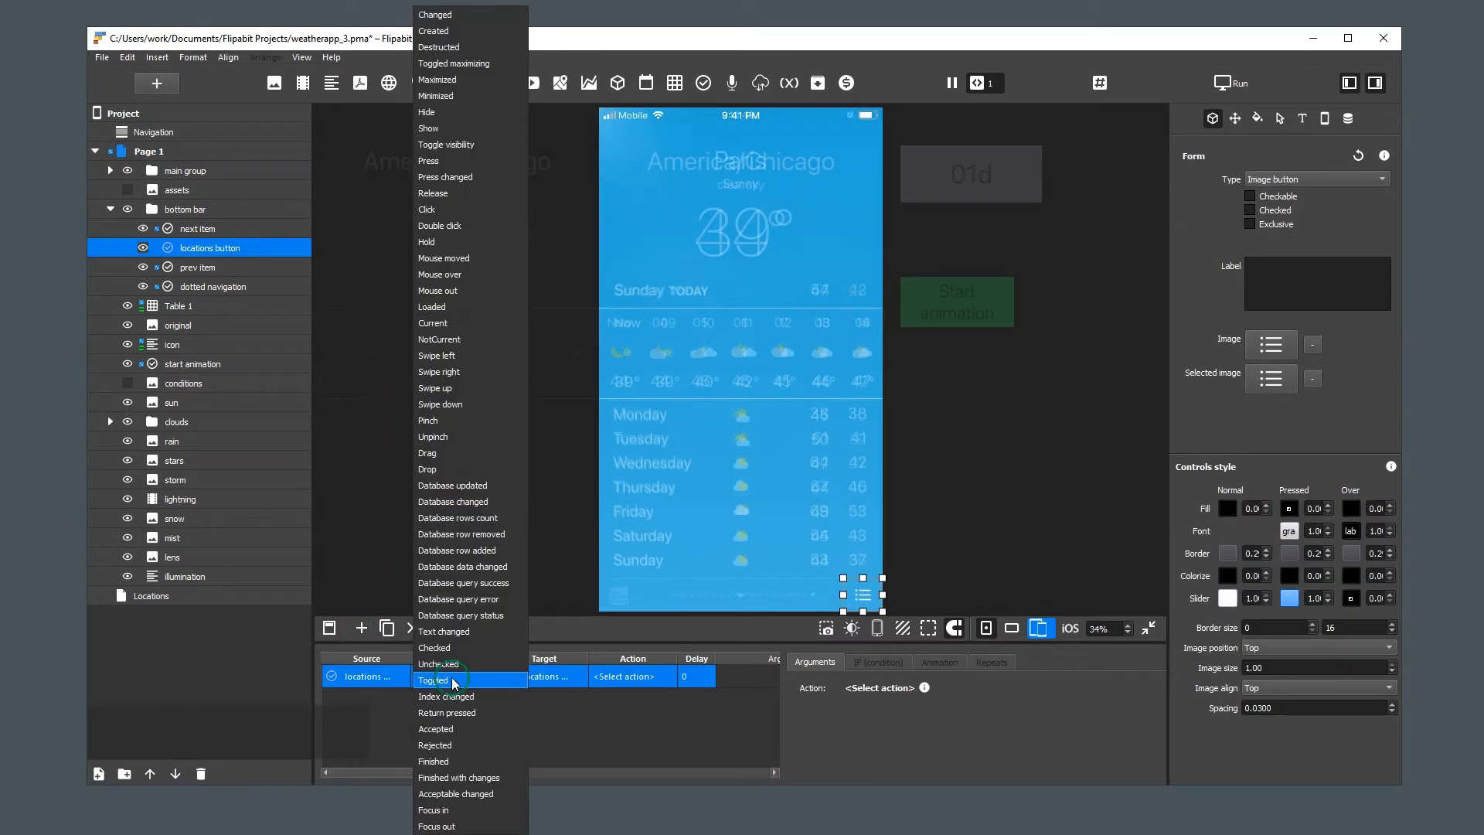
left_click(495, 202)
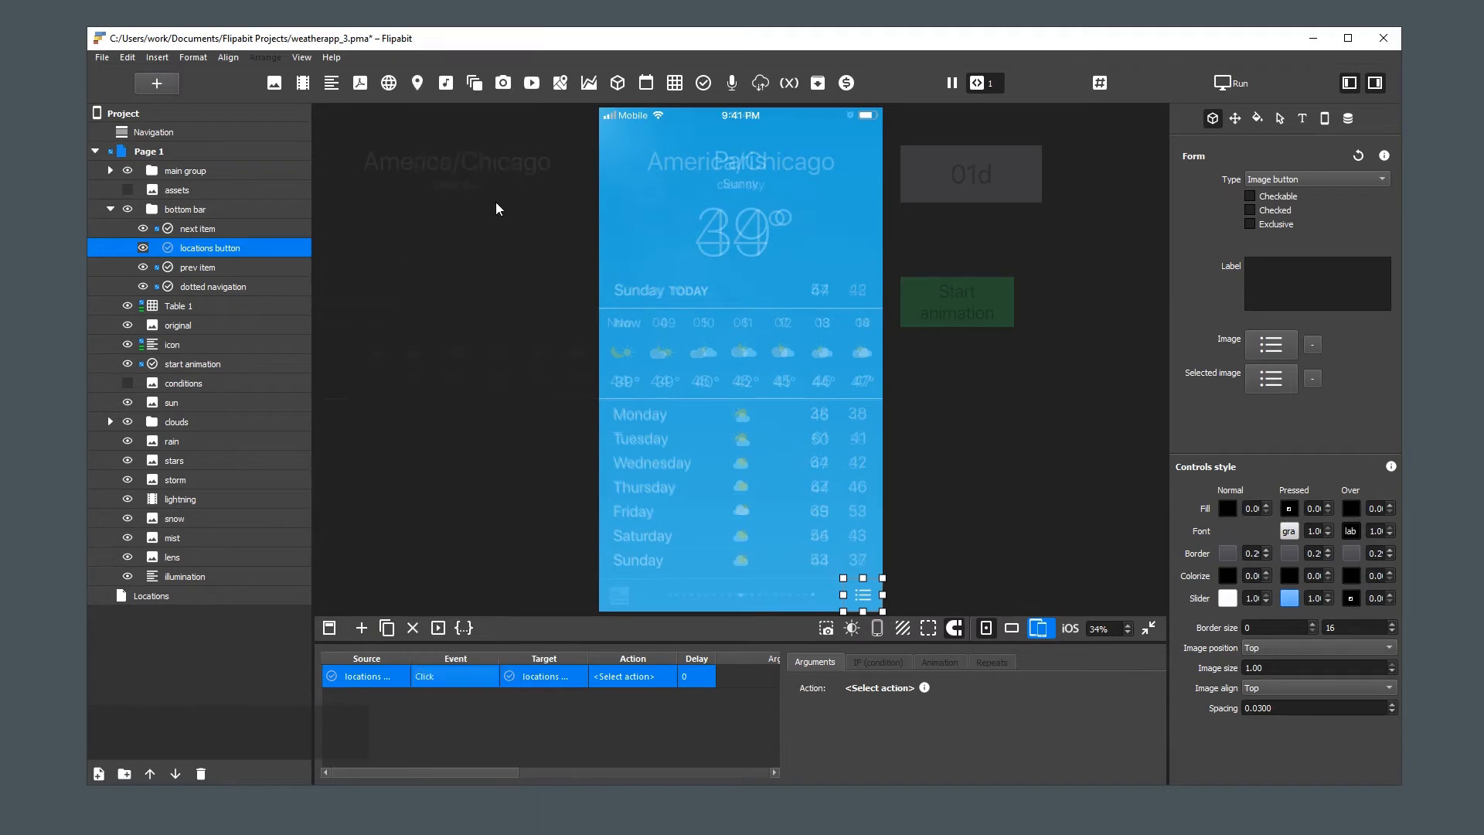
left_click(554, 668)
left_click(585, 685)
Set the locations button's action to Go to page with "3 - Locations" as the page value
left_click(630, 675)
mouse_move(646, 703)
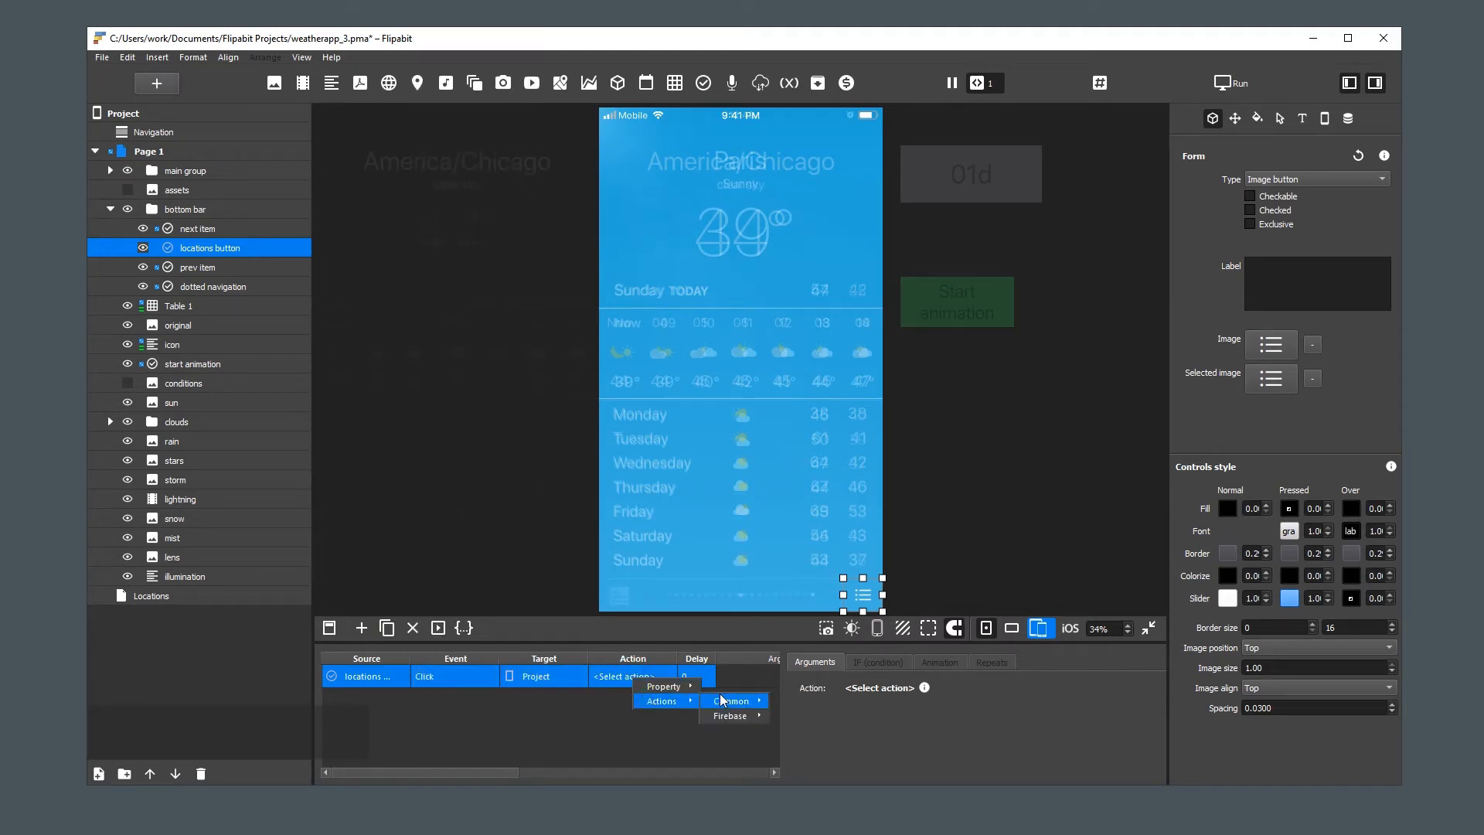
mouse_move(727, 700)
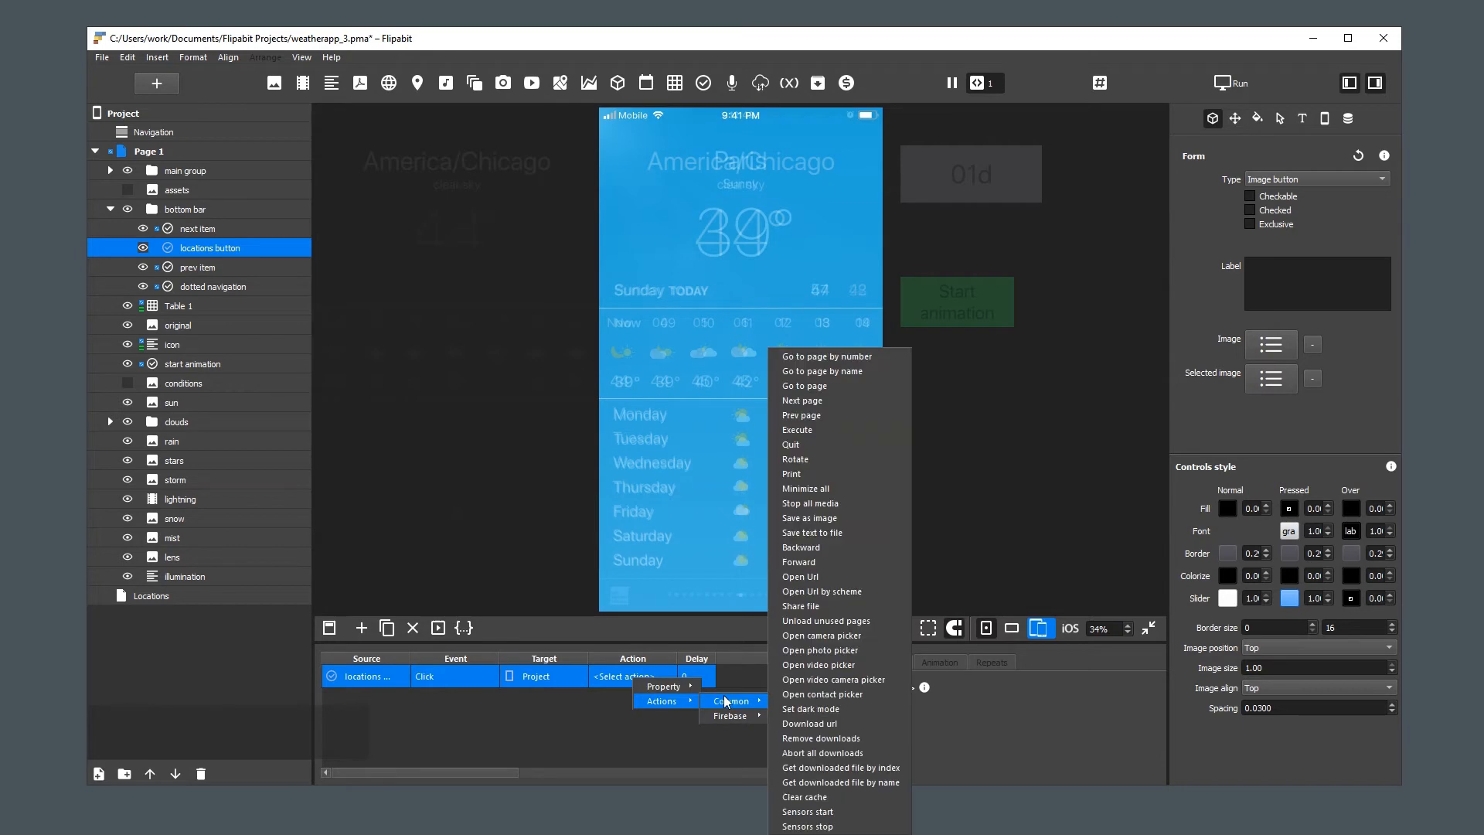
left_click(901, 387)
left_click(882, 752)
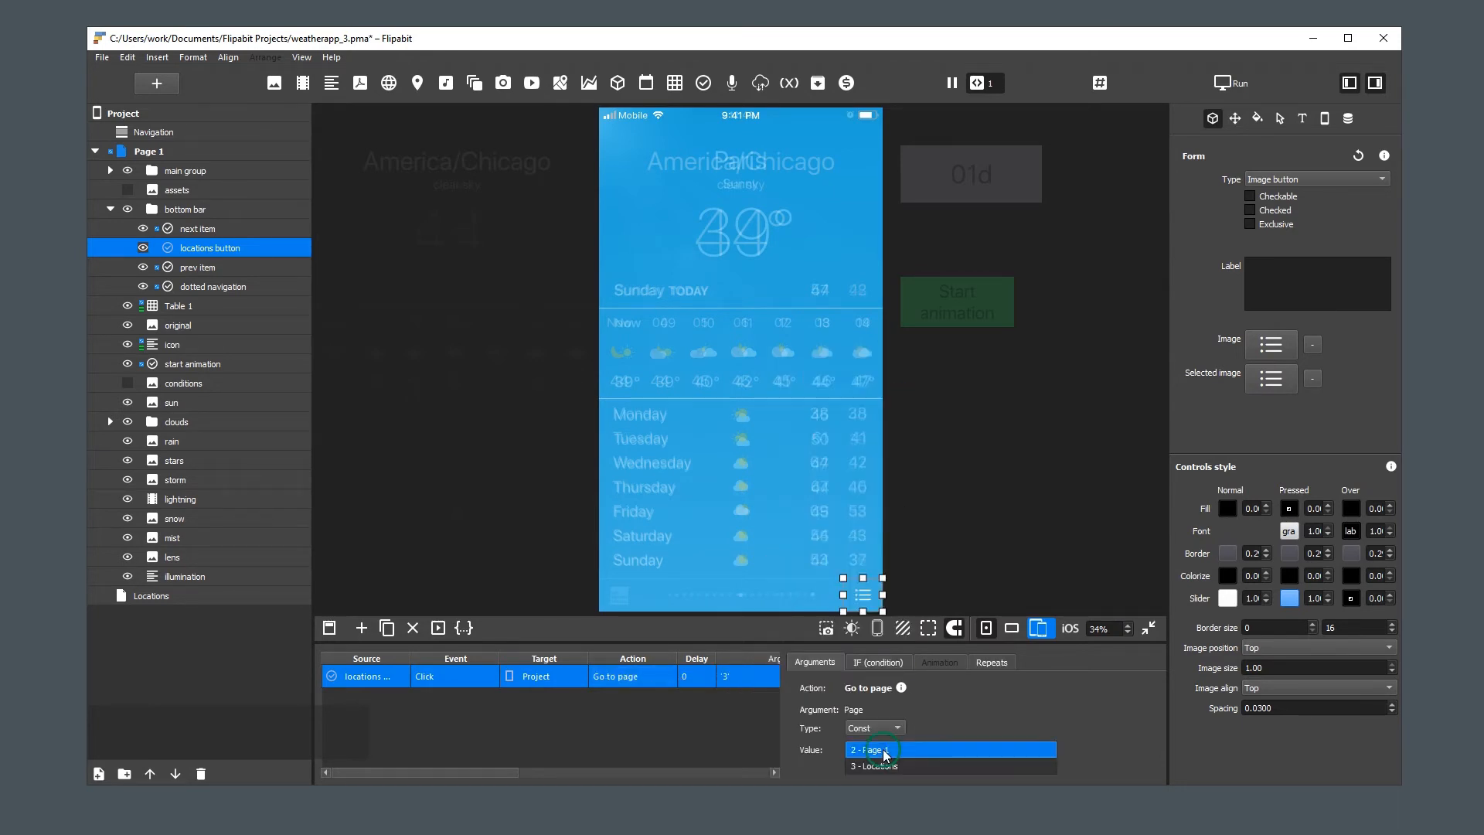
left_click(906, 767)
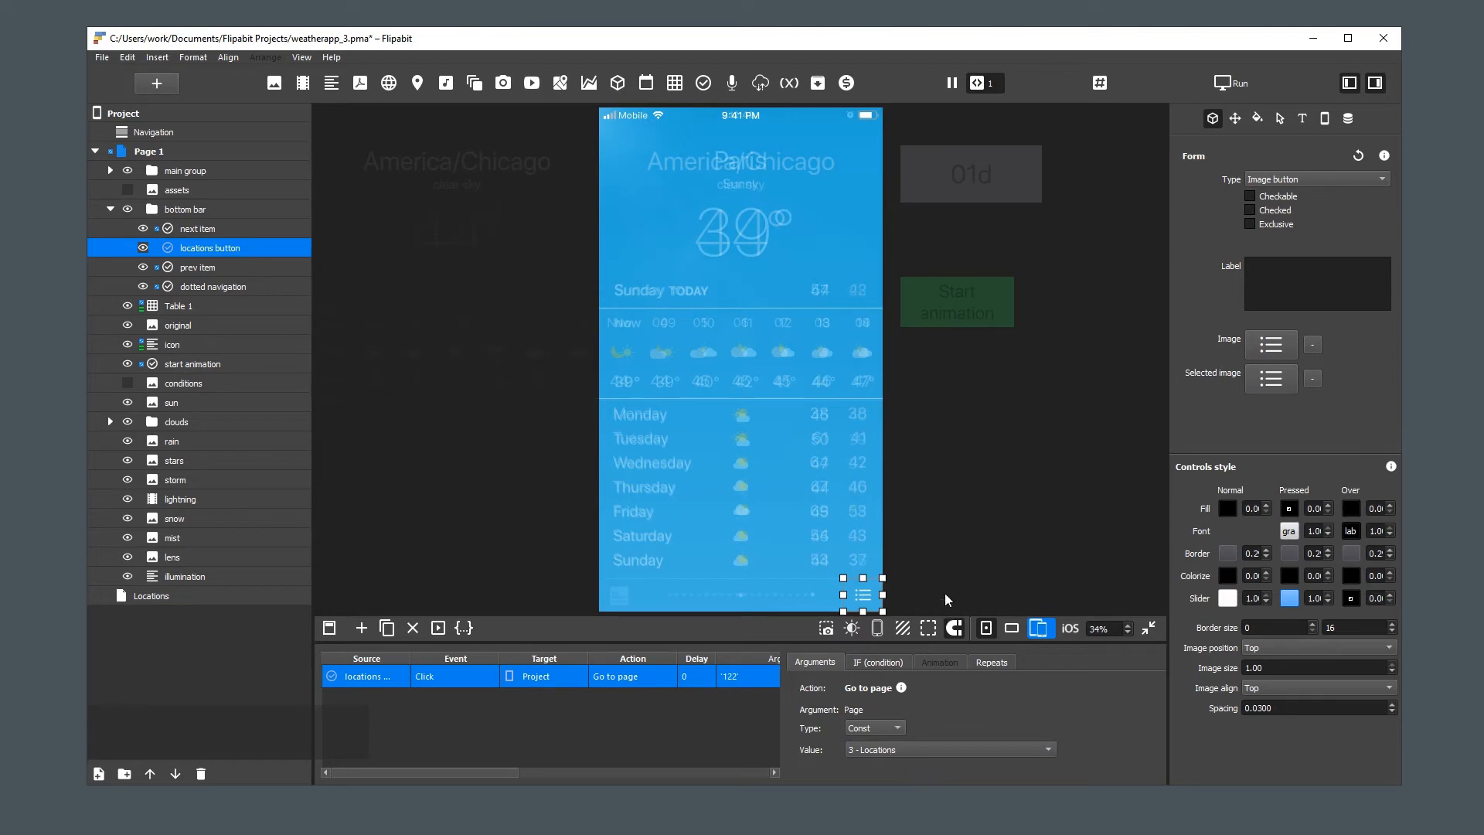
Test the locations button on the Page 1 canvas, and return to Page 1
left_click(931, 573)
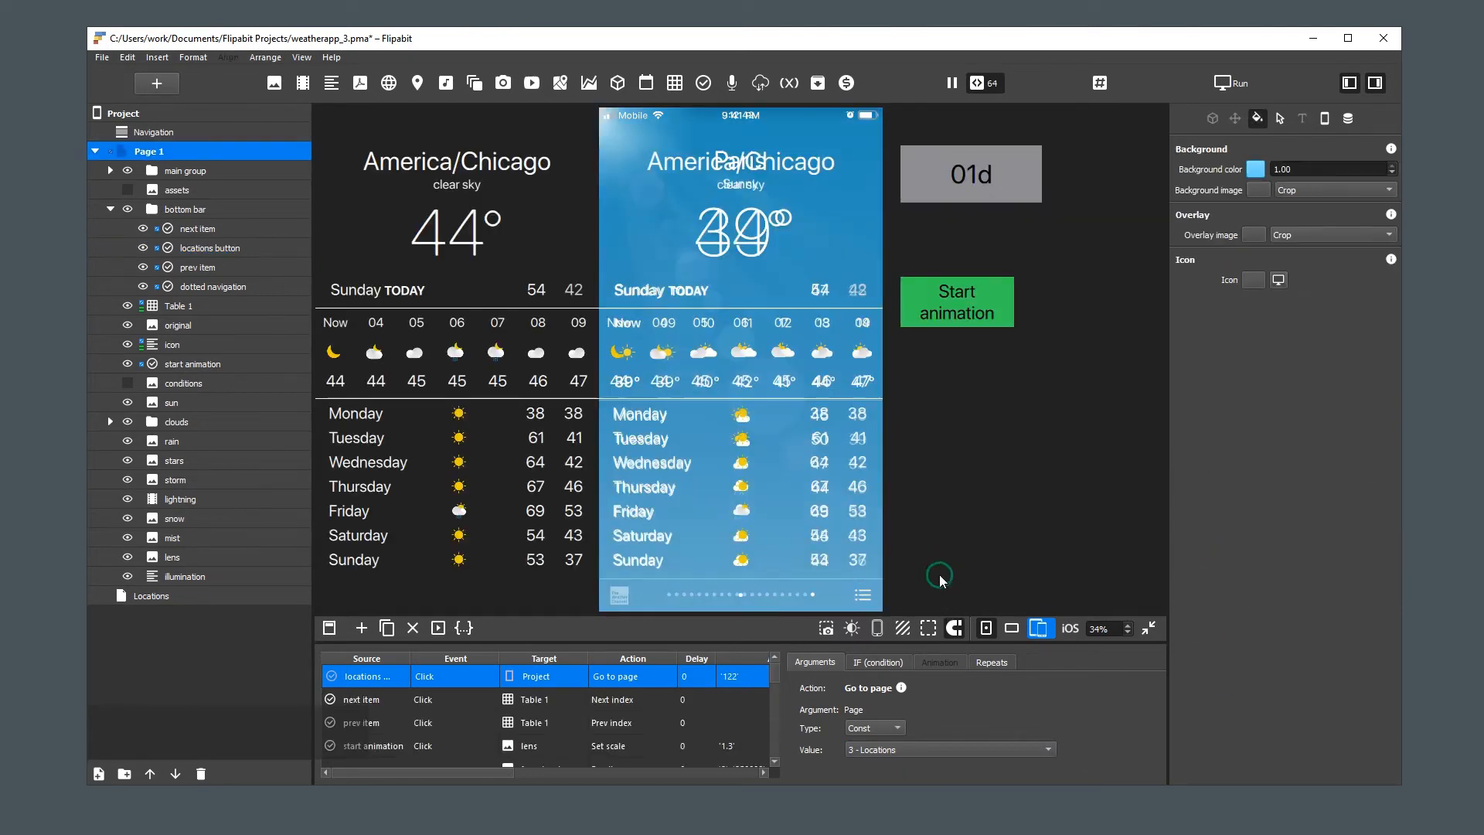
left_click(864, 596)
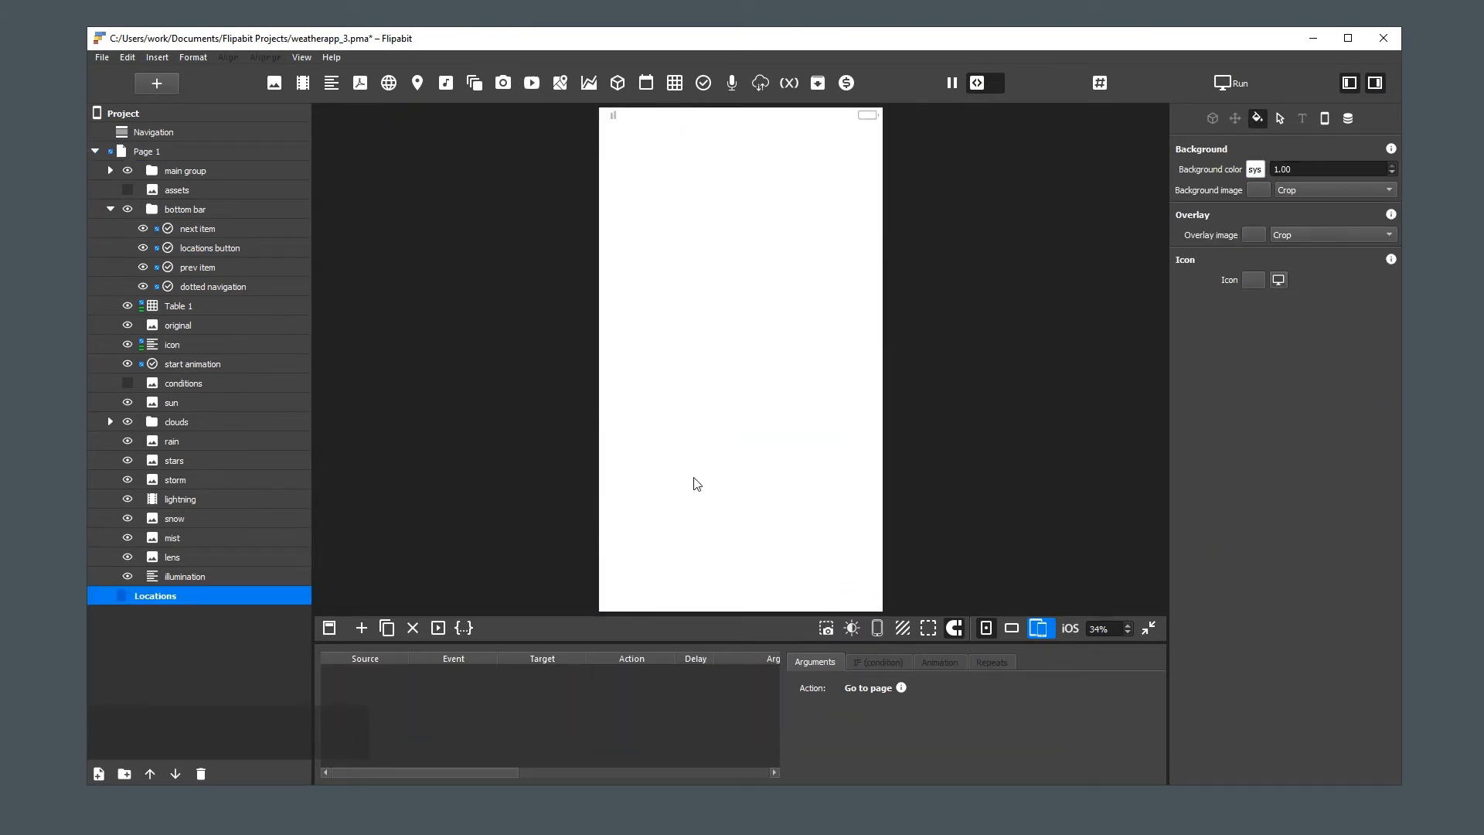
left_click(122, 153)
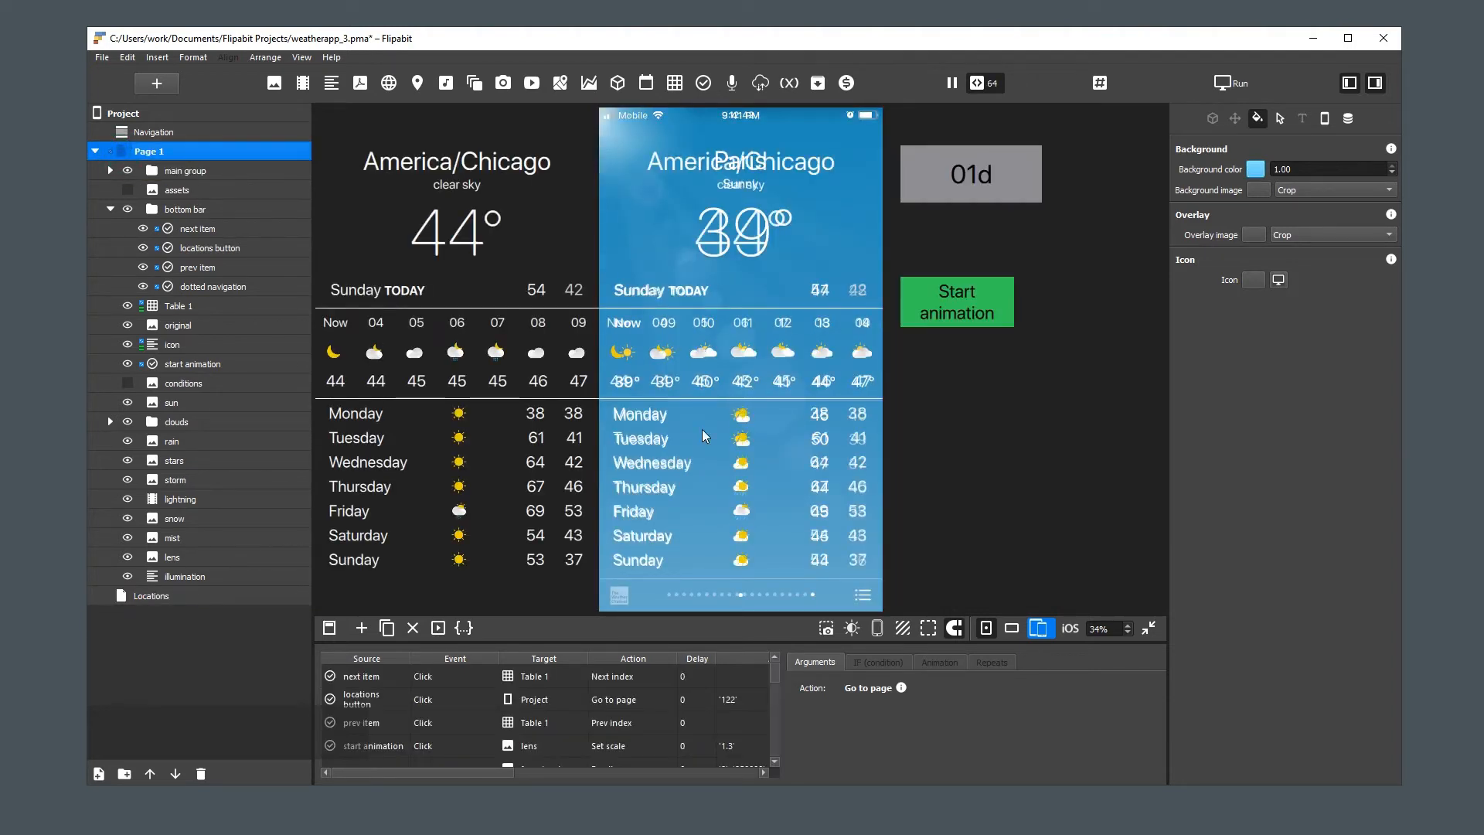
Examine the project's page animation settings, including the available animation types and the duration
left_click(1324, 118)
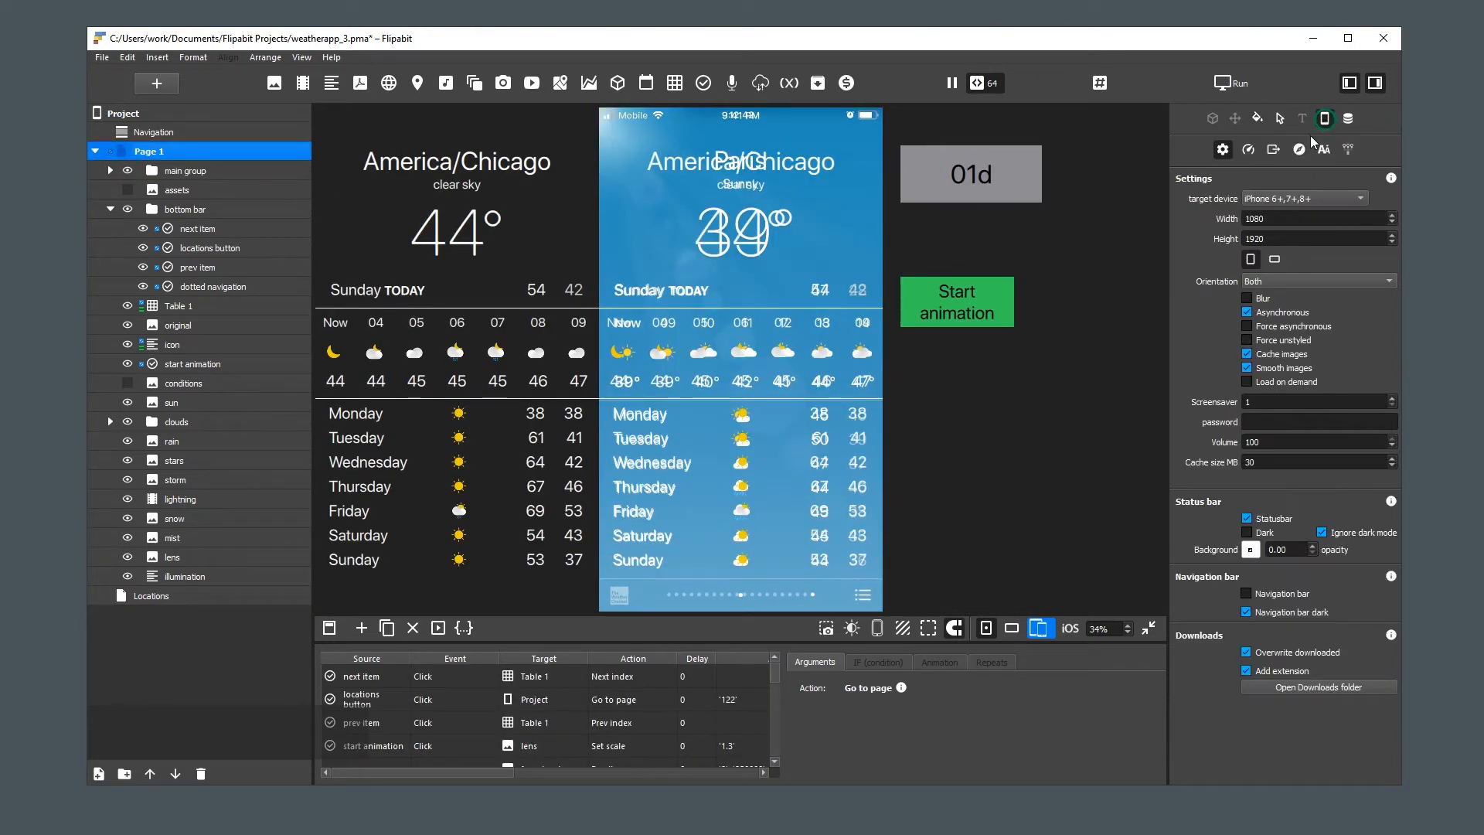
left_click(1248, 151)
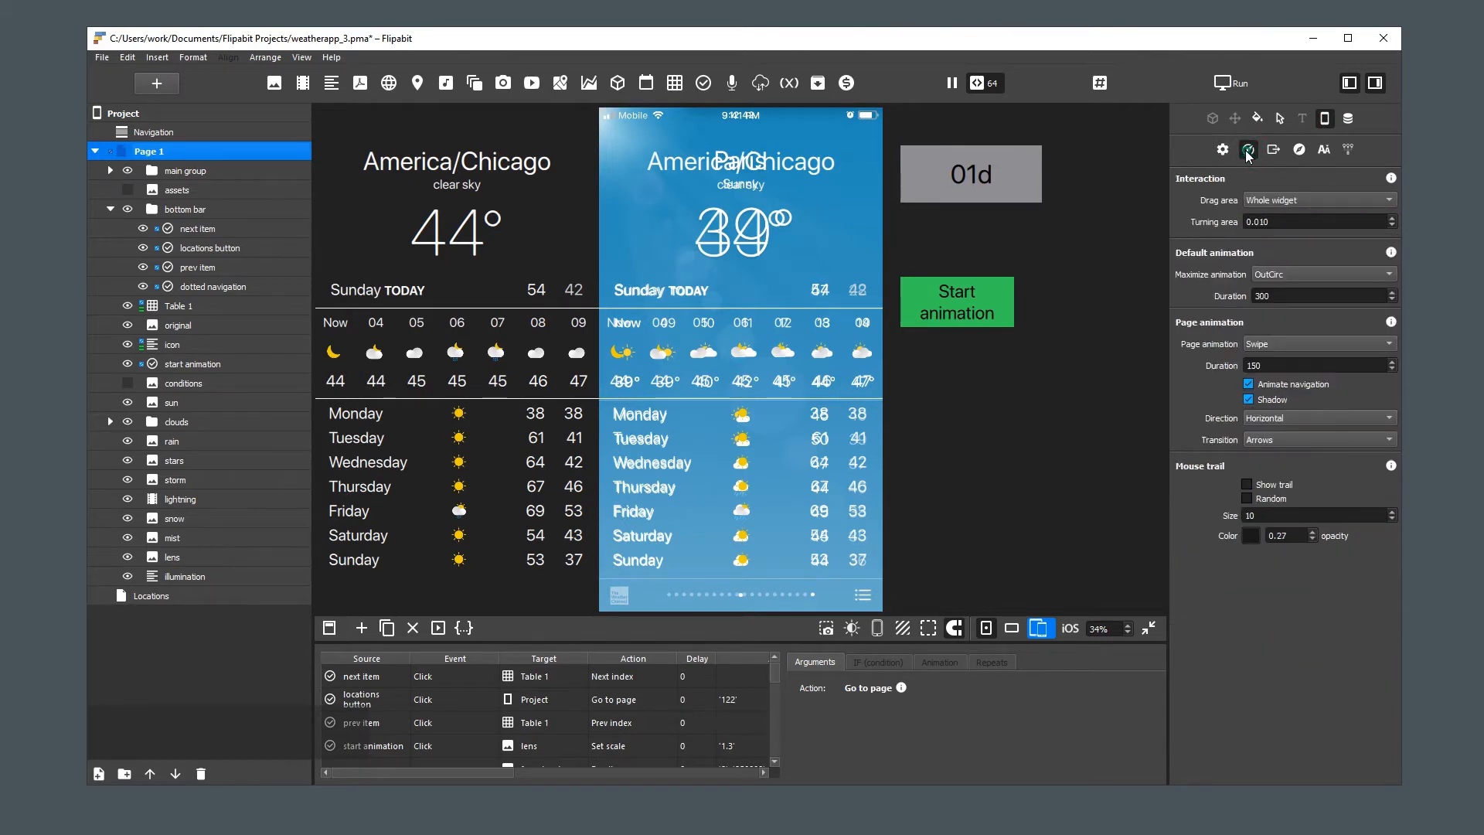
left_click(1282, 345)
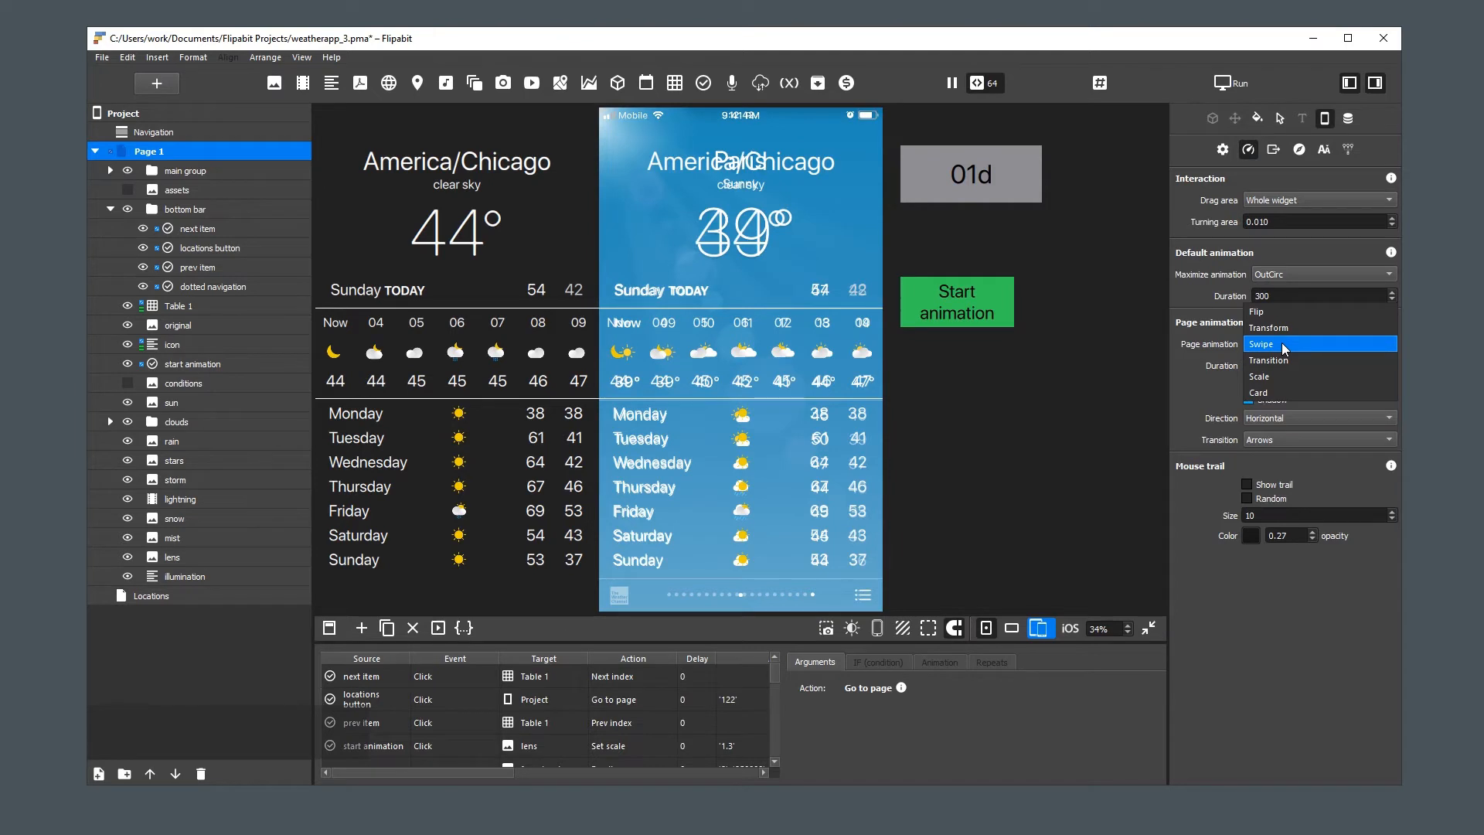
left_click(1310, 344)
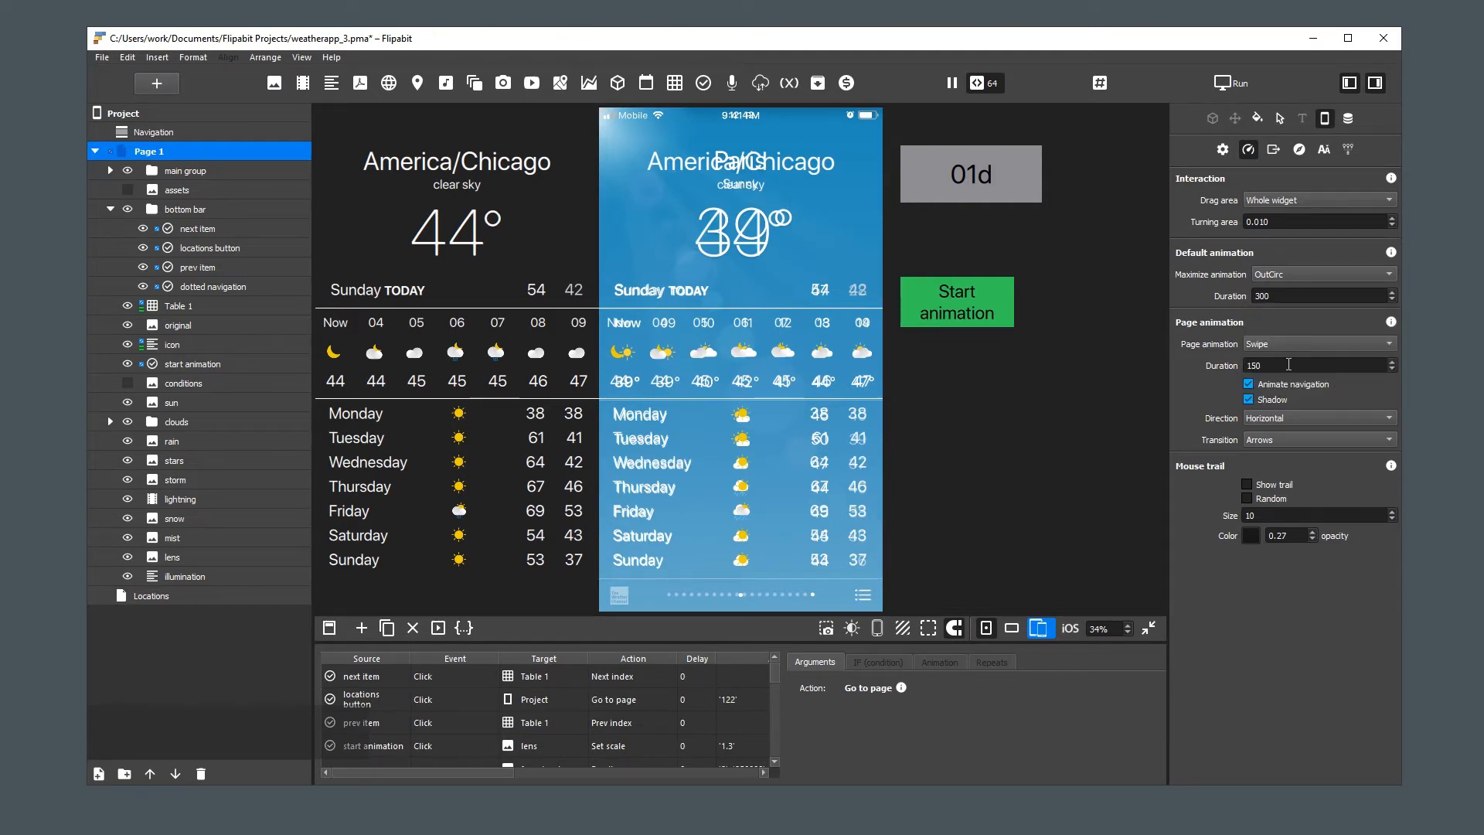
double_click(1289, 364)
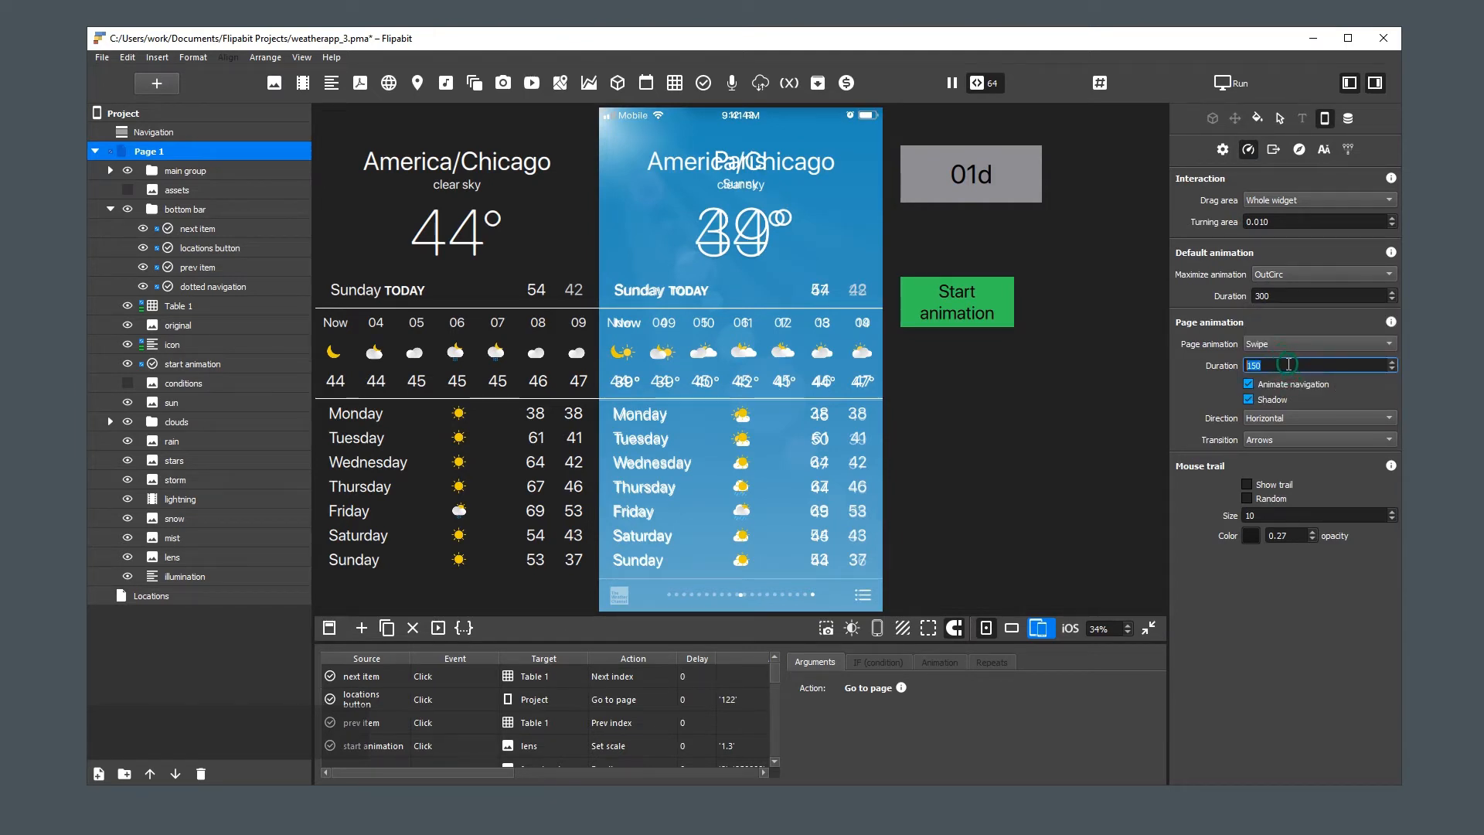
left_click(1032, 525)
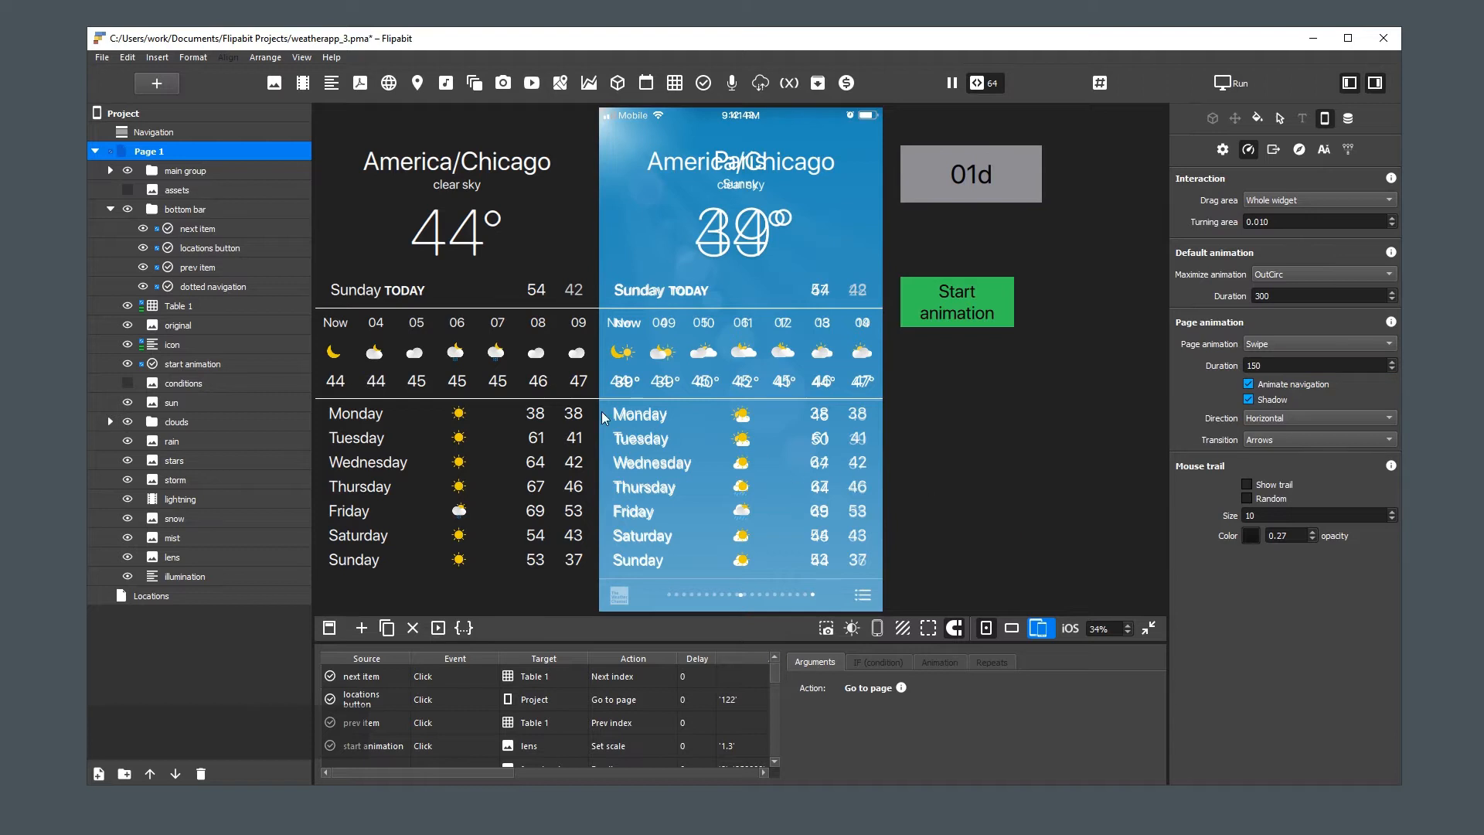
Hide the "original" reference image on Page 1 and save the project
left_click(127, 326)
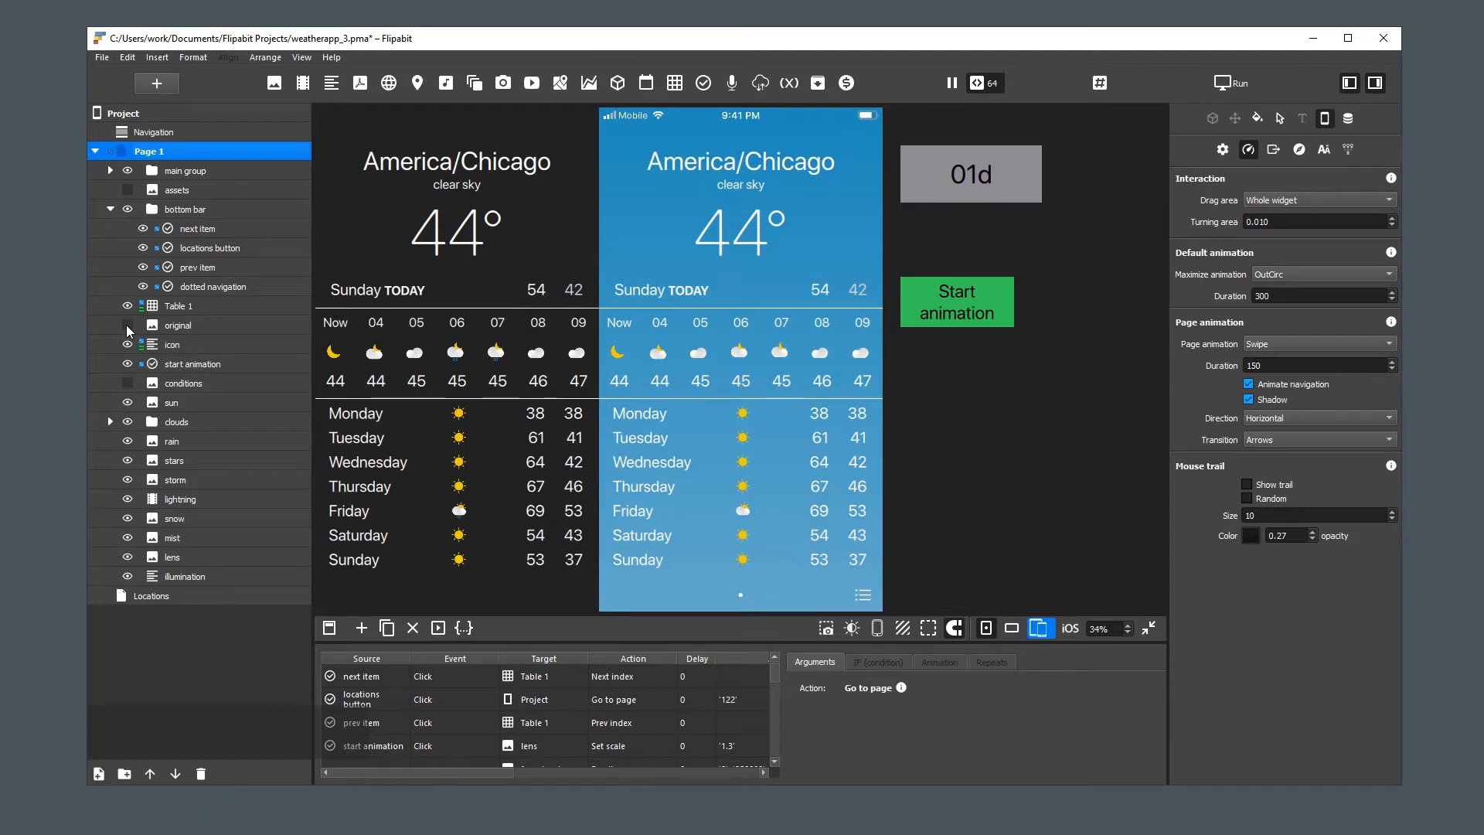
key("ctrl+s")
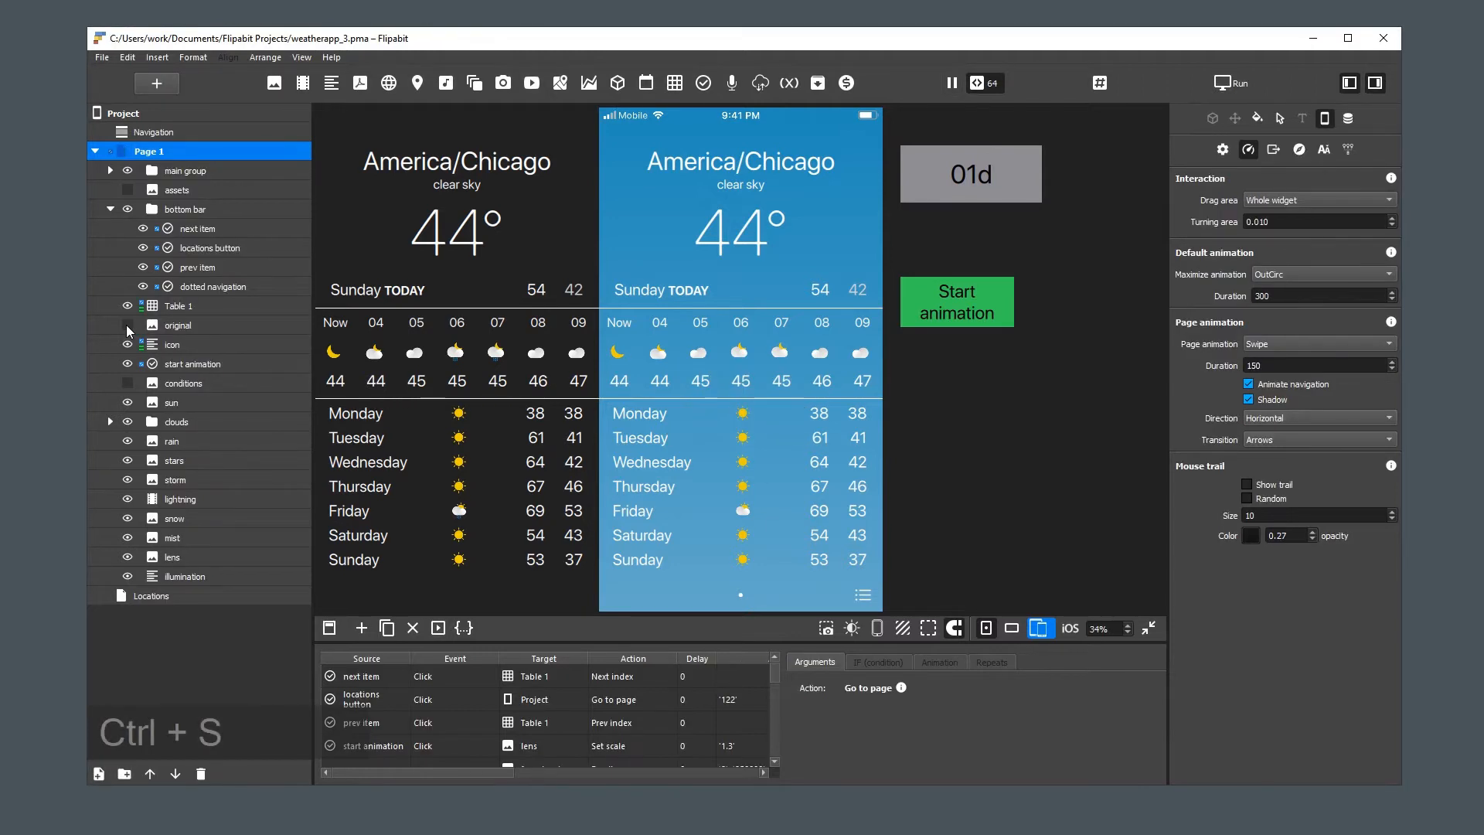
key("shift+F10")
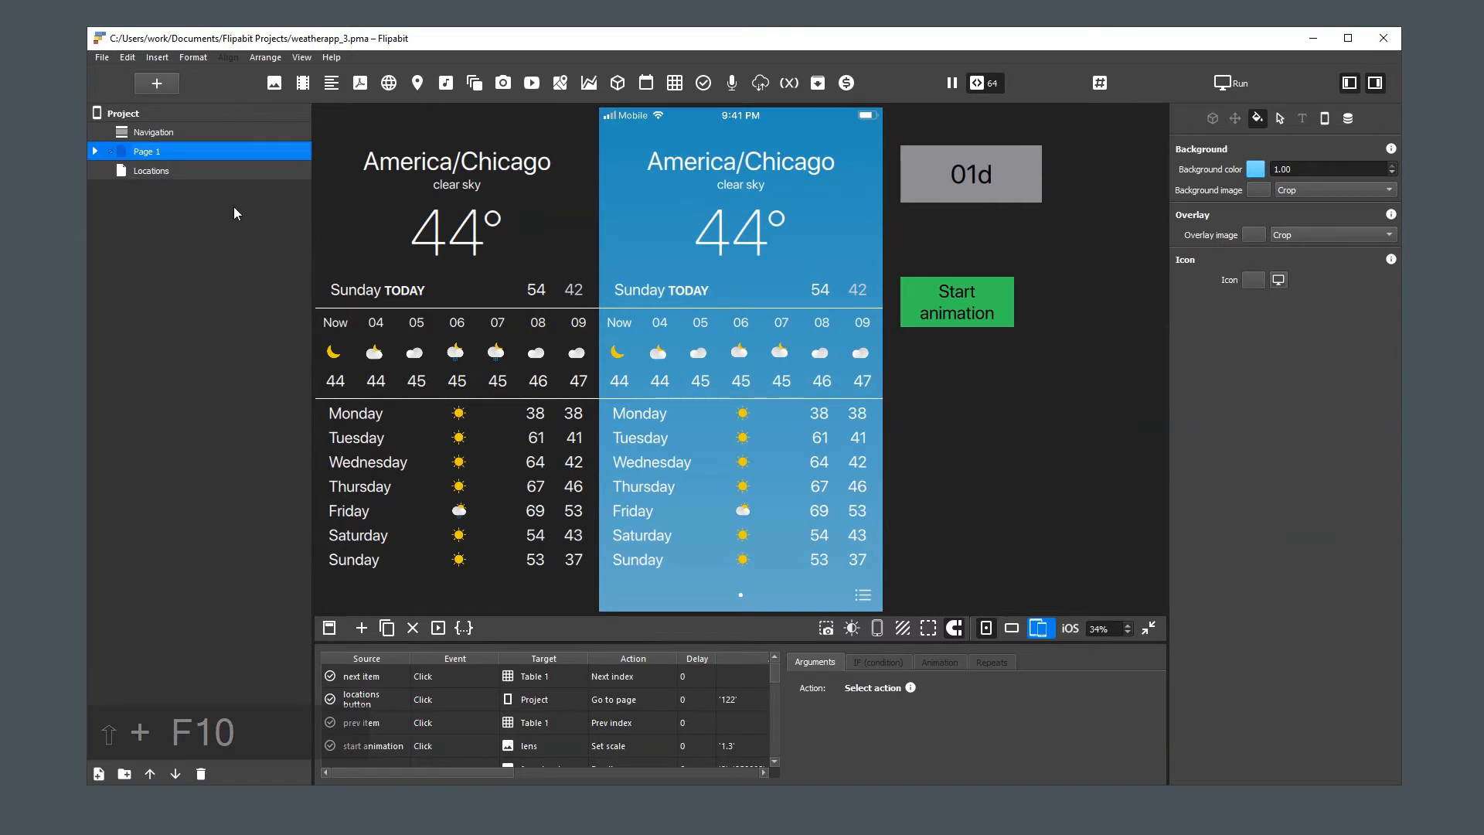
Insert the image locations.png on the Locations page and stretch it to the full page width and height
left_click(124, 172)
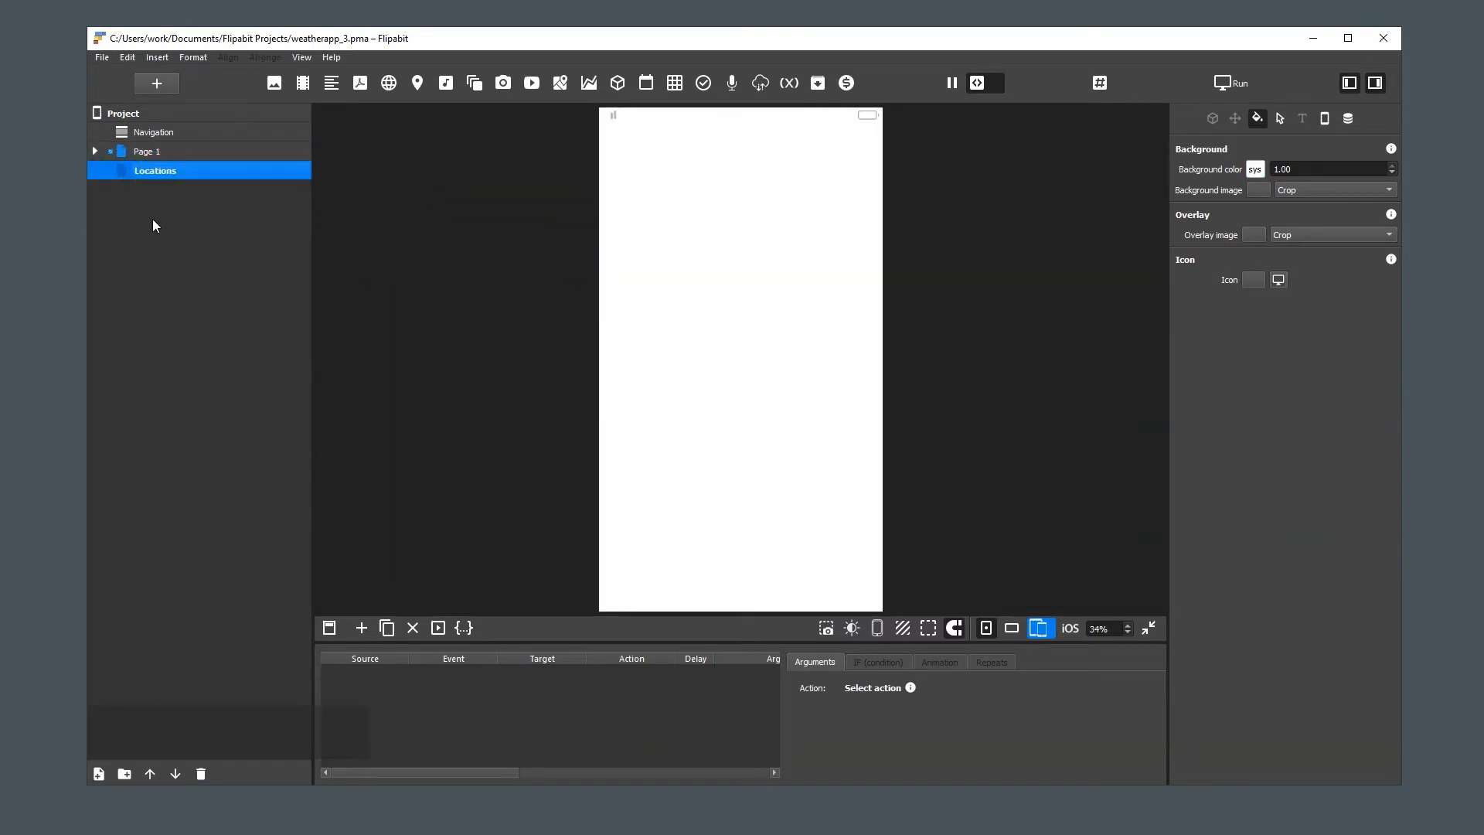
left_click(192, 204)
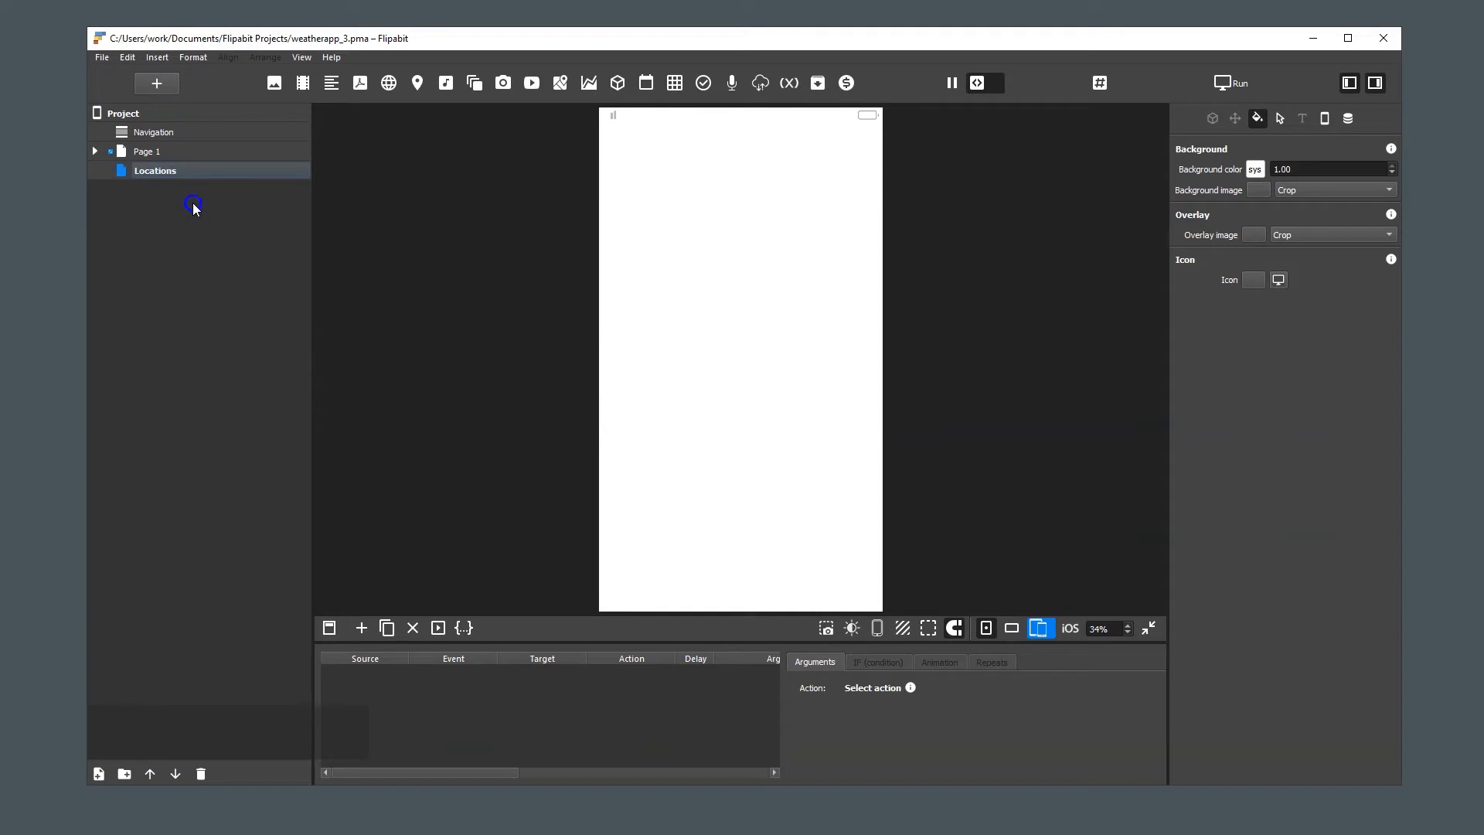
left_click(274, 83)
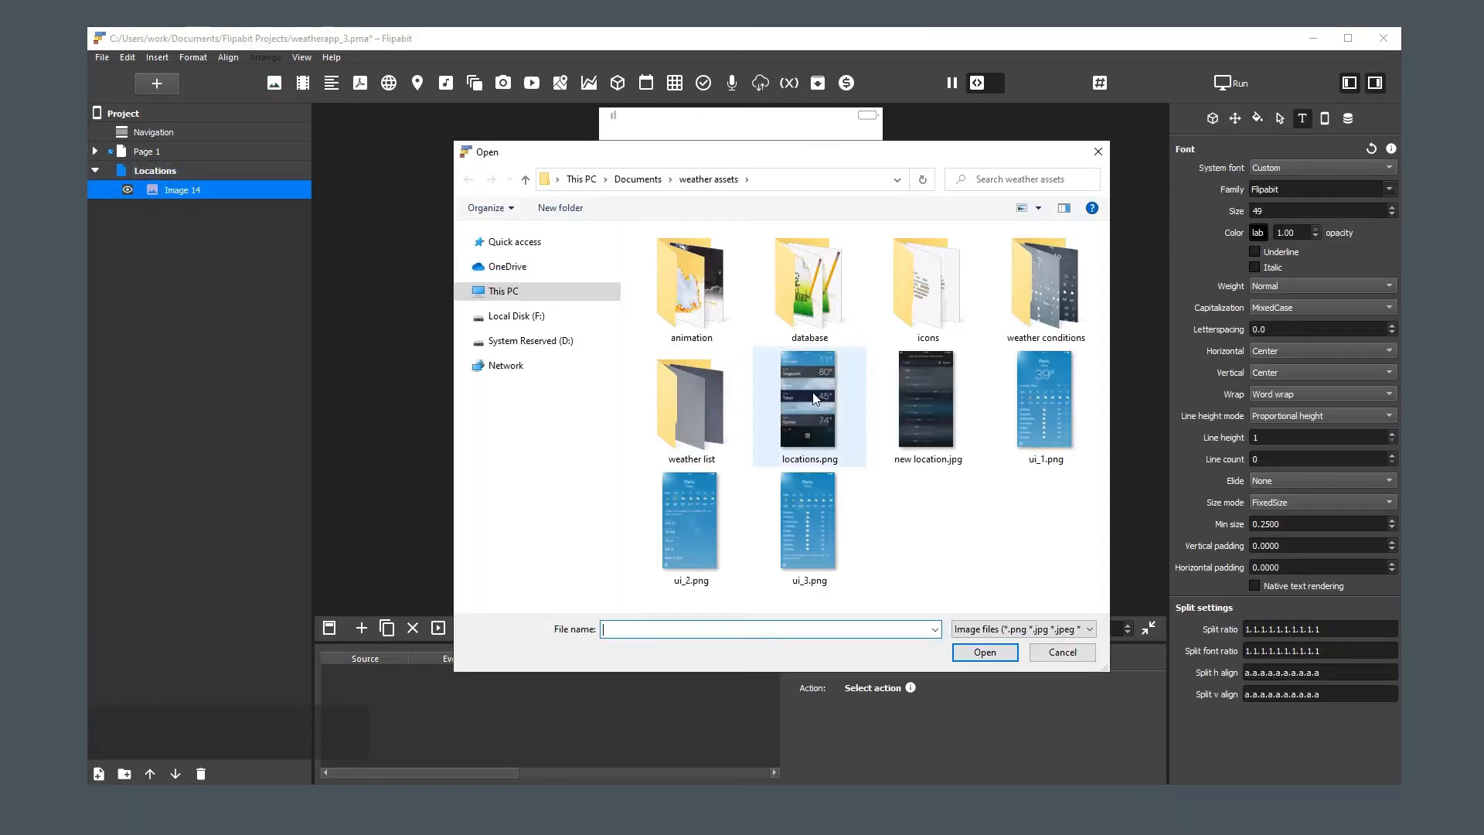
double_click(813, 399)
key("w")
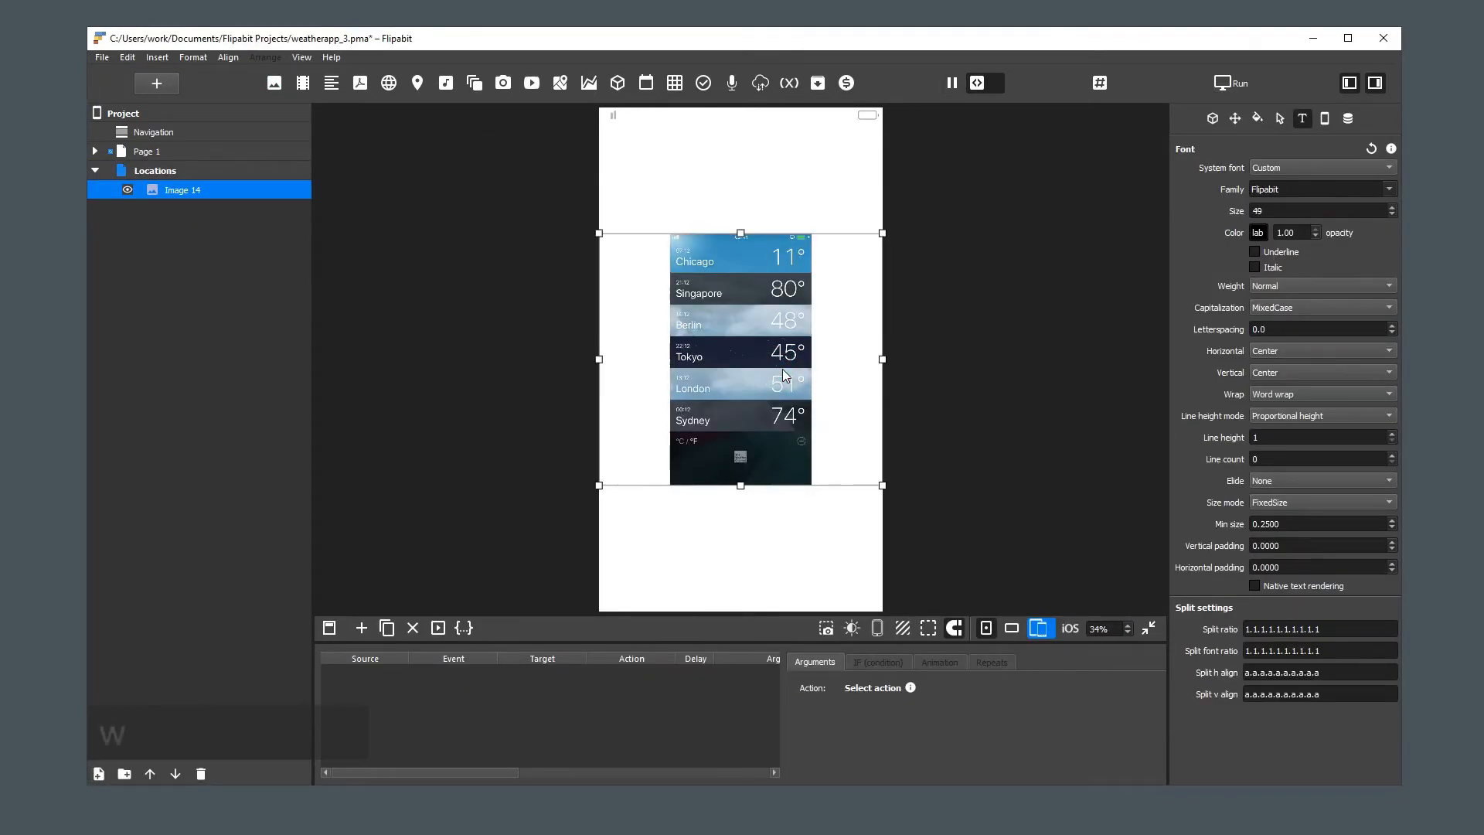
key("e")
Rename the inserted image on the Locations page to "original"
double_click(195, 193)
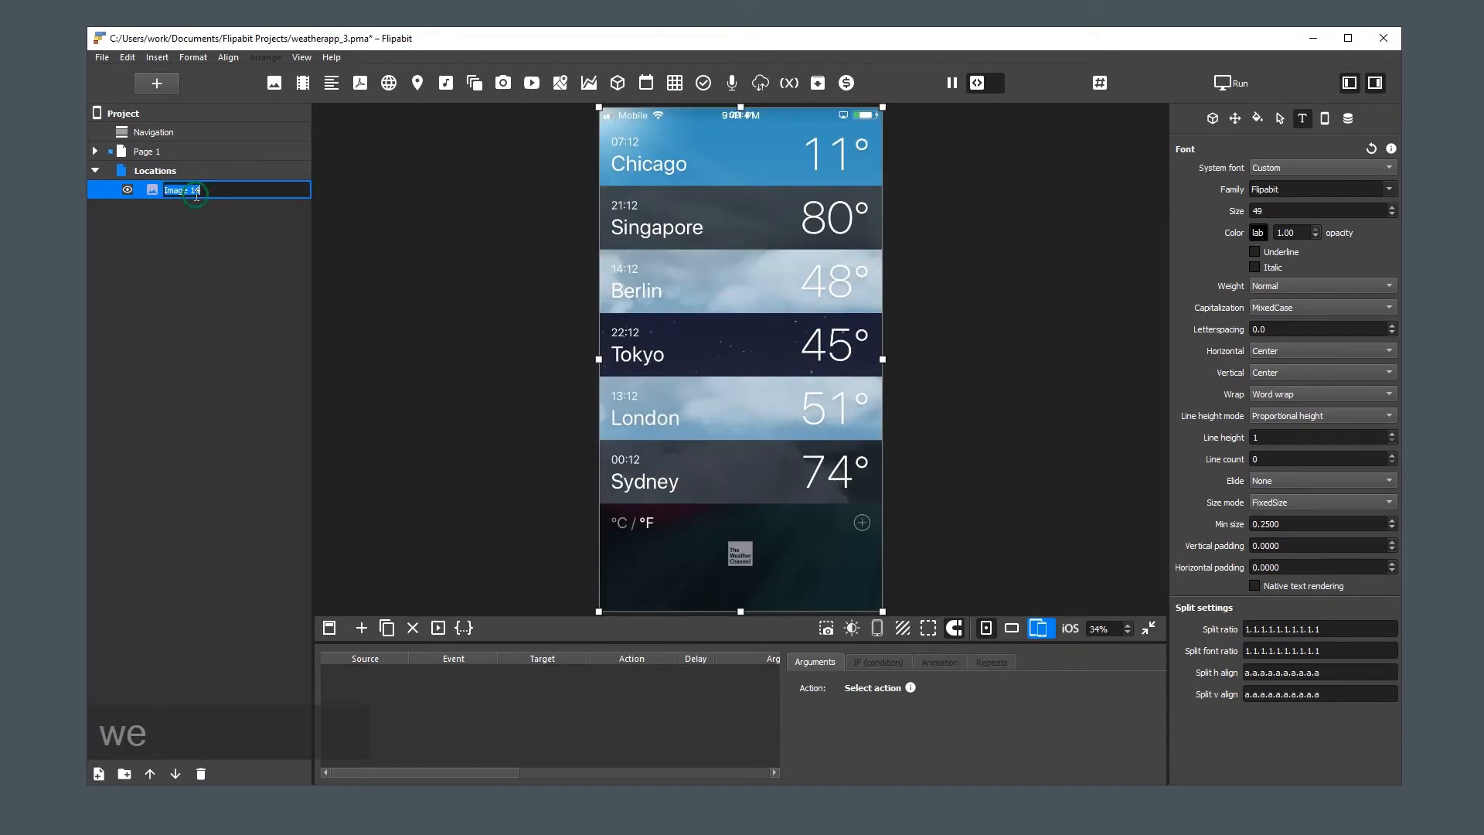
type("original")
key("Return")
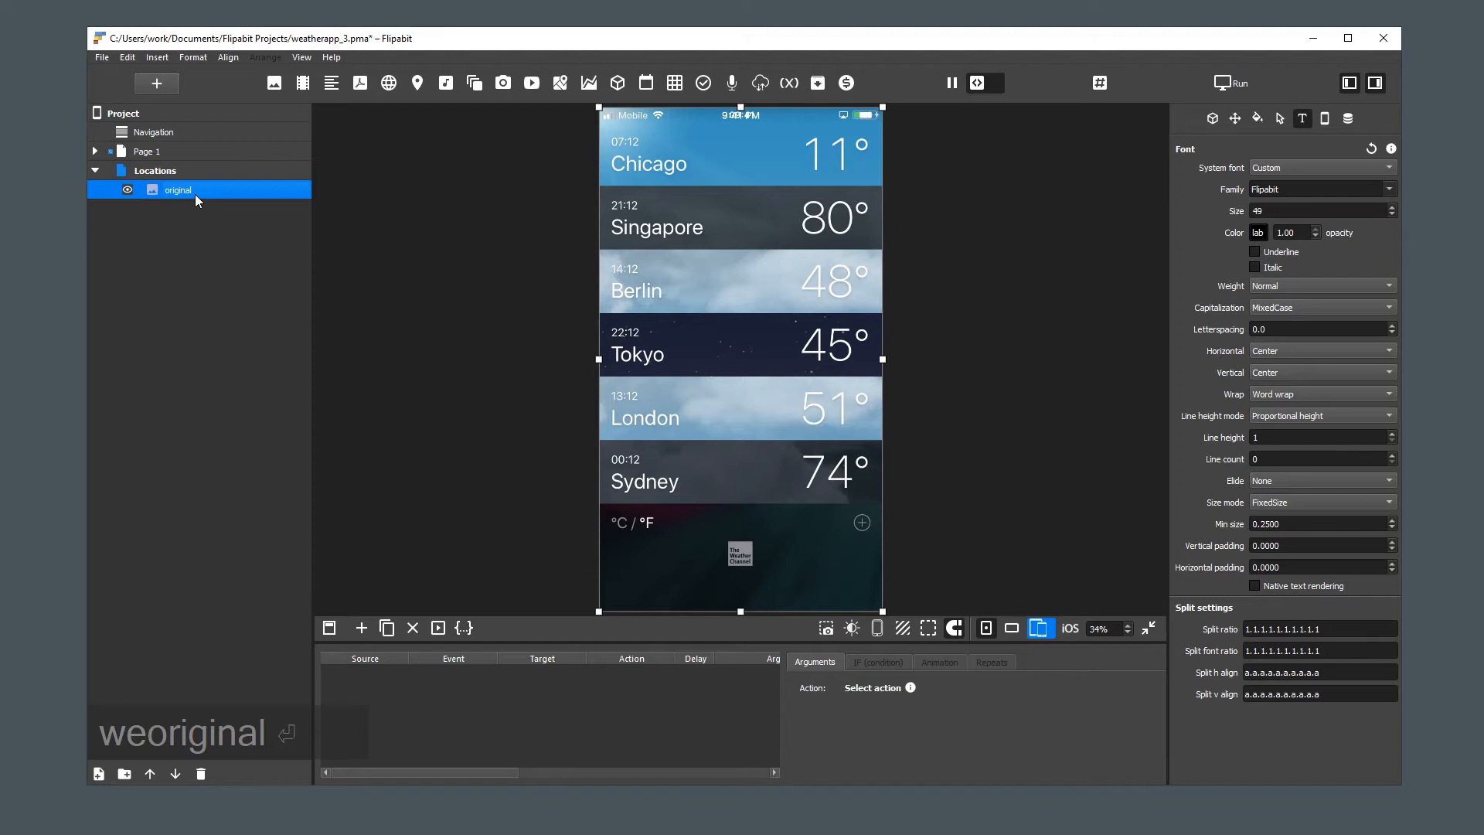
Add a group to the Locations page and name it "location item"
right_click(183, 170)
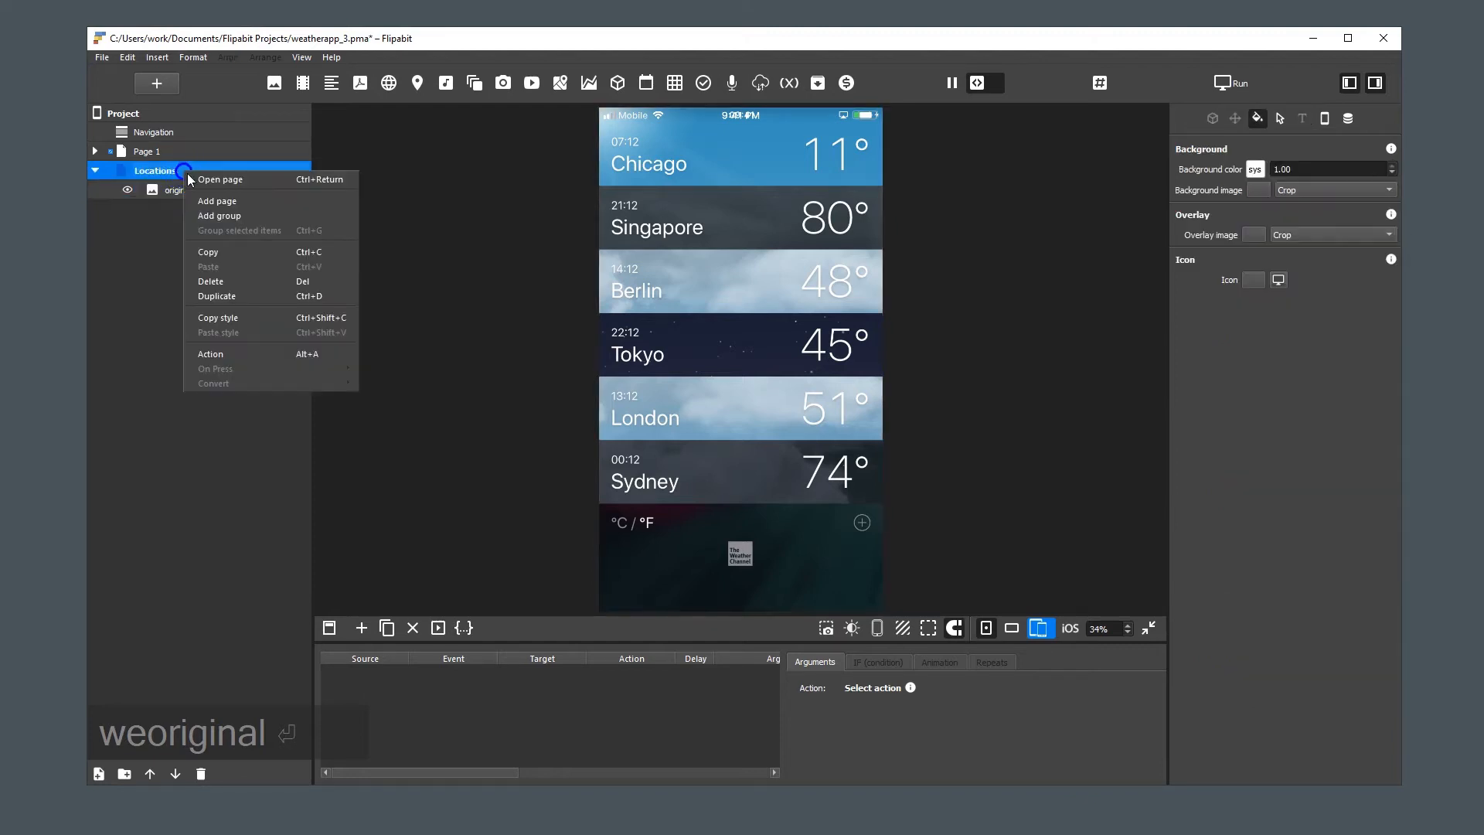
left_click(231, 219)
double_click(176, 211)
type("loca")
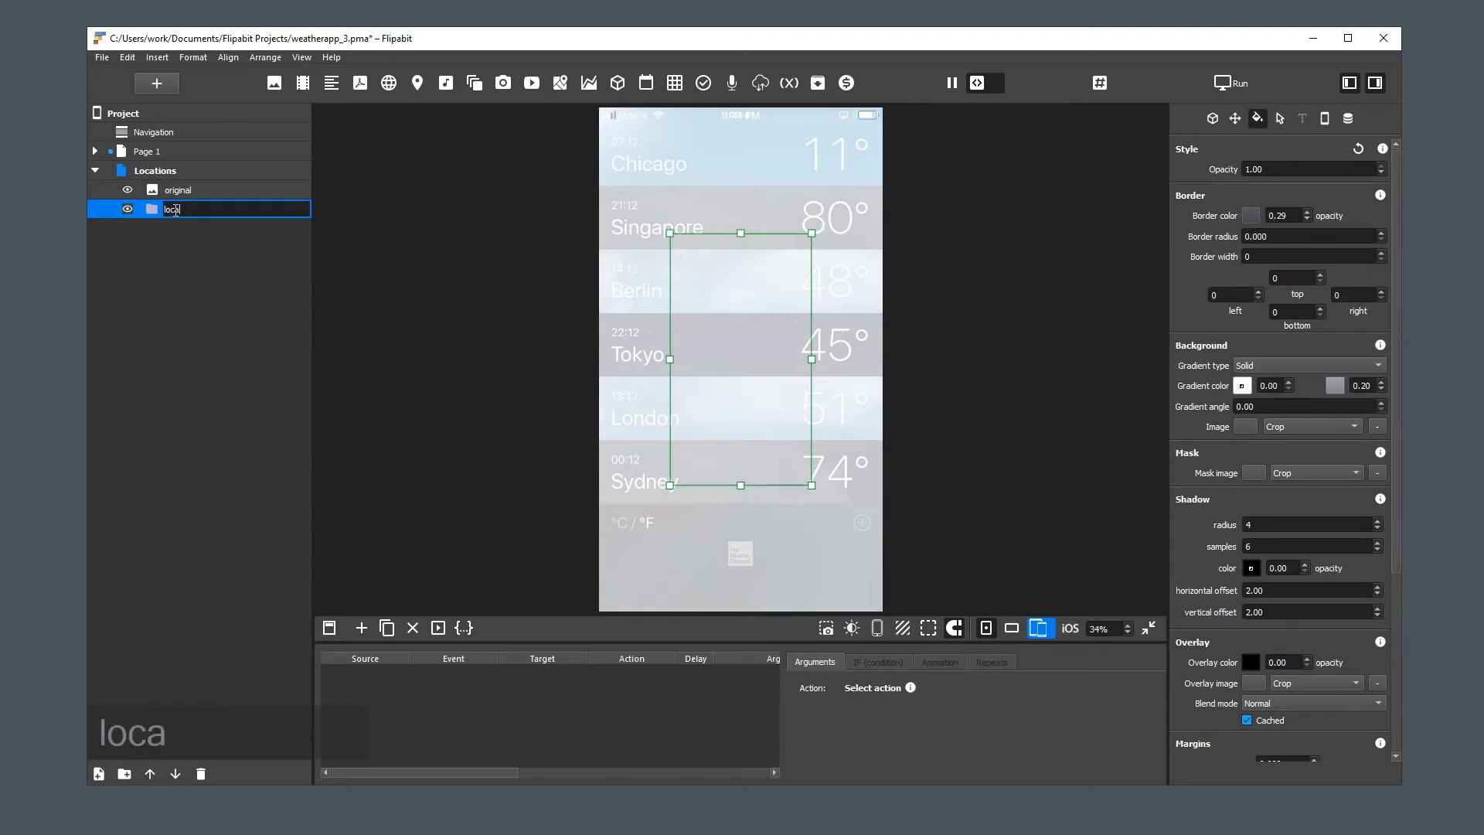
type("tion item")
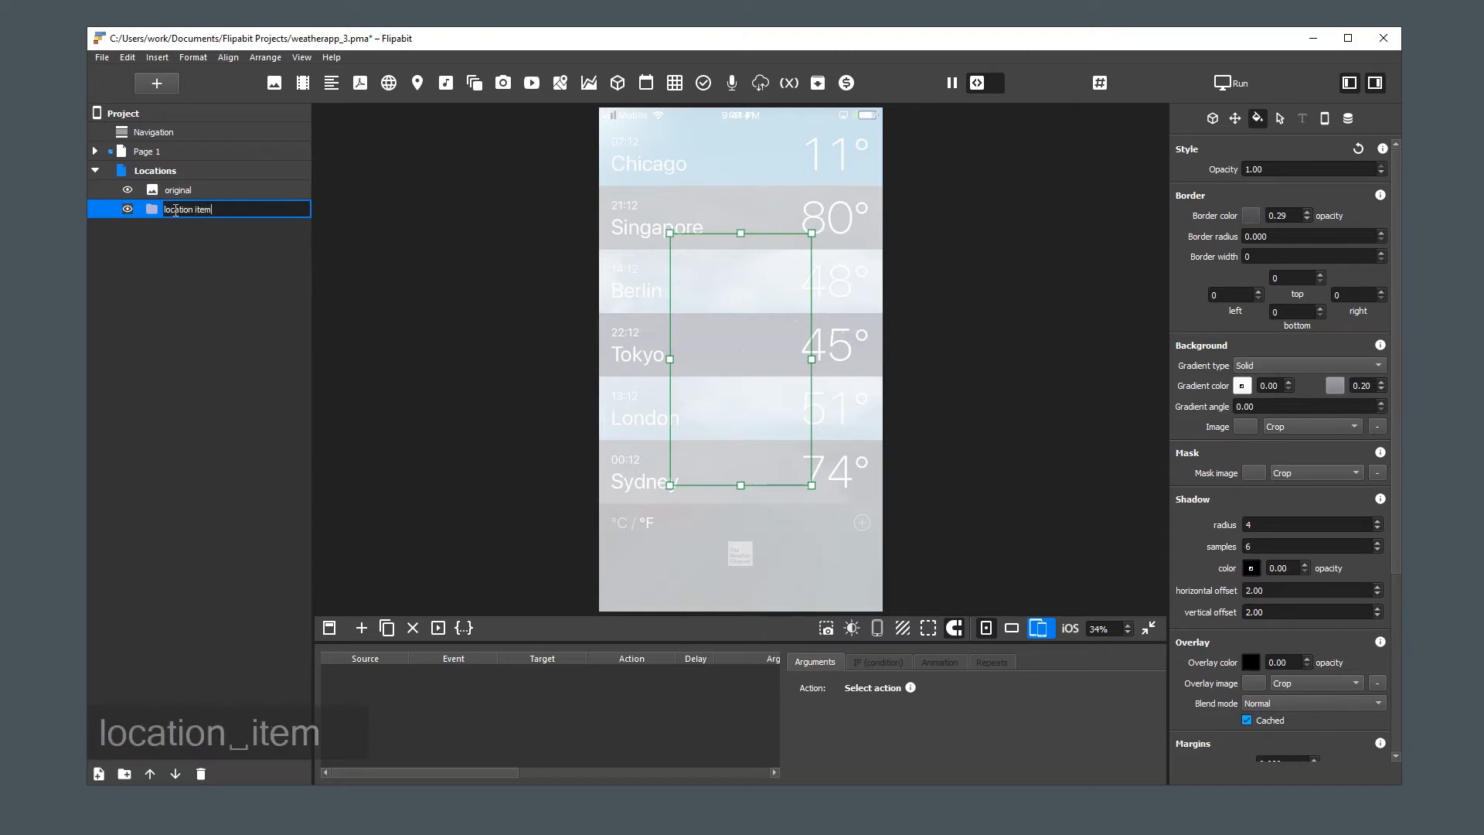
key("Return")
Place the "location item" group above "original" in the layer order and resize it to cover the full-width Singapore row
left_click_drag(177, 217, 186, 195)
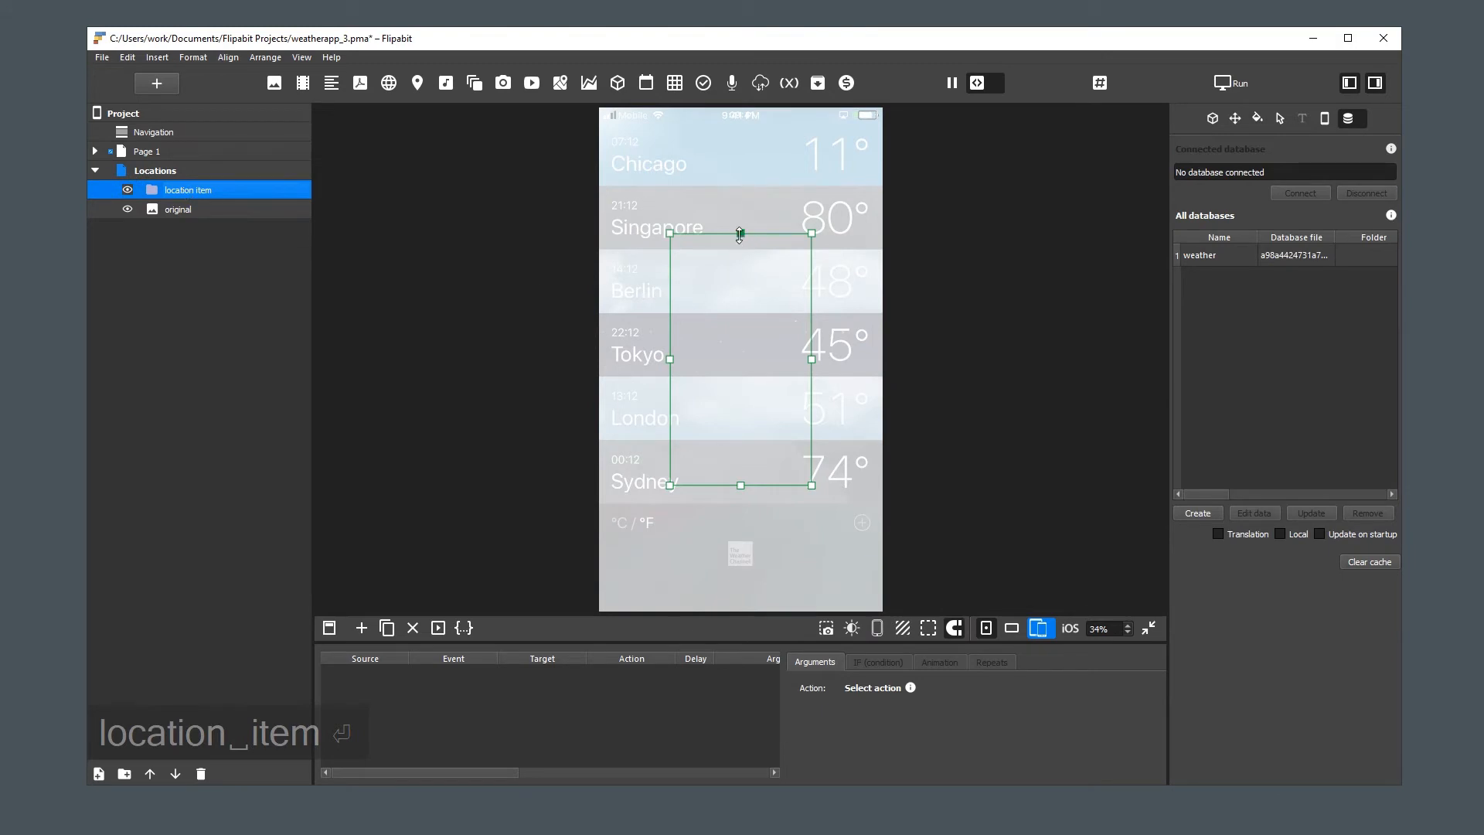
left_click_drag(739, 233, 739, 186)
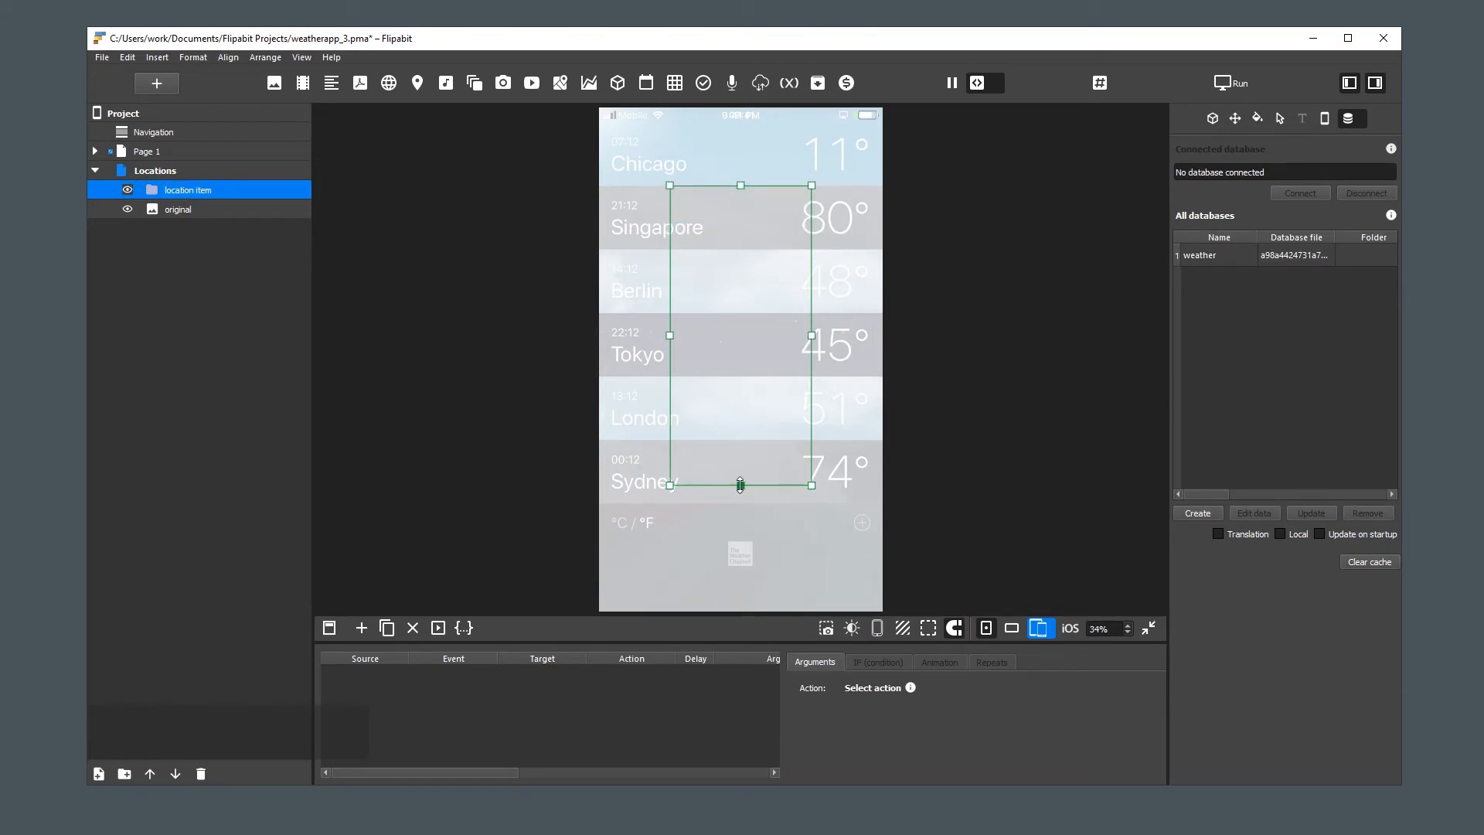
left_click_drag(740, 485, 740, 249)
key("w")
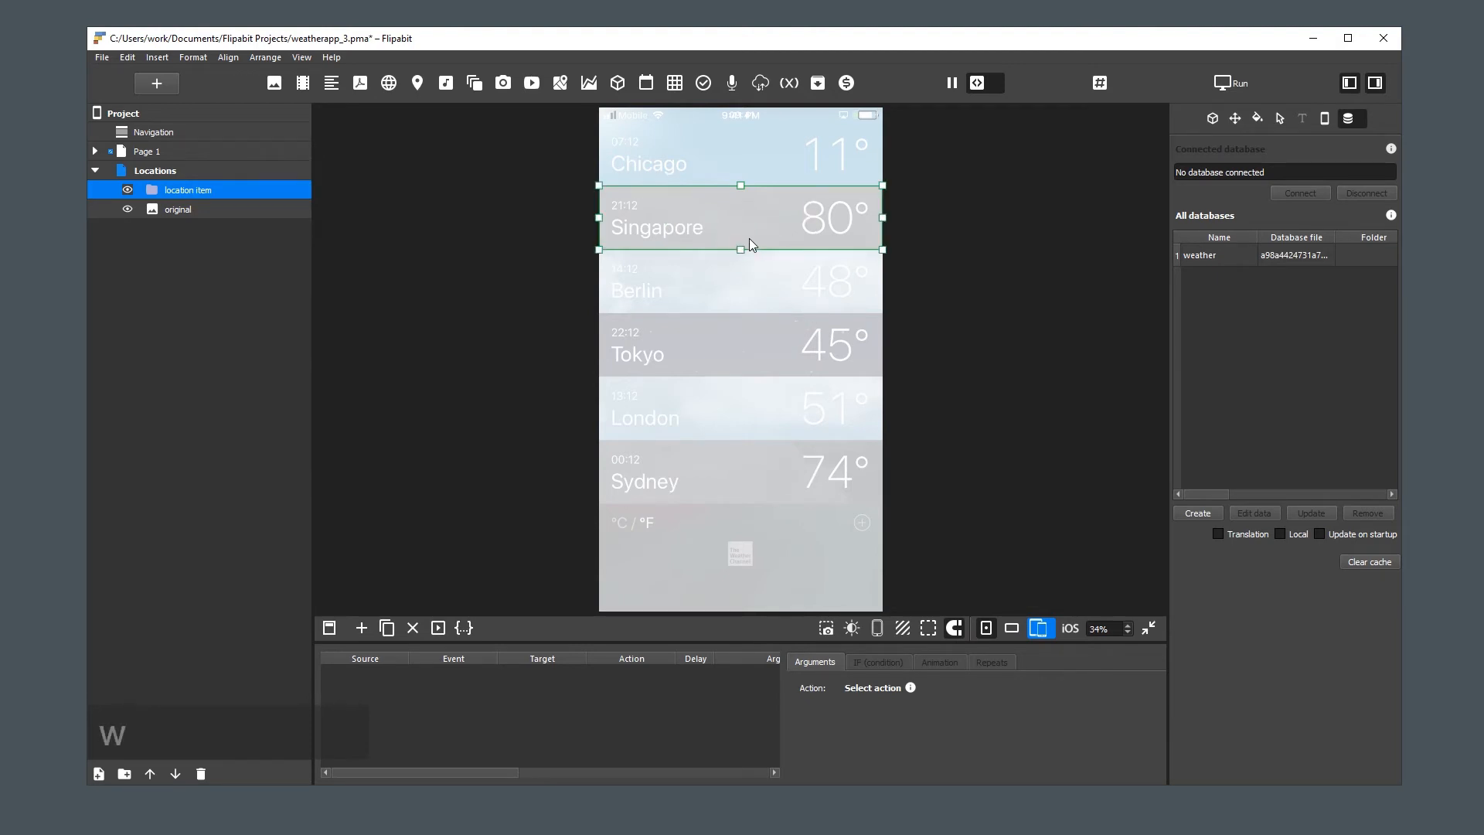
Add a text element inside the "location item" group and name it "location name"
key("ctrl+1")
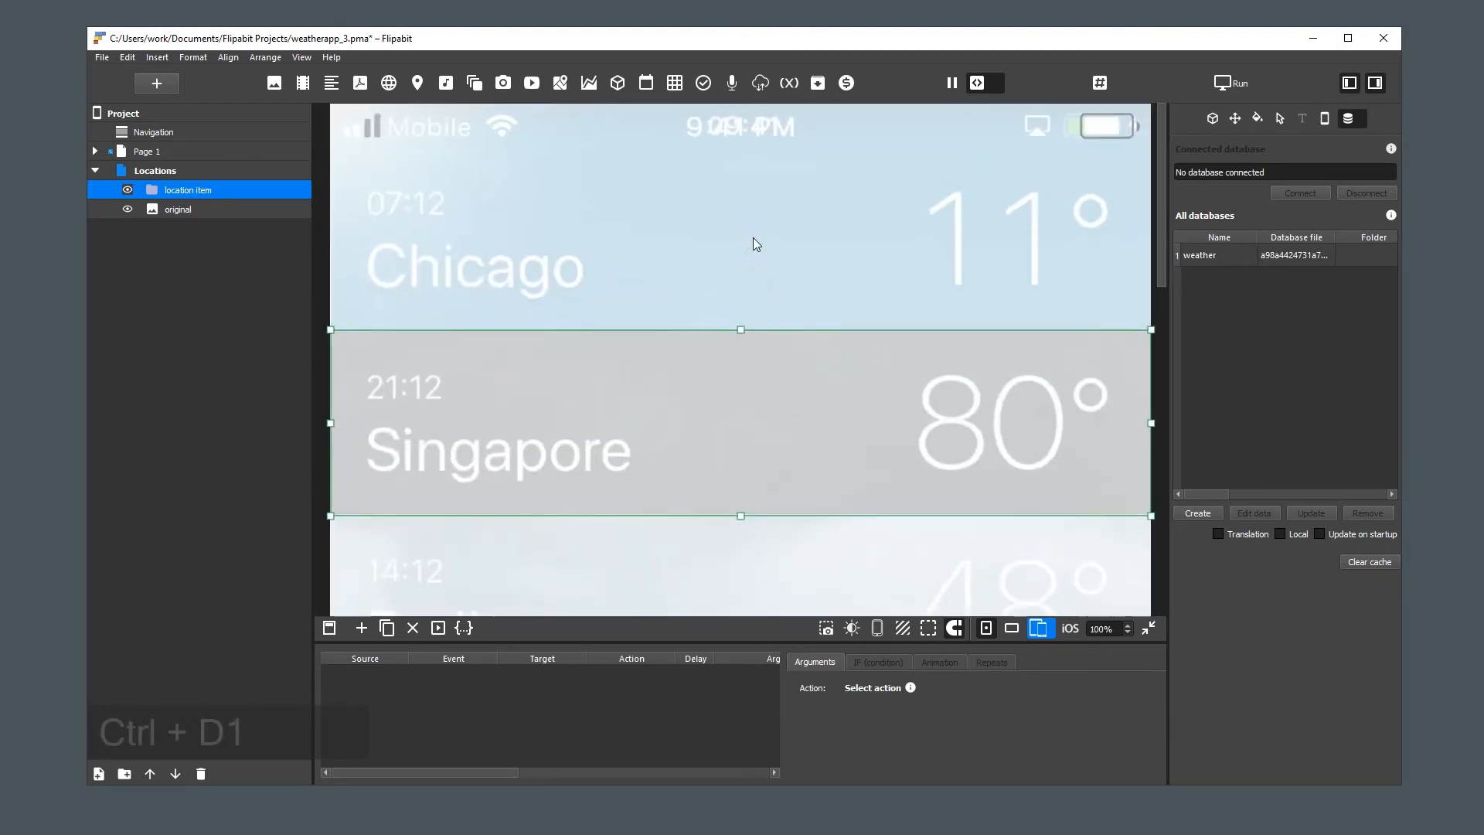
left_click(332, 83)
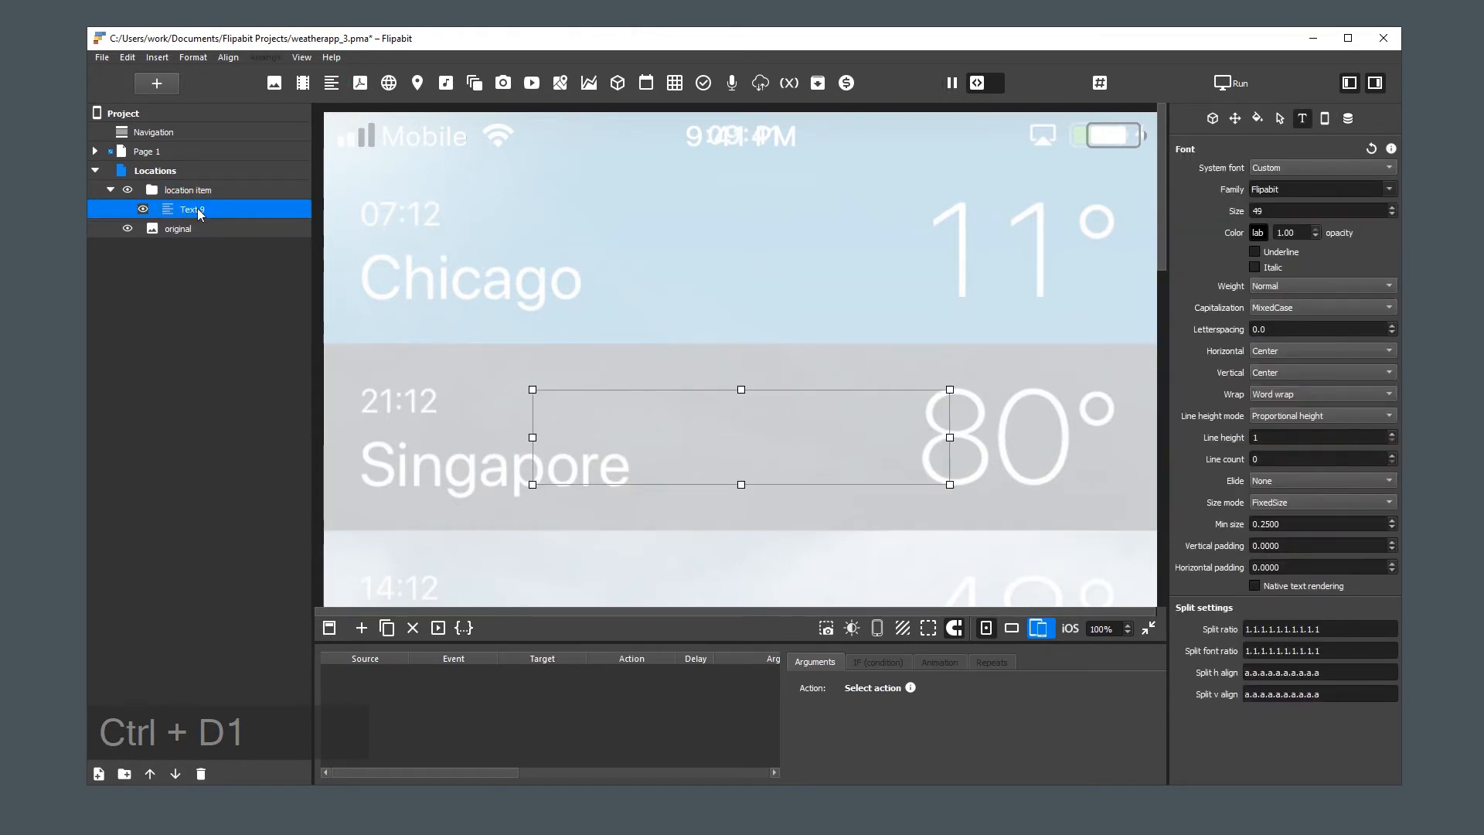
double_click(198, 212)
type("locati")
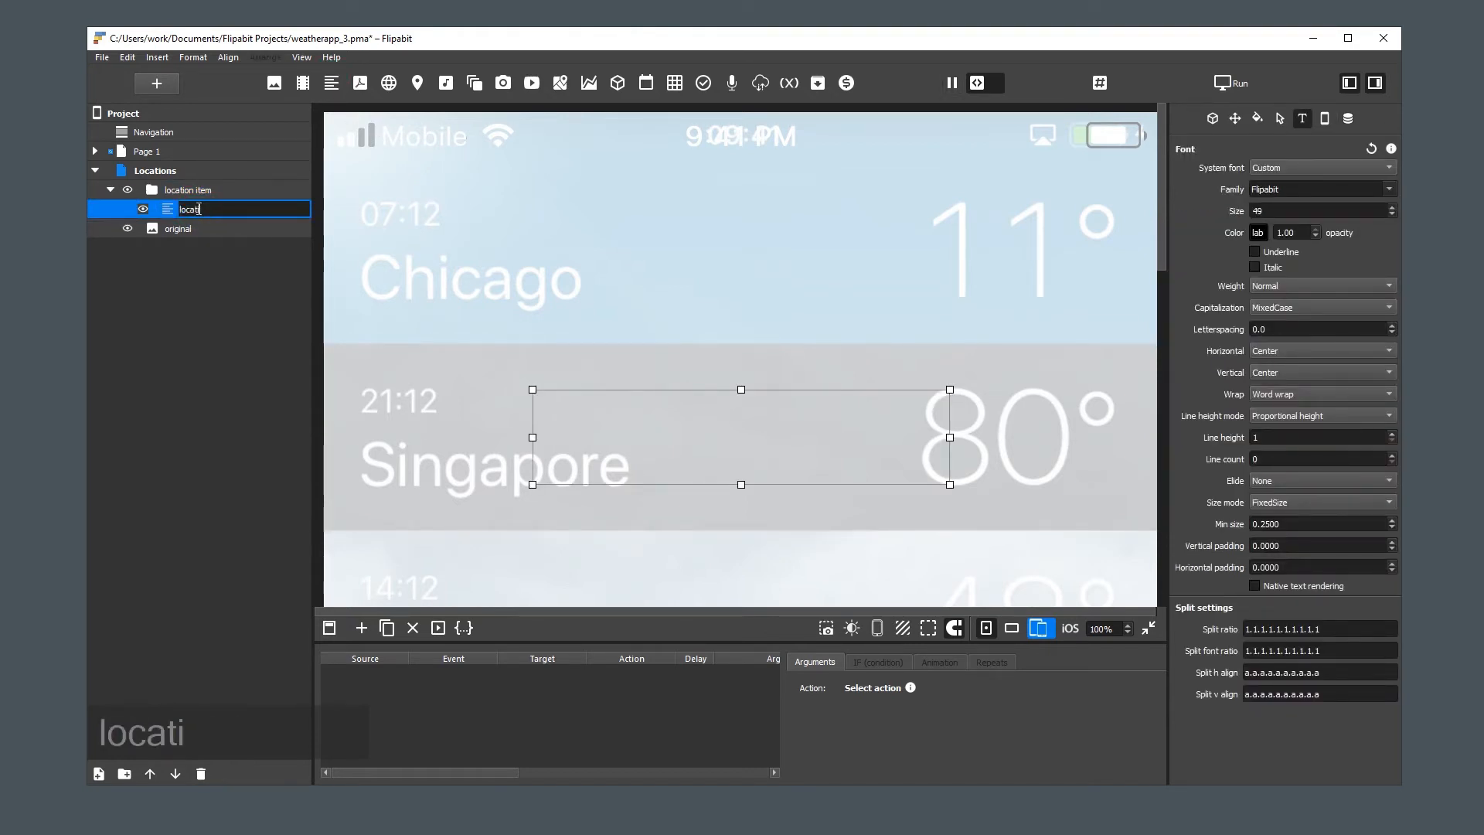
type("on name")
key("Return")
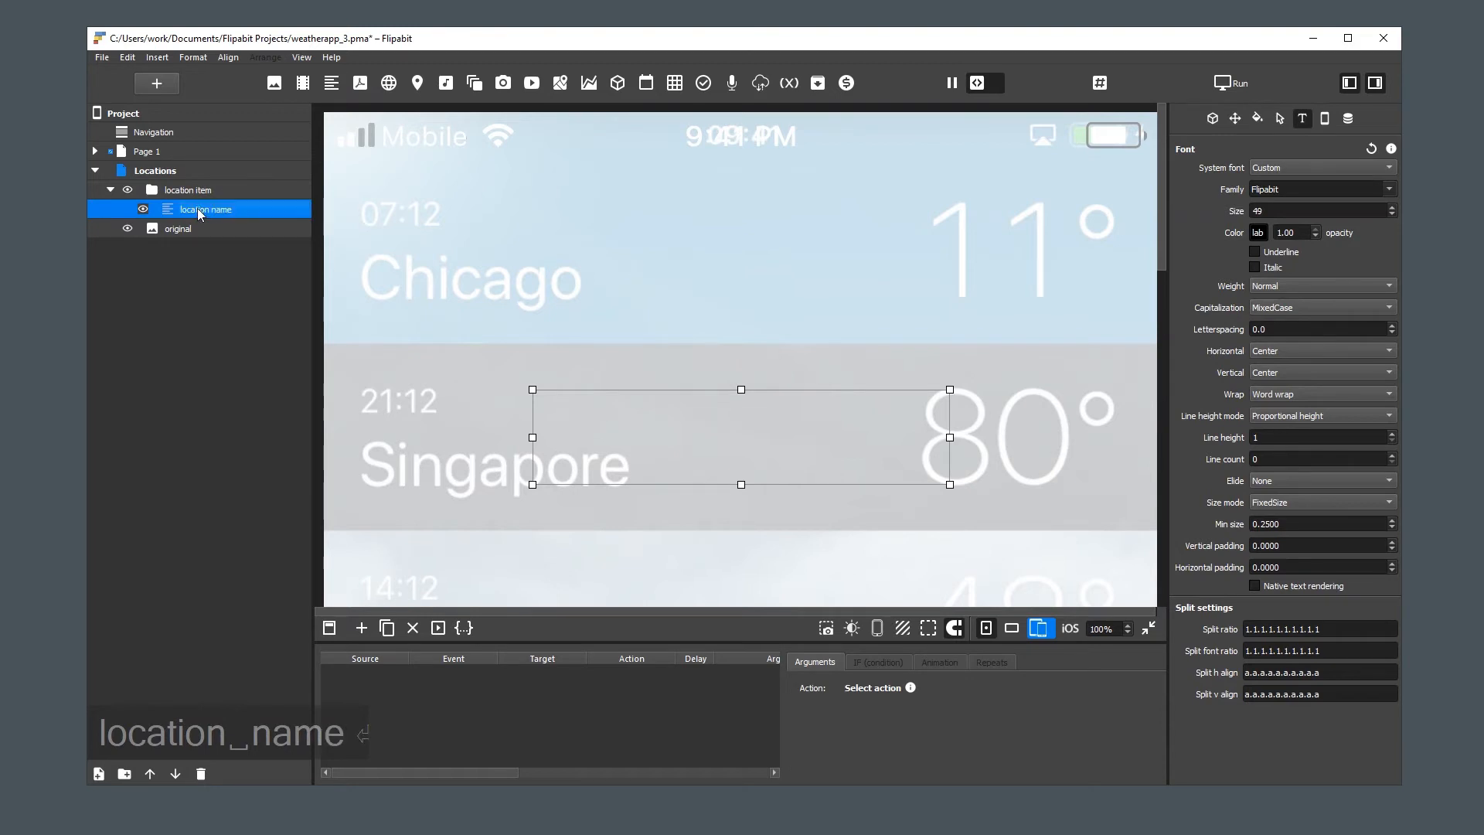
Set the text content of the "location name" element to "Singapore"
left_click(1212, 118)
left_click(1273, 247)
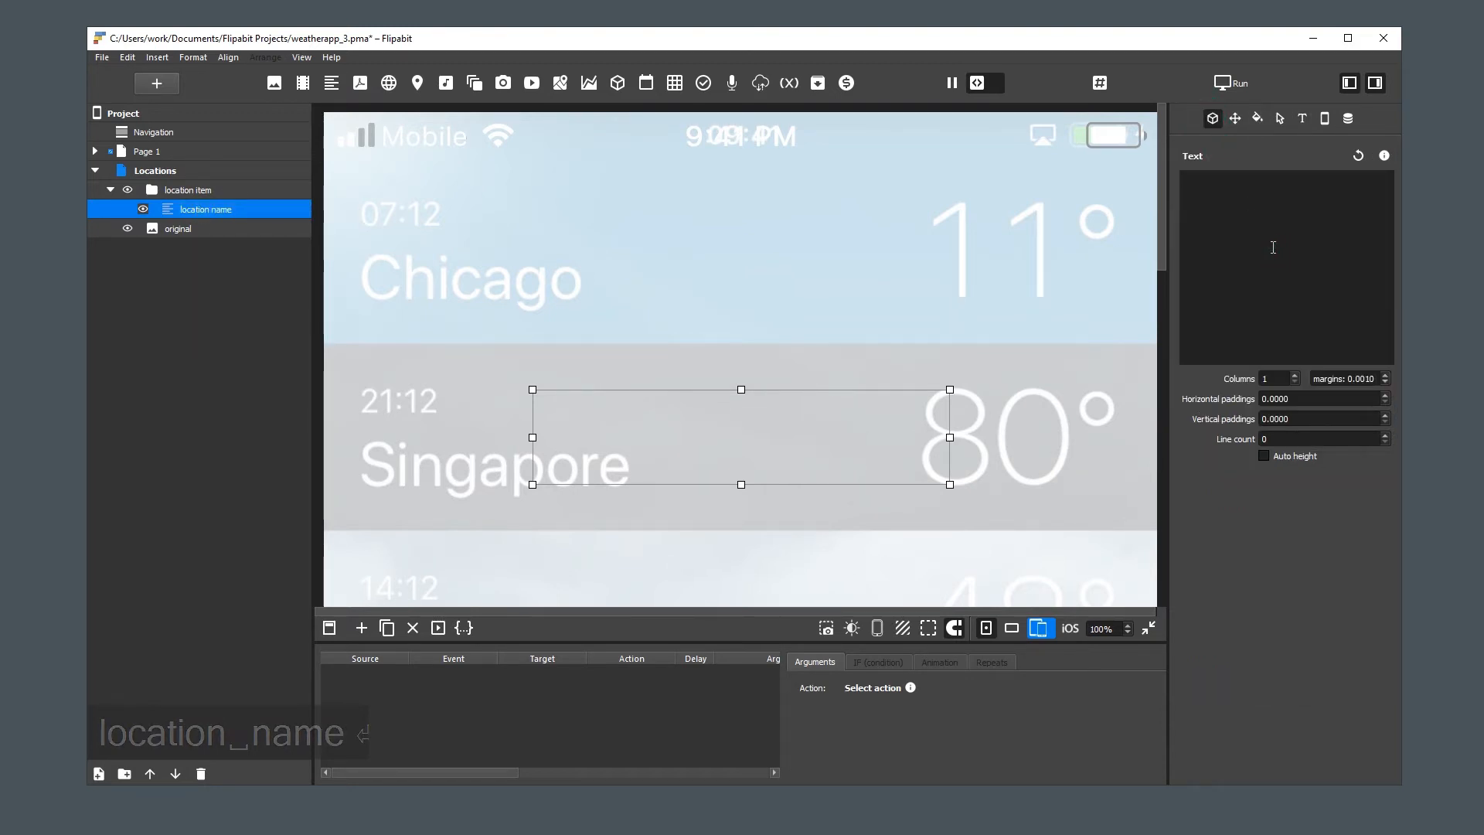
type("Singapore")
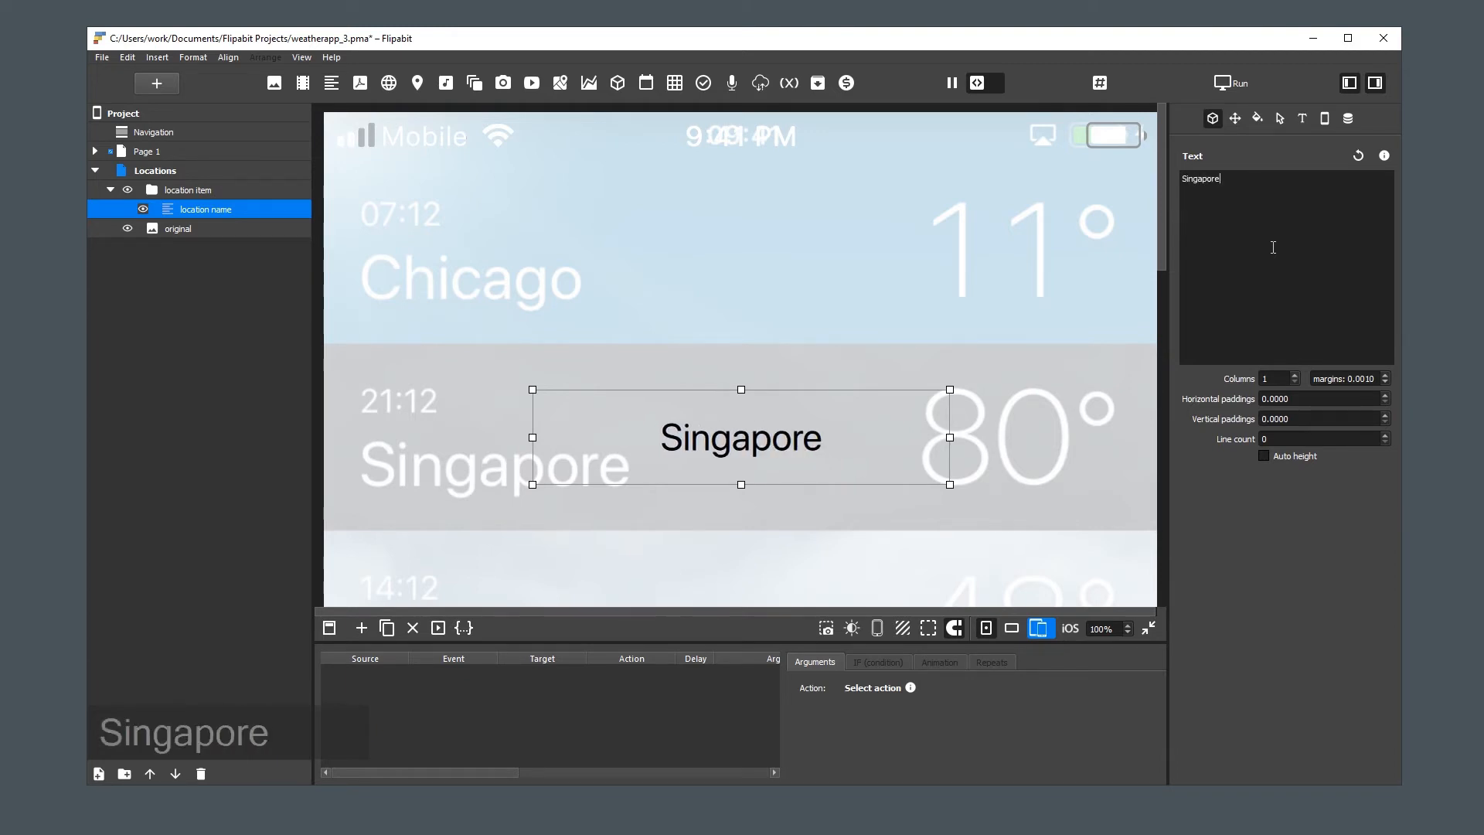
Align the "location name" text horizontally to Left and set its color to White
left_click(1303, 118)
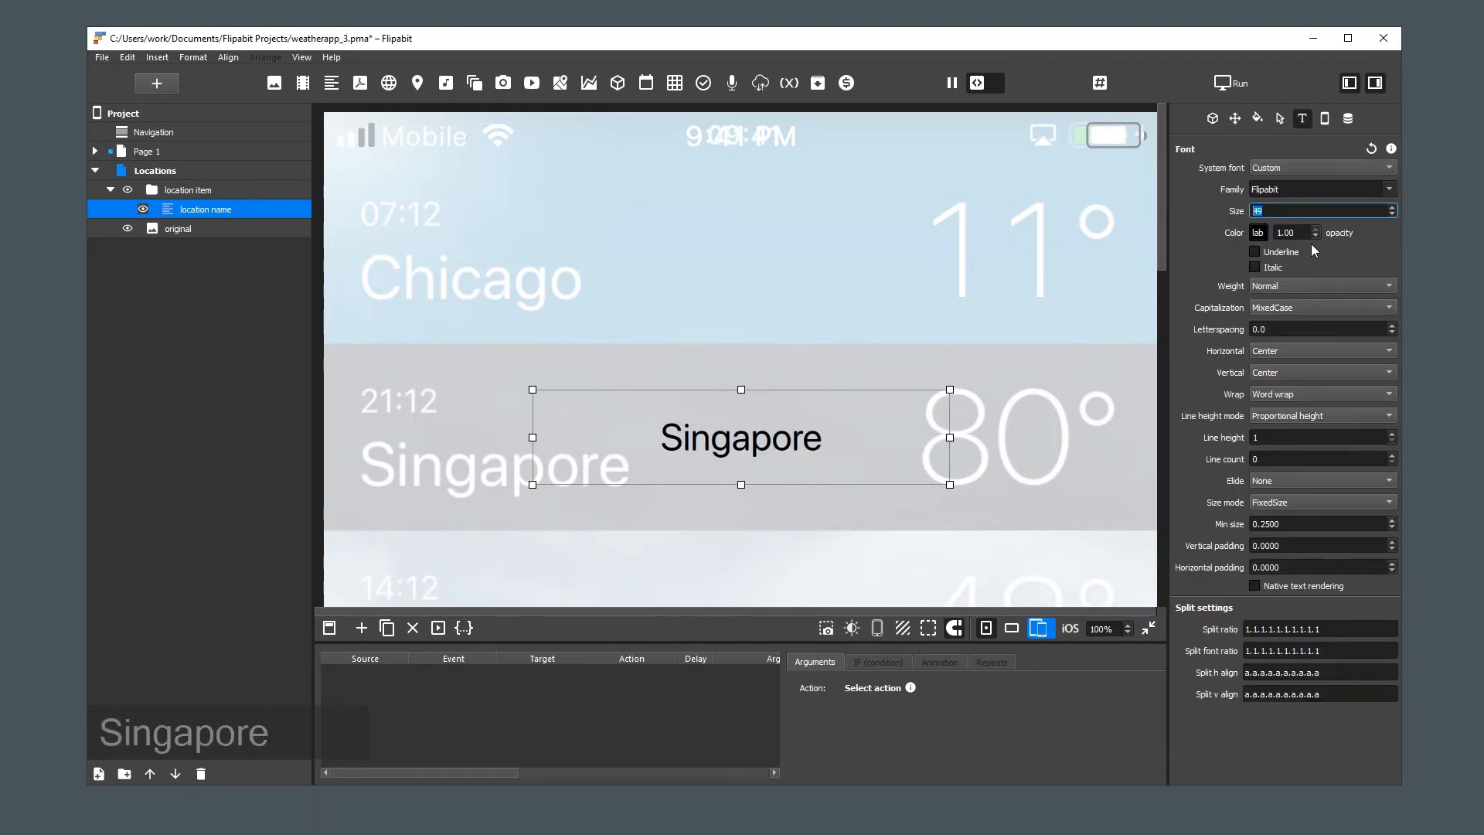
left_click(1281, 351)
left_click(1285, 320)
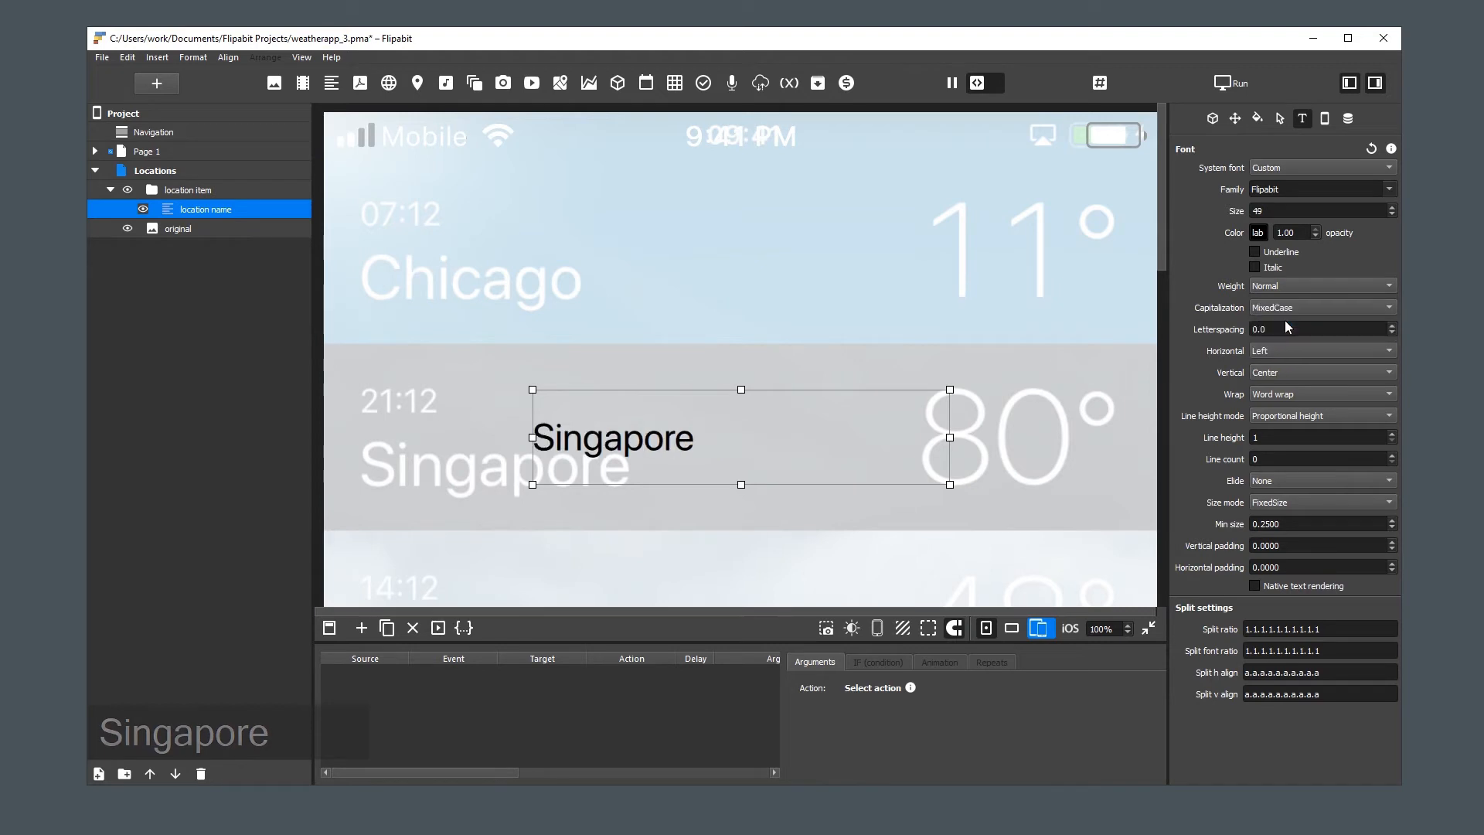
left_click(1258, 233)
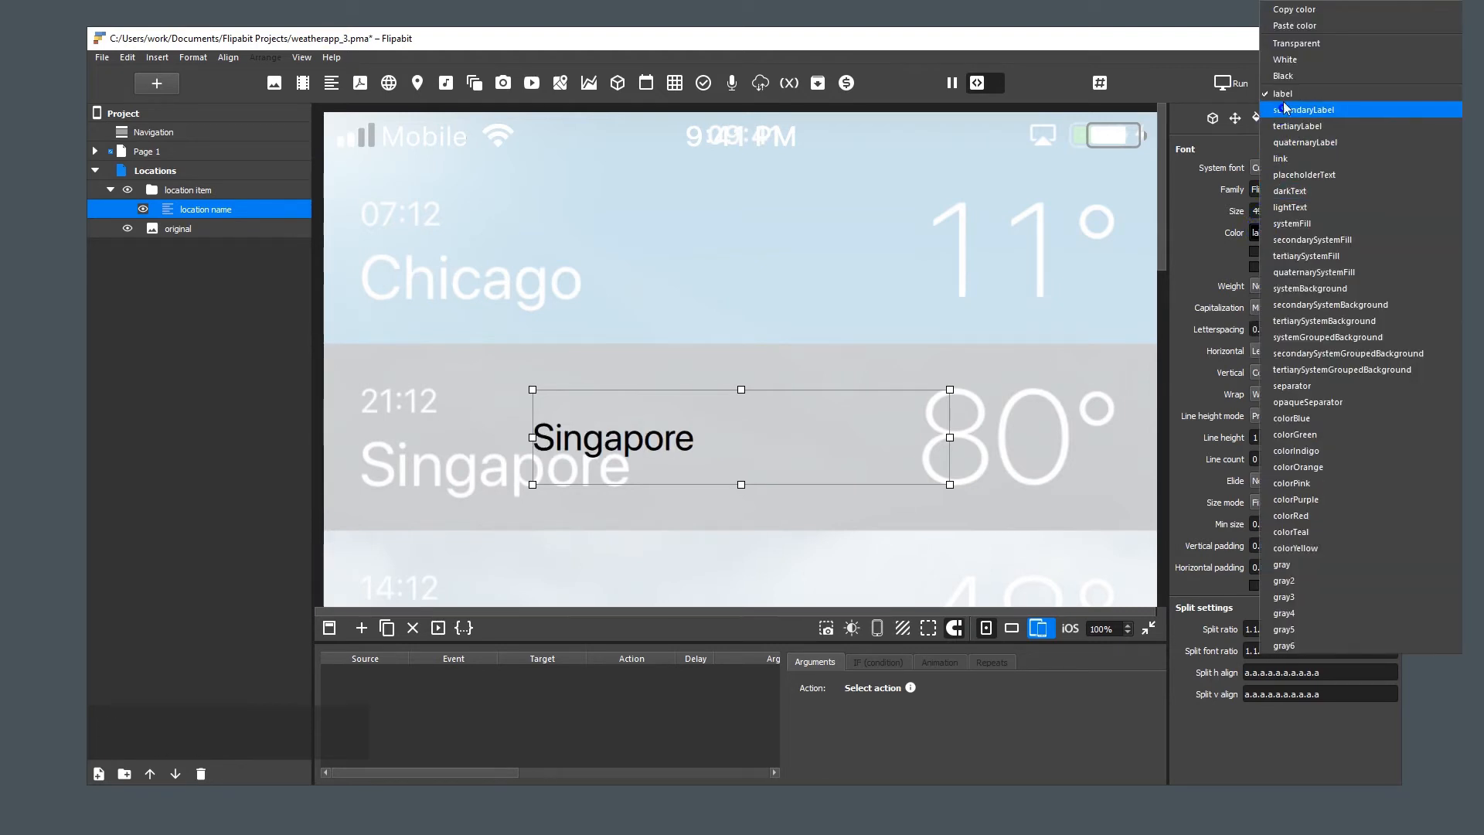
left_click(1288, 70)
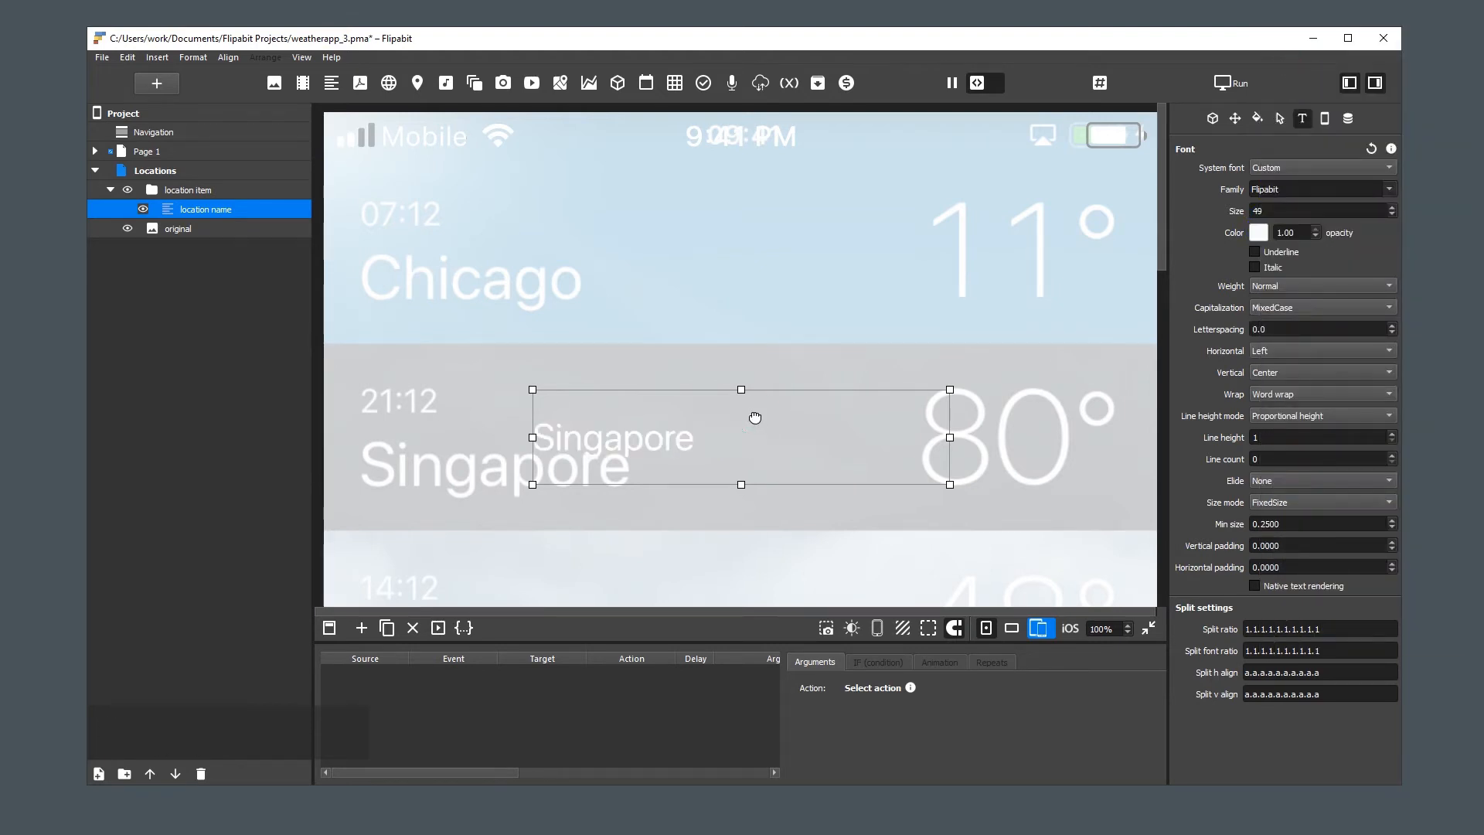
Move the "location name" text over the reference image's Singapore label and set its font size to 82
left_click_drag(755, 417, 582, 446)
scroll(1285, 209, "up", 20)
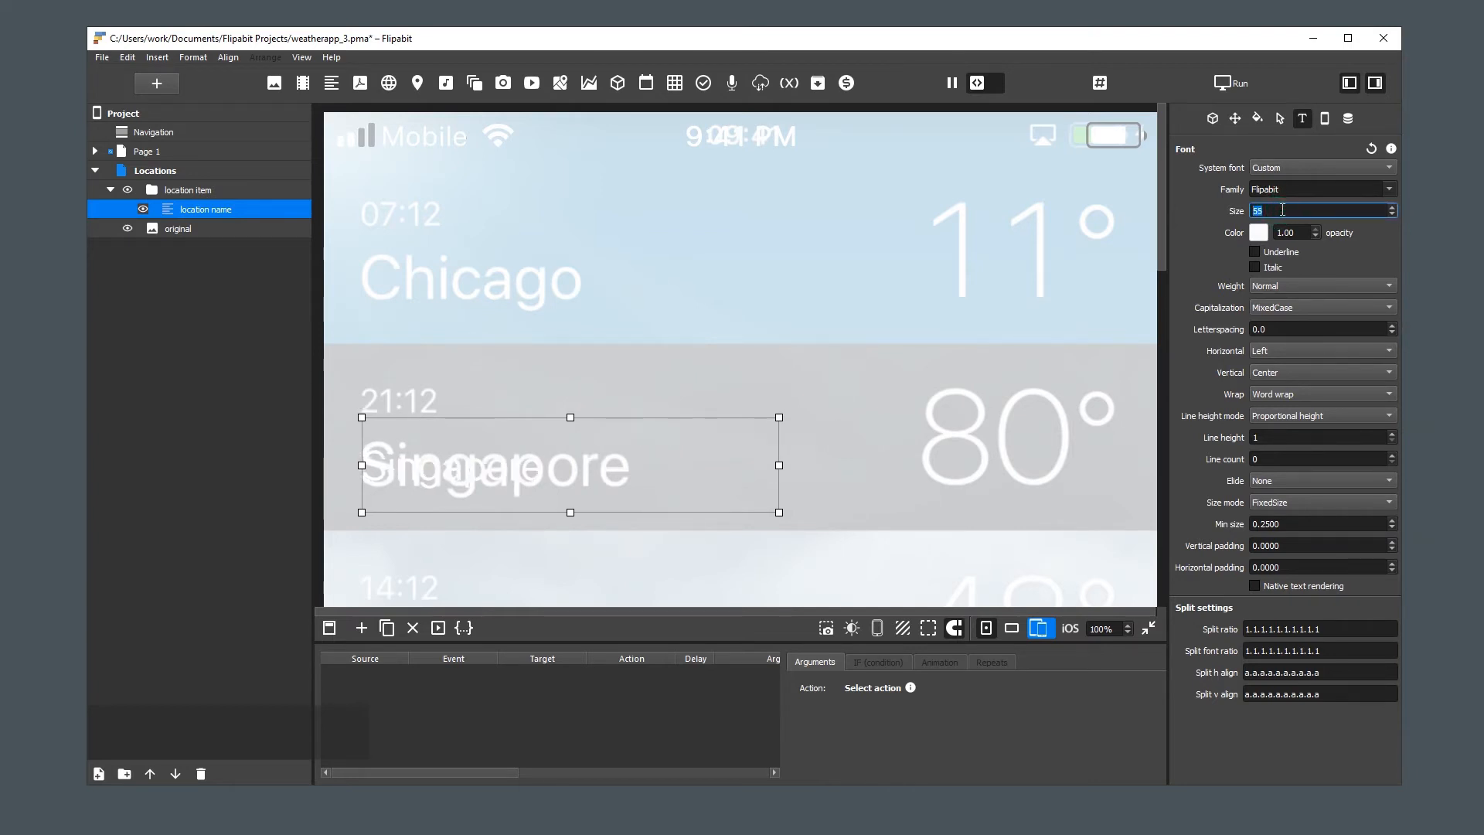
scroll(1282, 210, "down", 8)
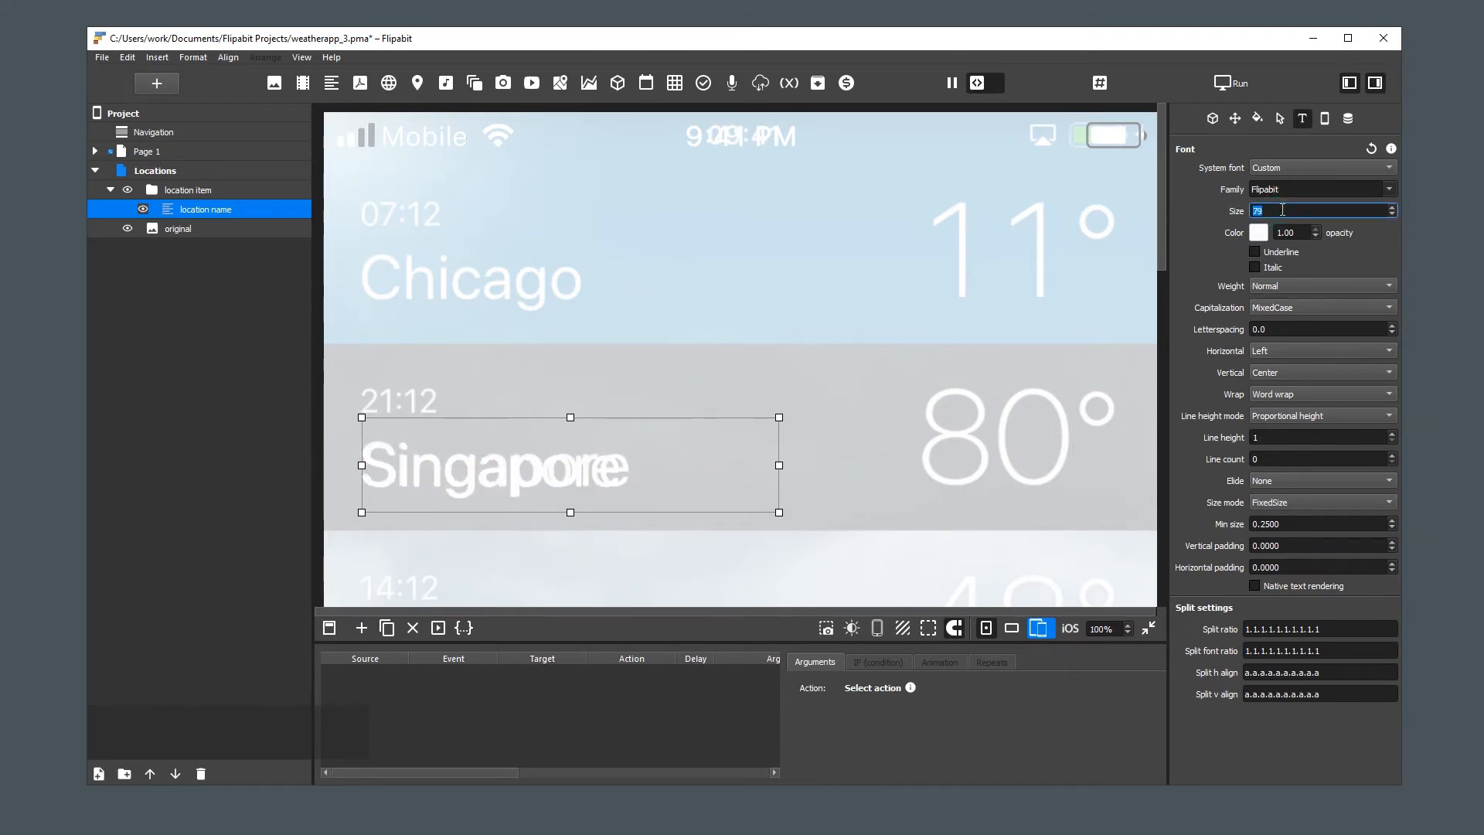
scroll(1282, 210, "up", 5)
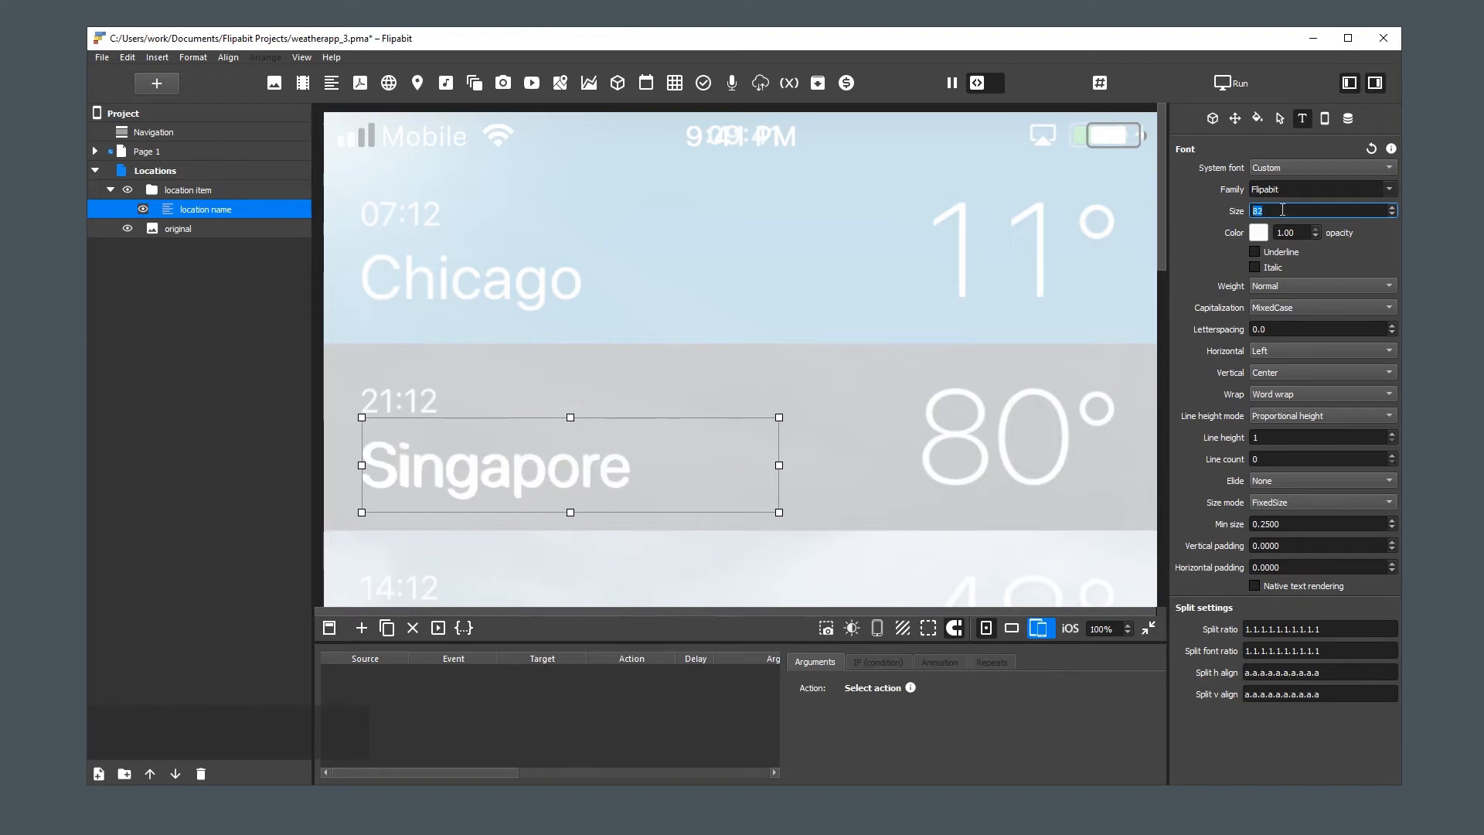
Set the "location name" font size to 81 and extend its upper edge slightly to line up with the reference label
scroll(1282, 210, "down", 1)
left_click_drag(568, 417, 570, 415)
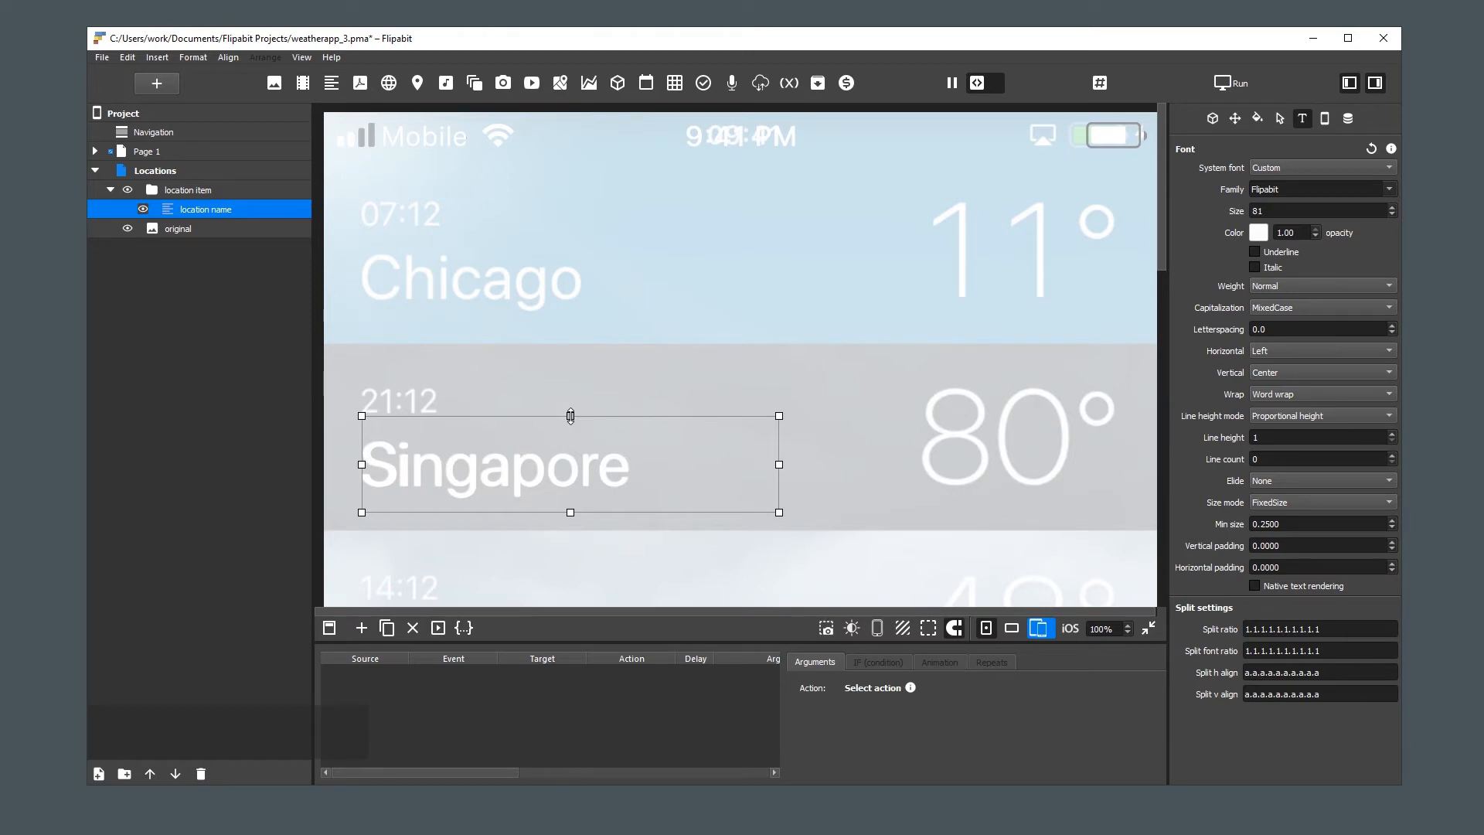
Duplicate the "location name" text element and rename the copy "location time"
key("ctrl+d")
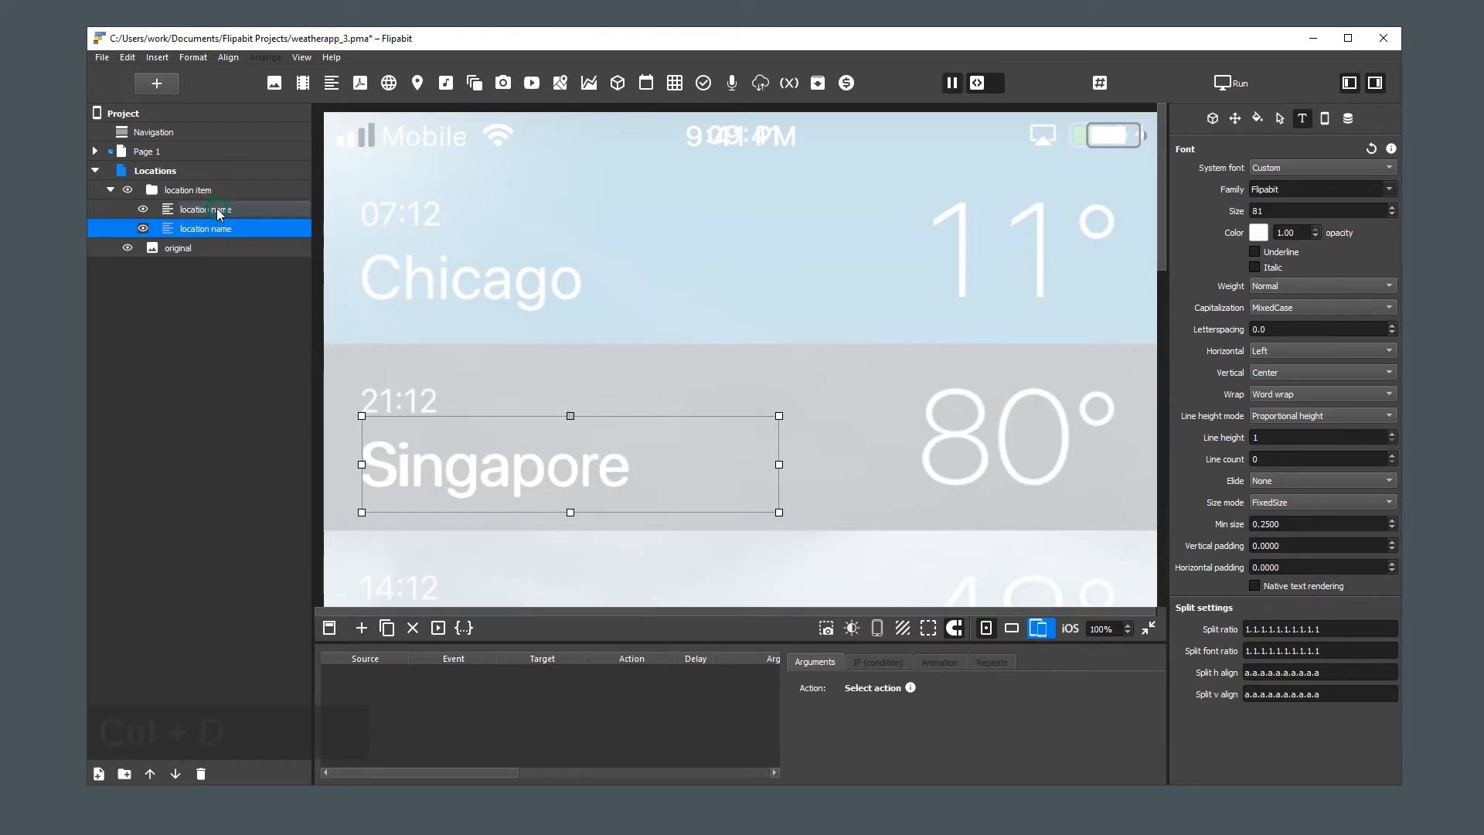
double_click(228, 229)
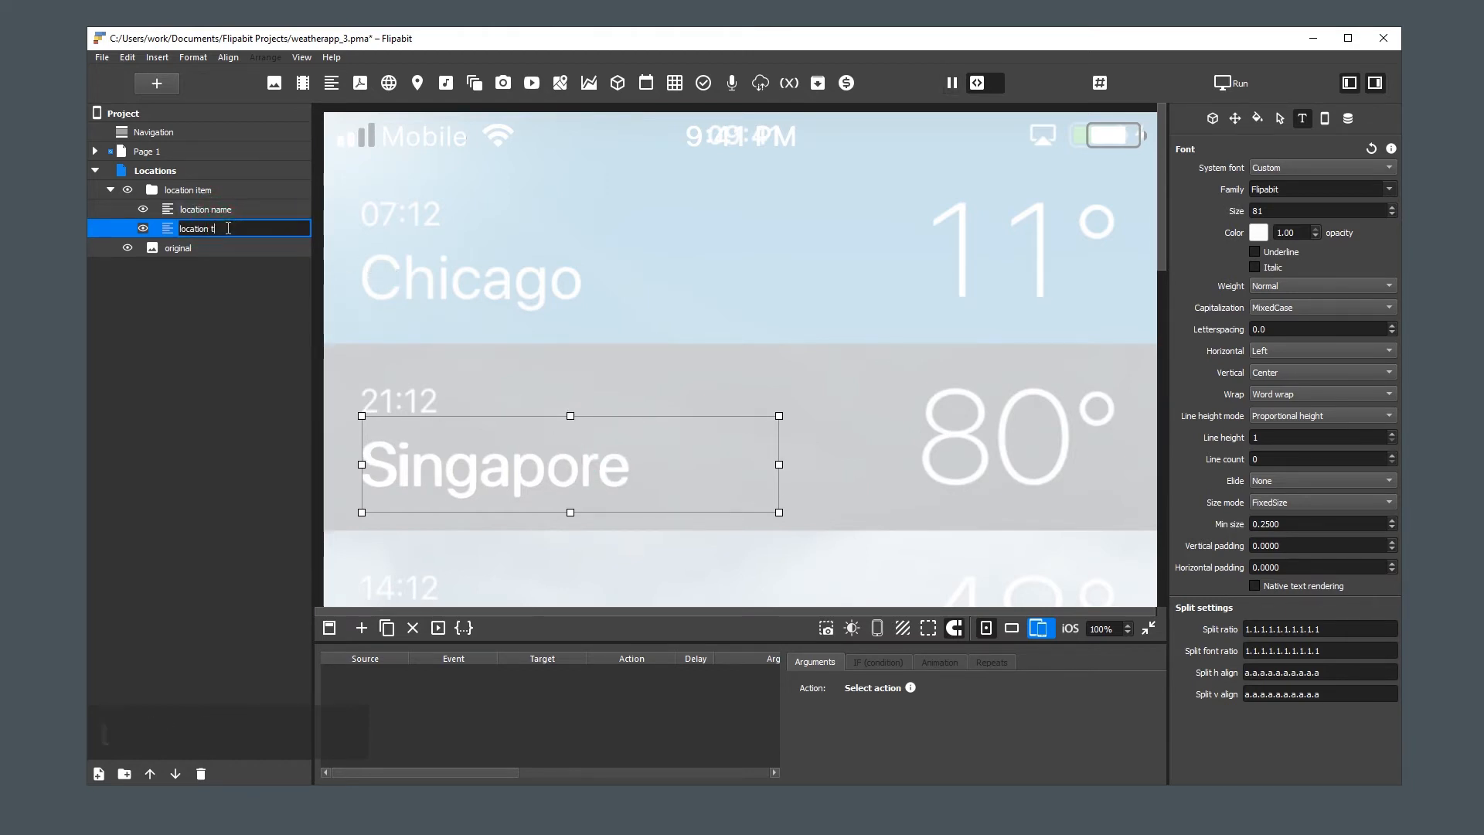
type("time")
key("Return")
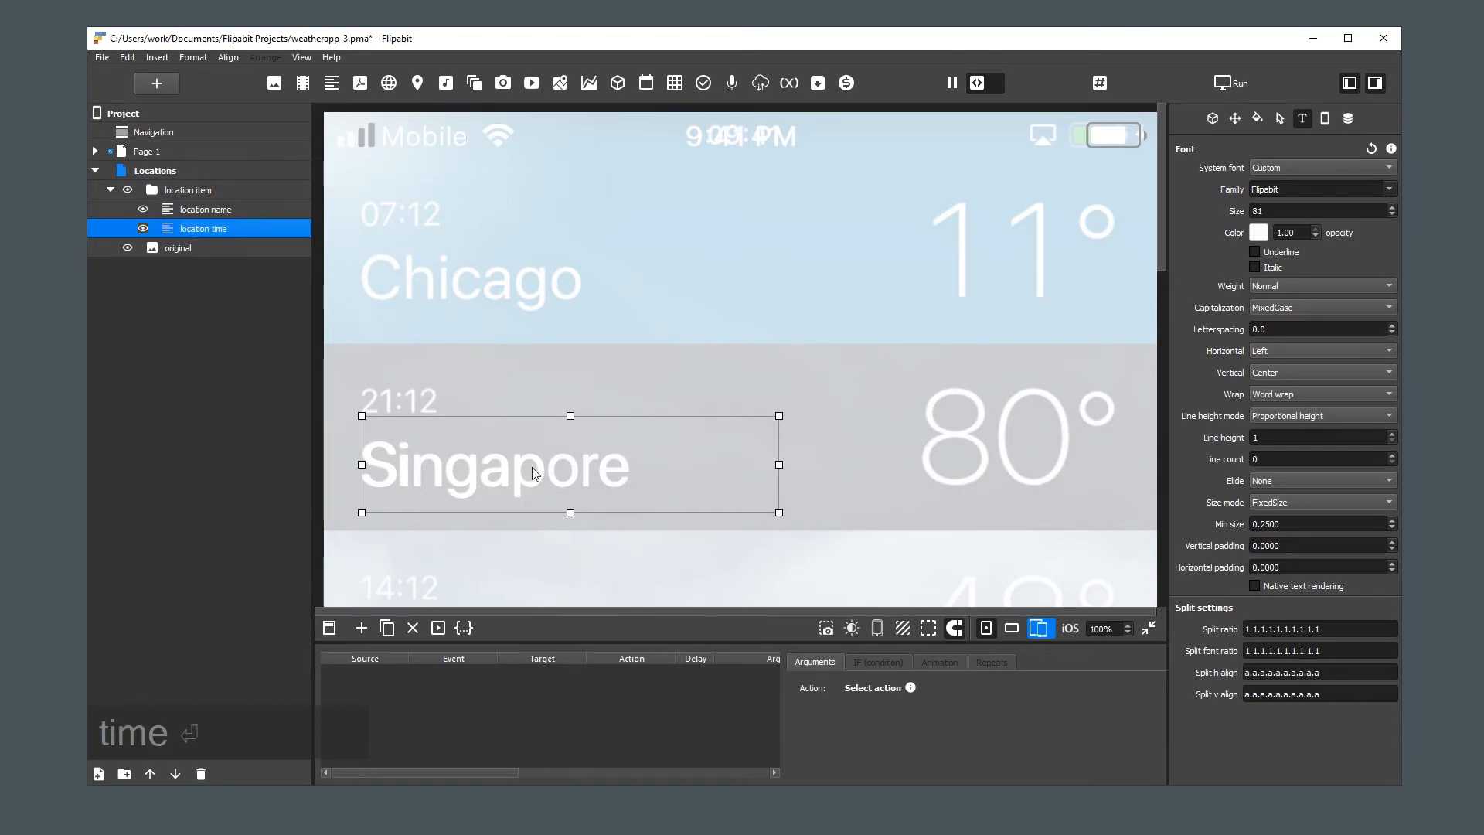
Move "location time" over the reference image's Singapore time label, narrow its box and set its text to "21:12"
left_click_drag(531, 463, 541, 401)
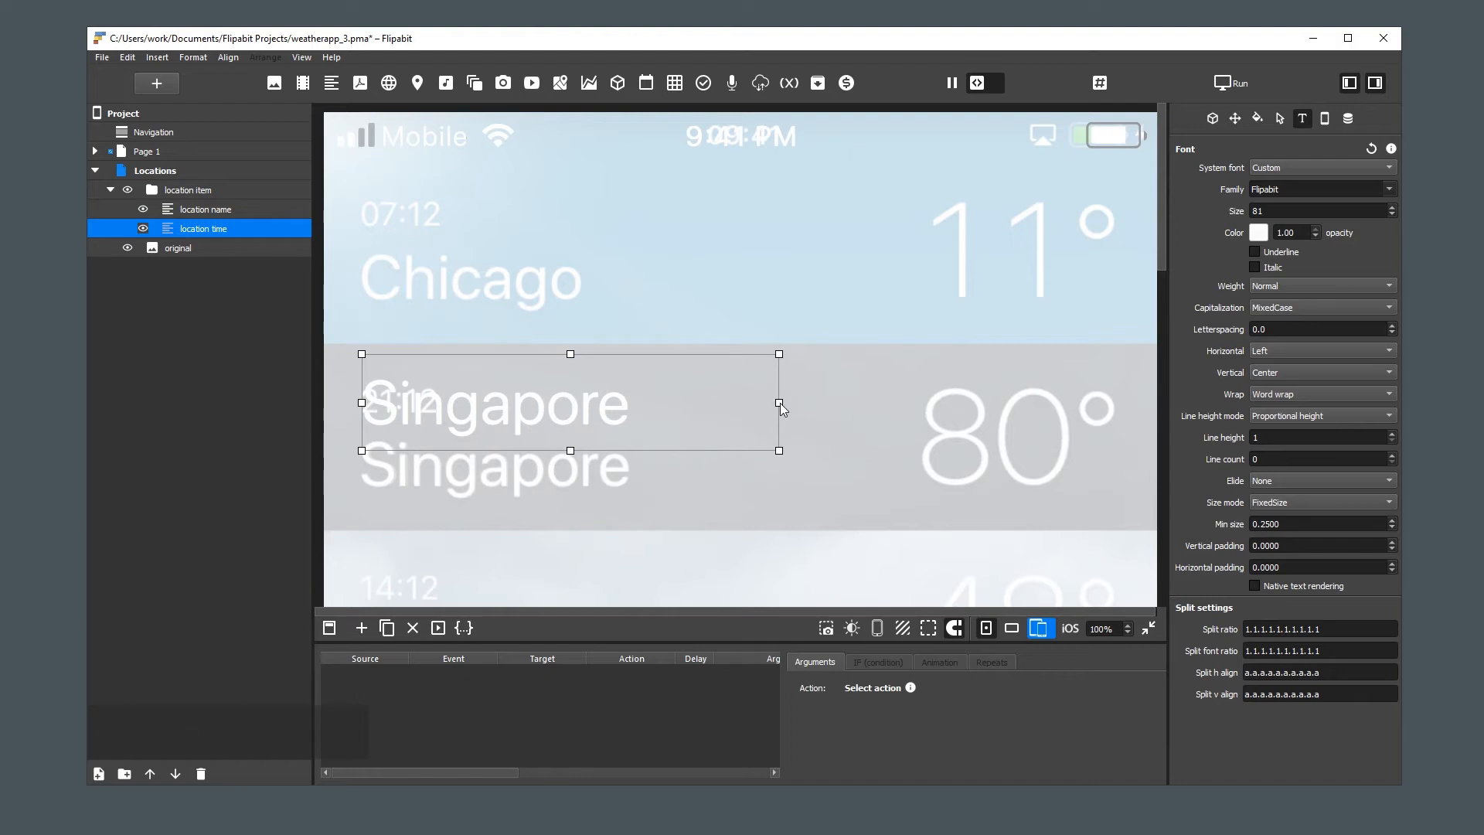
left_click_drag(781, 402, 638, 402)
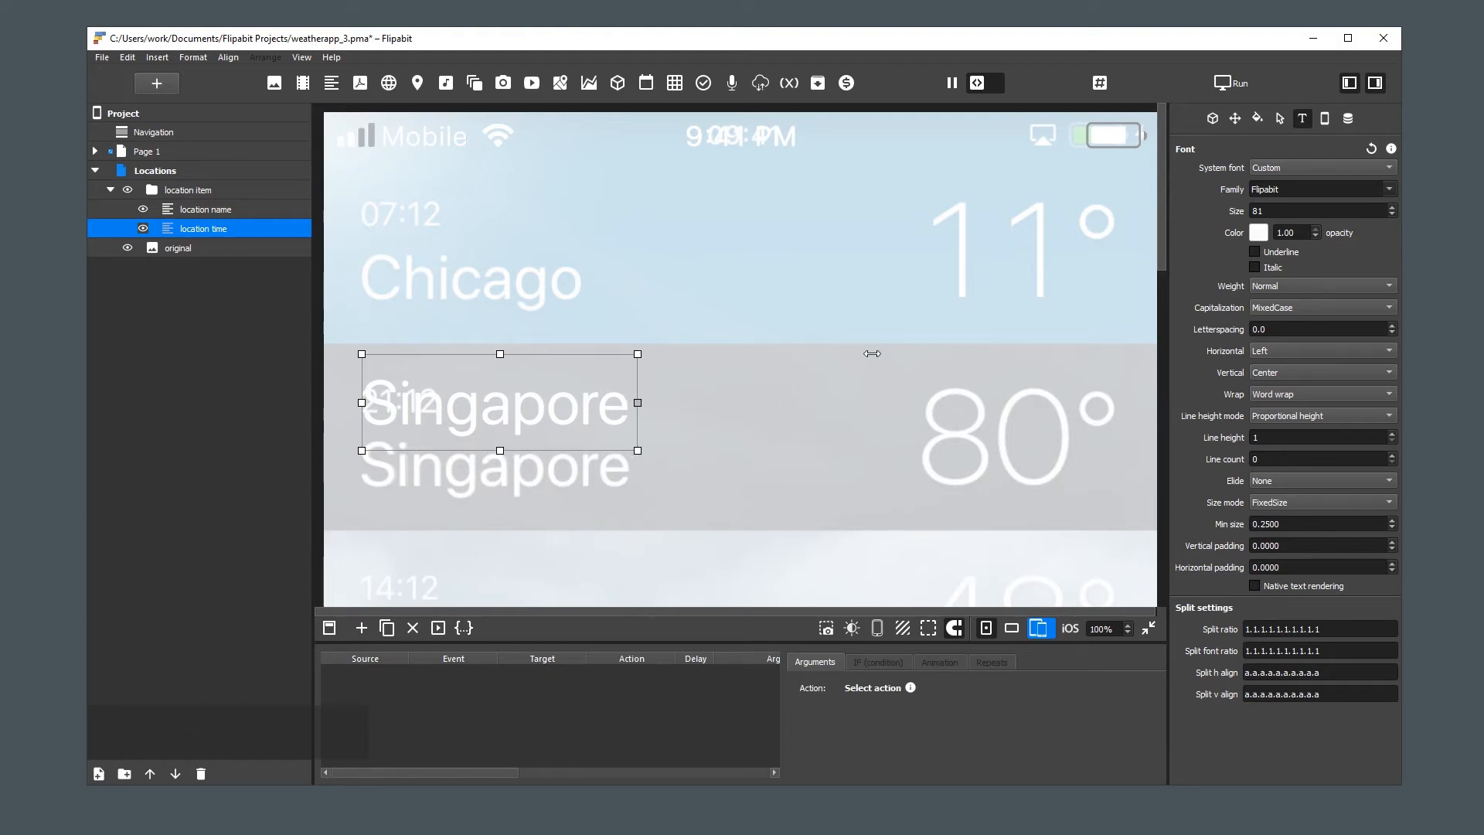
left_click(1212, 118)
left_click(1296, 244)
key("ctrl+a")
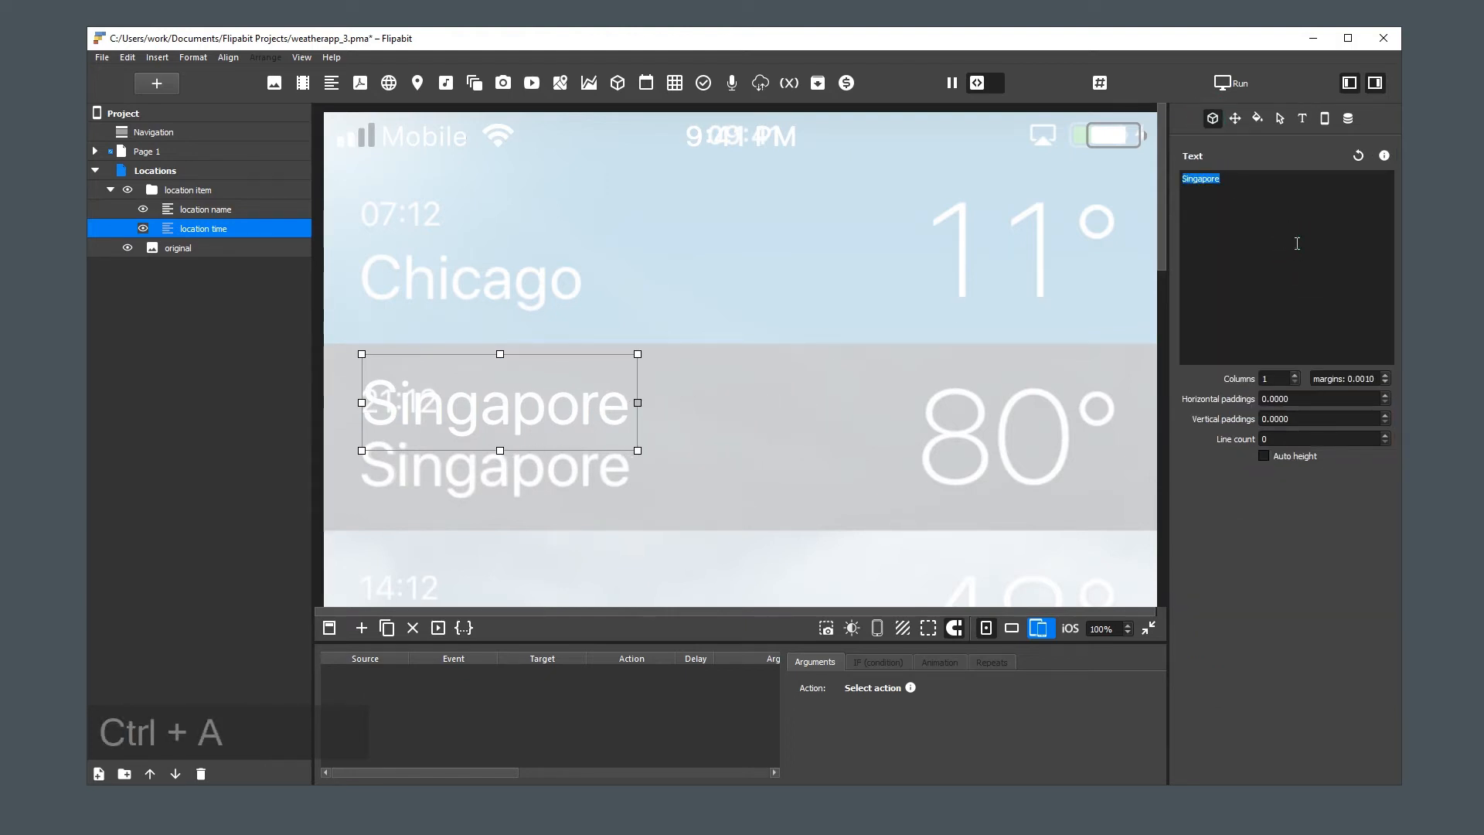
type("21:12")
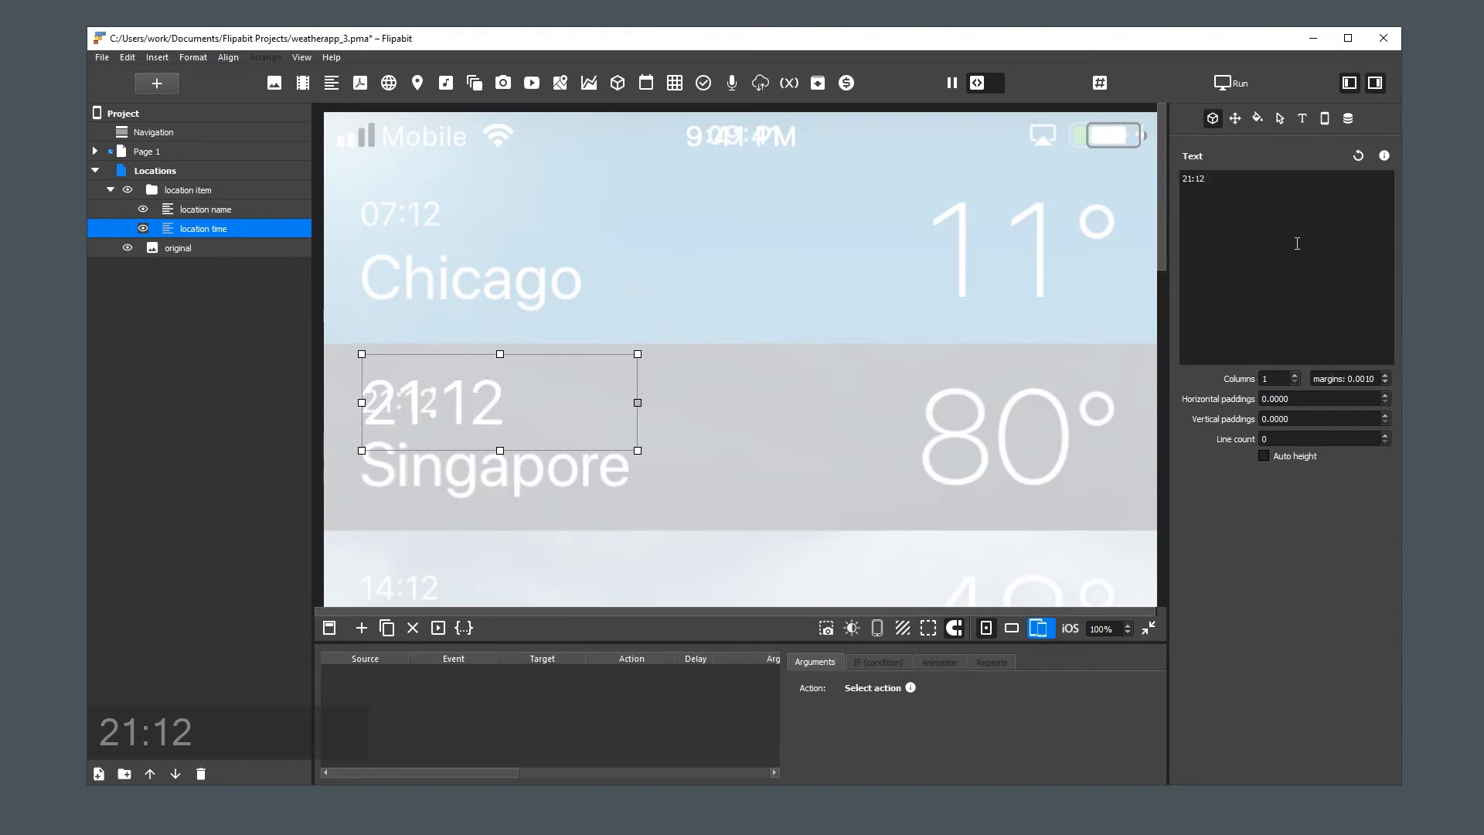
Set the "location time" font size to 43 and shorten its box slightly from below to match the reference time
left_click(1301, 120)
left_click(1293, 210)
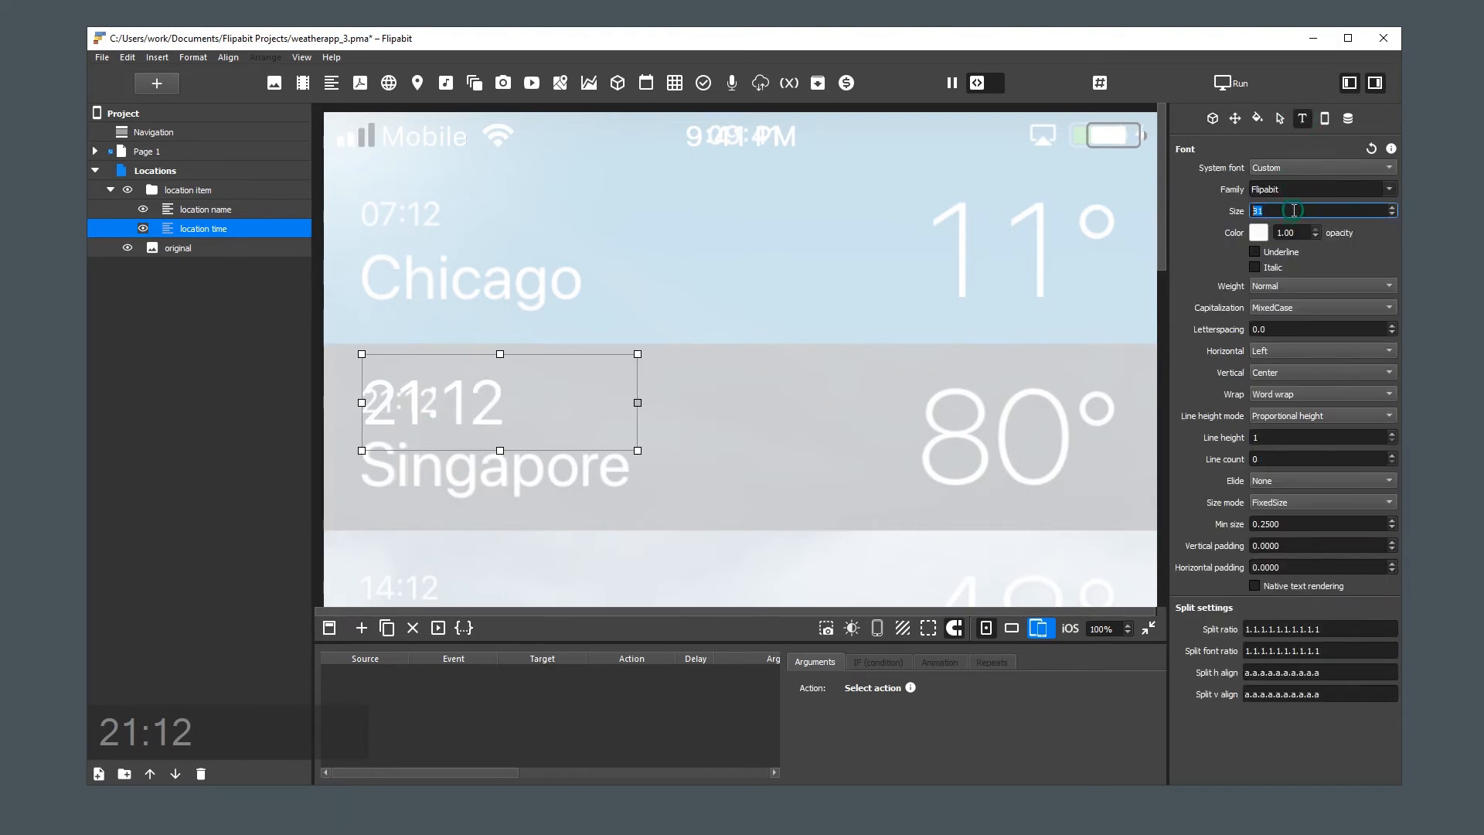
scroll(1294, 210, "down", 10)
scroll(1294, 211, "up", 2)
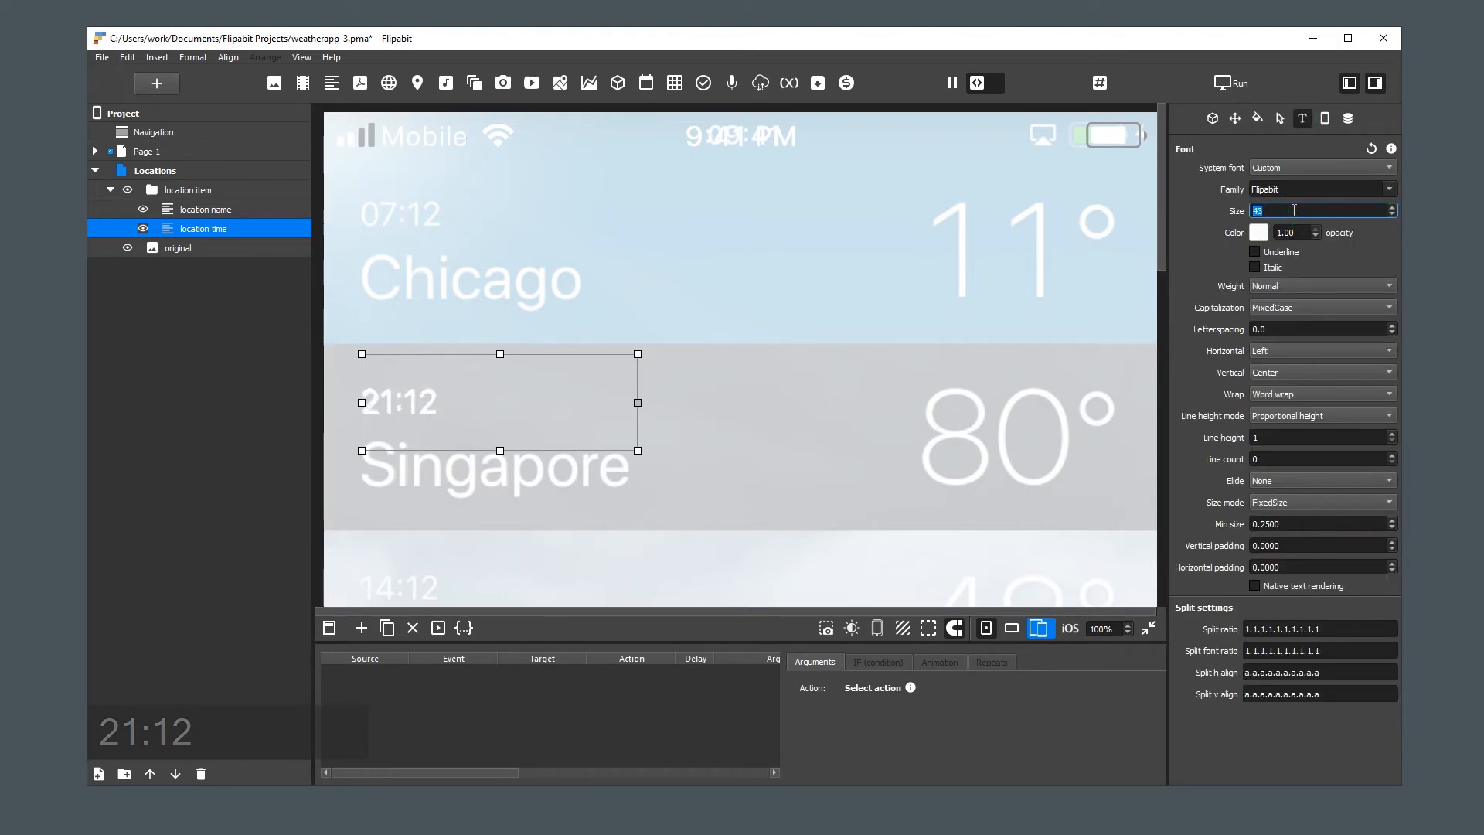
left_click_drag(500, 449, 499, 446)
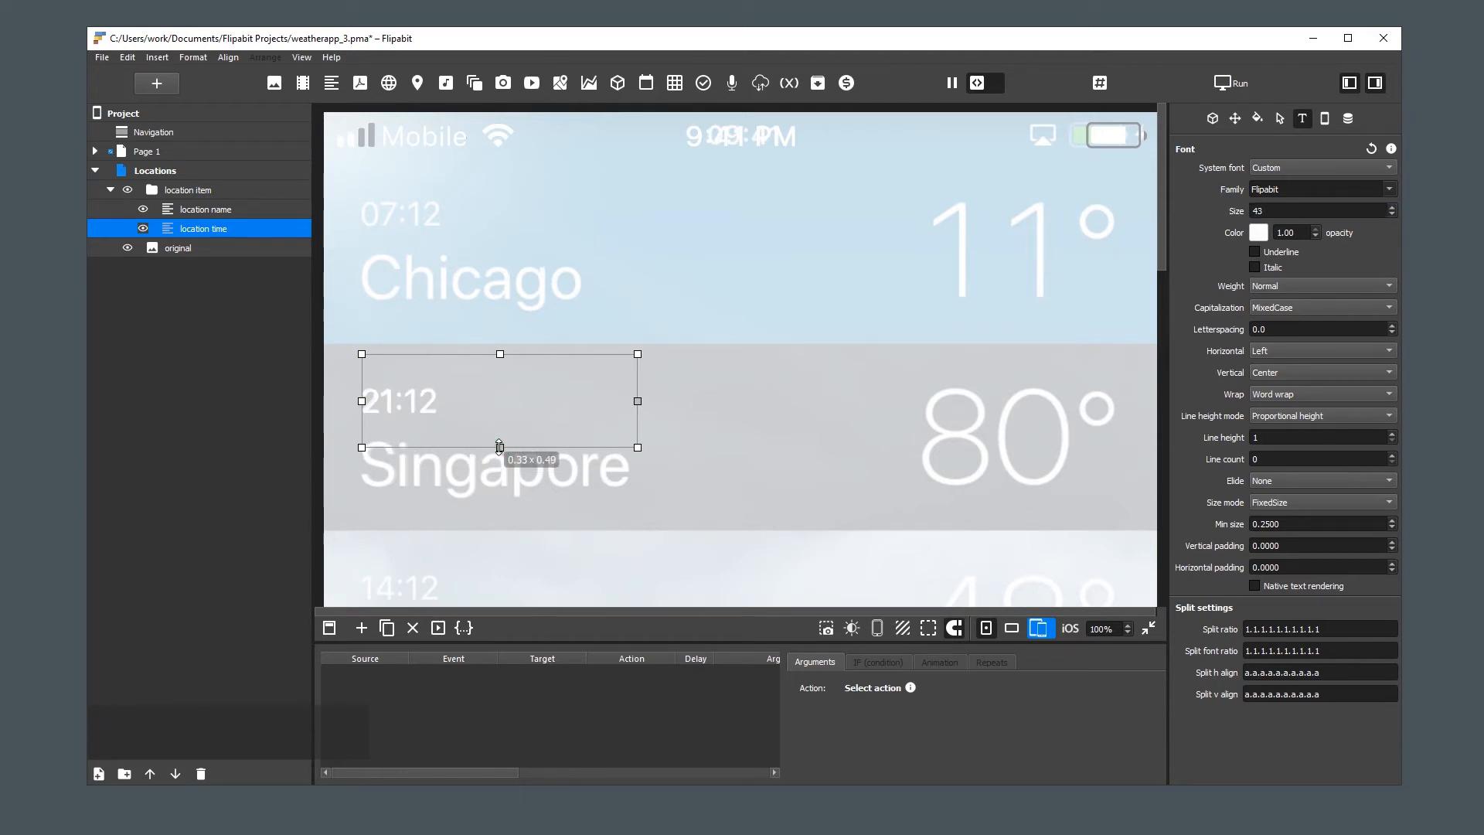
left_click(538, 483)
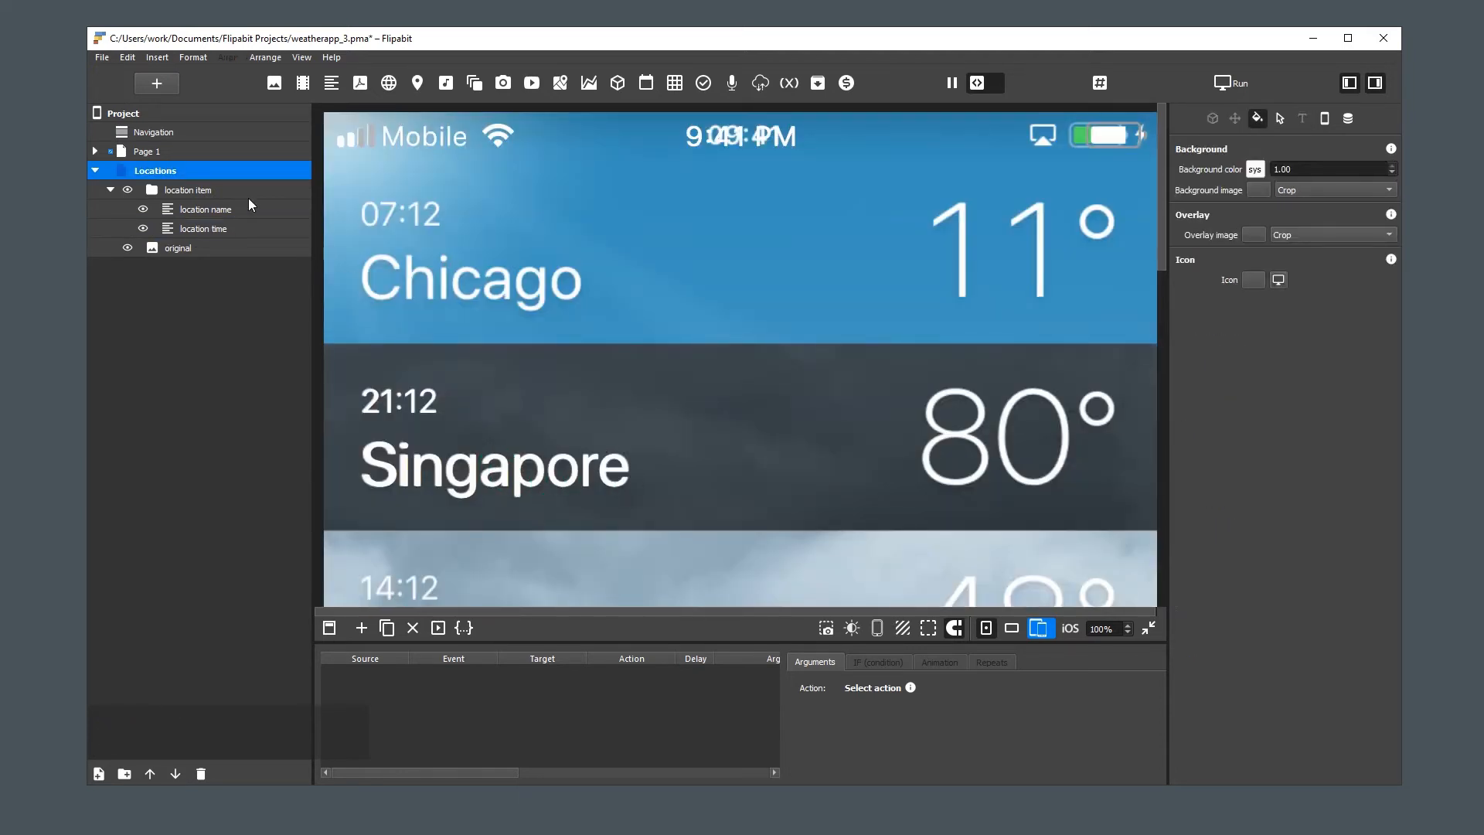
Duplicate the "location time" text element and rename the copy "location temp"
left_click(207, 229)
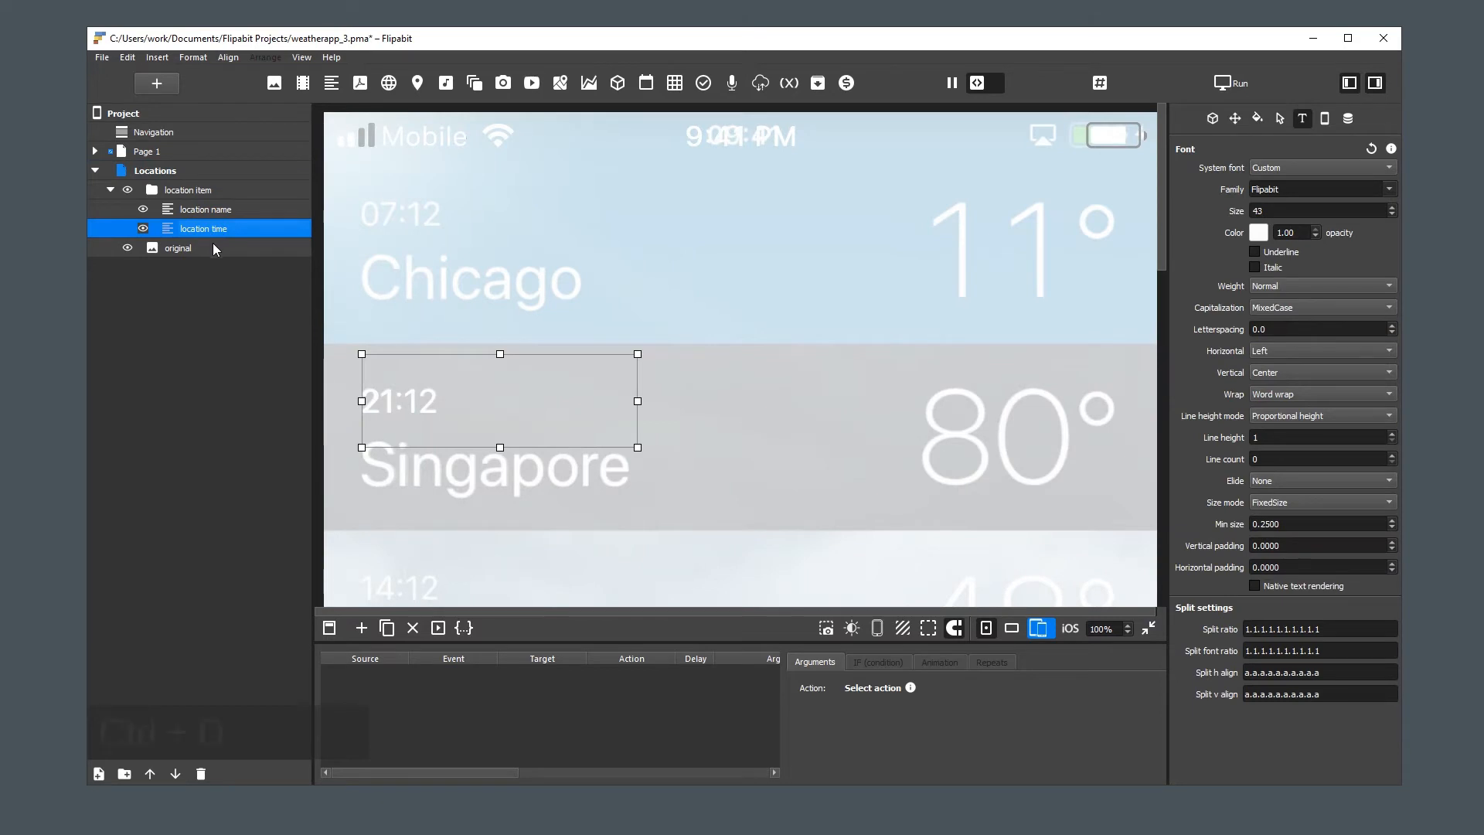
key("ctrl+d")
left_click(209, 248)
double_click(238, 253)
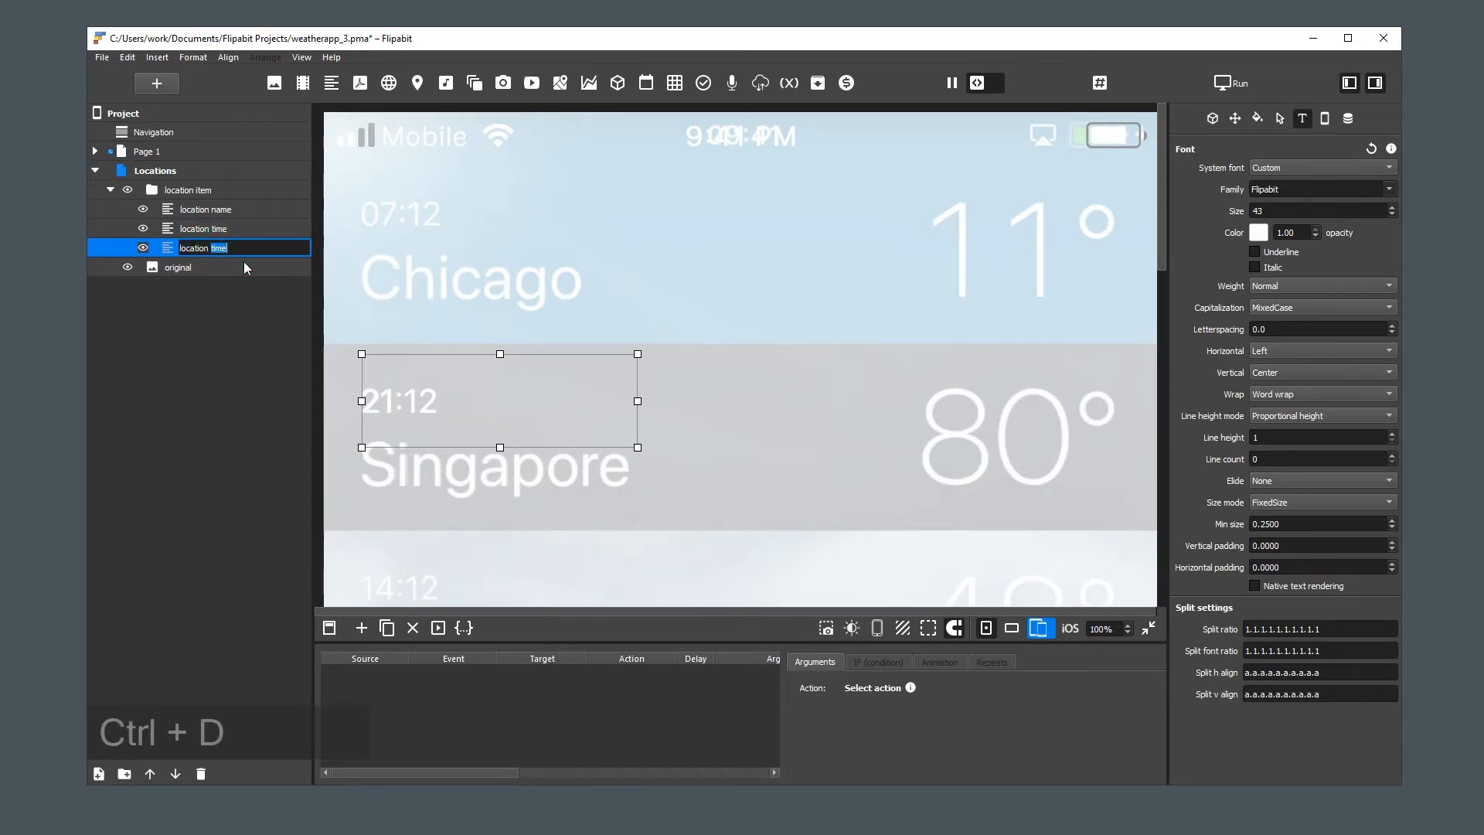
type("temp")
key("Return")
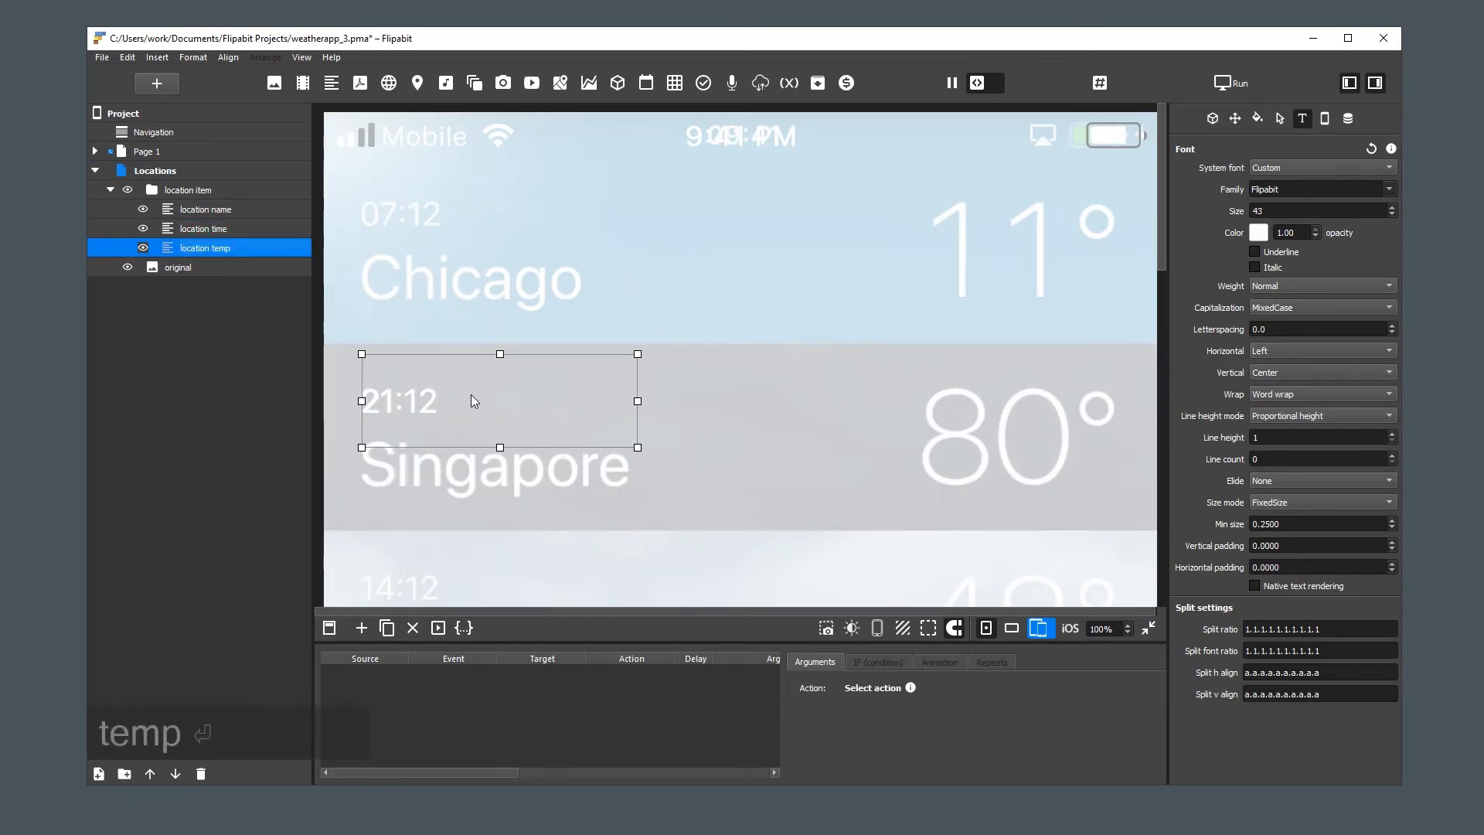
Move "location temp" over the reference image's Singapore temperature and enlarge its box to about 0.33 × 0.69
left_click_drag(472, 396, 502, 425)
key("r")
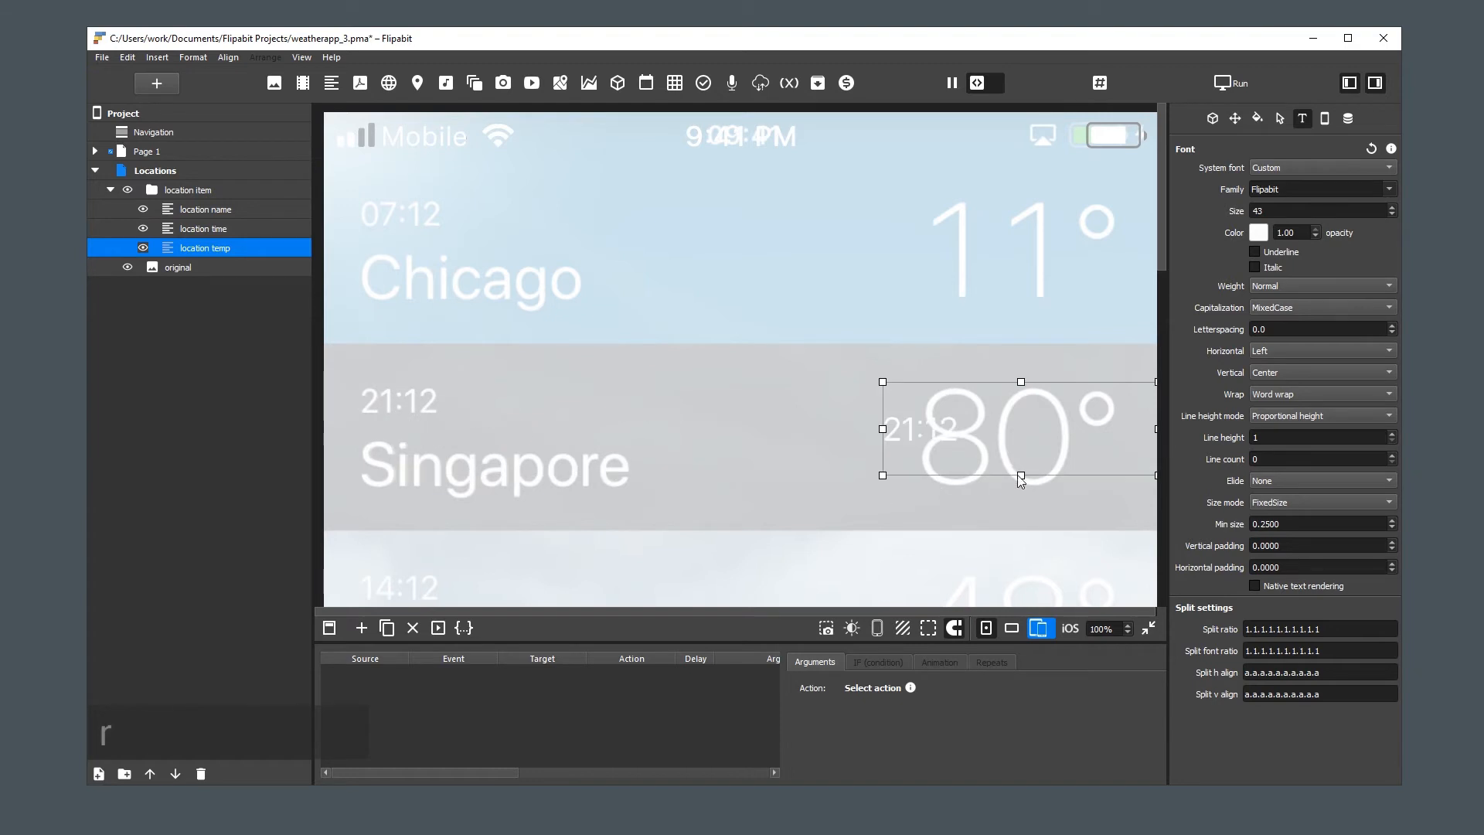
left_click_drag(1021, 477, 1022, 502)
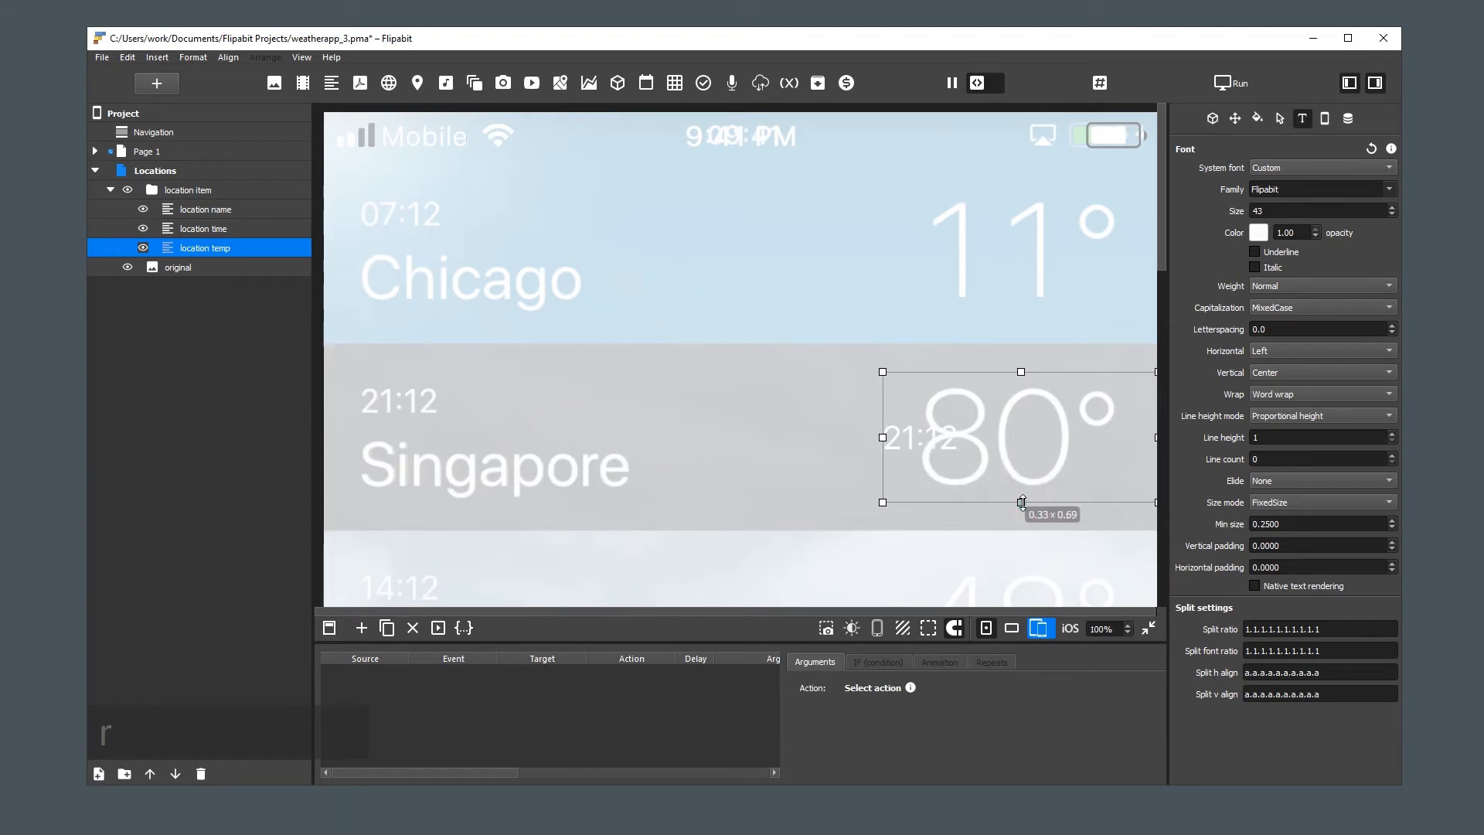
Set the text content of the "location temp" element to "80"
left_click(1211, 118)
left_click(1280, 224)
key("ctrl+a")
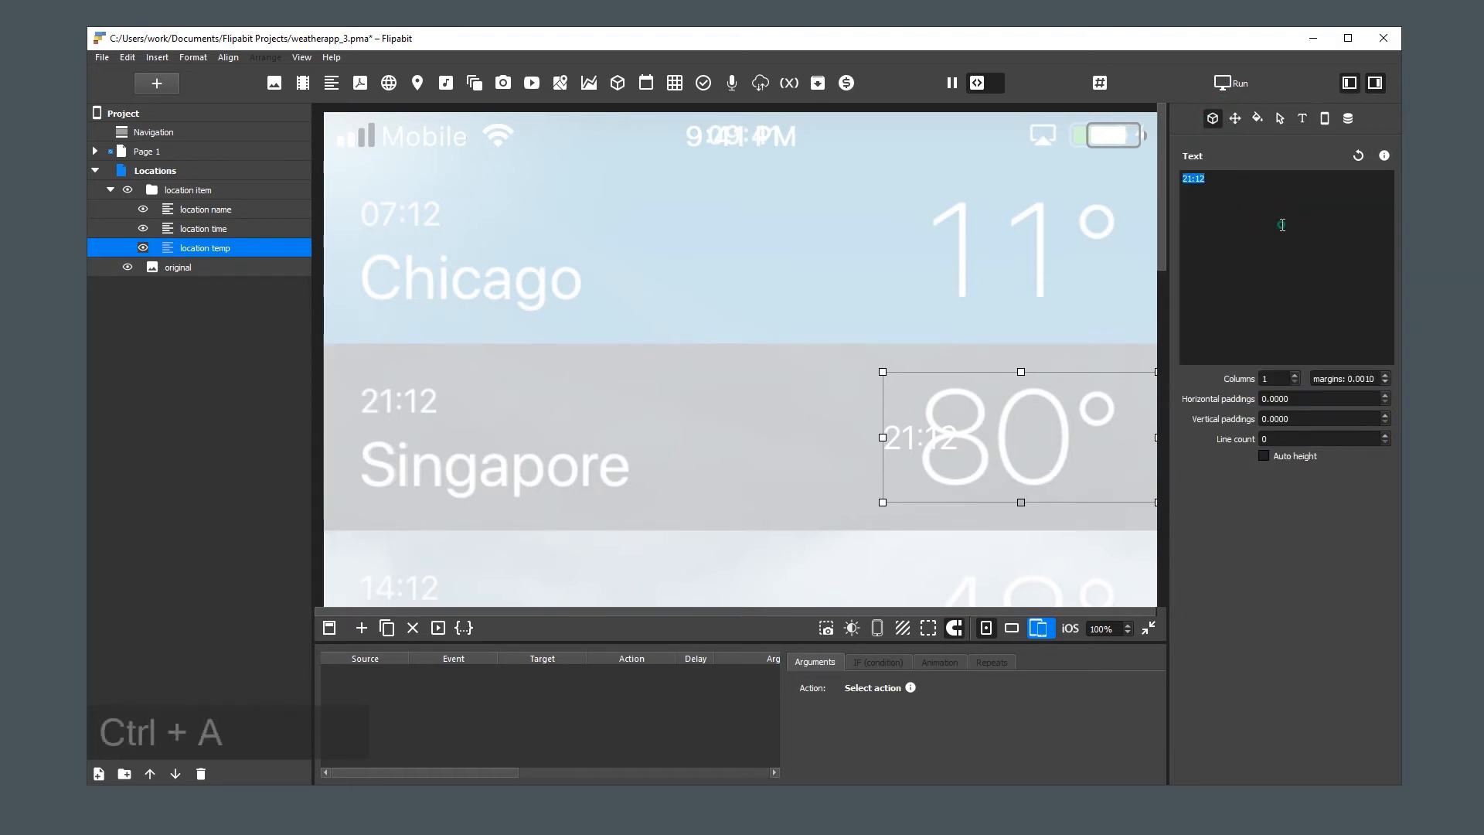
type("80")
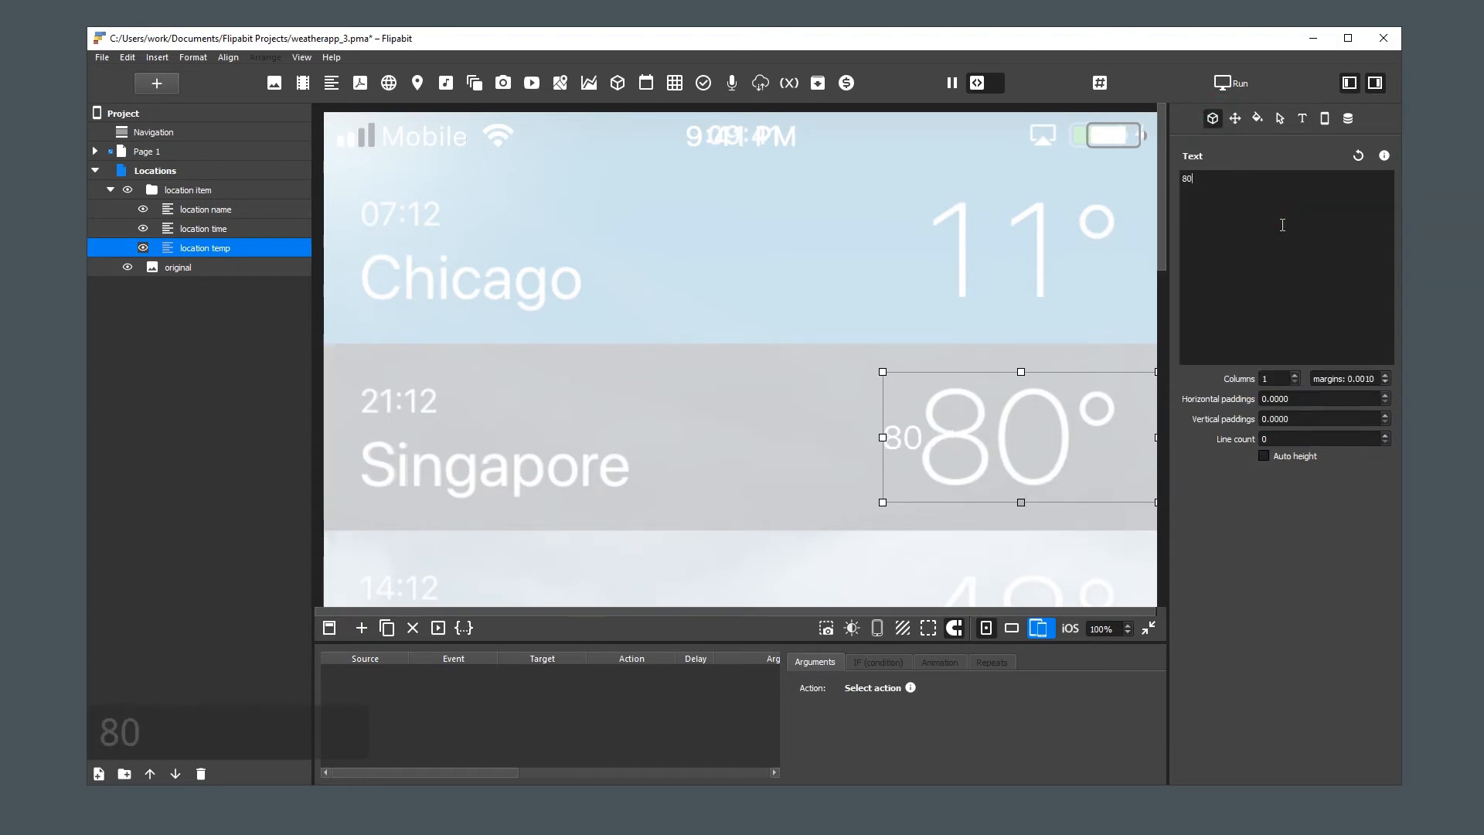
Copy the degree symbol from Page 1's "weather temp" text and append it to the "location temp" text
left_click(109, 152)
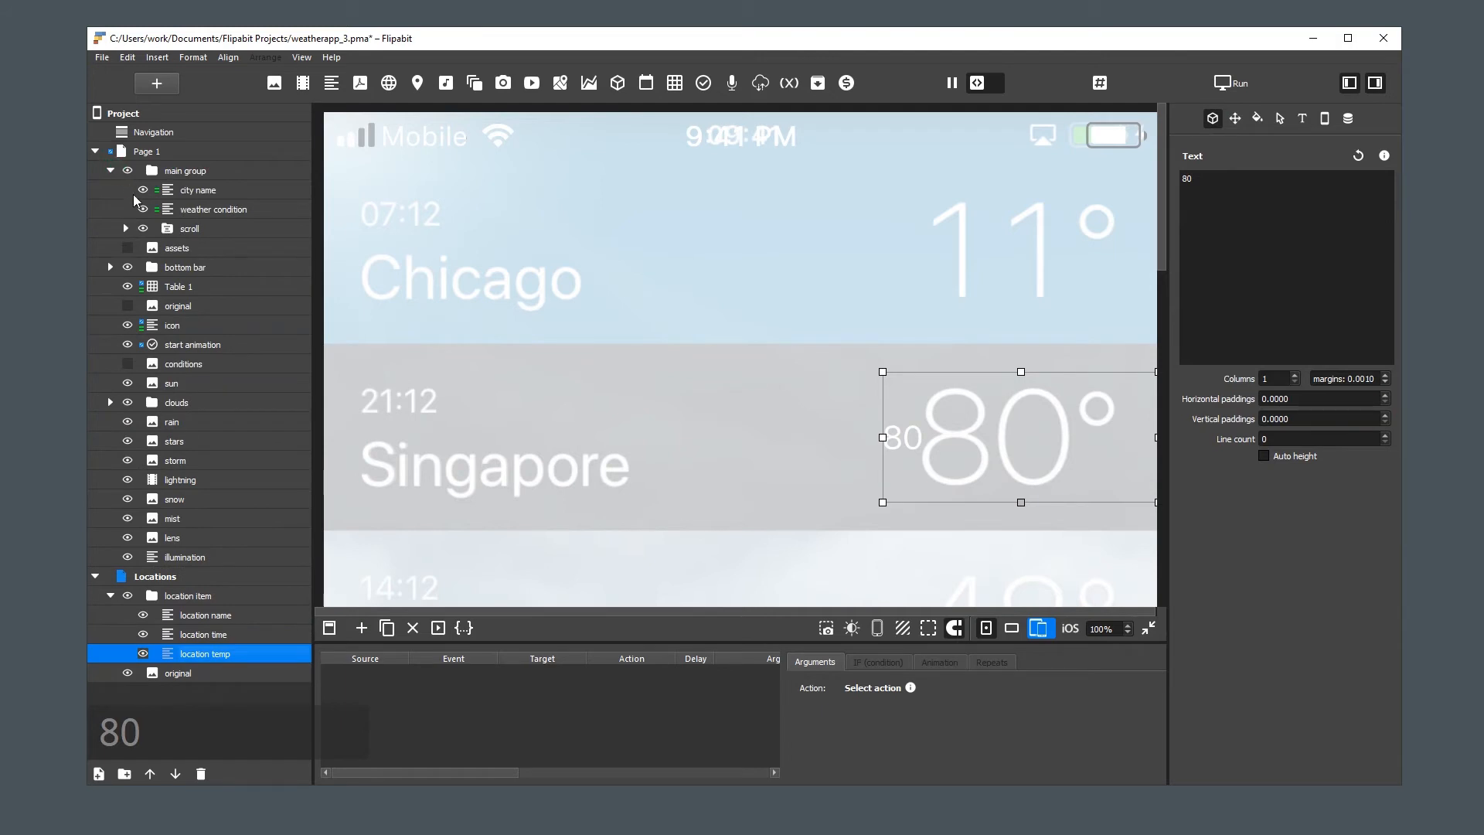
left_click(125, 228)
left_click(222, 247)
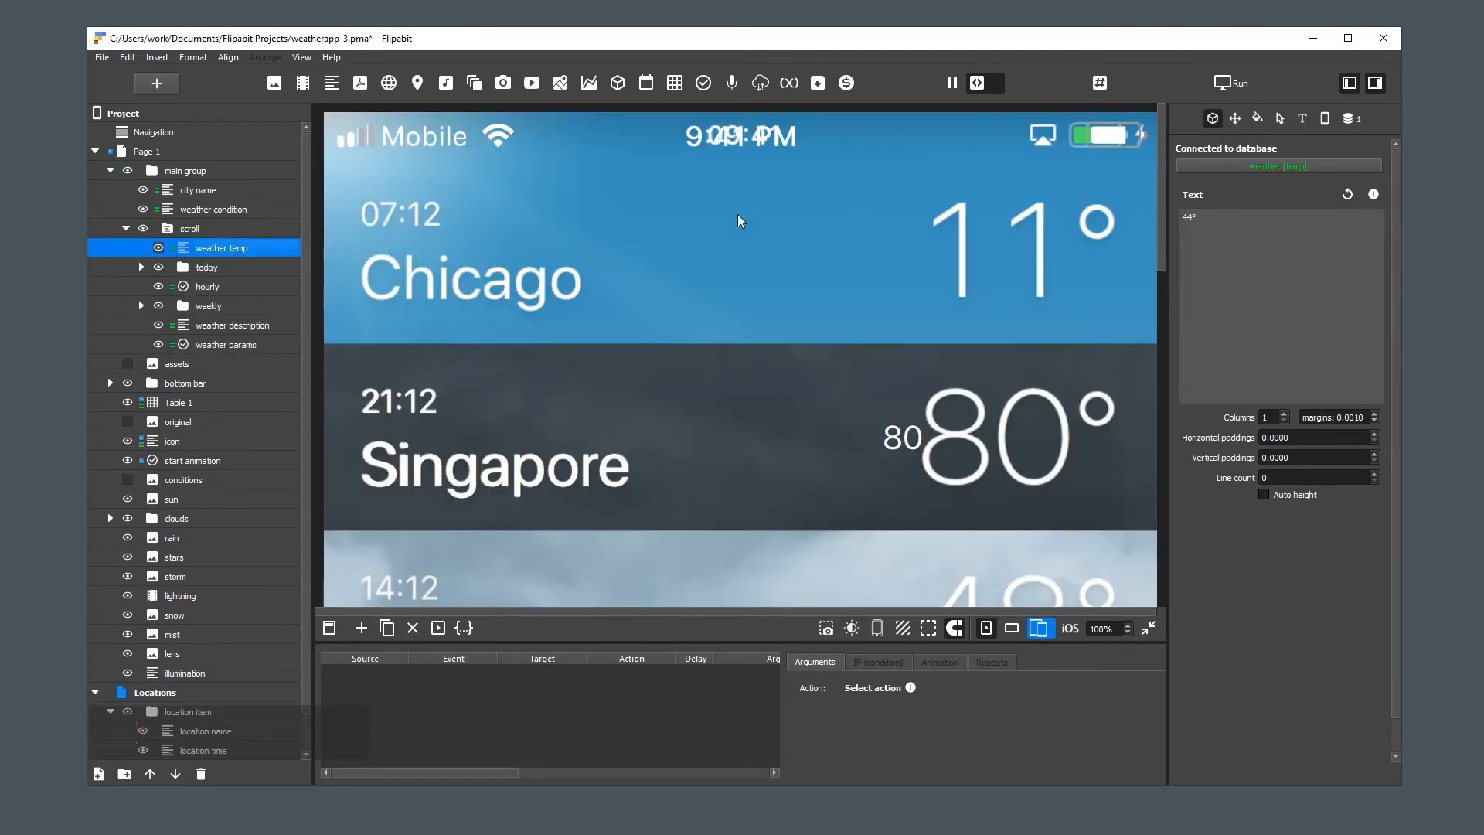
double_click(1203, 217)
key("ctrl+c")
left_click(95, 151)
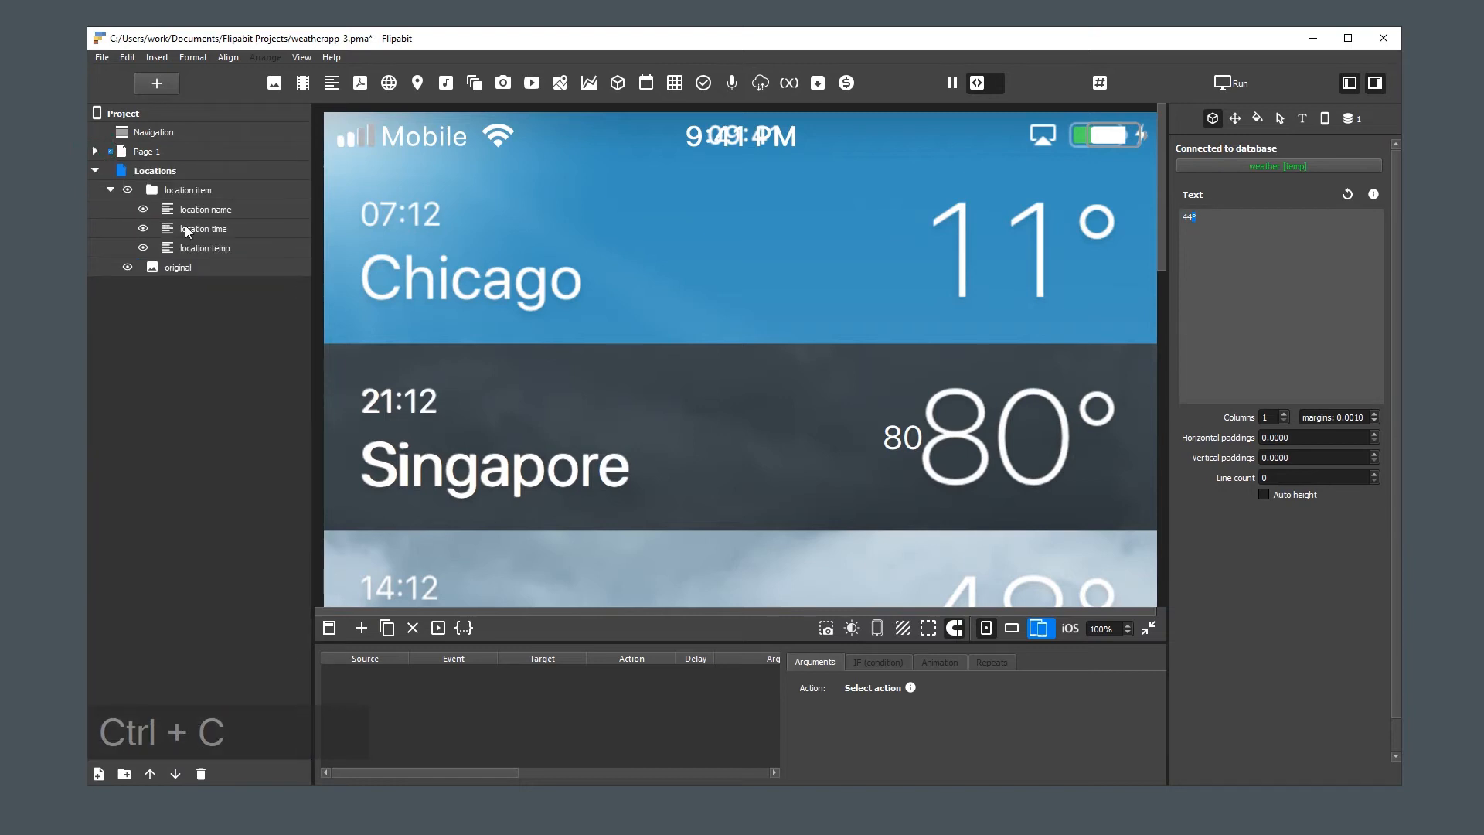
left_click(201, 245)
left_click(1267, 180)
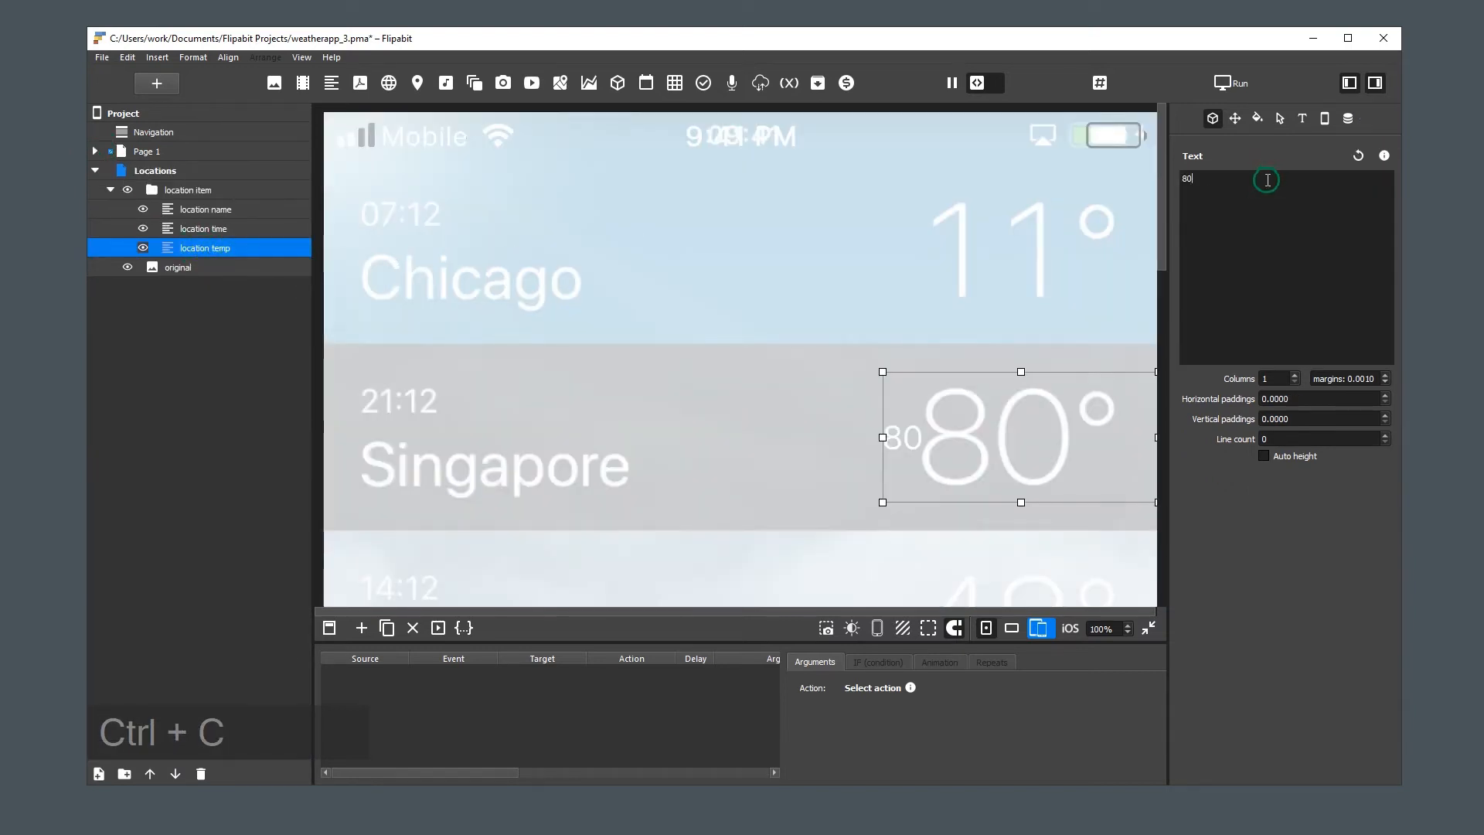
key("ctrl+v")
Align the "location temp" text horizontally to Right and set its font size to 169
left_click(1302, 117)
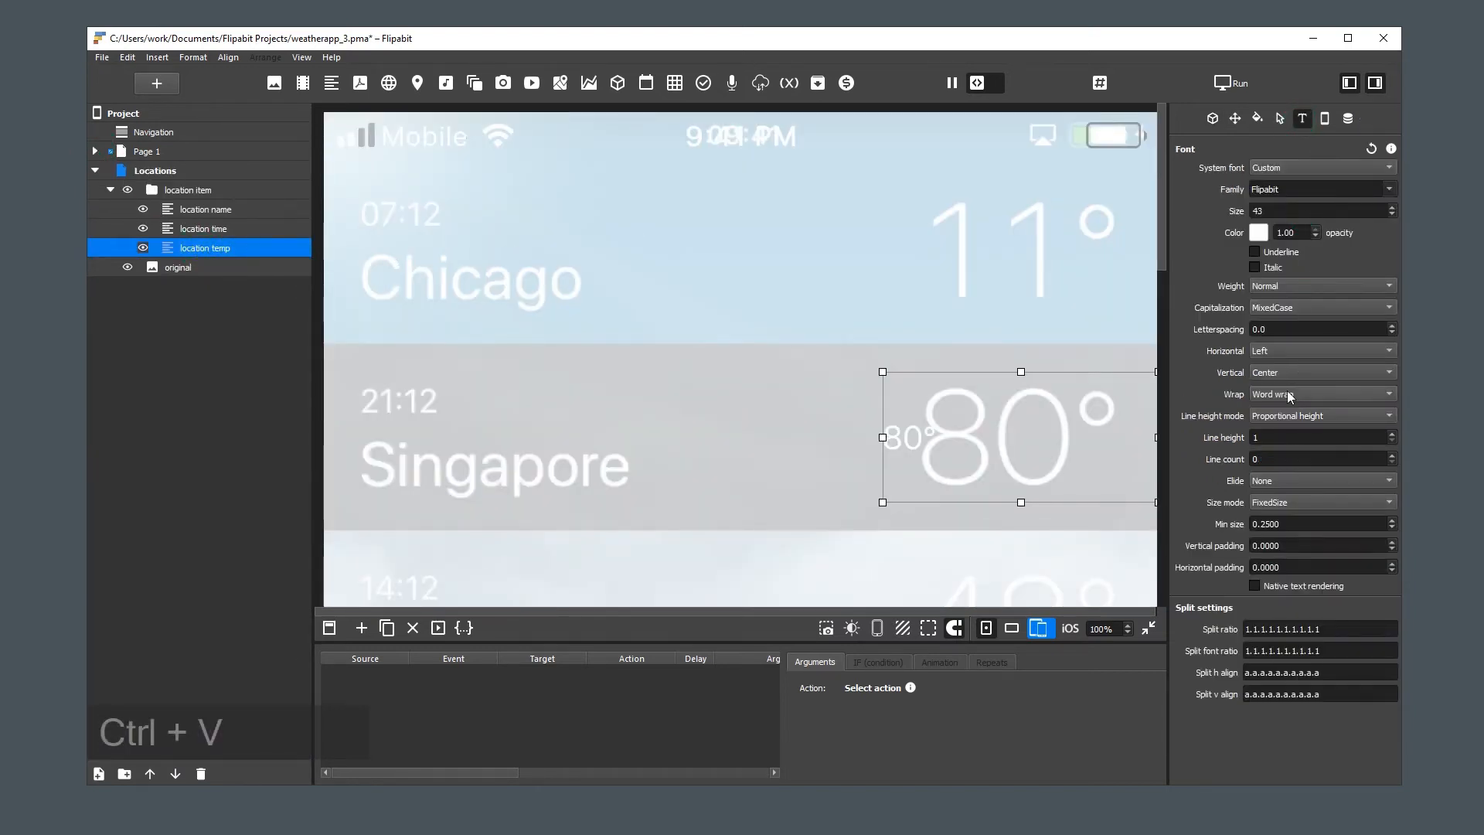
left_click(1278, 354)
left_click(1291, 372)
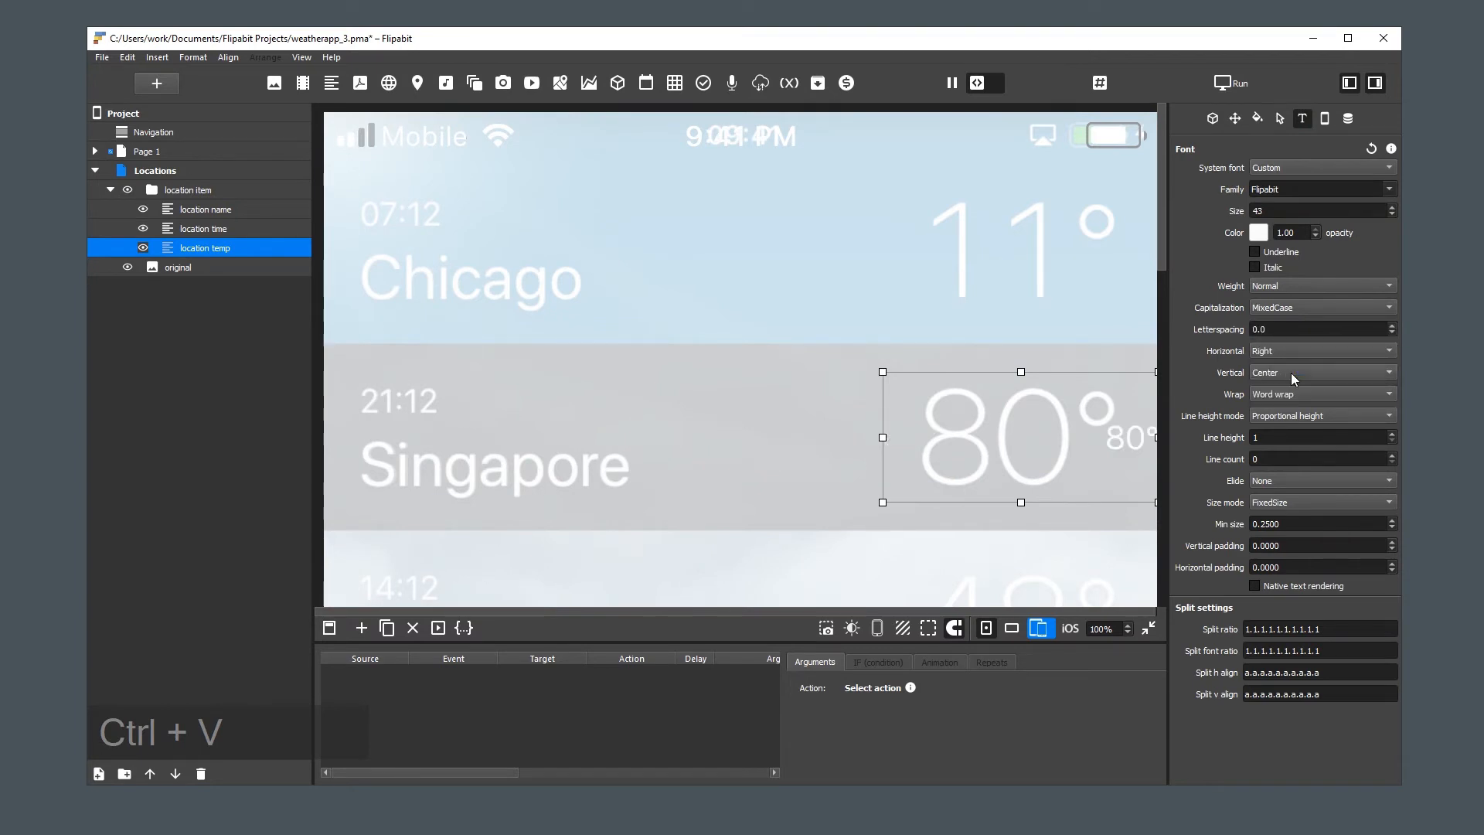
double_click(1294, 212)
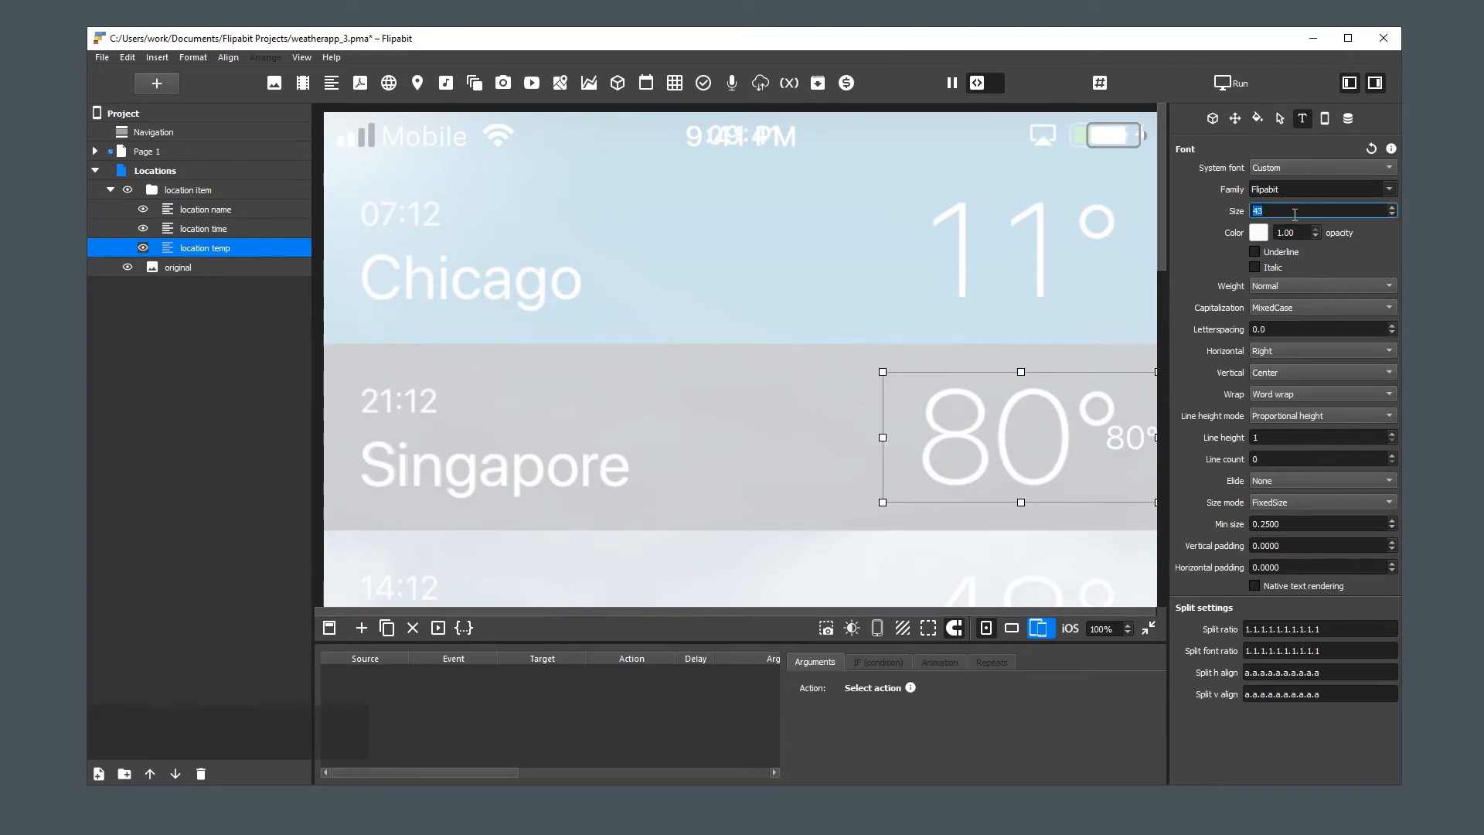
type("133")
scroll(1295, 214, "up", 20)
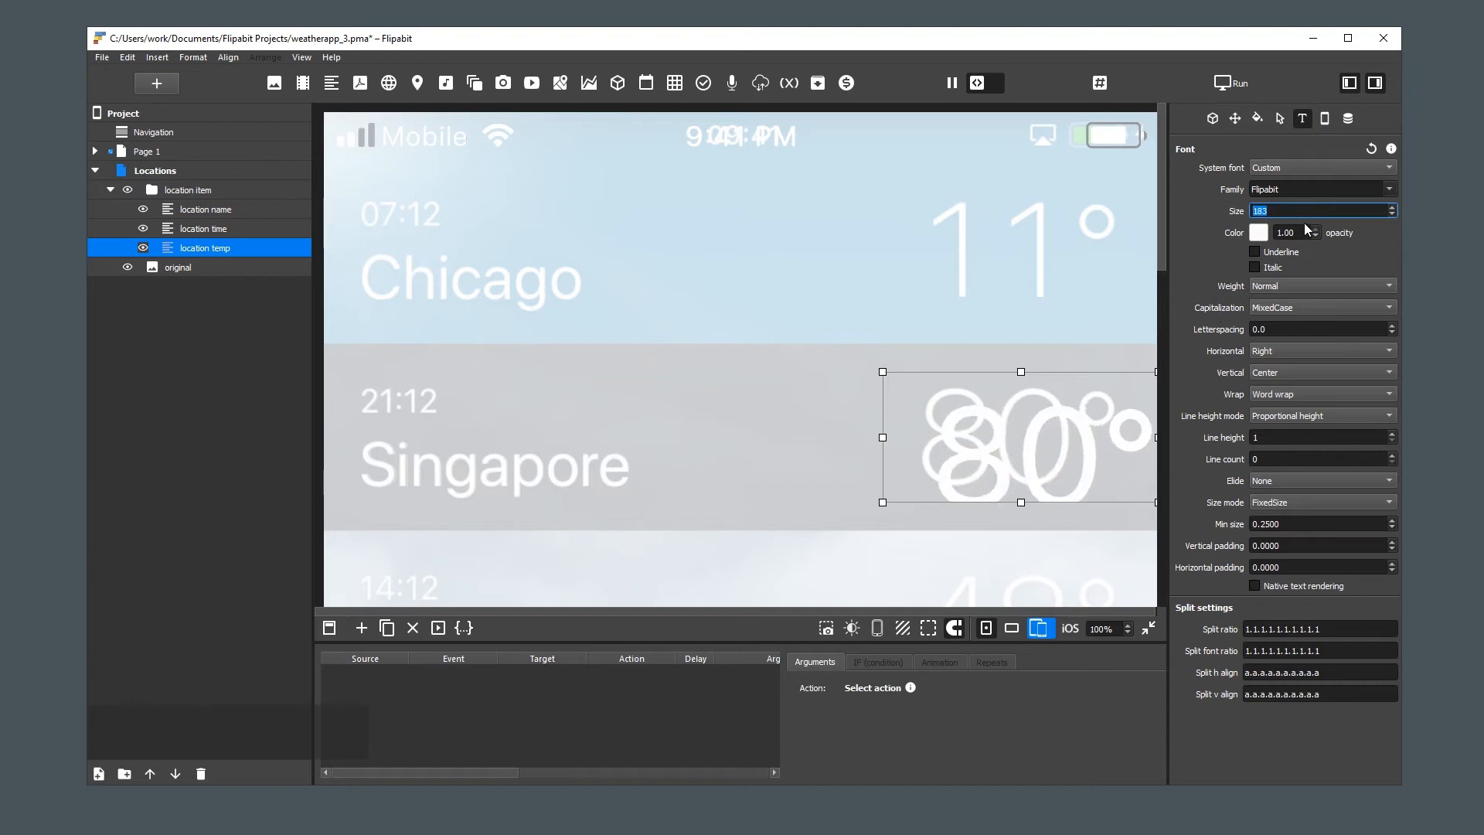
scroll(1299, 211, "down", 10)
scroll(1303, 211, "down", 4)
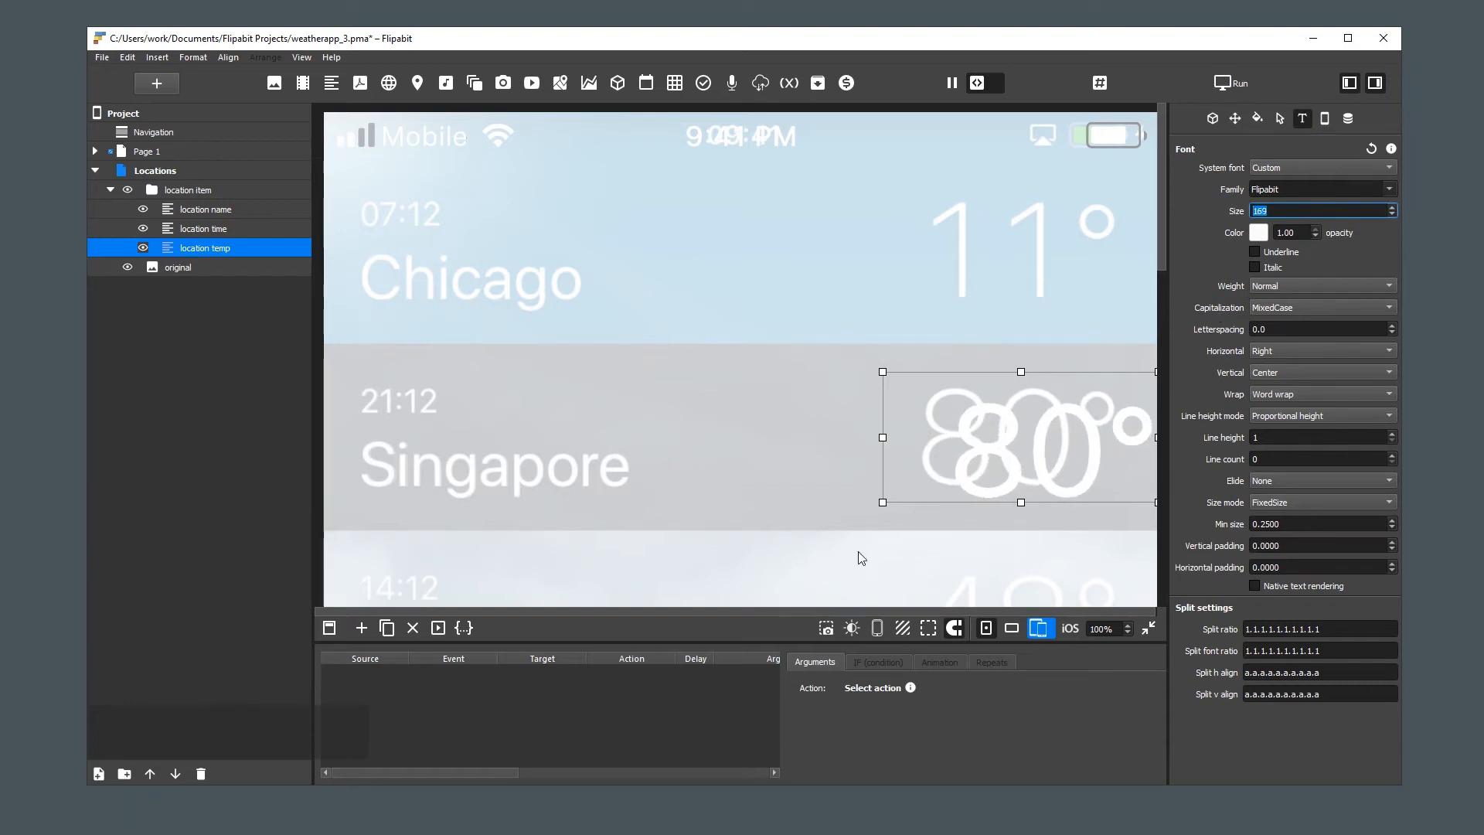
Extend the upper and lower edges of the "location temp" box to match the height of the reference temperature
left_click(1020, 503)
left_click_drag(1021, 503, 1021, 512)
left_click_drag(1021, 361, 1018, 356)
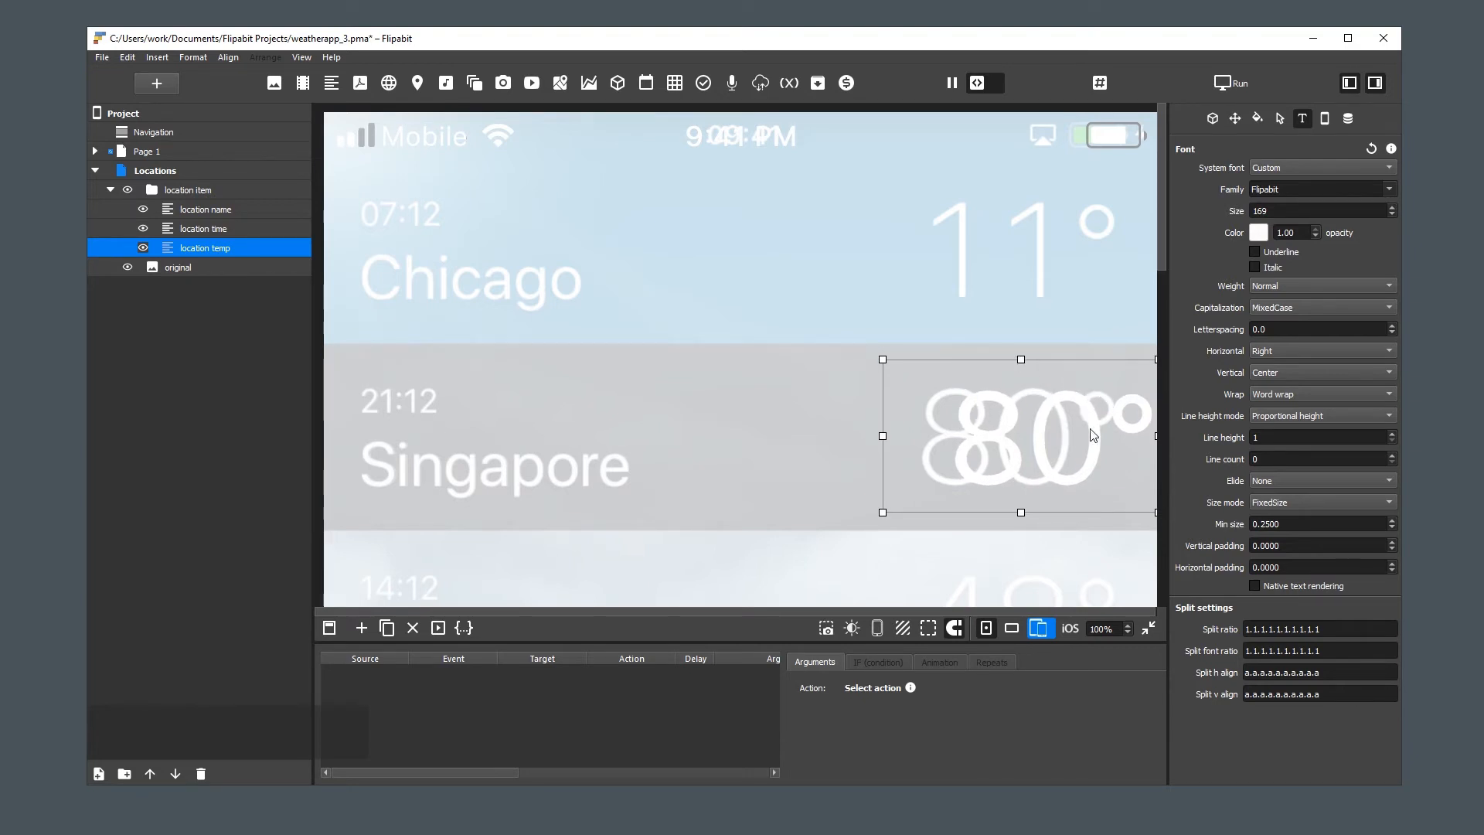
Set the "location temp" font weight to ExtraLight and enable native text rendering
left_click(1281, 286)
left_click(1286, 252)
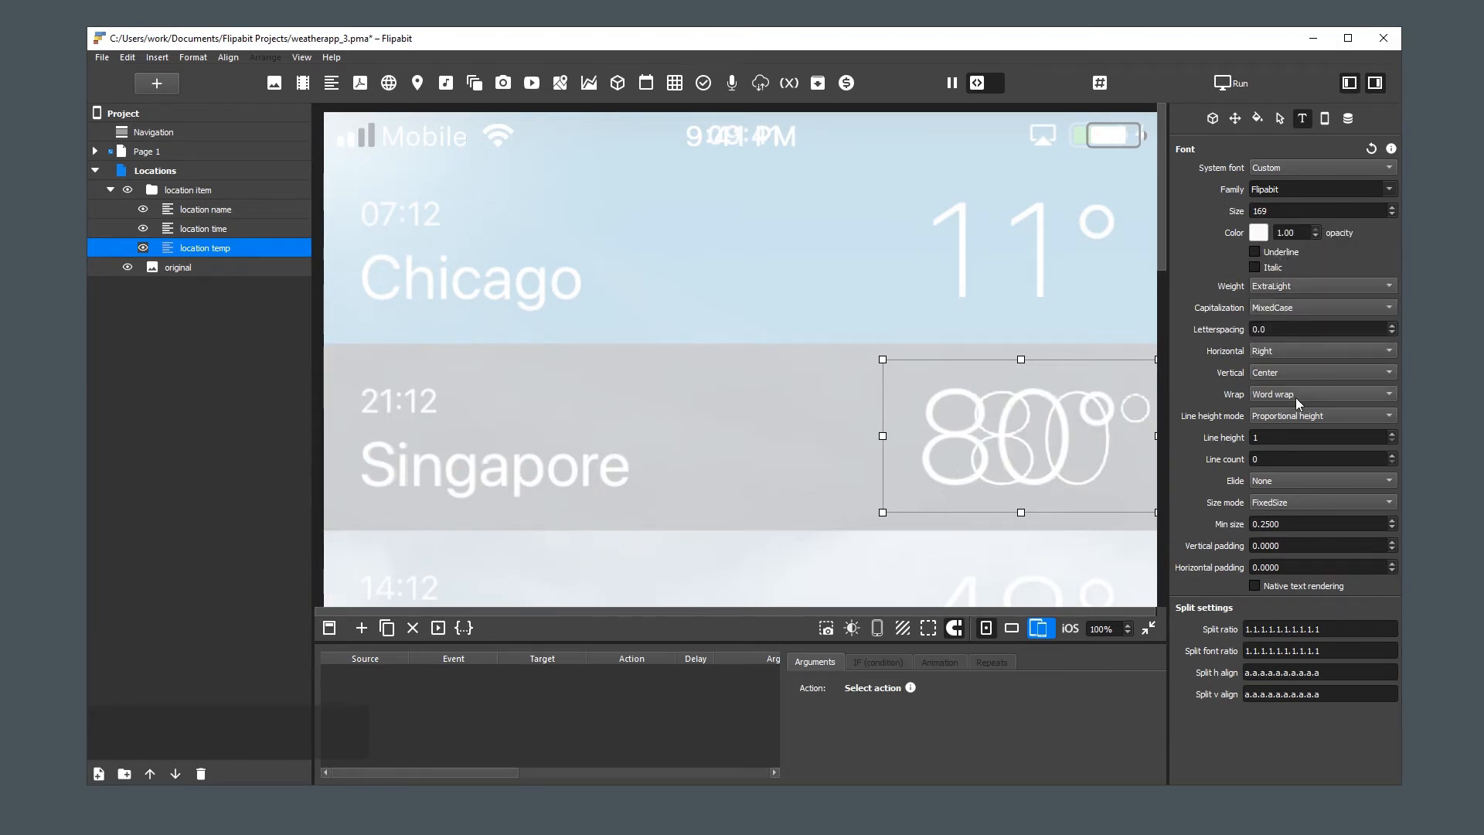
left_click(1255, 586)
Pull in the right edge of the "location temp" box so its degree symbol overlaps the one in the reference image
left_click_drag(1156, 436, 1114, 437)
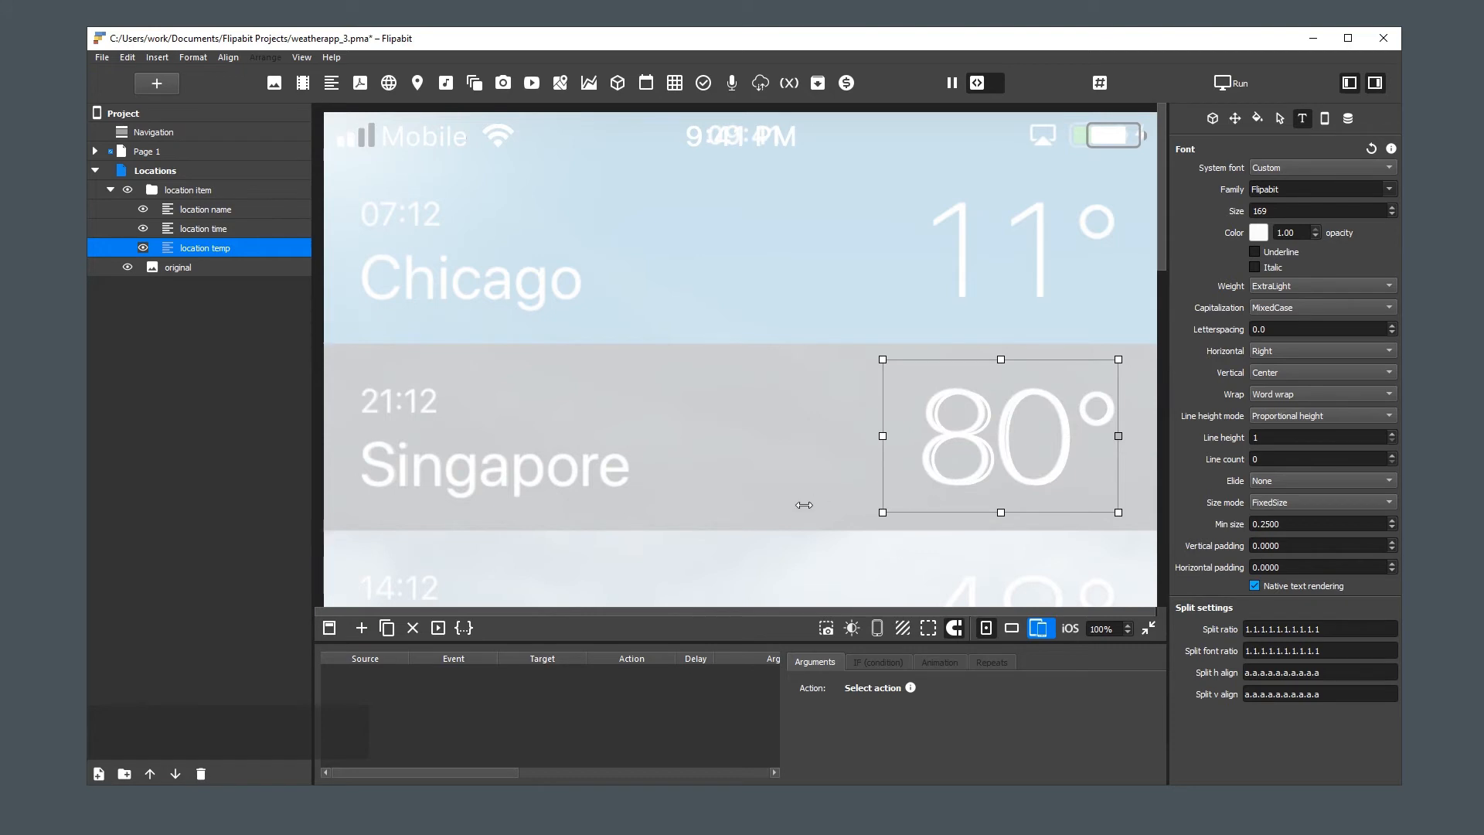
left_click(826, 495)
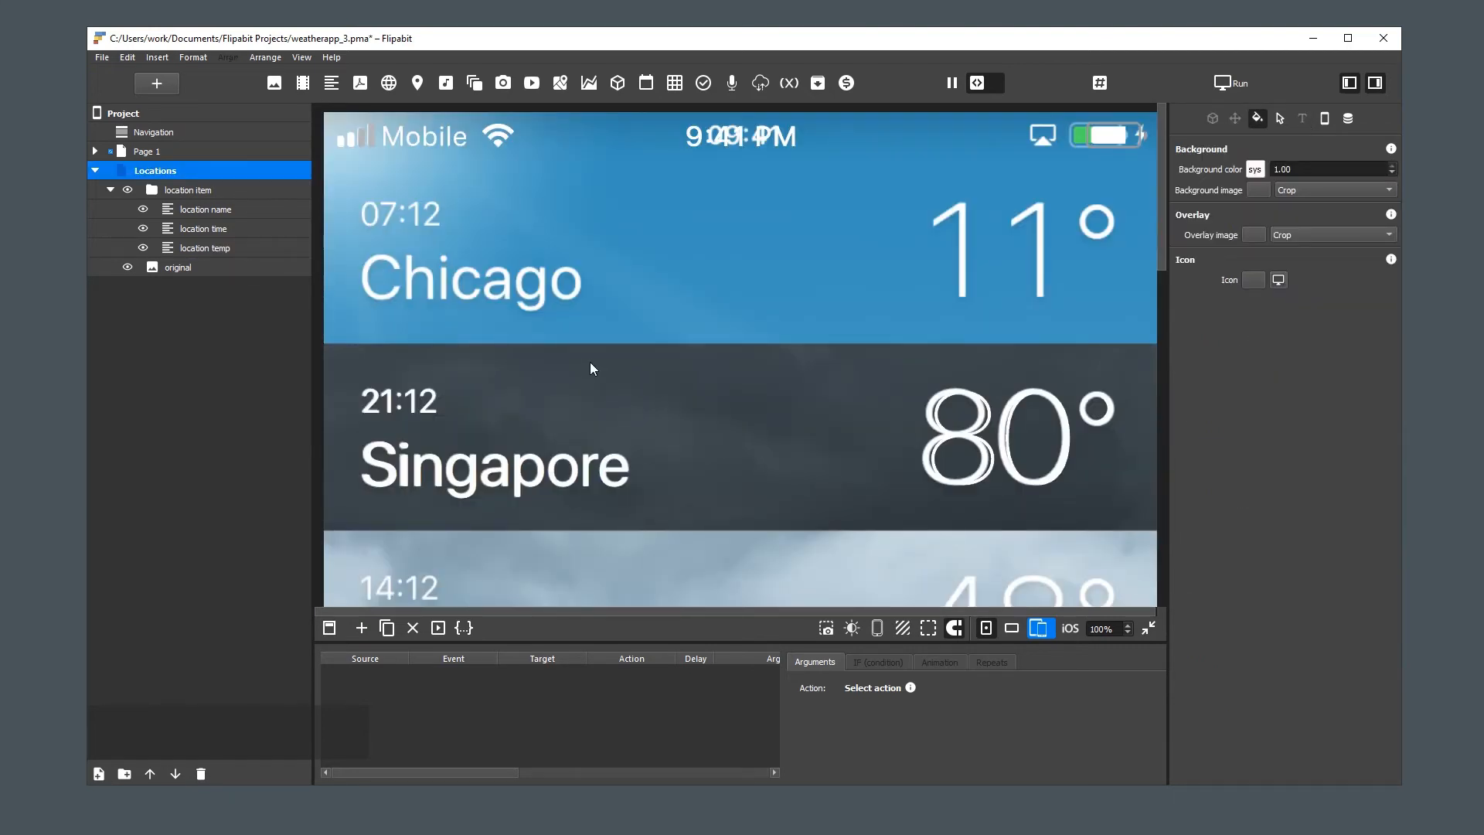
Select the "location item" group on the Locations page
left_click(183, 189)
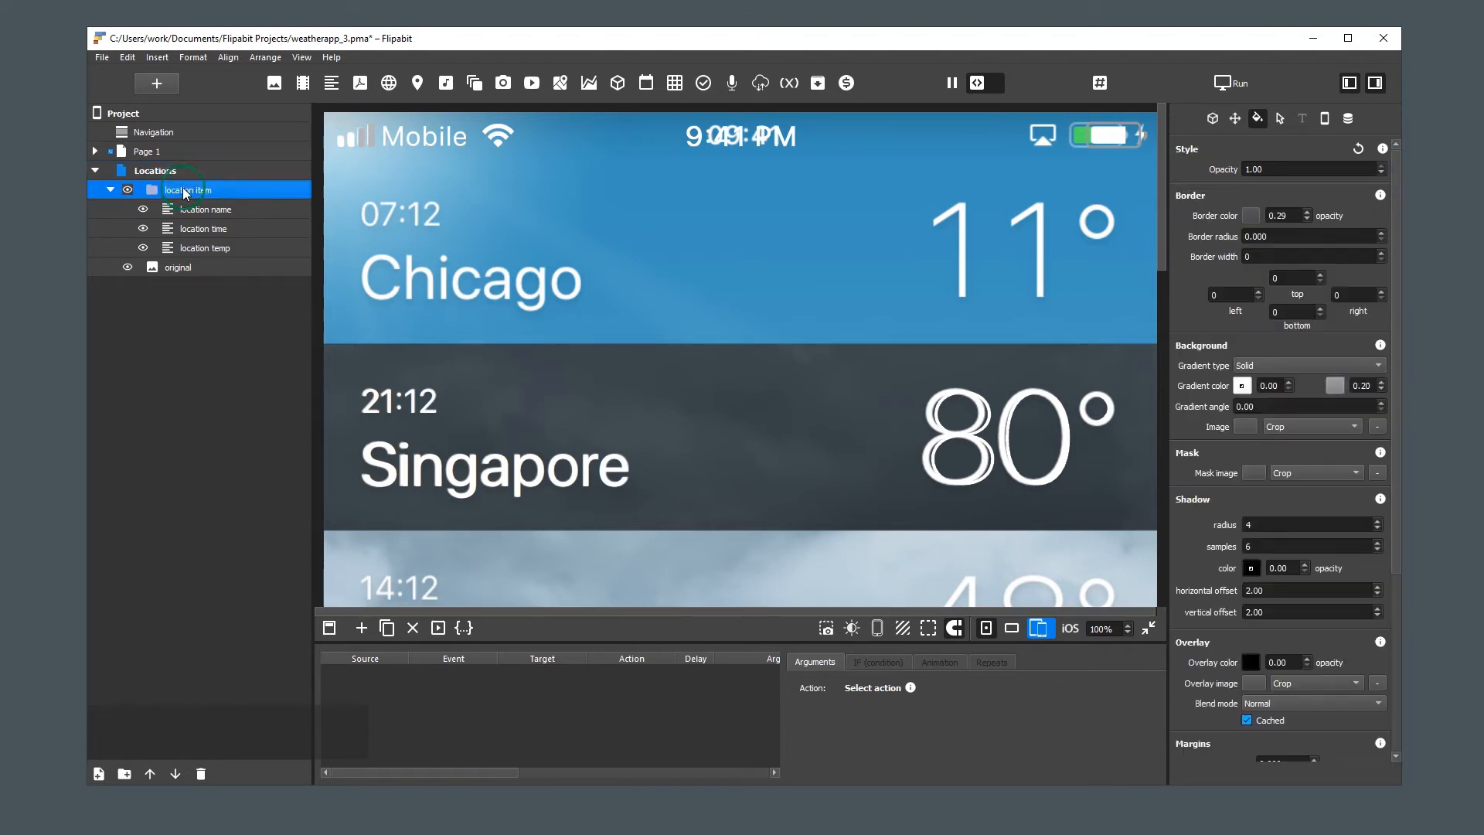
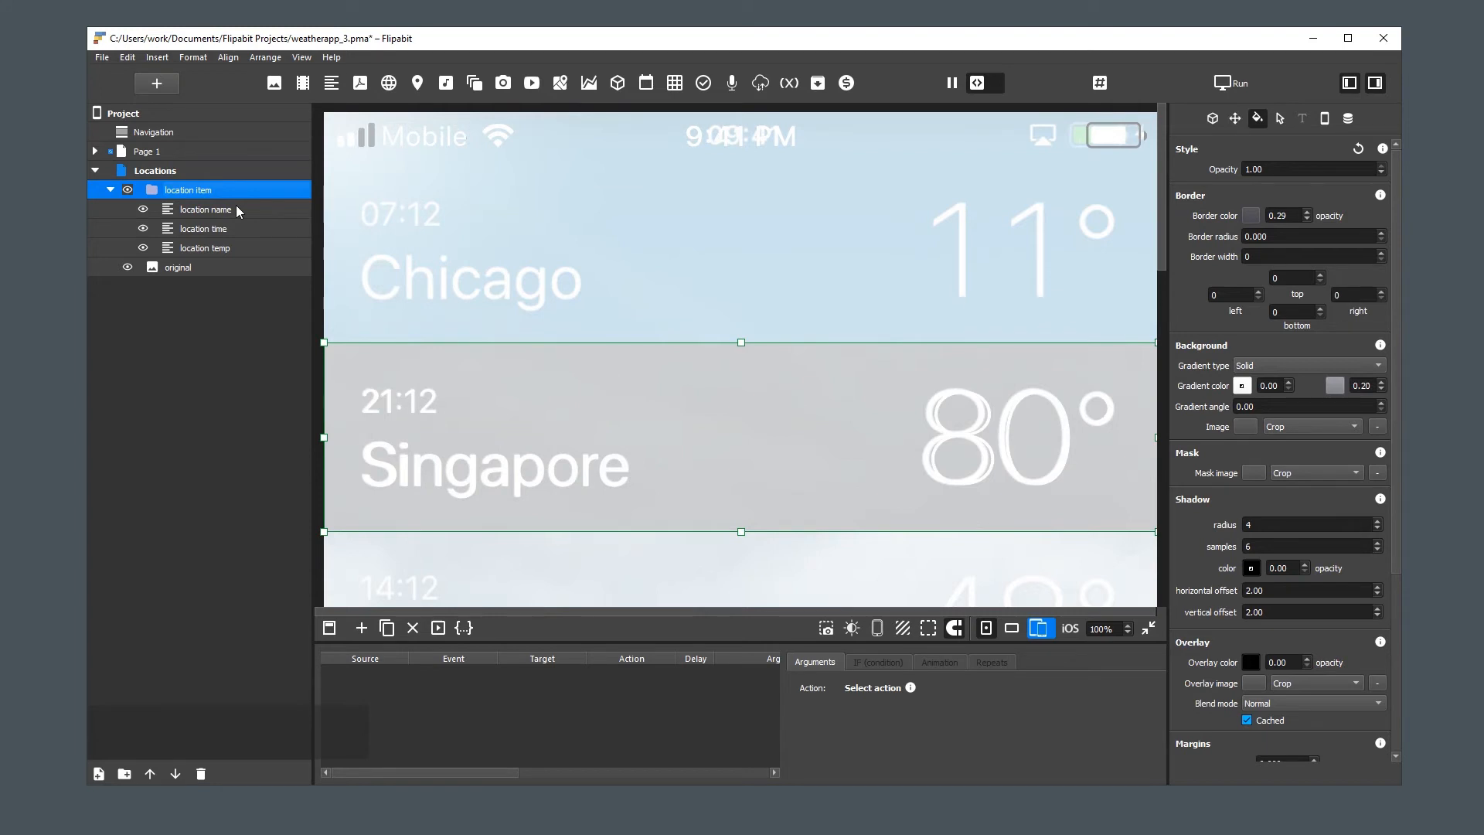
Insert 04d_list.png from the weather list folder into the "location item" group and expand it to the group's full width and height
left_click(275, 83)
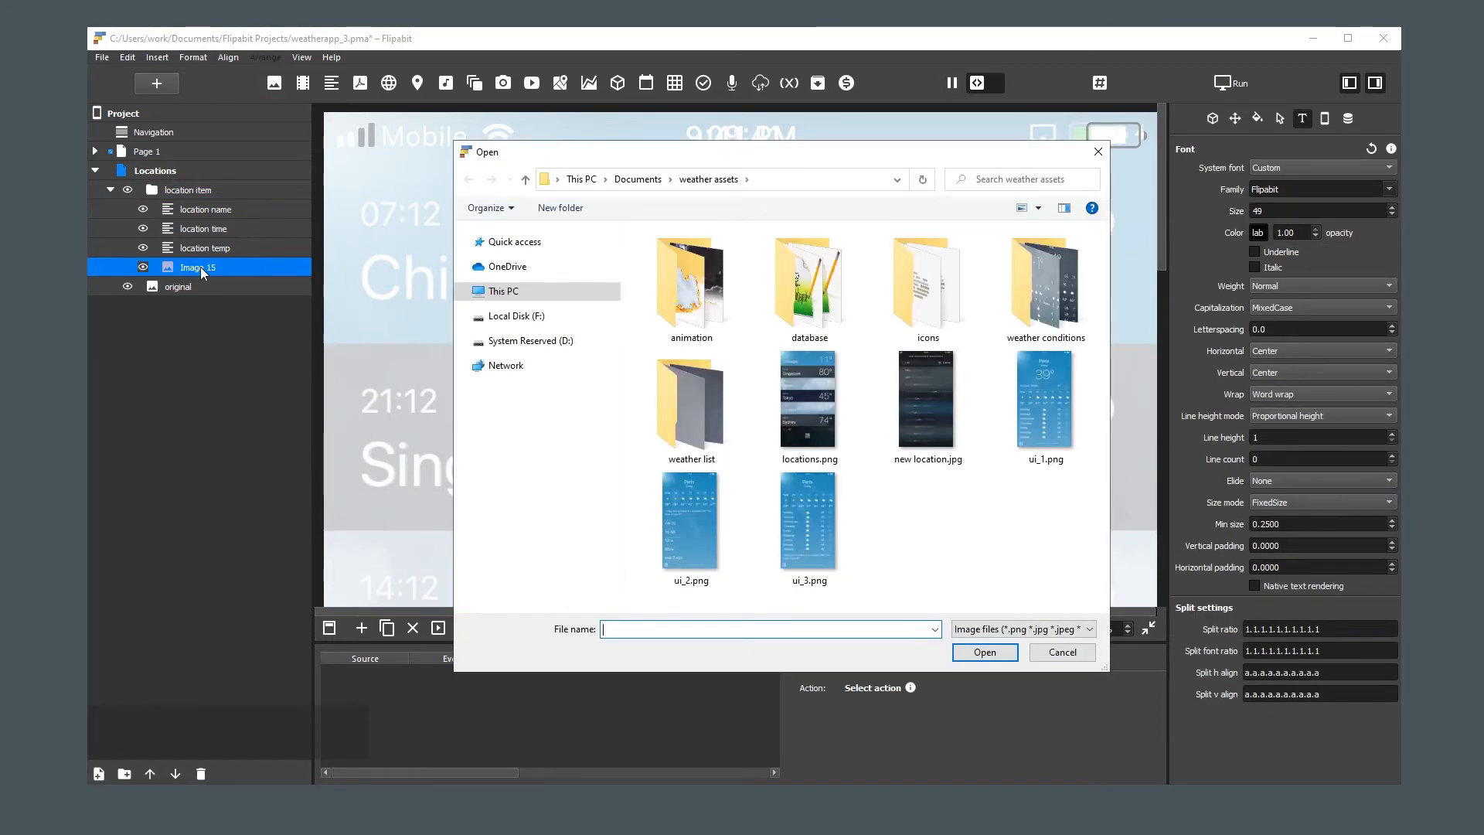
double_click(680, 402)
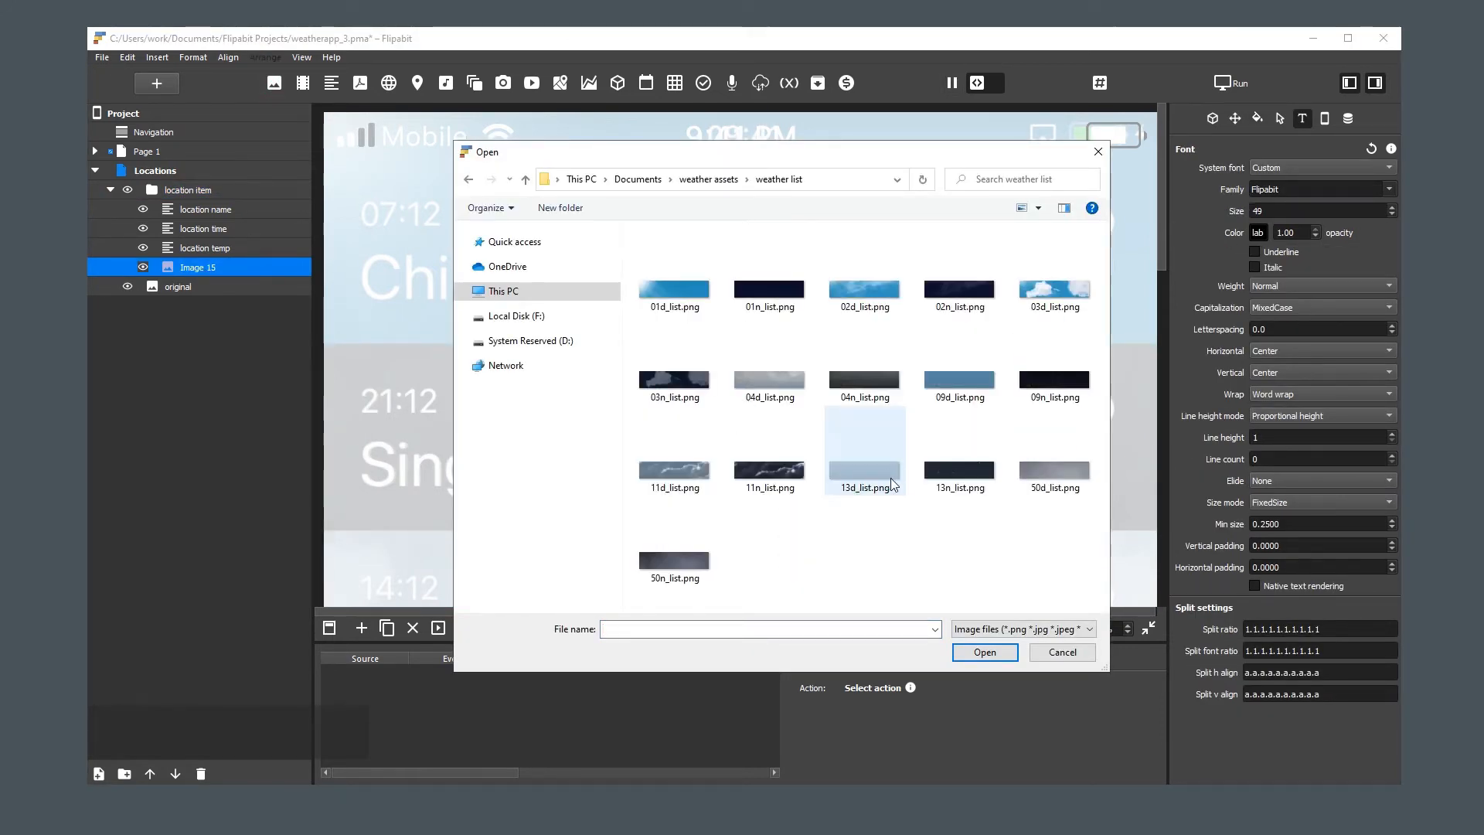
double_click(864, 440)
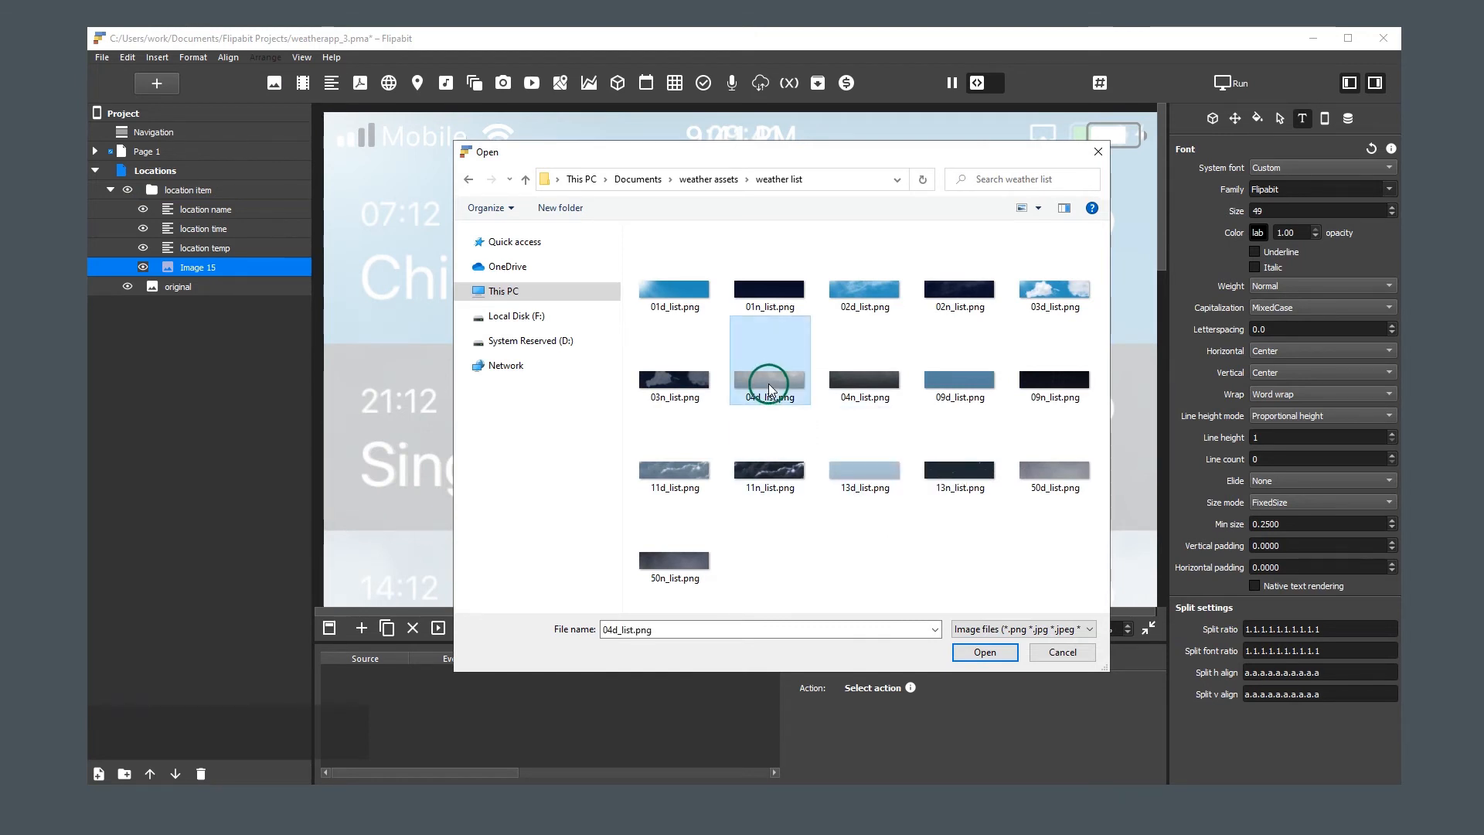
left_click(749, 417)
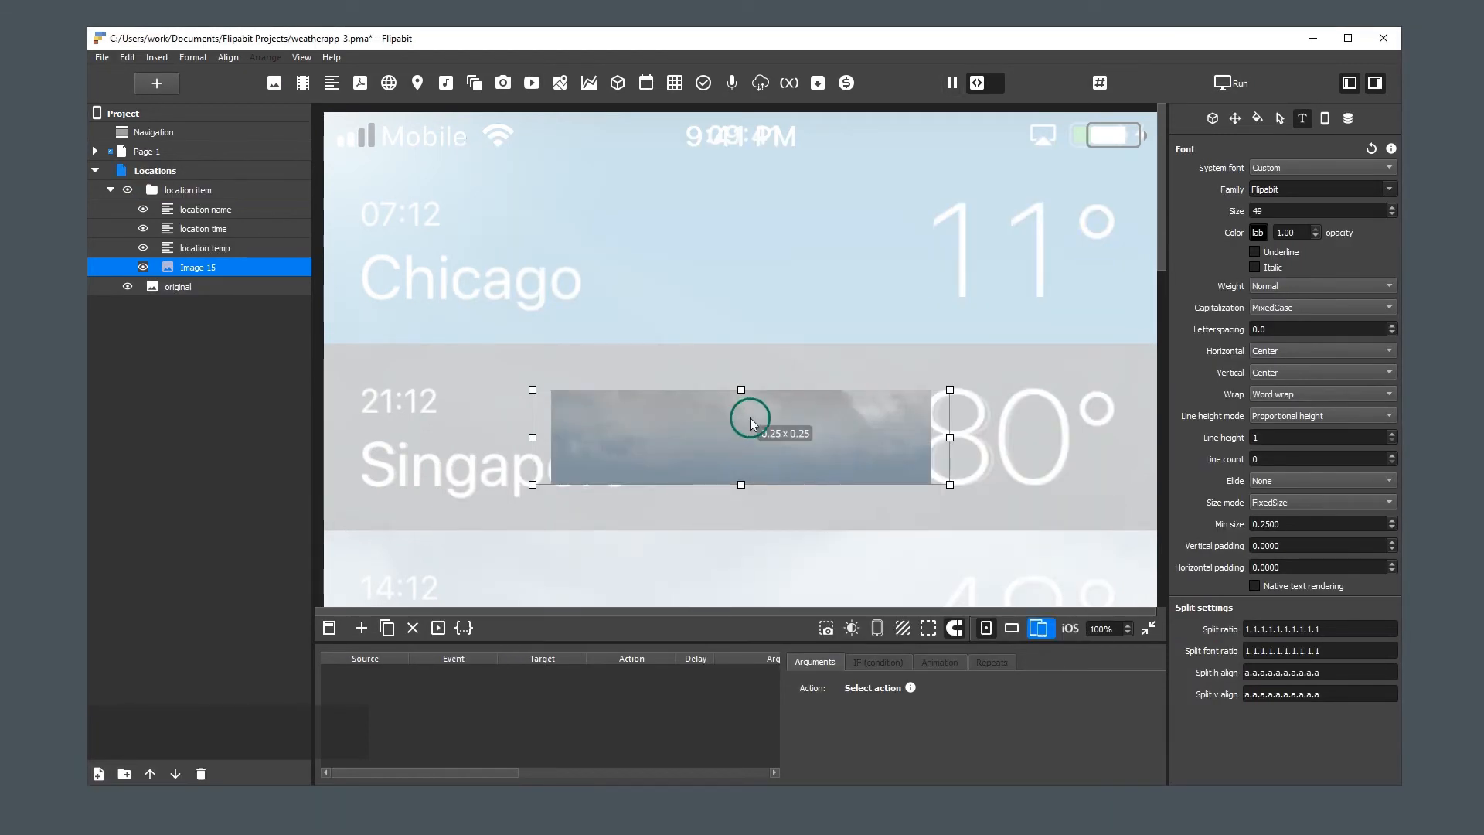
key("w")
key("e")
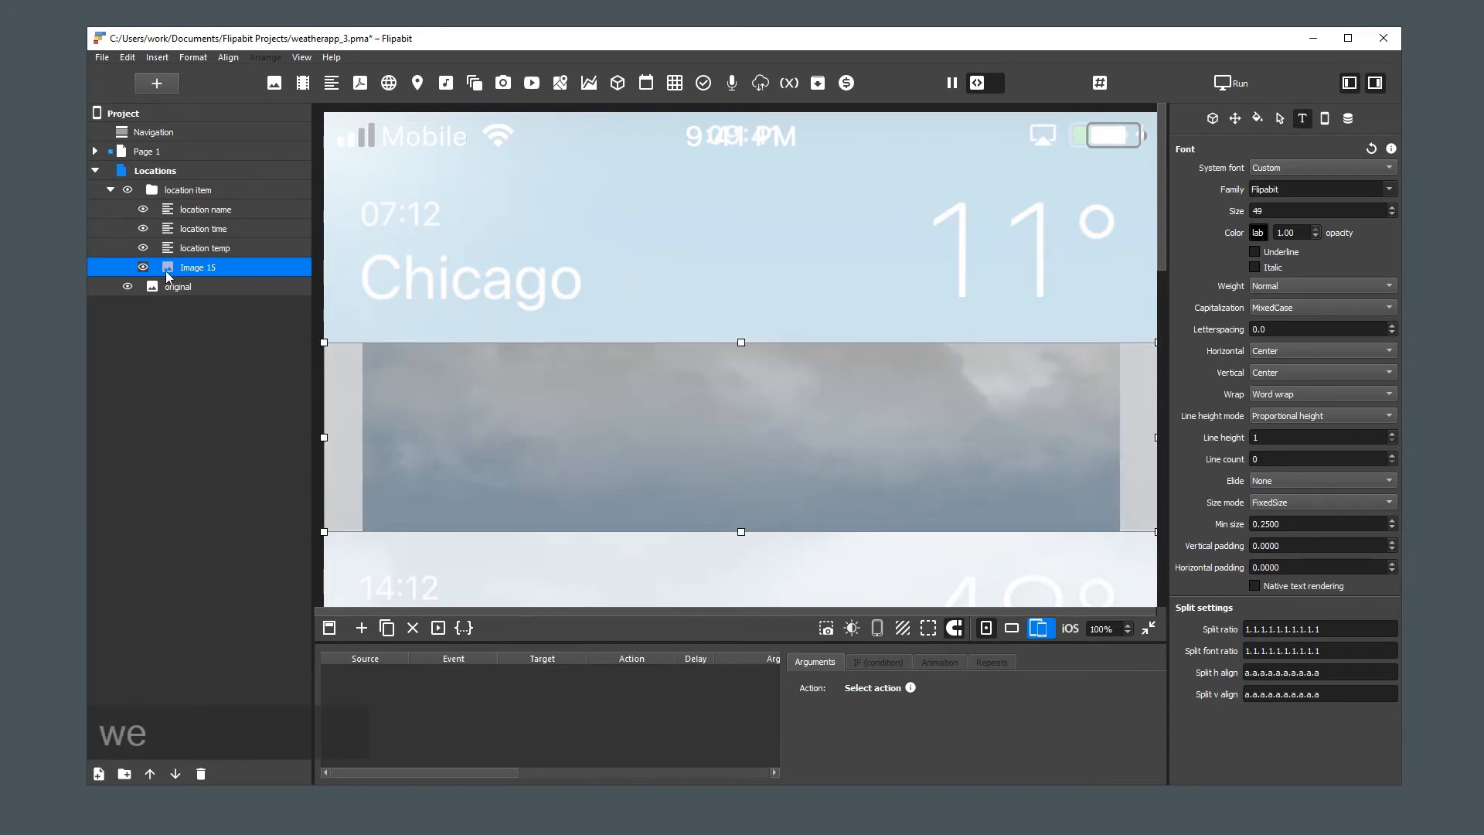
Rename the new image element in the "location item" group as "location image"
double_click(198, 267)
type("loca")
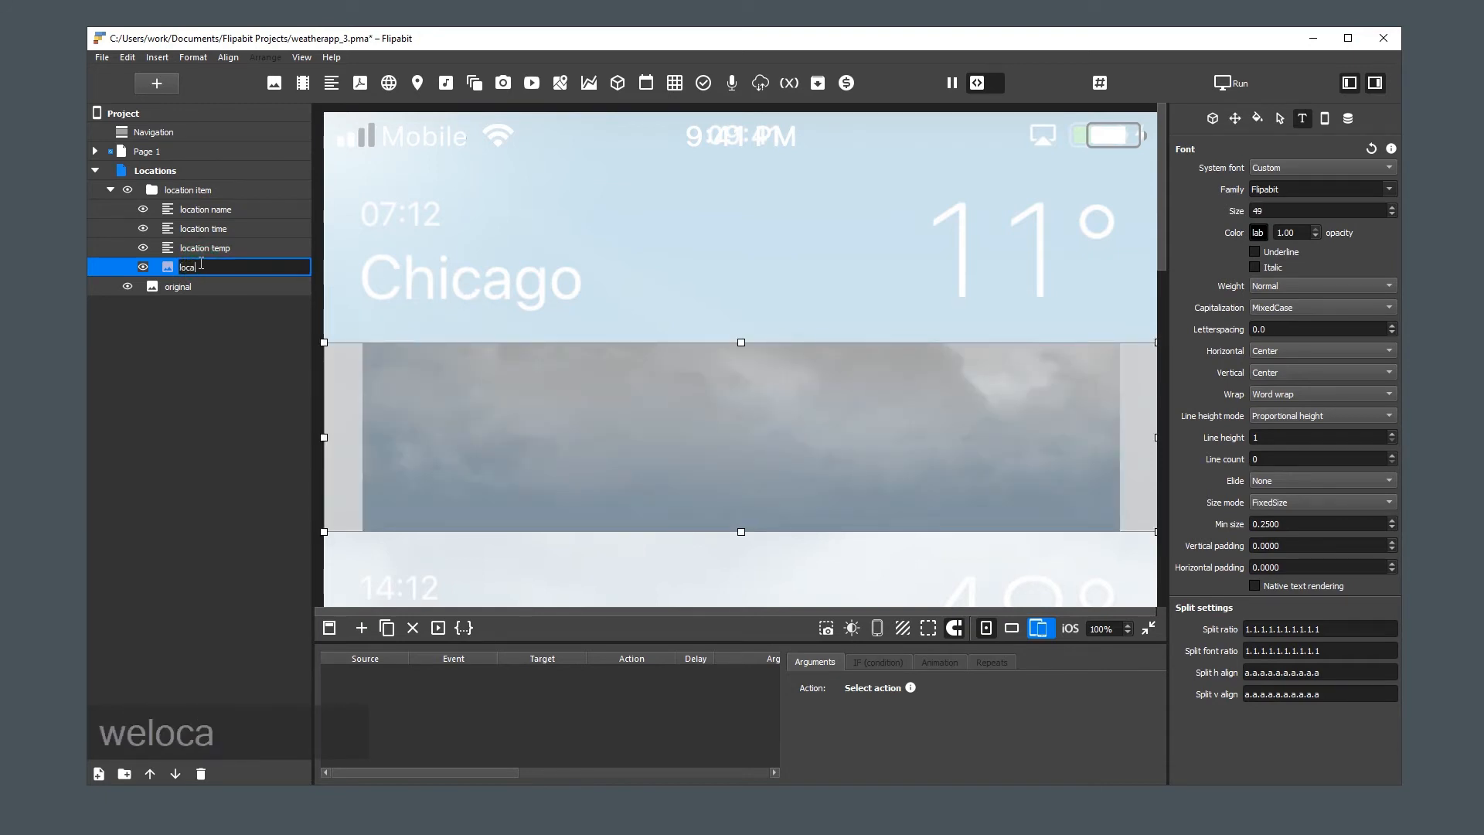
type("tion image")
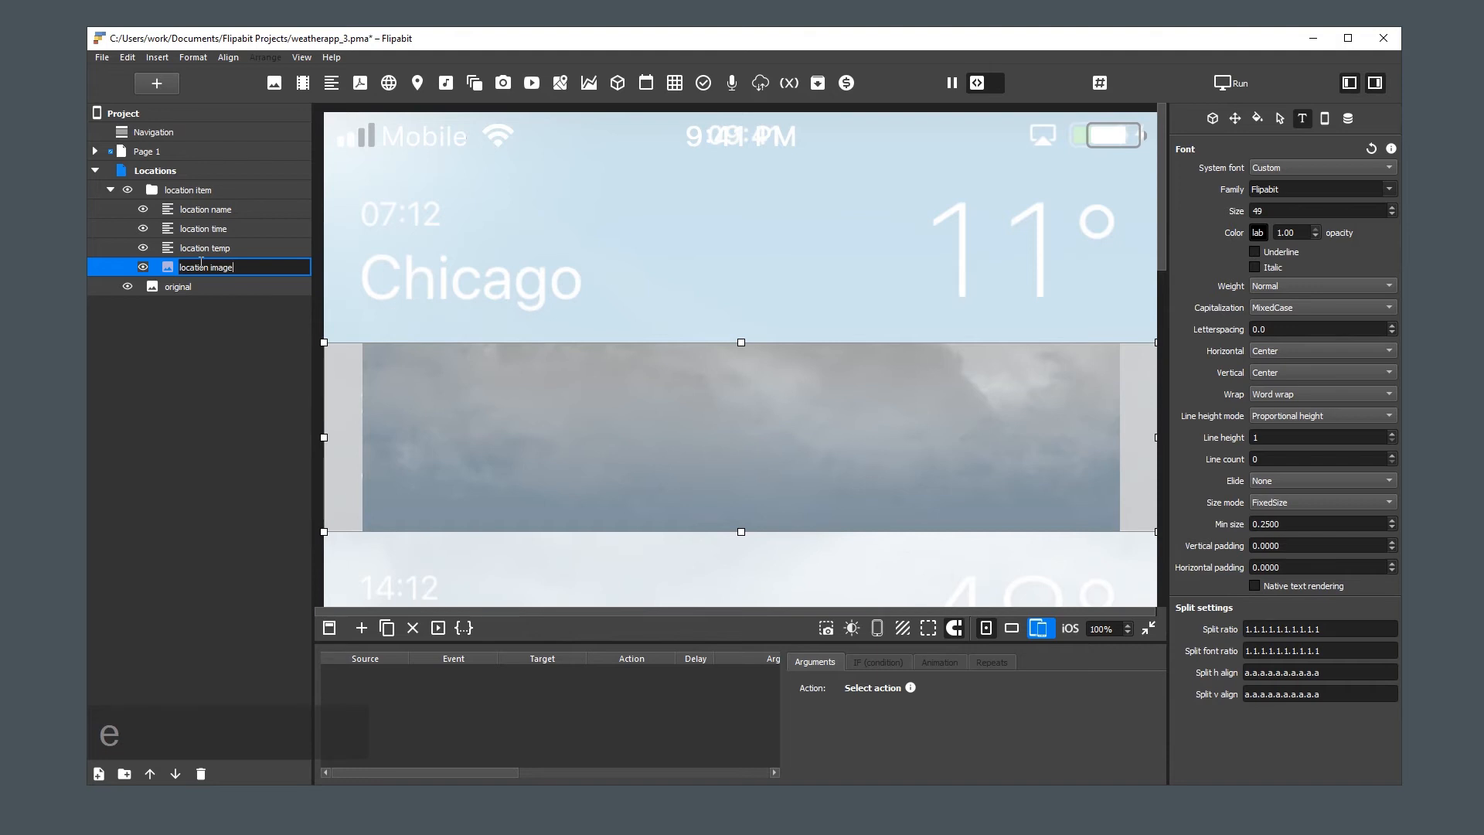
key("Return")
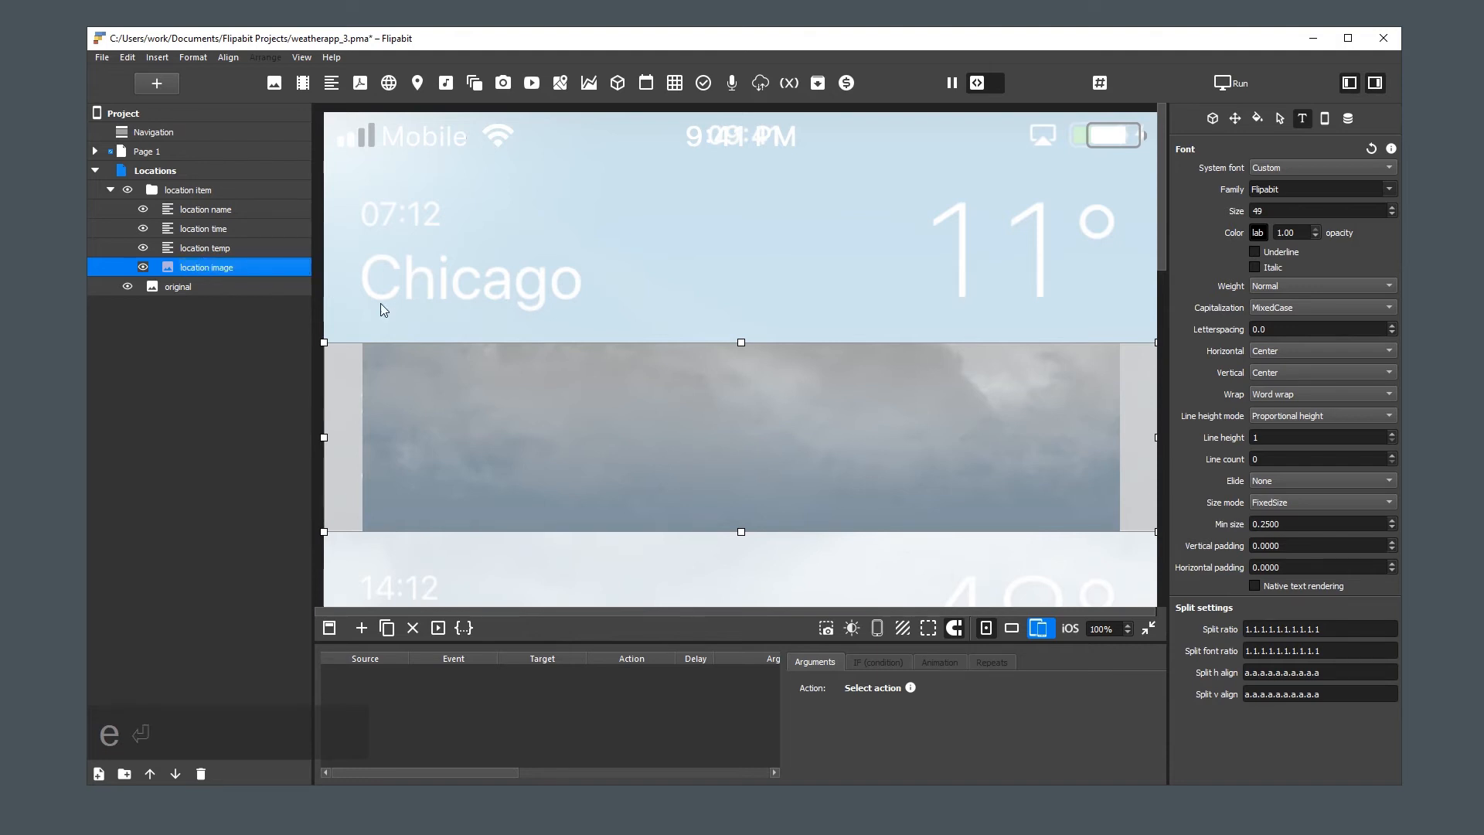
Set the "location image" fill mode to Crop, then select the "location item" group and fit the whole page in view
left_click(1241, 480)
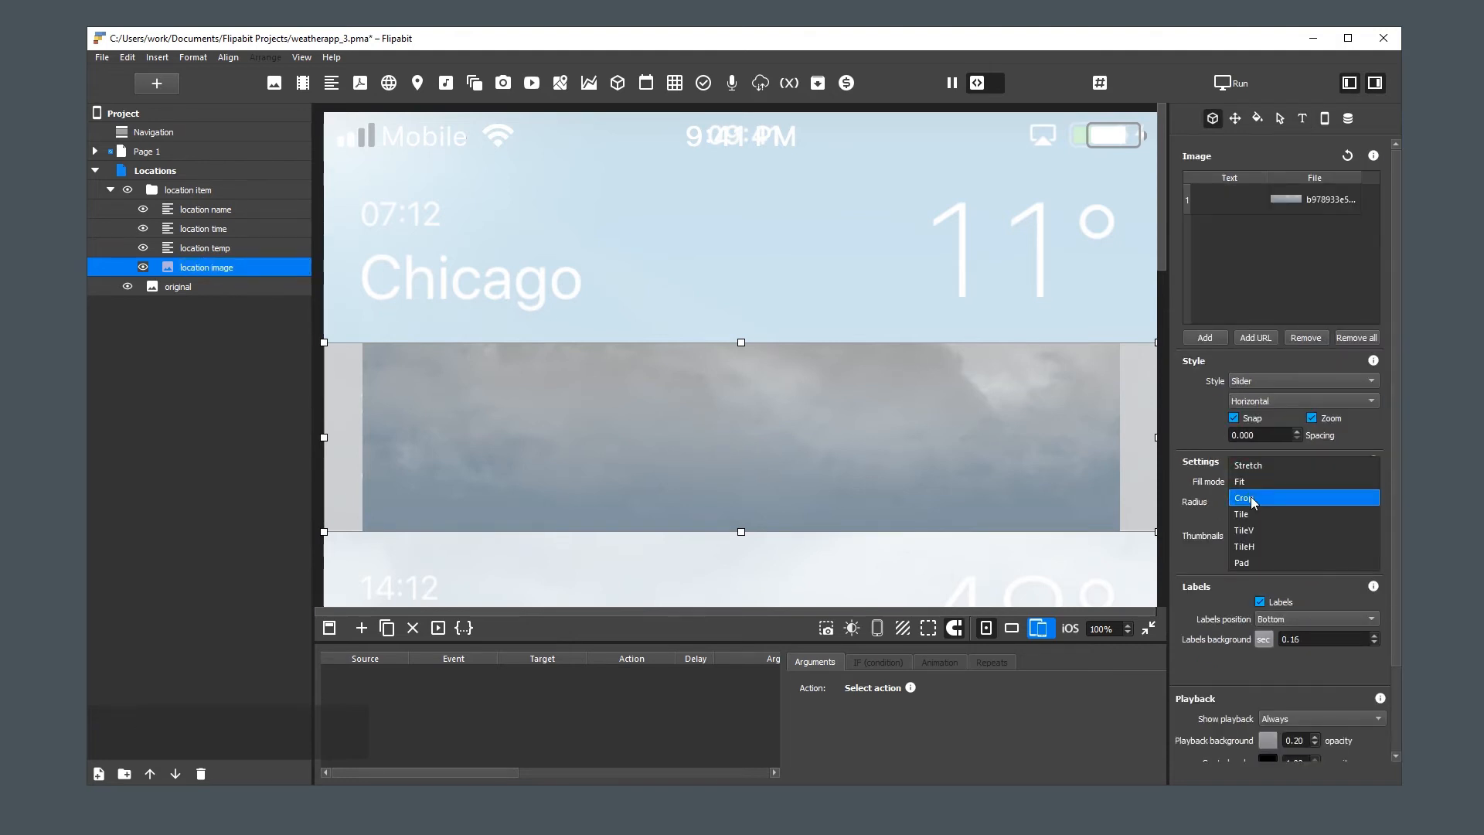
left_click(1253, 501)
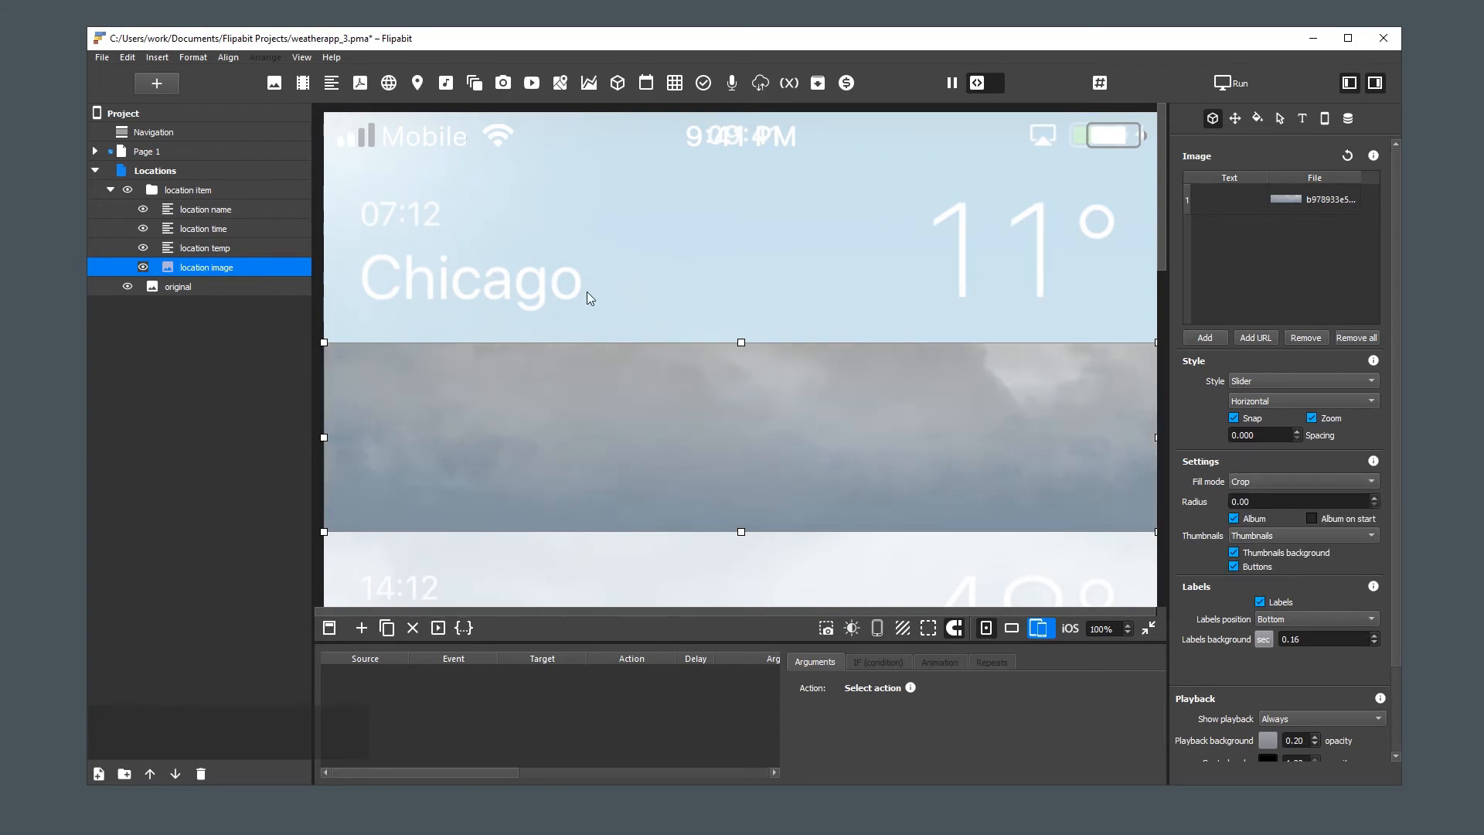
left_click(199, 191)
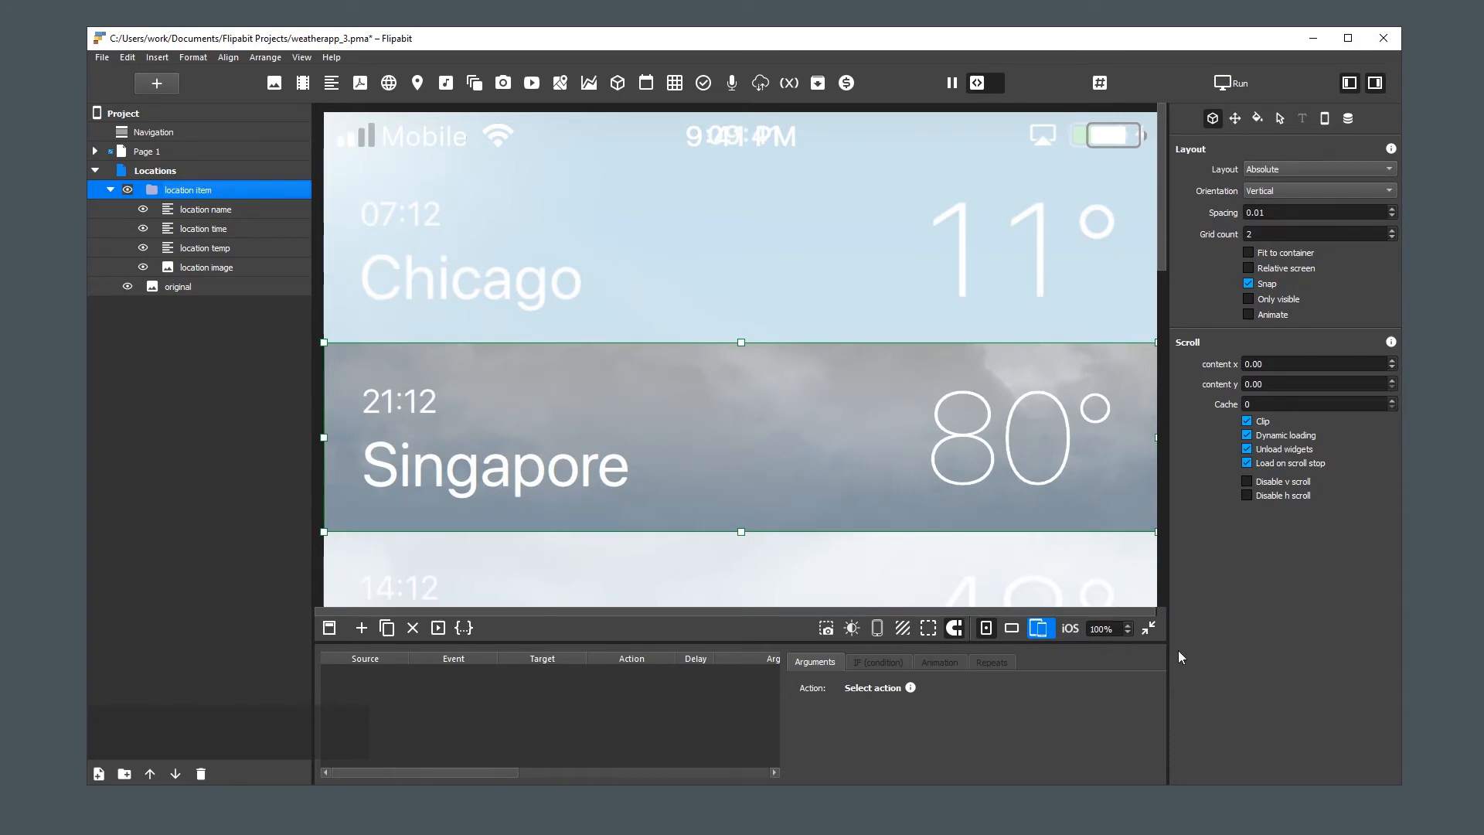
left_click(1149, 628)
left_click(1004, 435)
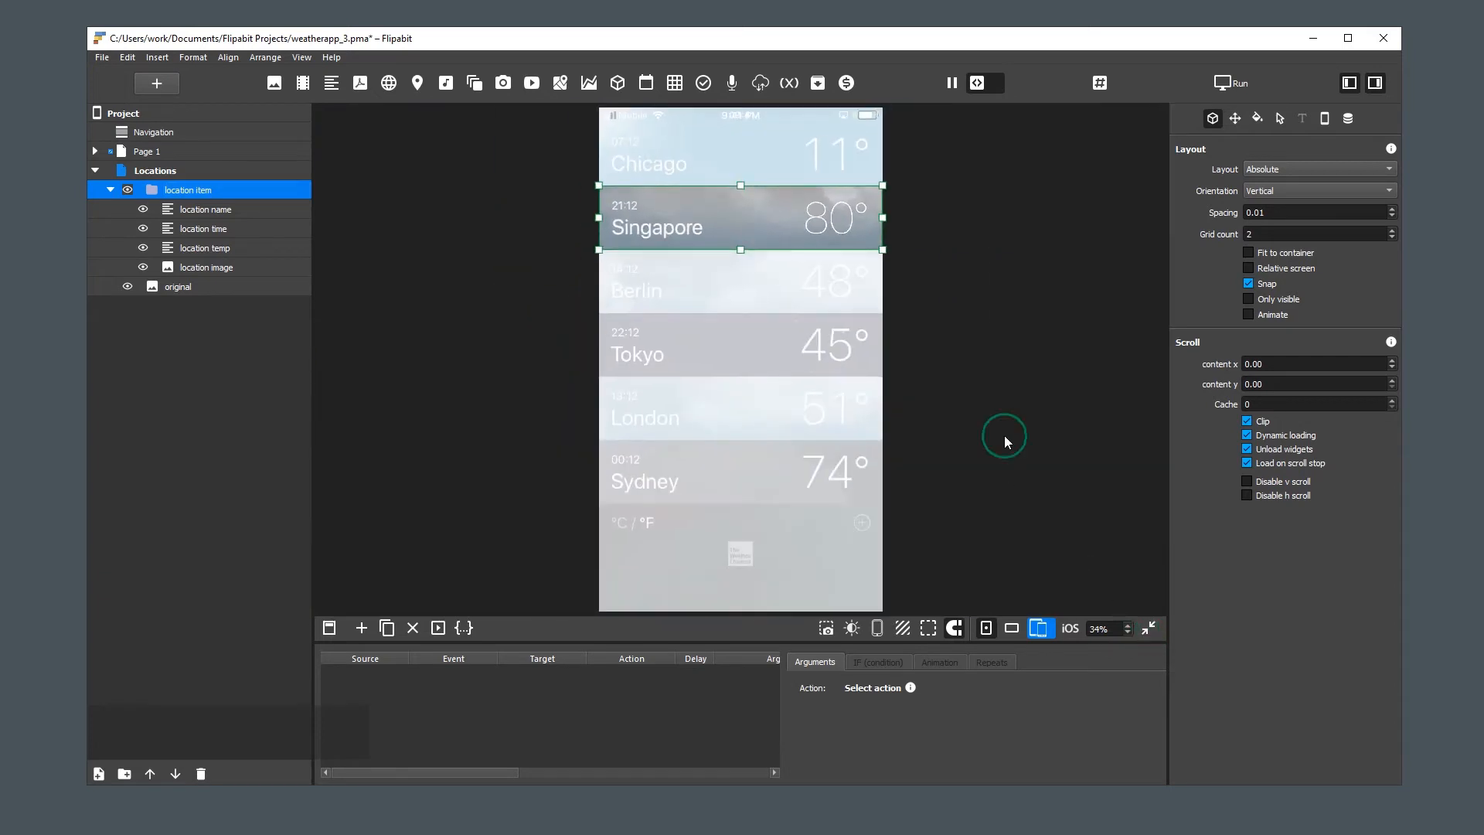
Connect "location name" to the weather database's timezone field without a replacement template, and widen its box to fit the text on one line
left_click(219, 211)
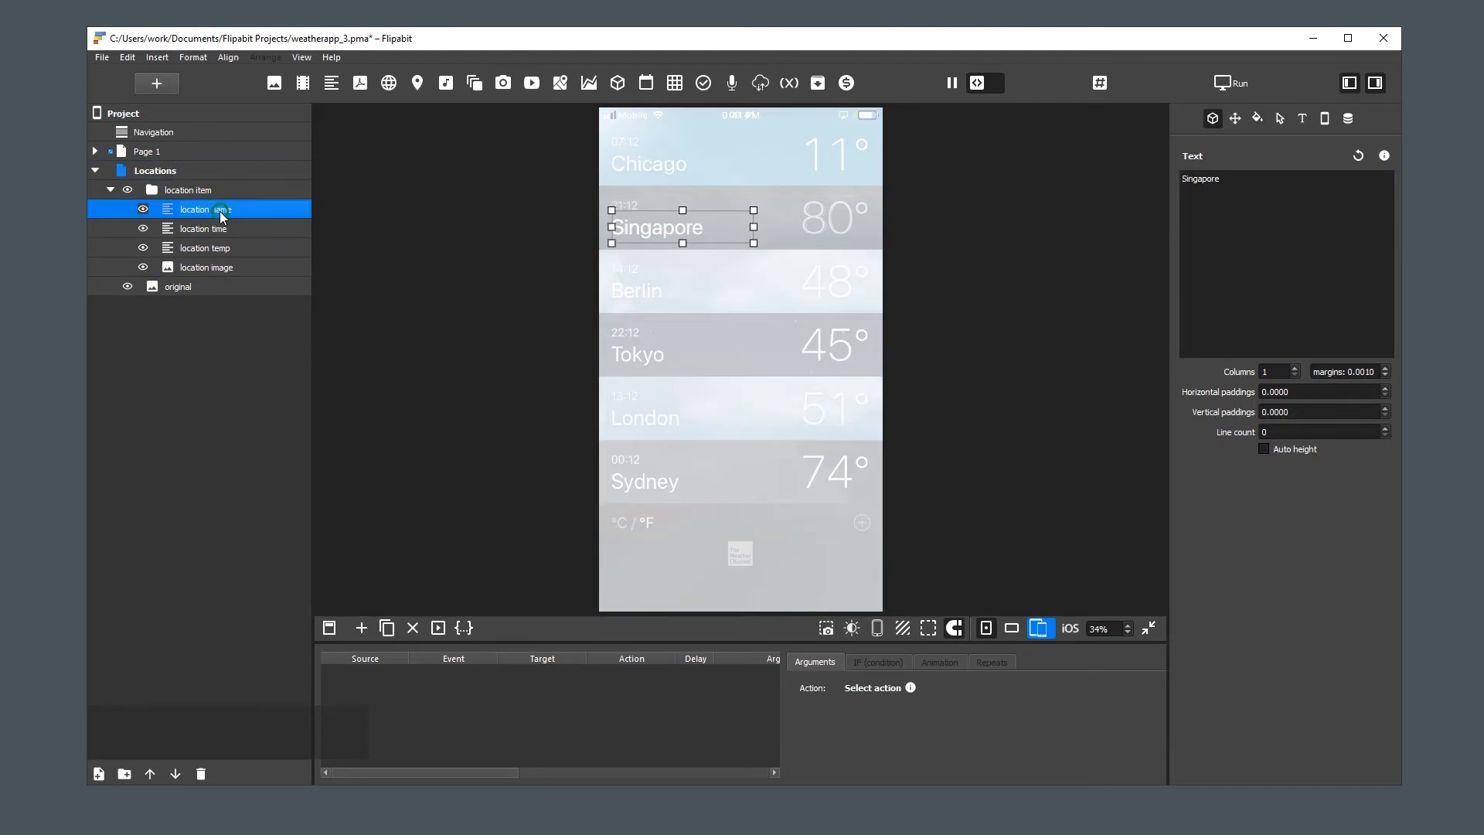
left_click(1348, 119)
left_click(1300, 193)
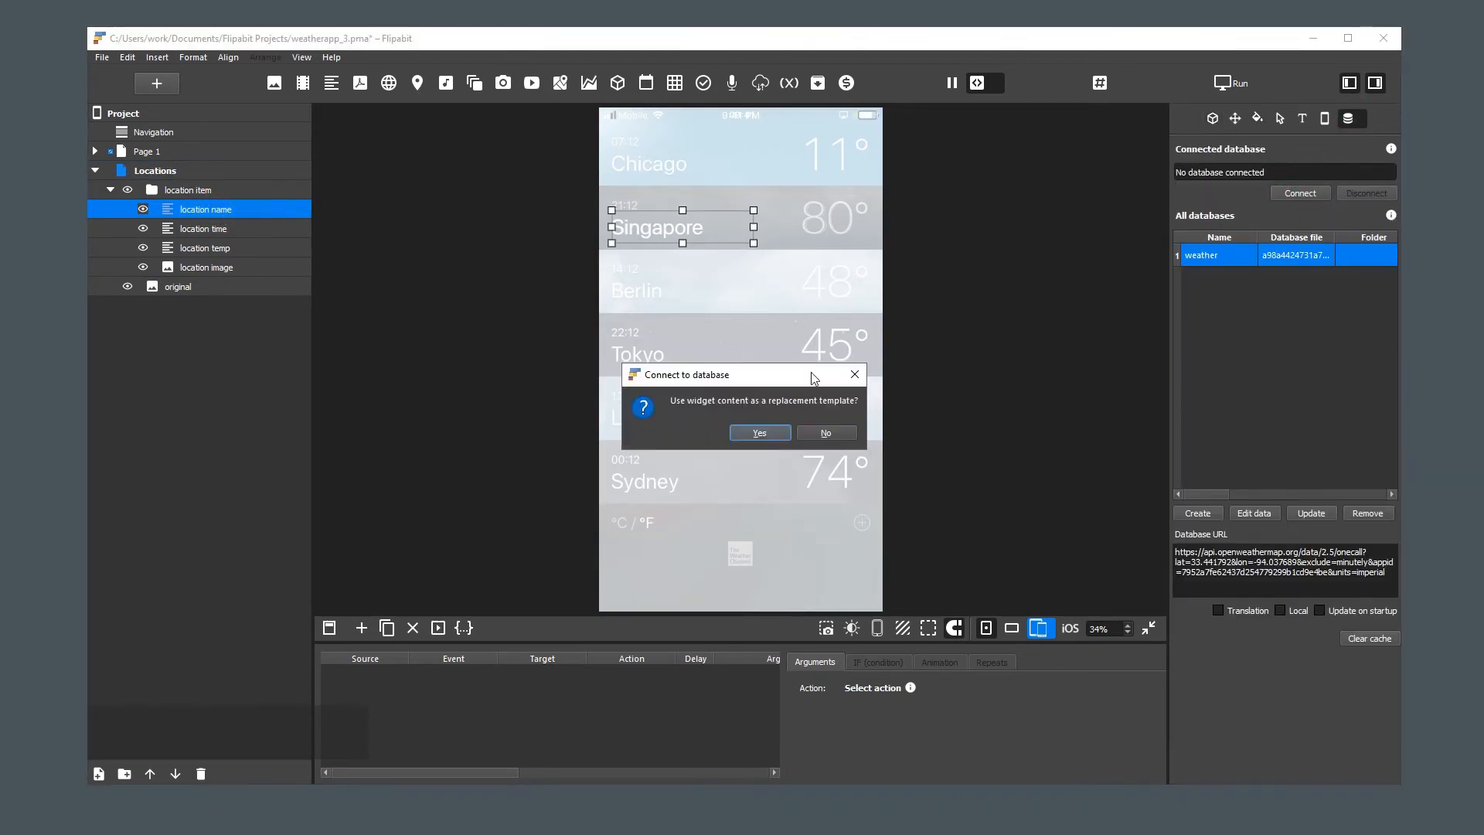
left_click(823, 433)
left_click(670, 276)
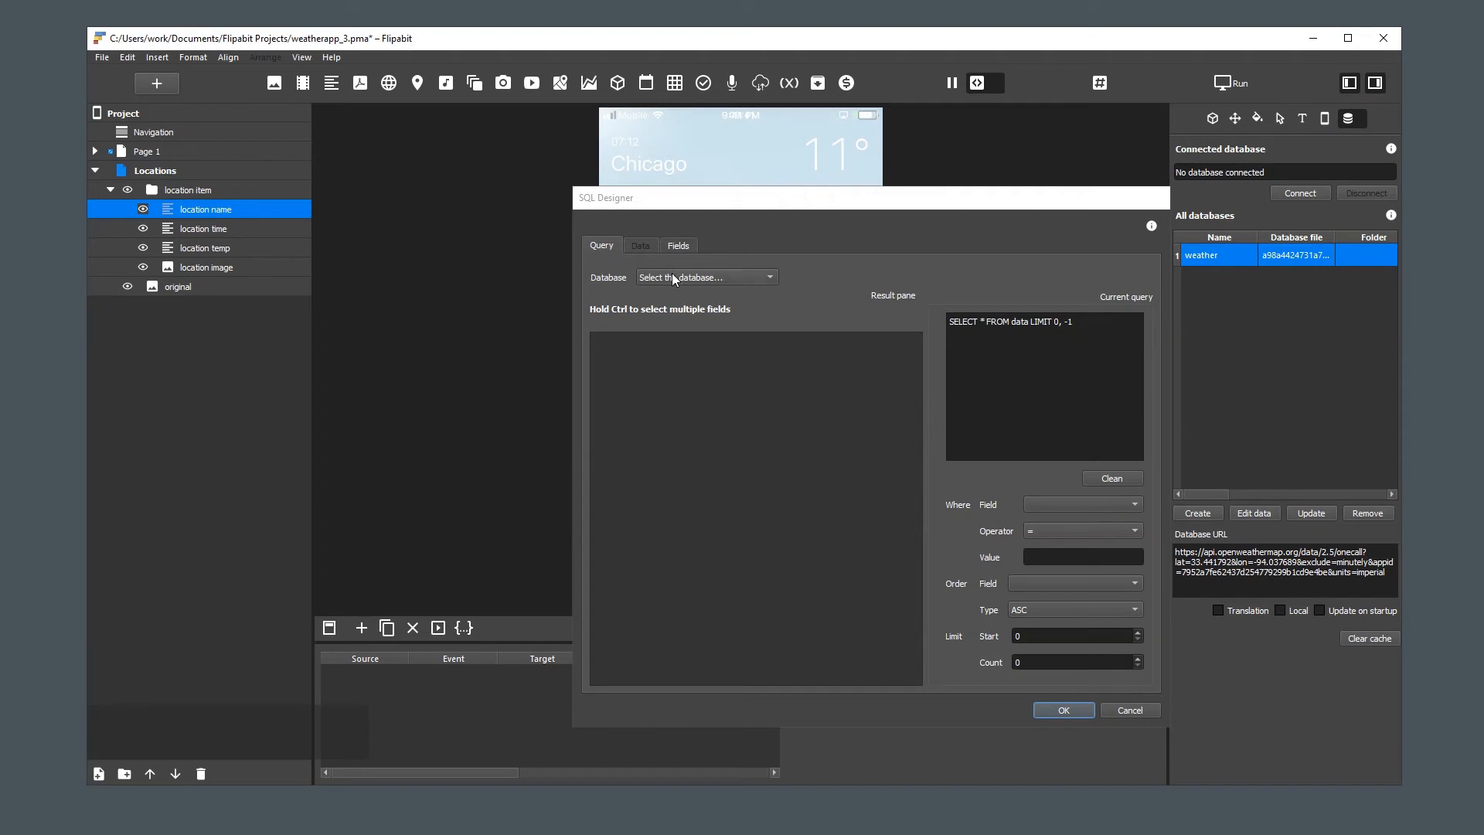
left_click(677, 293)
left_click(873, 340)
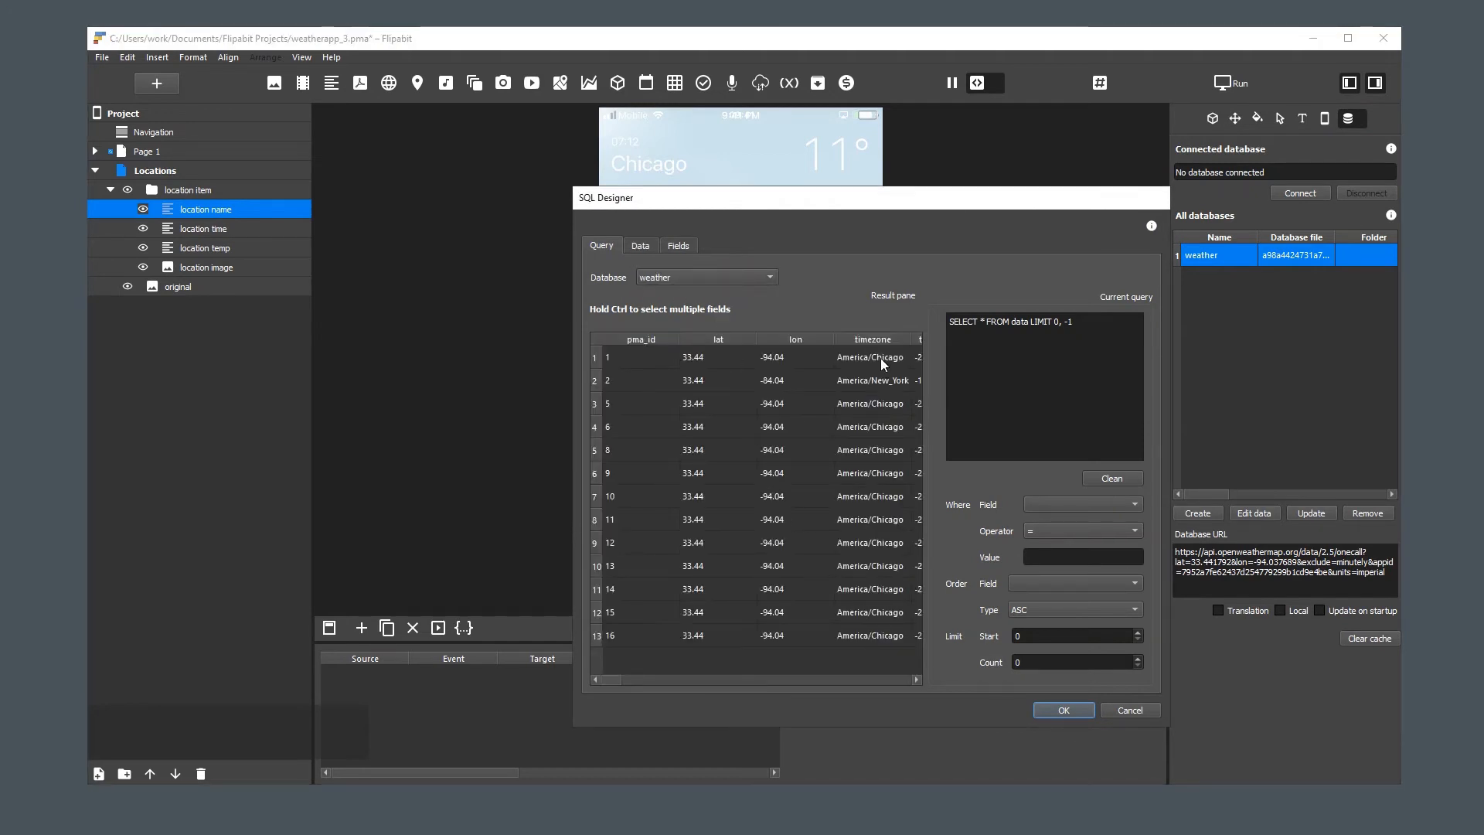
left_click(1062, 709)
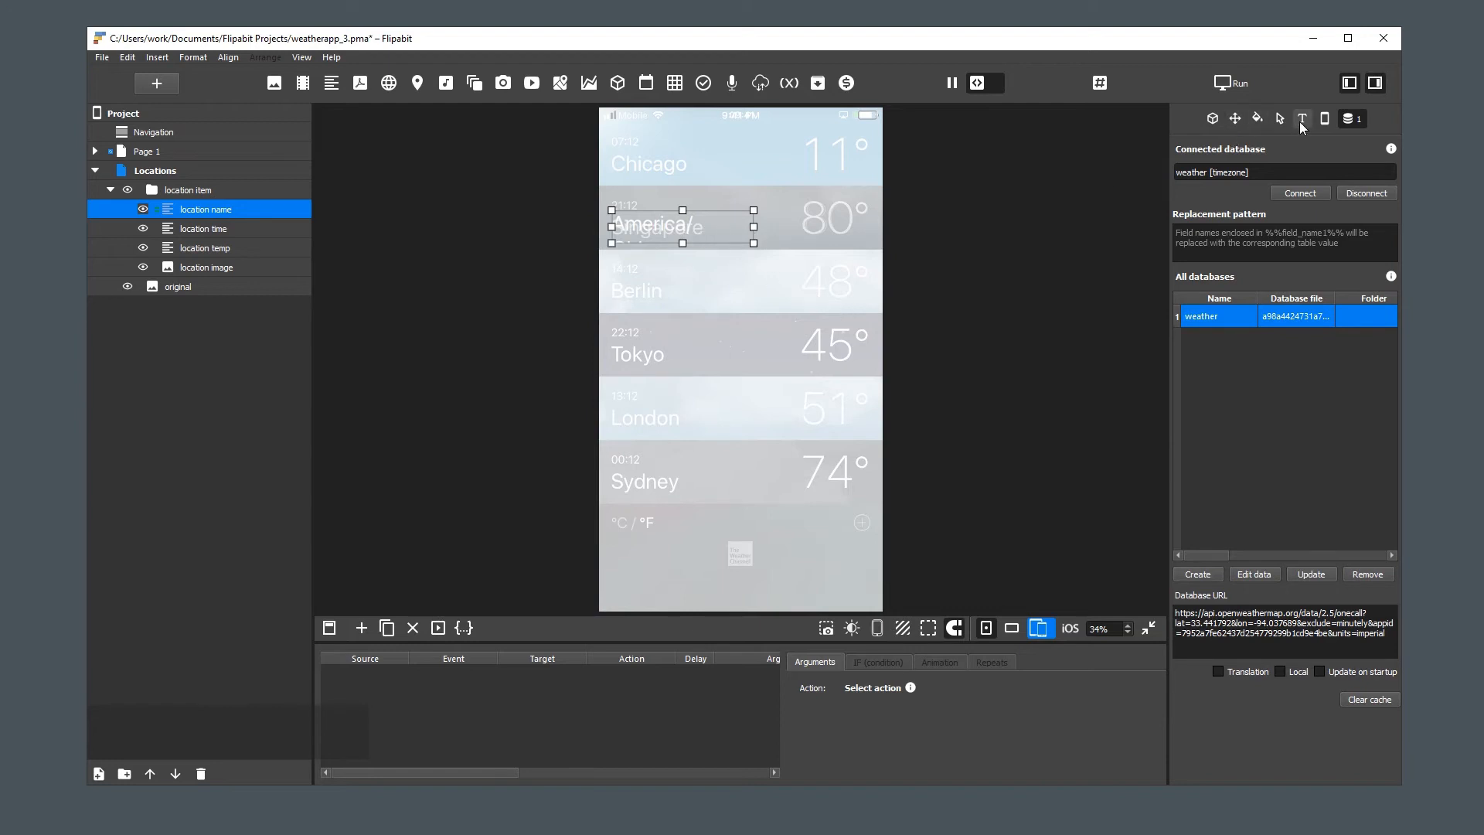
left_click_drag(753, 226, 788, 228)
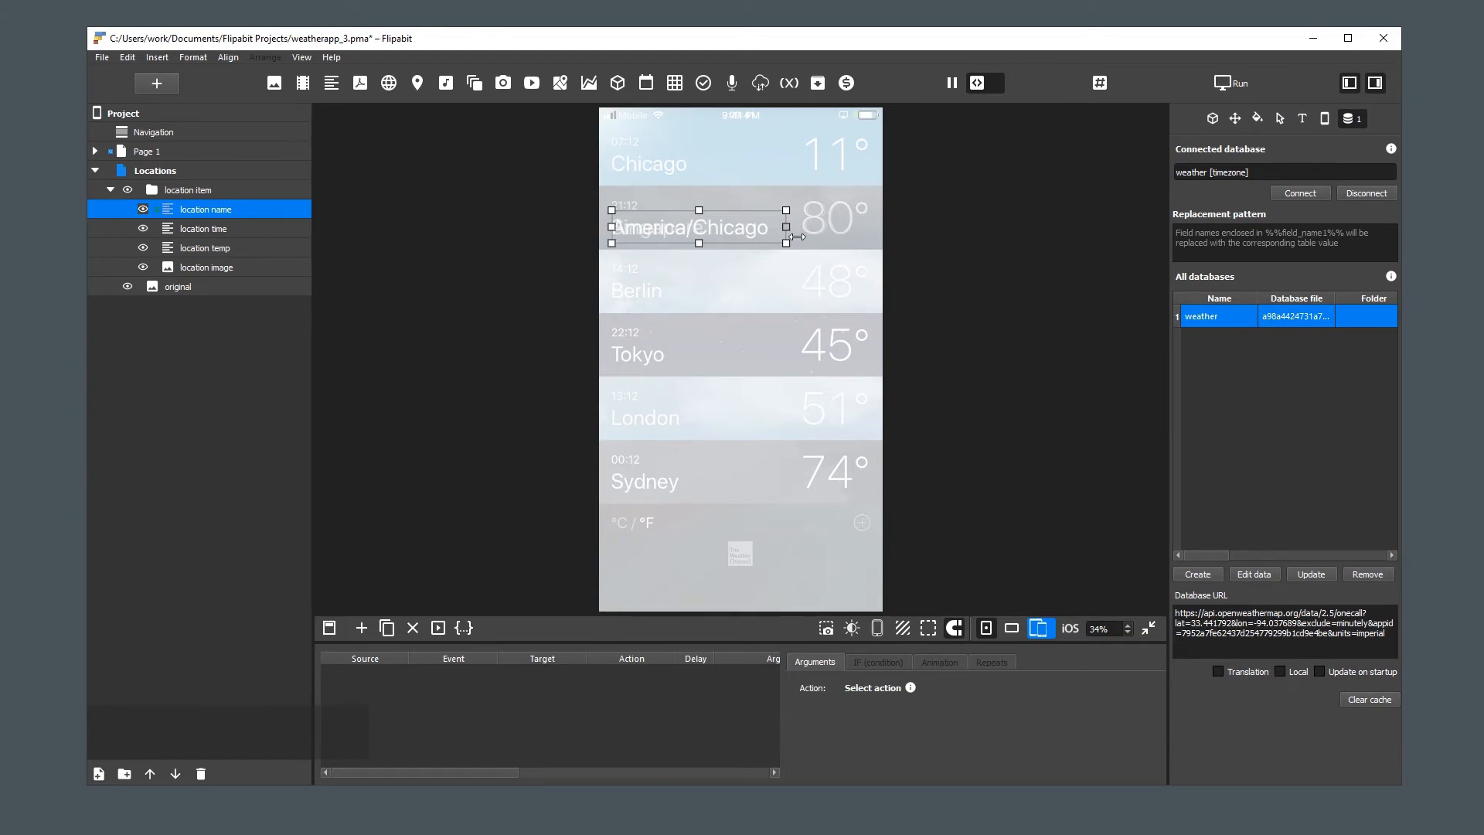
left_click(724, 291)
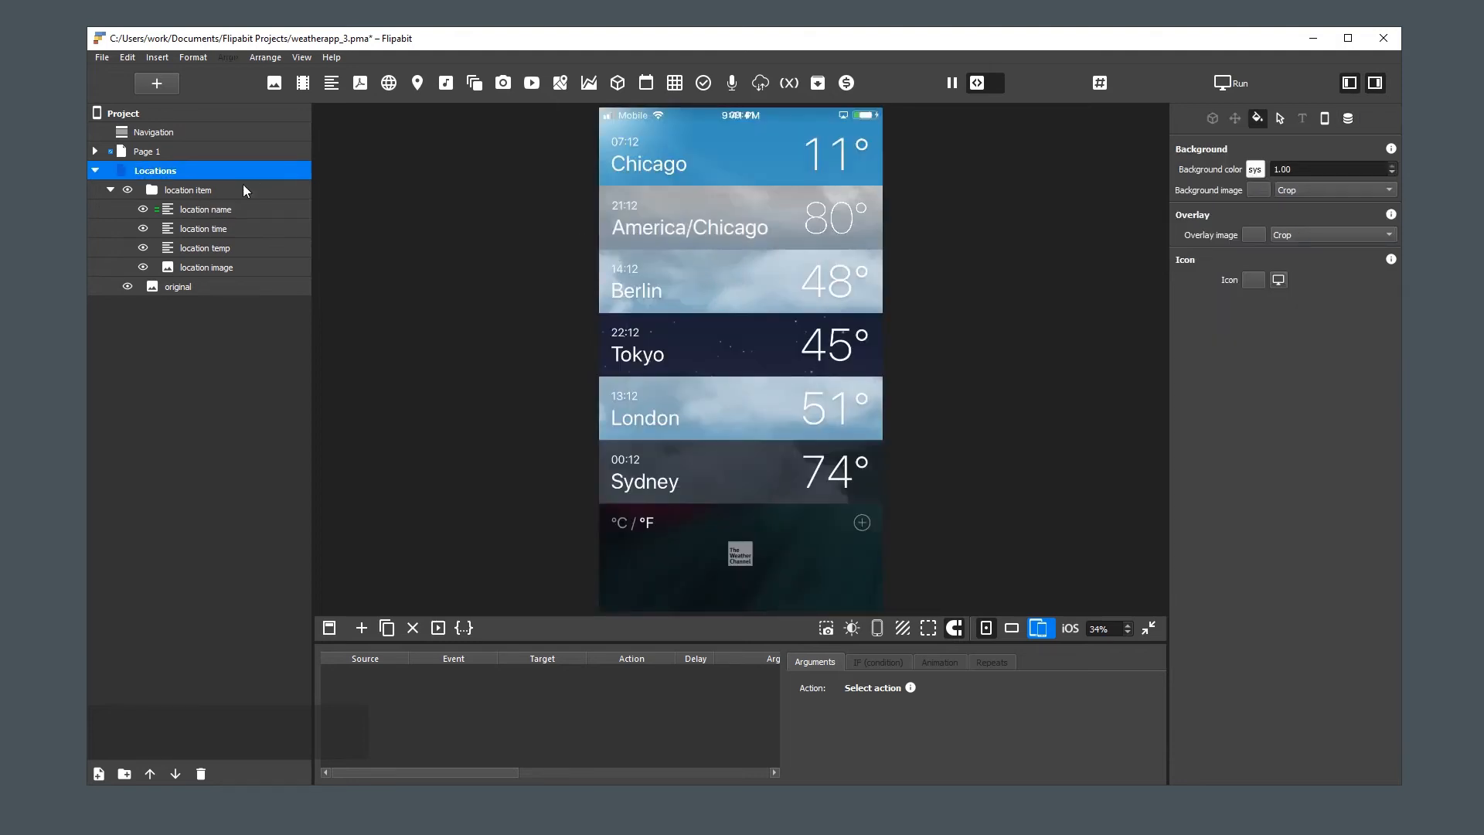
Start a database connection for "location temp", using its content as the replacement template and weather as the database
left_click(212, 229)
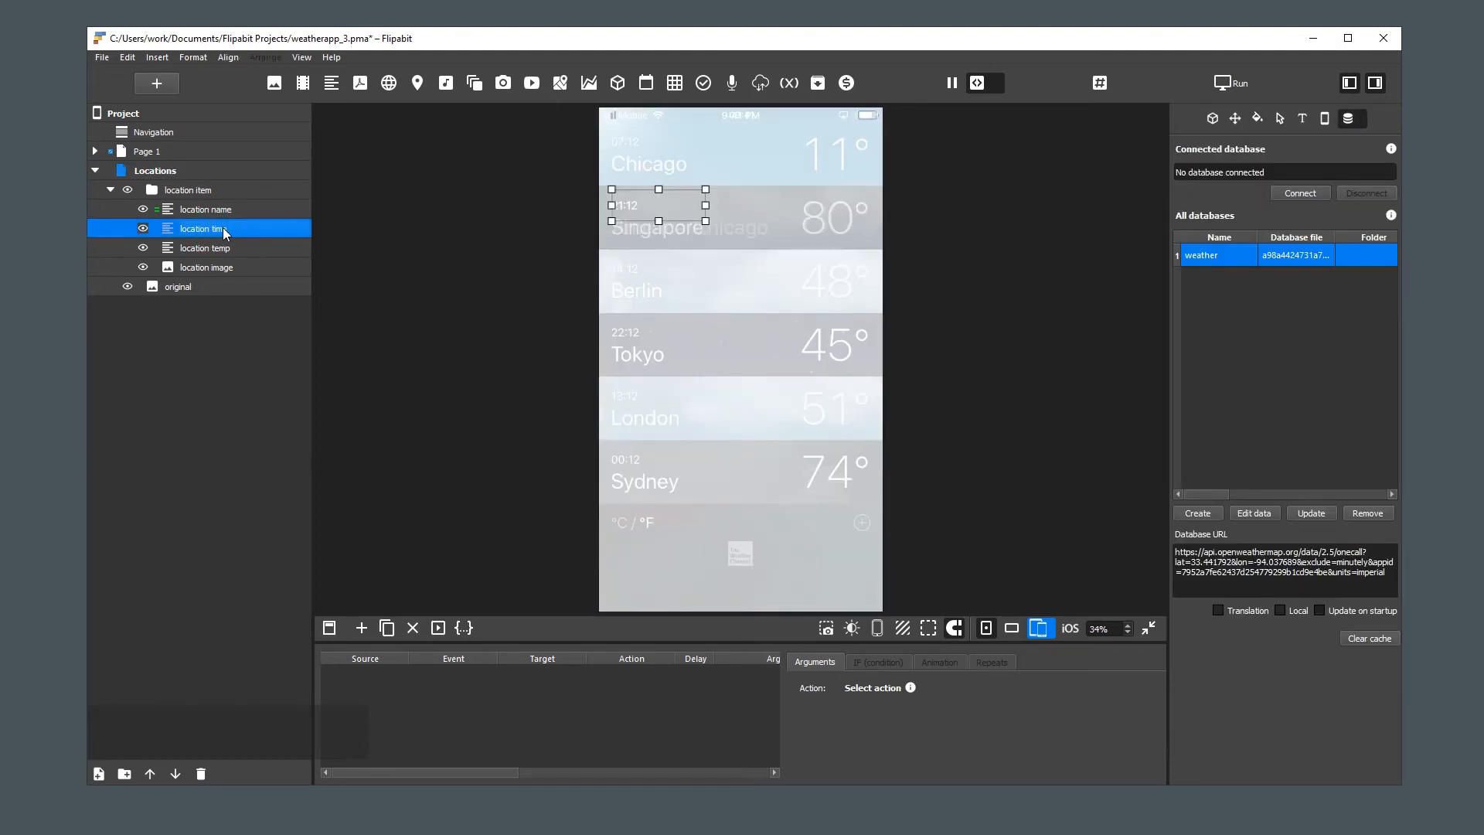
left_click(220, 248)
left_click(1300, 194)
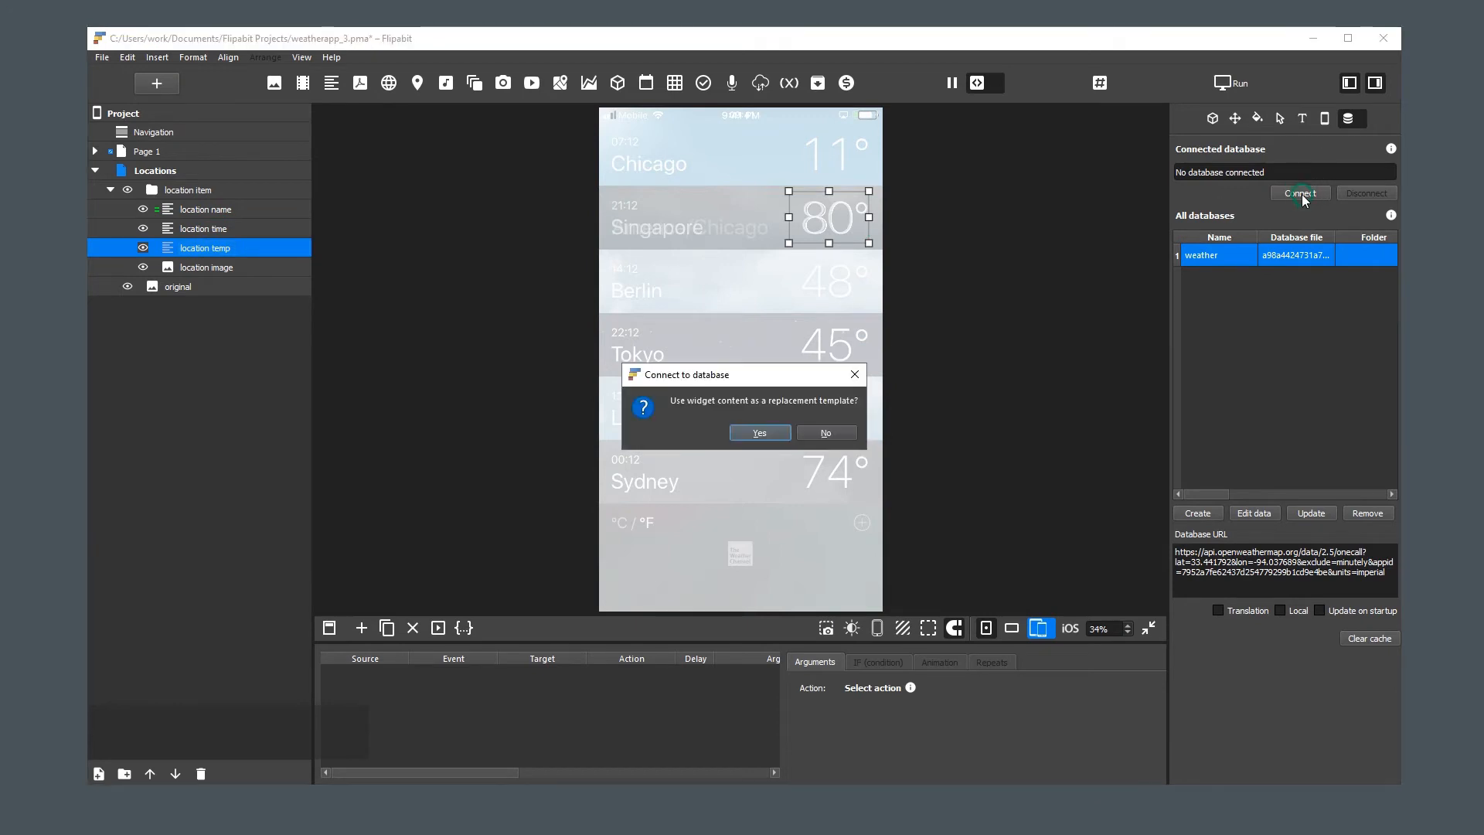
left_click(767, 434)
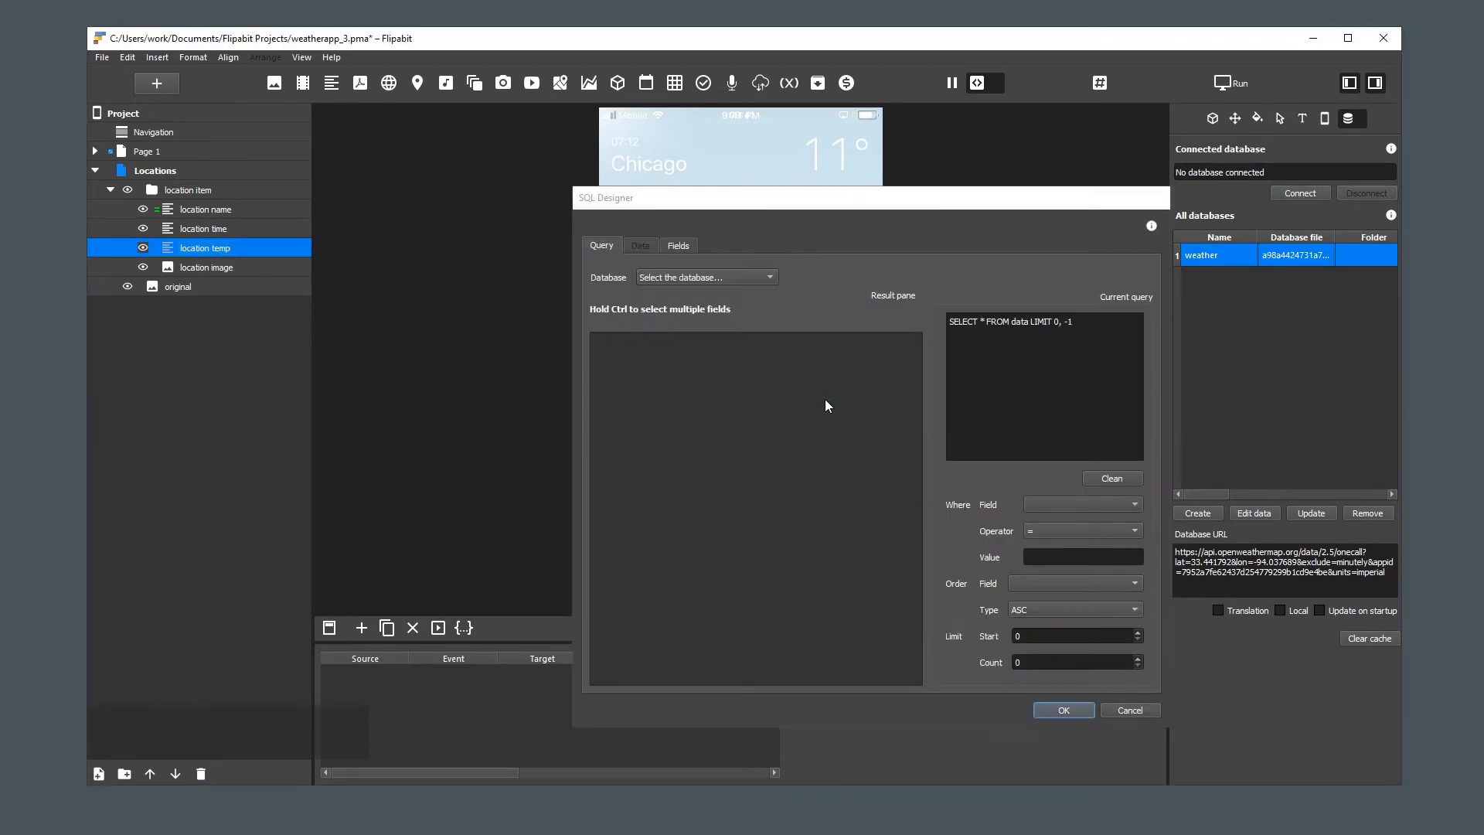
left_click(705, 279)
left_click(705, 292)
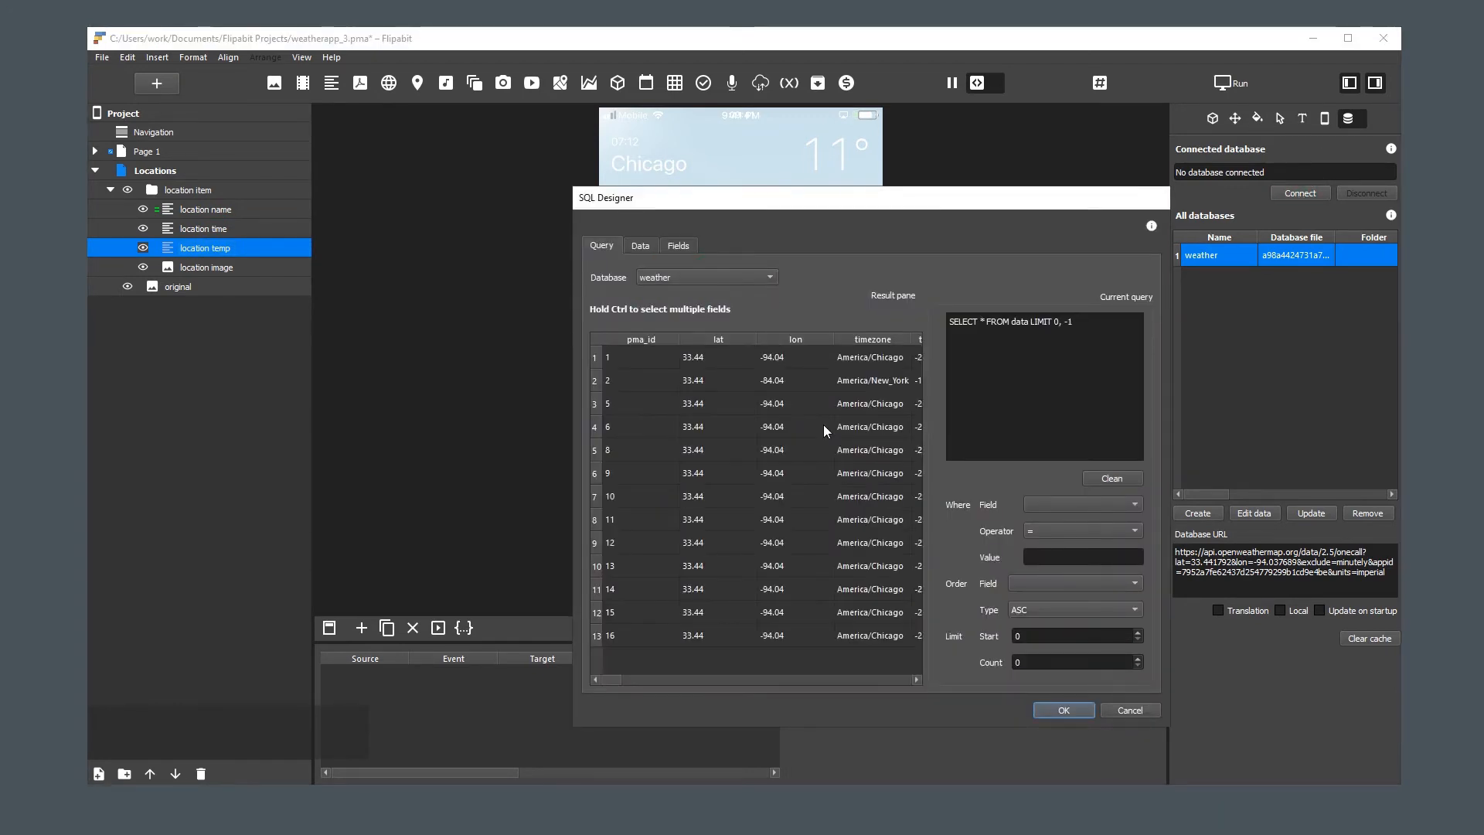
Copy the current/temp field name and paste it on a new line after SELECT in the query
left_click(754, 678)
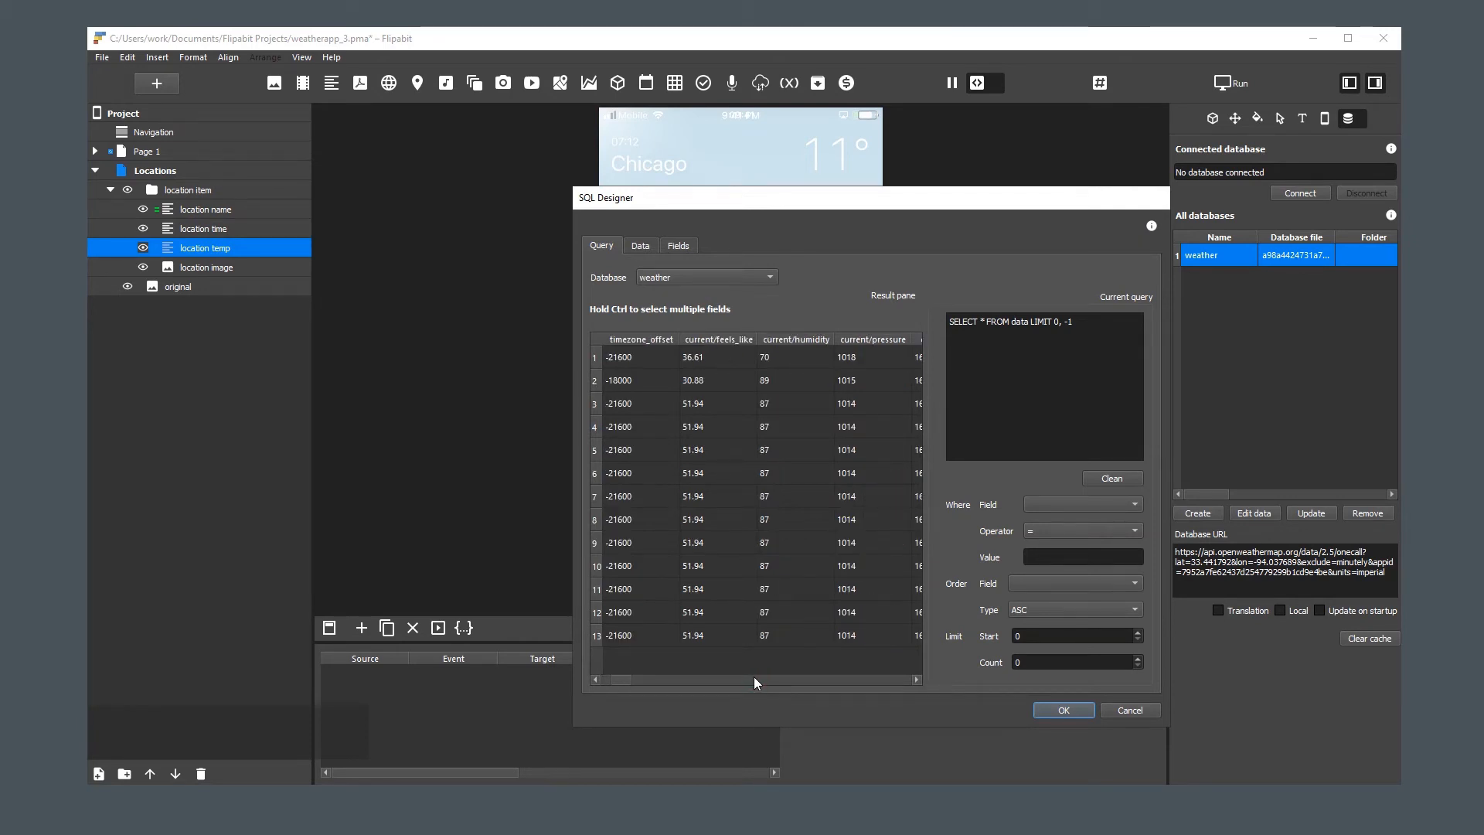
left_click(754, 679)
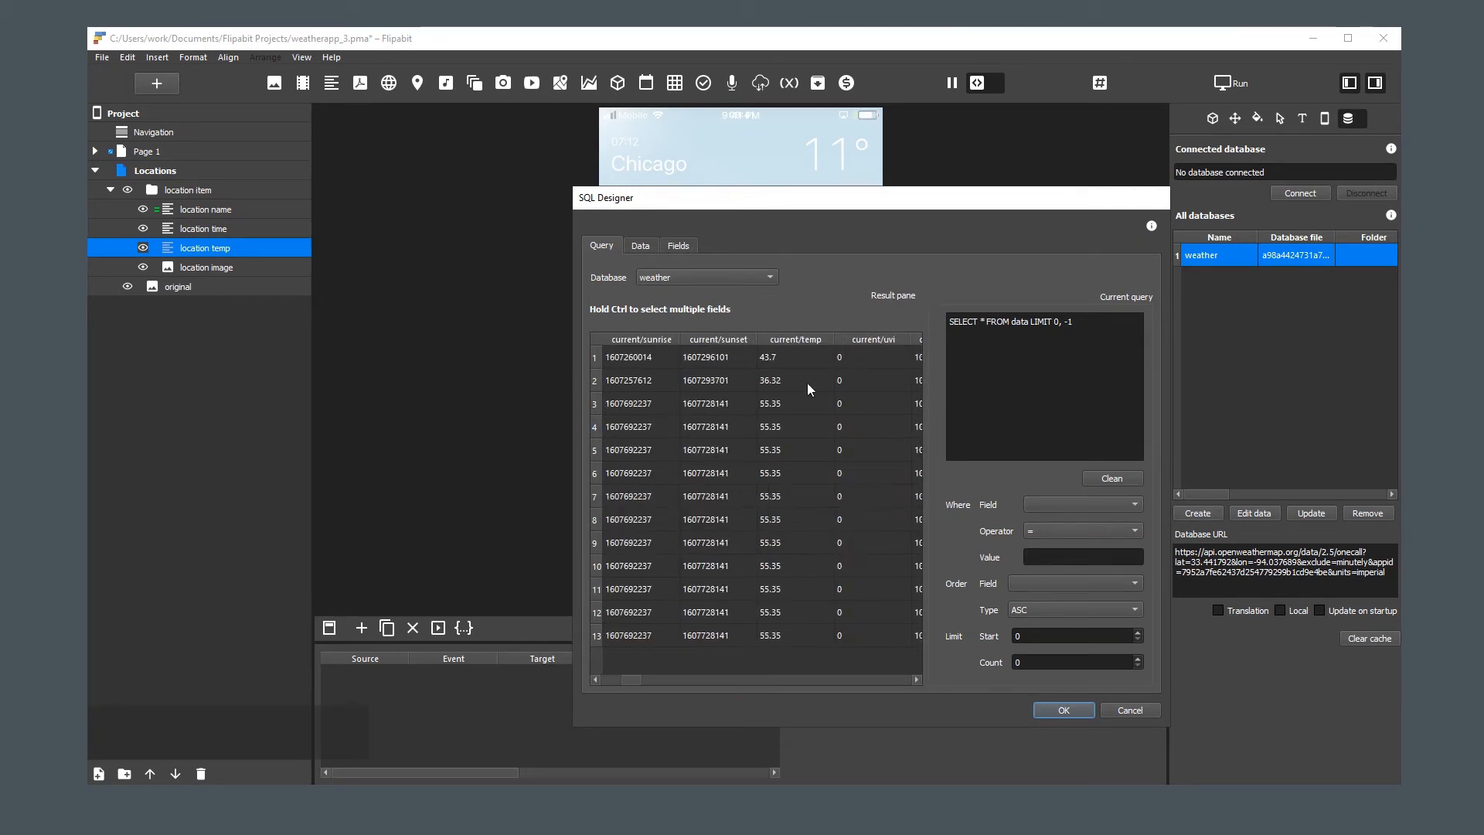
left_click(791, 355)
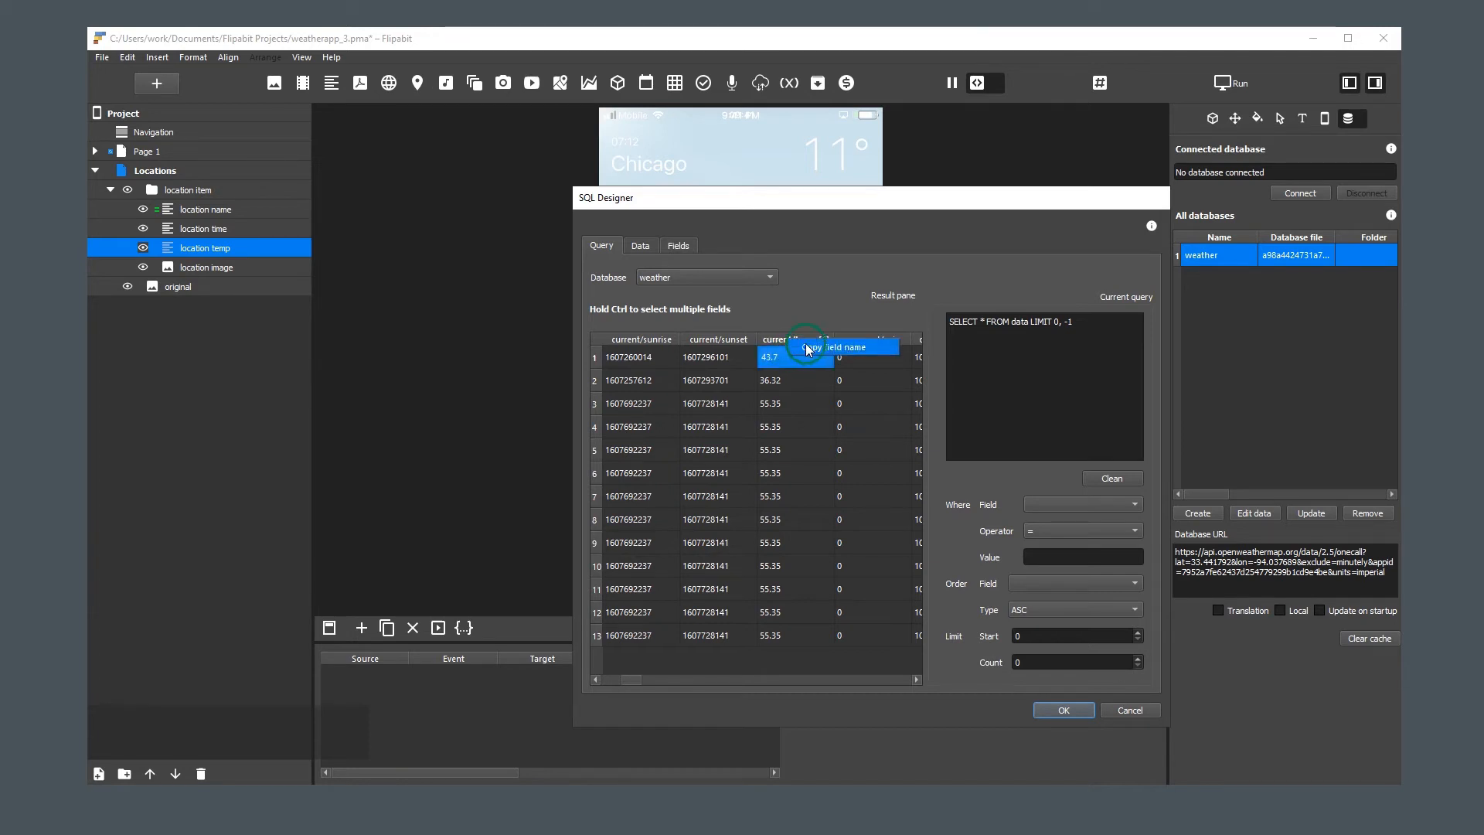
left_click(983, 327)
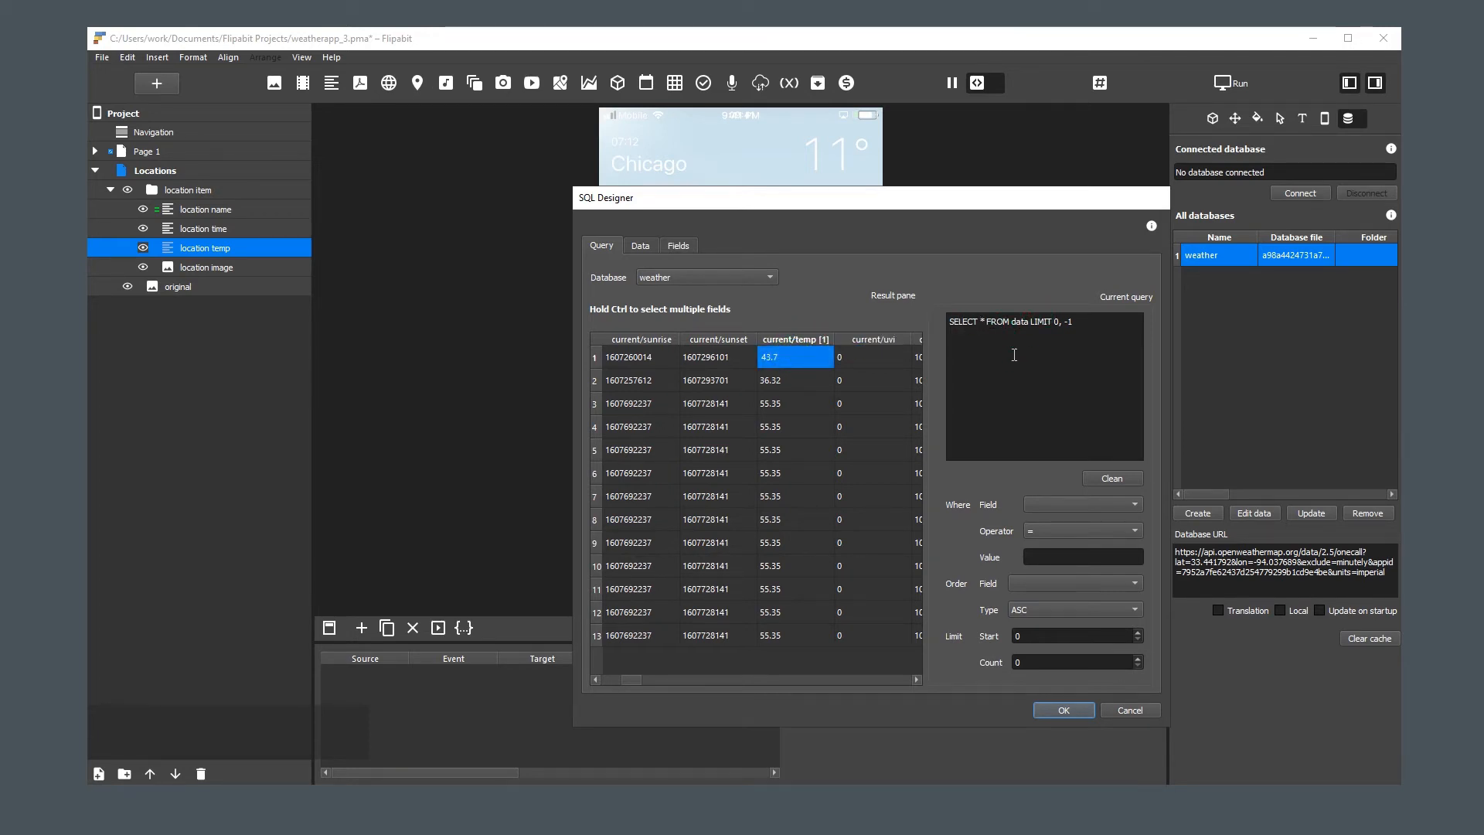
key("Return")
type("\"current/temp\"")
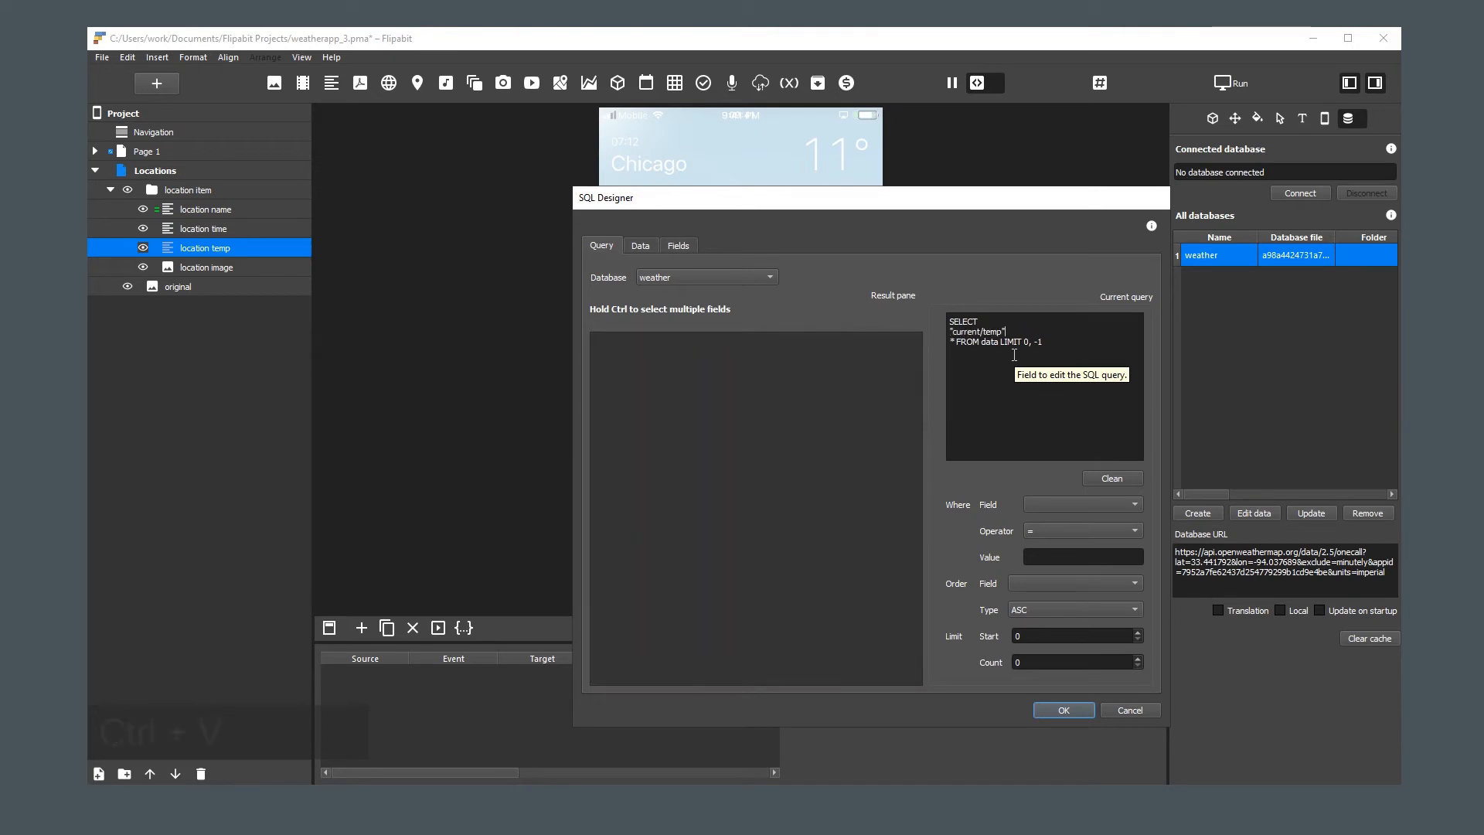
Change the query line to ROUND("current/temp") temp, and connect "location temp" to the resulting temp field
key("Home")
type("ROUND(")
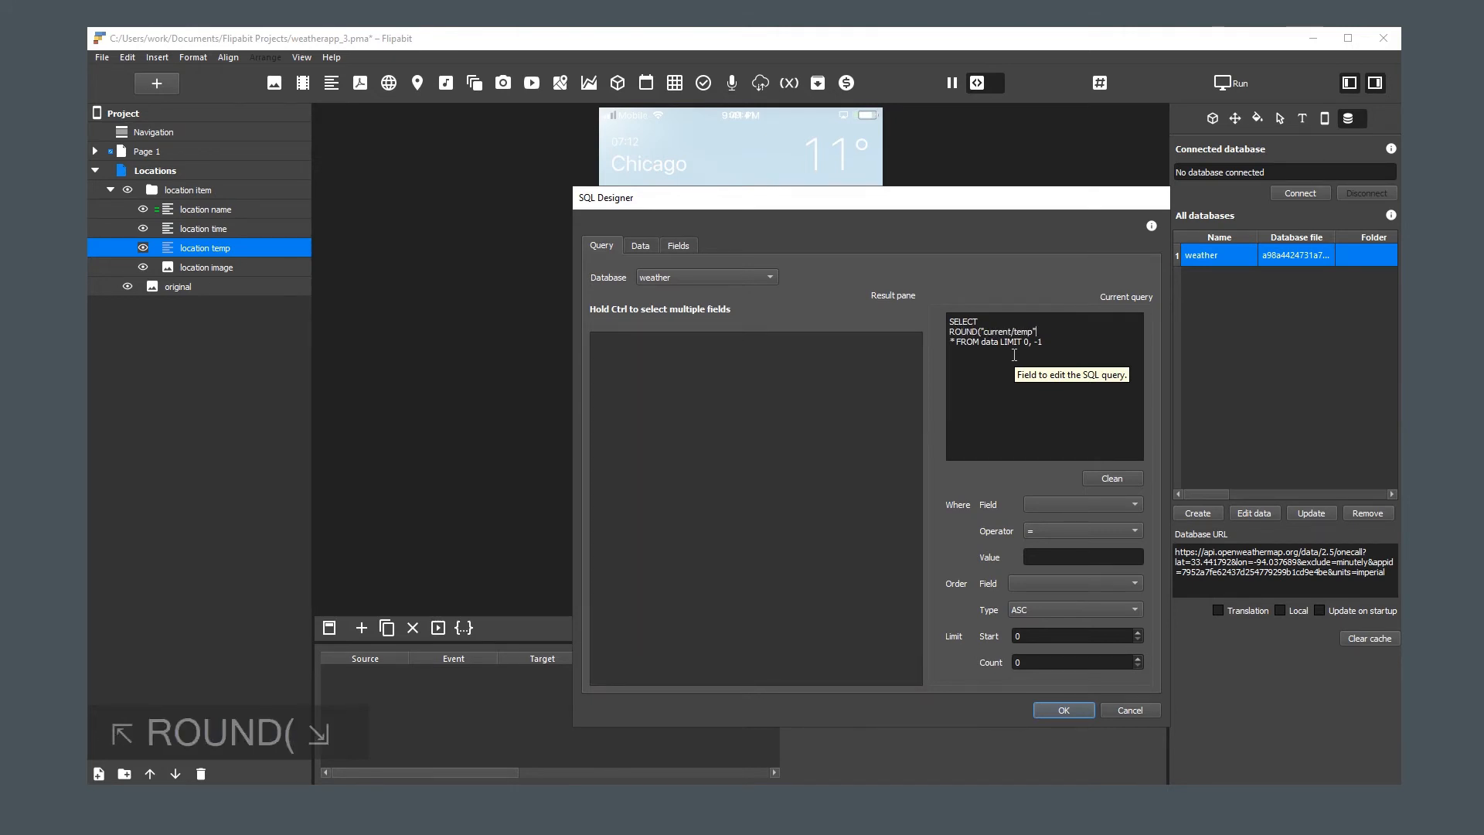
key("End")
type(") temp,")
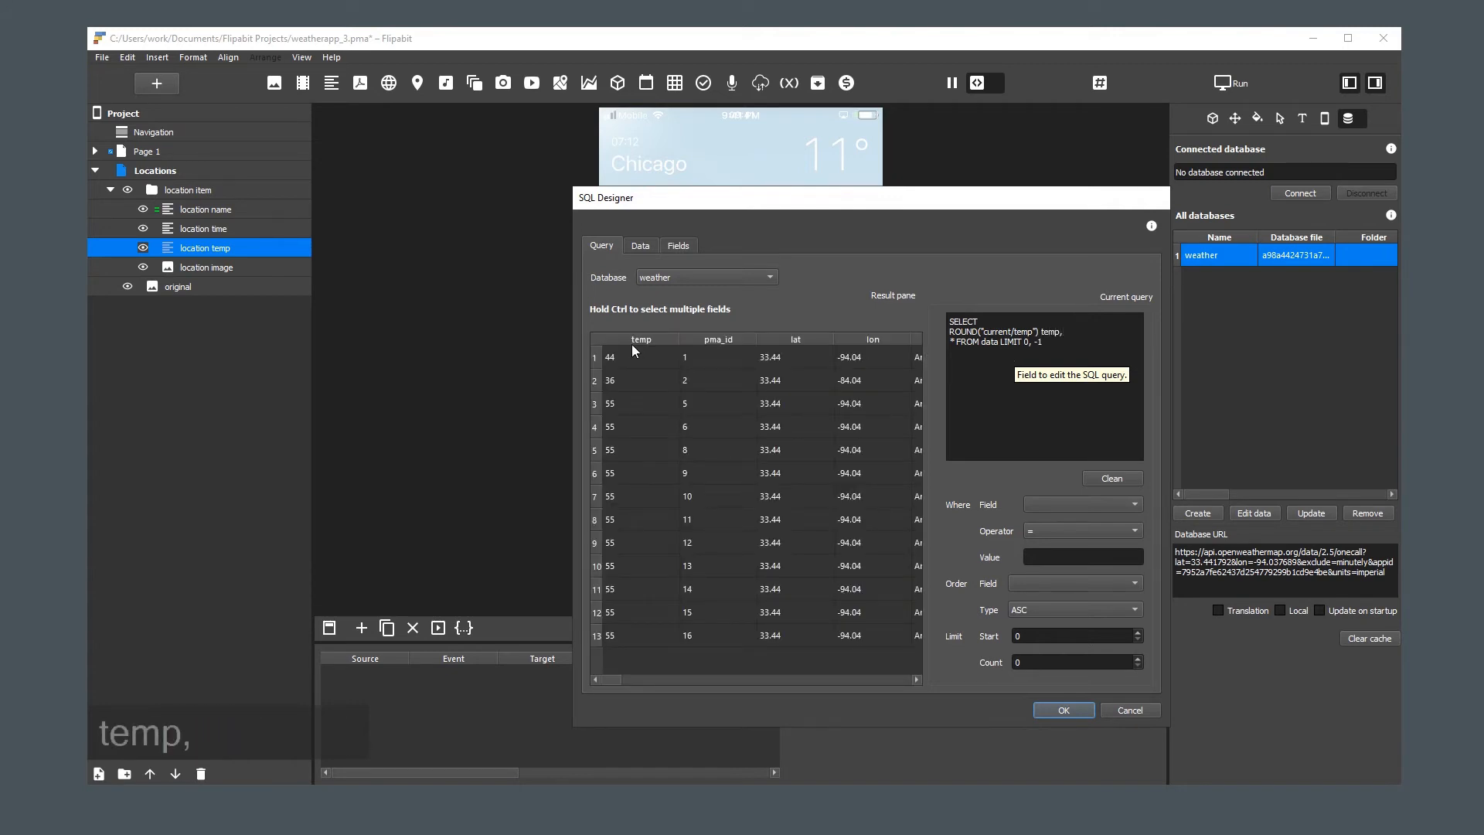
left_click(628, 356)
left_click(1061, 711)
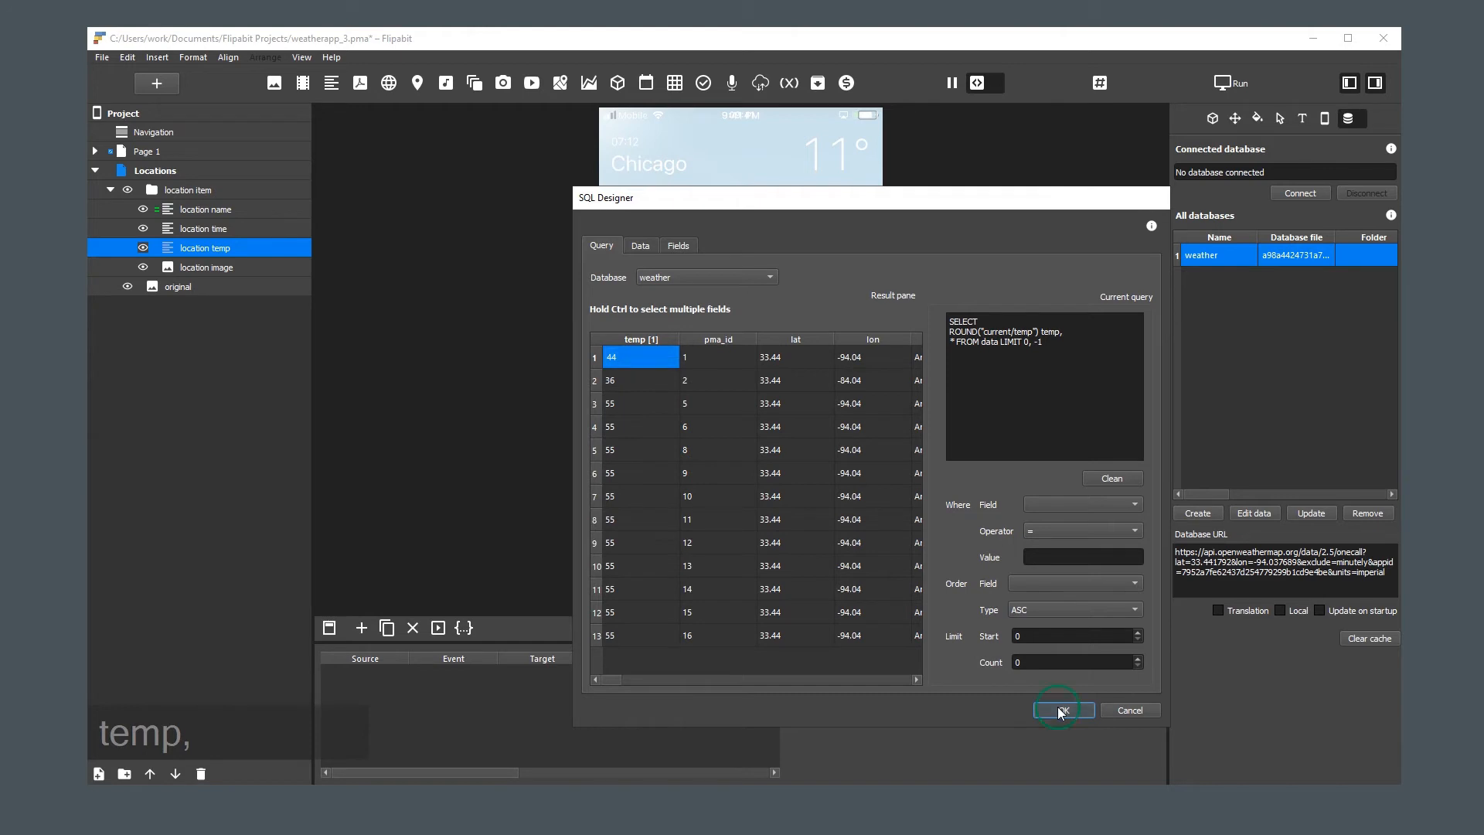
Set the "location temp" replacement pattern to %%temp%%° in place of the fixed number
double_click(1221, 171)
key("ctrl+c")
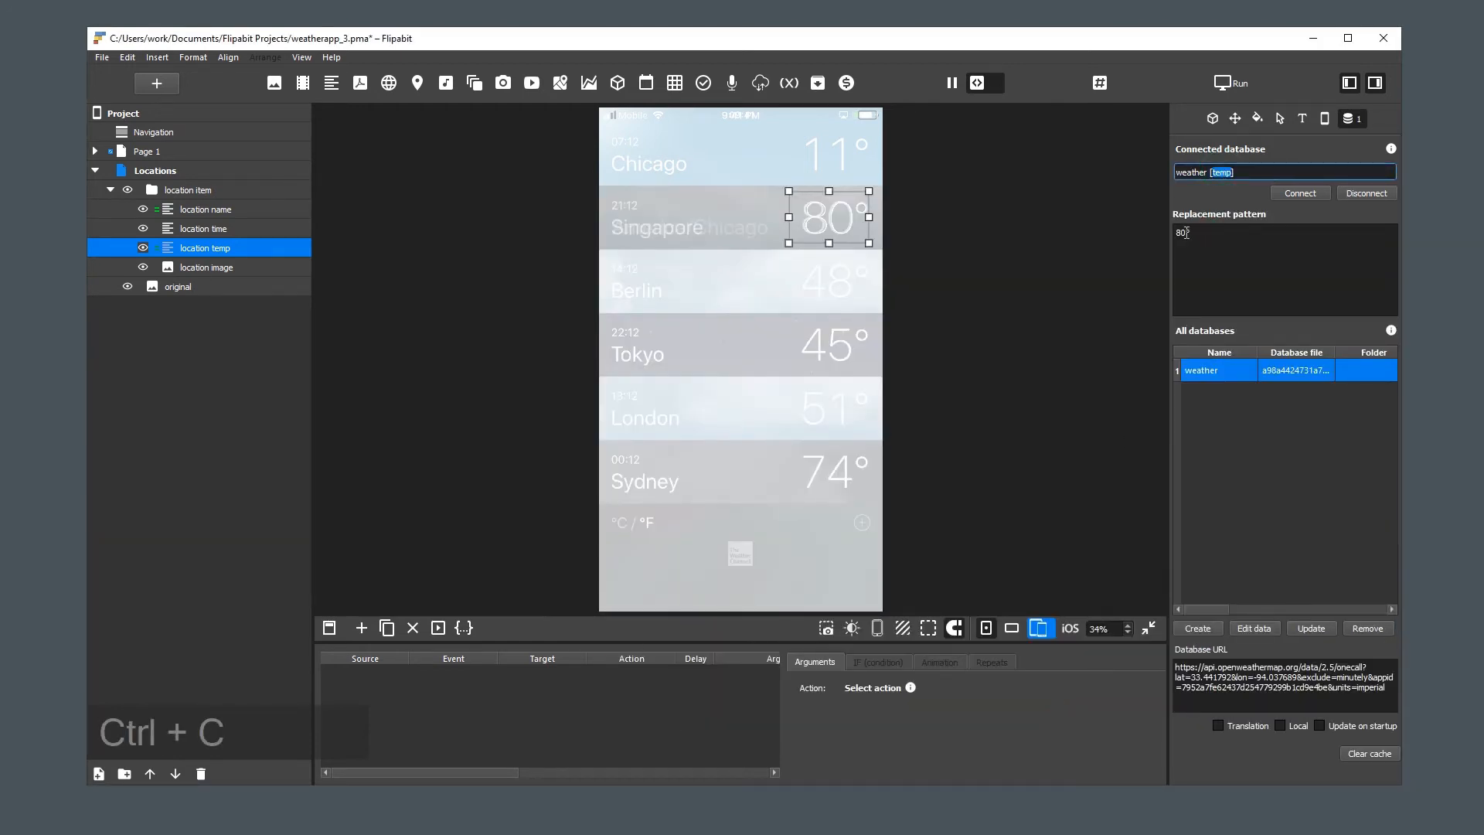
left_click(1186, 233)
key("BackSpace")
key("BackSpace")
type("%%")
key("ctrl+v")
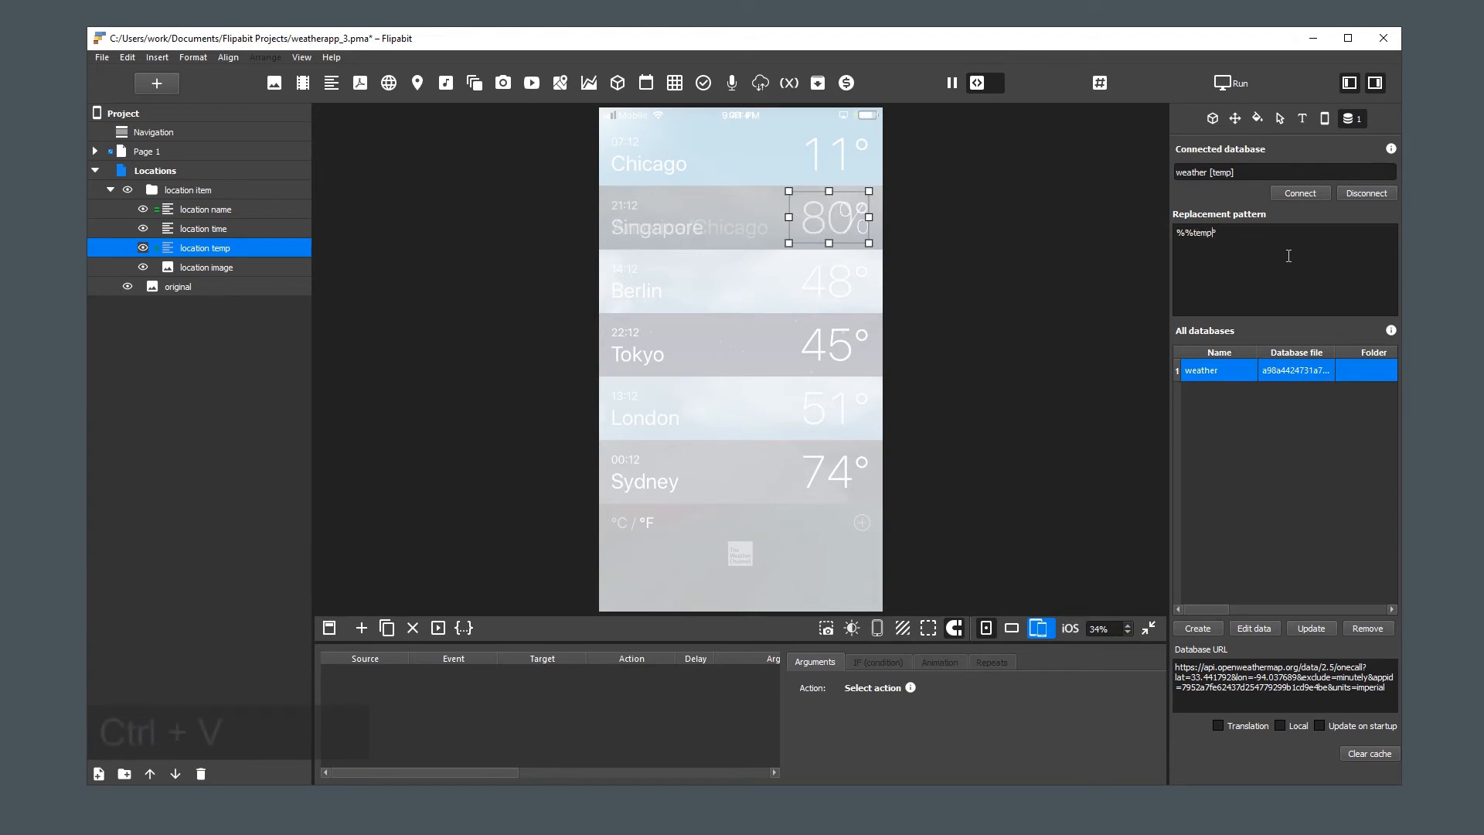
type("%%°")
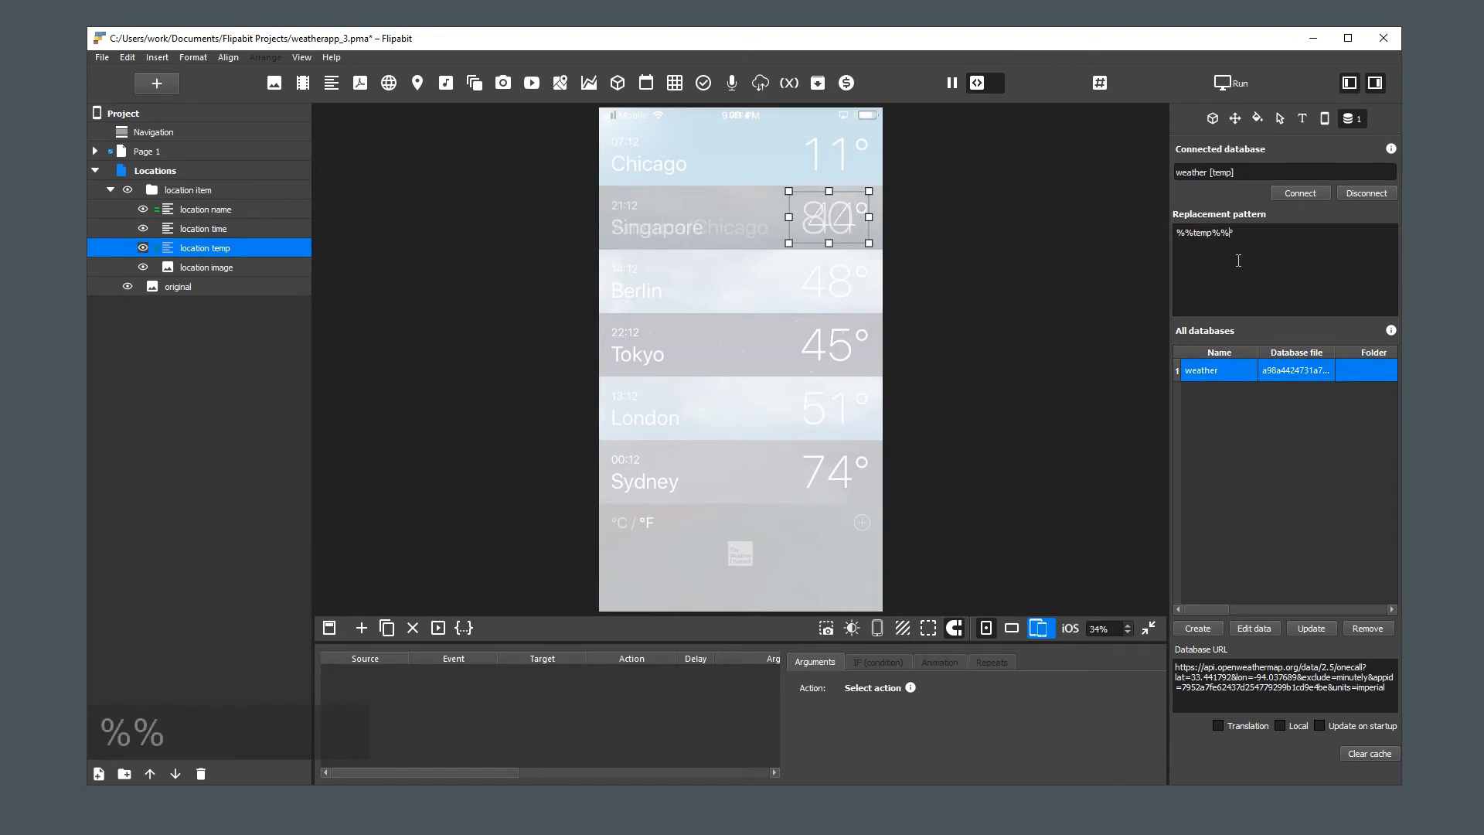
left_click(1043, 337)
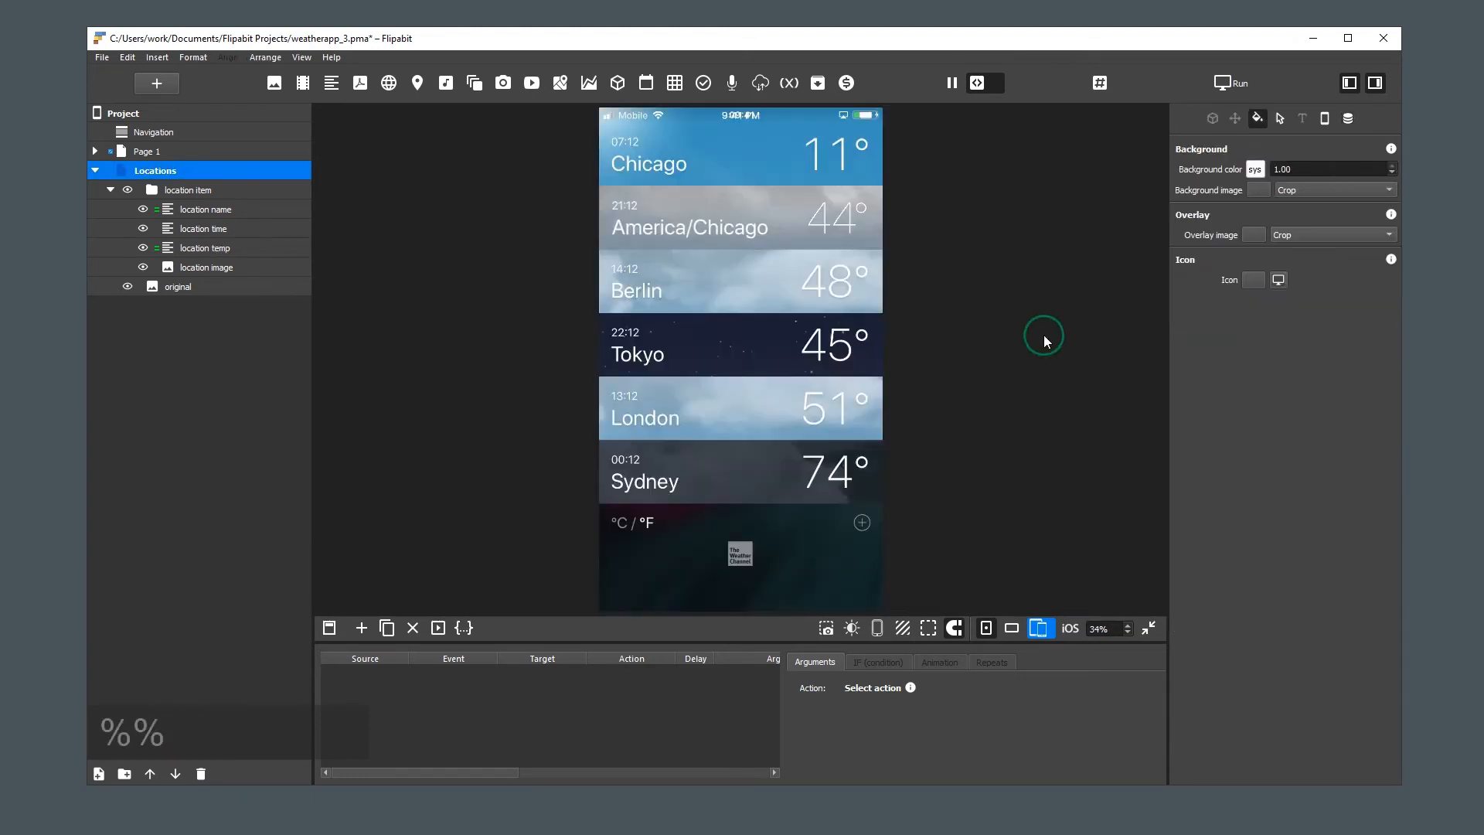
Start a database connection for "location time" without using its content as a replacement template, choosing weather as the database
left_click(212, 227)
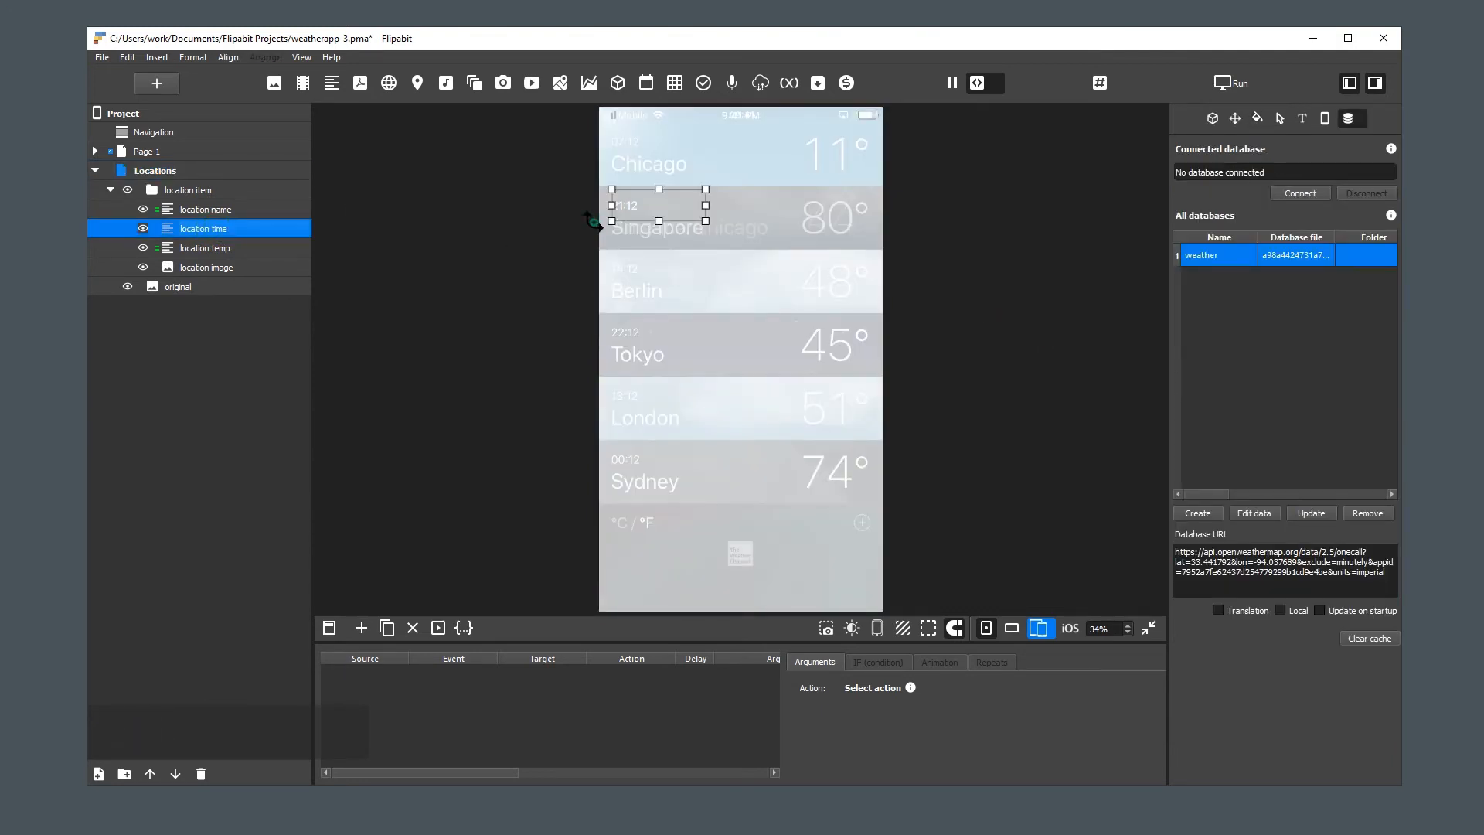
left_click(1304, 194)
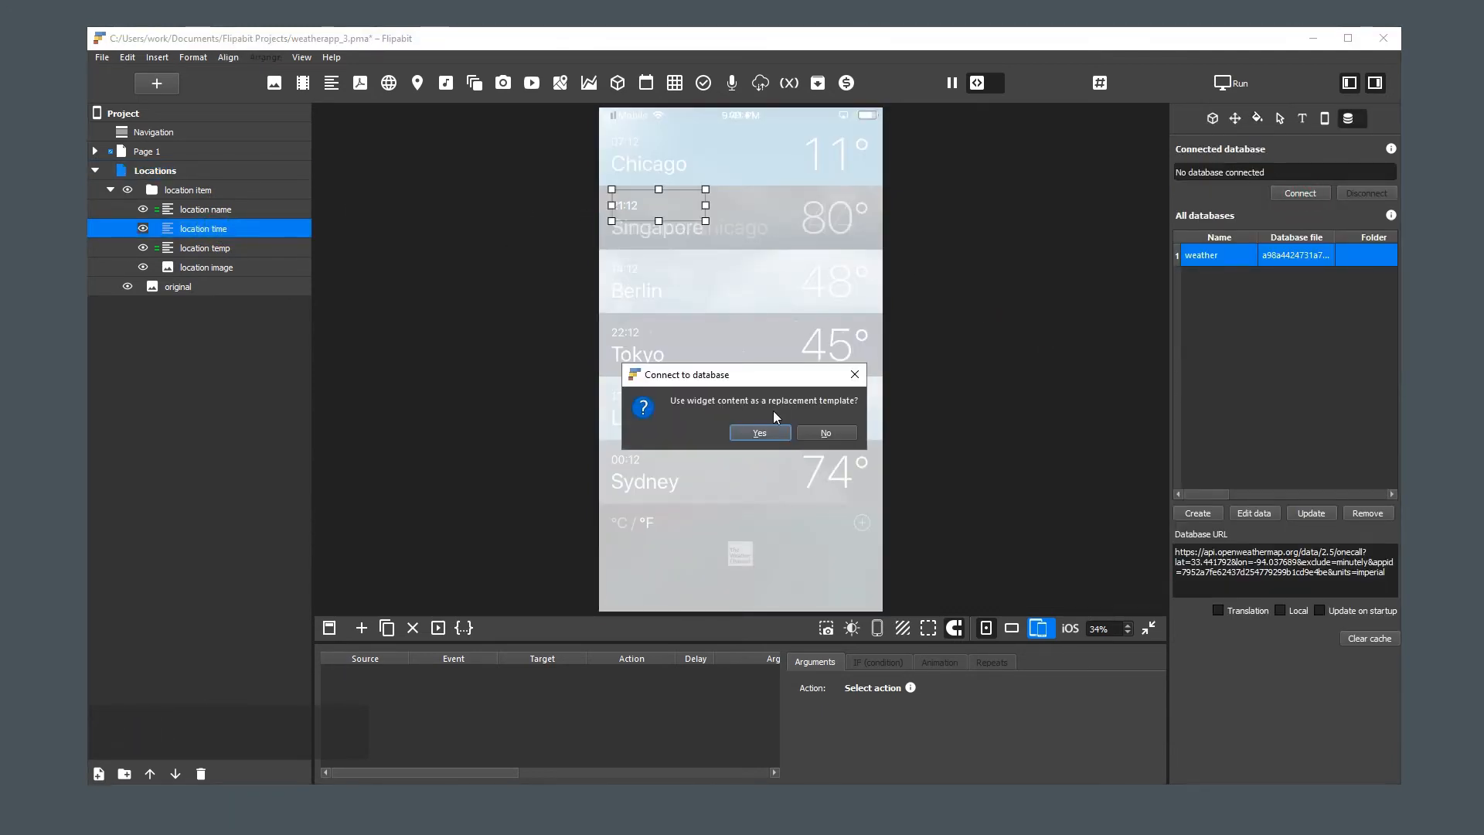
left_click(814, 430)
left_click(708, 276)
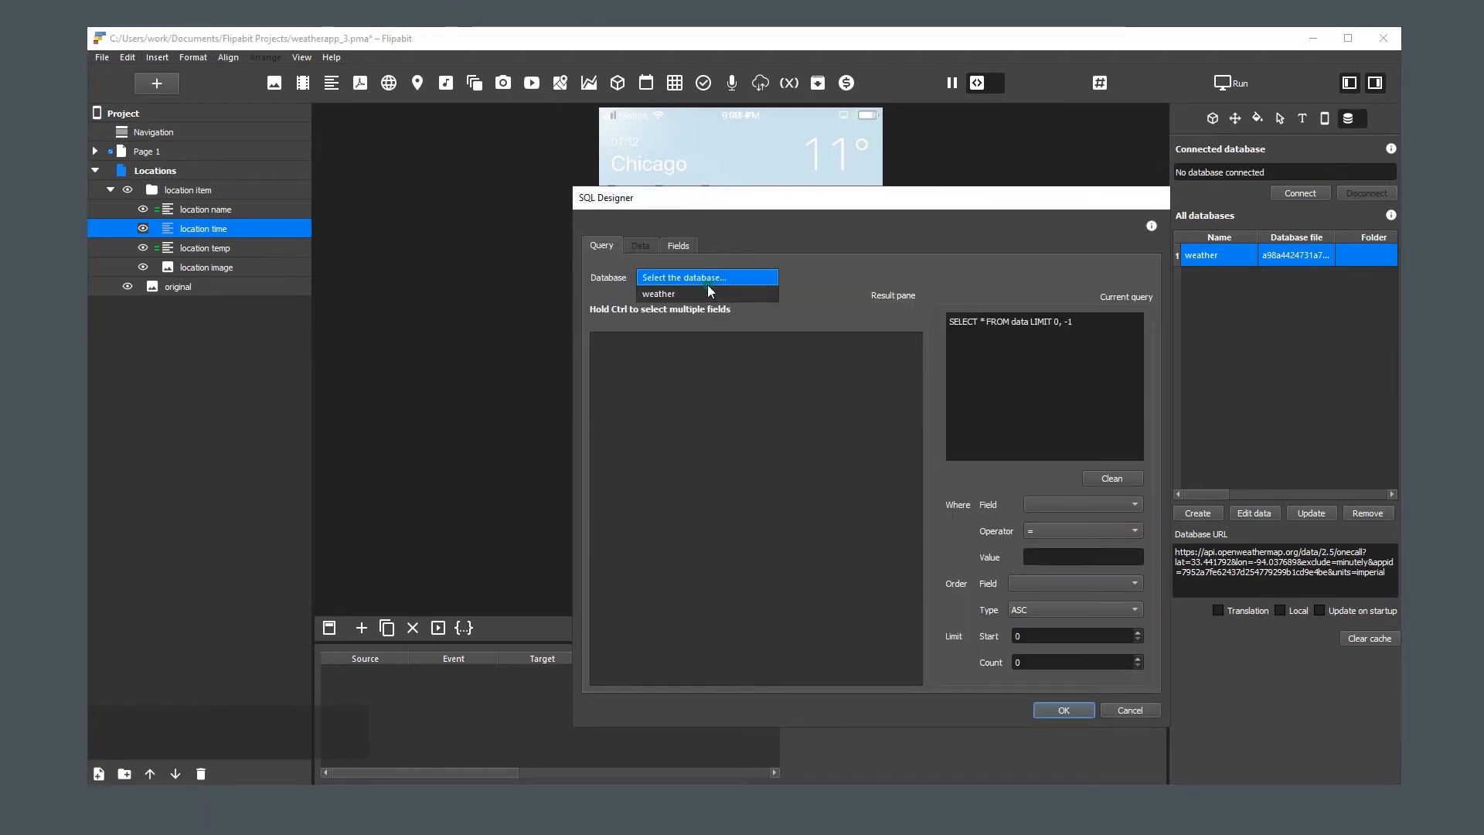
left_click(706, 289)
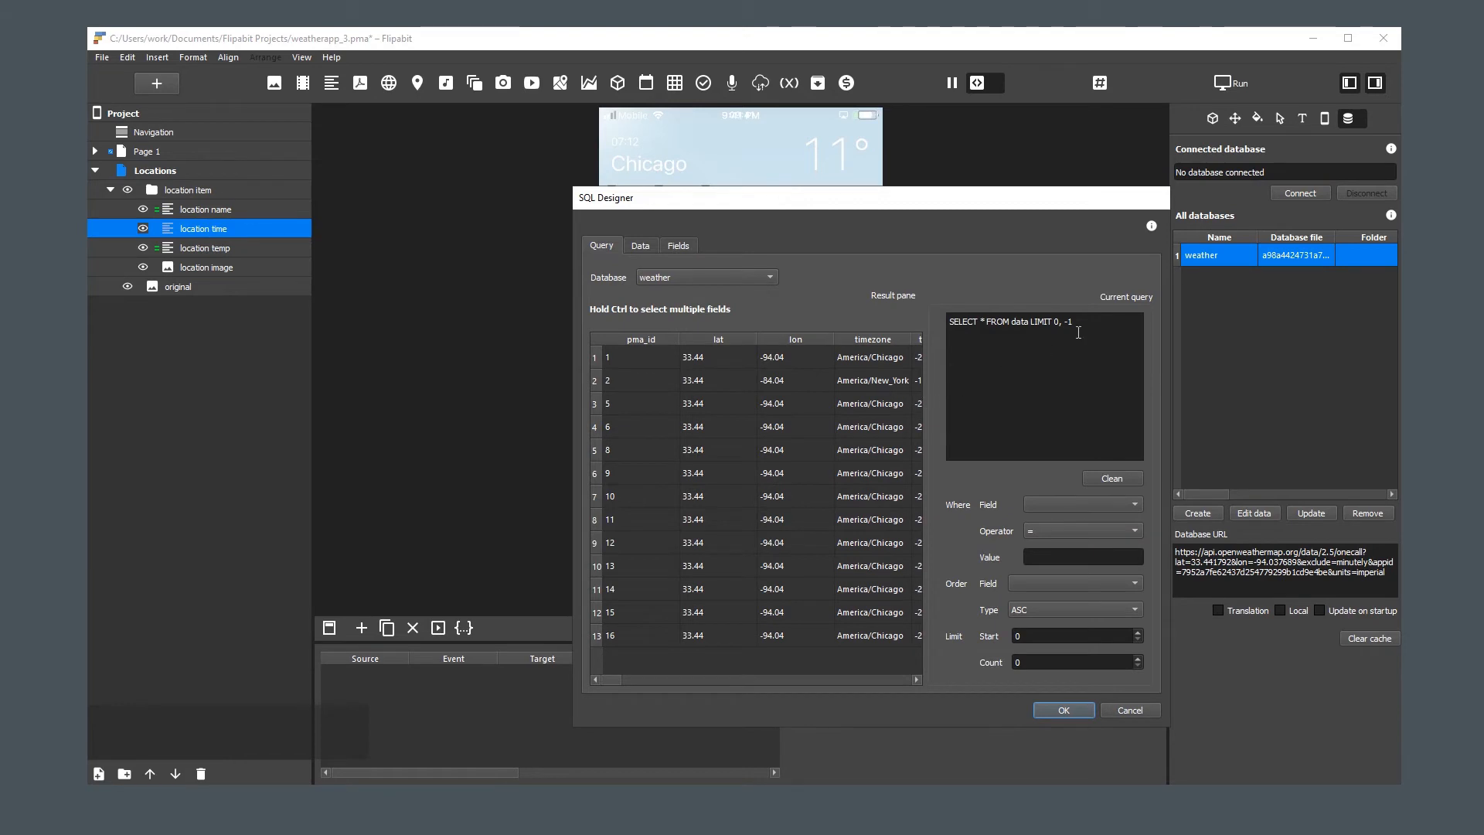
Open locations list.txt from the weather assets database folder and copy its entire query
left_click(1431, 137)
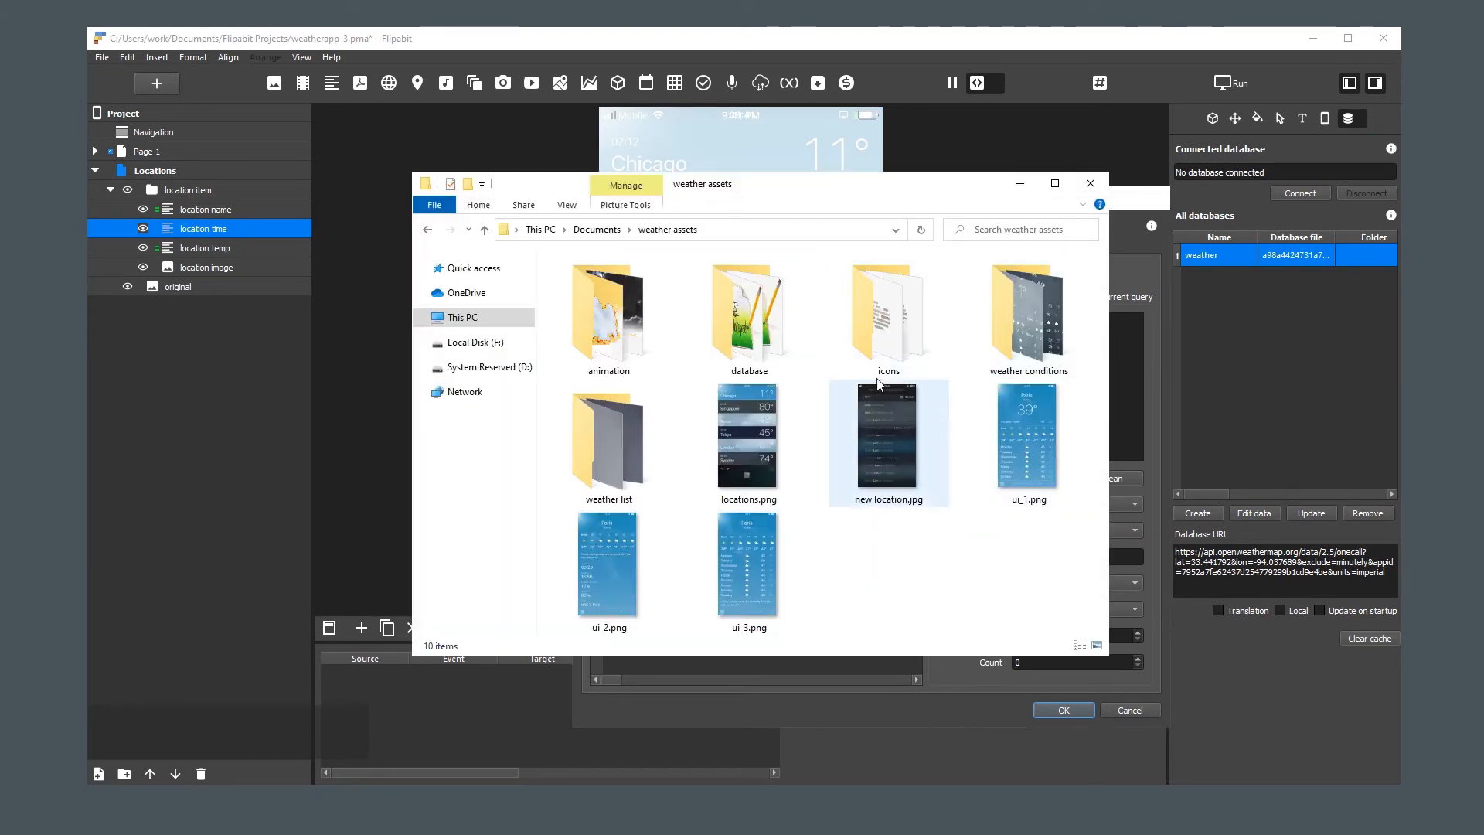
double_click(748, 313)
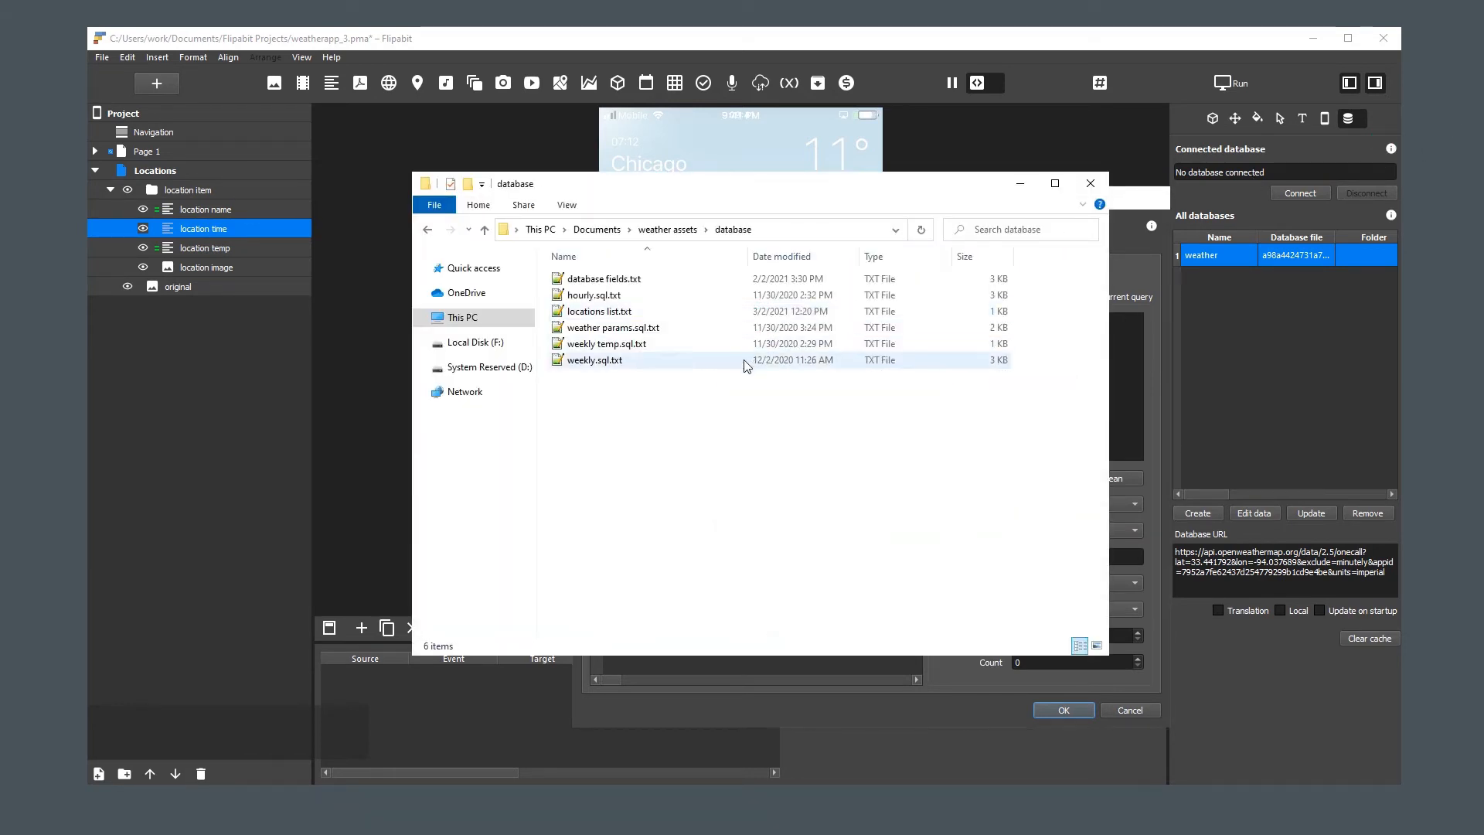
left_click(610, 311)
double_click(610, 313)
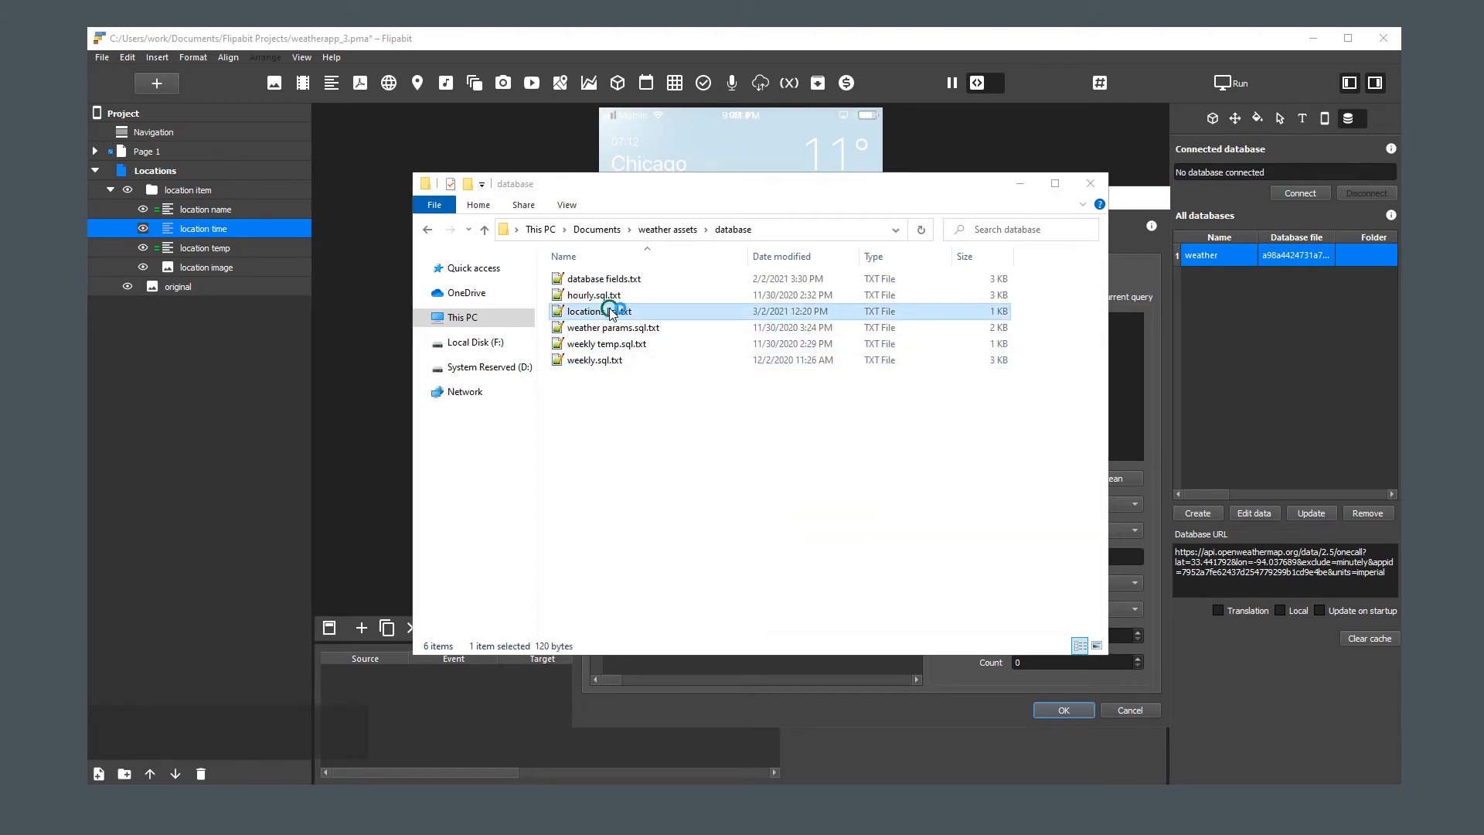
left_click(623, 339)
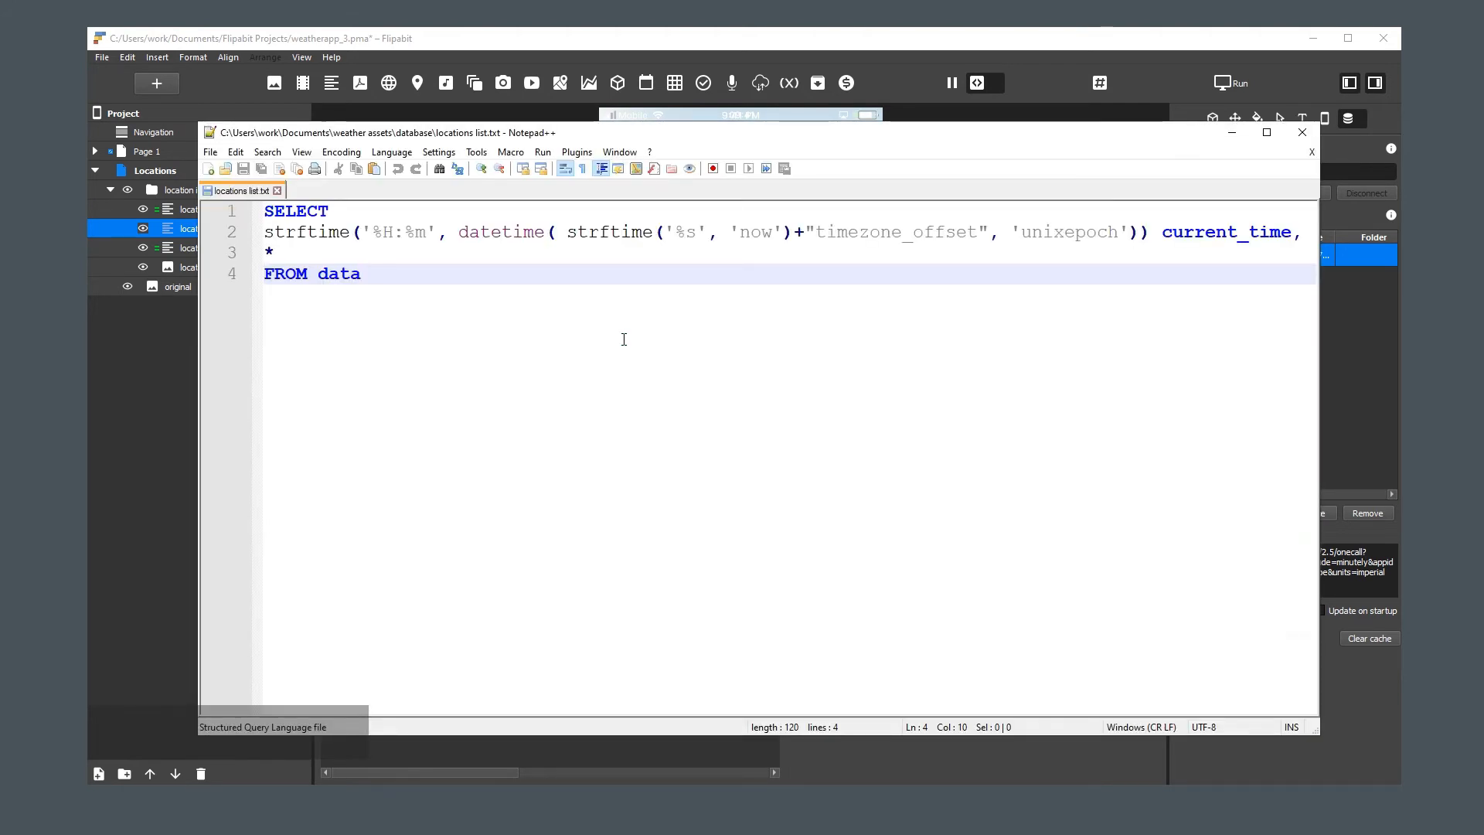
key("ctrl+a")
key("ctrl+c")
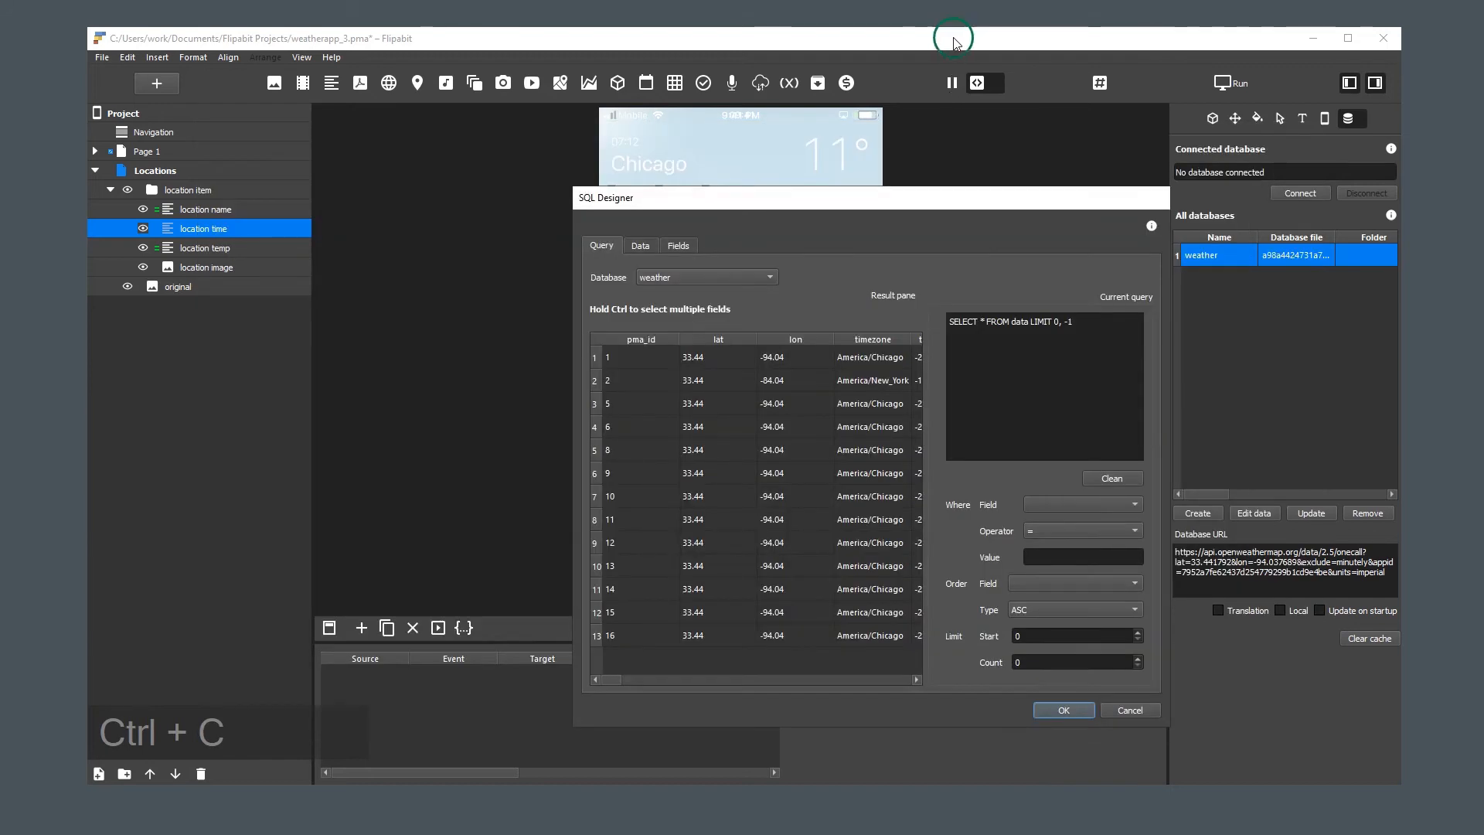
Replace the current query with the copied one and connect "location time" to the current_time field
left_click(952, 36)
left_click(1018, 341)
key("ctrl+a")
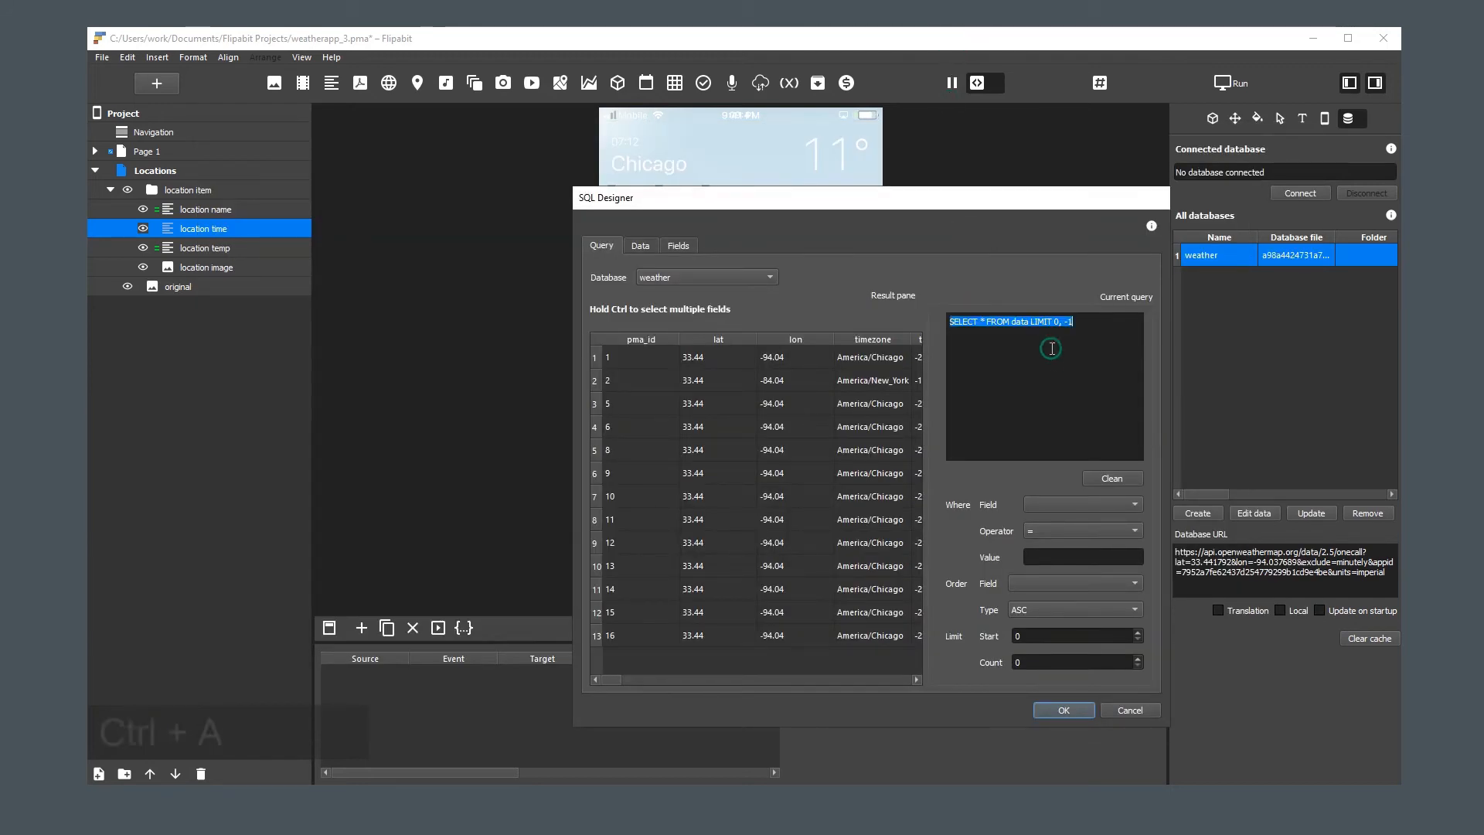
key("ctrl+v")
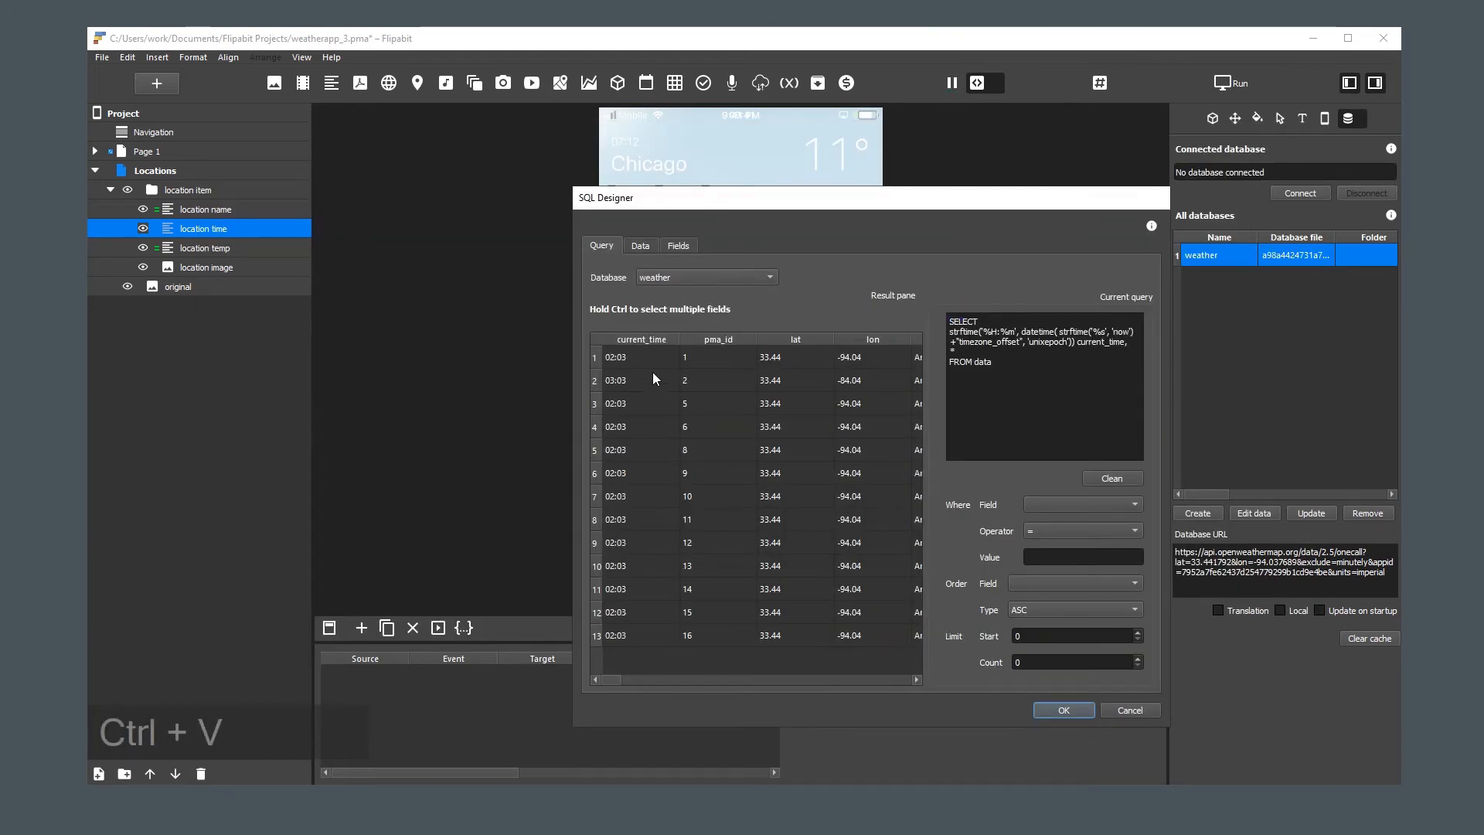
left_click(629, 356)
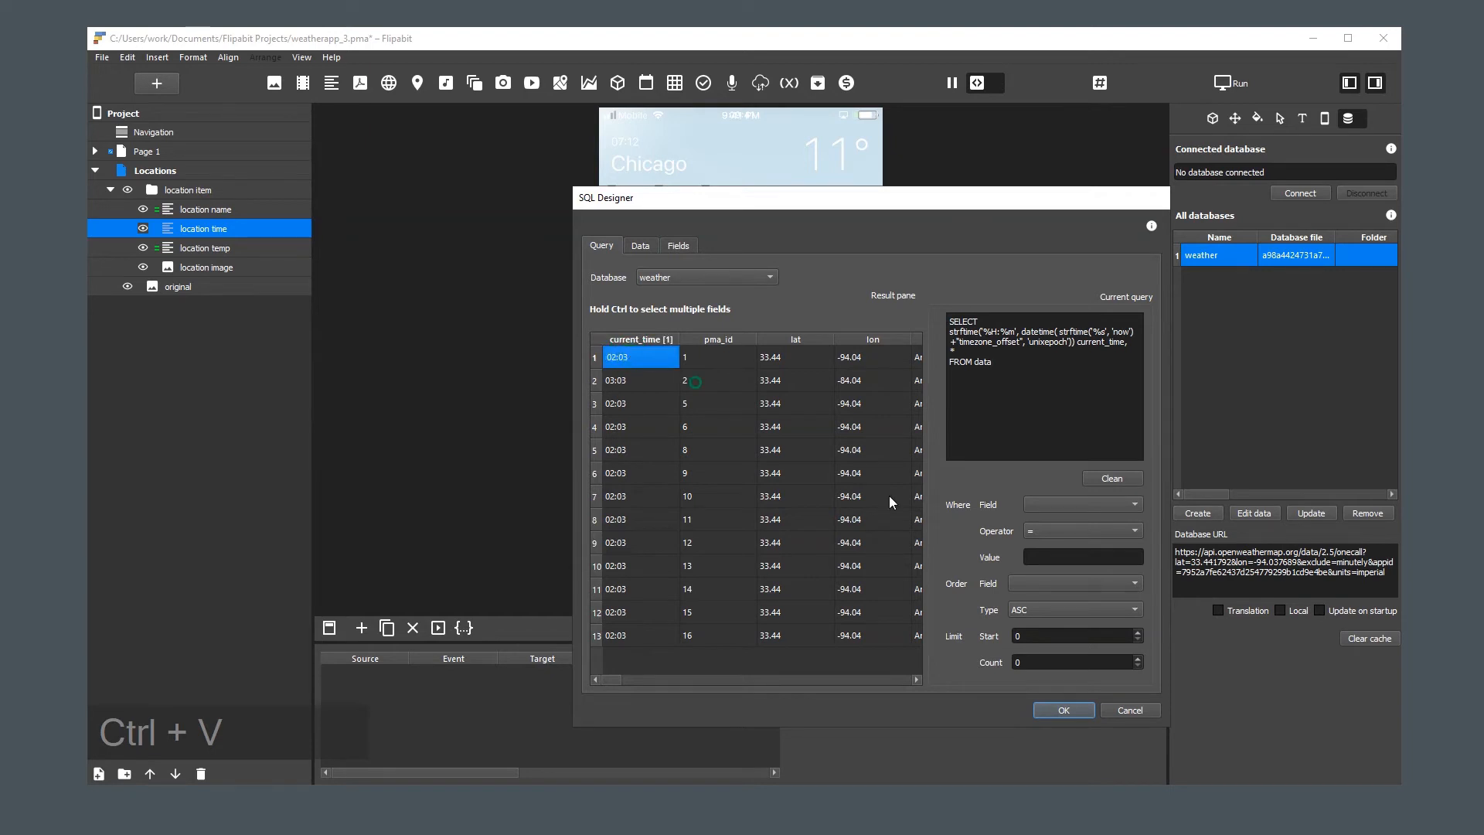
left_click(1060, 708)
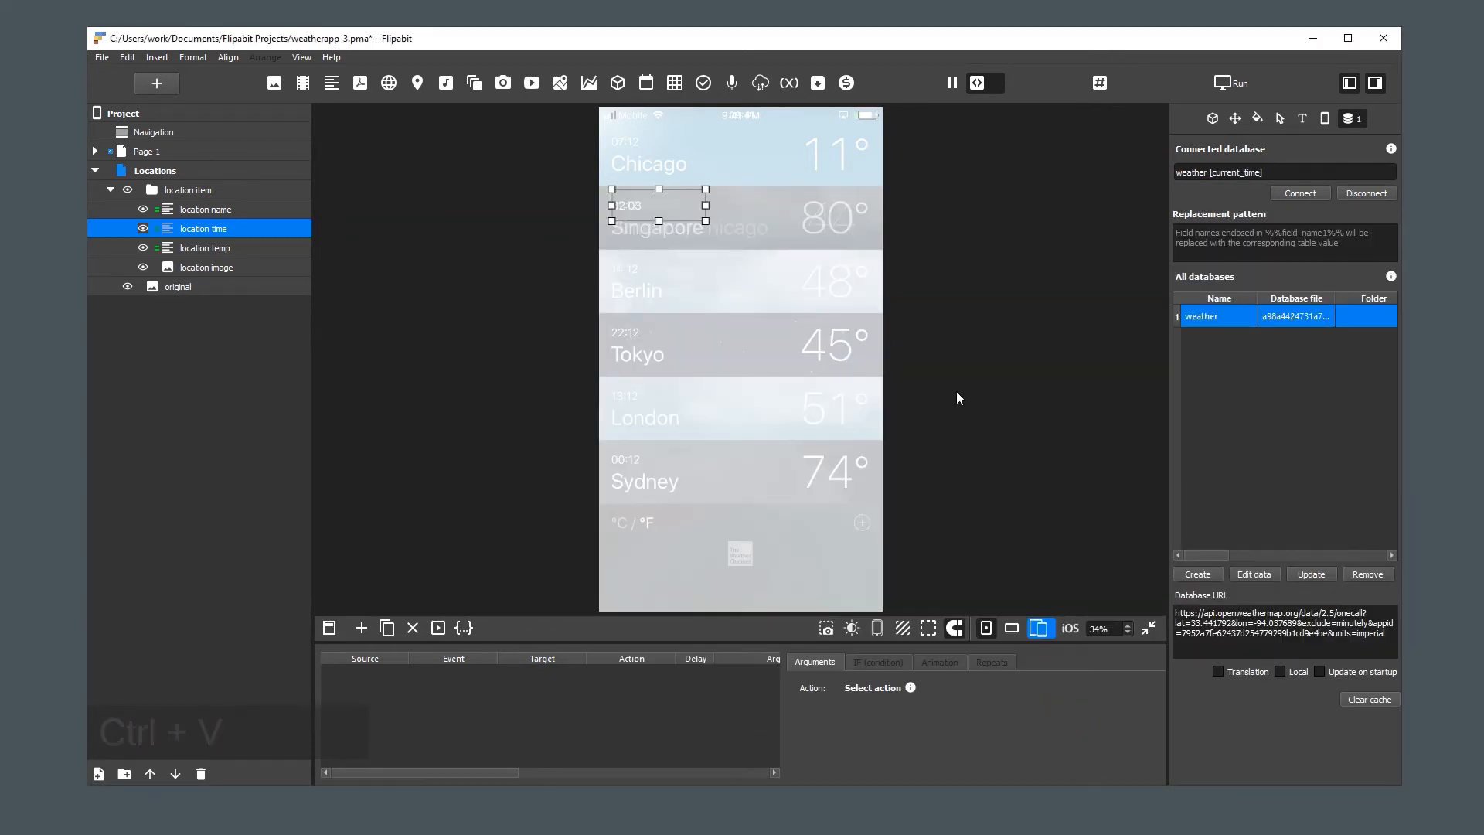
Set the X position of the "location item" group to -1 so it sits outside the page
left_click(936, 354)
left_click(187, 189)
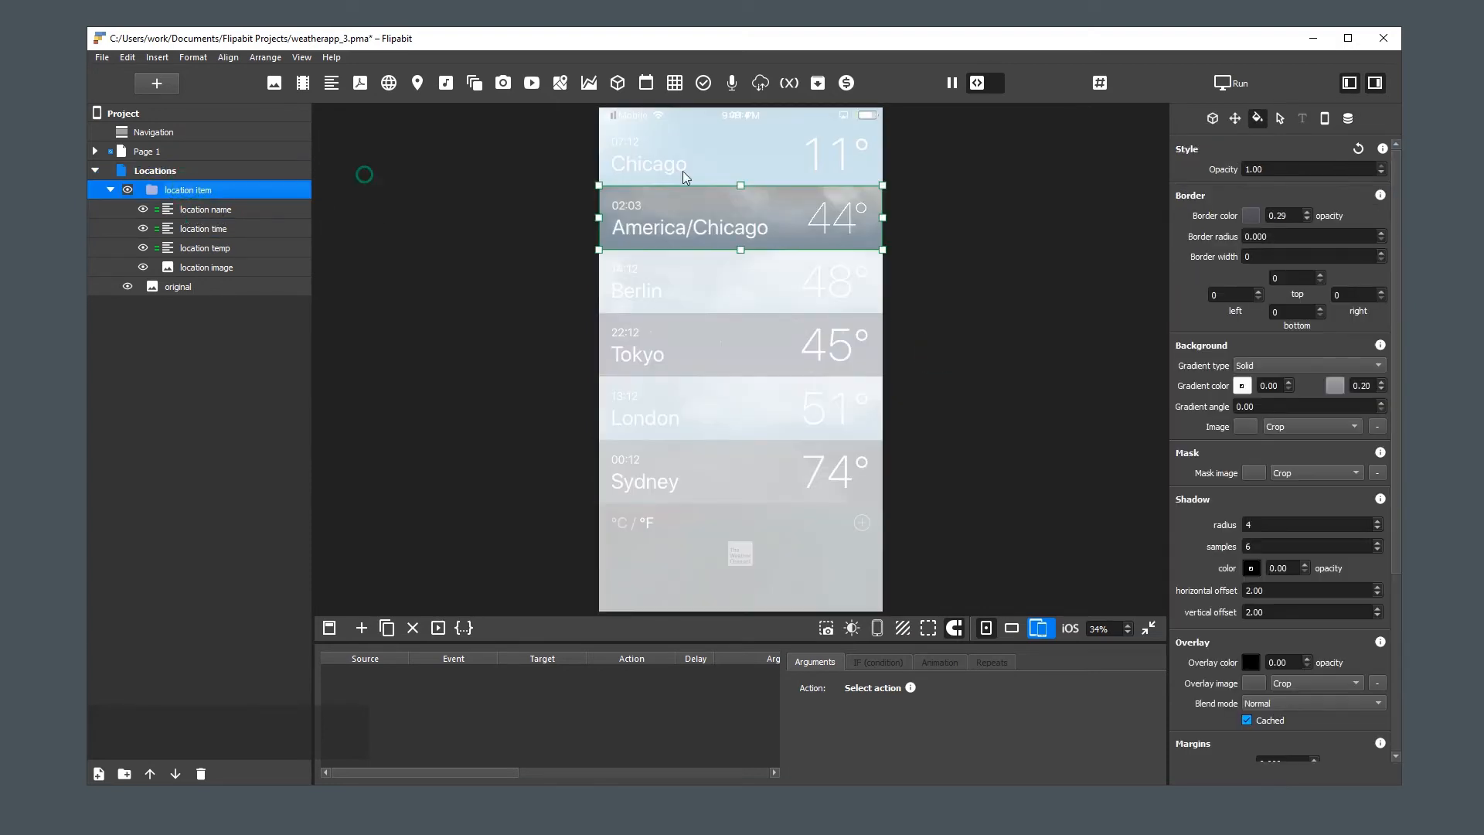
left_click(1234, 118)
double_click(1268, 183)
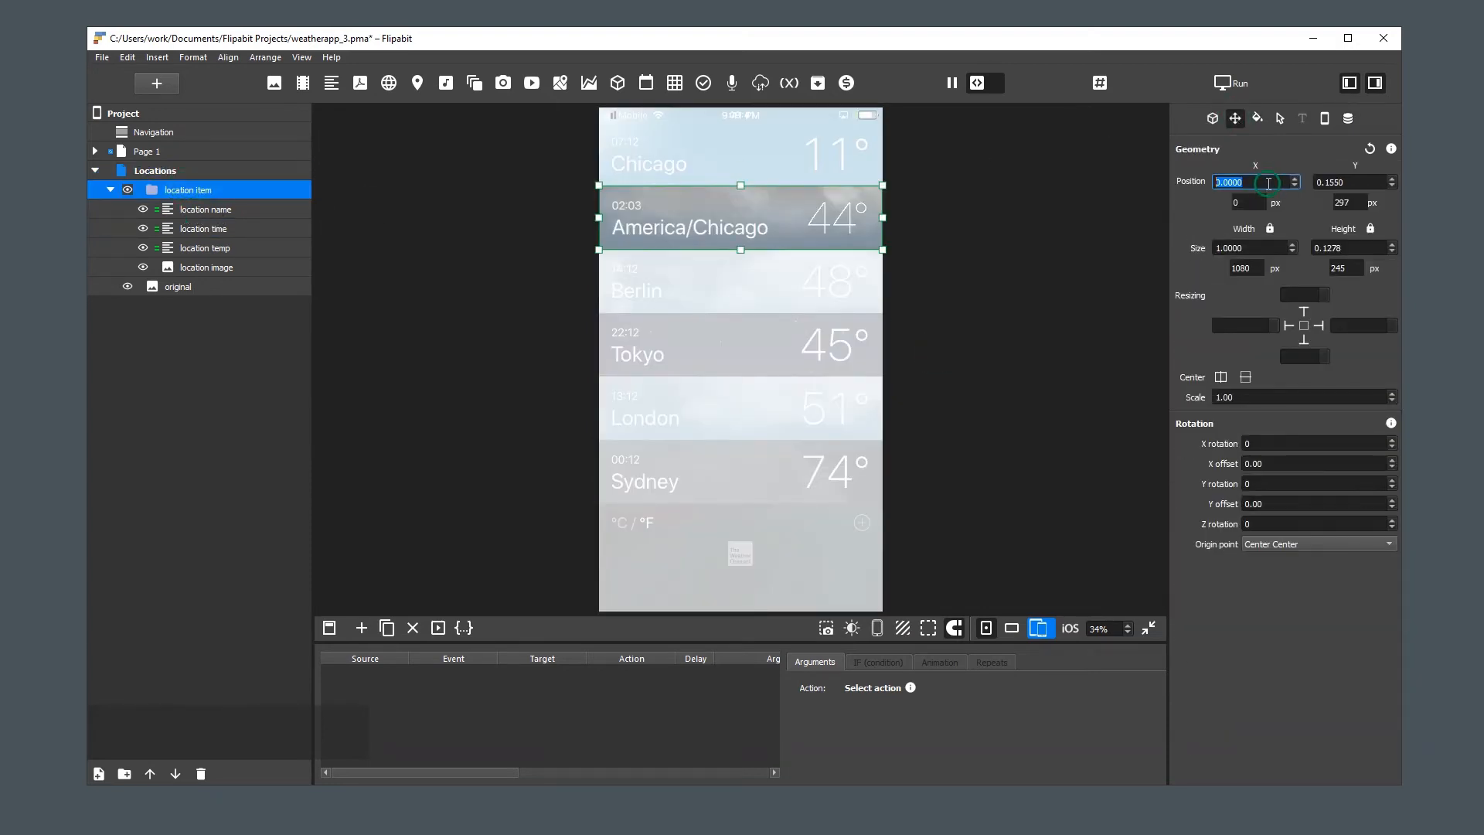
type("-1")
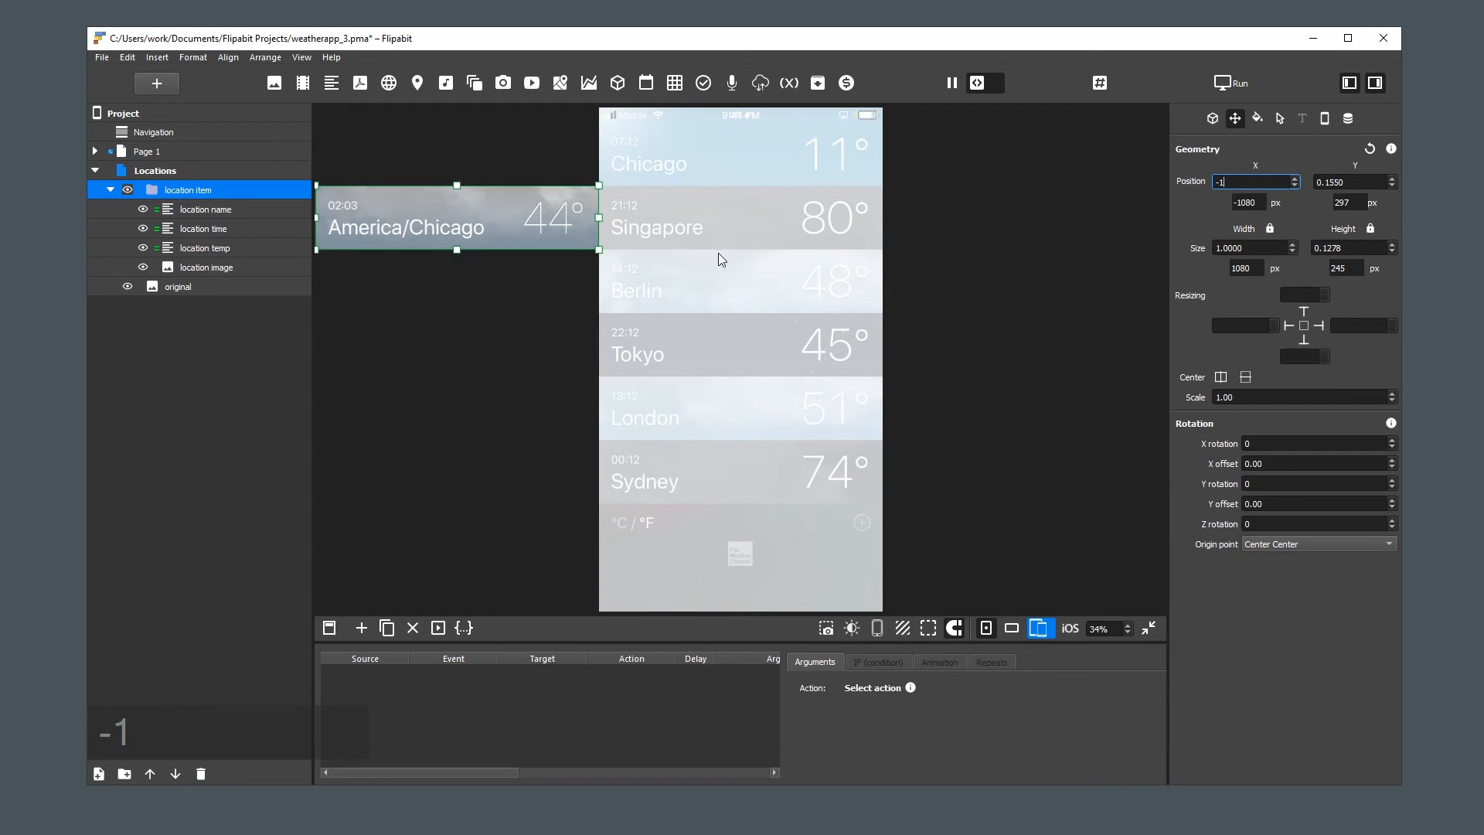
Add a table to the Locations page and stretch it to the full width and height of the page
left_click(169, 170)
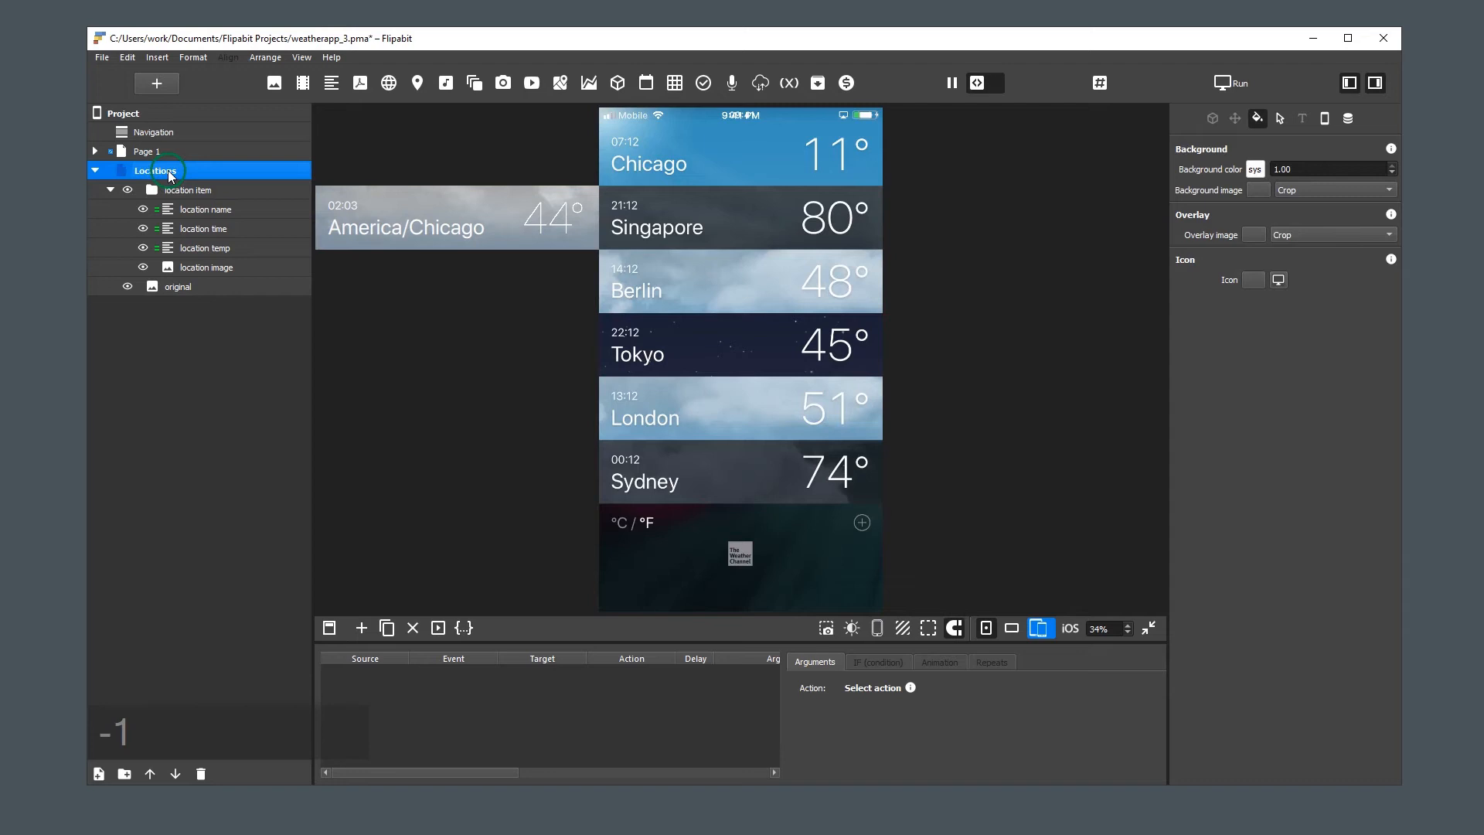
left_click(674, 82)
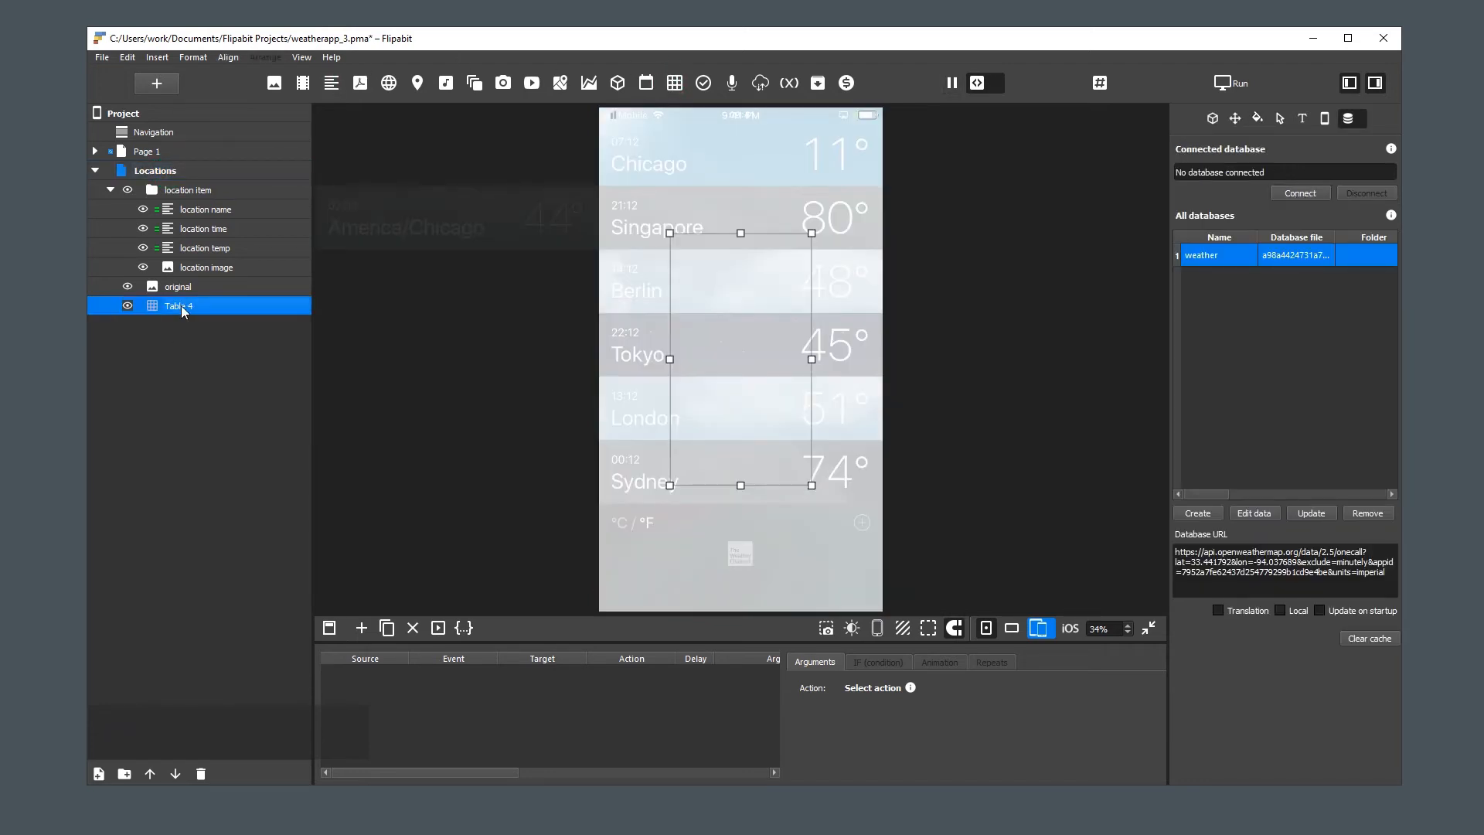
key("w")
key("e")
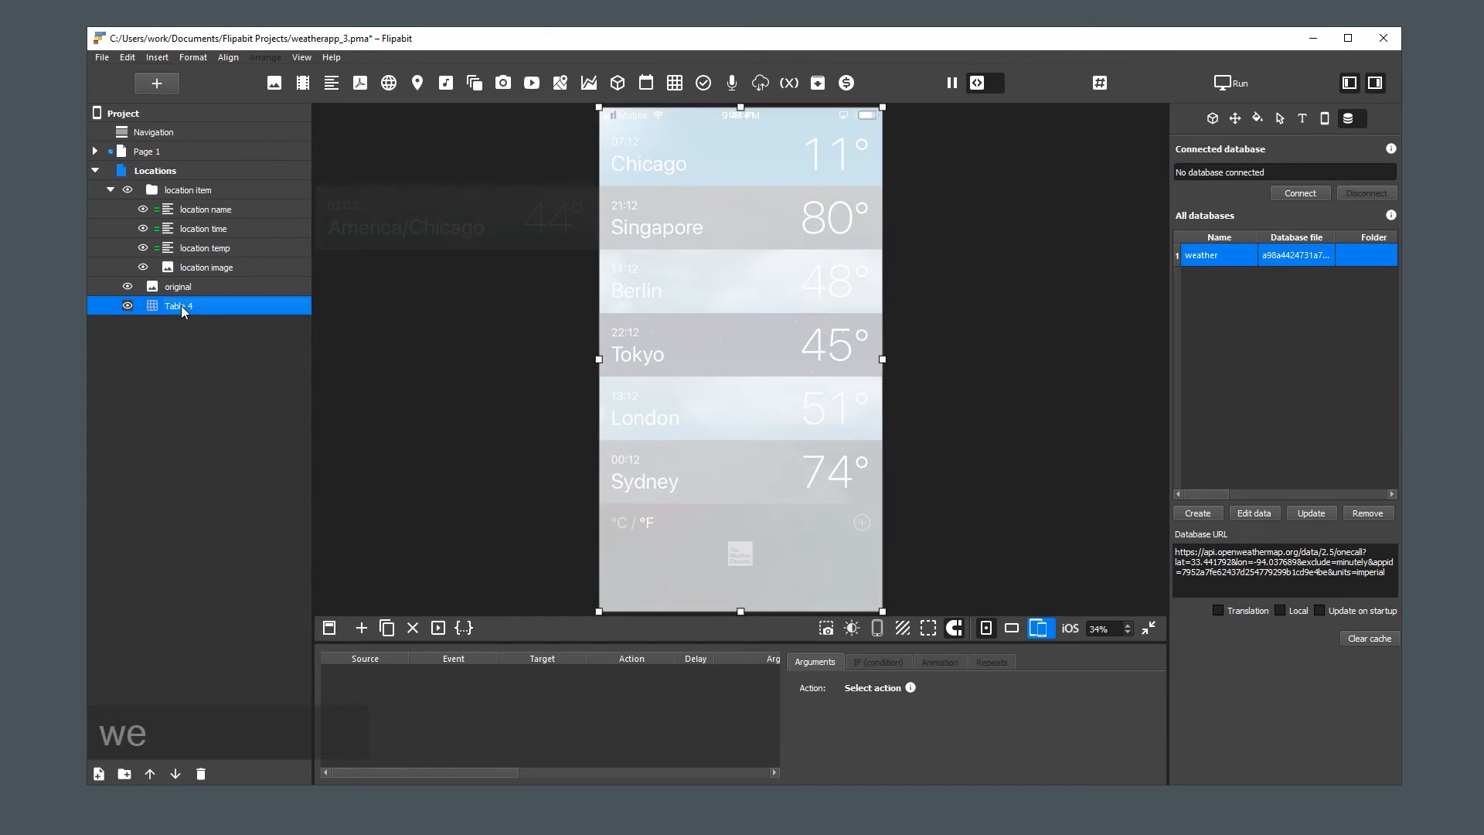
Rename the new table as locations and move it above the "location item" group in the Locations page
double_click(181, 305)
type("l")
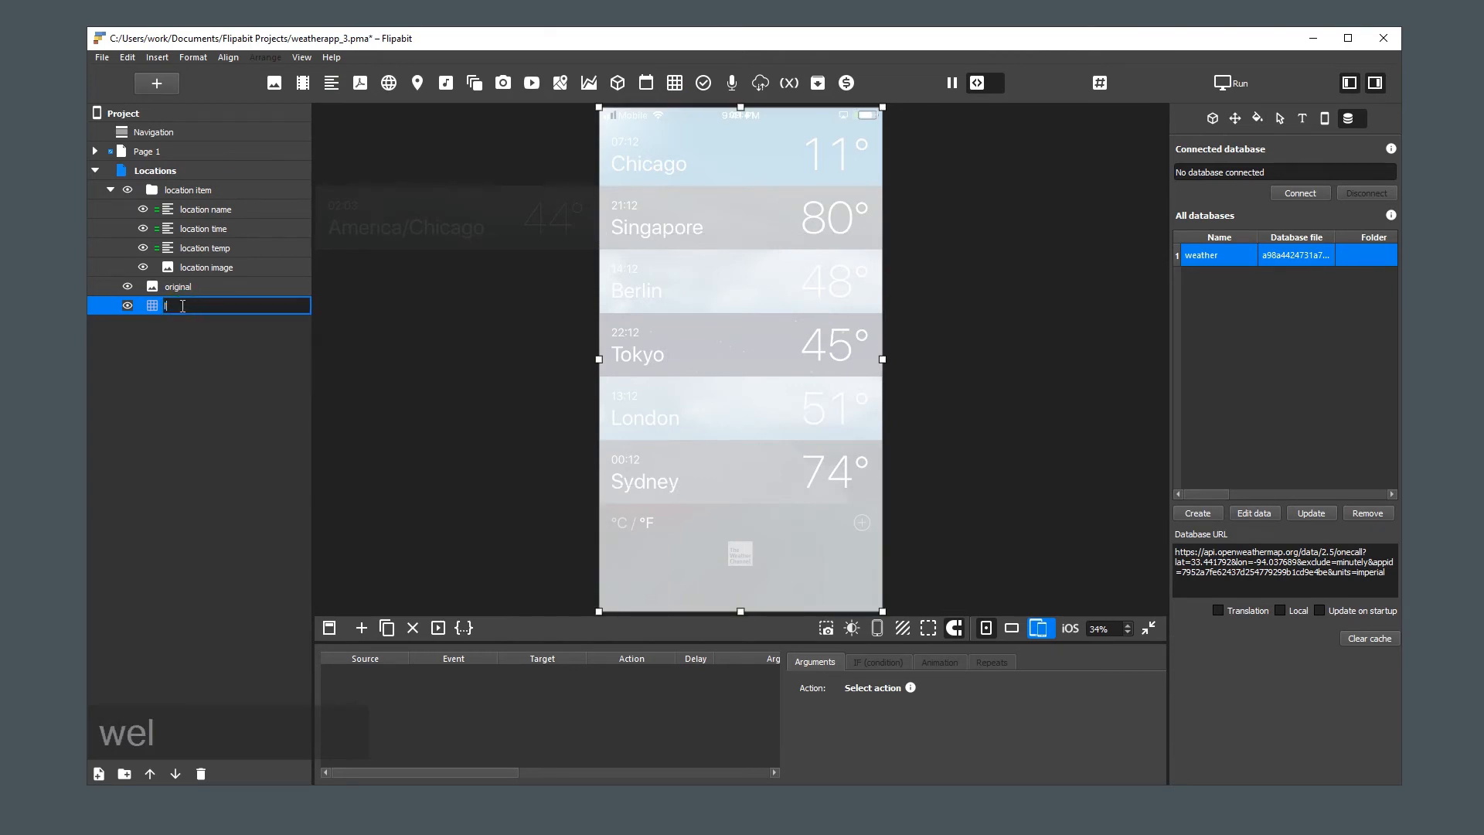
type("ocations")
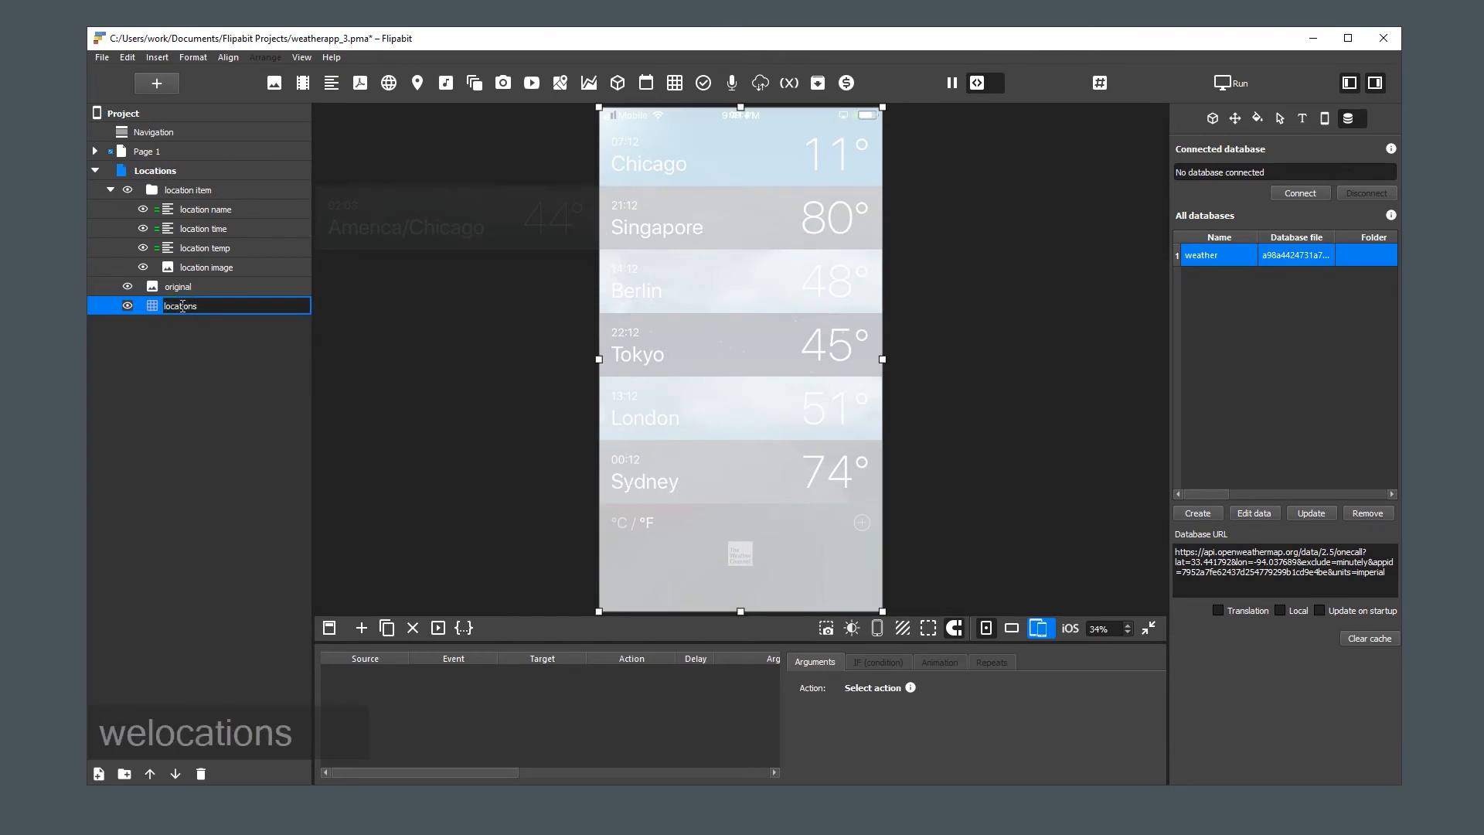
key("Return")
left_click_drag(182, 306, 154, 179)
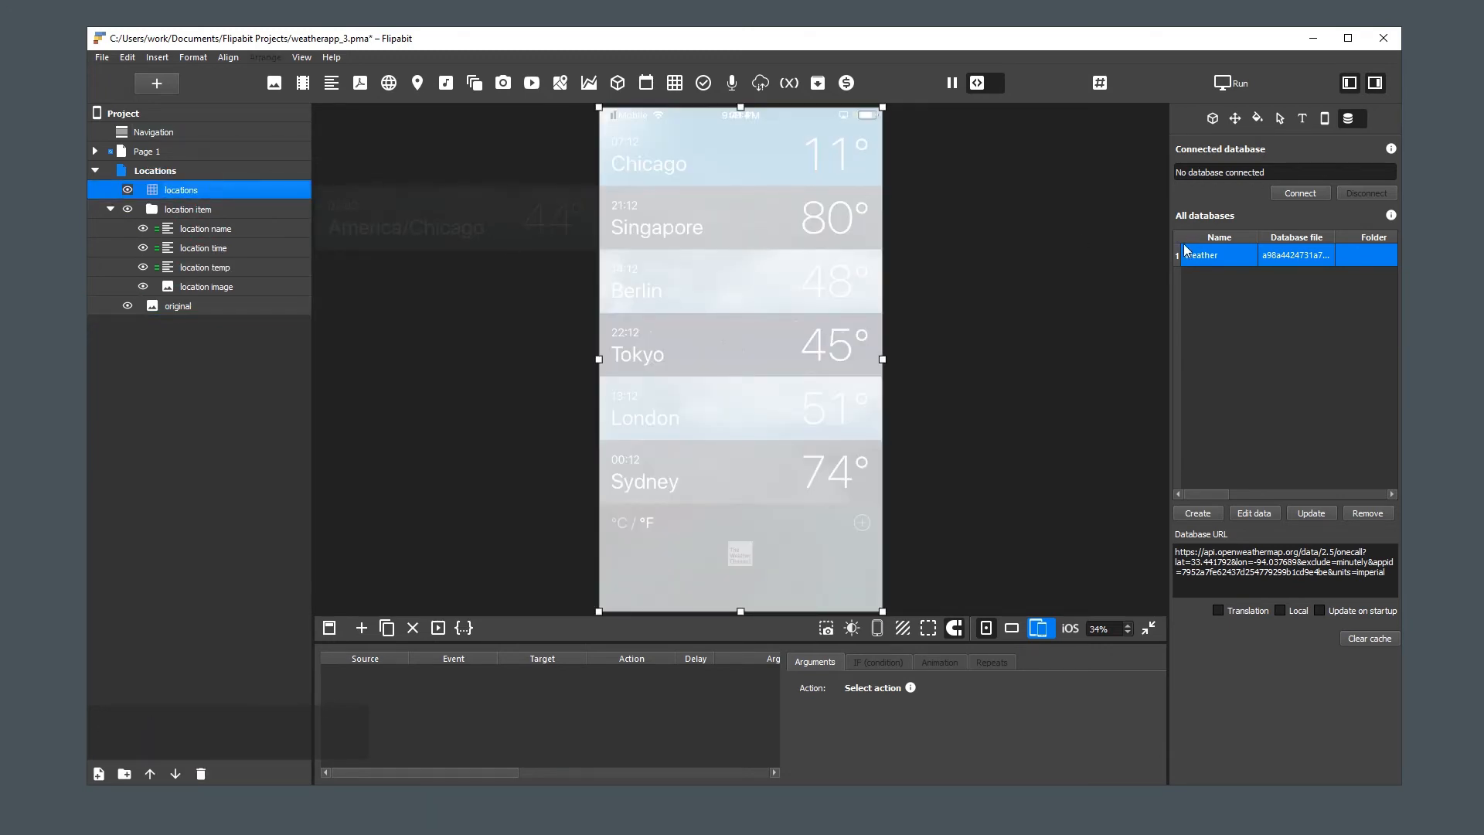
Set the locations table's instance count to 20 and assign "location item" as its group
left_click(1299, 193)
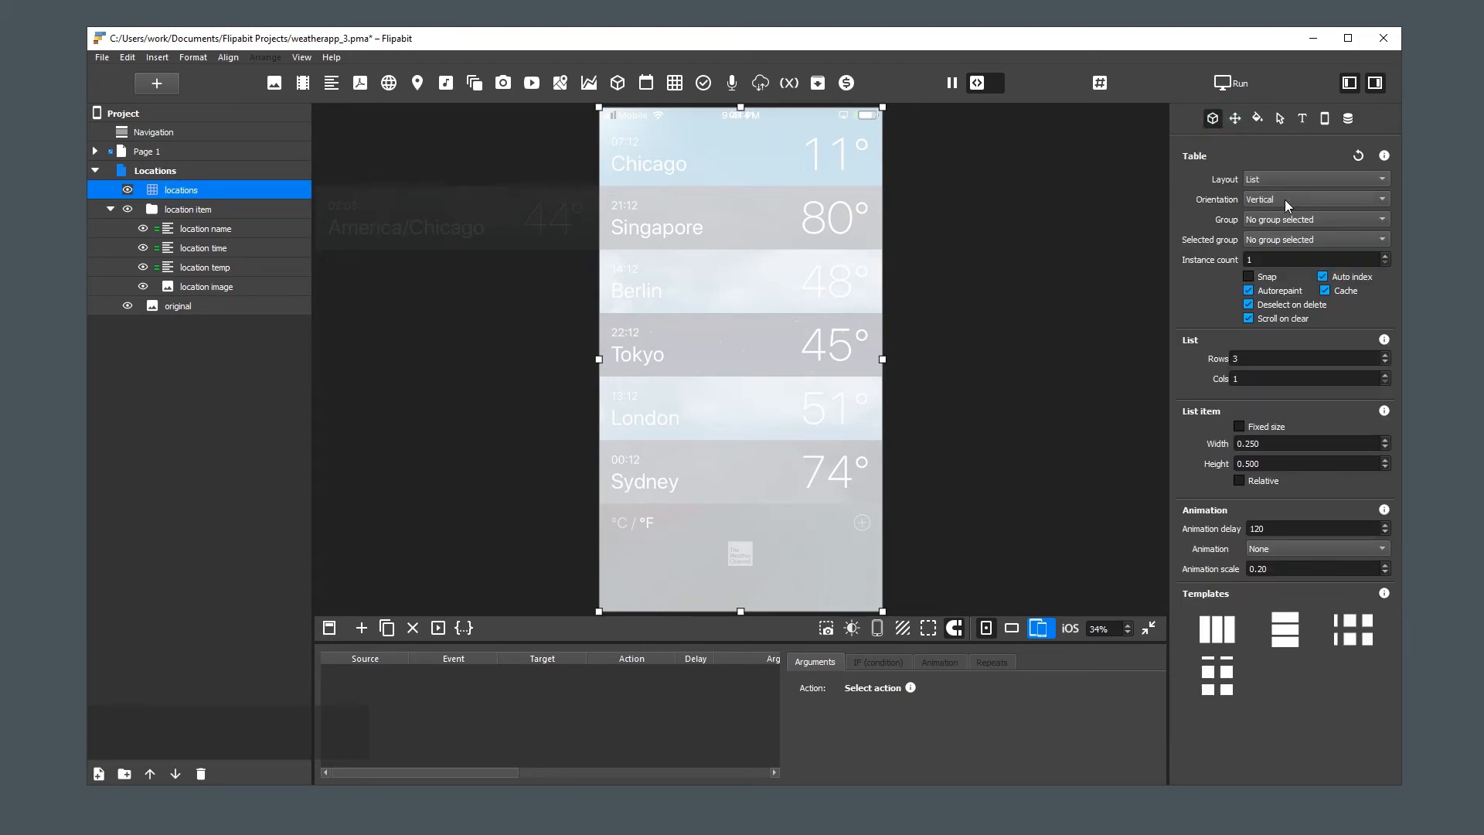
double_click(1283, 259)
type("20")
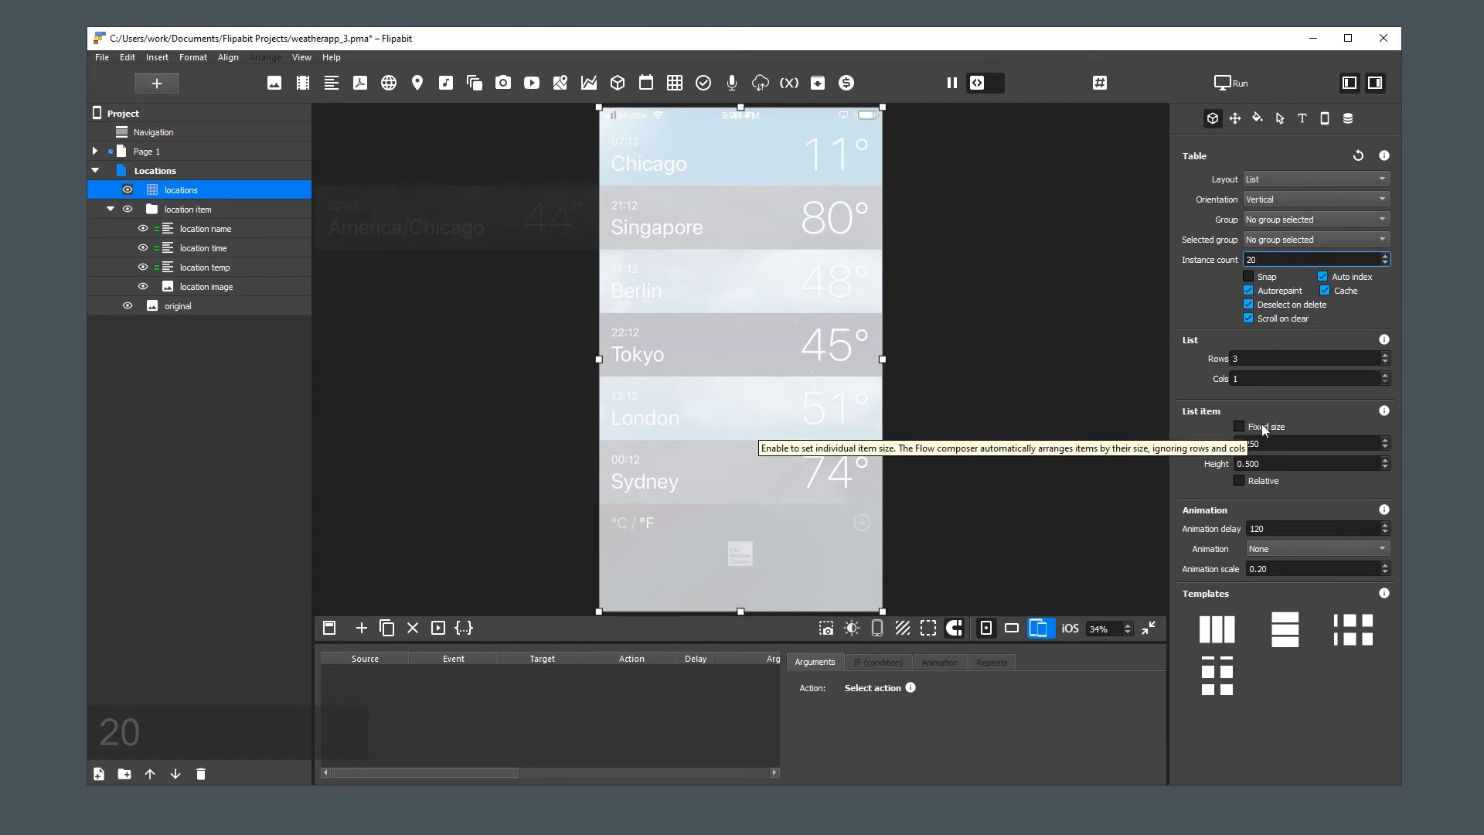
left_click(1274, 218)
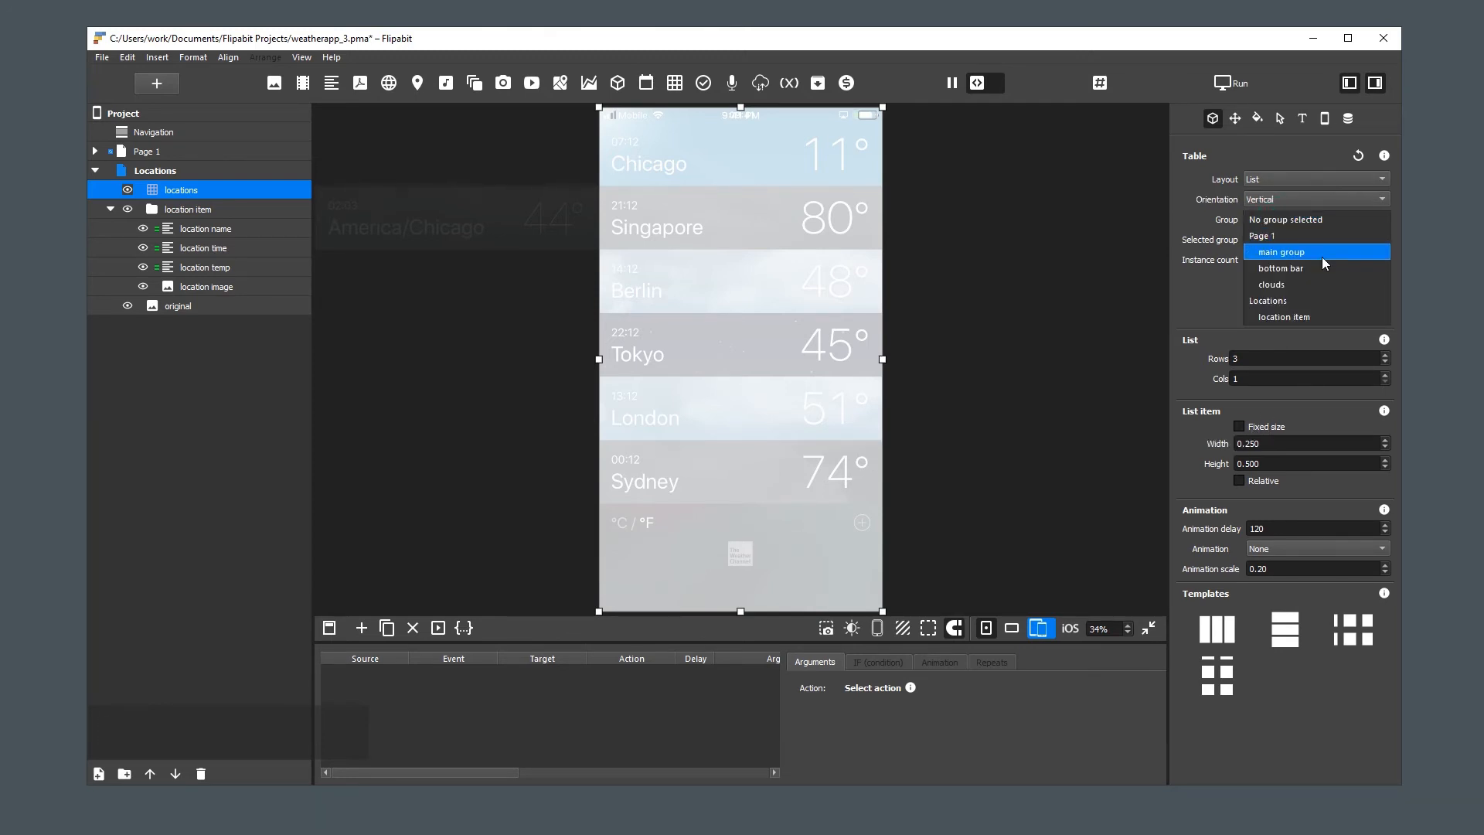
left_click(1332, 315)
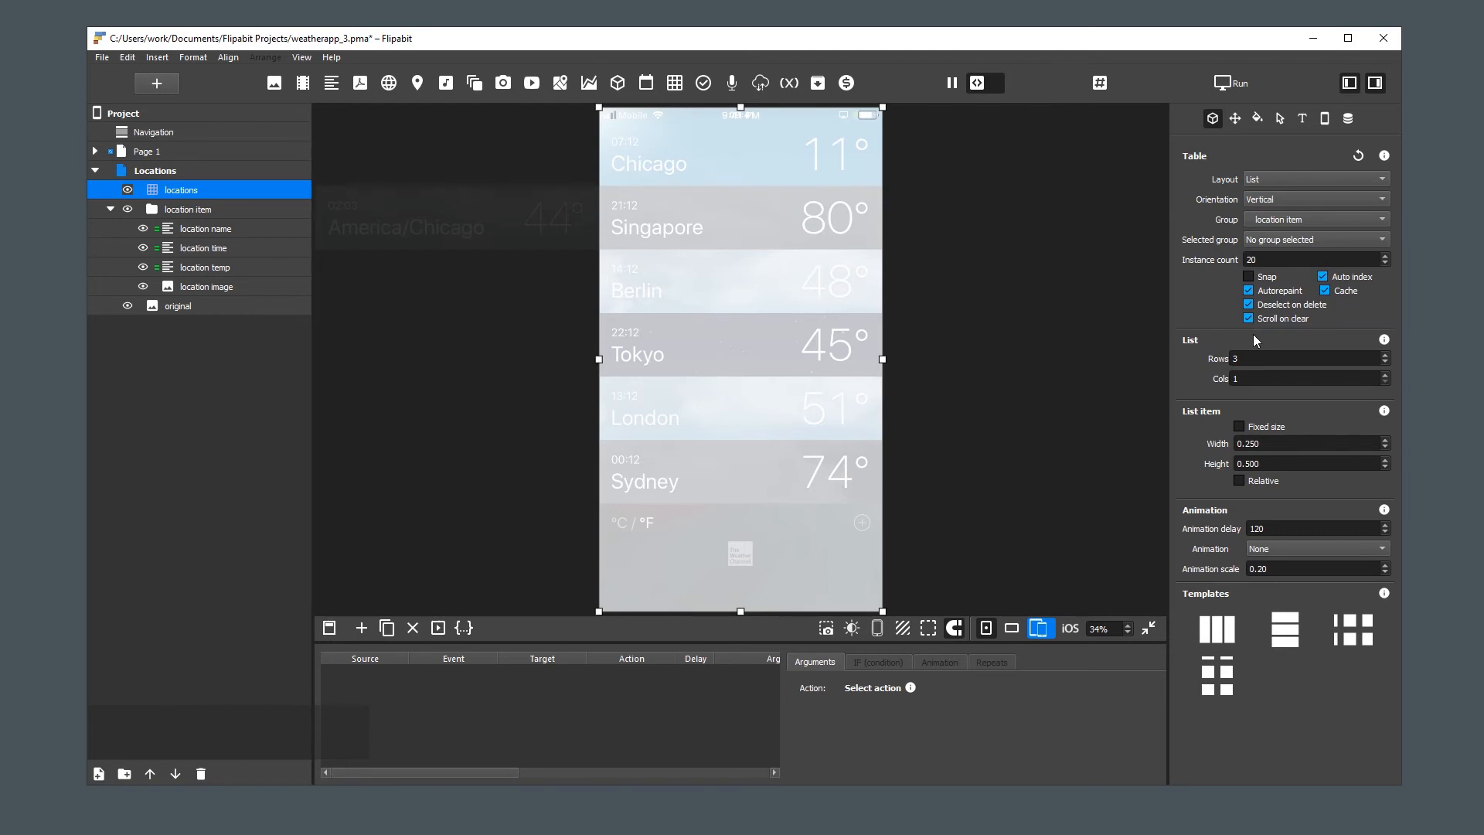
Connect the locations table to the weather database with the default query, and return to its table settings
left_click(1349, 118)
left_click(1292, 193)
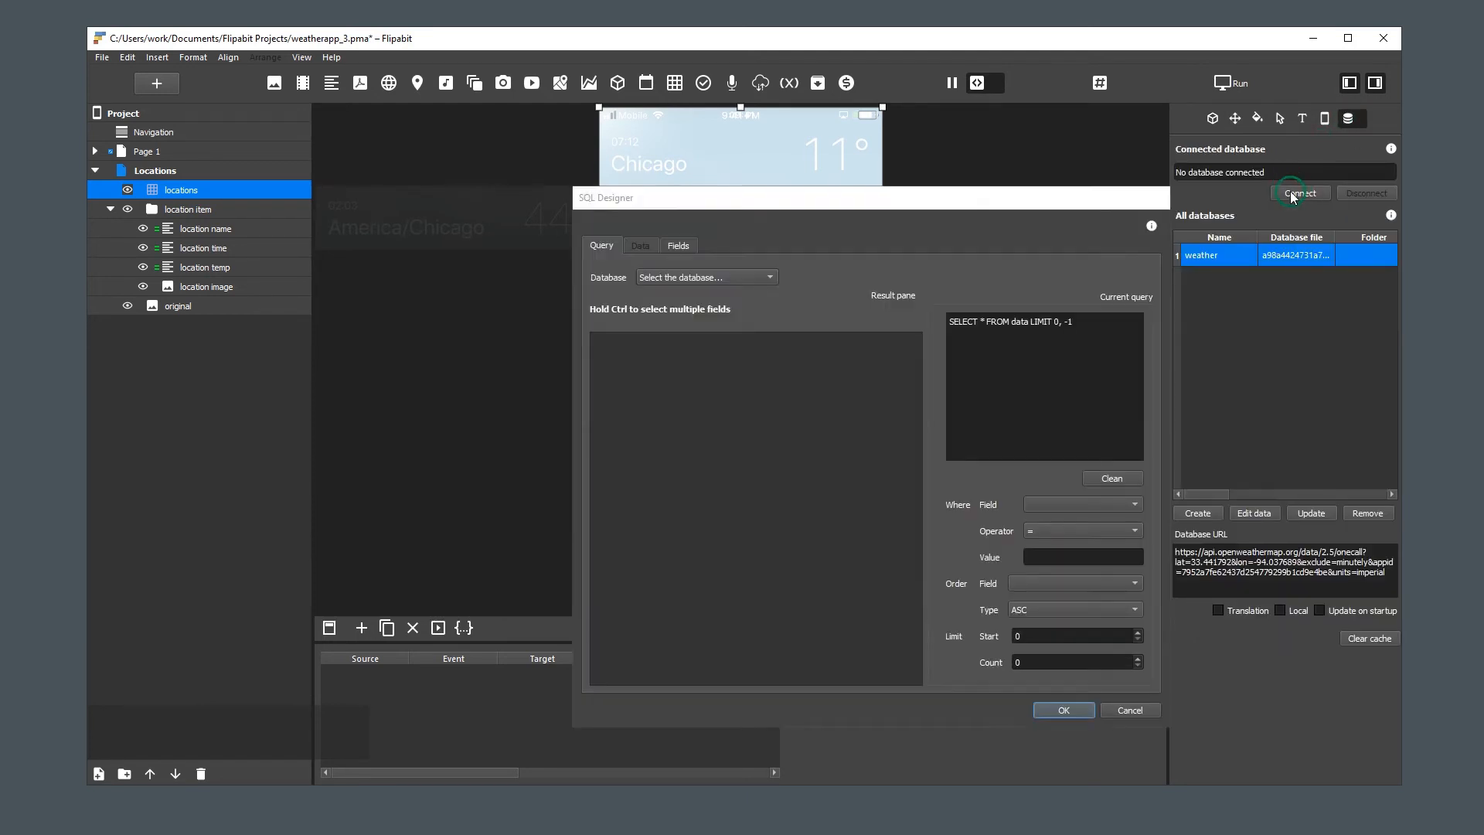
left_click(719, 280)
left_click(711, 289)
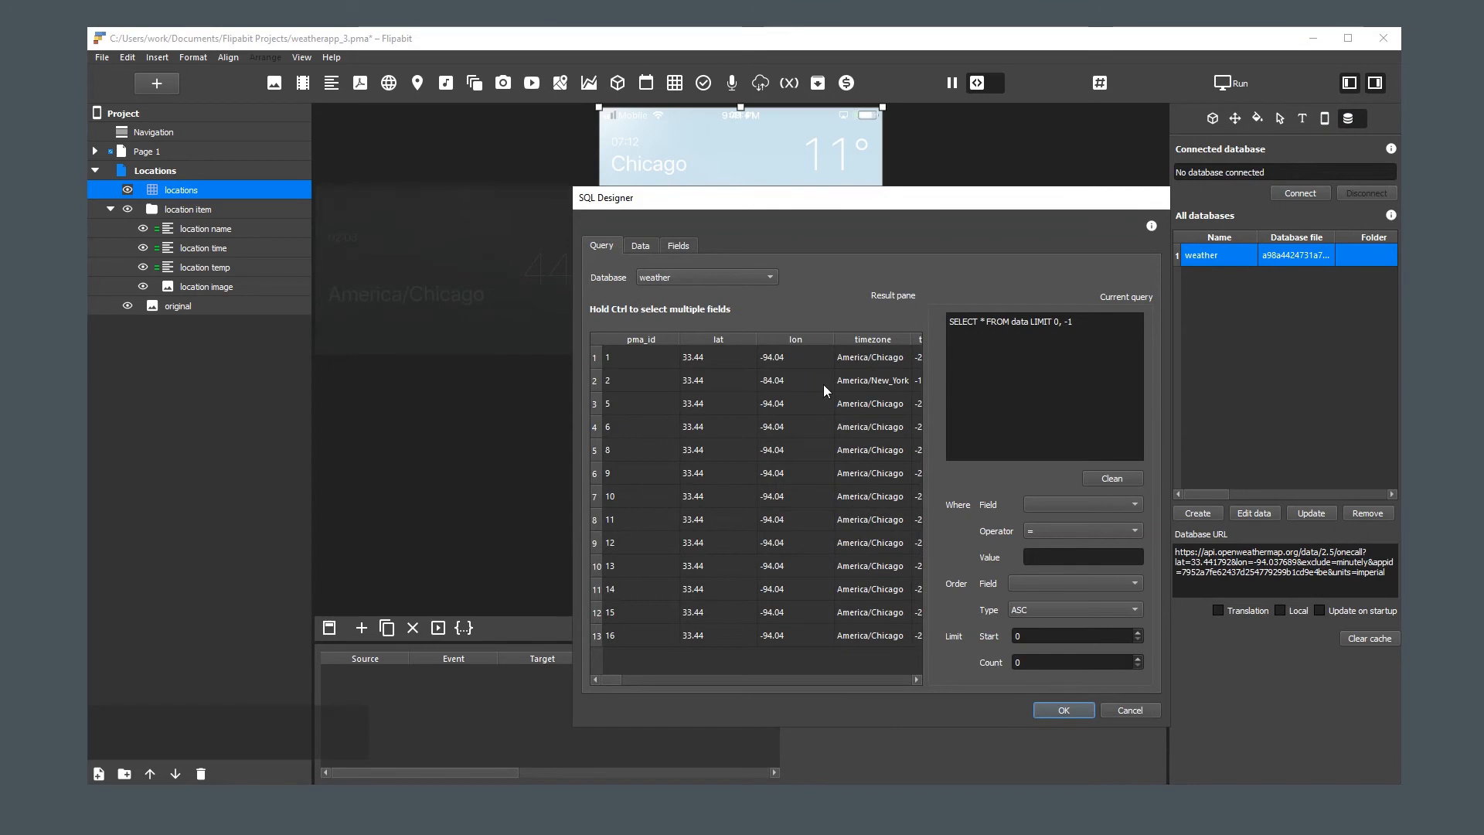
left_click(1064, 711)
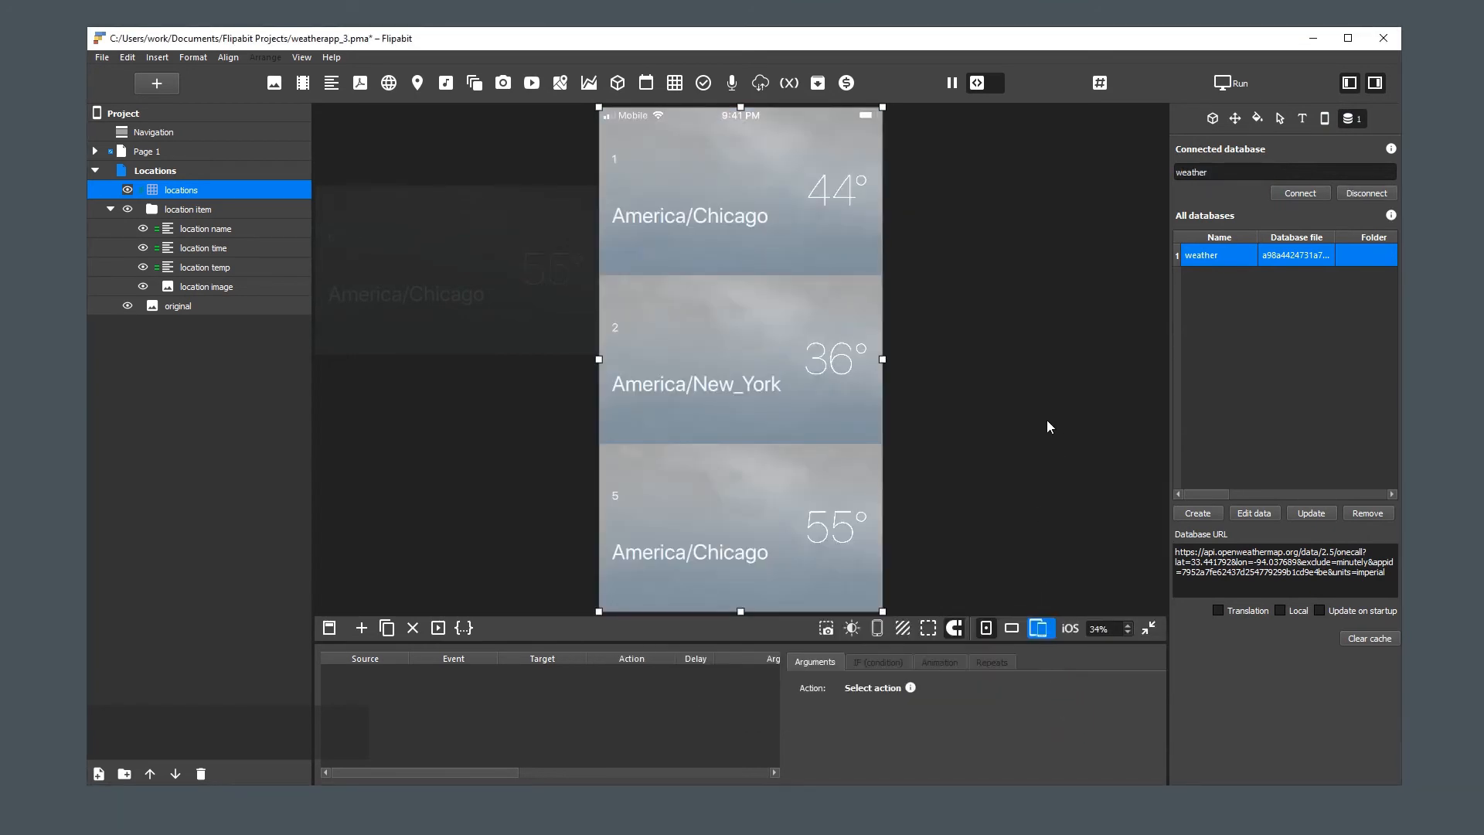
left_click(1212, 118)
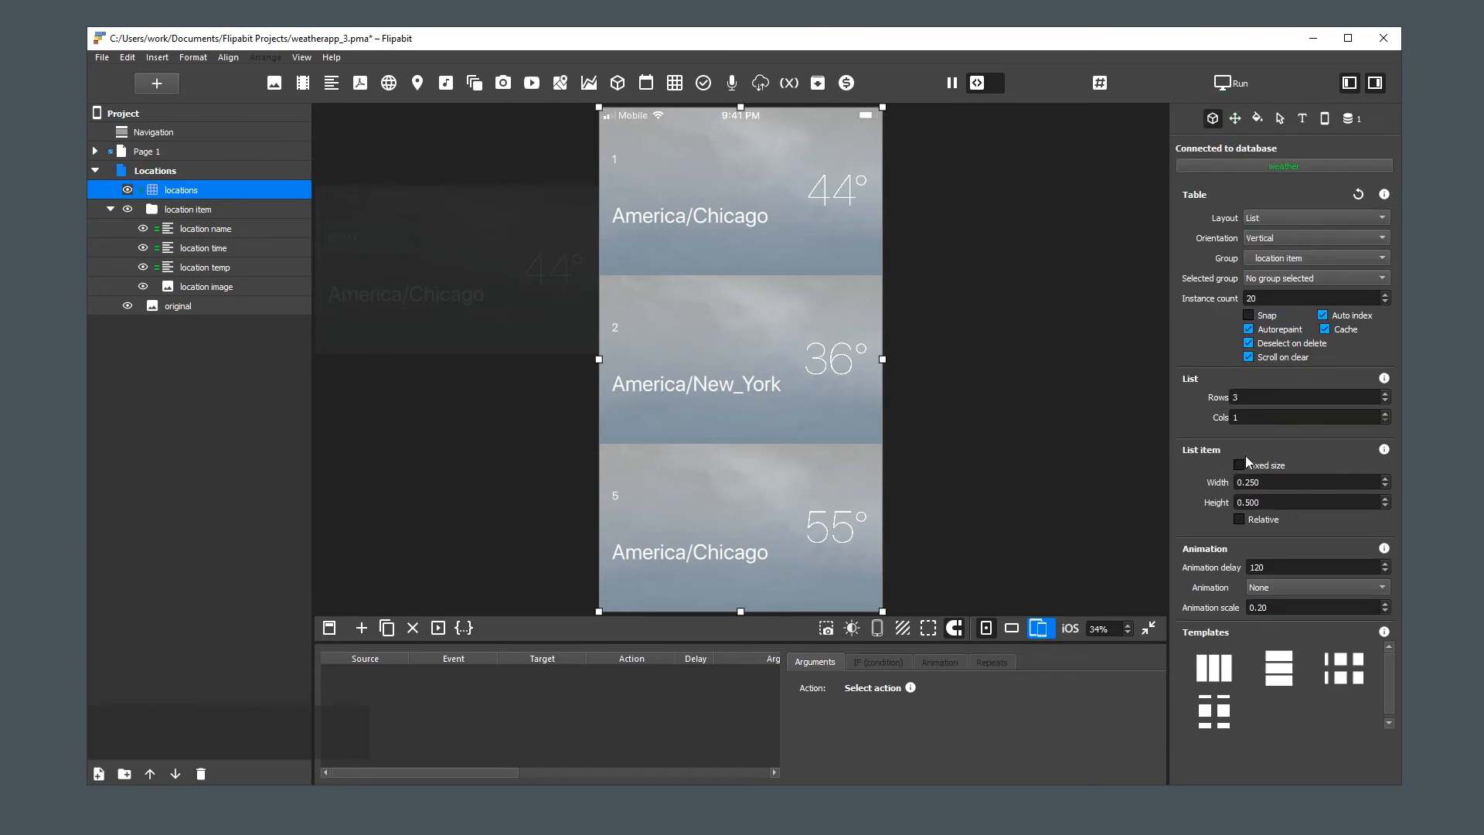
scroll(1256, 396, "up", 2)
scroll(1255, 395, "down", 1)
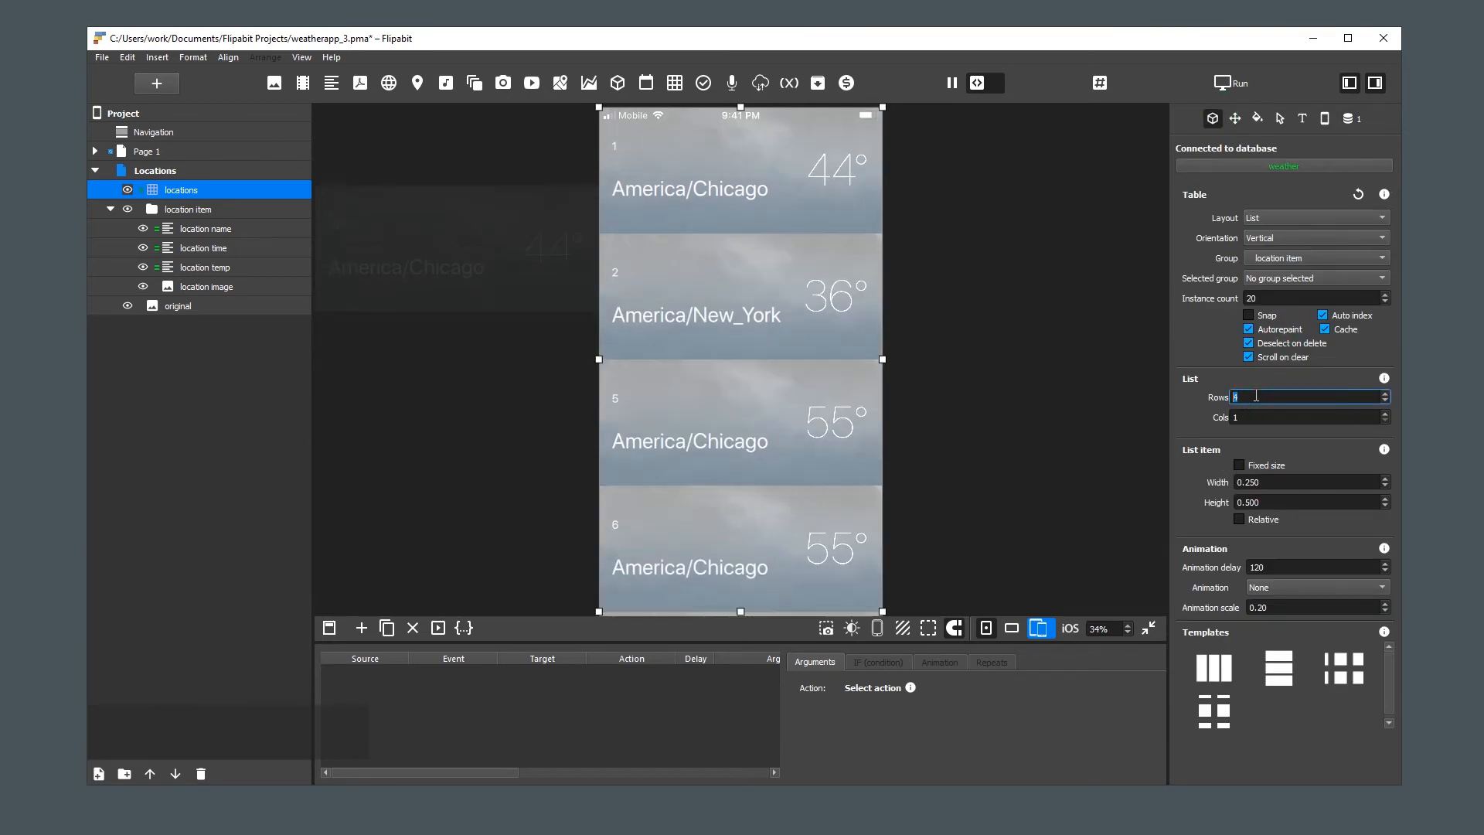
scroll(1256, 395, "down", 1)
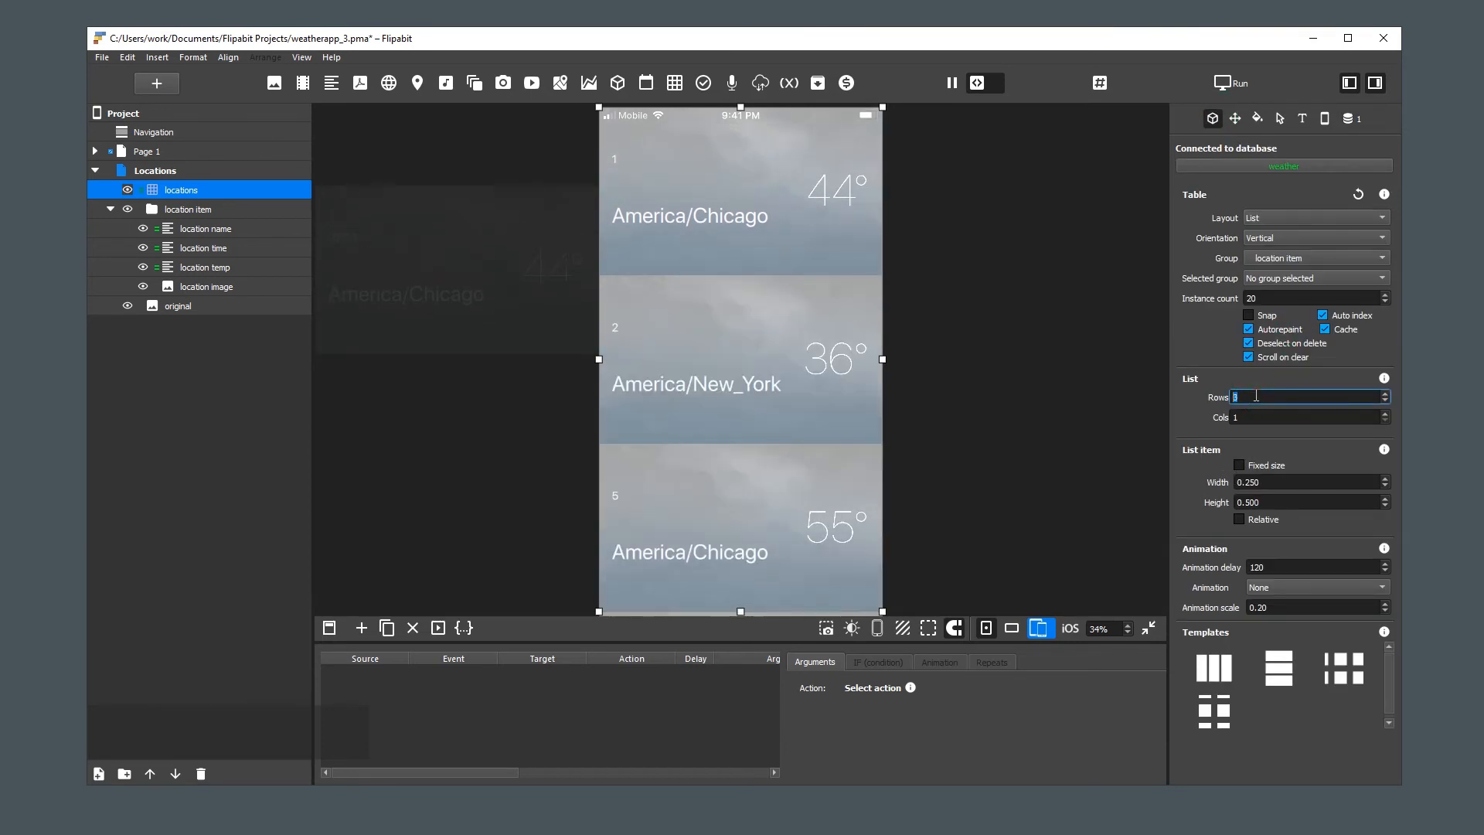
Give the locations table's list items a fixed size with width 1 and height 0.124
left_click(1241, 466)
double_click(1279, 482)
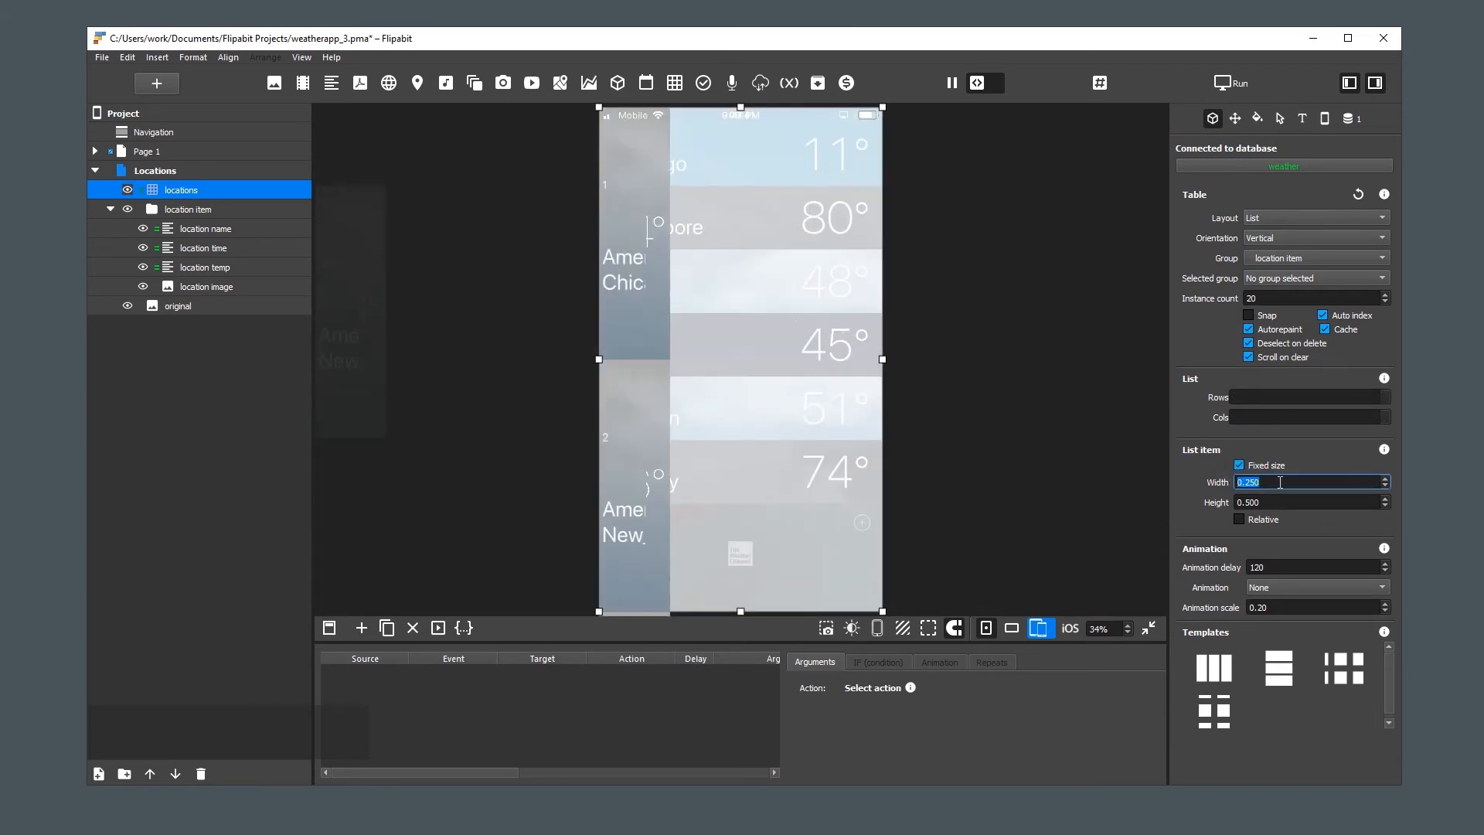
type("1")
double_click(1276, 502)
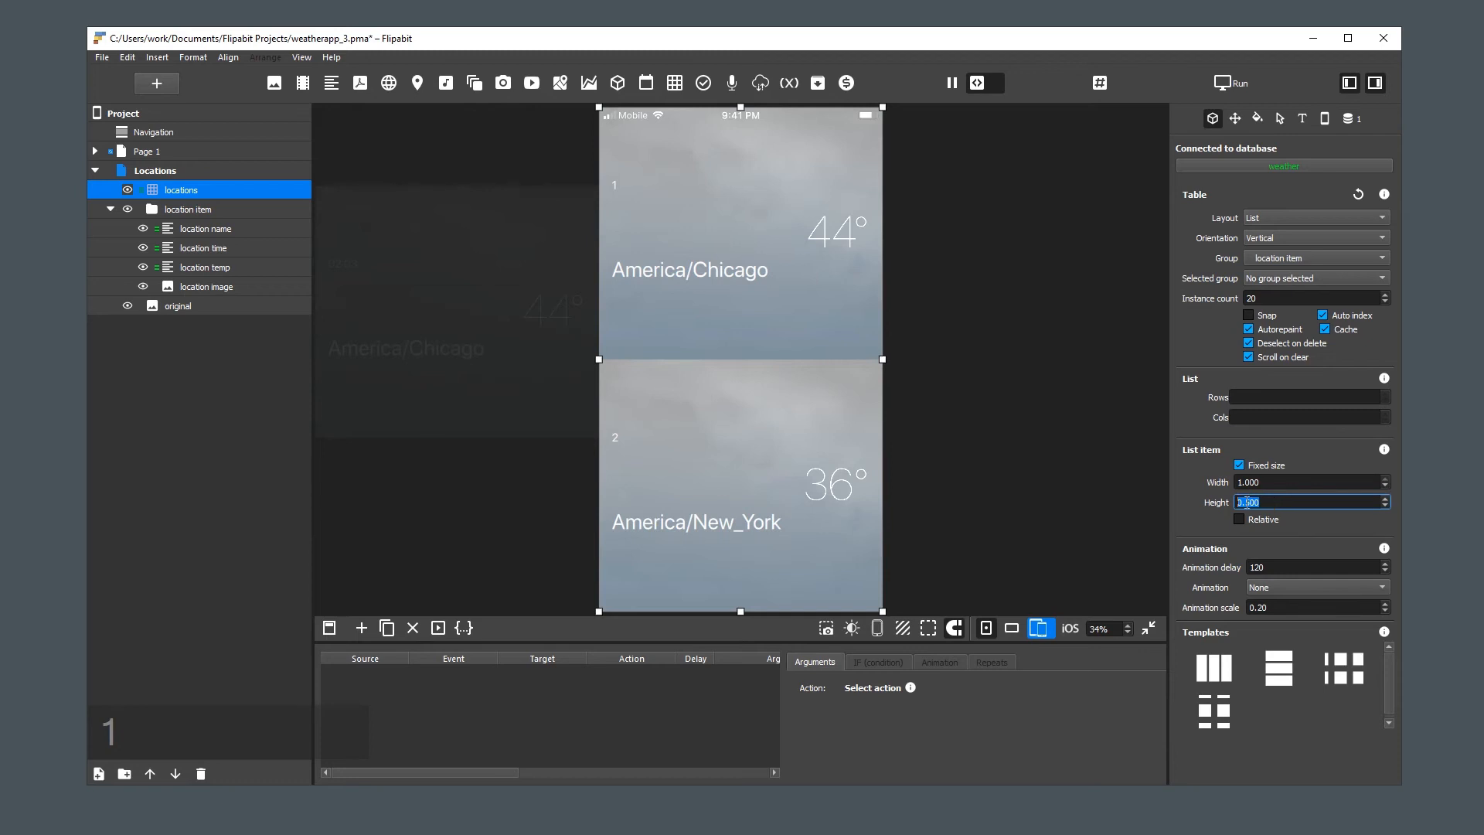
type("0.1")
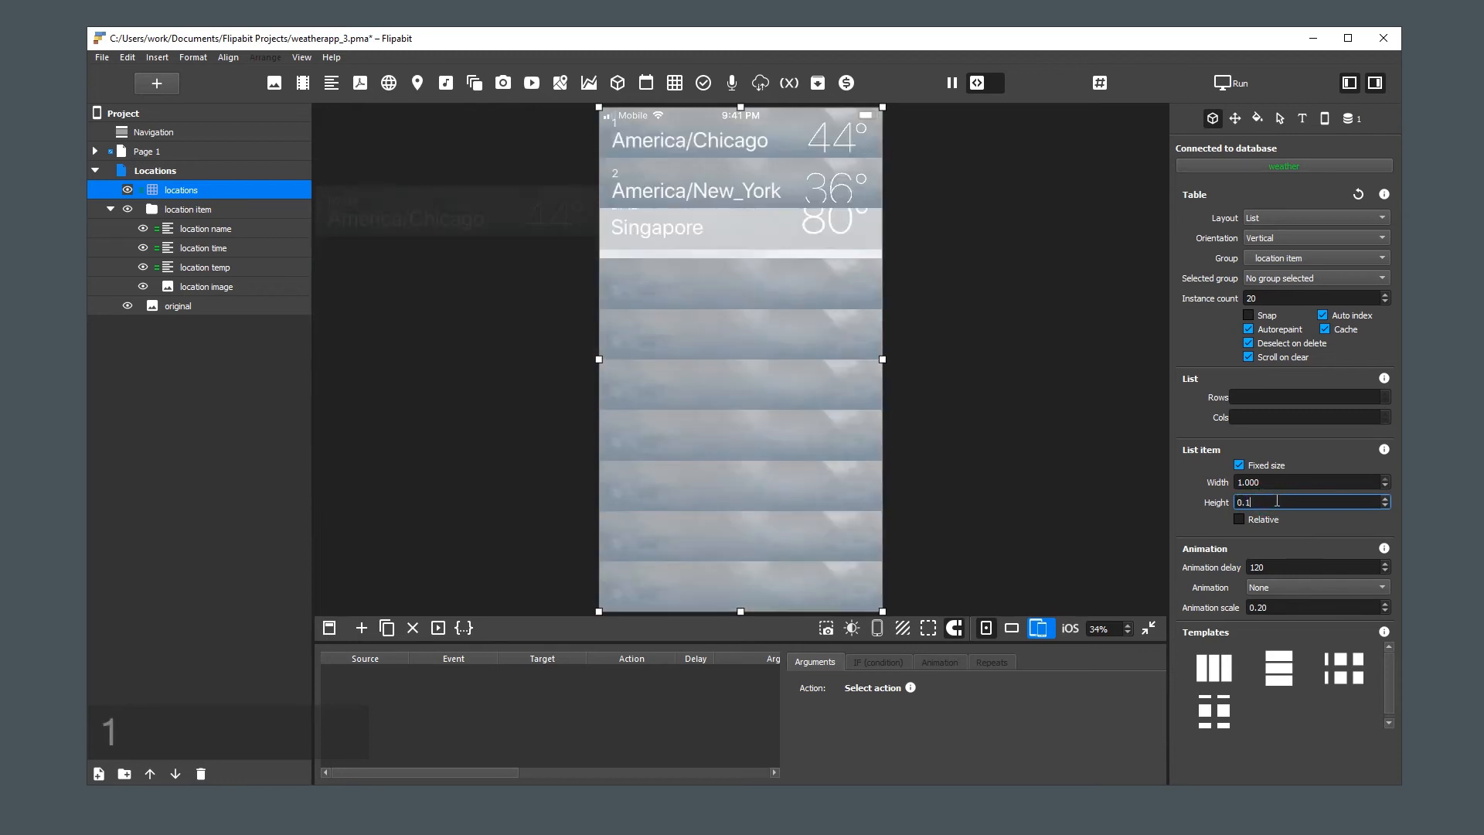
type("24")
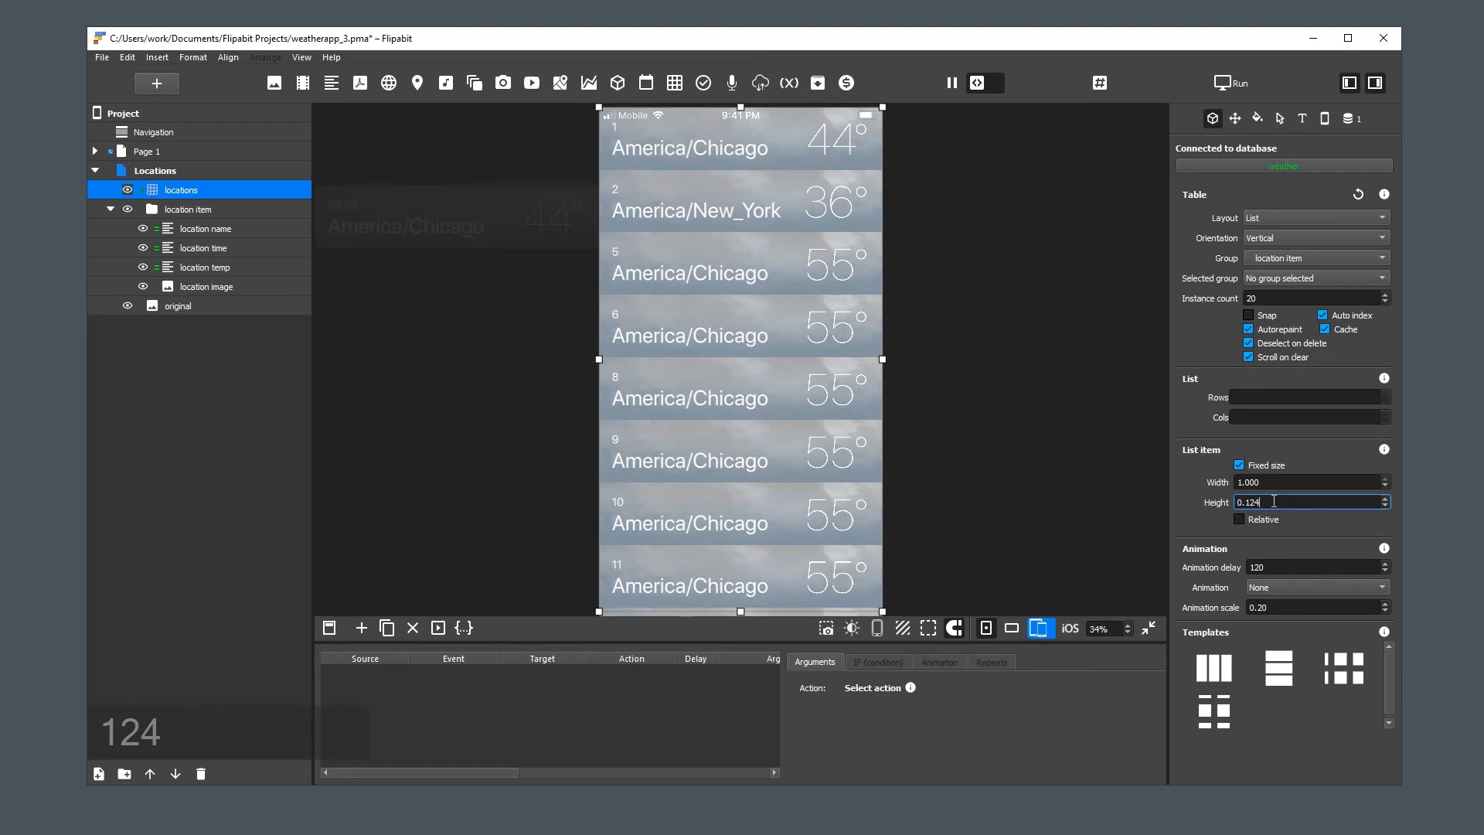
Lower the locations table's opacity to about 0.48 and compare its rows with the original design underneath
left_click(1258, 118)
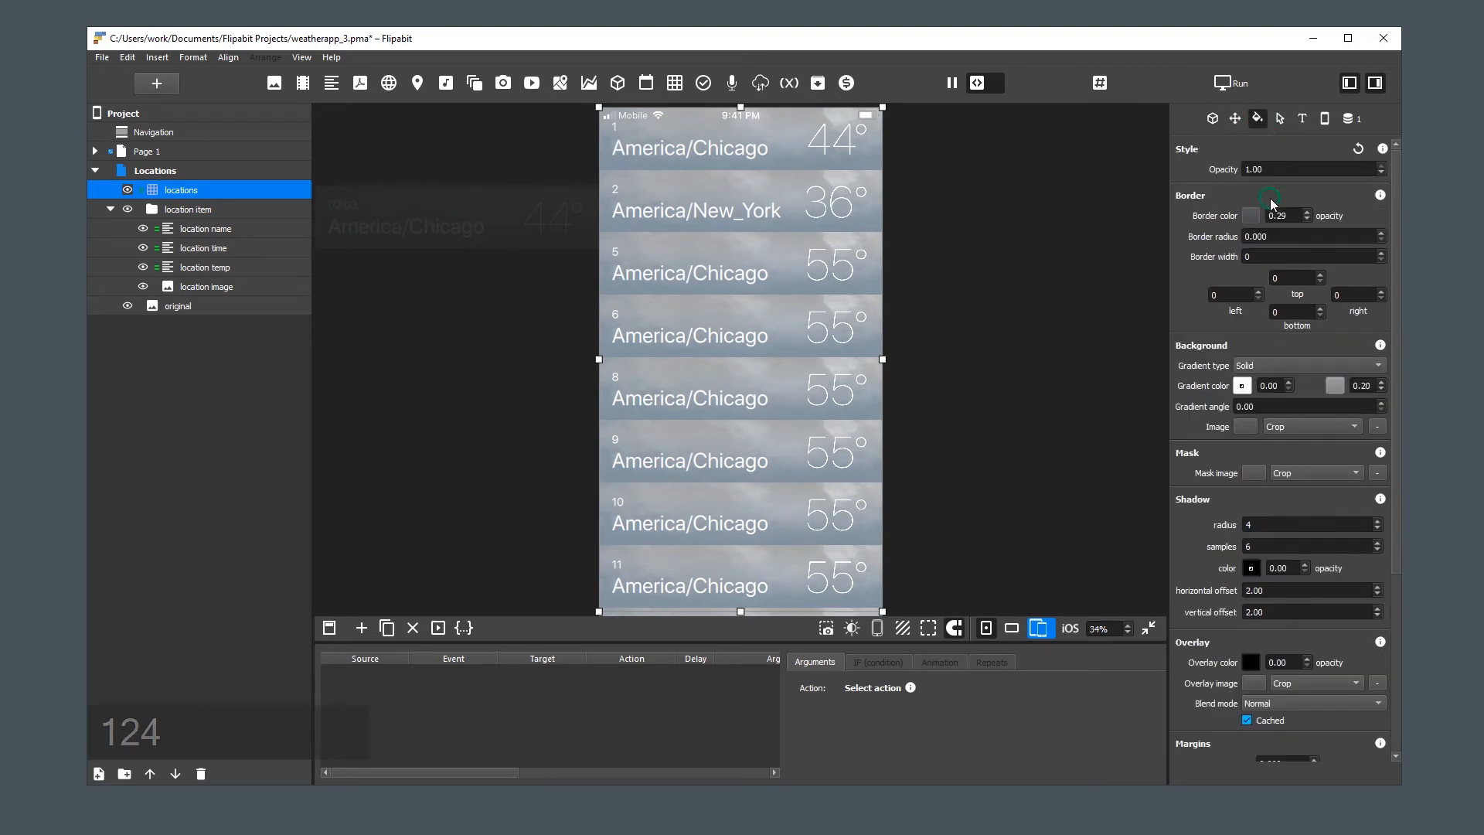
left_click(1279, 169)
scroll(1283, 170, "down", 20)
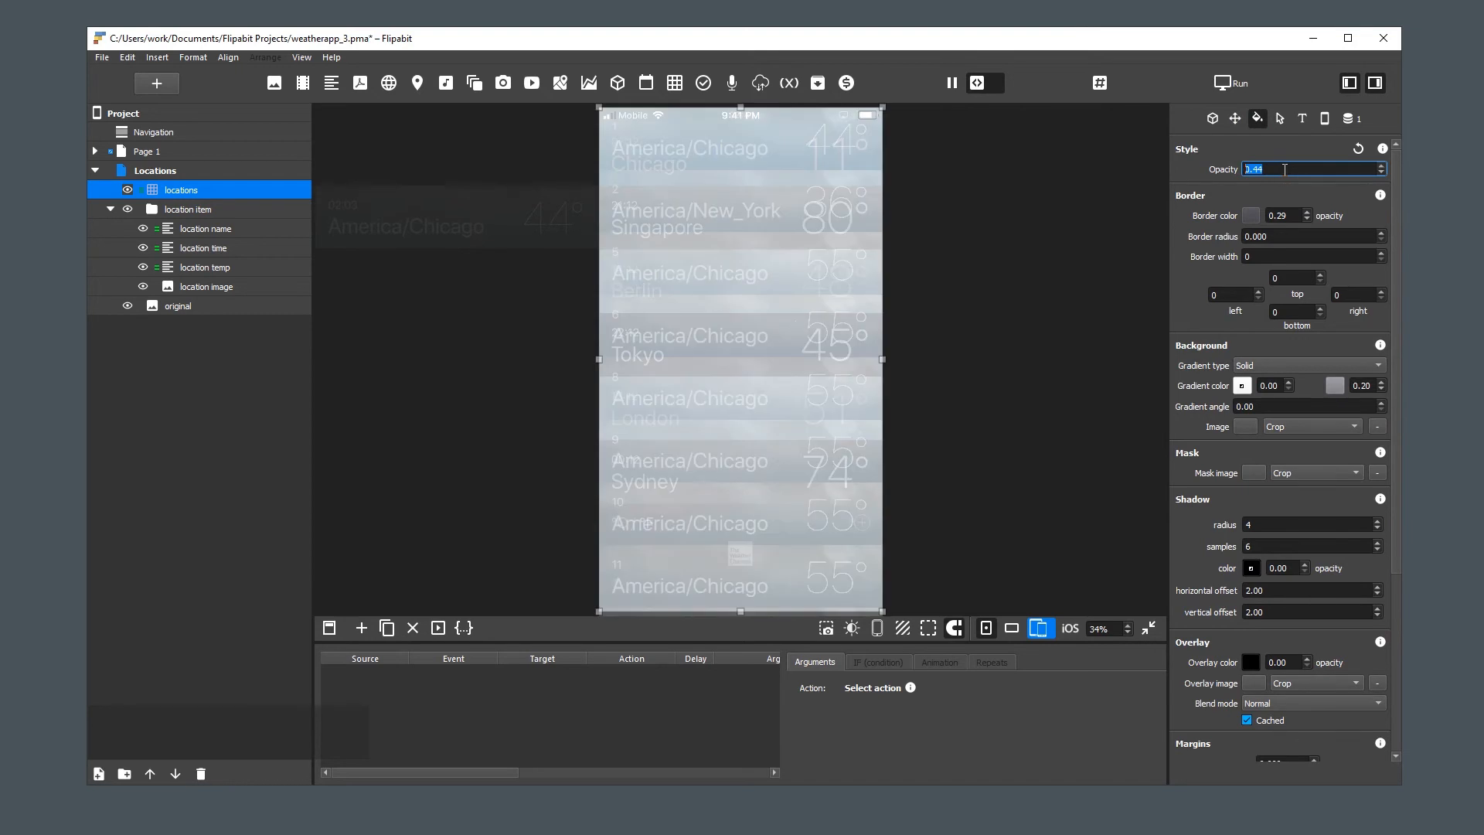
left_click(1067, 354)
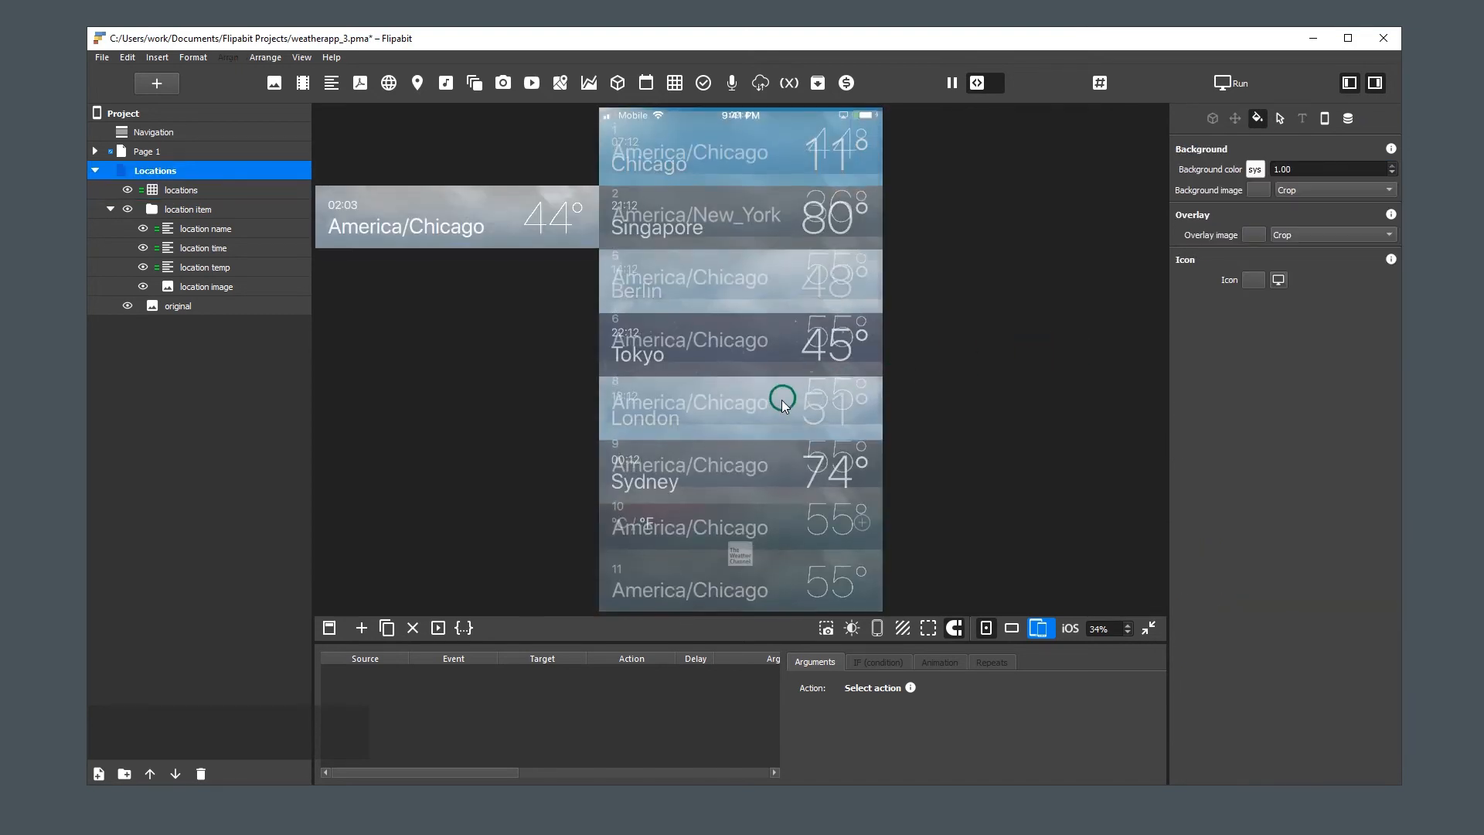
left_click_drag(776, 418, 859, 411)
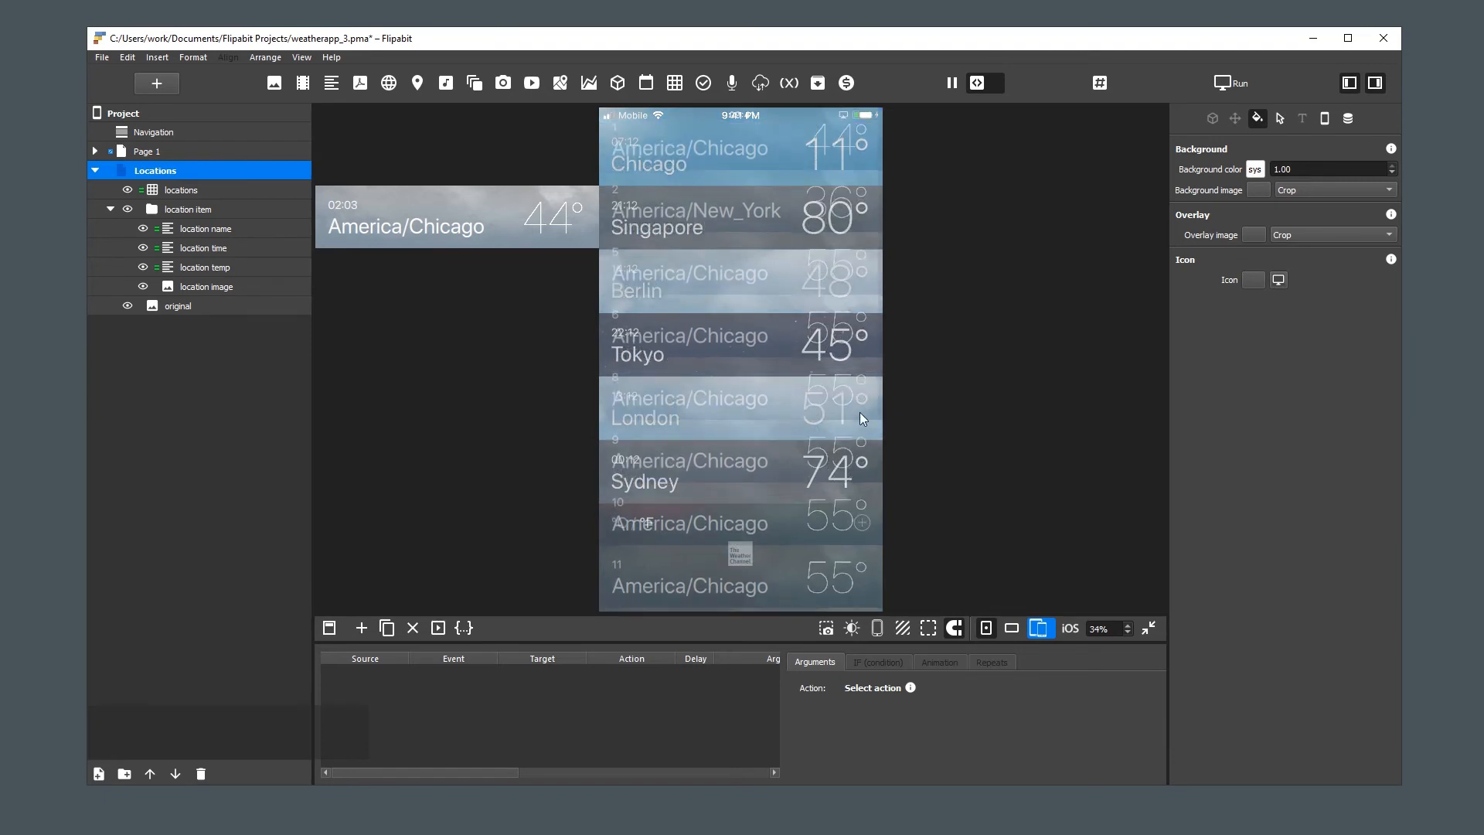
Restore the locations table's opacity to 1, return to its table settings and try scrolling the list on the page
left_click(183, 189)
double_click(1281, 169)
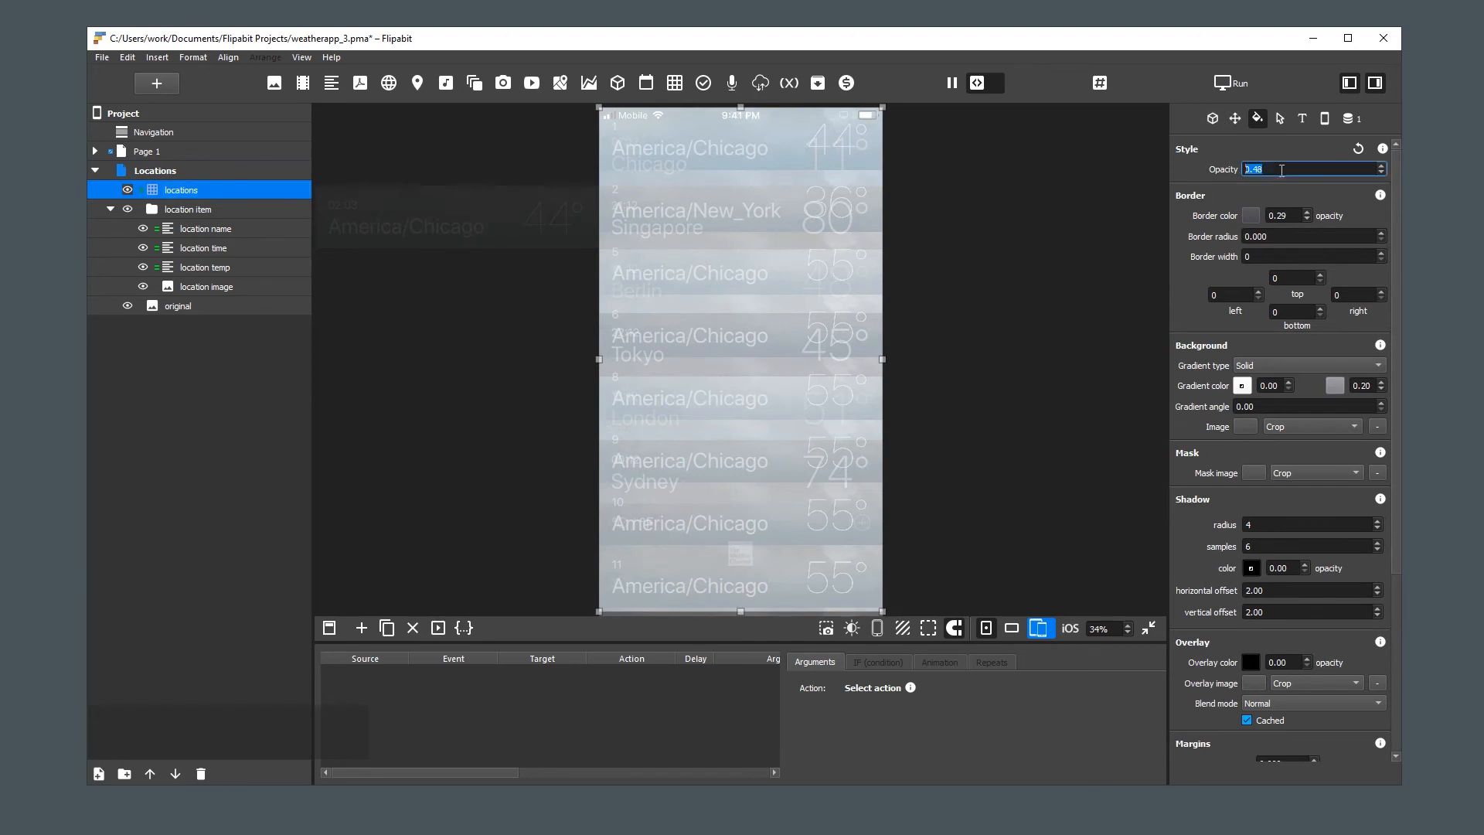
type("1")
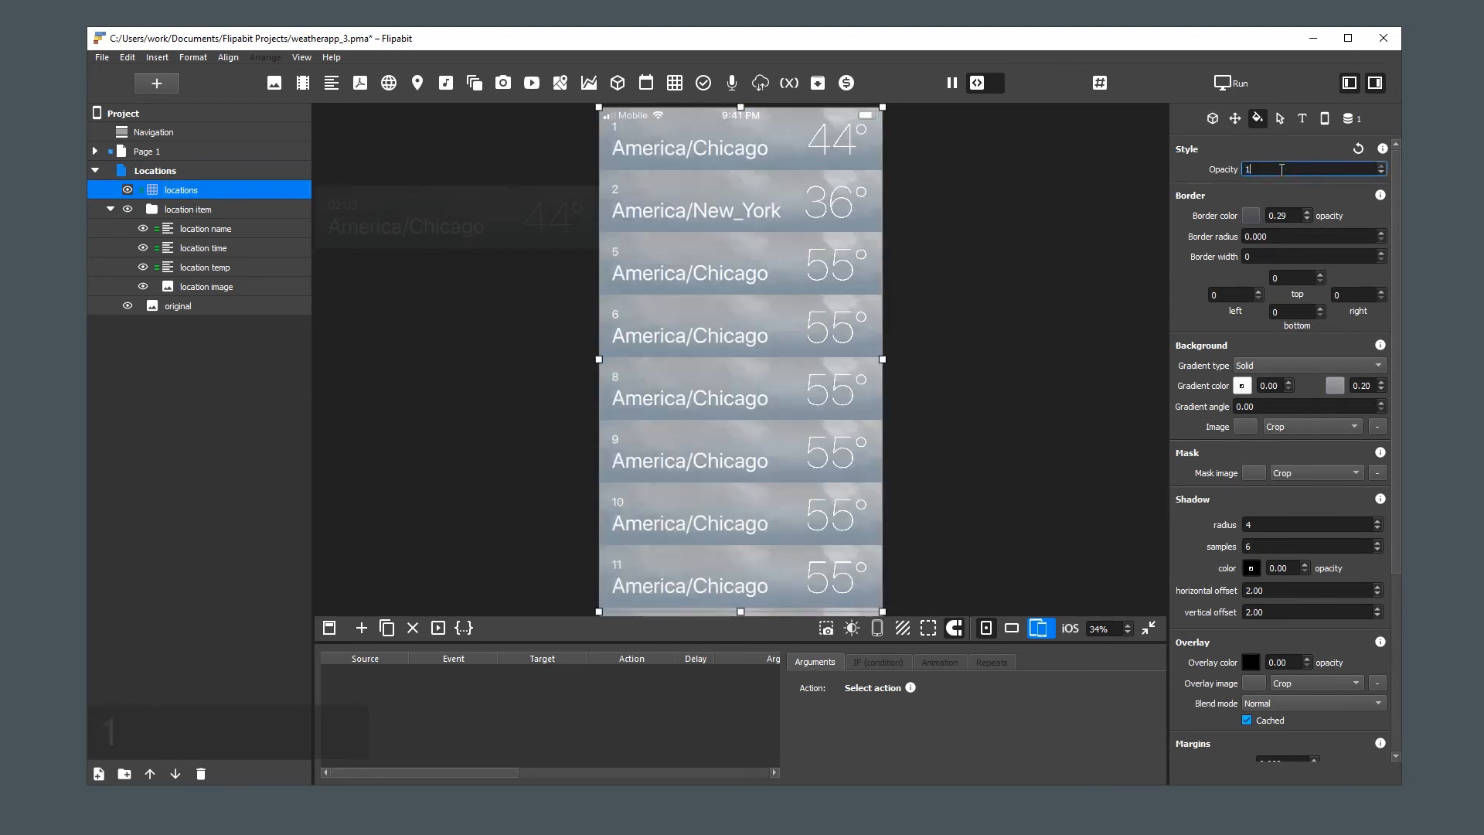
left_click(1214, 120)
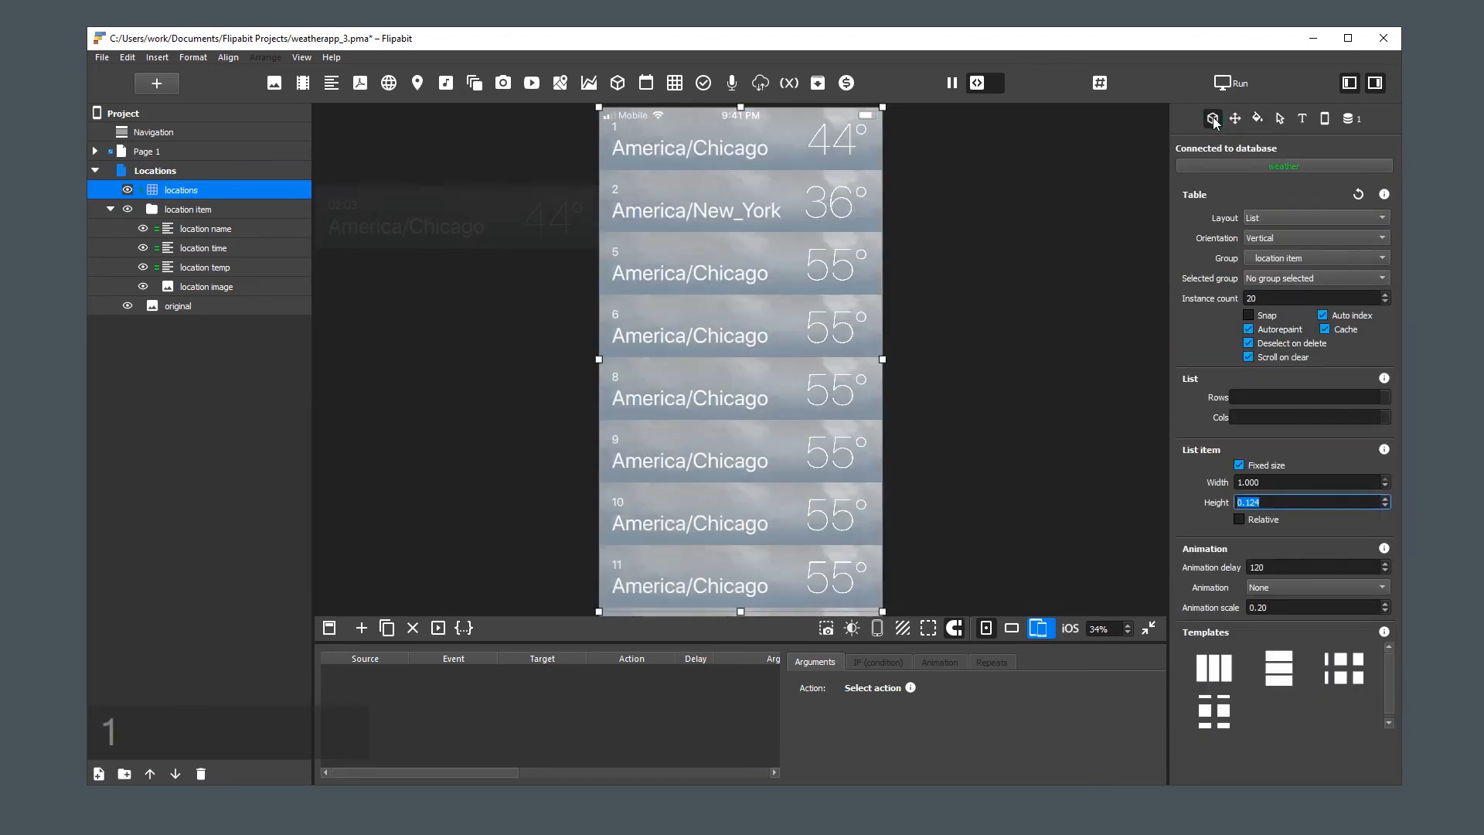
left_click(931, 434)
left_click_drag(767, 507, 748, 442)
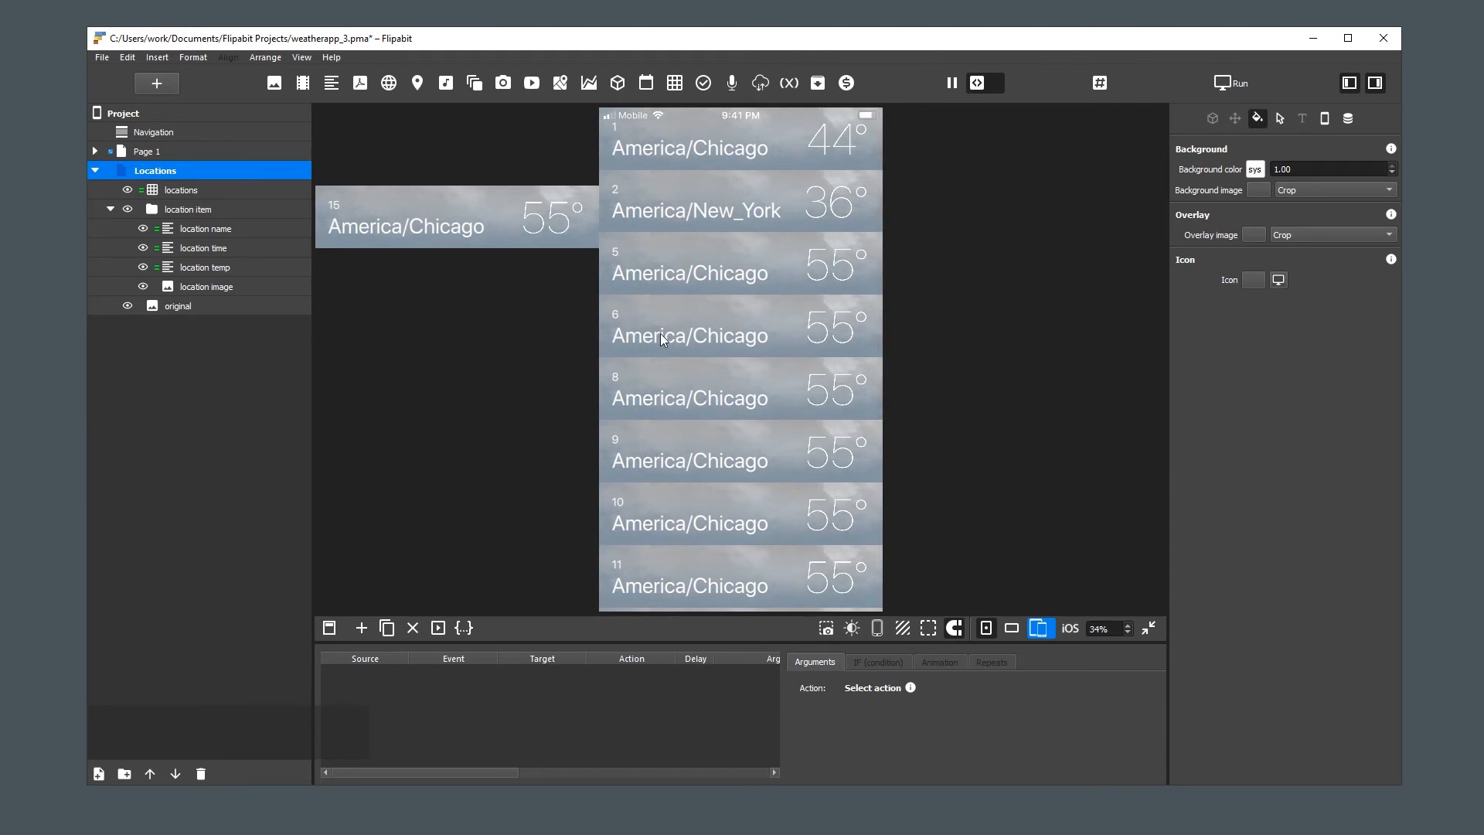
Open the locations table's weather database query, and copy the whole SQL statement from locations list.txt in Notepad++
left_click(745, 326)
left_click(1348, 120)
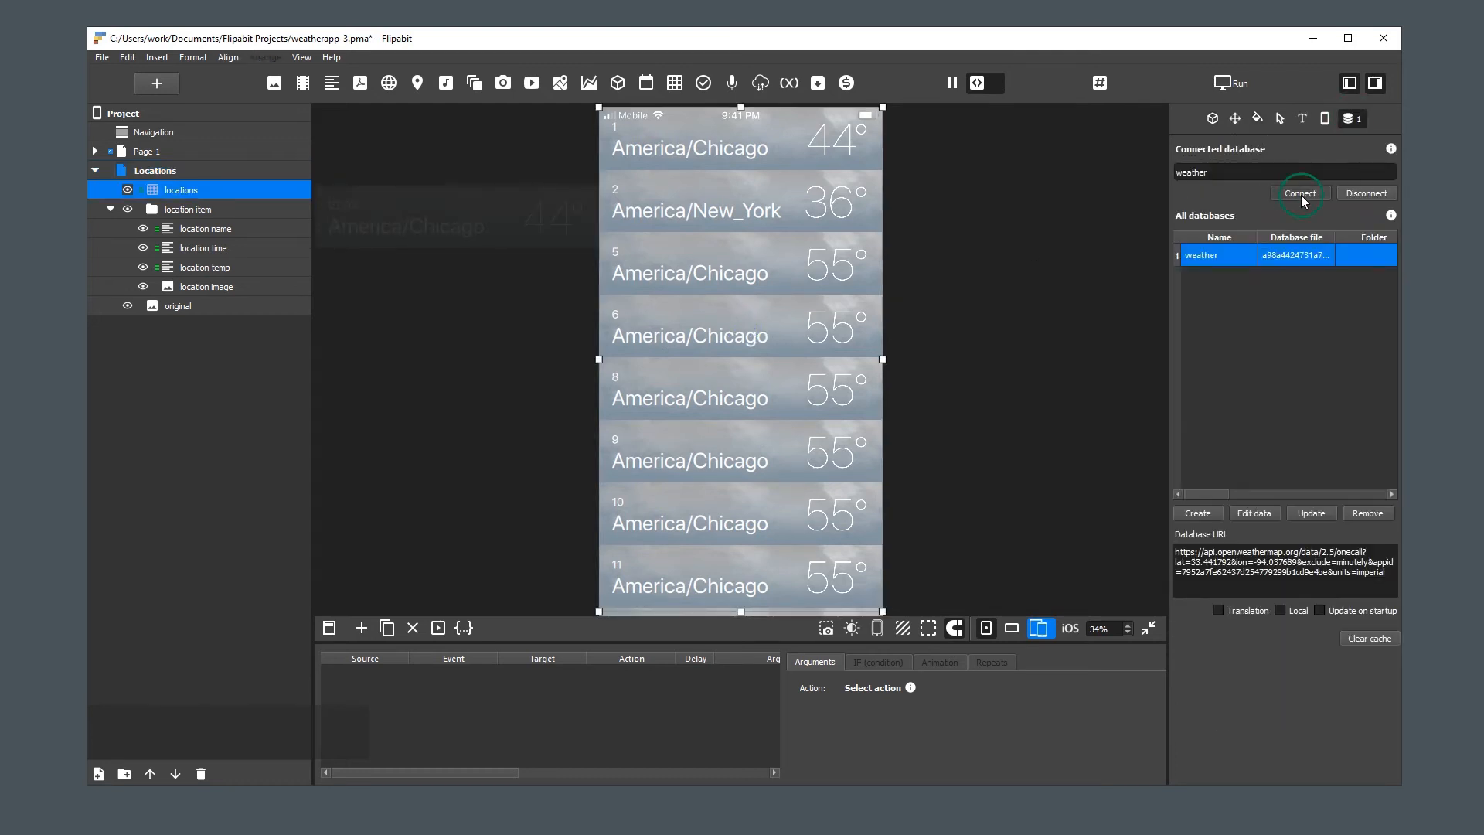
left_click(1301, 195)
key("alt+Tab")
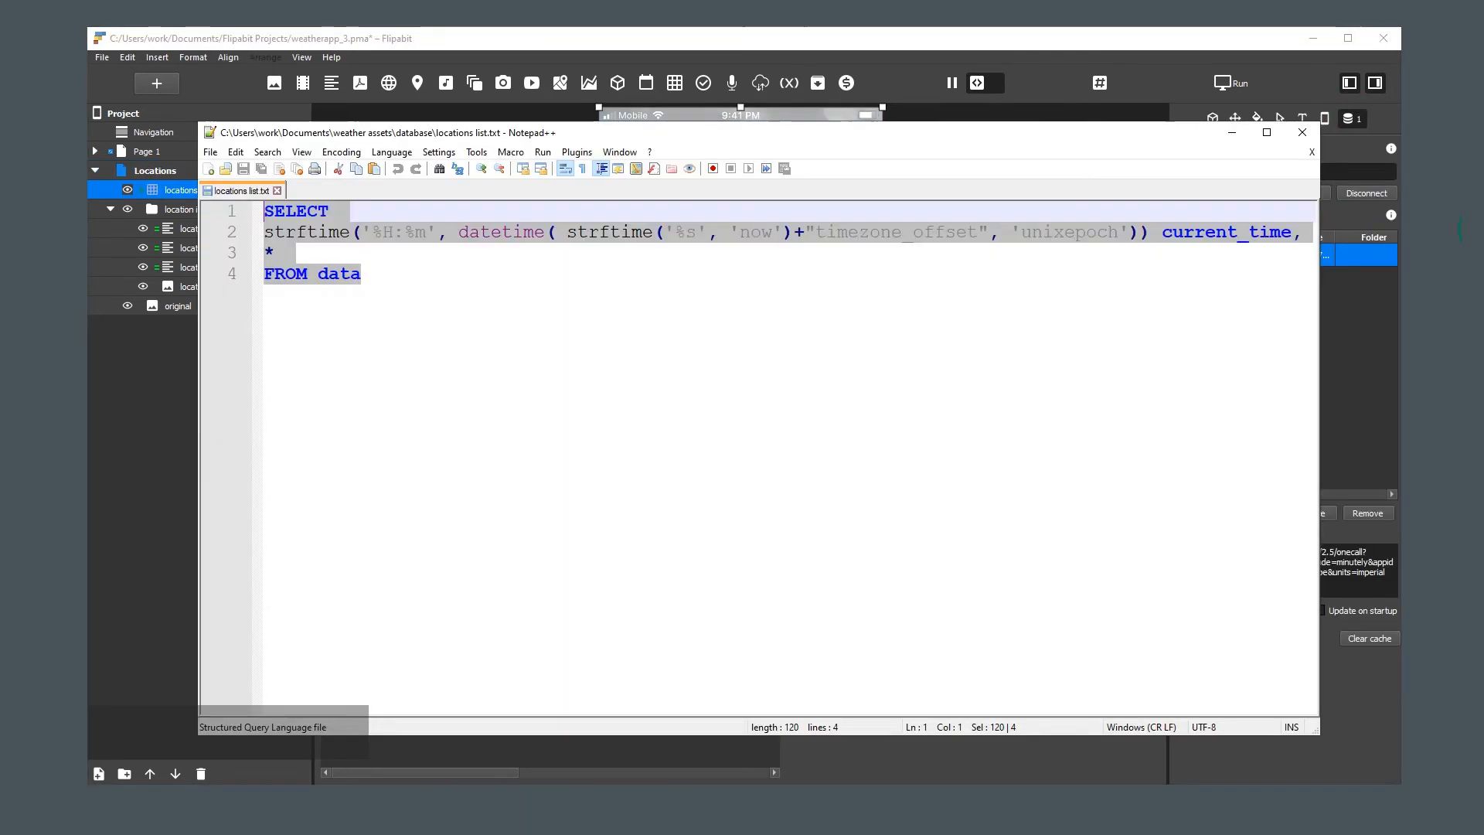
key("ctrl+c")
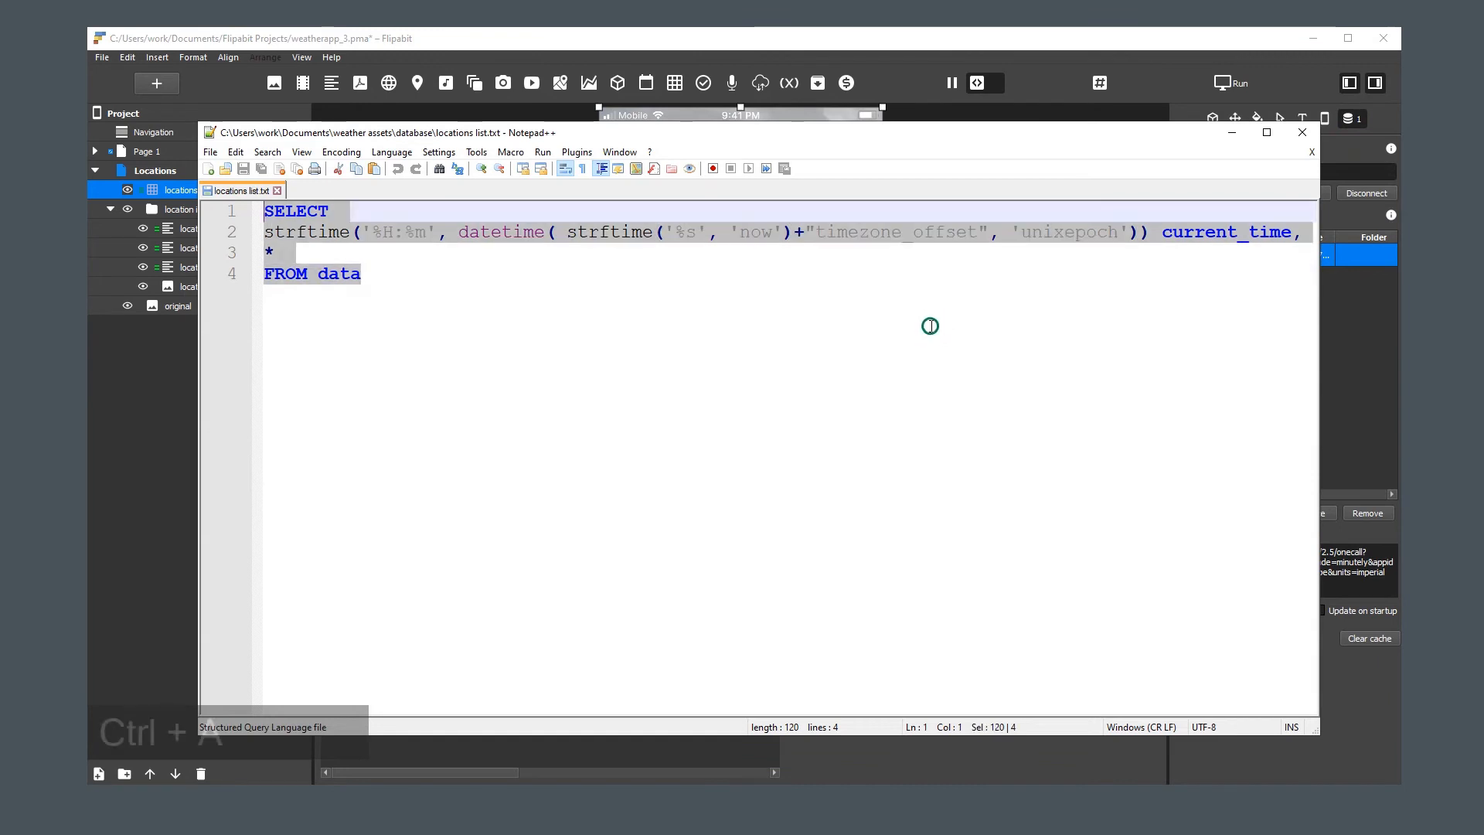
Replace the locations table's query in Flipabit with the copied SELECT statement that computes current_time from timezone_offset, and apply it
left_click(1181, 84)
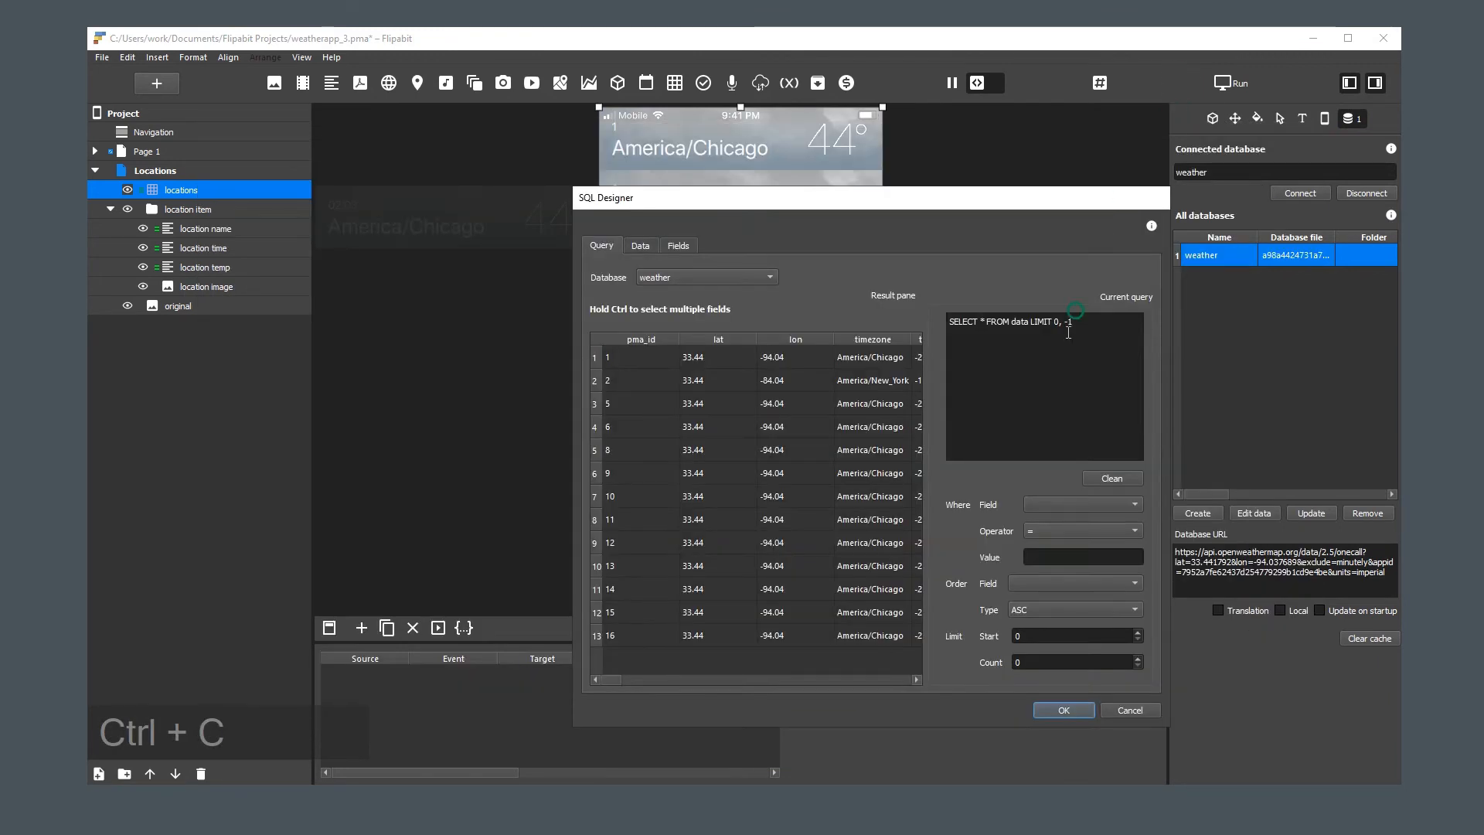
left_click(1057, 342)
key("ctrl+a")
key("ctrl+v")
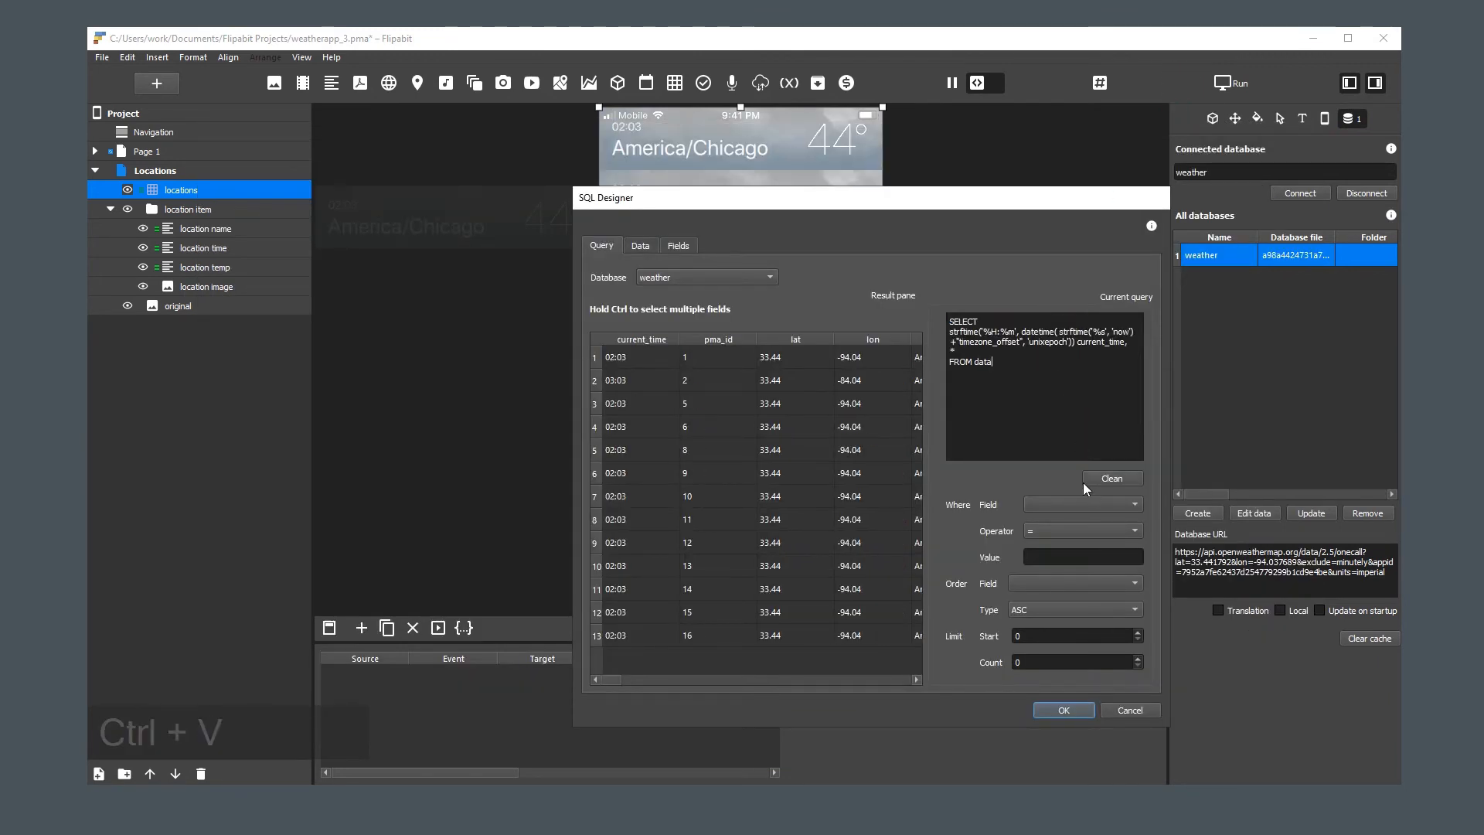
left_click(1073, 708)
left_click(1021, 474)
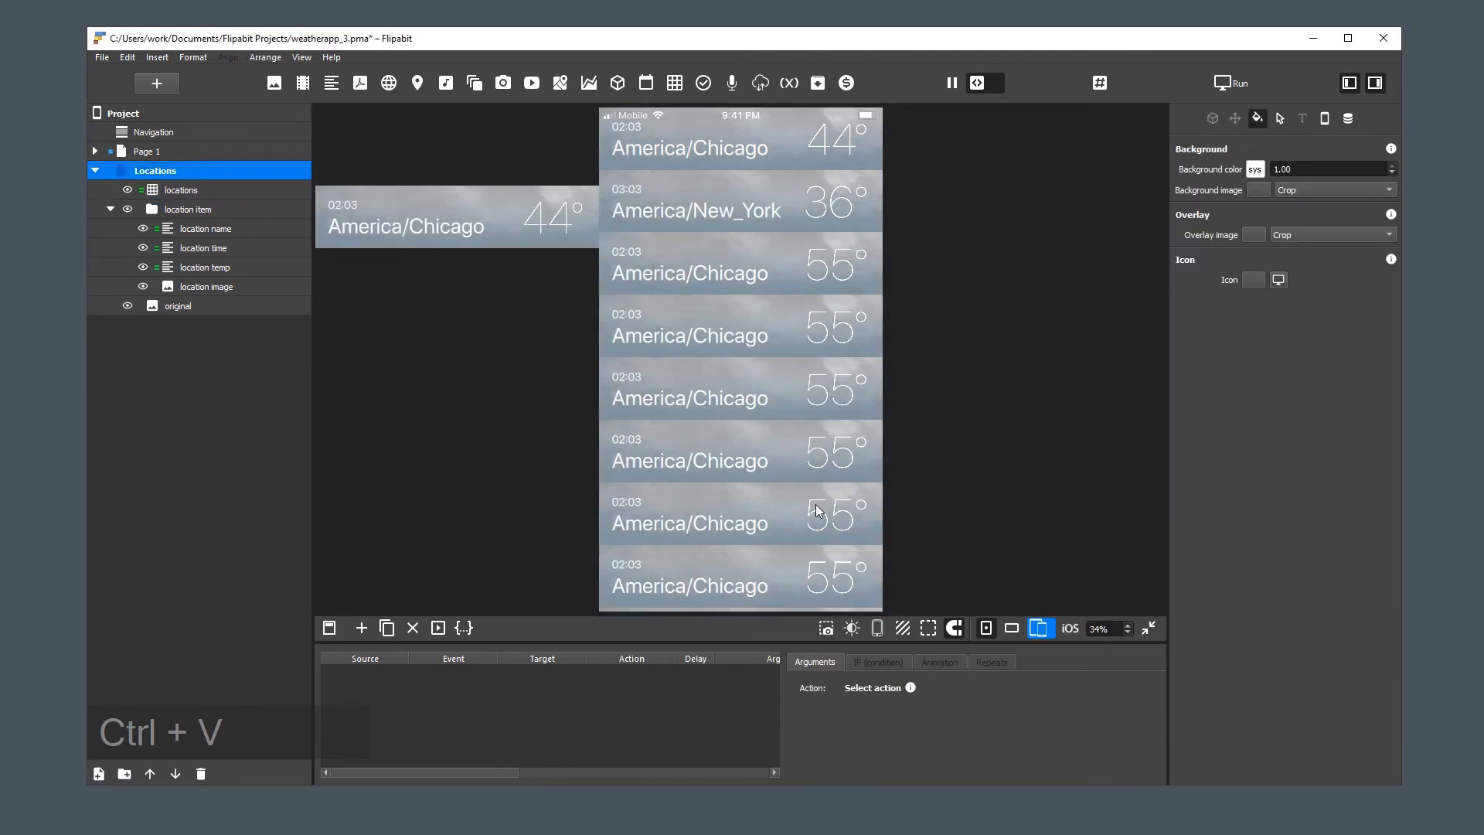
Try scrolling the locations list on the page from its text elements
left_click_drag(743, 501, 732, 534)
mouse_move(832, 516)
left_mouse_down()
mouse_move(835, 473)
mouse_move(844, 507)
mouse_move(854, 493)
left_mouse_up()
mouse_move(842, 408)
left_mouse_down()
mouse_move(856, 464)
mouse_move(844, 435)
mouse_move(796, 422)
left_mouse_up()
Select the location temp, location name and location time texts together and review their interaction settings
left_click(559, 222)
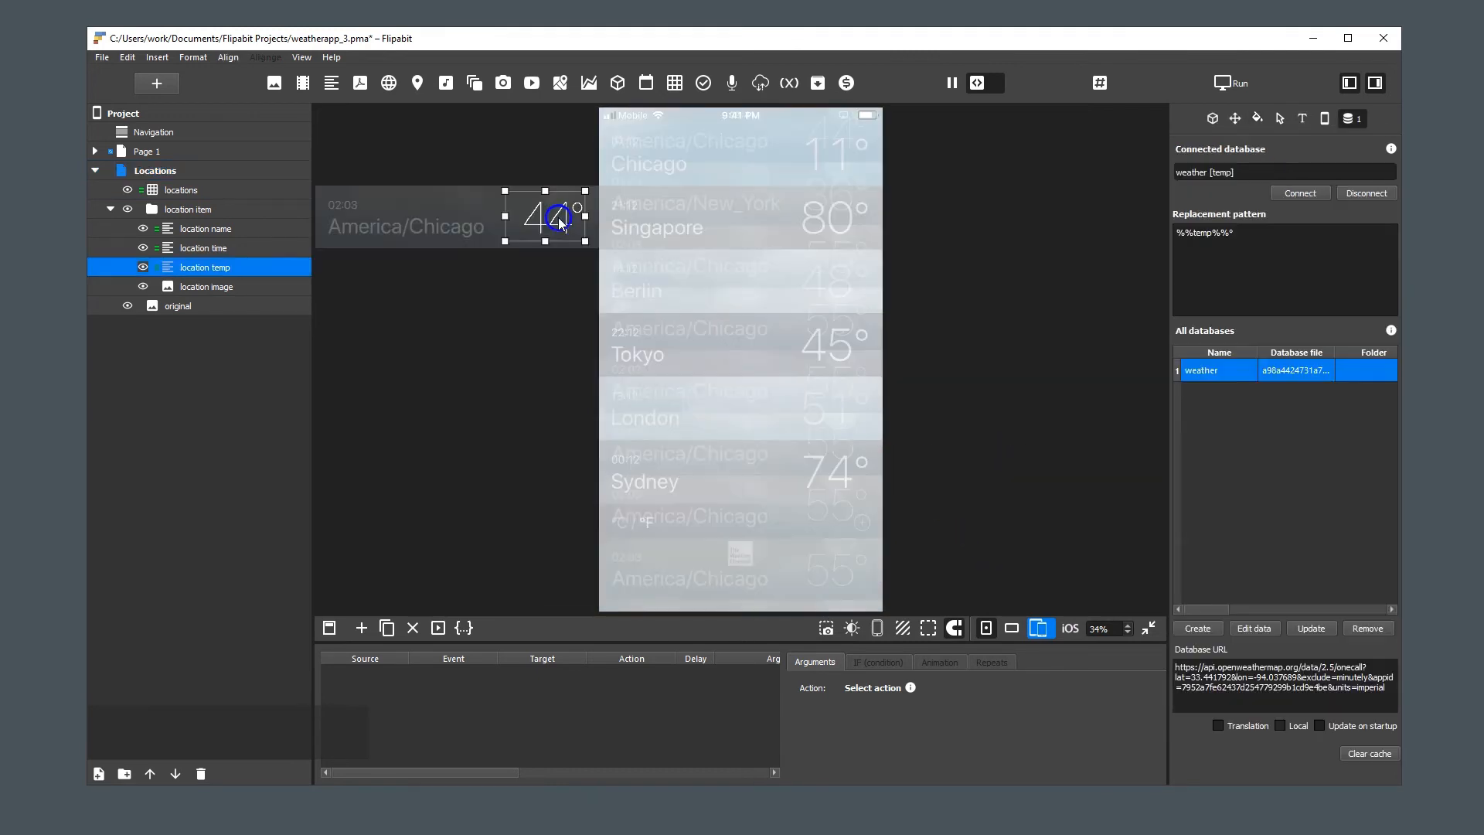
left_click(436, 228, "shift")
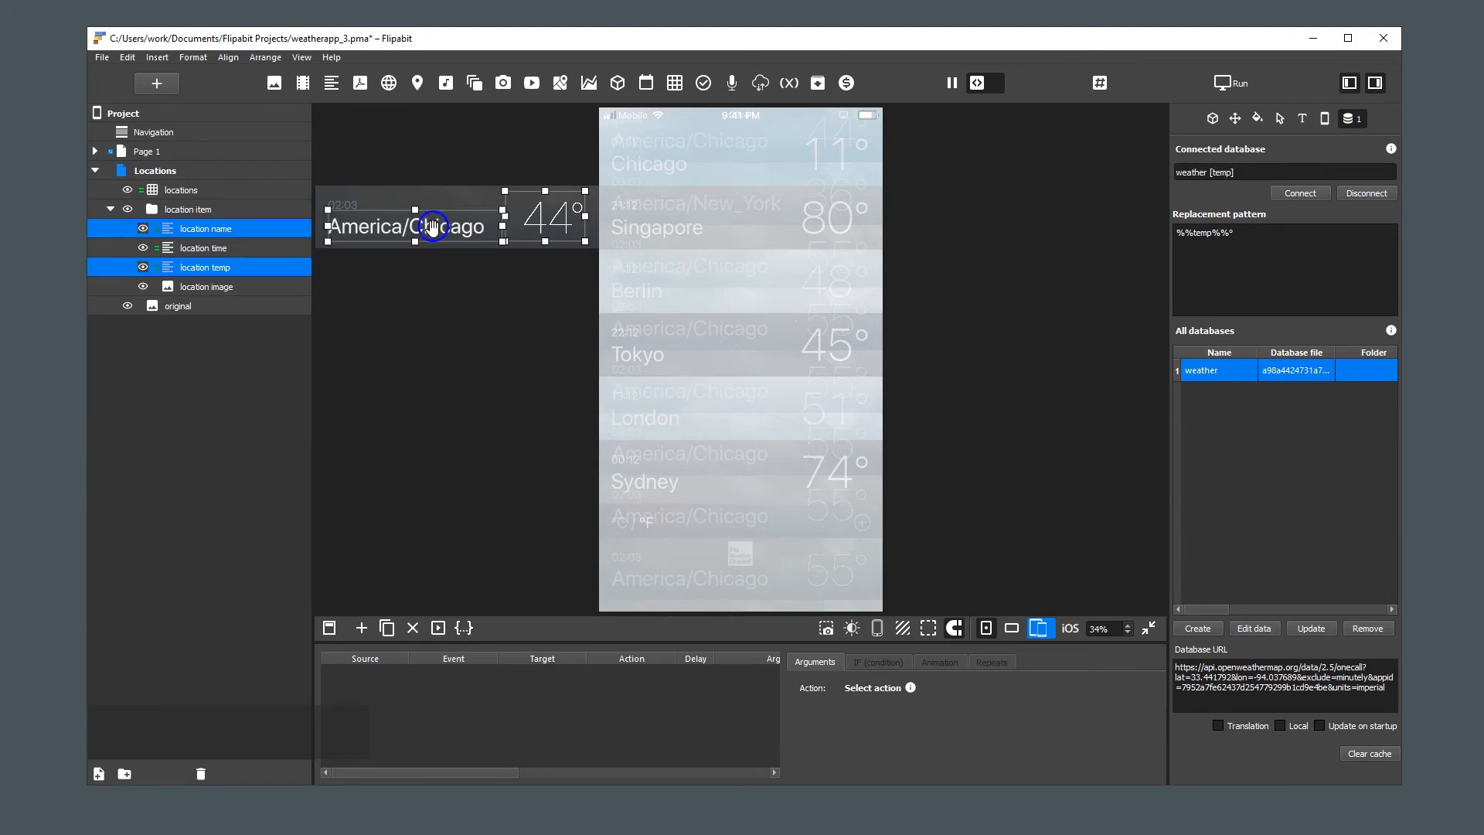
left_click(346, 205, "shift")
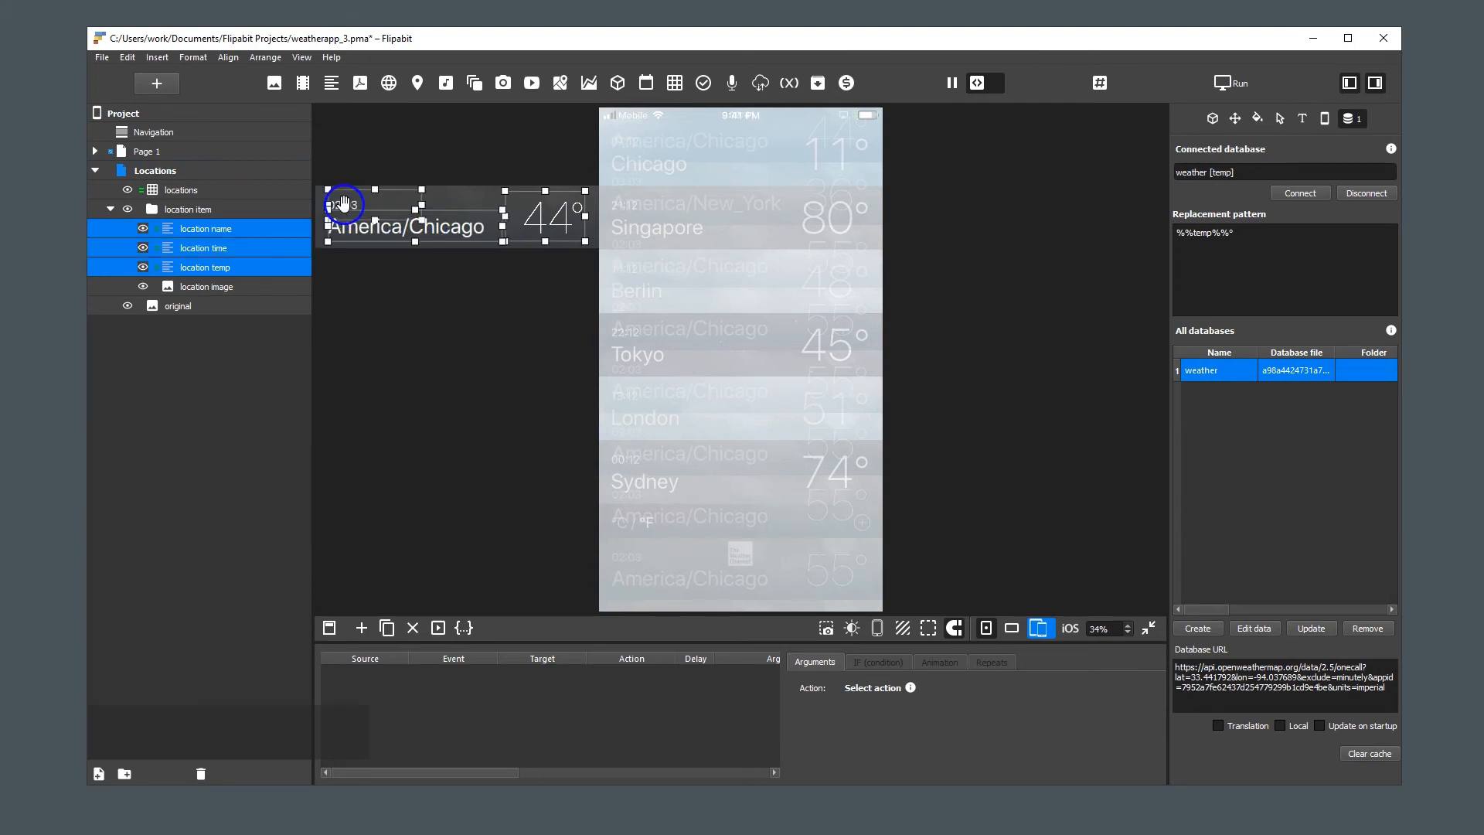
left_click(1280, 118)
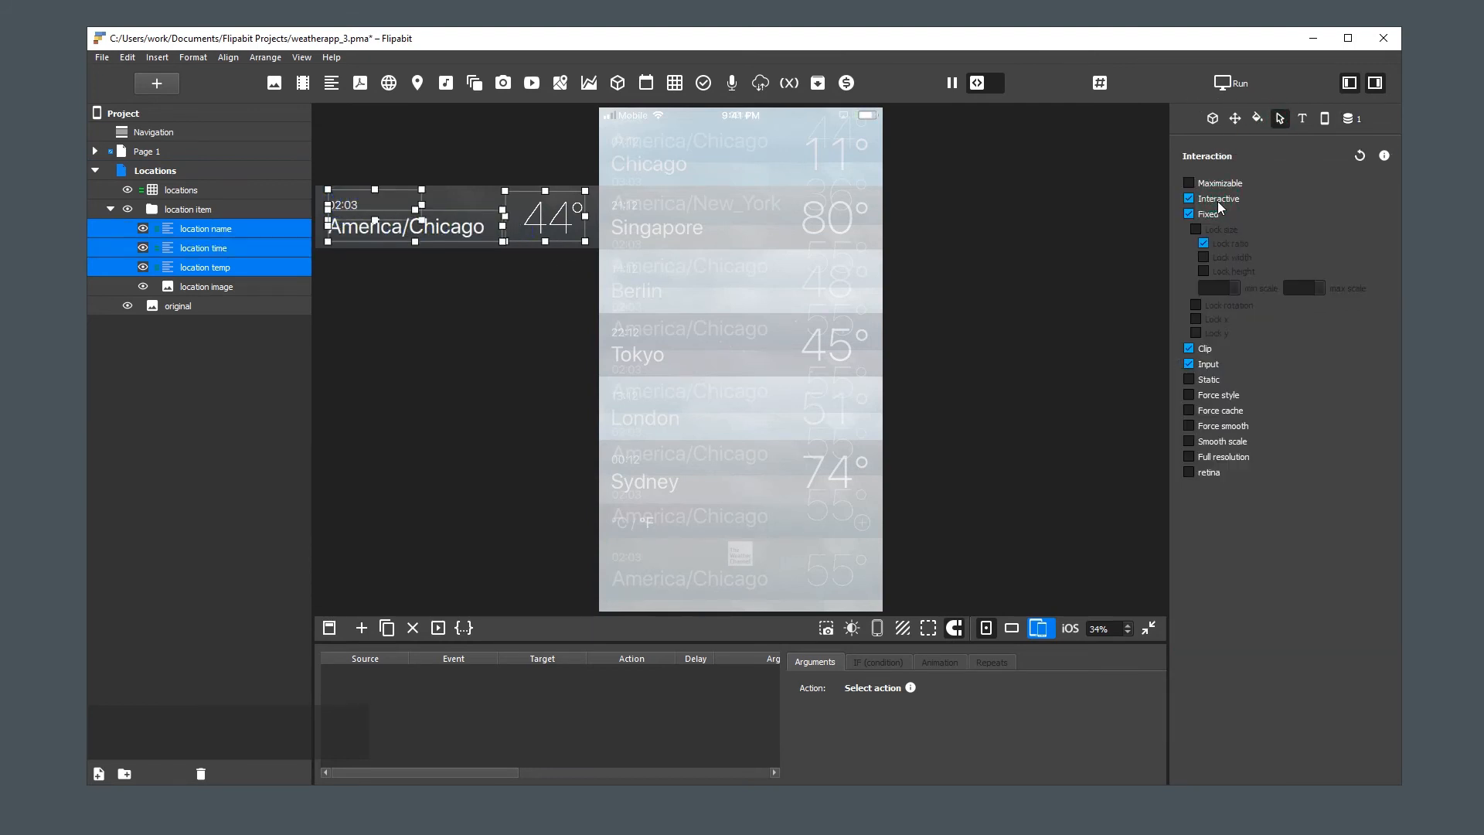
left_click(1062, 334)
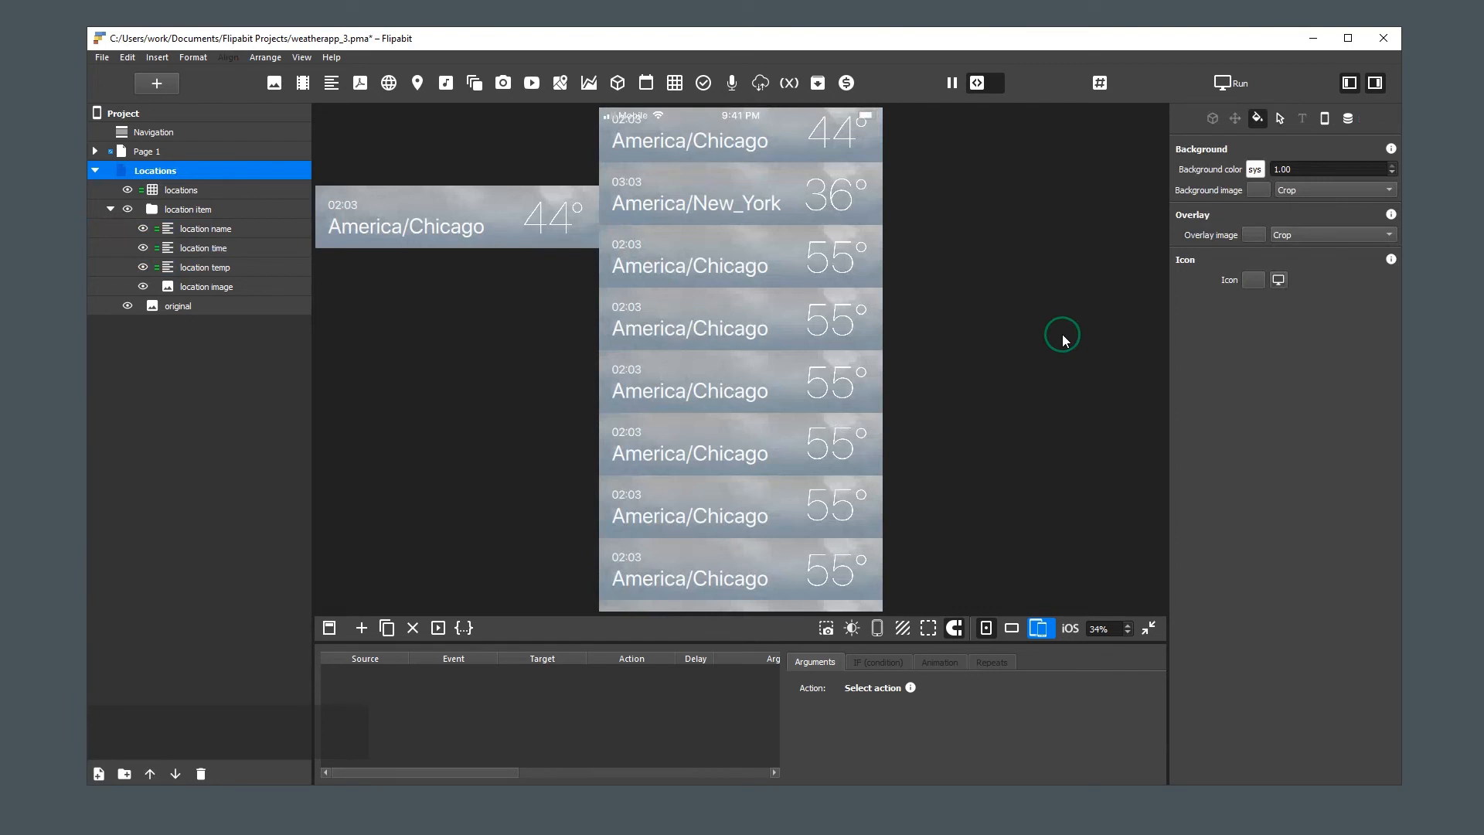
Test scrolling through the locations list down and back to its first row
scroll(837, 348, "down", 2)
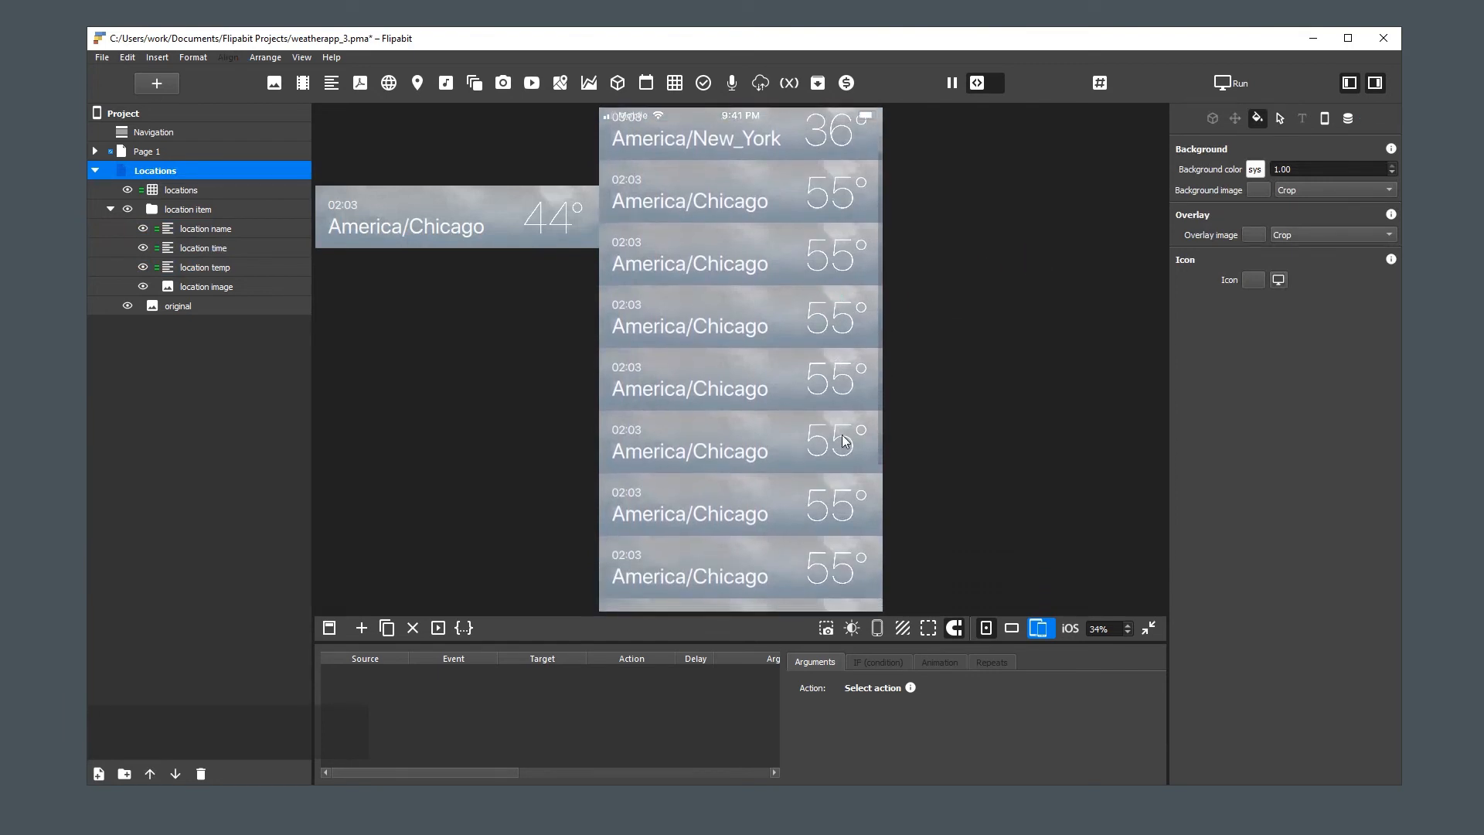
left_click_drag(838, 402, 843, 465)
left_click_drag(790, 398, 787, 447)
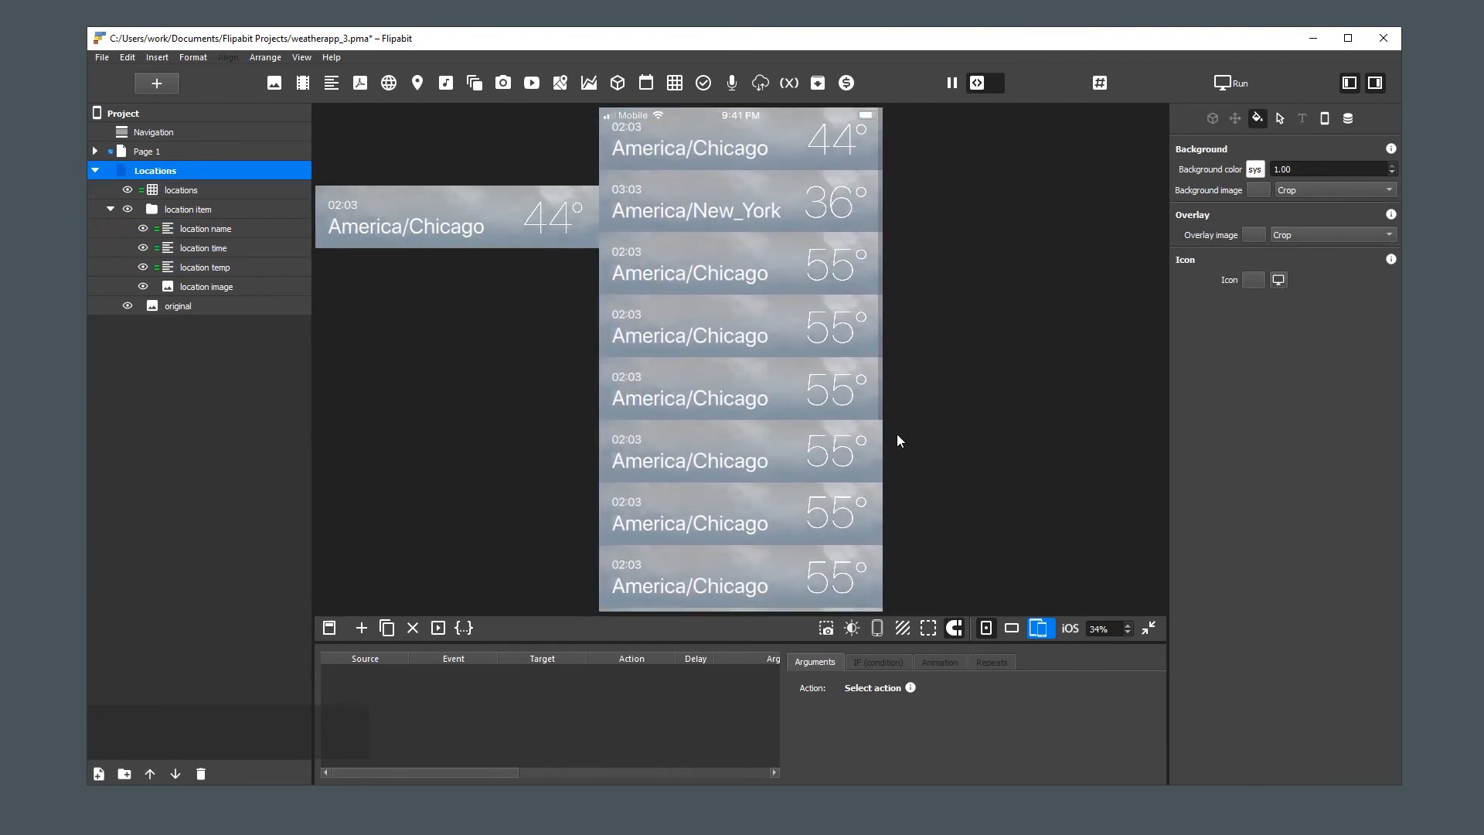
key("Delete")
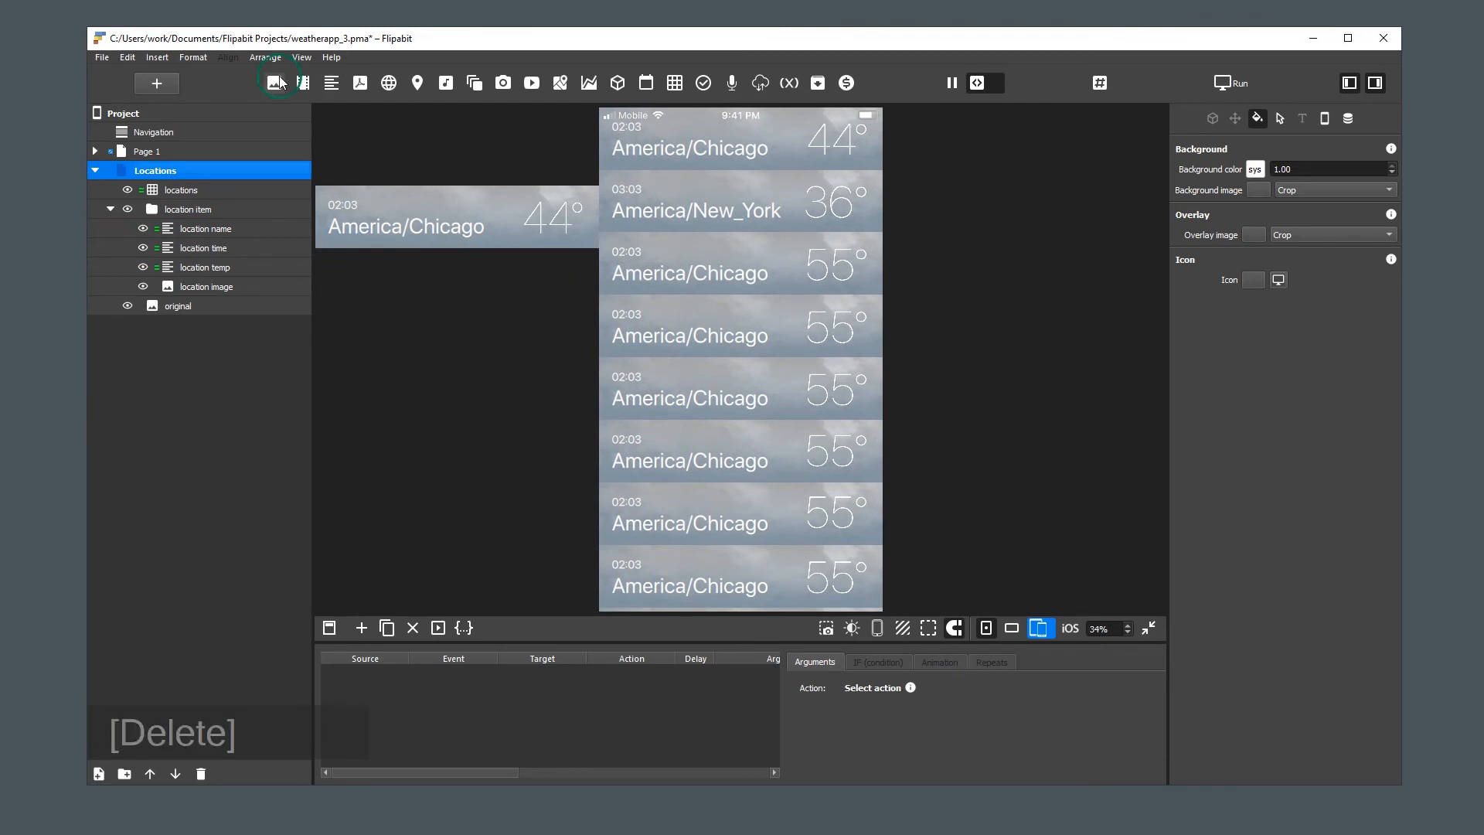
Insert an image element with all PNG files from the weather list folder and move it outside the page, below the location item
left_click(276, 83)
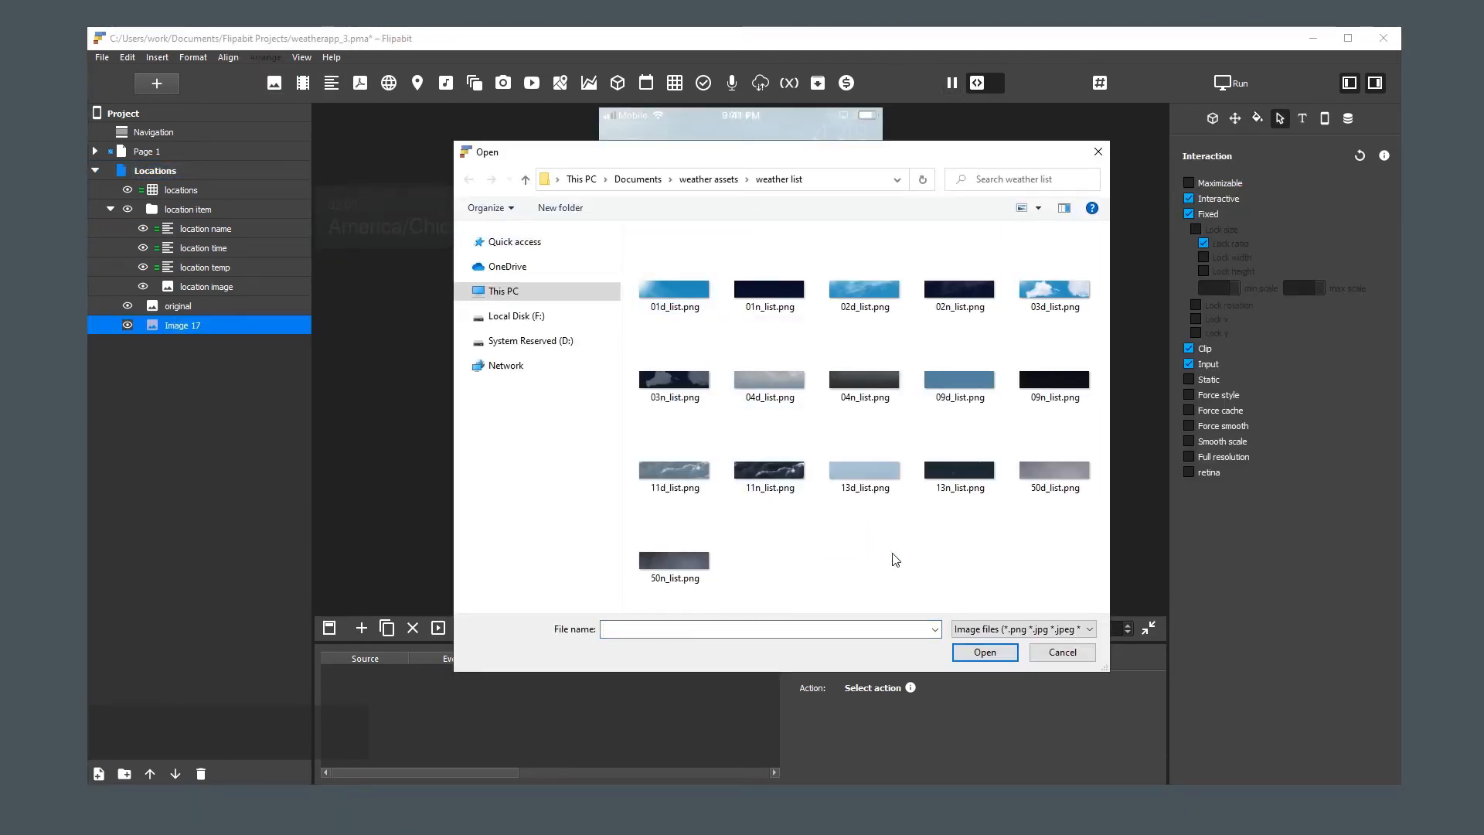
key("ctrl+a")
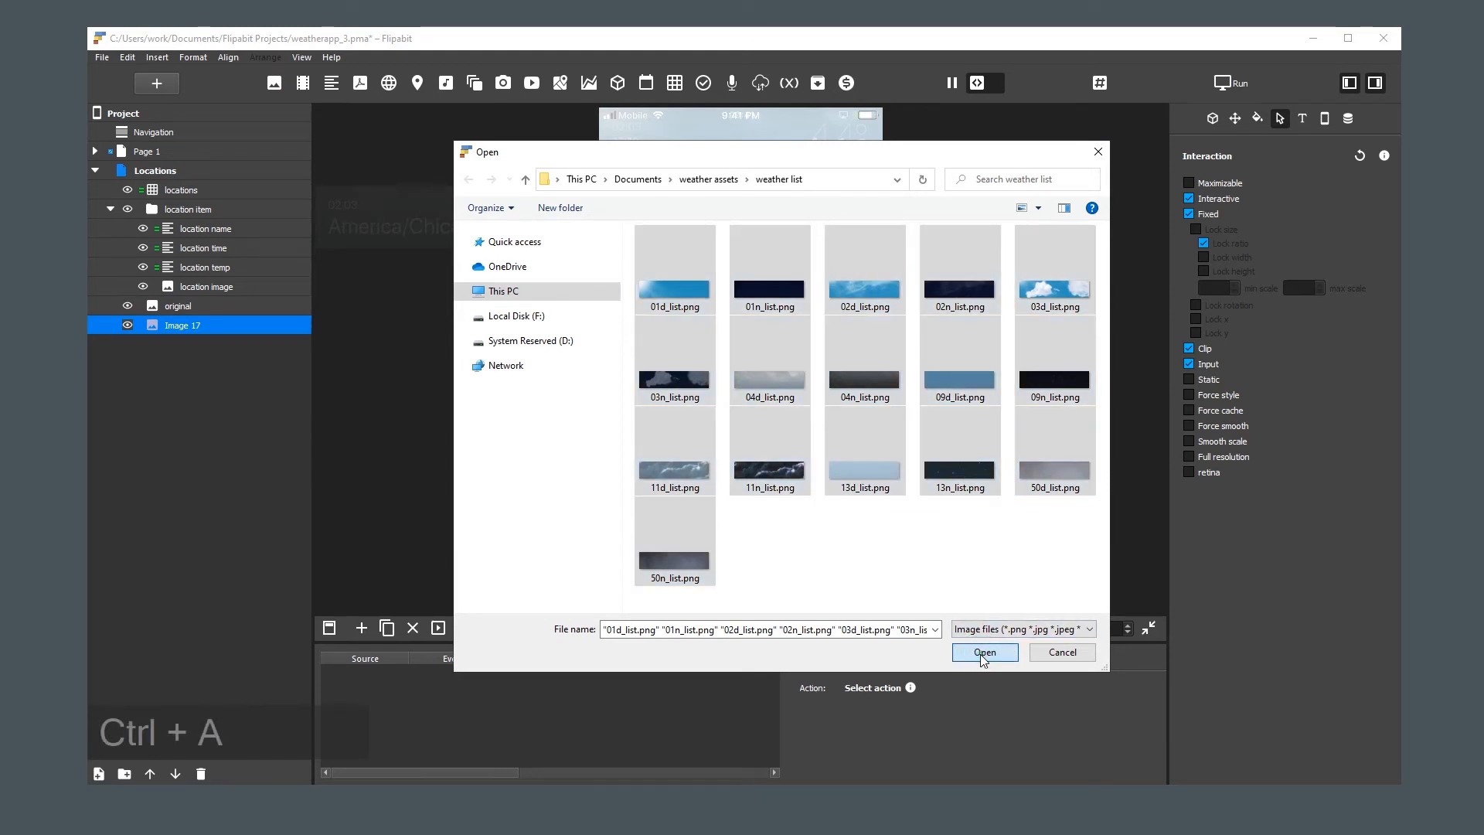
left_click(983, 653)
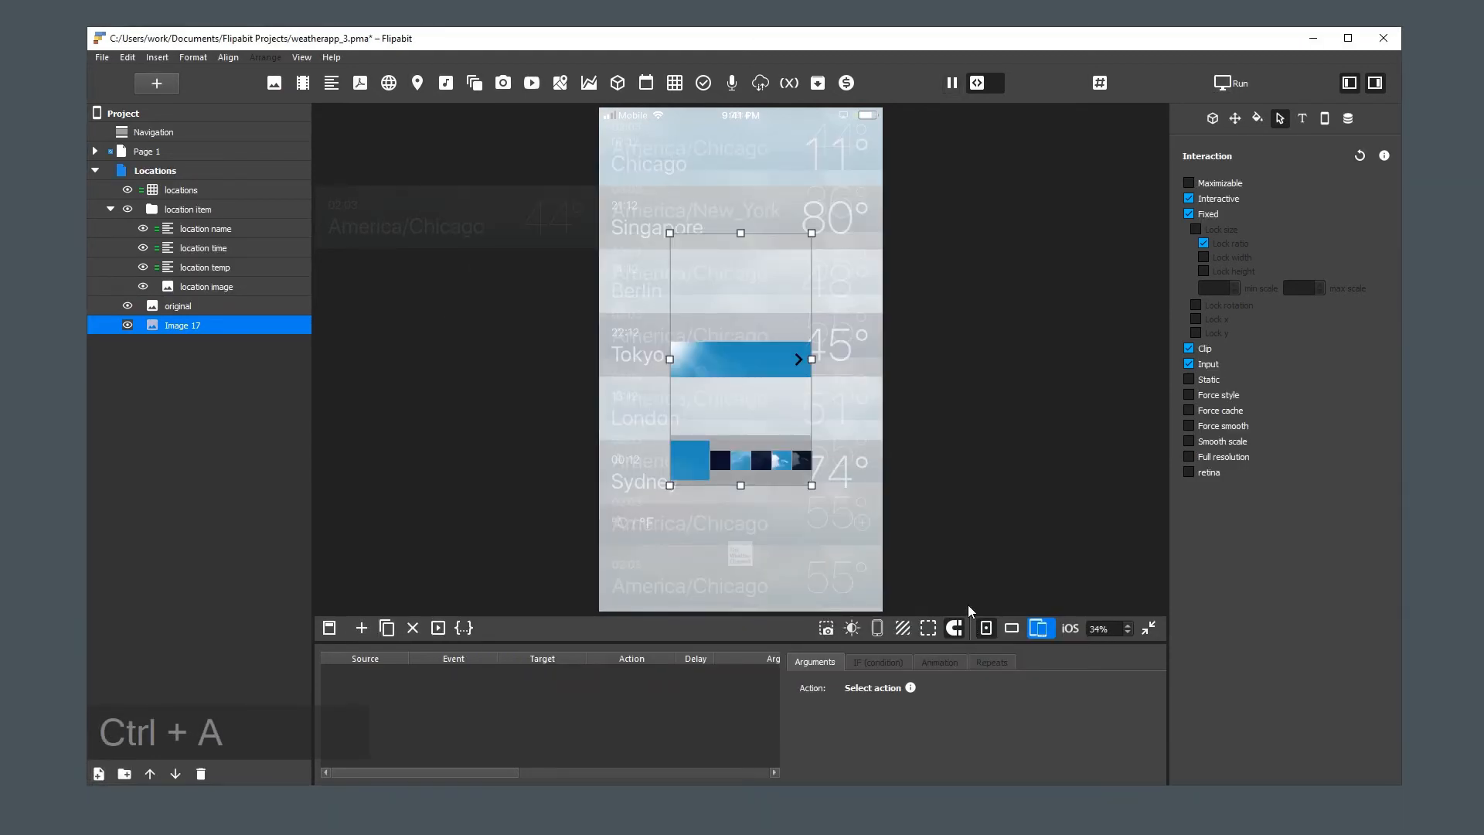
left_click_drag(775, 350, 500, 420)
Rename the new weather image element as locations assets
double_click(181, 325)
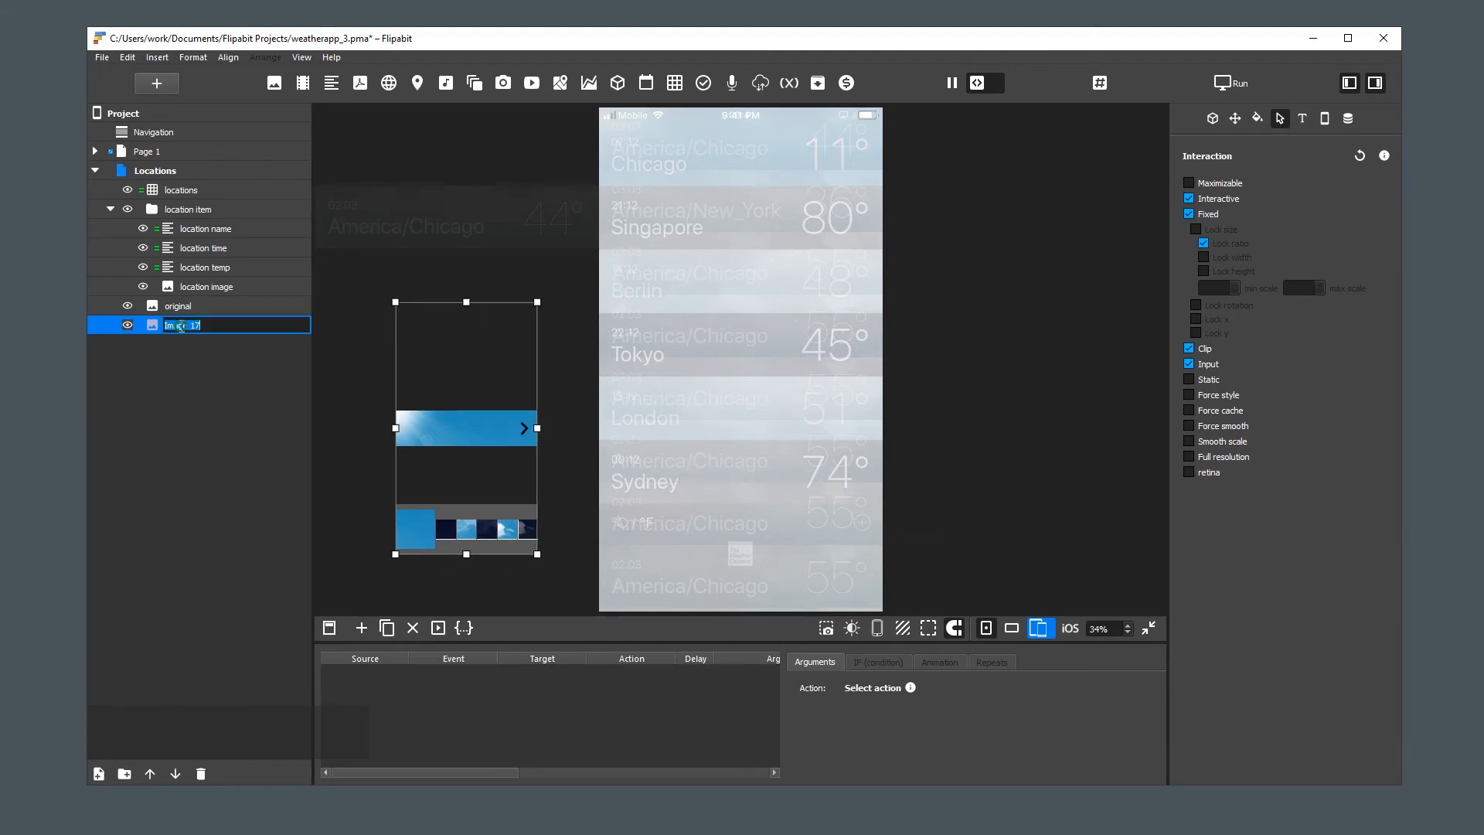
type("location")
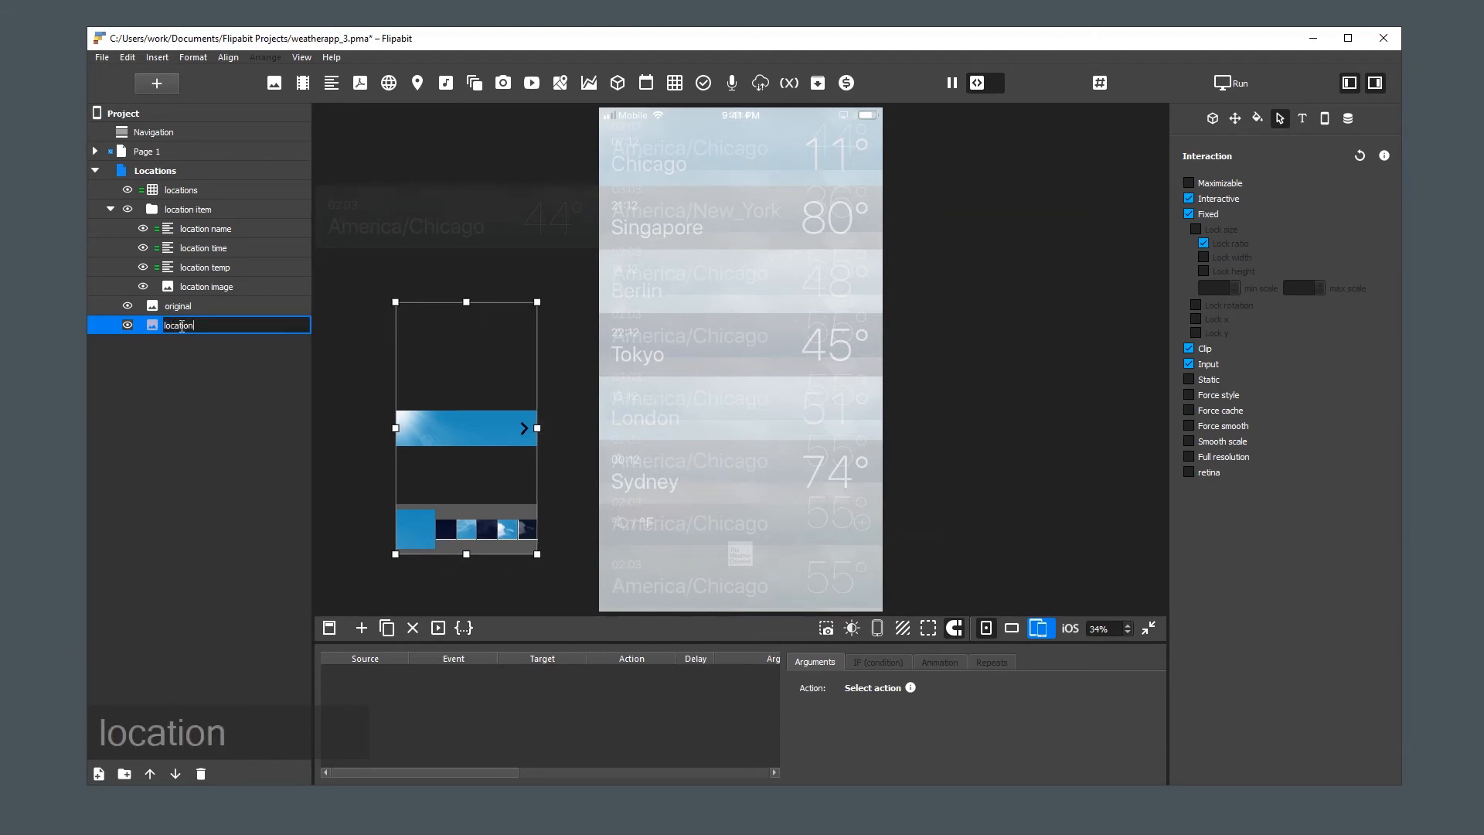
type("s assets")
key("Return")
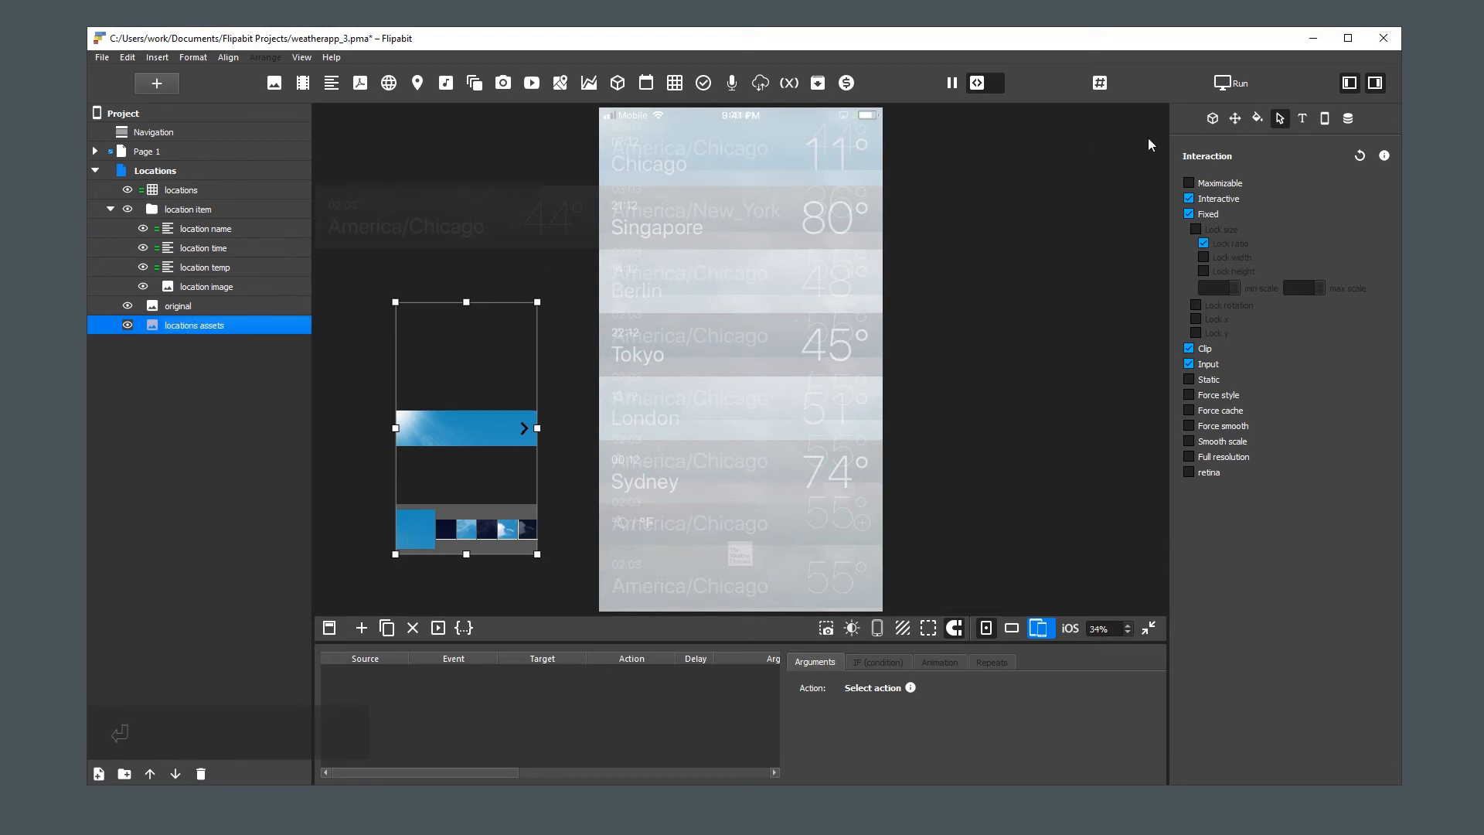
Show the image list of locations assets and open the weather list folder in File Explorer to check the file names
left_click(1211, 118)
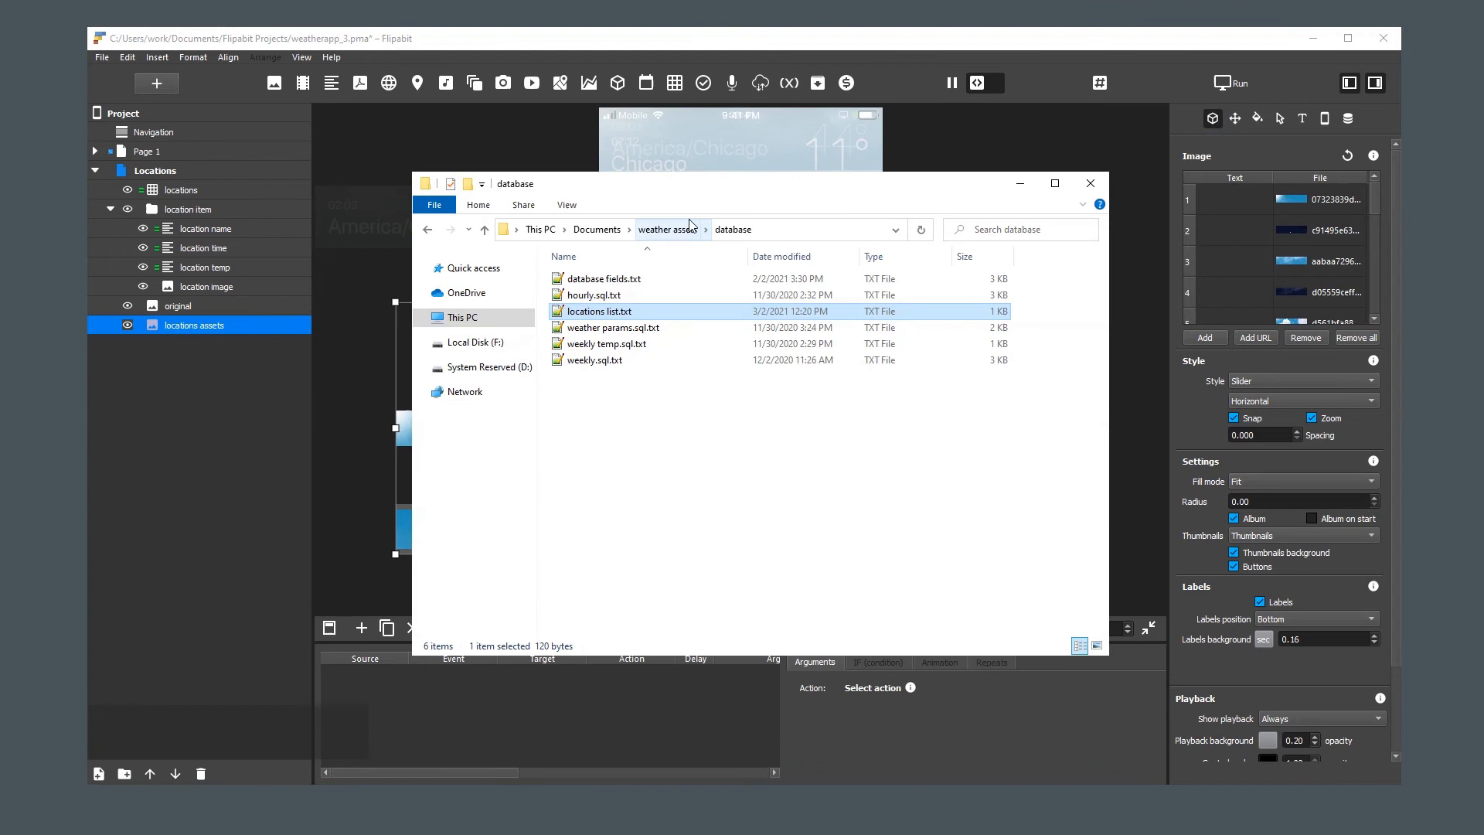
left_click(674, 226)
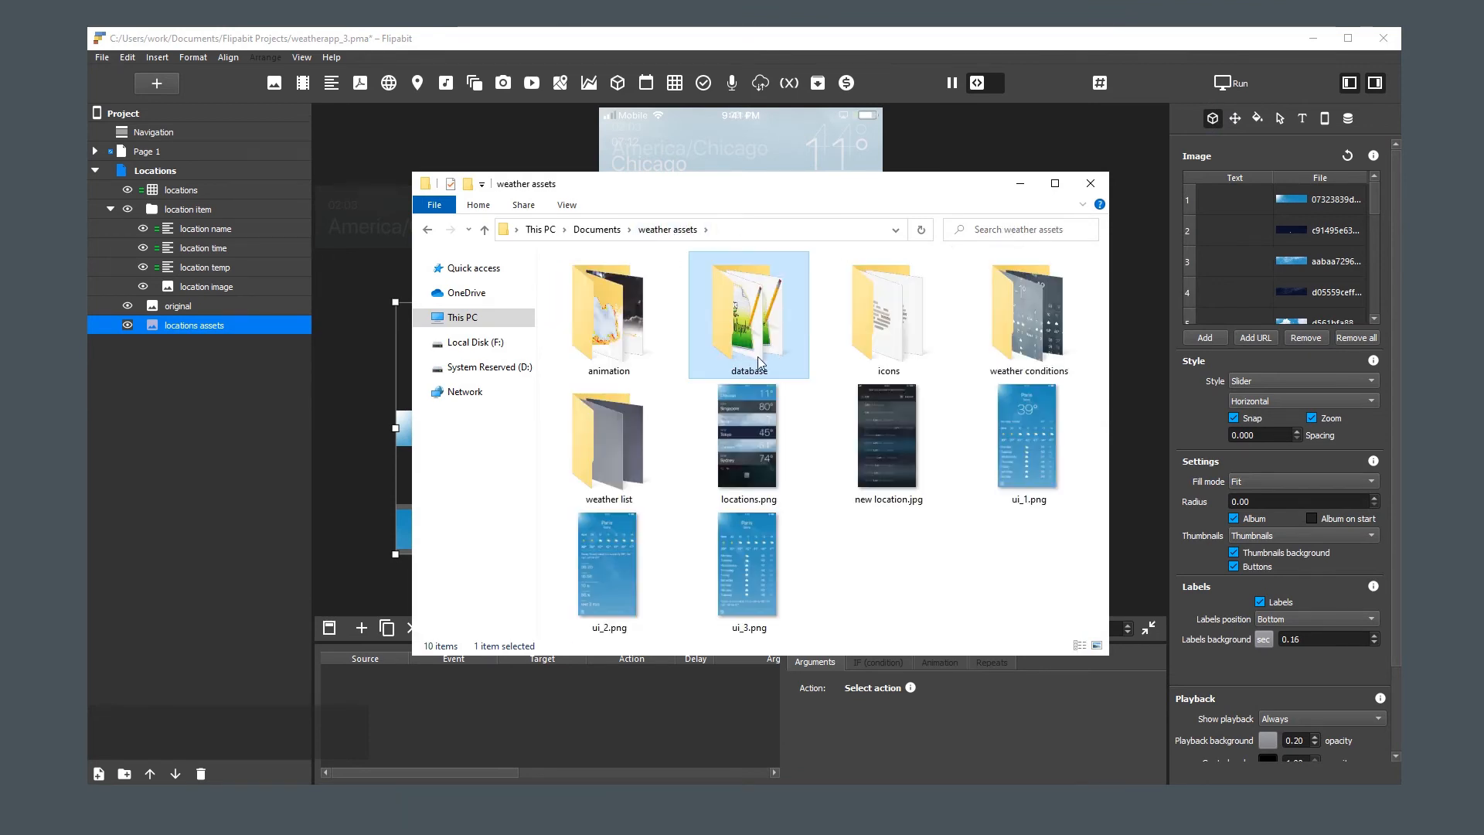
double_click(601, 460)
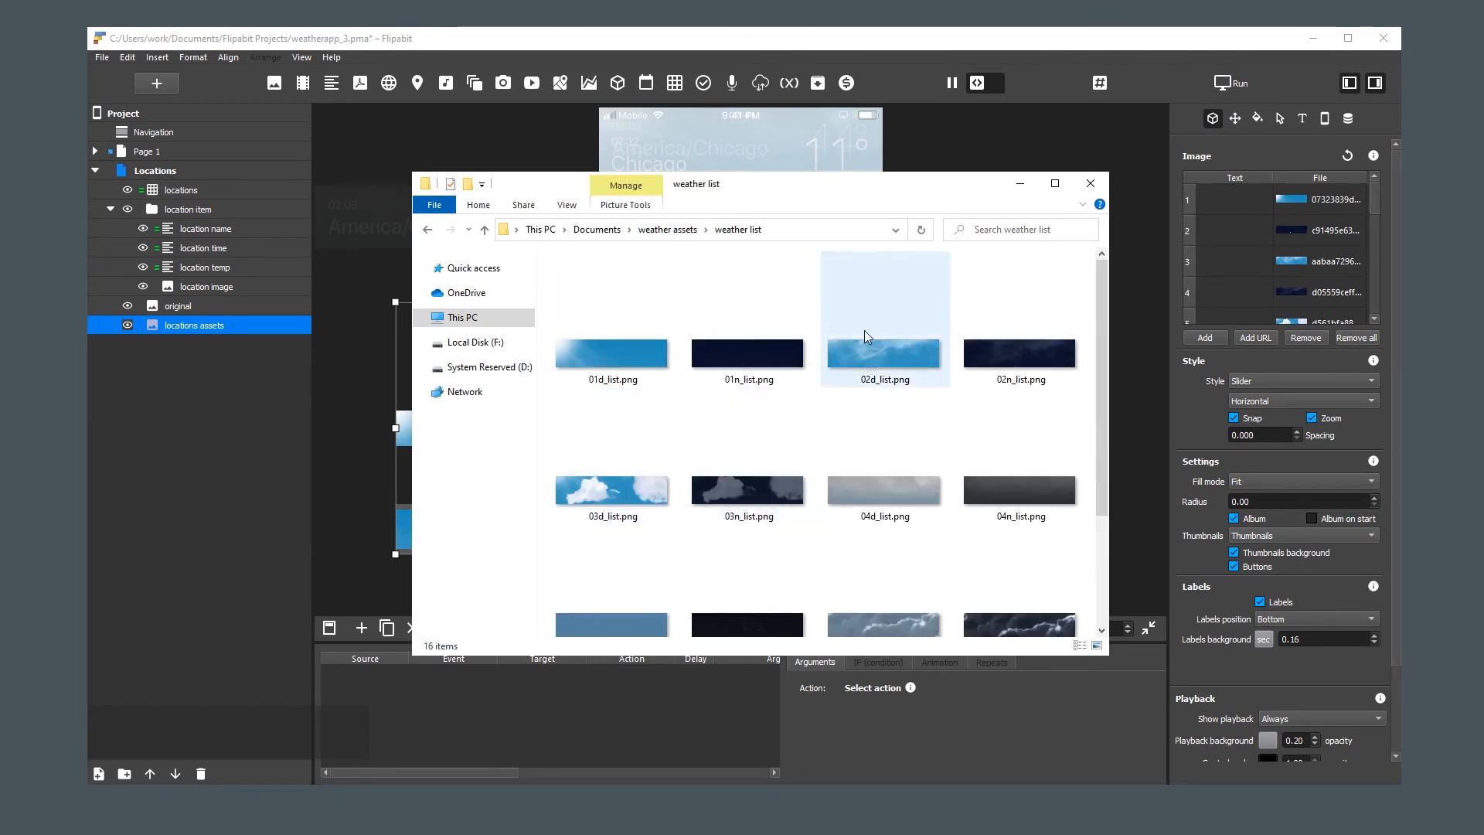
Rename the first two image files of locations assets as 01d_list and 01n_list
right_click(1324, 196)
left_click(1341, 235)
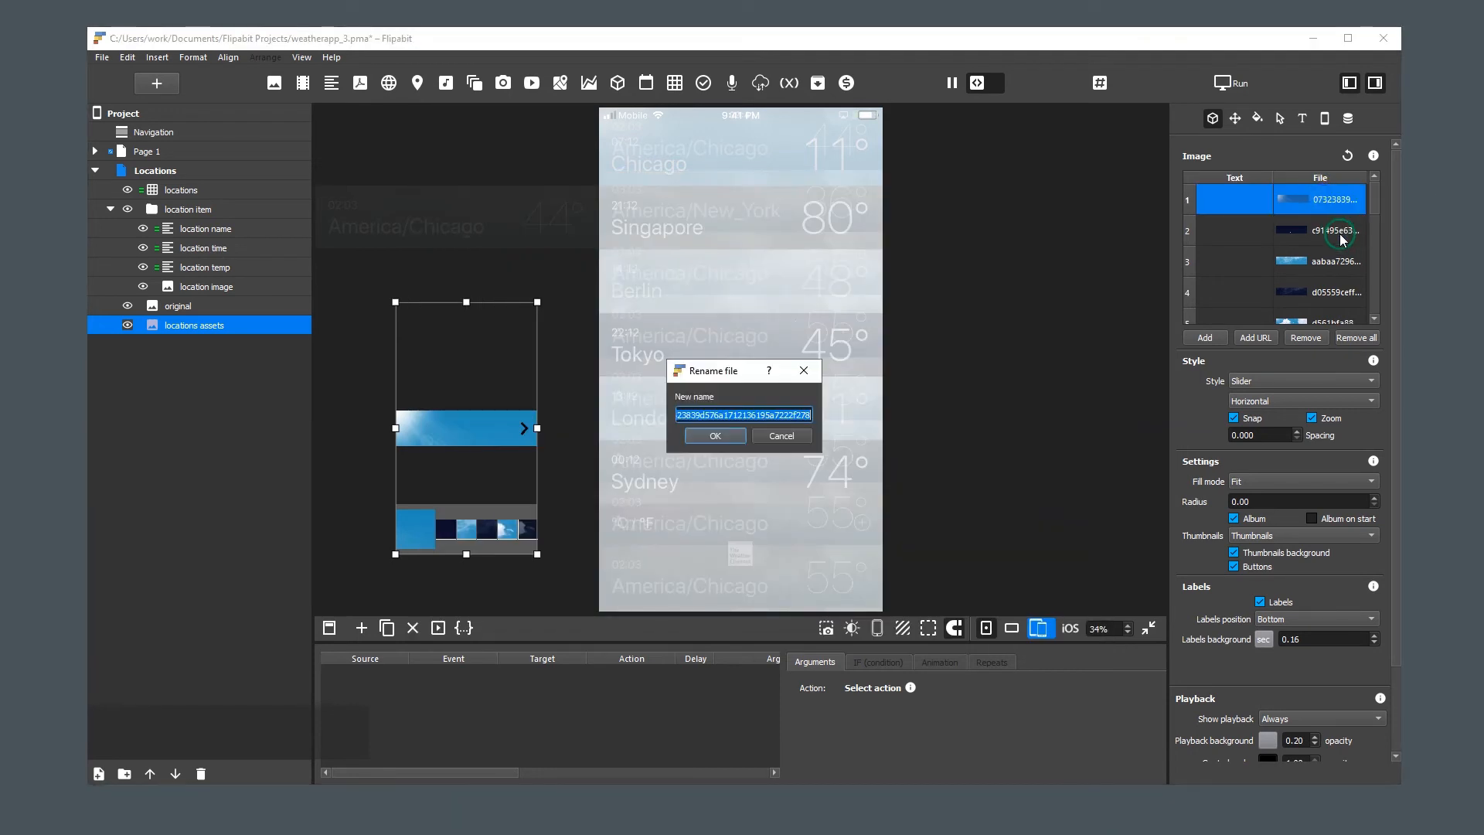
type("01d_list")
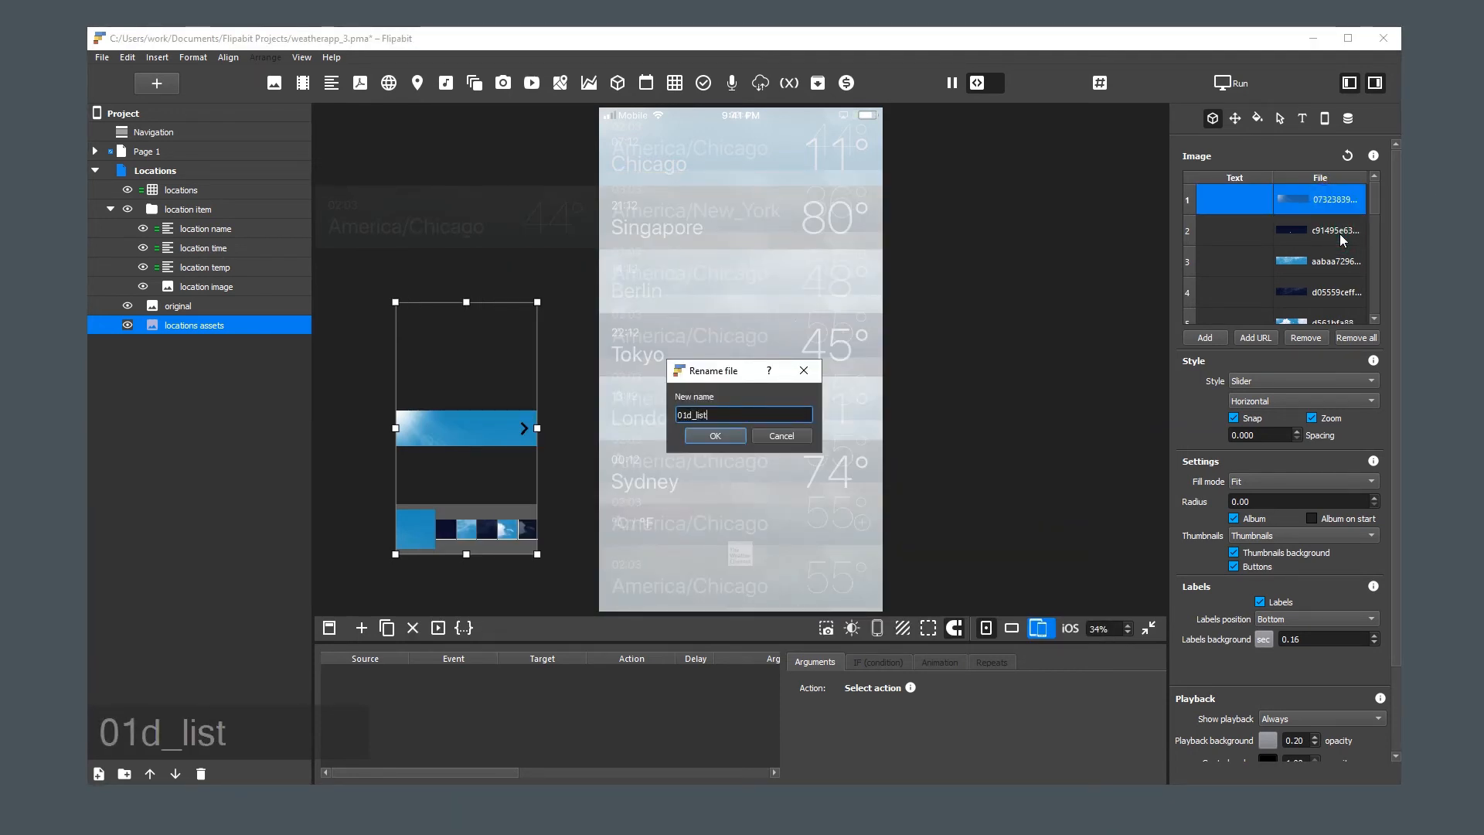
key("Return")
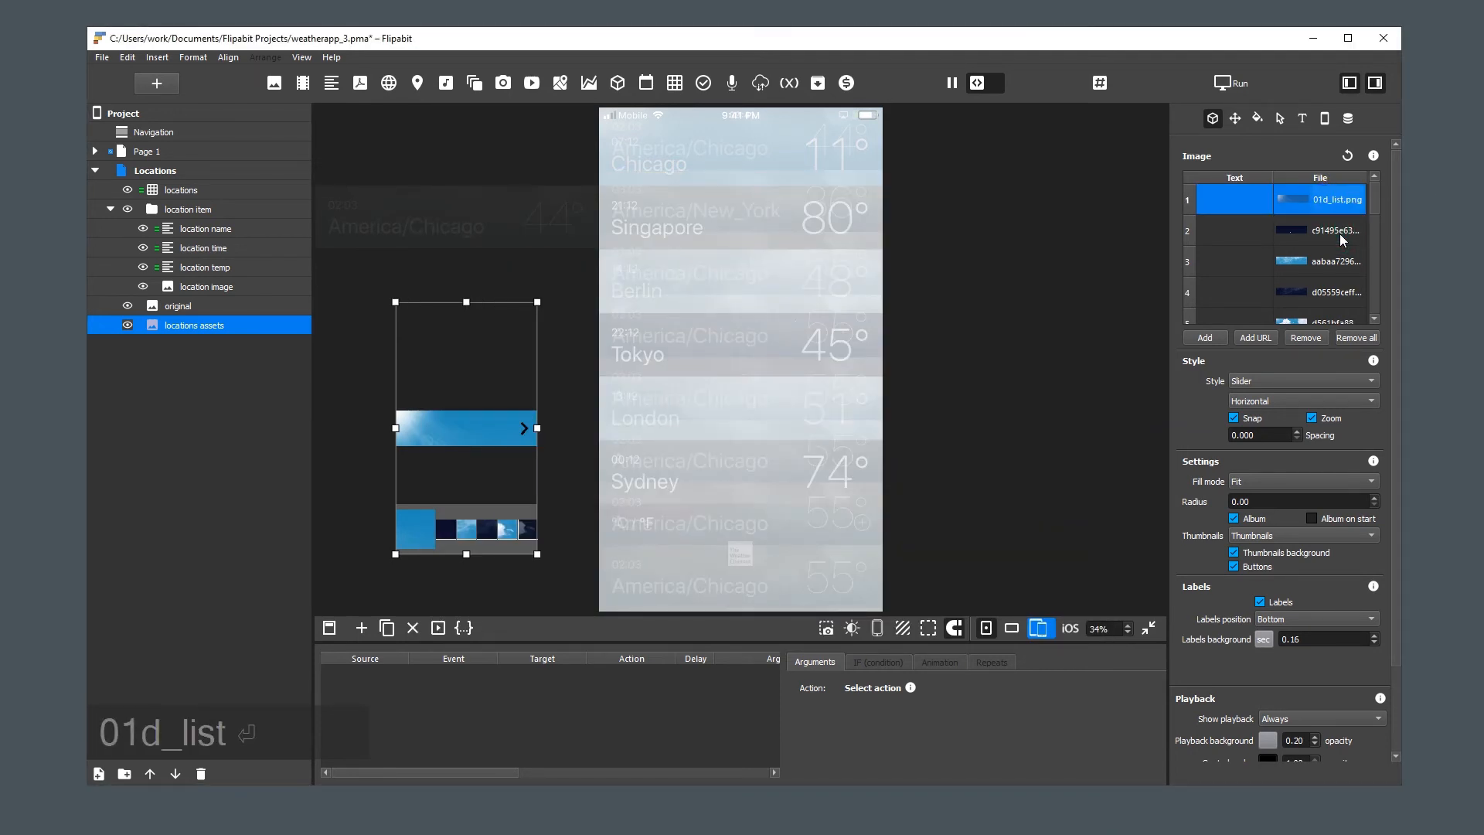
left_click(1329, 231)
right_click(1333, 232)
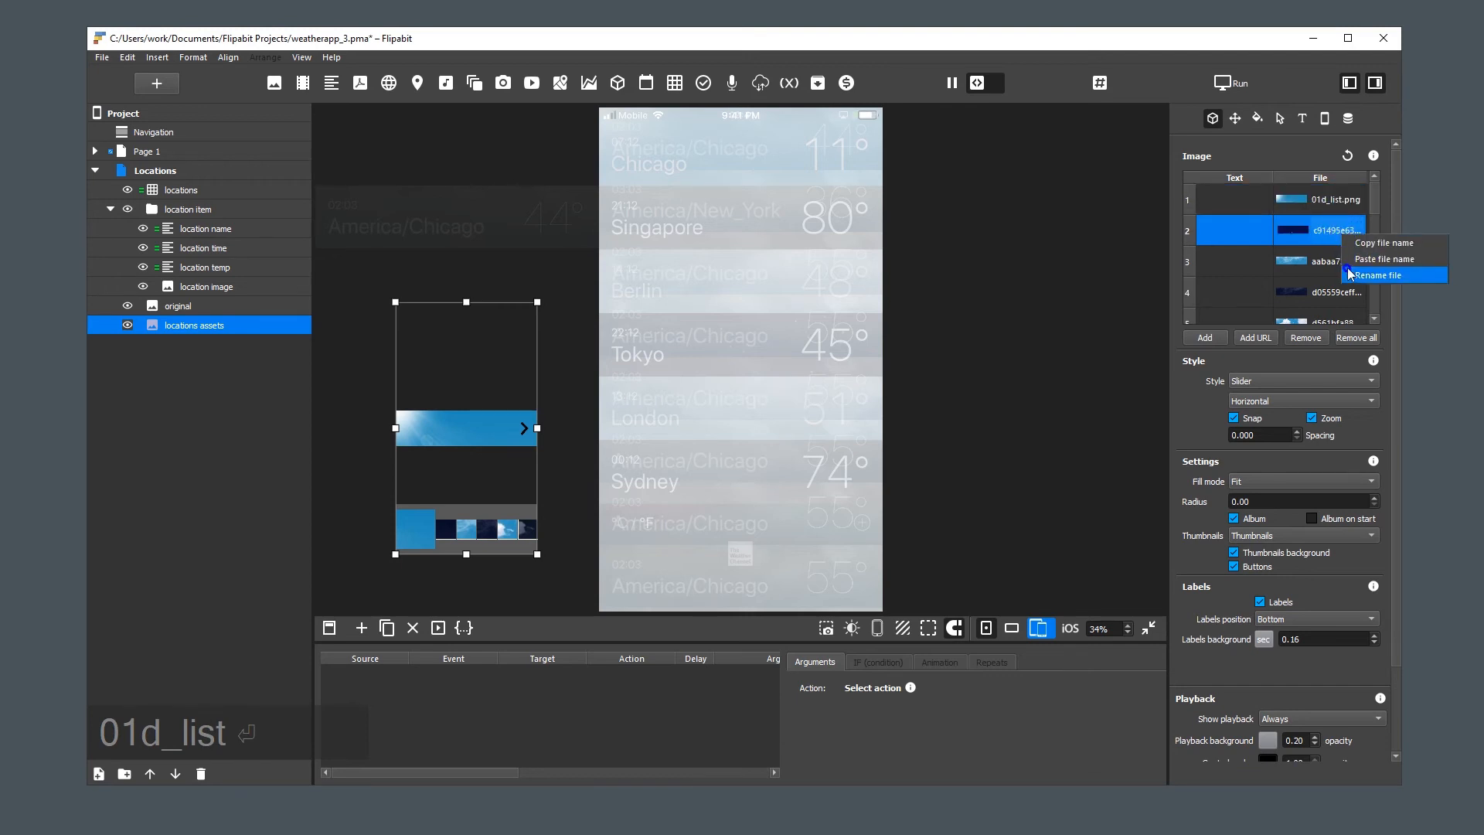
left_click(1351, 272)
type("01n")
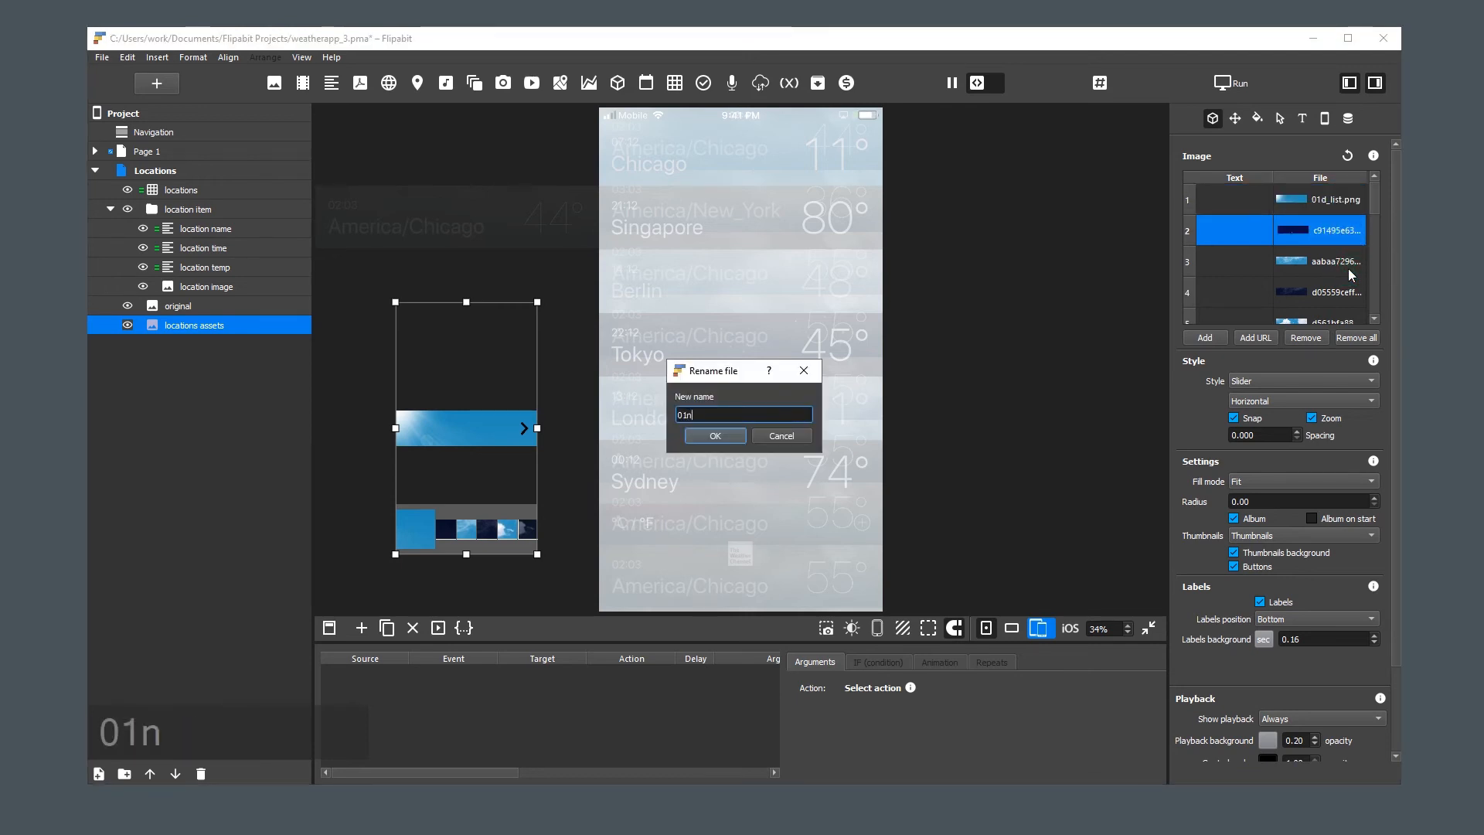
type("_list")
key("Return")
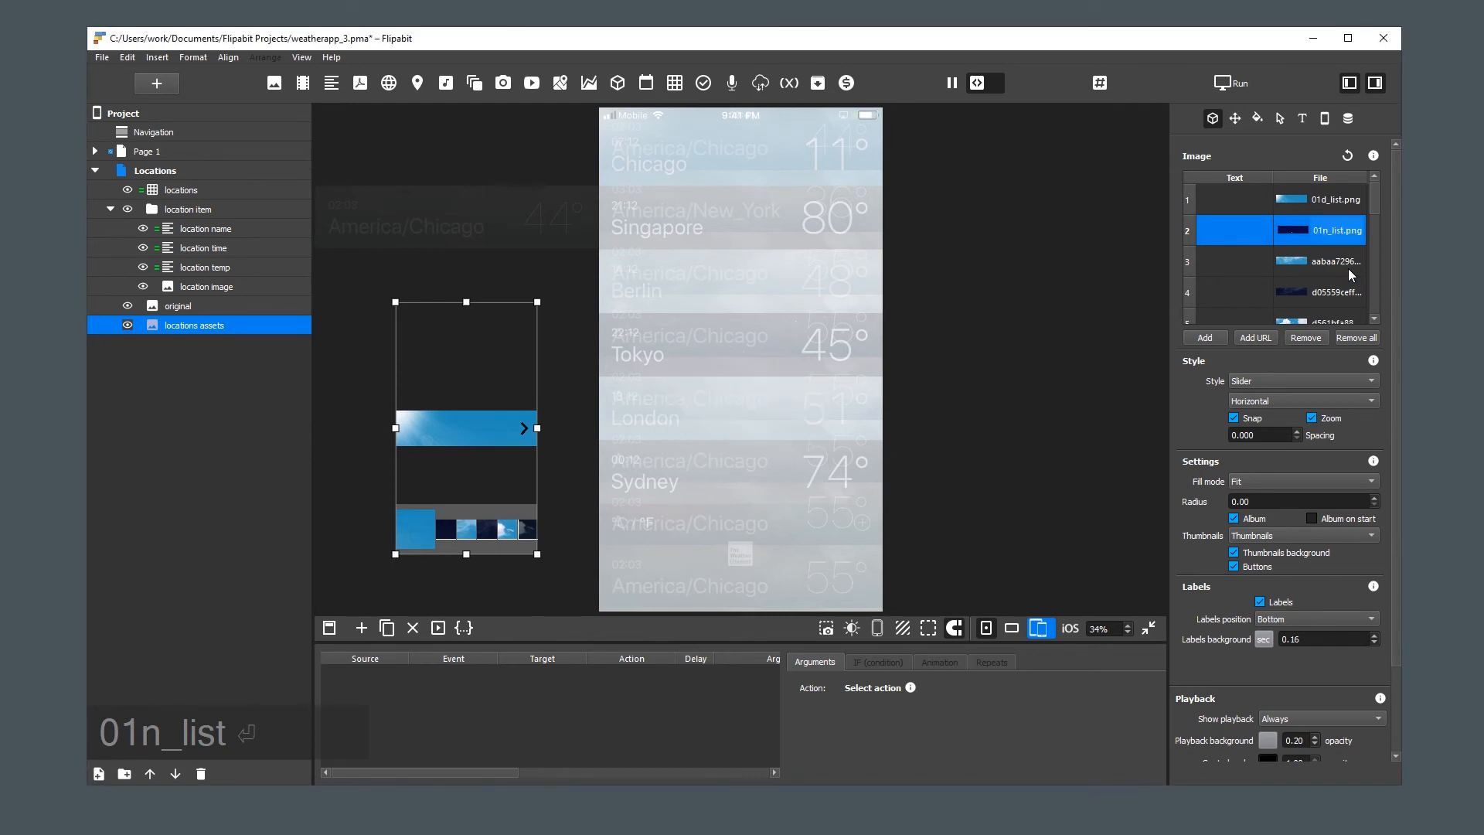
Rename the third and fourth image files of locations assets as 02d_list and 02n_list
right_click(1348, 268)
left_click(1341, 304)
type("02d_list")
key("Return")
right_click(1341, 291)
left_click(1360, 325)
type("0")
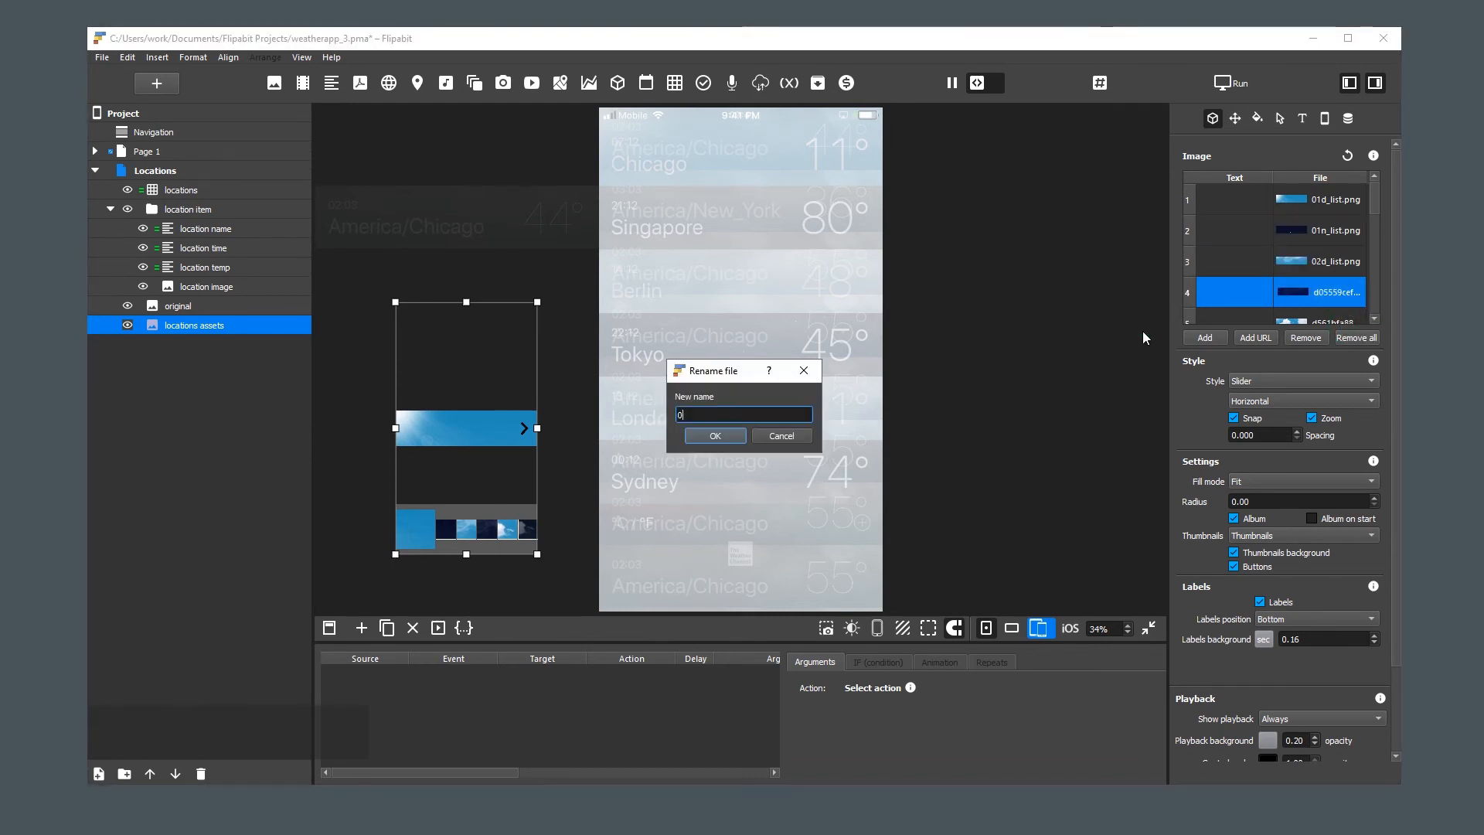
type("2n_list")
key("Return")
Rename the fifth and sixth image files of locations assets as 03d_list and 03n_list
right_click(1283, 236)
left_click(1281, 275)
type("03d_list")
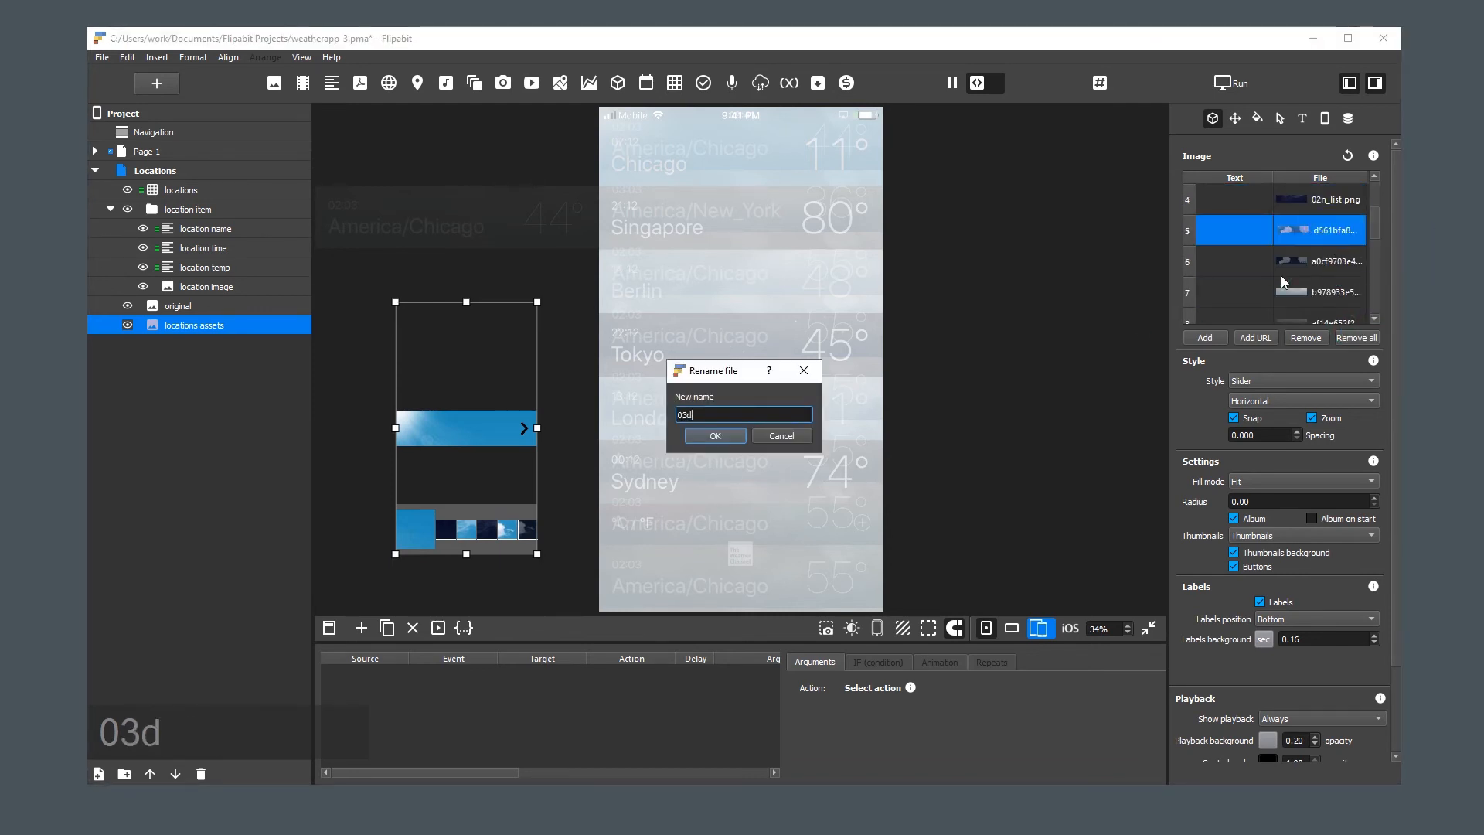
key("Return")
right_click(1282, 275)
left_click(1314, 315)
type("03n_list")
key("Return")
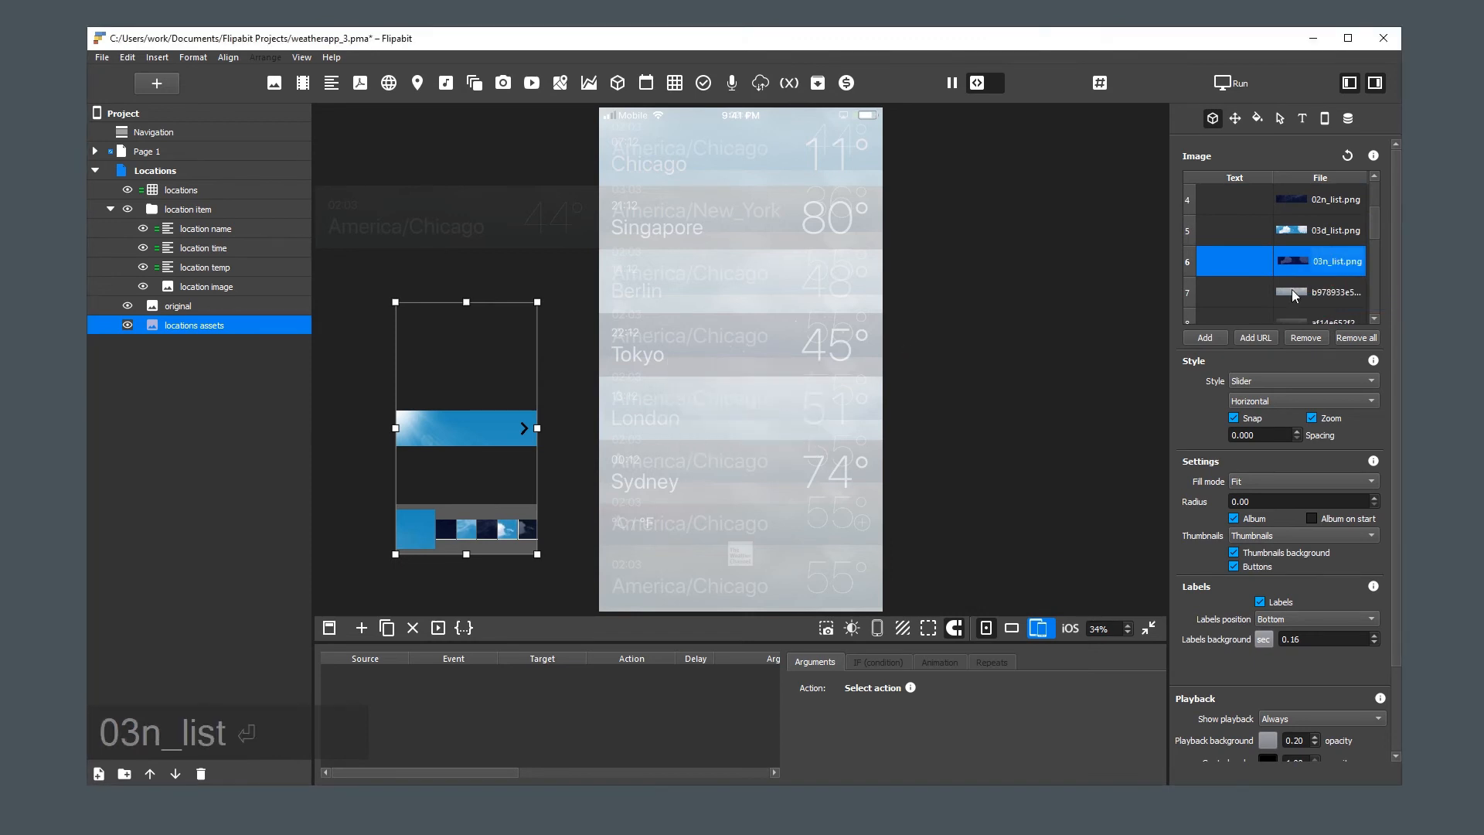
Copy the name 04d_list from the weather list folder and rename the seventh image file with it
left_click(1326, 297)
left_click(878, 488)
key("F2")
key("ctrl+c")
right_click(1326, 295)
left_click(1364, 334)
key("ctrl+v")
key("Return")
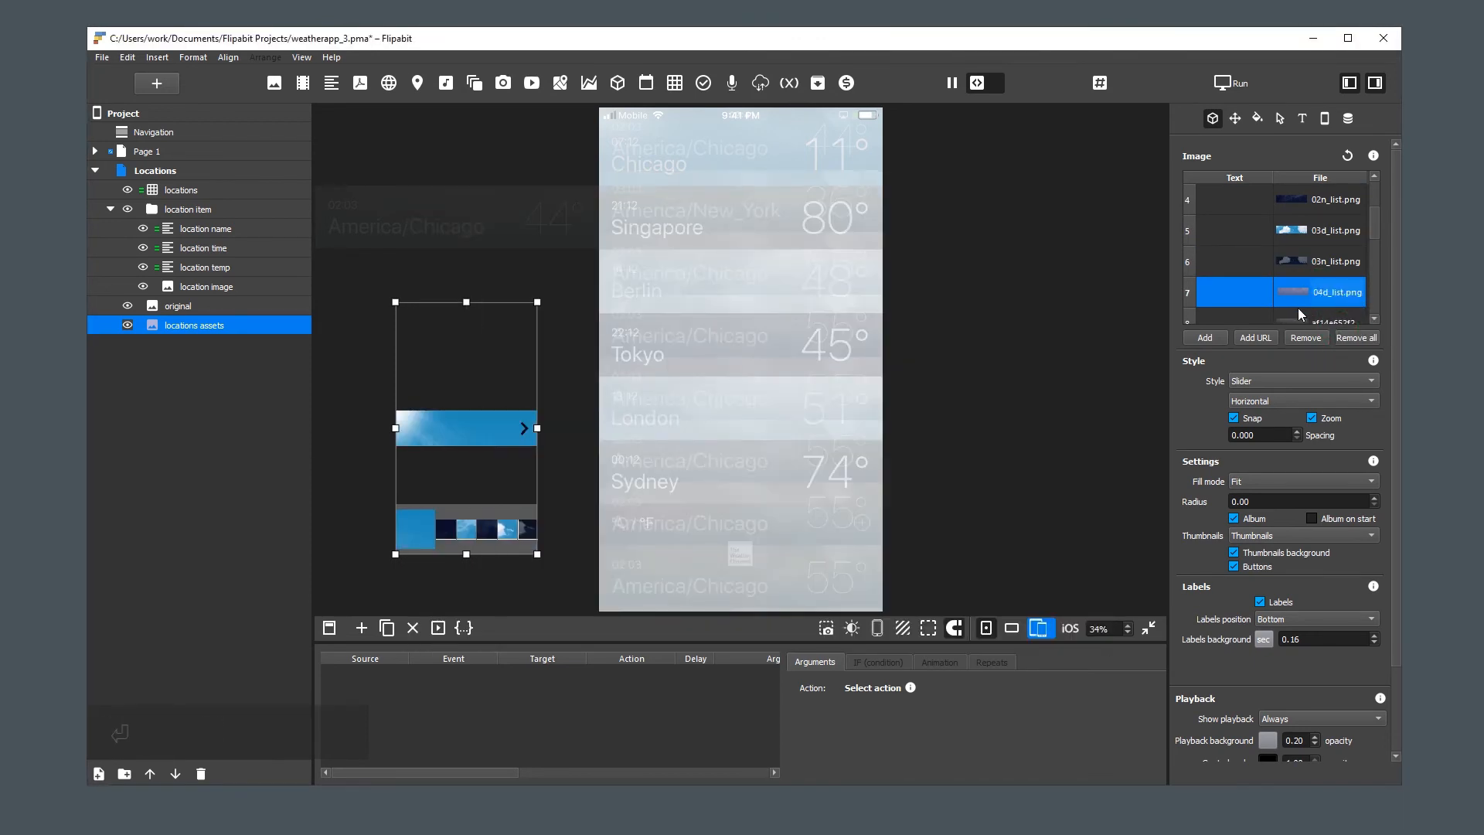
Rename the eighth image file as 04n_list, reusing the copied name with d replaced by n
scroll(1330, 267, "down", 1)
right_click(1326, 234)
left_click(1357, 273)
key("ctrl+v")
key("Left")
key("Left")
key("Left")
key("Left")
key("Left")
key("Left")
key("Delete")
type("n")
key("Return")
Copy the name 09d_list from the weather list folder and rename the ninth image file with it
key("alt+Tab")
left_click(626, 456)
key("F2")
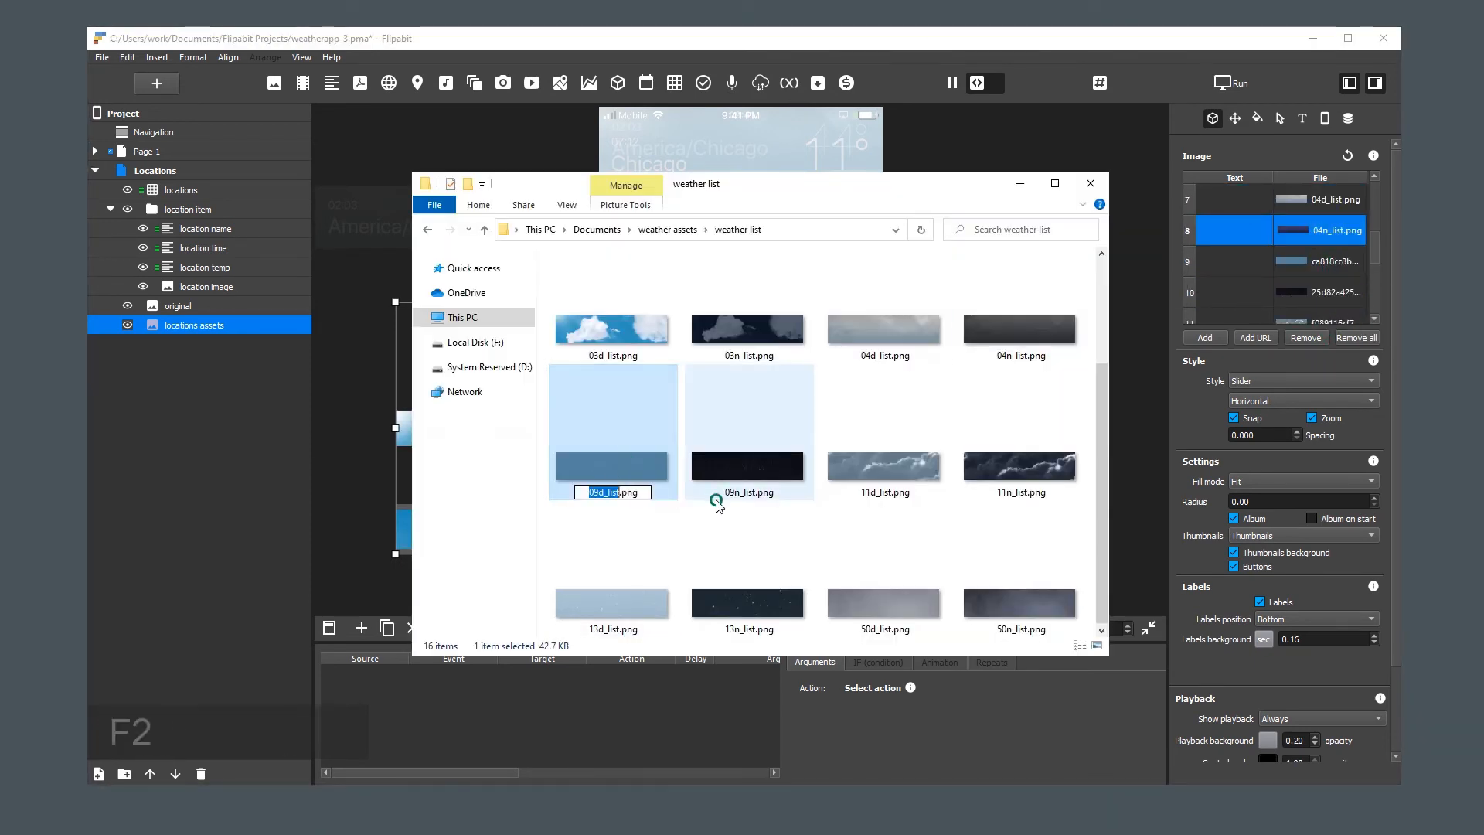
key("ctrl+c")
right_click(1327, 264)
left_click(1360, 303)
key("ctrl+v")
key("Return")
Rename the tenth image file as 09n_list, reusing the copied name with d replaced by n
right_click(1329, 295)
left_click(1364, 334)
key("ctrl+v")
left_click_drag(692, 414, 686, 413)
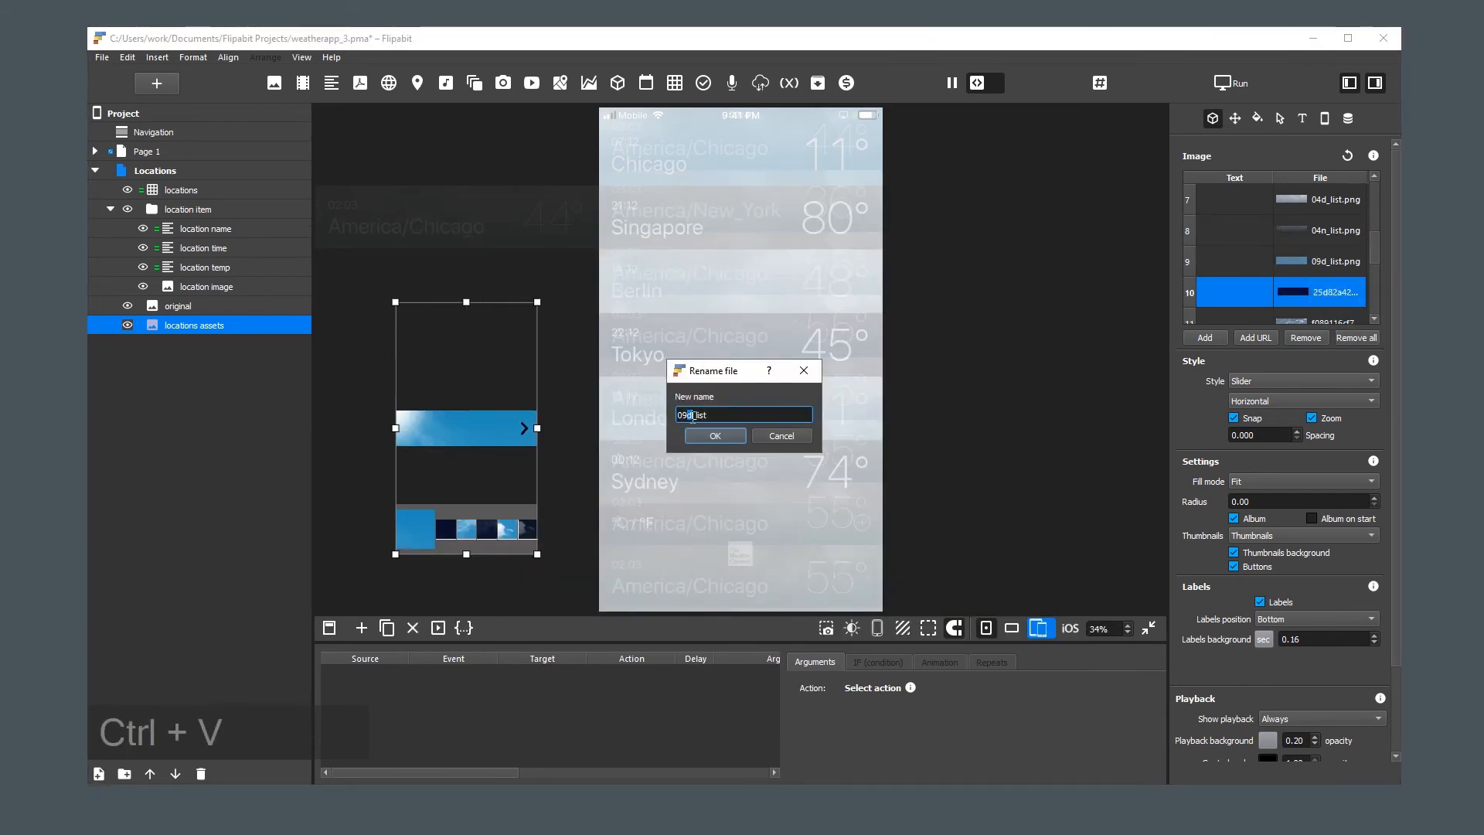
type("n")
left_click(717, 435)
Copy the name 11d_list from the weather list folder and rename the eleventh image file with it
key("alt+Tab")
left_click(888, 432)
key("F2")
key("ctrl+c")
key("alt+Tab")
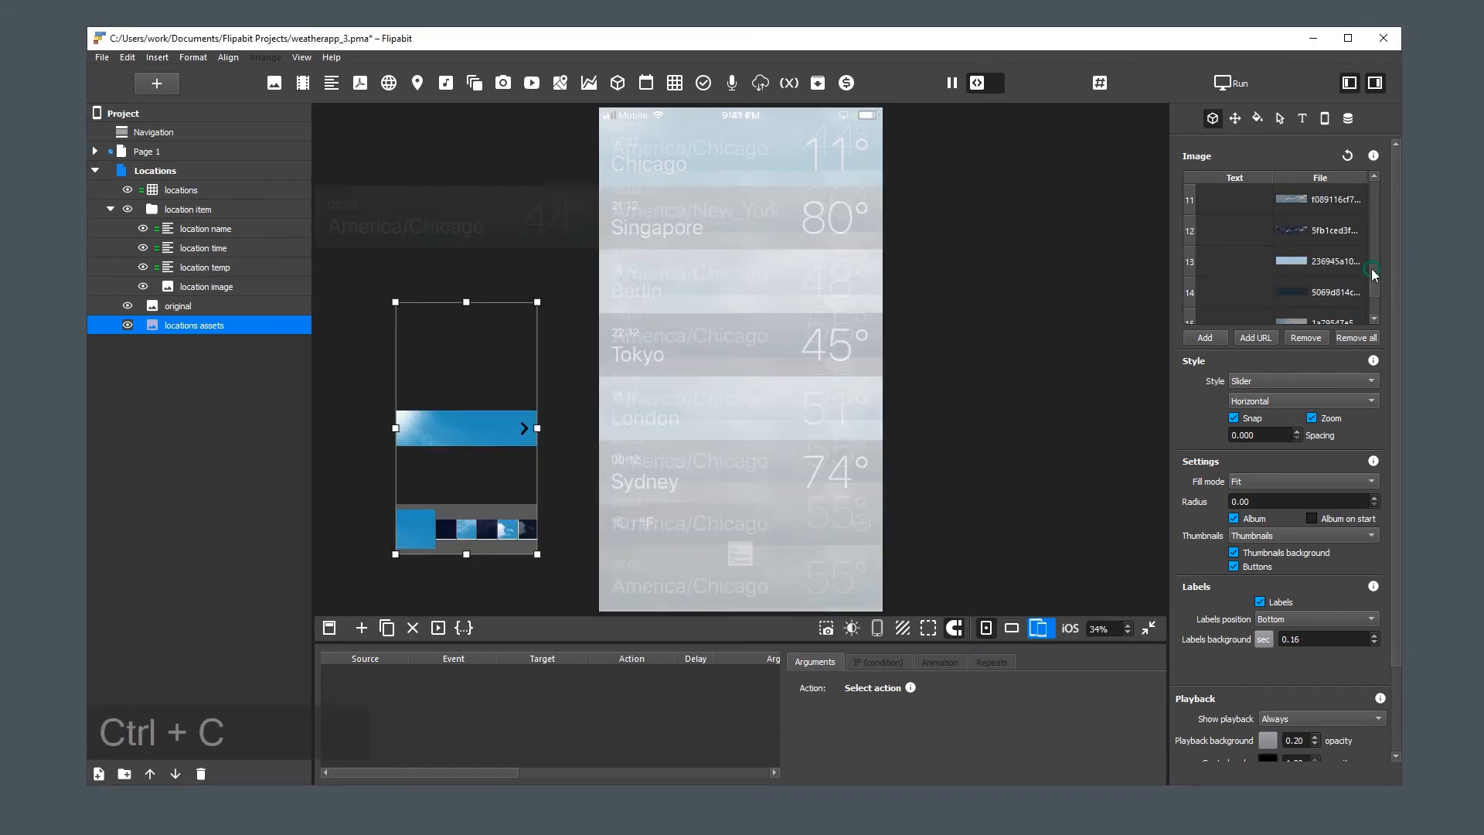
scroll(1330, 247, "down", 1)
right_click(1331, 229)
left_click(1368, 272)
key("ctrl+v")
key("ctrl+v")
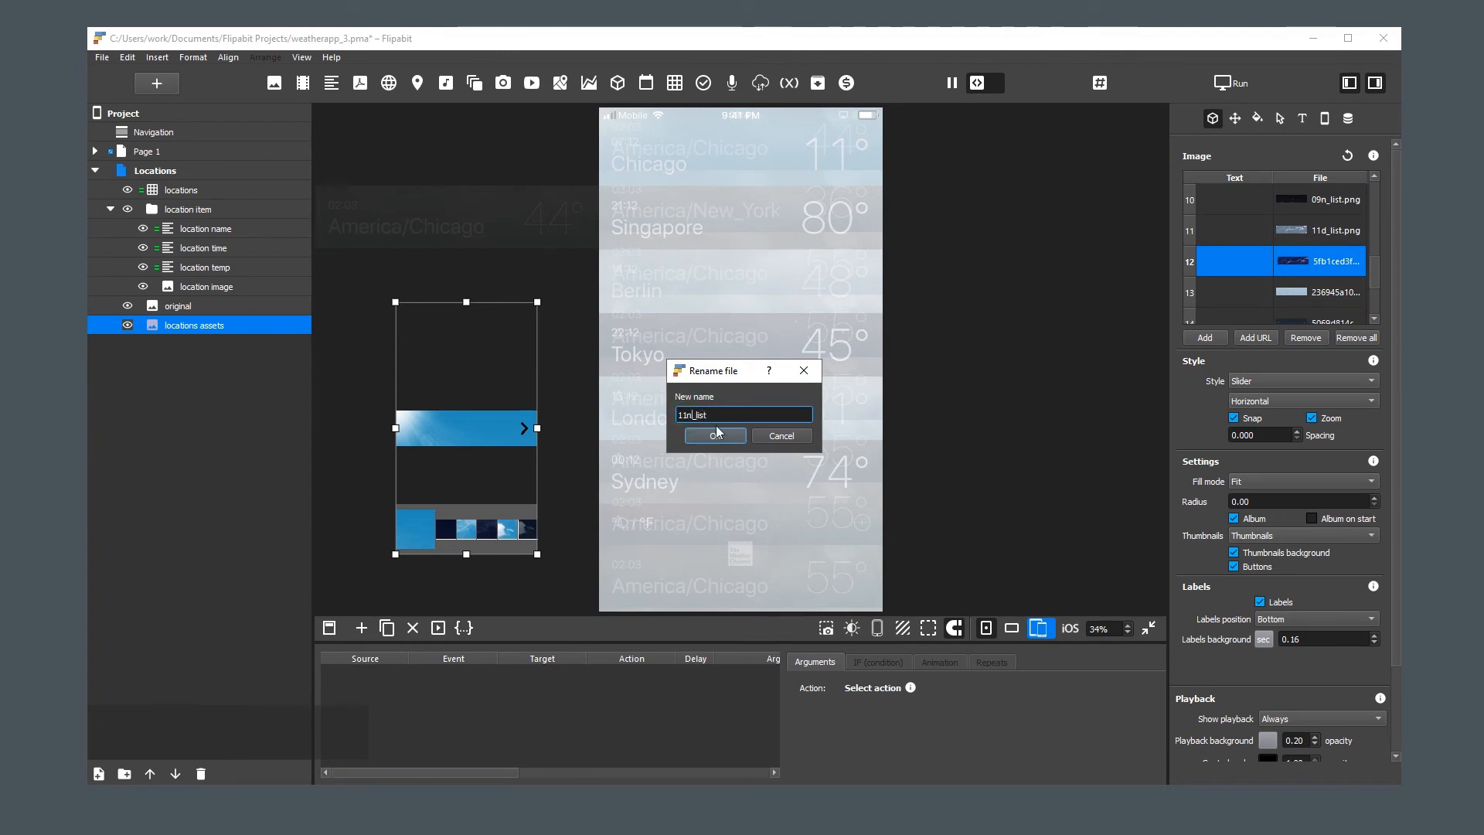
Rename the twelfth image file as 11n_list, reusing the copied name with d replaced by n
left_click(691, 415)
key("BackSpace")
type("n")
left_click(715, 436)
Copy the name 13d_list from the weather list folder and rename the thirteenth image file with it
key("alt+Tab")
left_click(618, 594)
key("F2")
key("ctrl+c")
key("alt+Tab")
right_click(1321, 292)
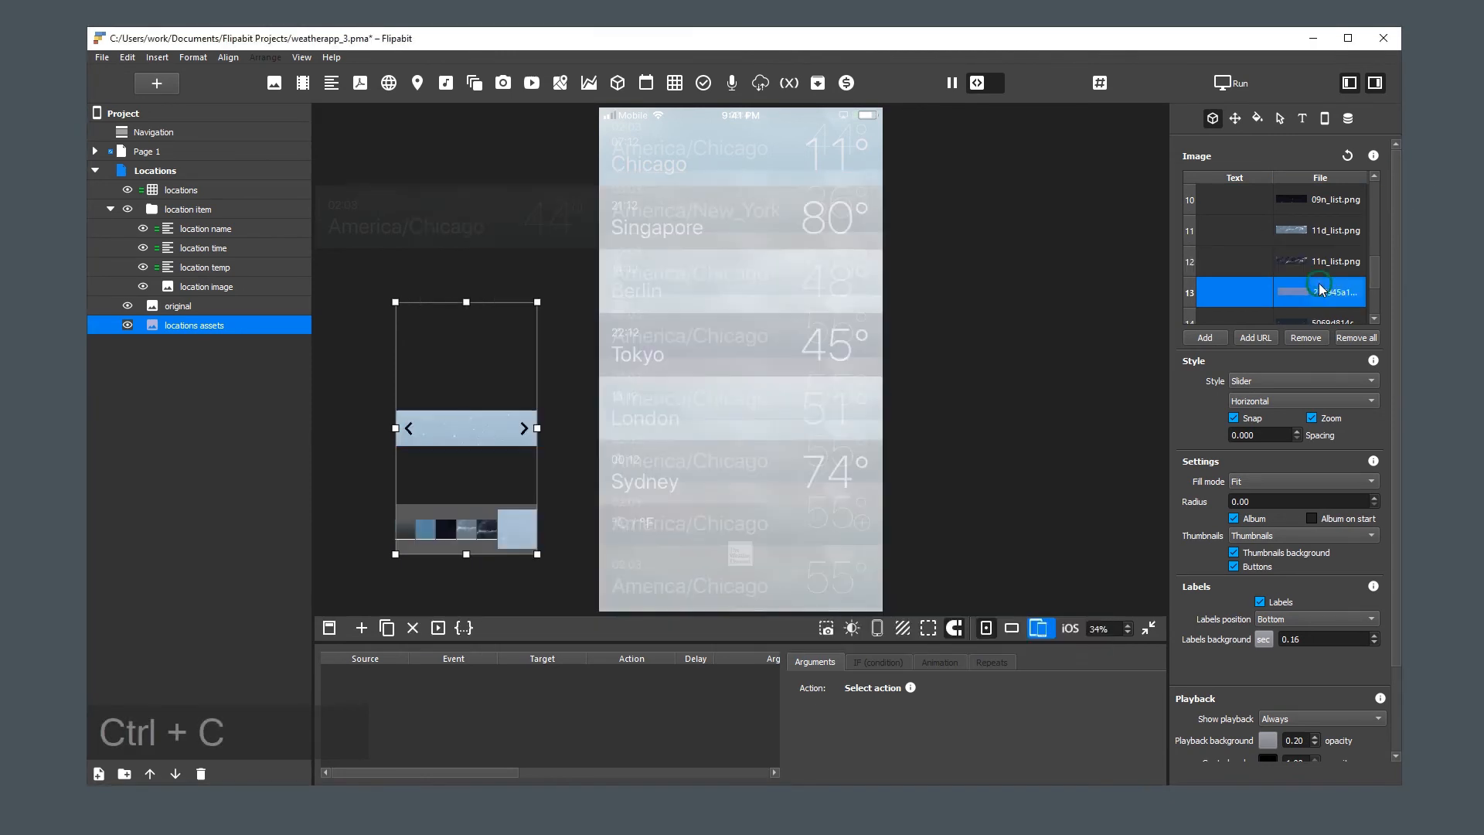
key("ctrl+v")
left_click(717, 438)
Rename the fourteenth image file as 13n_list, reusing the copied name with d replaced by n
scroll(1324, 255, "down", 2)
right_click(1322, 250)
key("ctrl+v")
left_click(692, 416)
key("BackSpace")
type("n")
left_click(712, 439)
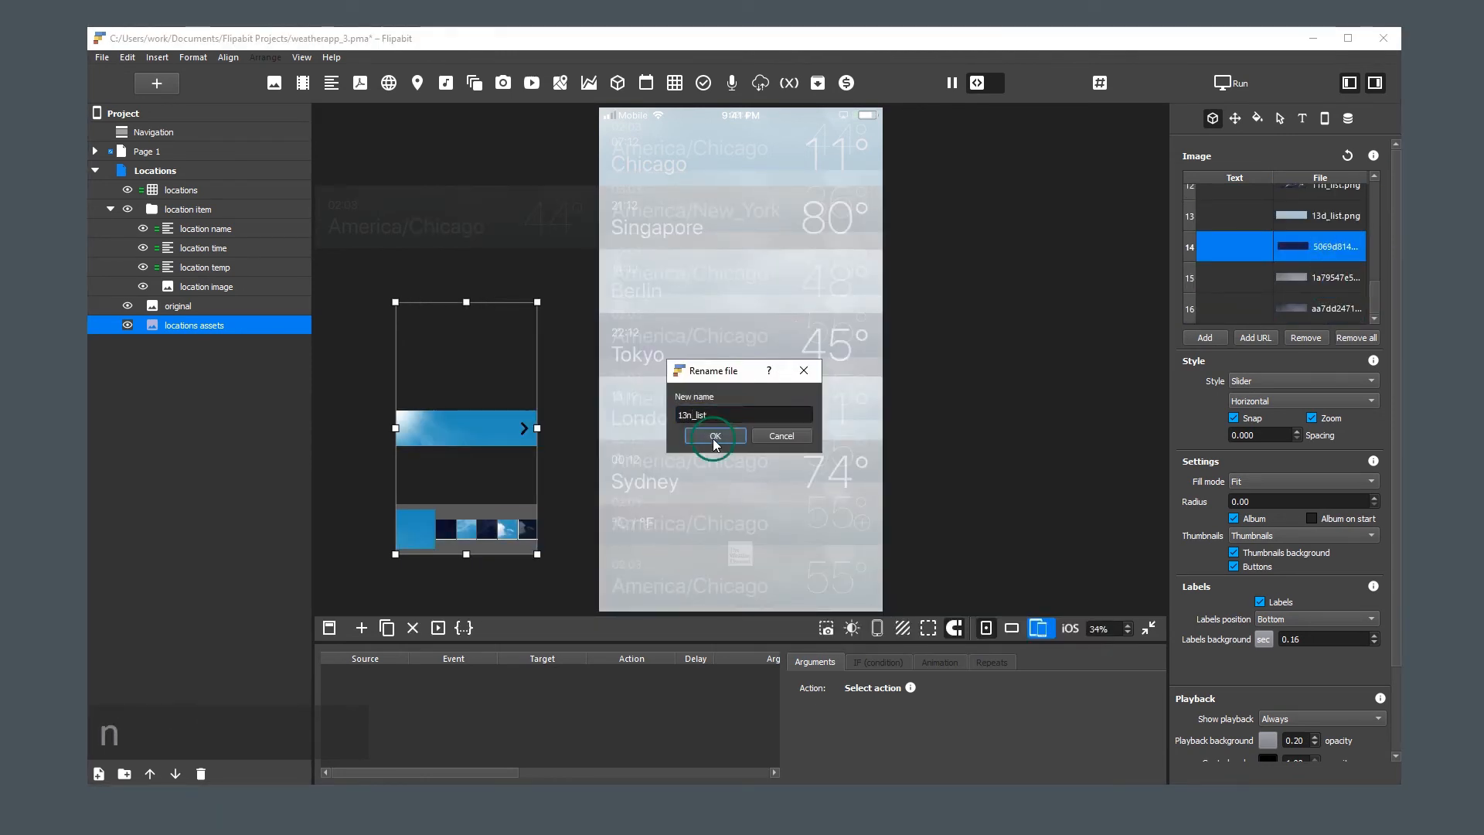
Copy the name 50d_list from the weather list folder and rename the fifteenth image file with it
key("alt+Tab")
left_click(876, 566)
key("F2")
key("ctrl+c")
key("ctrl+v")
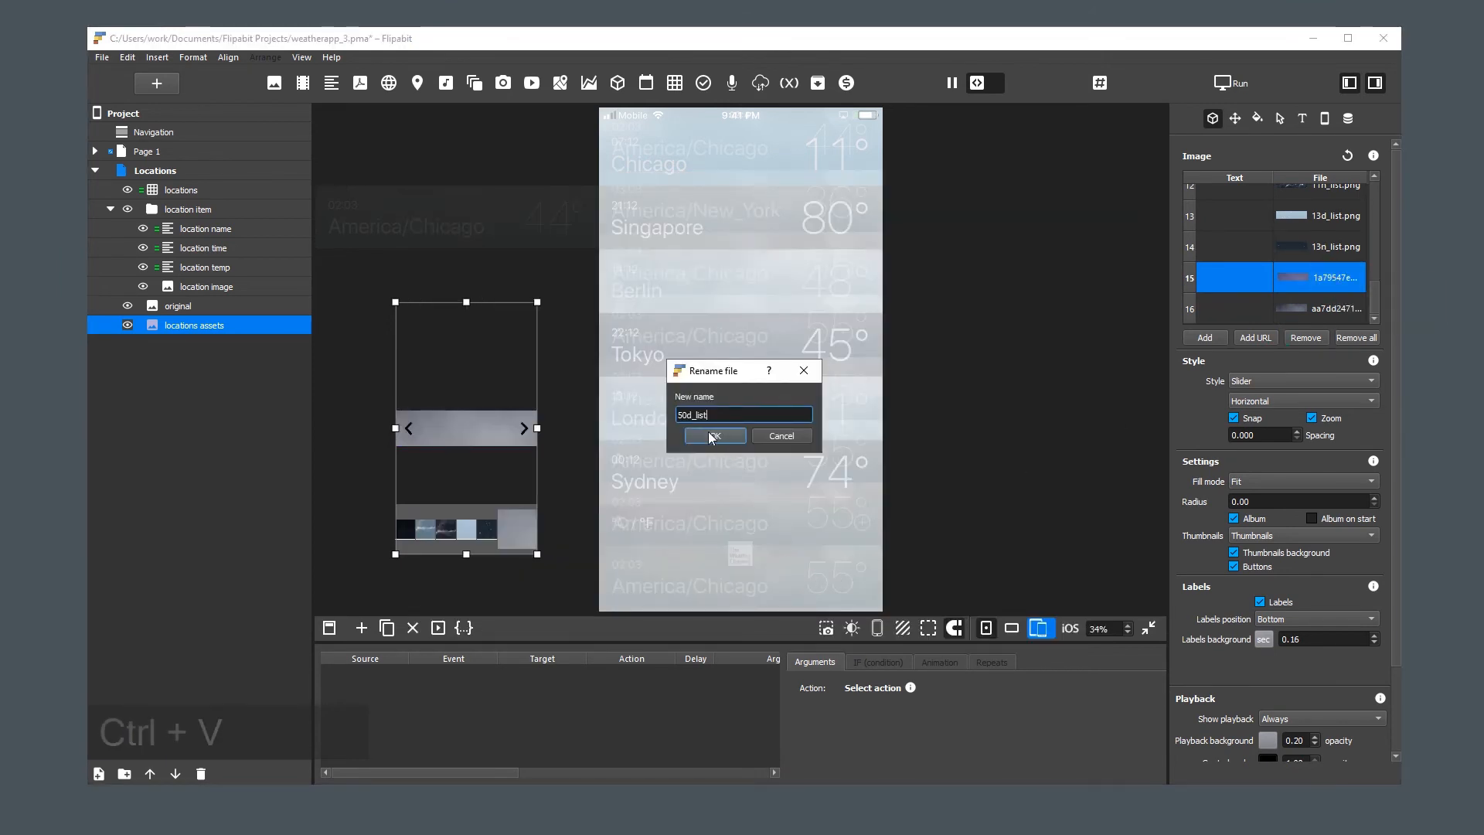
left_click(715, 436)
Rename the sixteenth image file as 50n_list and deselect the locations assets element
right_click(1323, 308)
left_click(1350, 350)
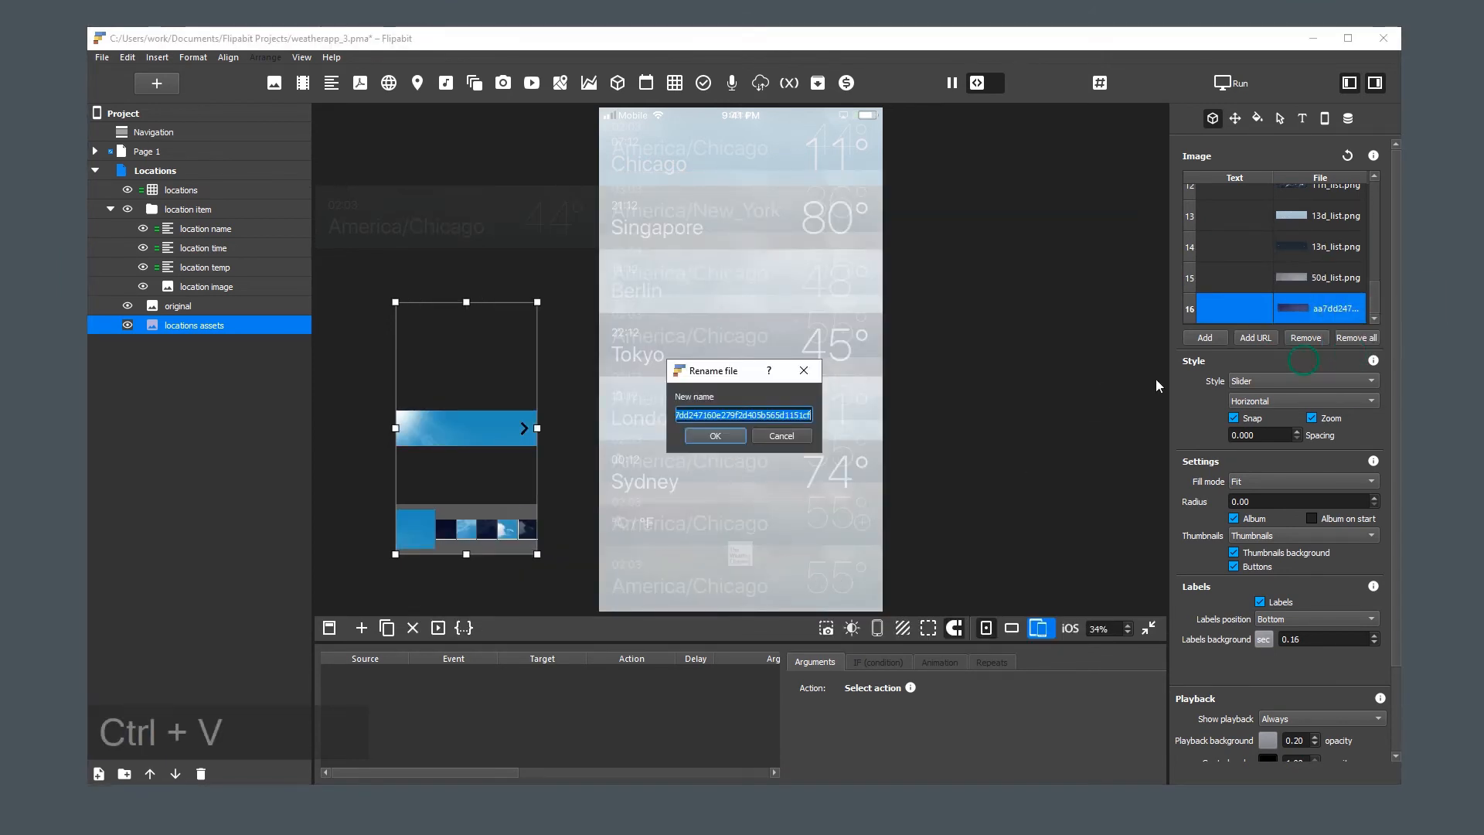
key("ctrl+v")
left_click(691, 415)
key("BackSpace")
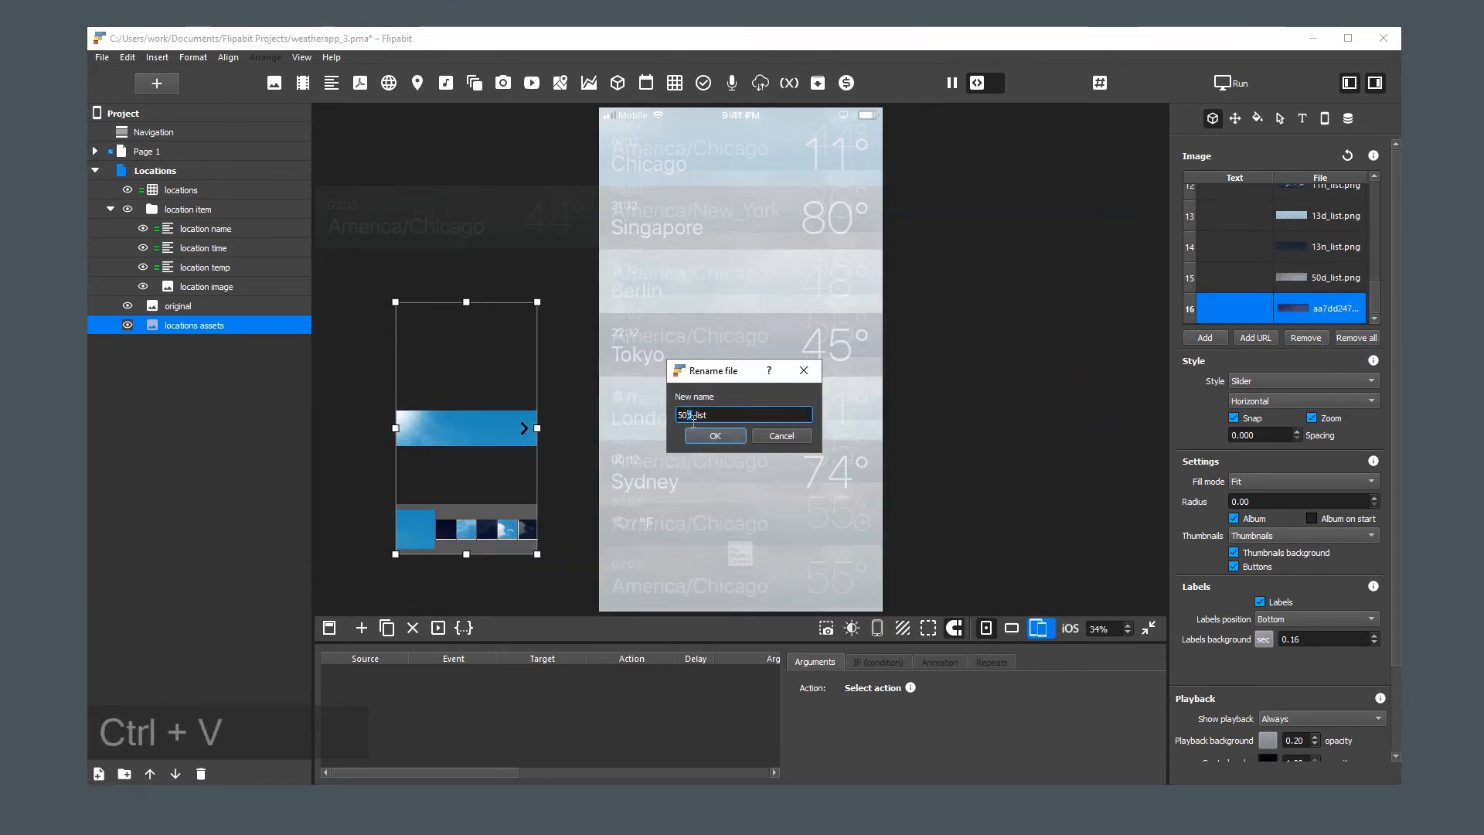
type("n")
left_click(716, 436)
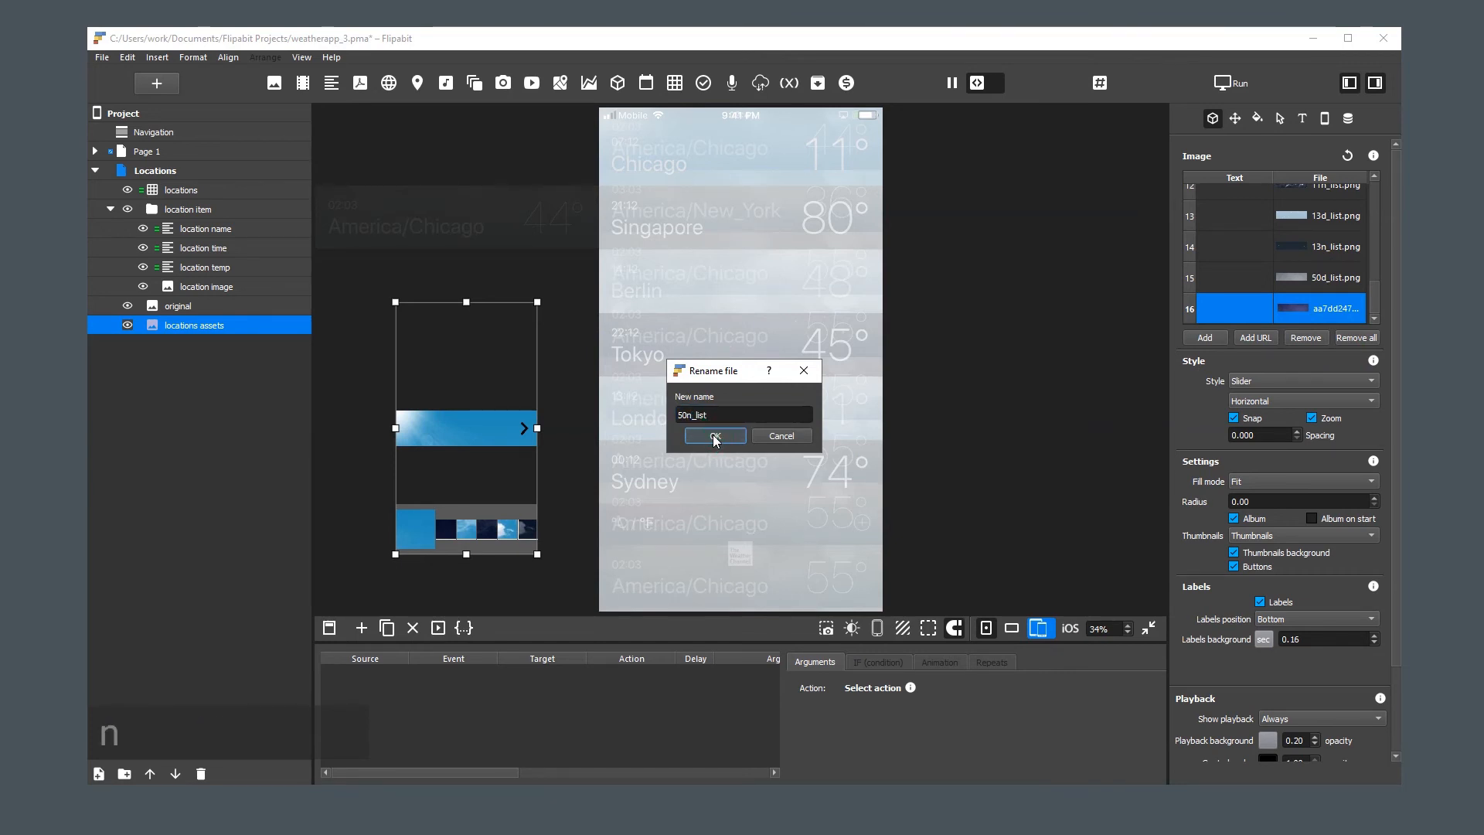
left_click(715, 436)
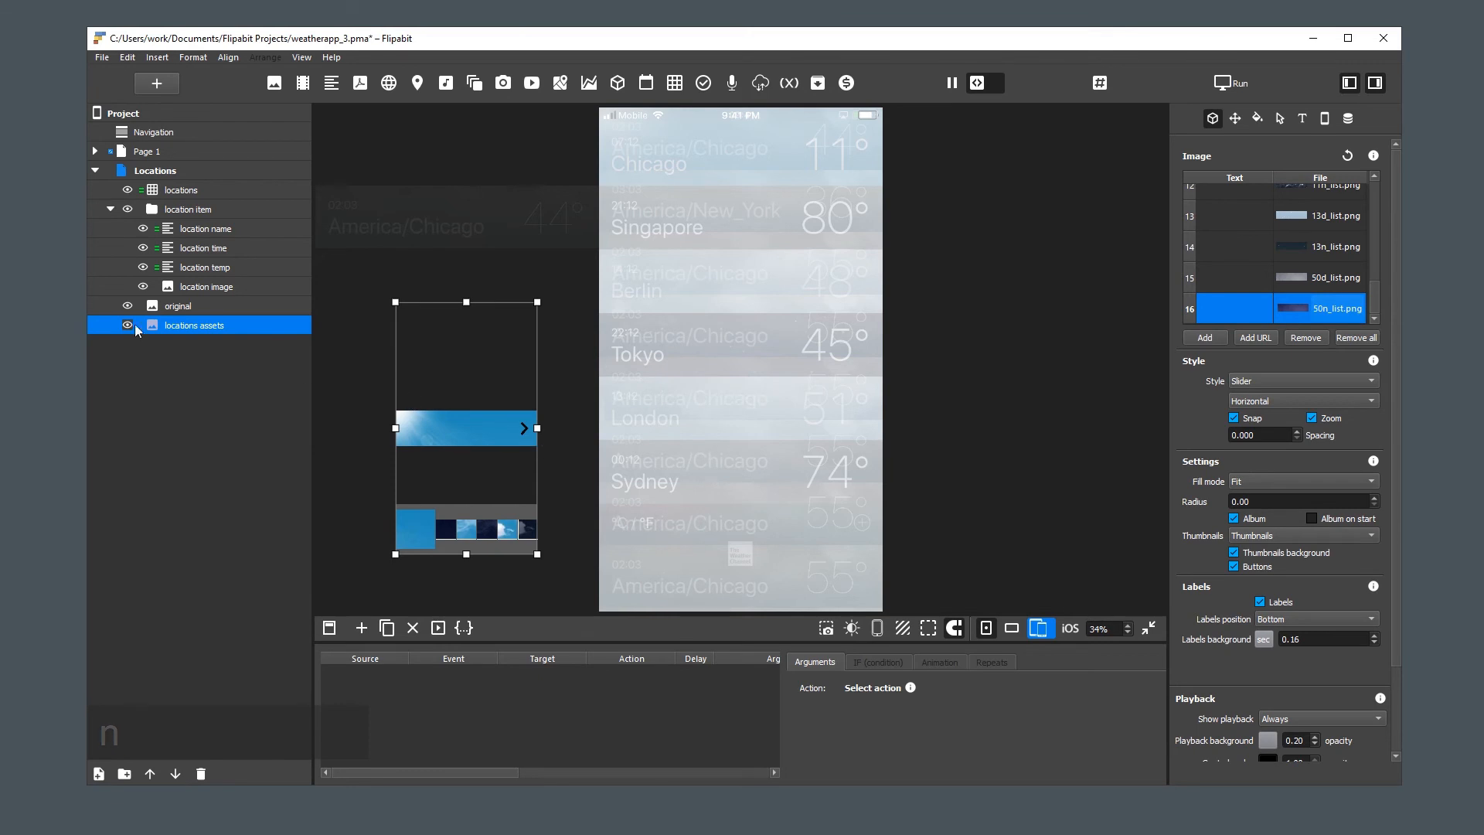
left_click(978, 359)
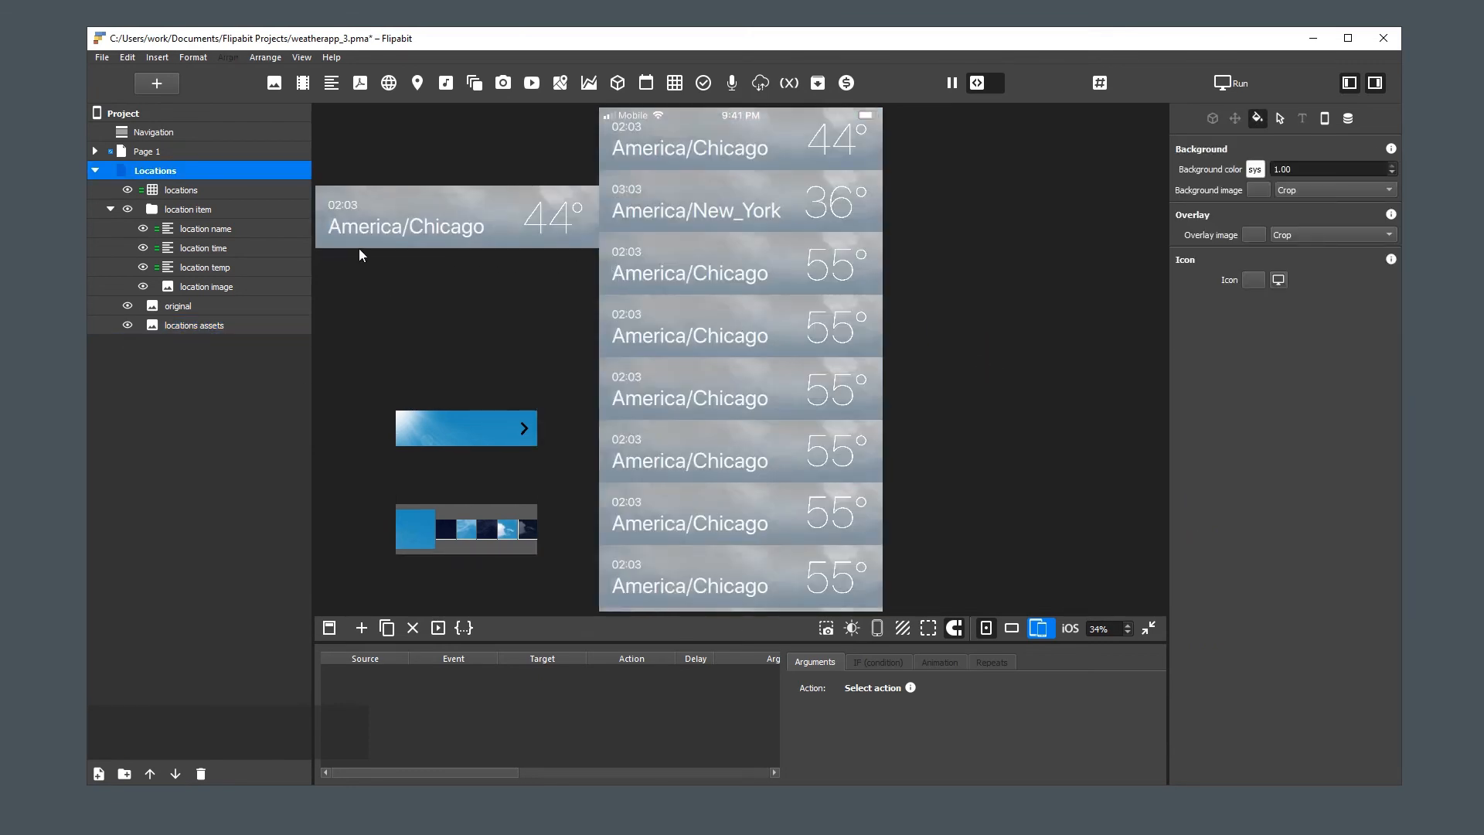
Connect the location image element to the weather database's current/weather/0/icon field
left_click(205, 294)
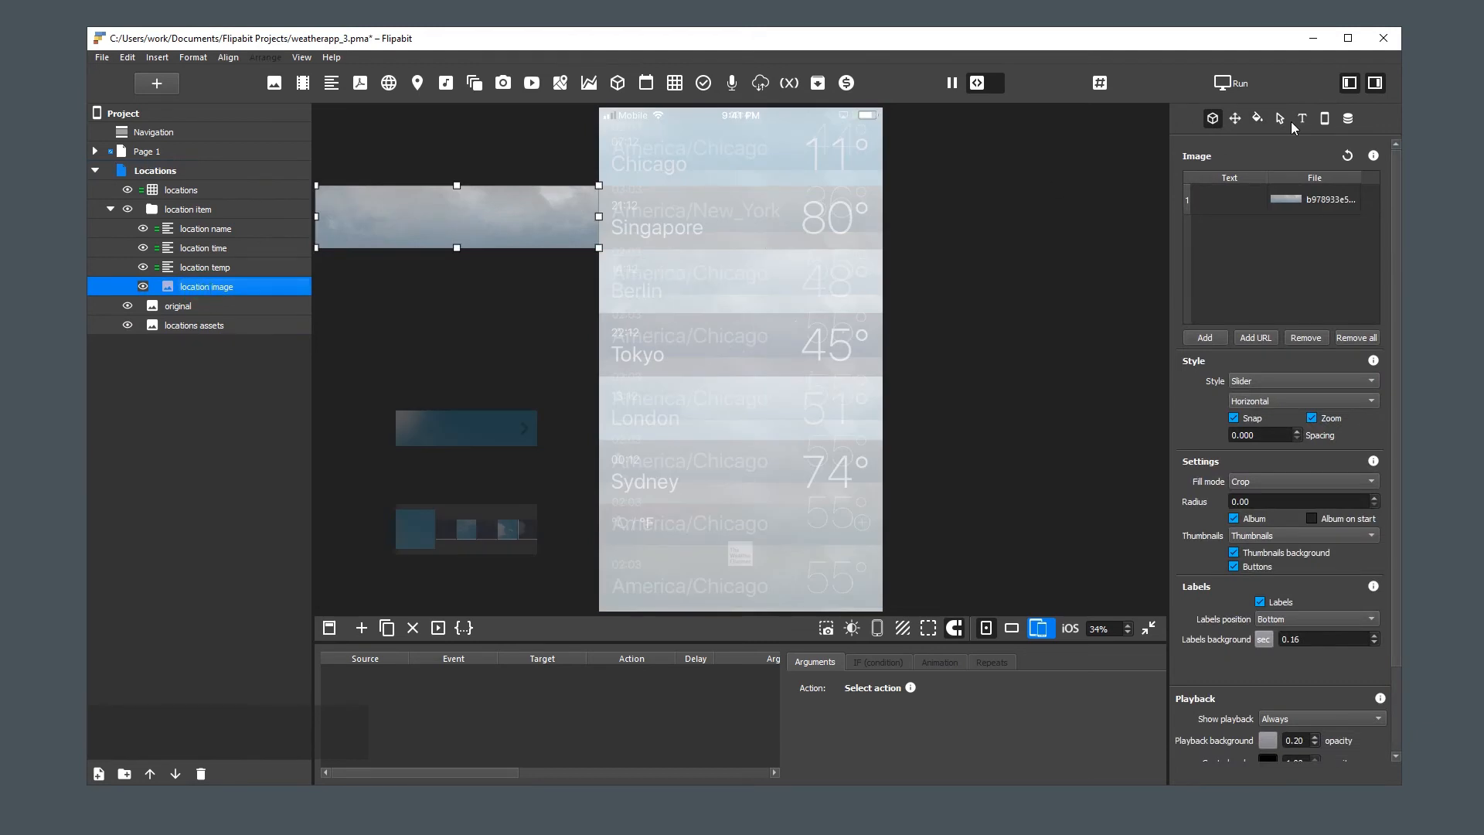
left_click(1348, 118)
left_click(1296, 194)
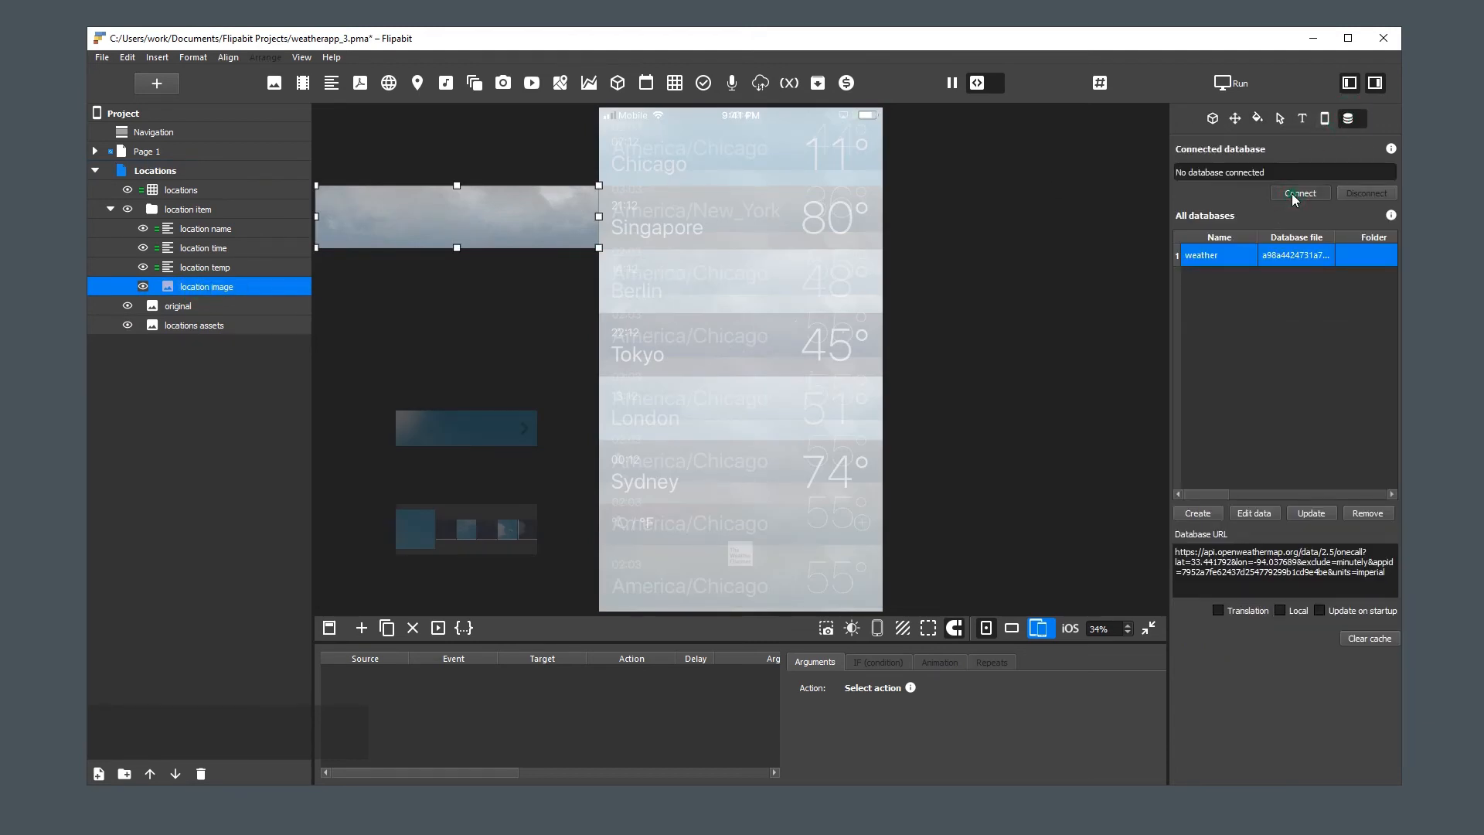
left_click(693, 277)
left_click(694, 287)
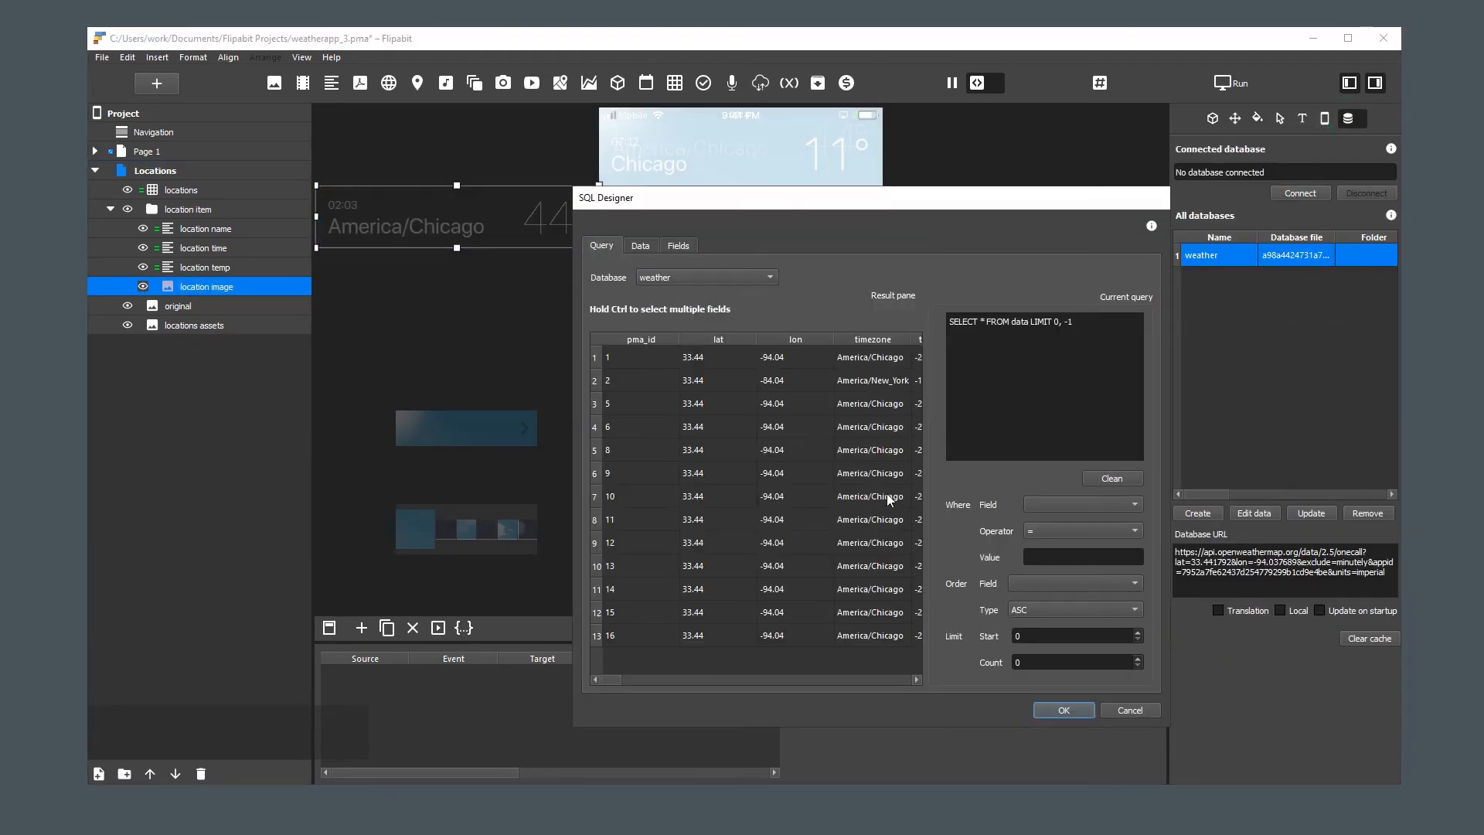
left_click(899, 680)
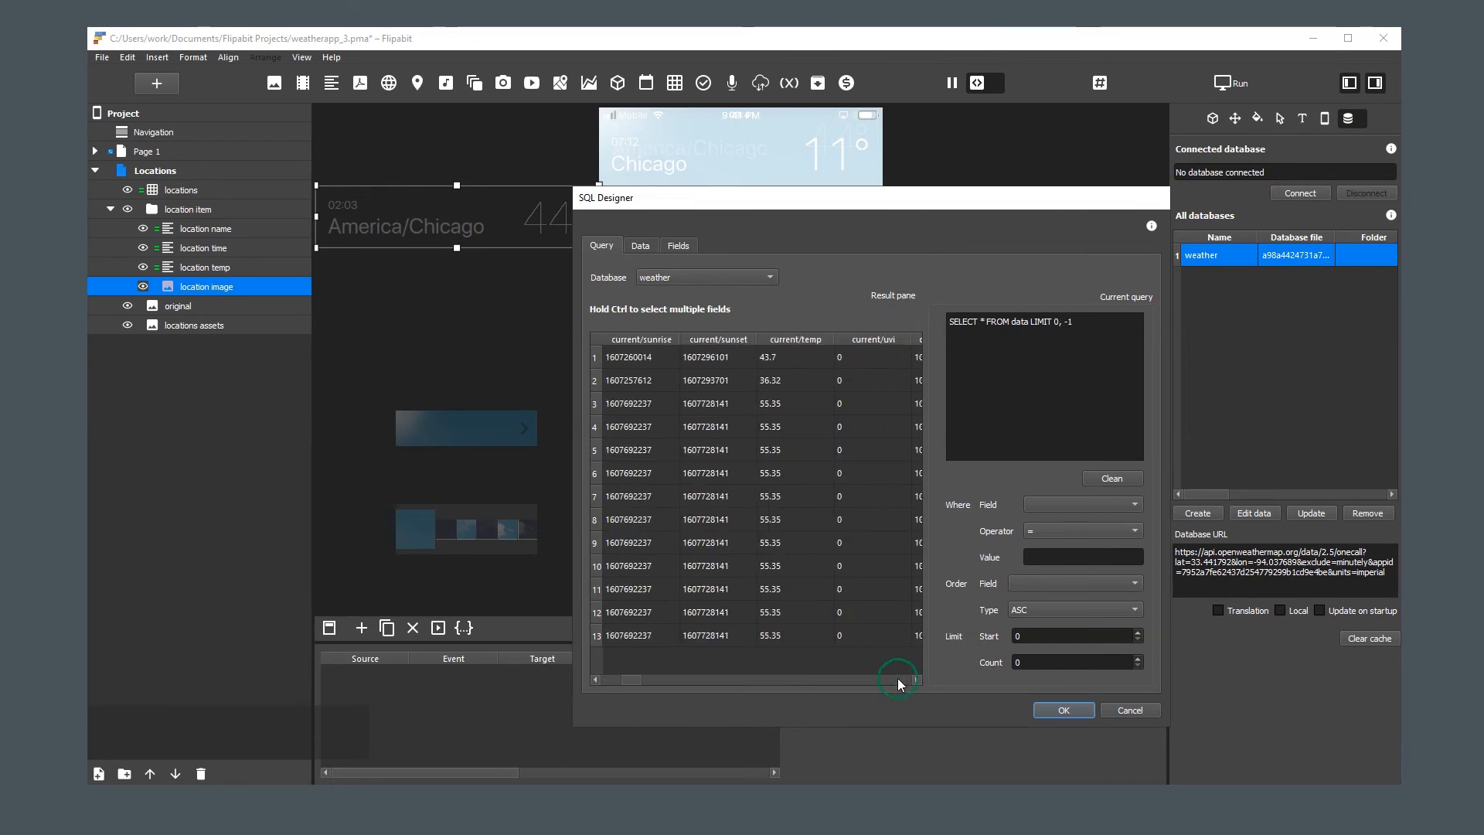
left_click(898, 678)
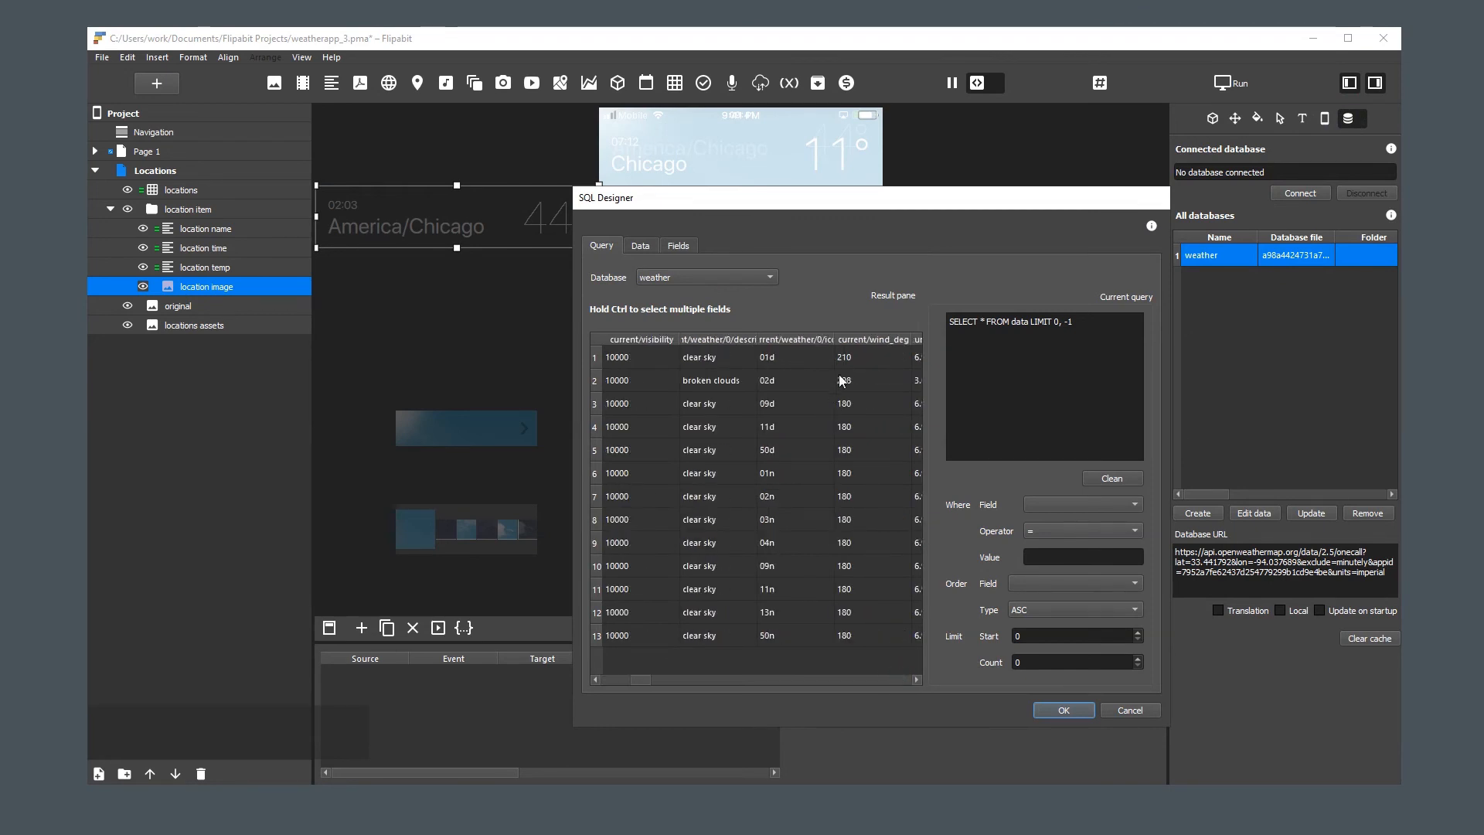
double_click(834, 340)
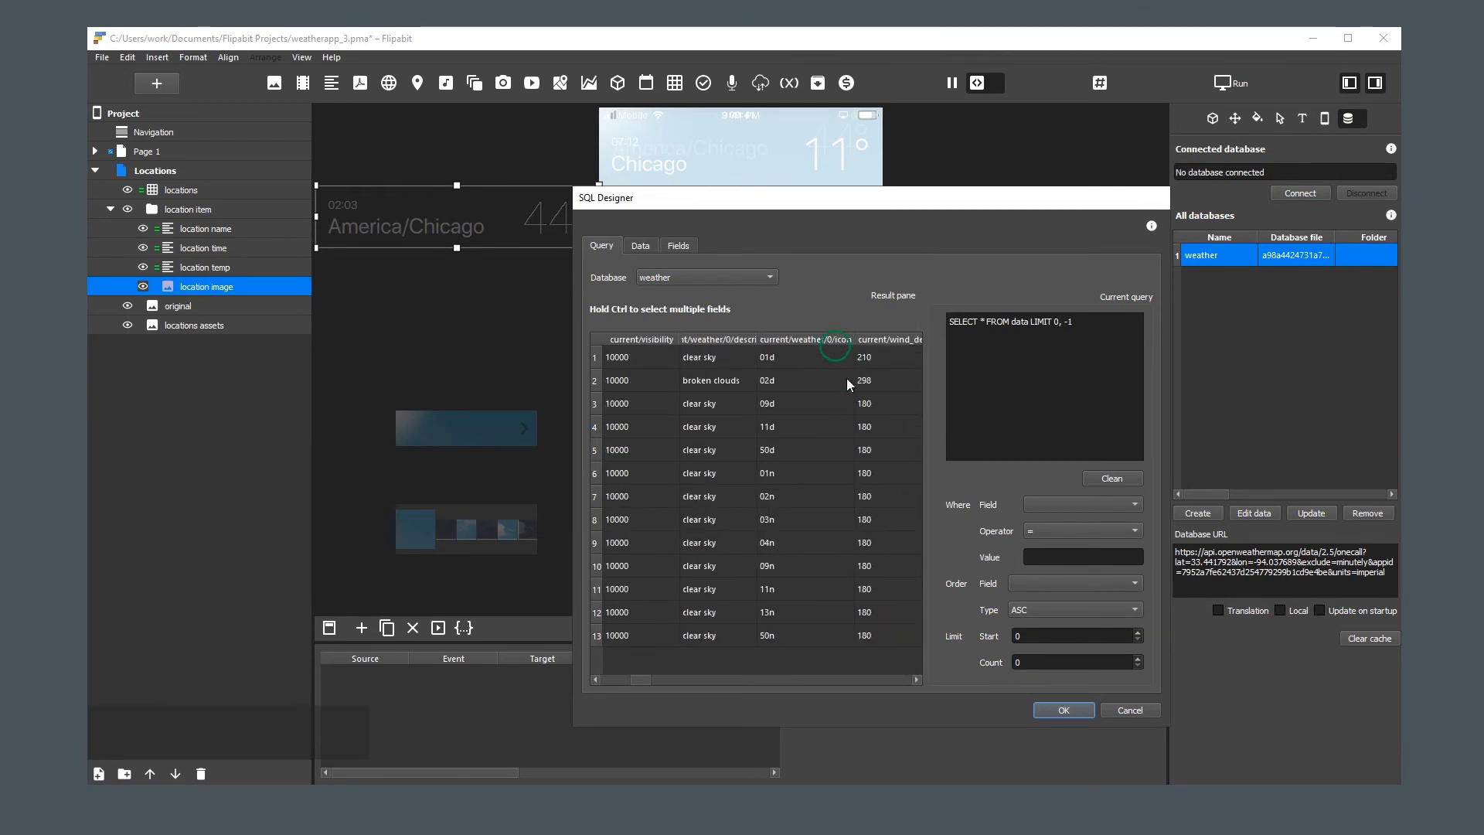
left_click(792, 355)
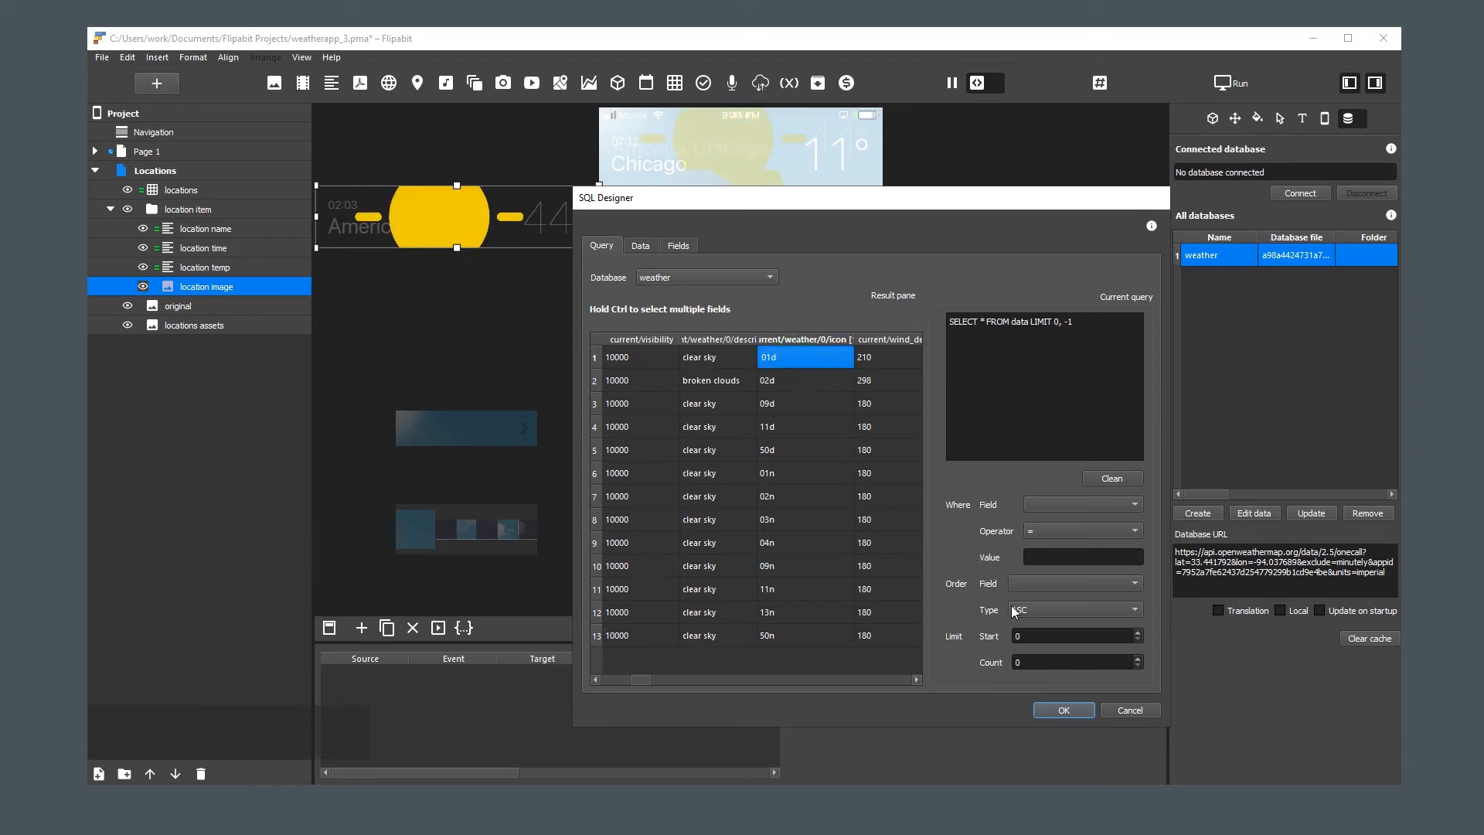
left_click(1054, 709)
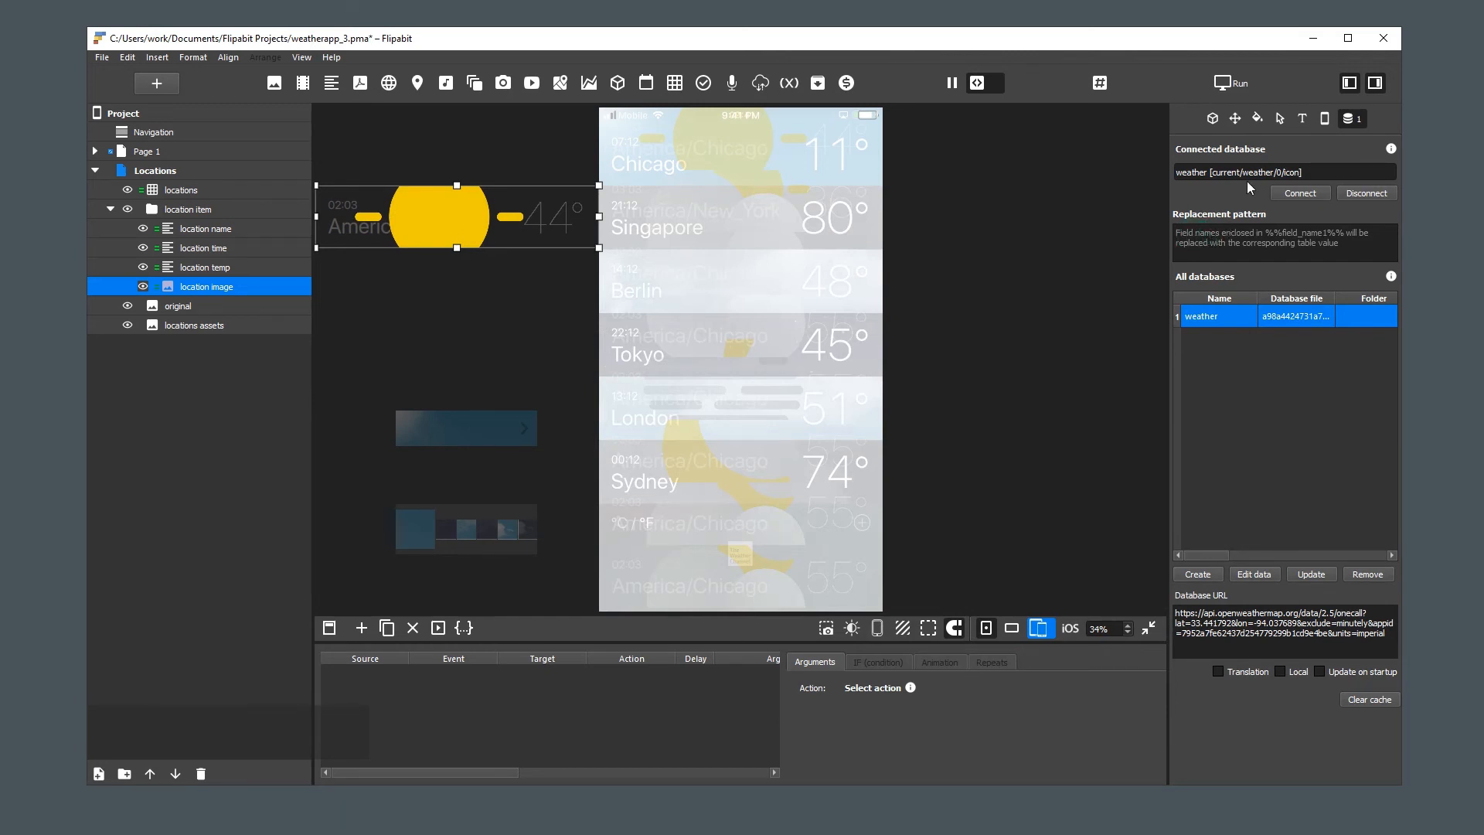
Set the location image's replacement pattern to %%current/weather/0/icon%%_list, copying the field name from the connected database
left_click_drag(1211, 172, 1285, 173)
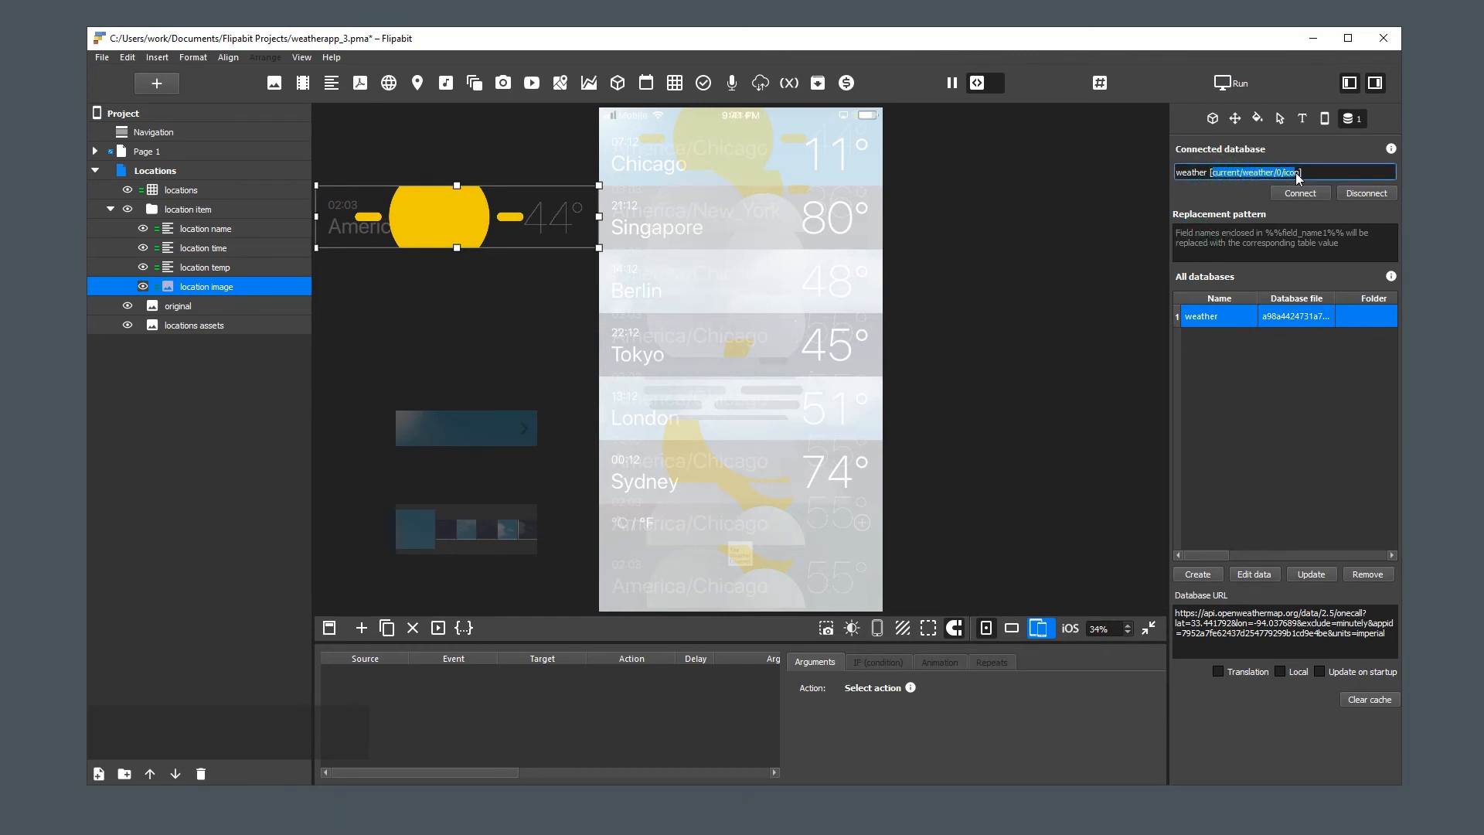
key("ctrl+c")
left_click(1203, 234)
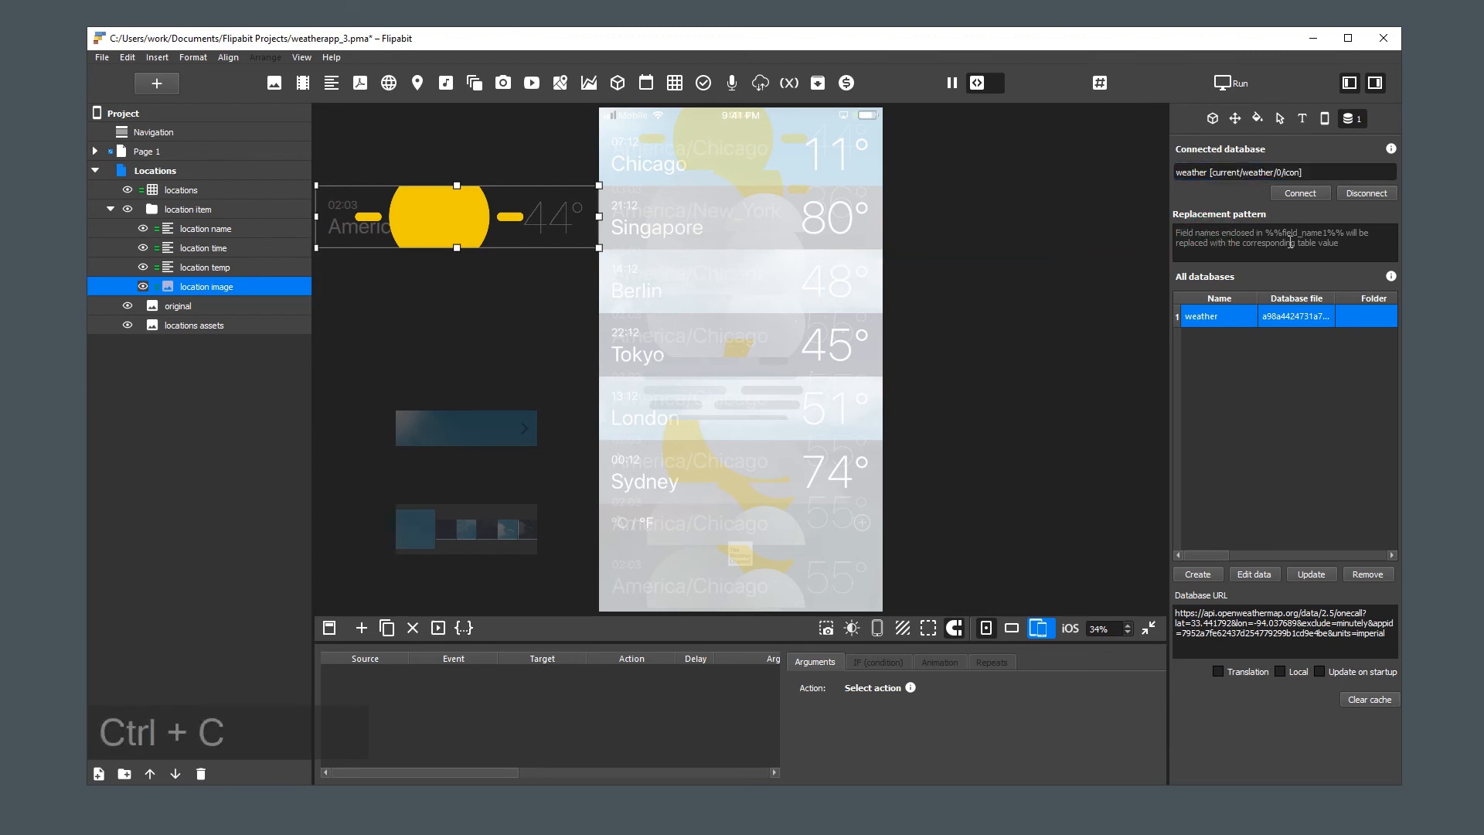
type("%%")
key("ctrl+v")
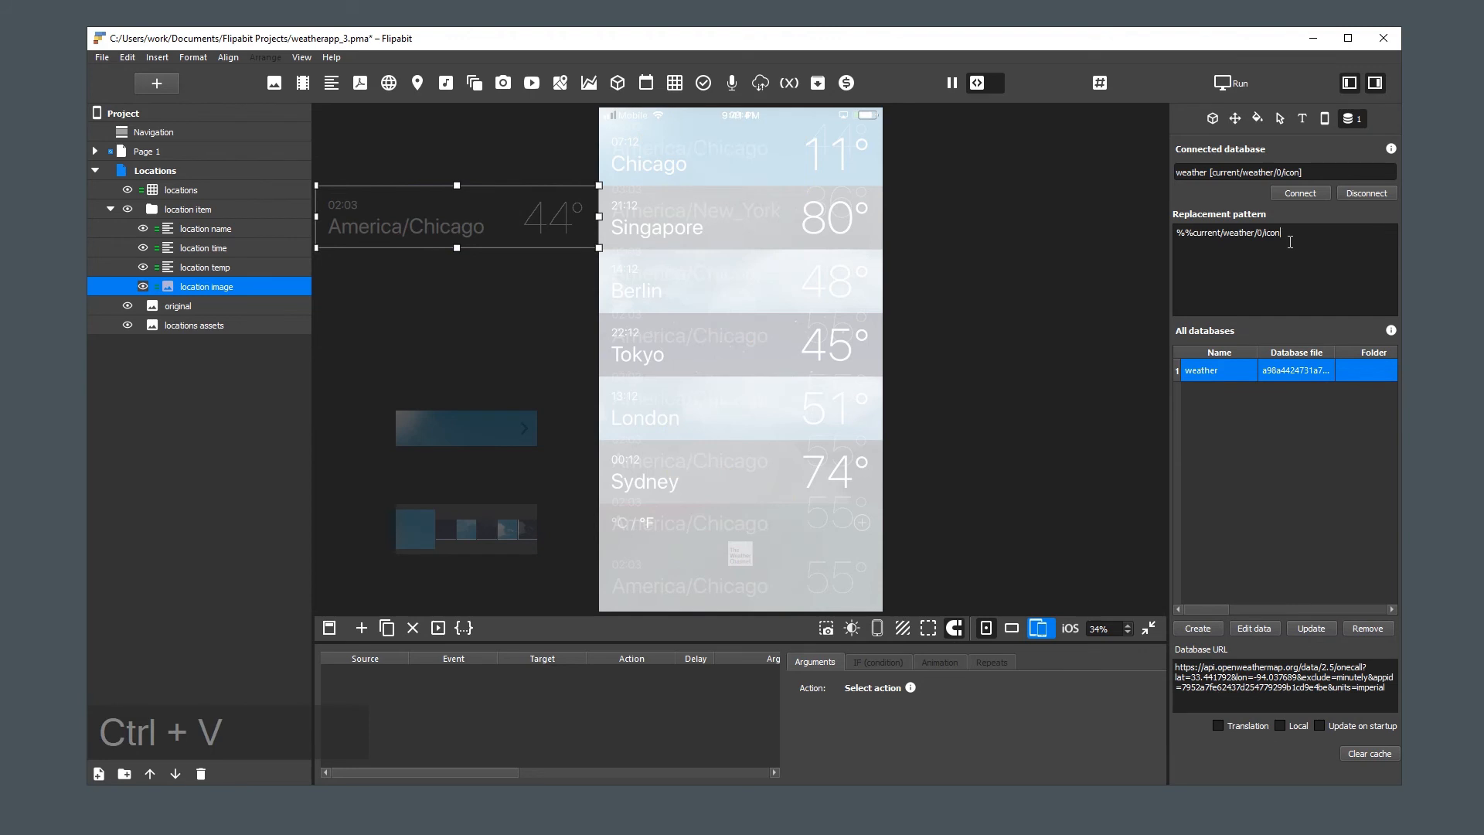
type("%%")
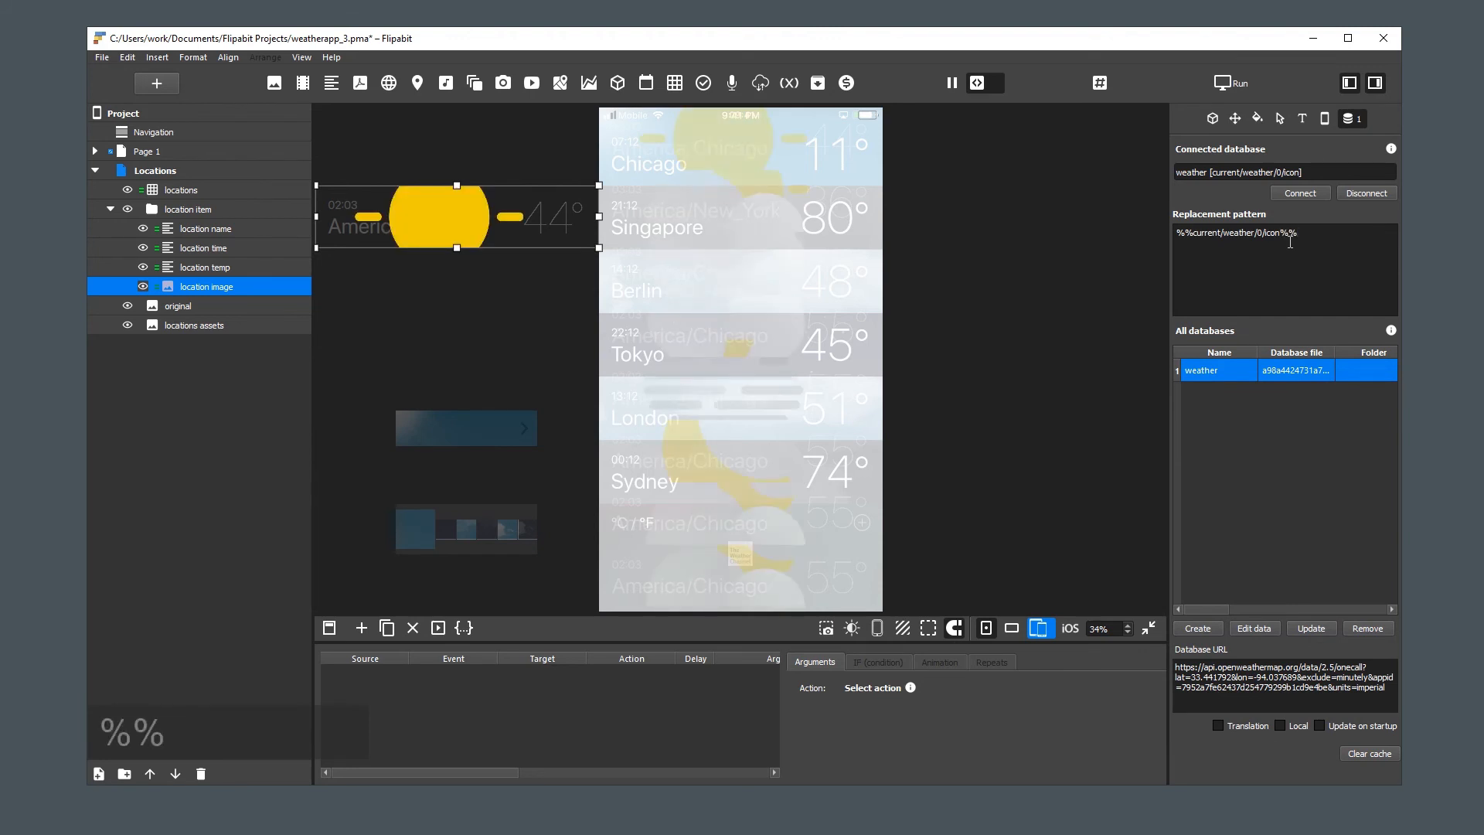
type("_list")
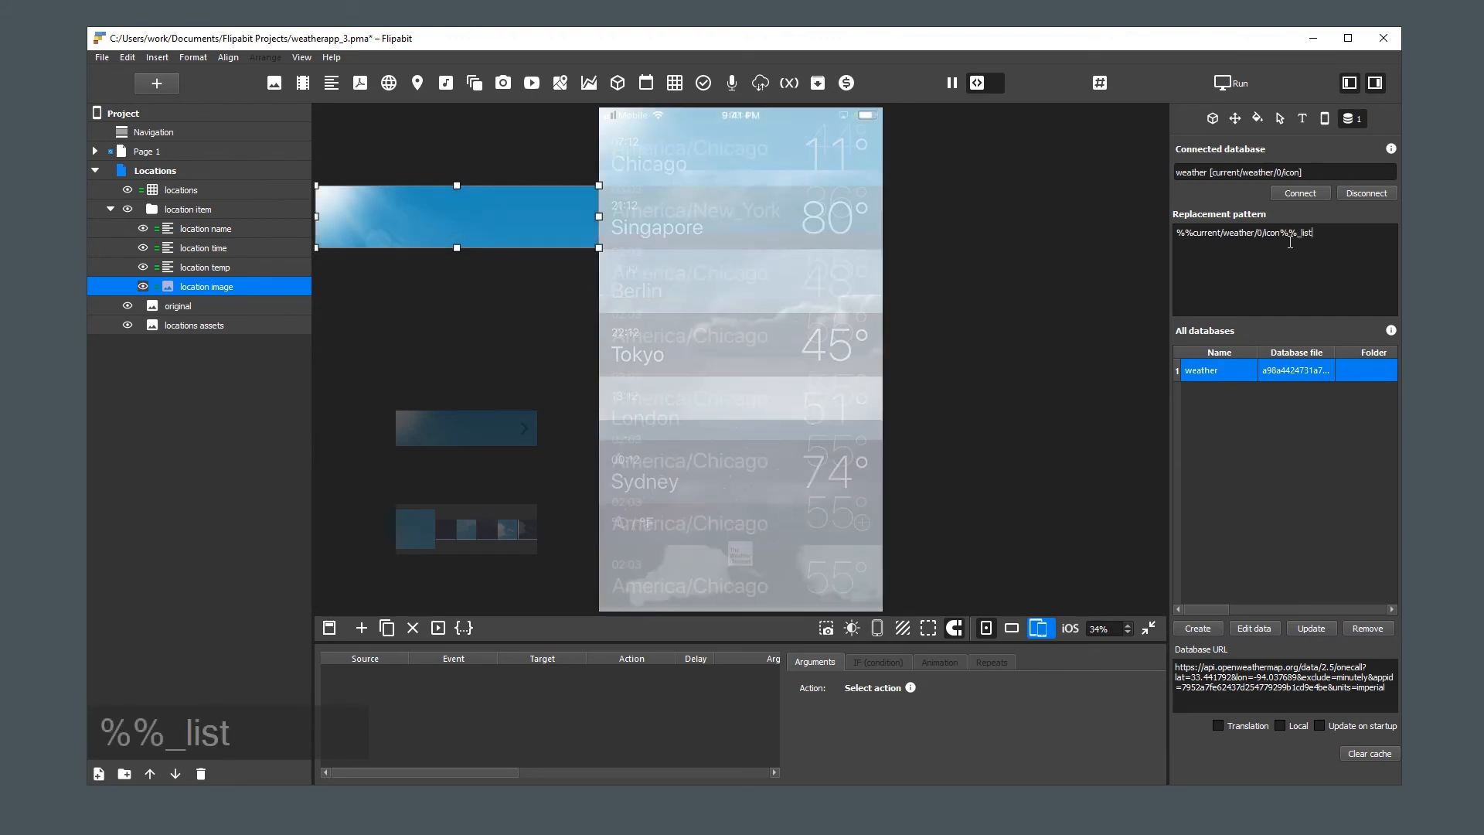
Deselect the location image and scroll through the locations list to preview its icon-based background images
left_click(988, 302)
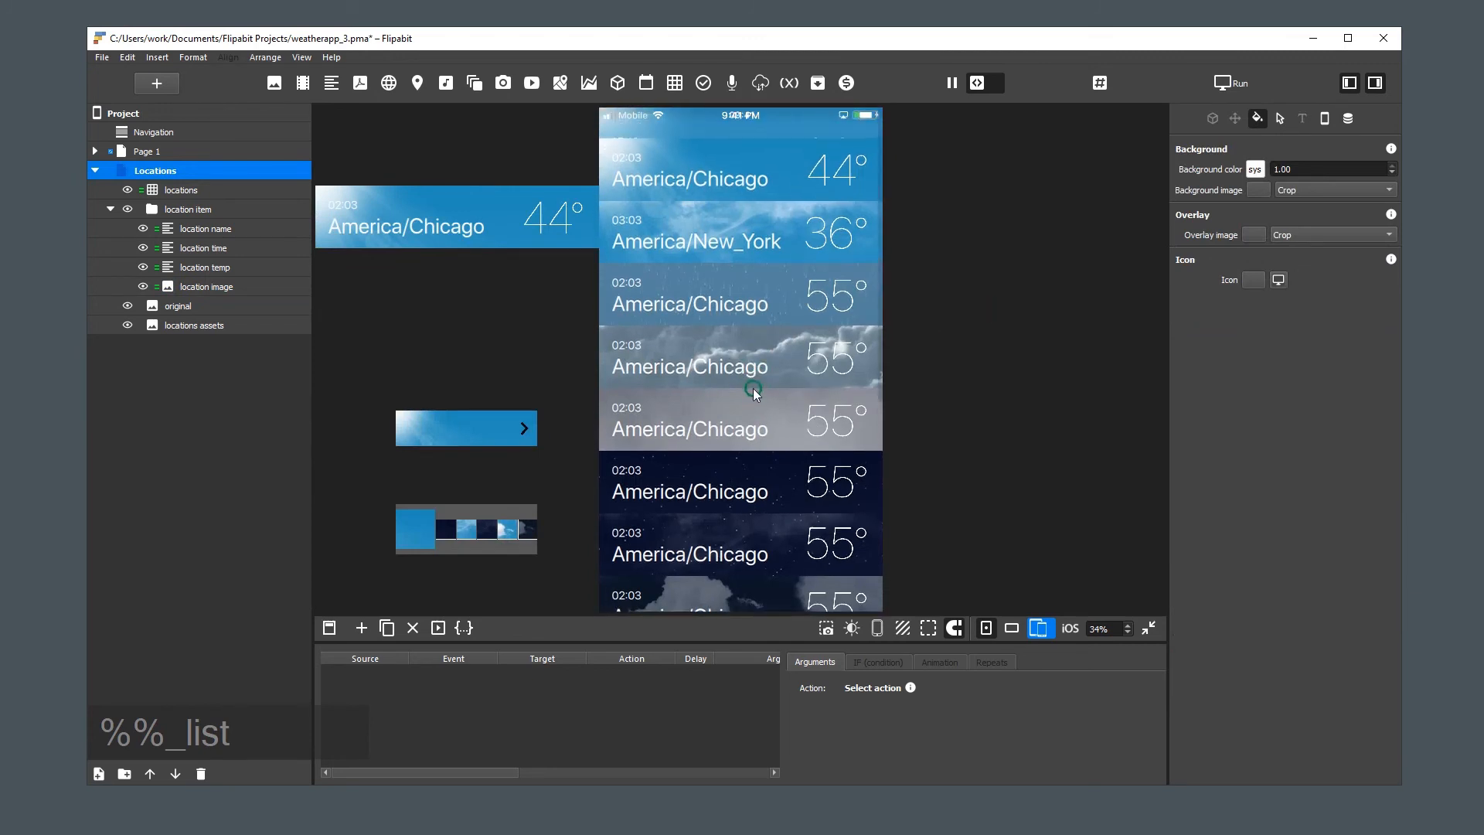
left_click_drag(753, 388, 751, 337)
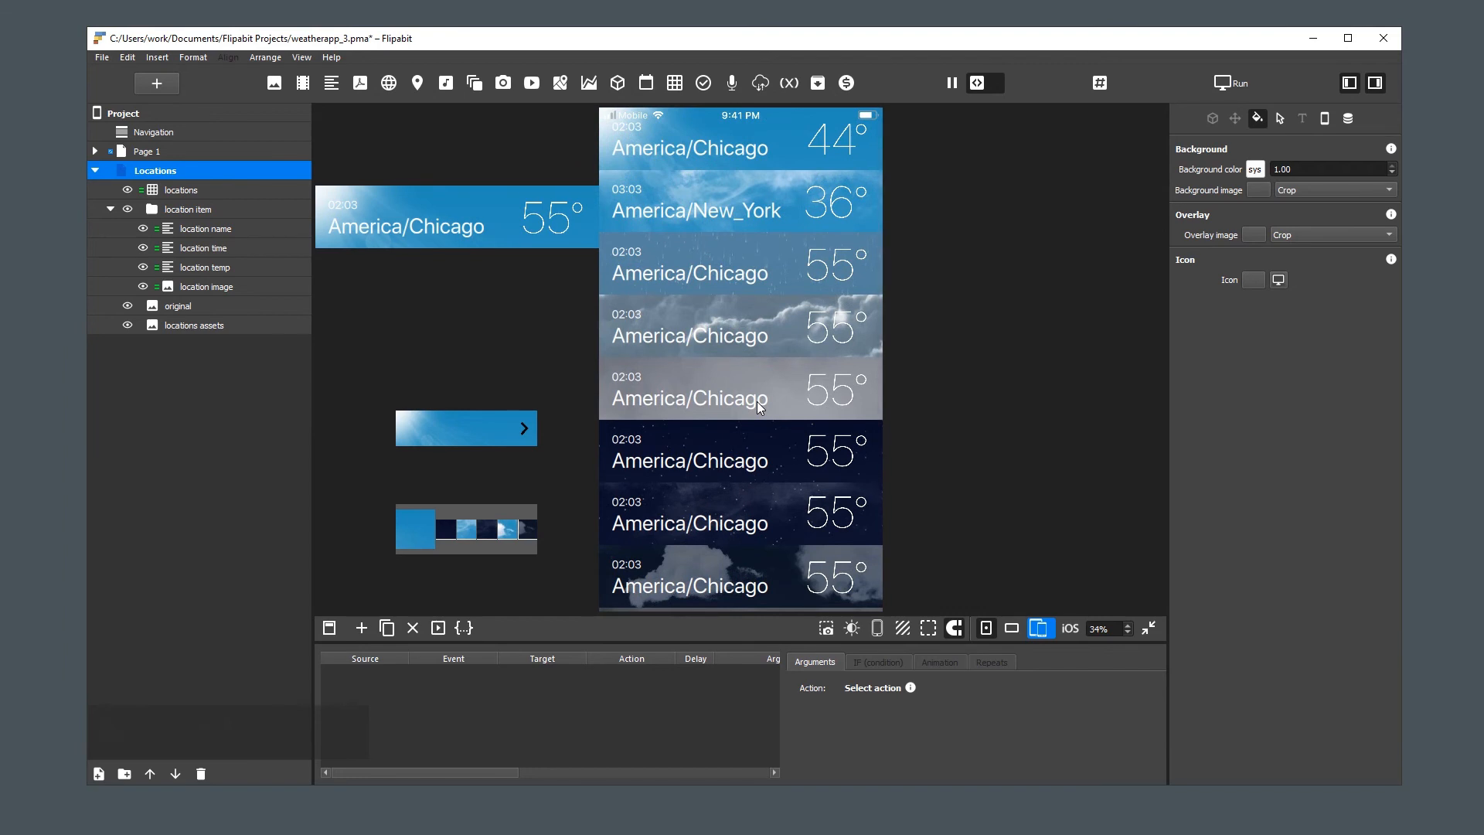
key("shift+F10")
Add an interaction to the location image element and set its event to Click
left_click(224, 287)
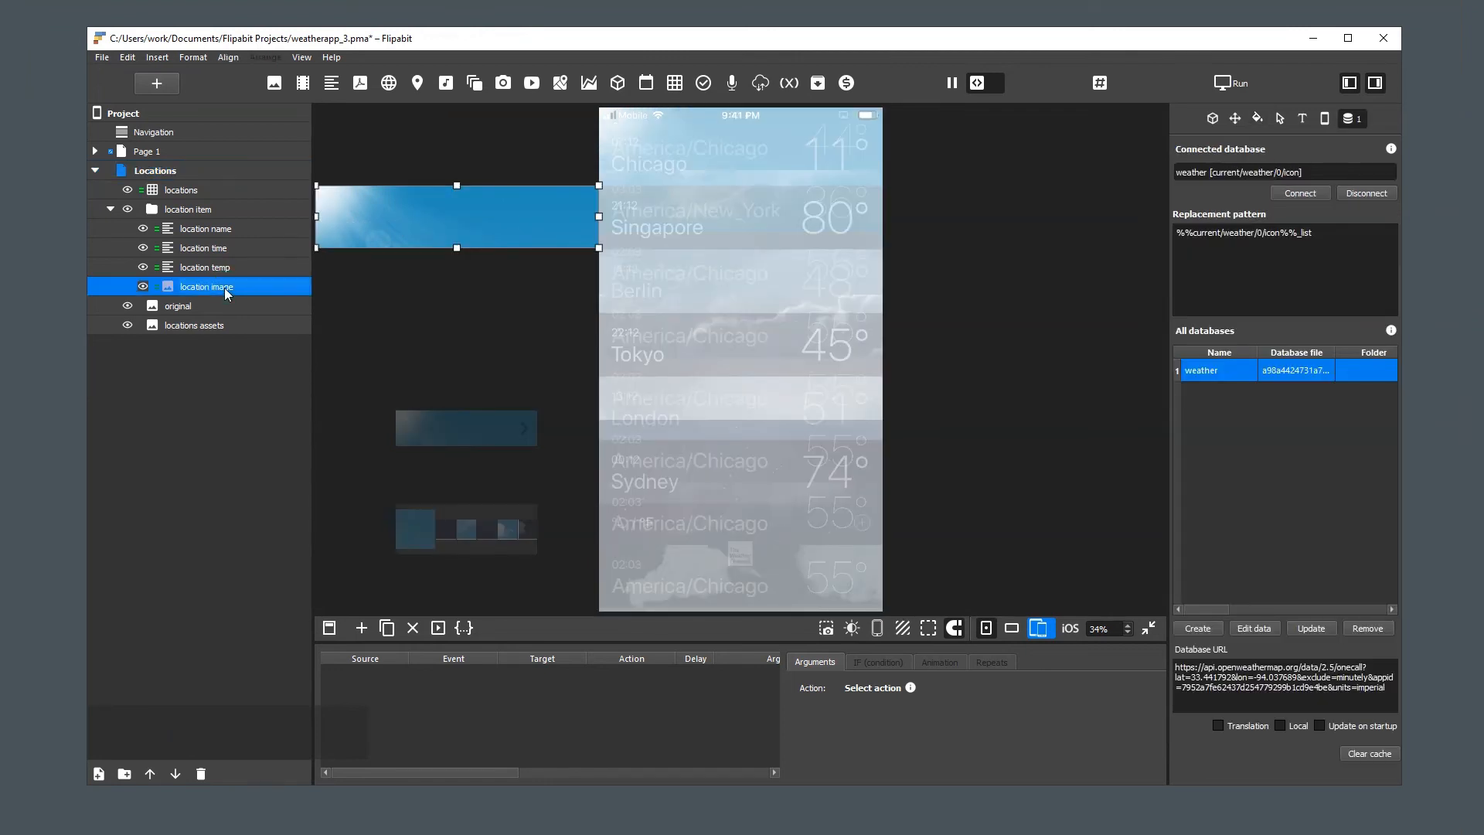
right_click(224, 288)
left_click(300, 472)
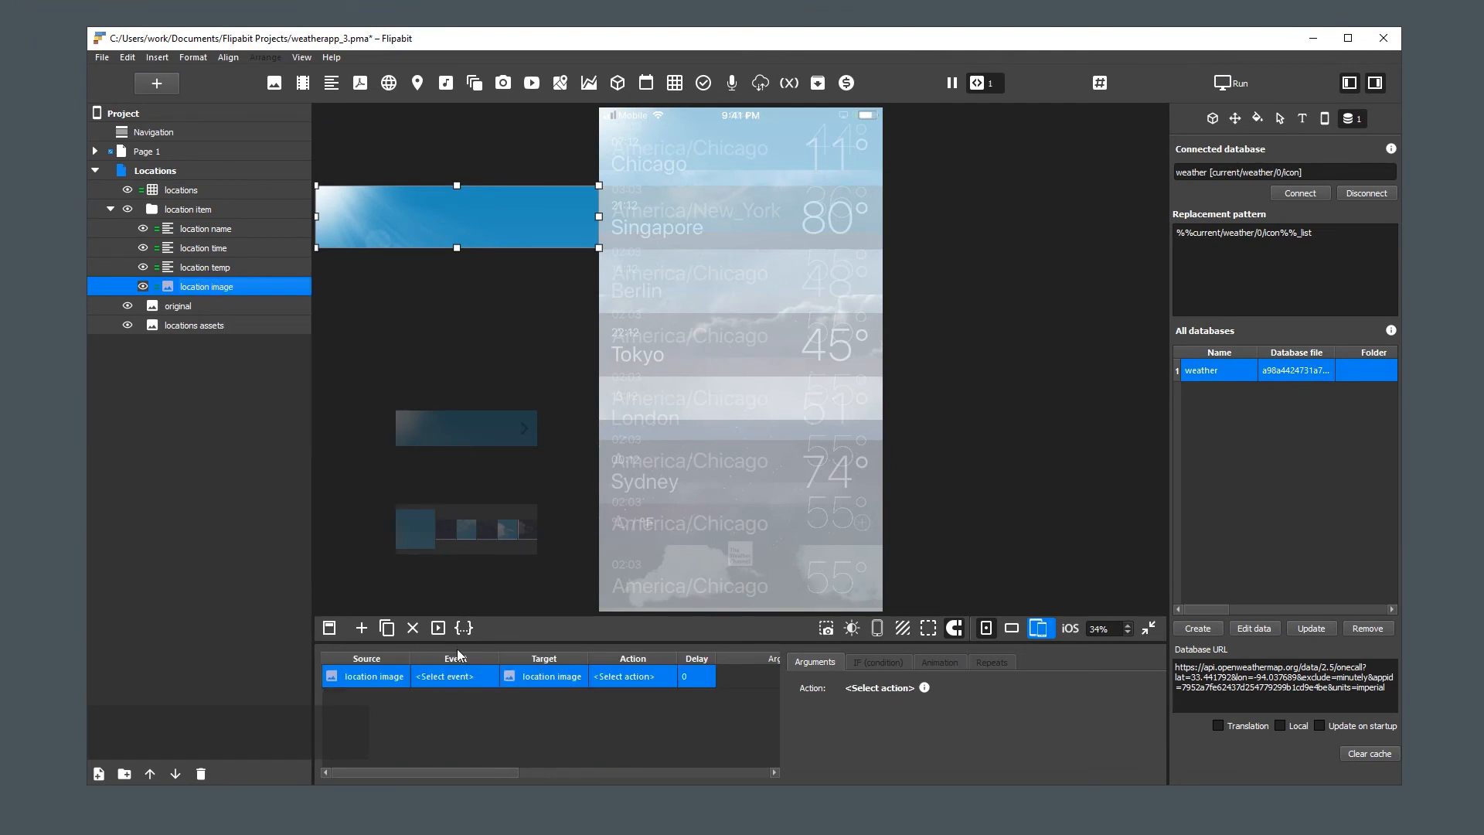
left_click(451, 680)
left_click(449, 678)
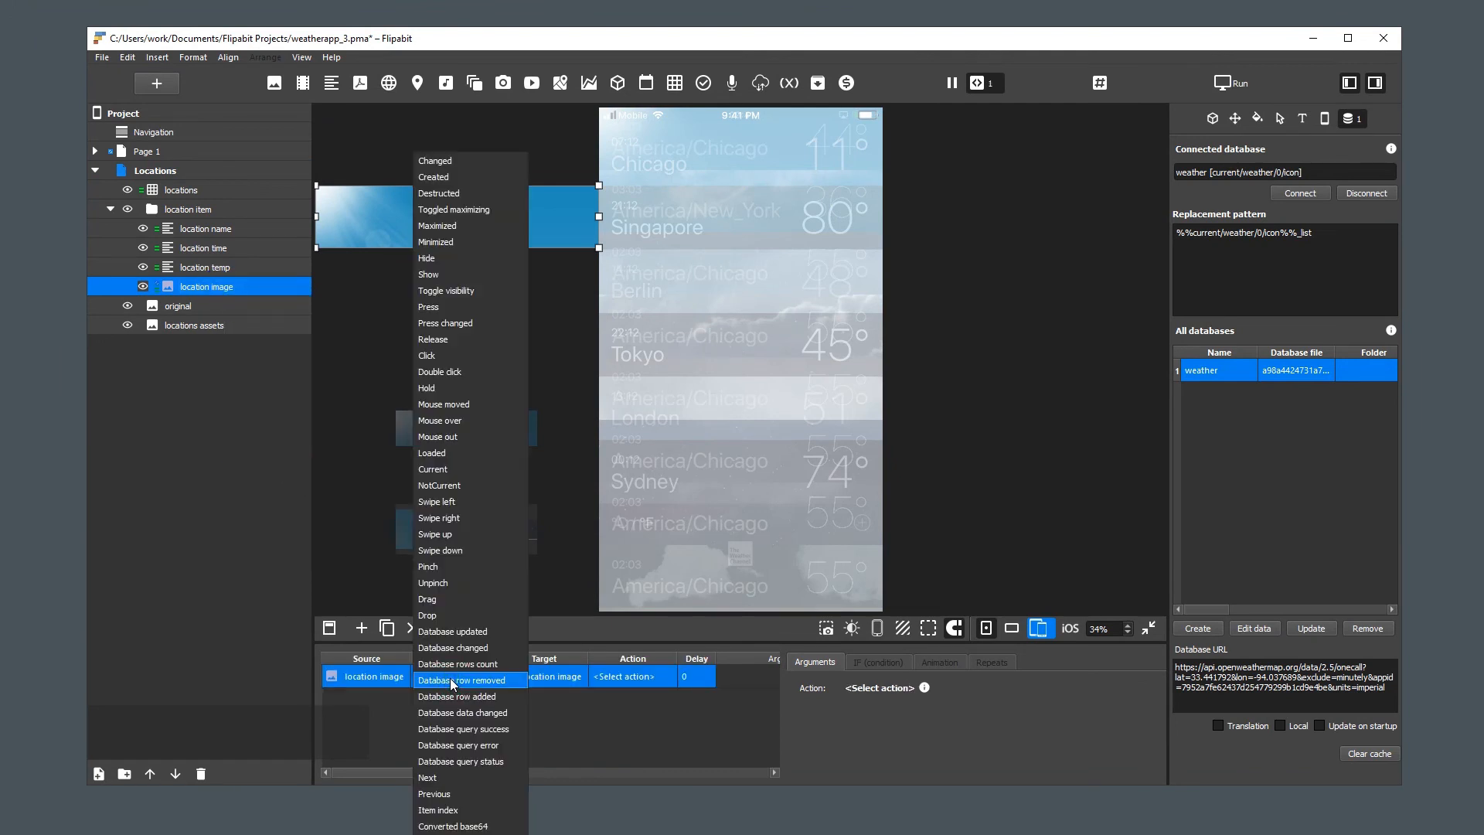
left_click(481, 334)
Target the Project with the location image's click interaction and set its action to Go to page, with Page 1 as the destination
left_click(549, 677)
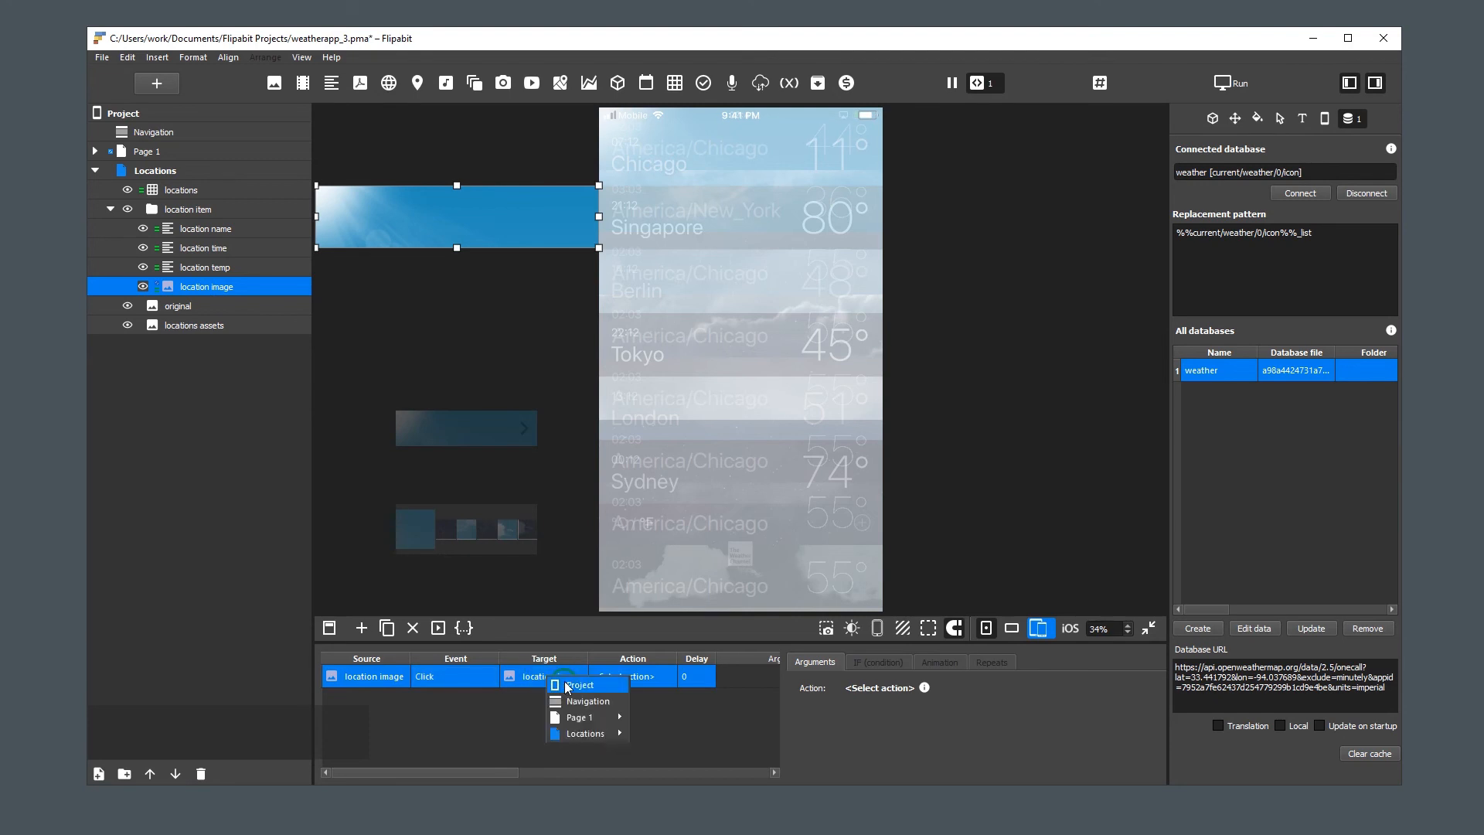
left_click(564, 687)
left_click(621, 677)
mouse_move(652, 702)
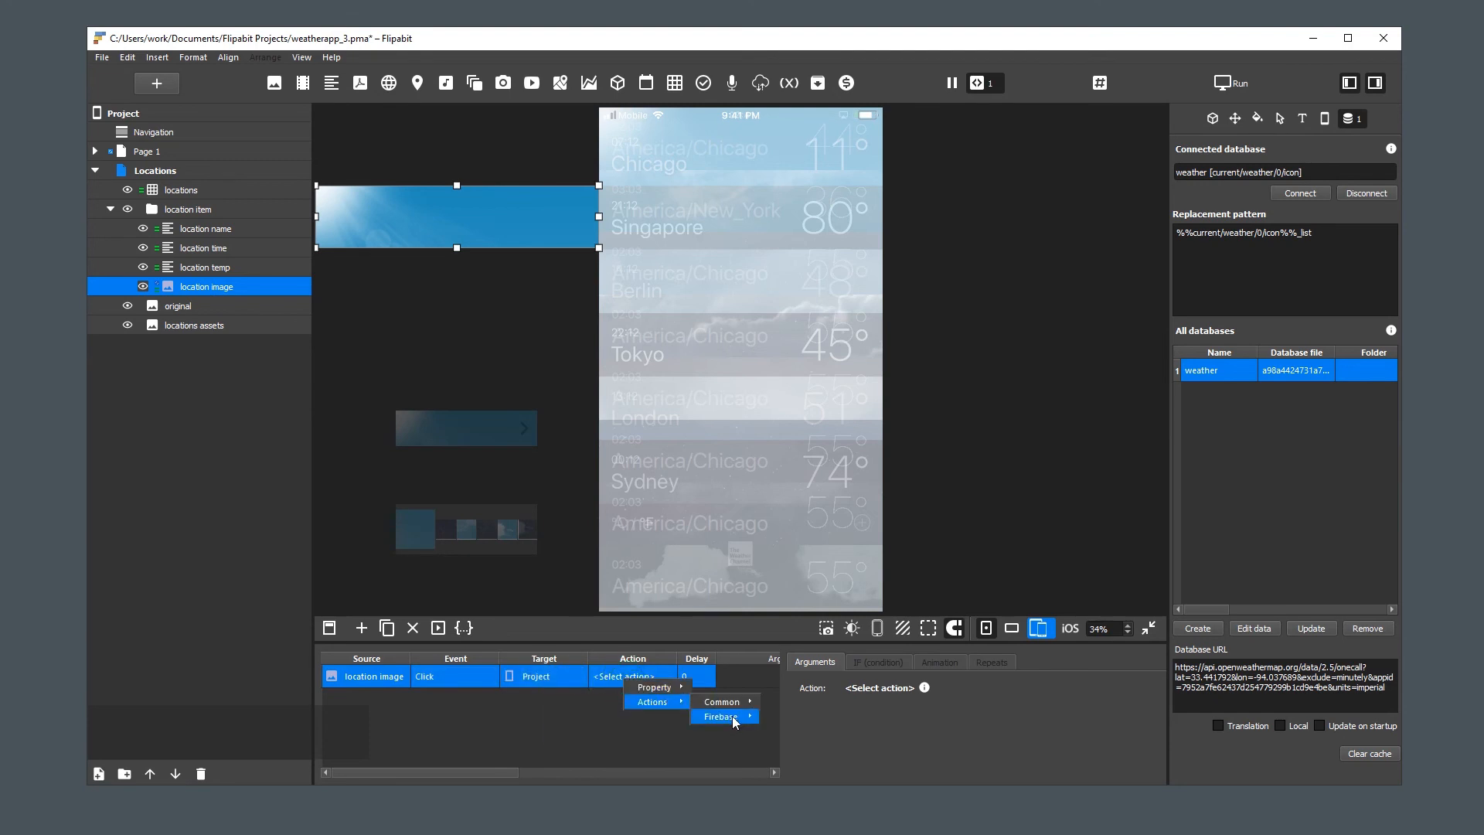
mouse_move(726, 702)
left_click(858, 386)
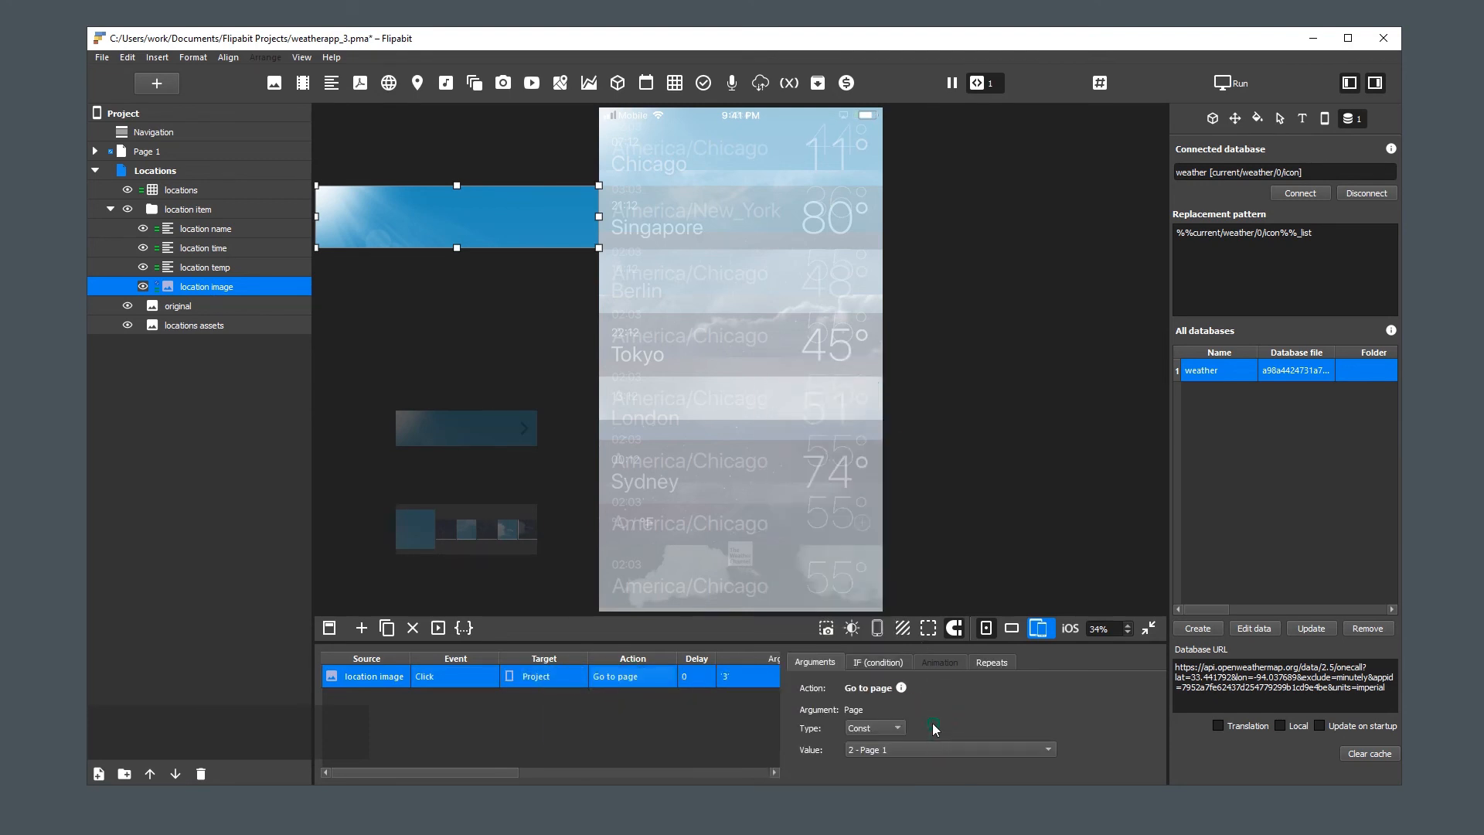
left_click(891, 749)
left_click(892, 748)
Duplicate the go-to-page action, then retarget the copy to Table 1 on Page 1 with the Set current index action
left_click(387, 627)
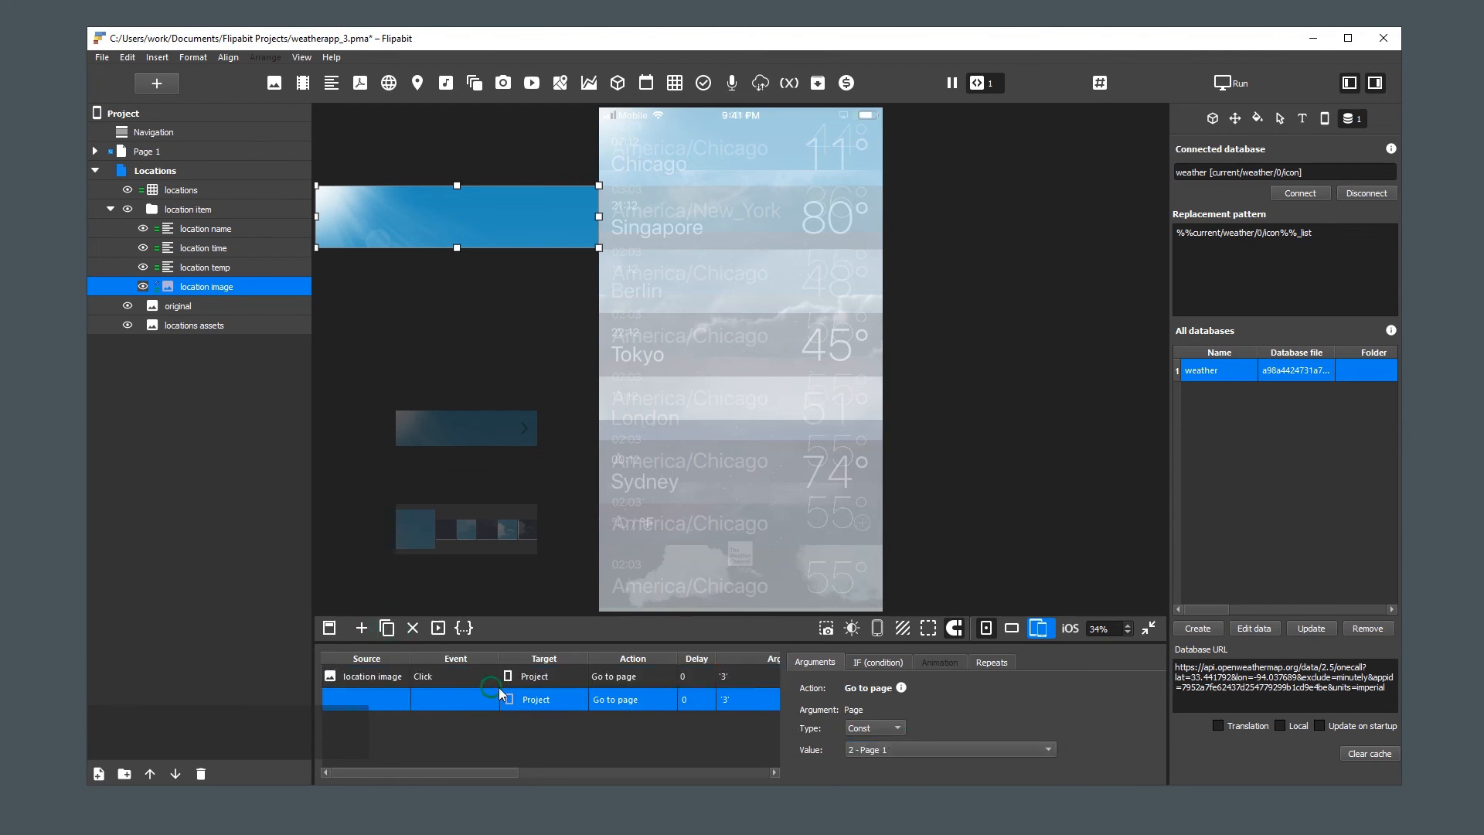
left_click(552, 699)
mouse_move(602, 760)
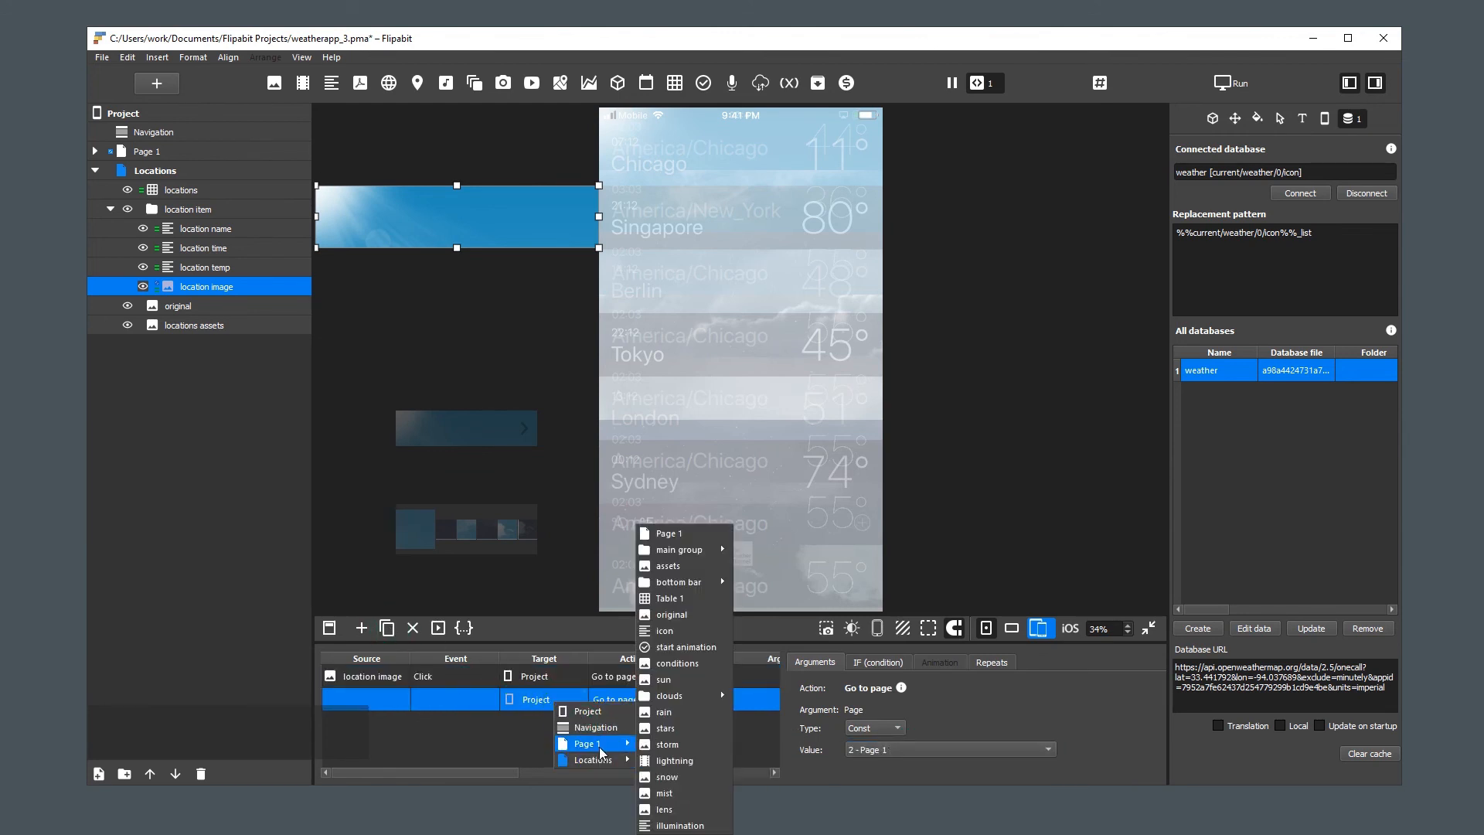
left_click(675, 600)
left_click(626, 698)
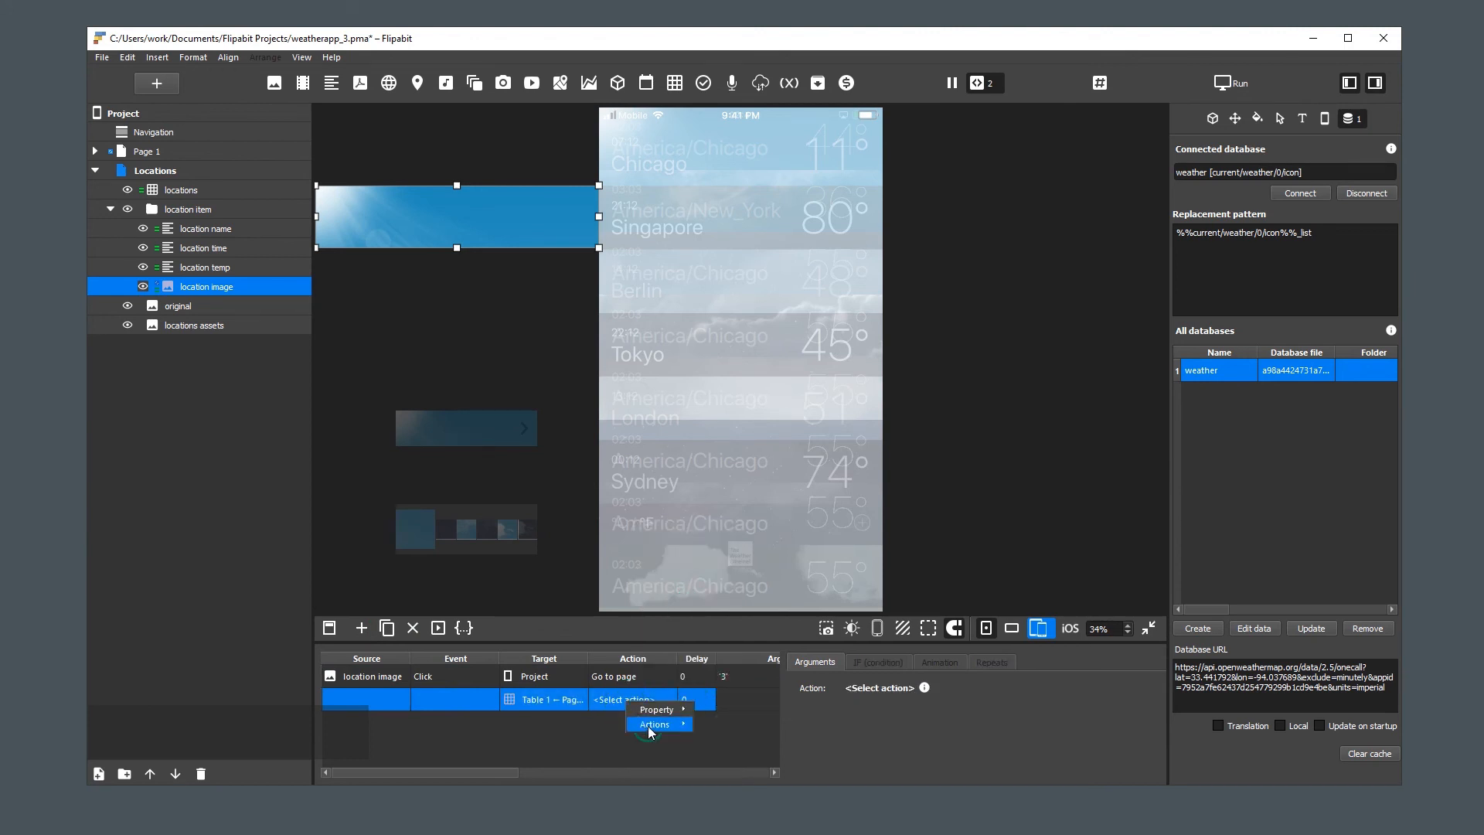
mouse_move(650, 725)
mouse_move(729, 766)
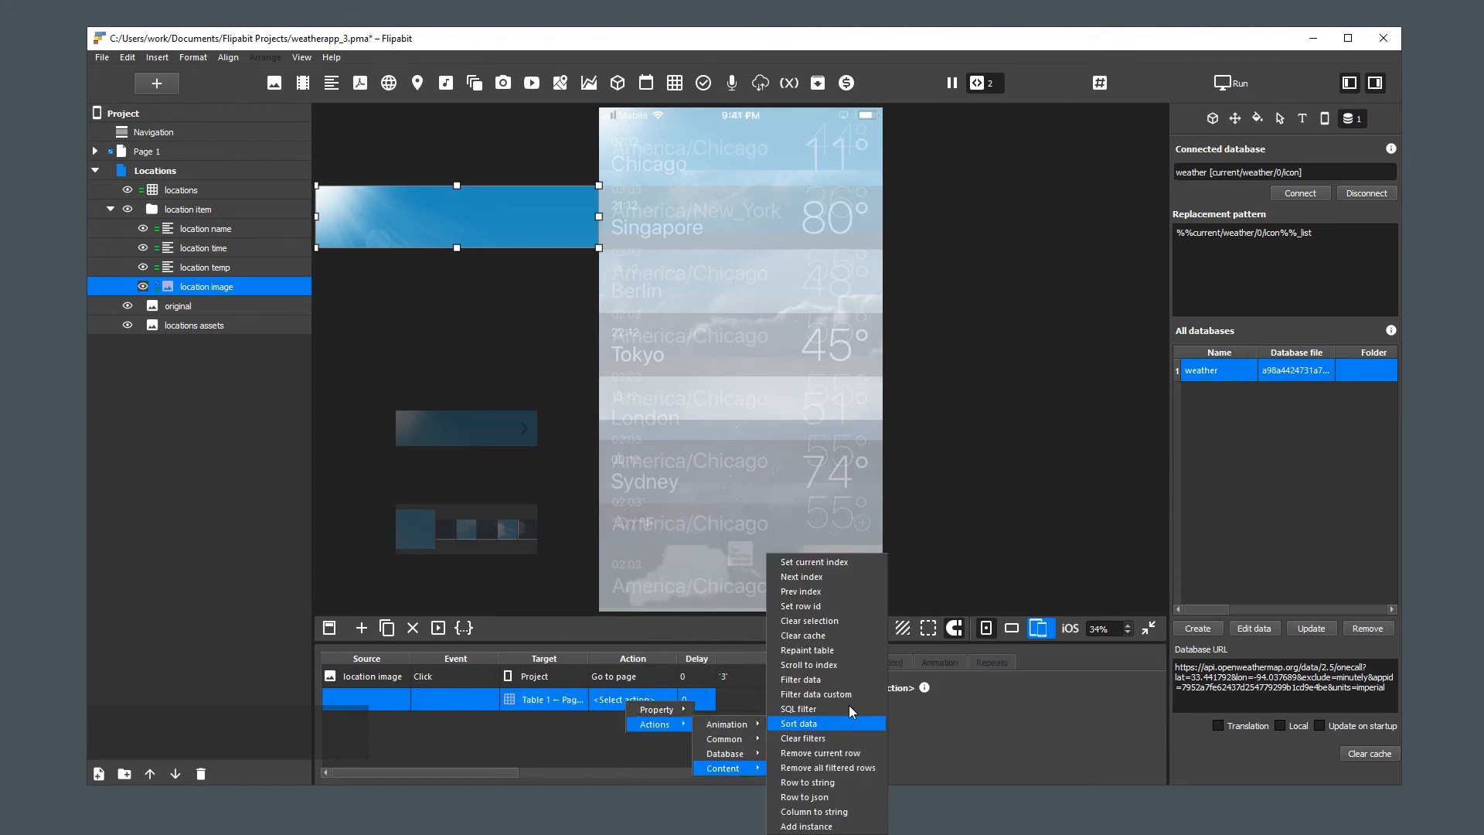
left_click(861, 561)
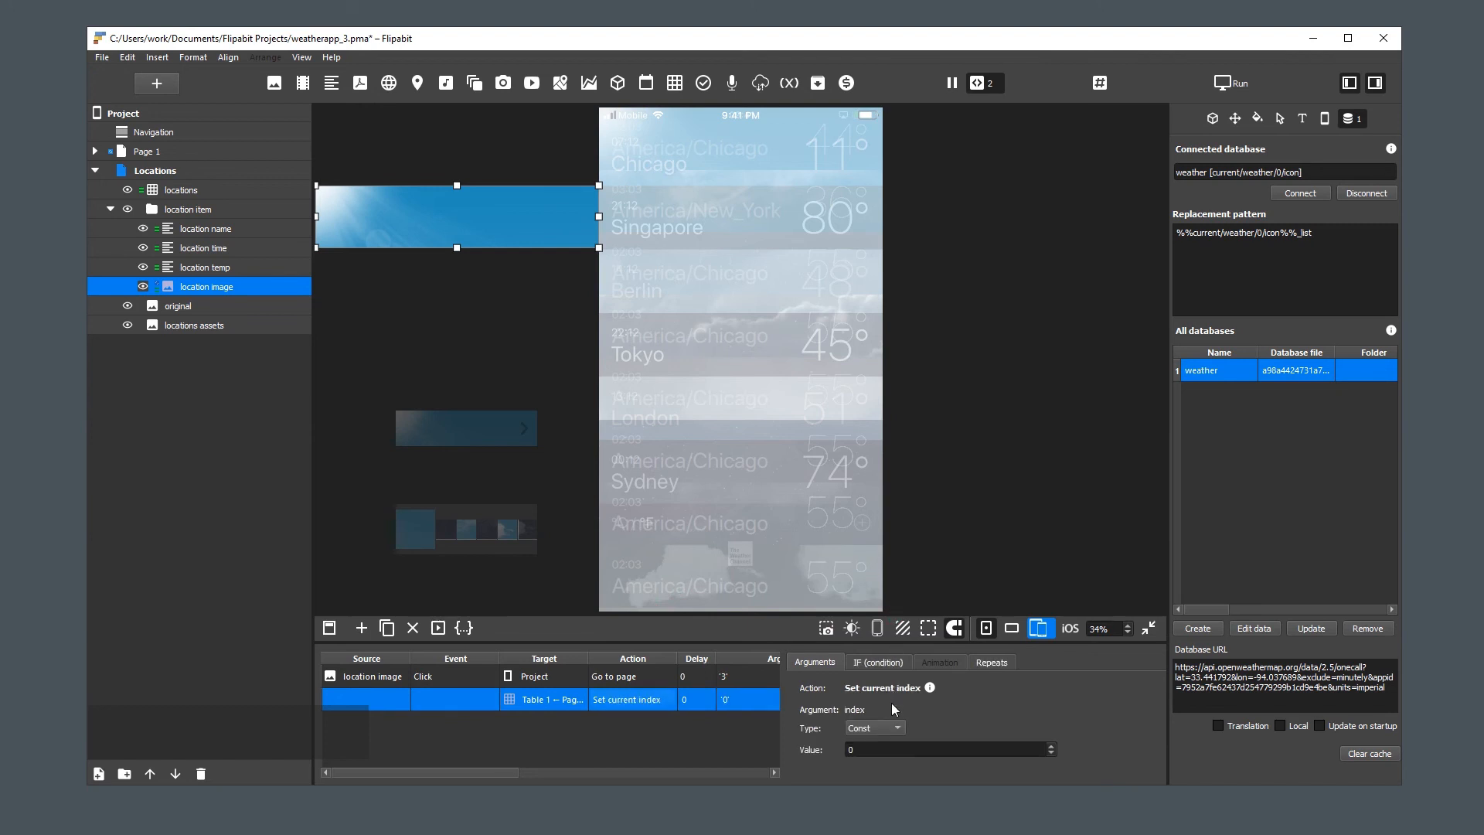
Set the index argument to the location image's connected table index property and deselect the element
left_click(895, 732)
left_click(888, 745)
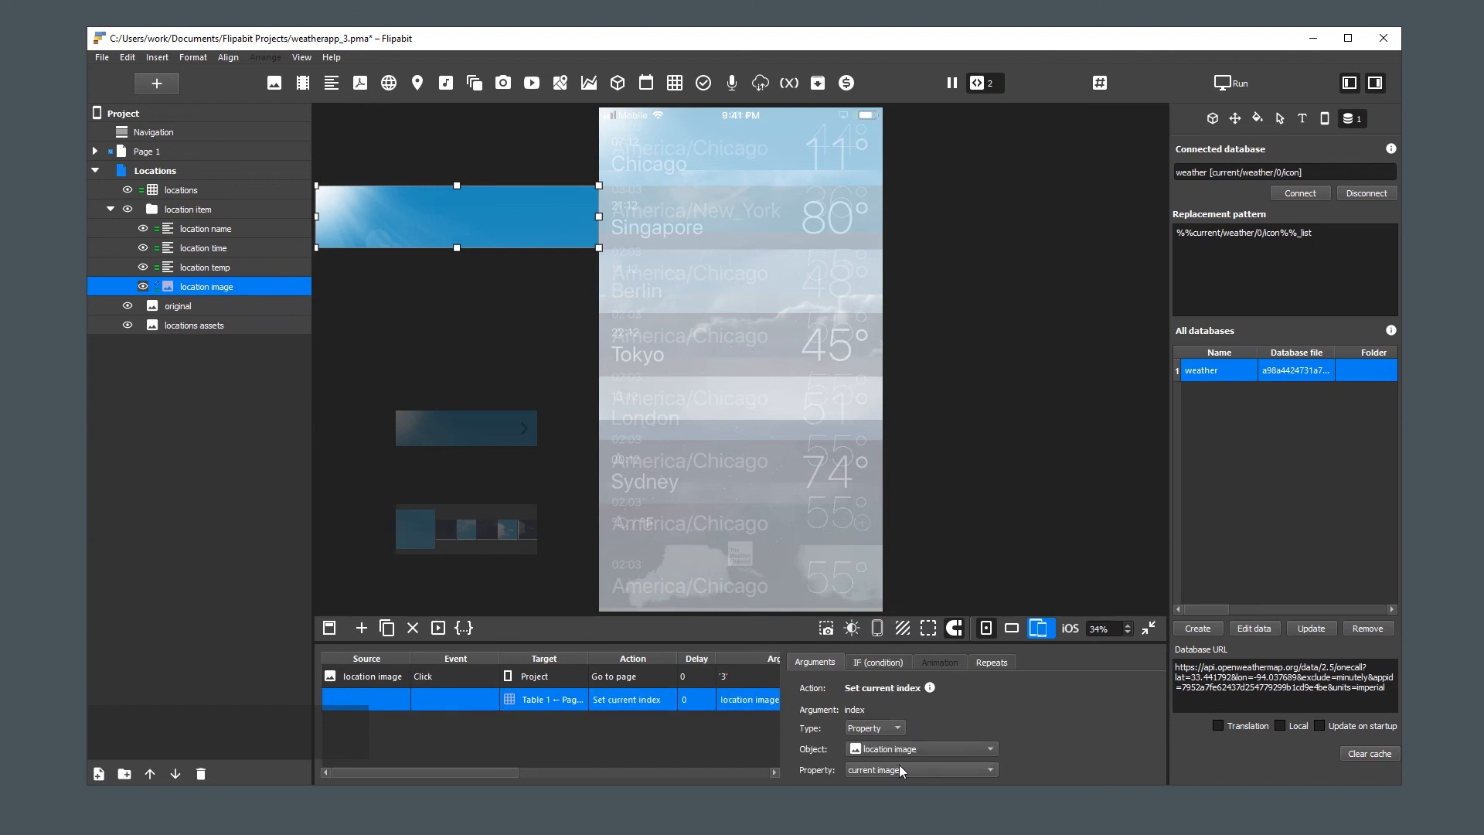
left_click(907, 771)
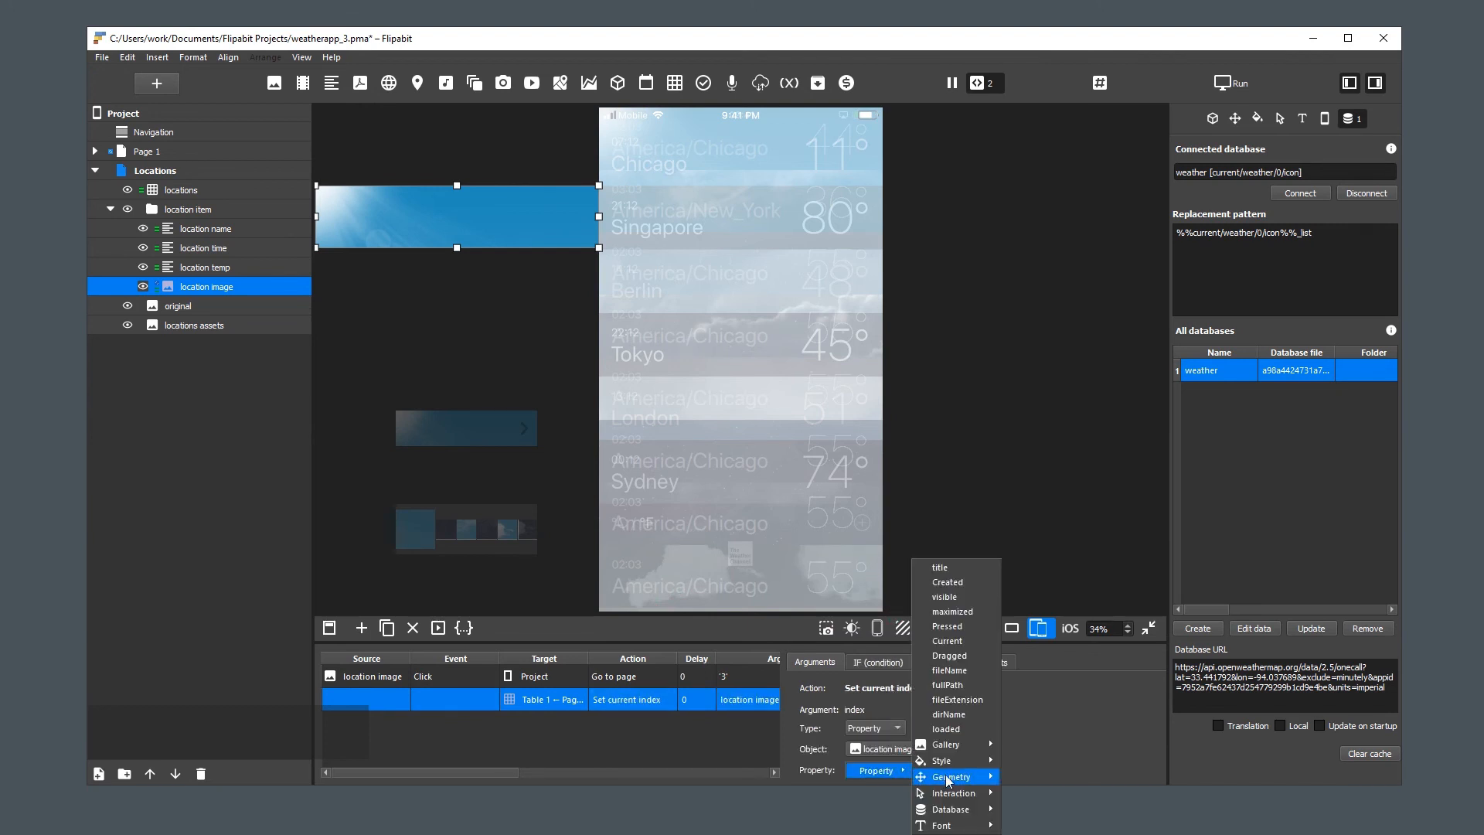
mouse_move(957, 809)
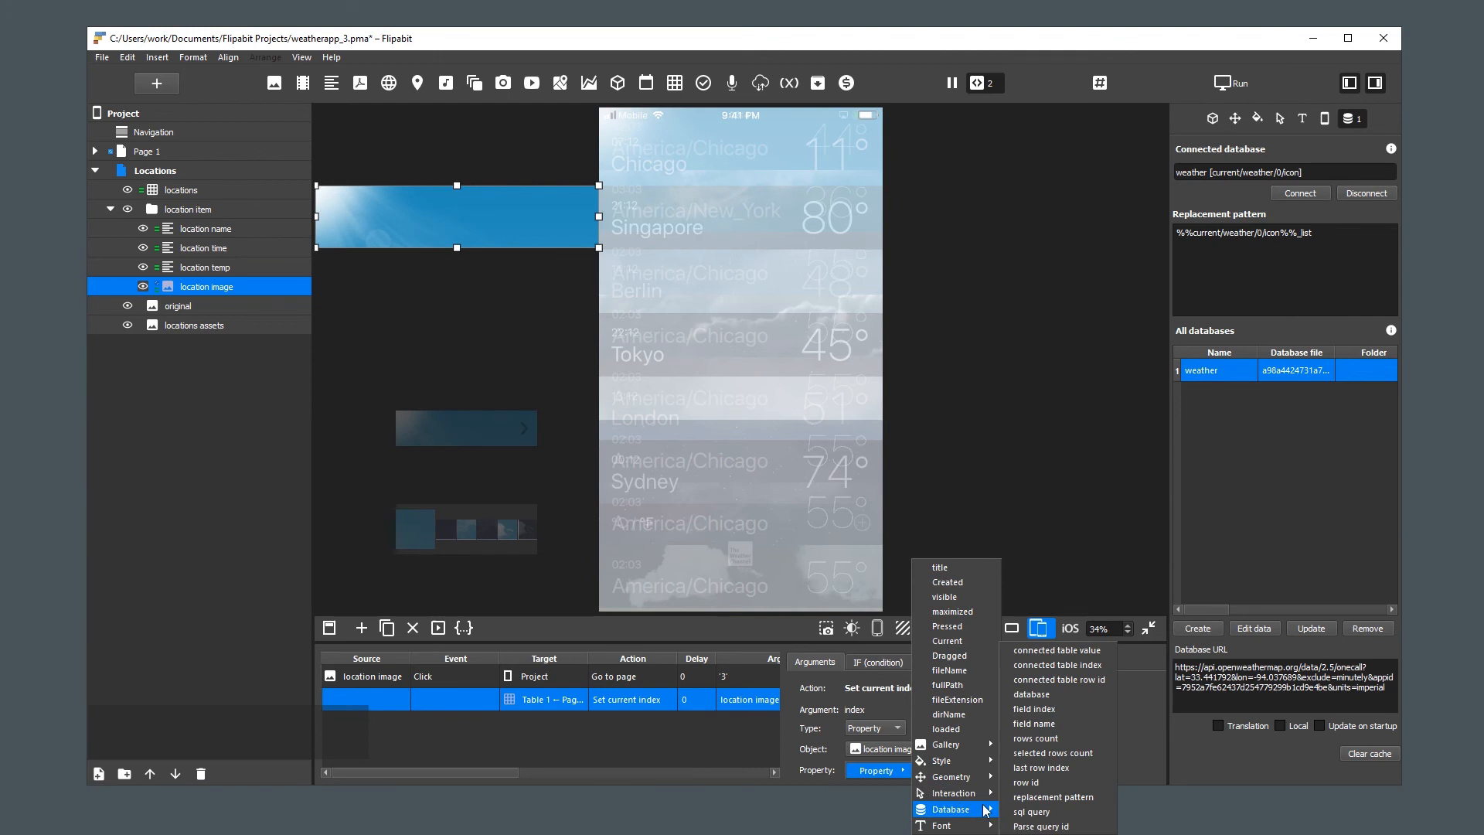
left_click(1105, 664)
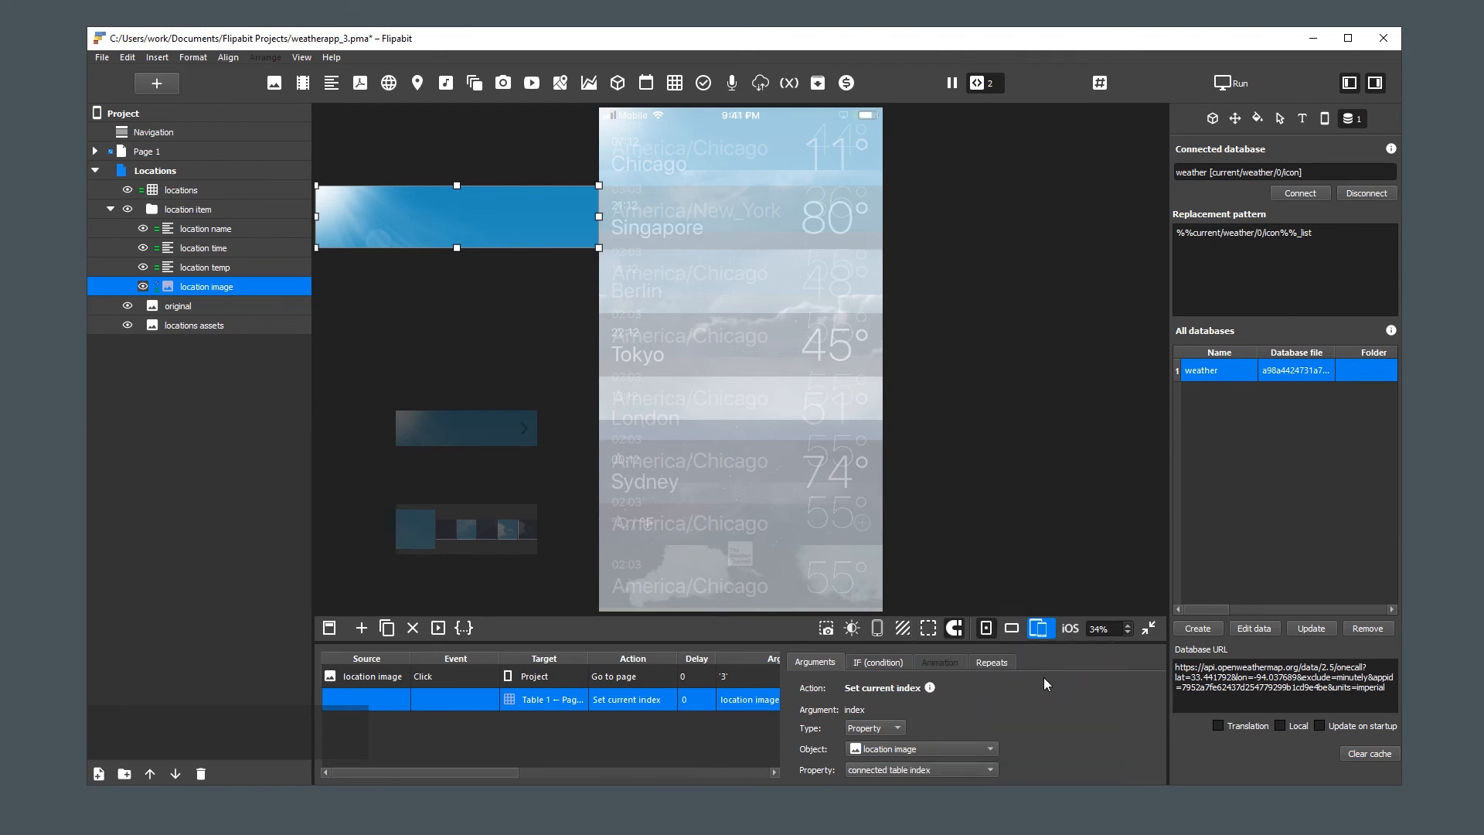
left_click(994, 544)
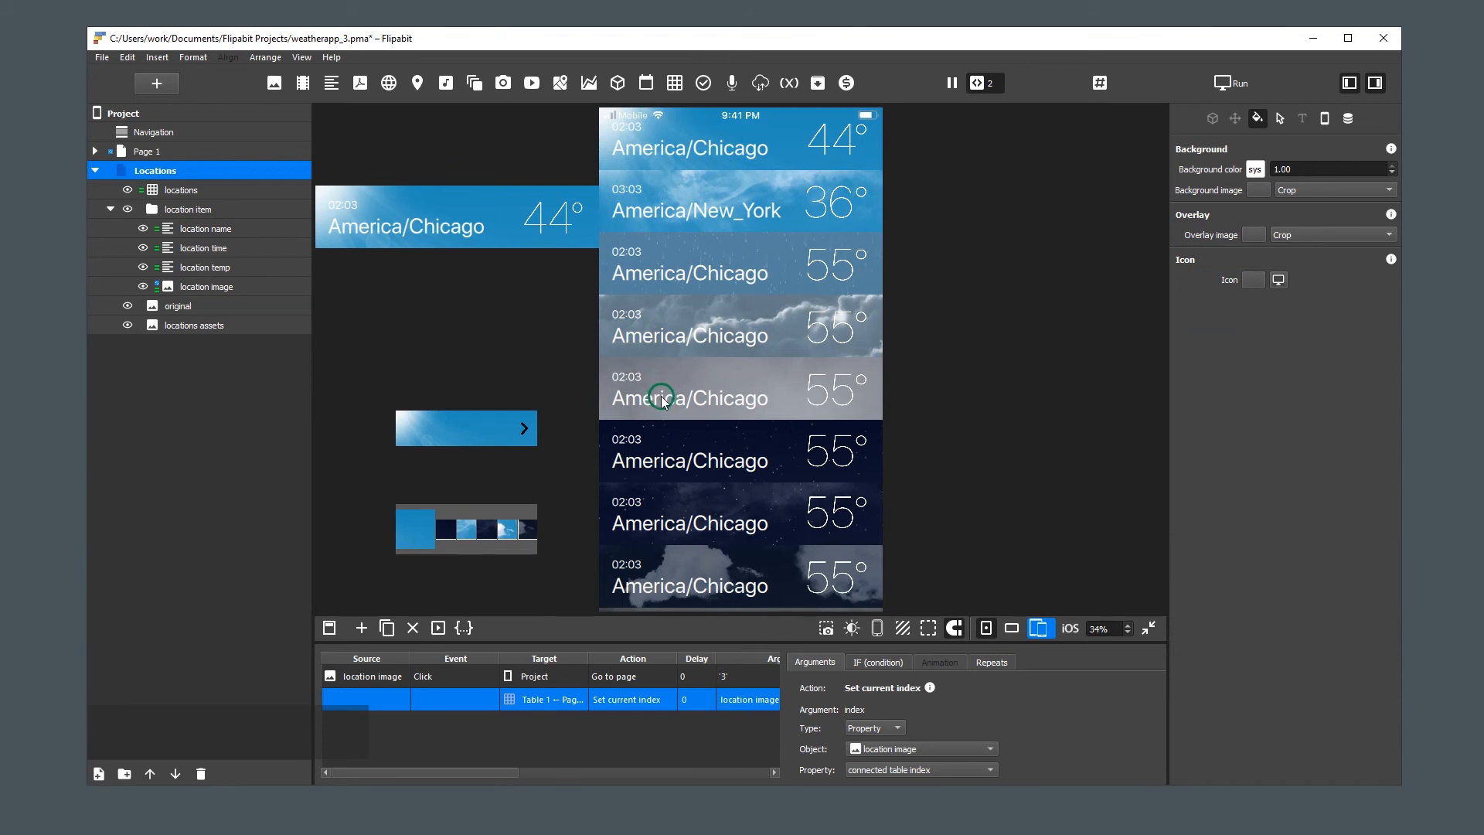
Turn off the Input interaction for the location name, location time and location temp text elements together
left_click(205, 228)
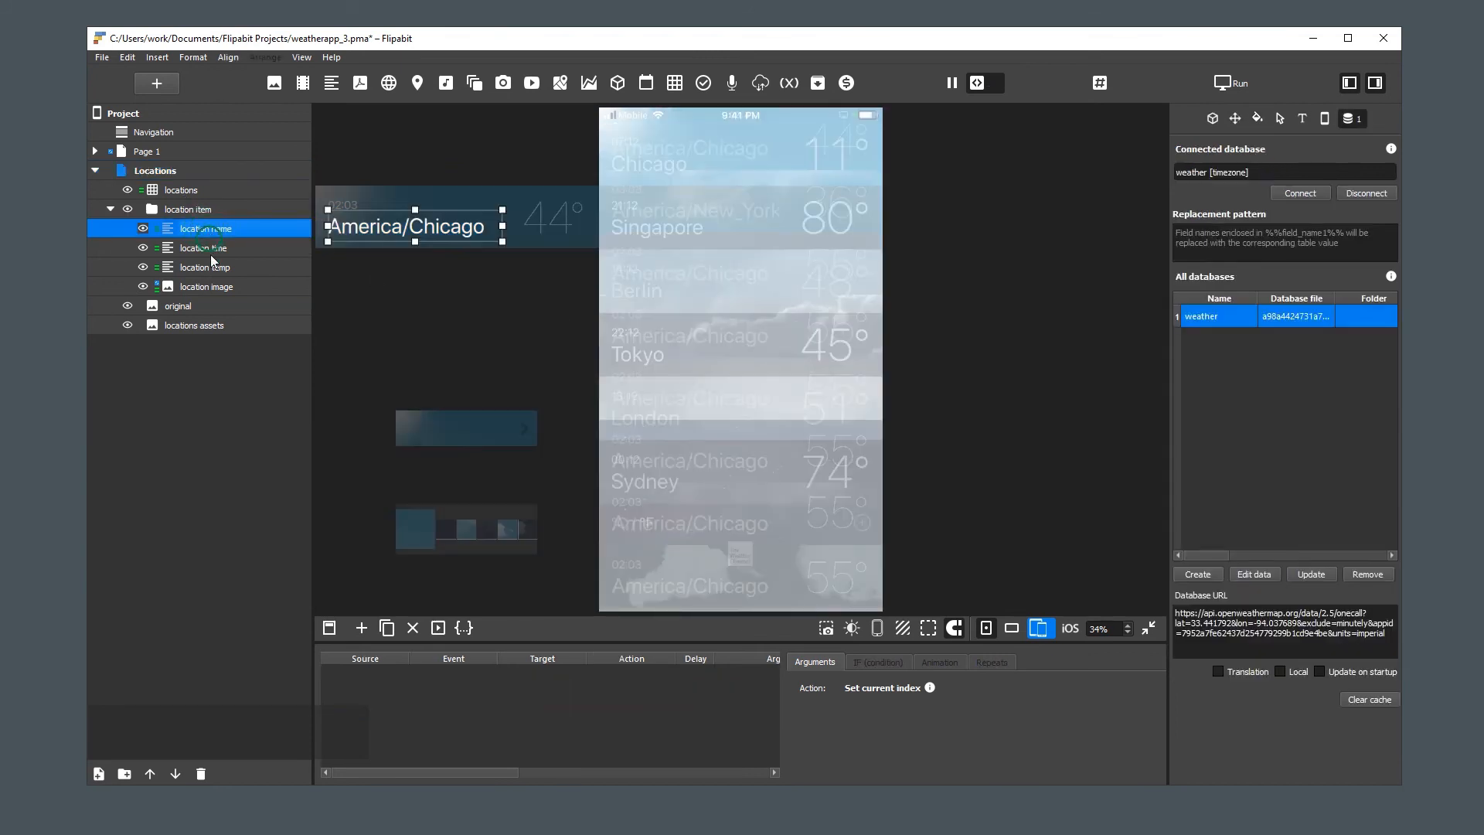
left_click(233, 260, "shift")
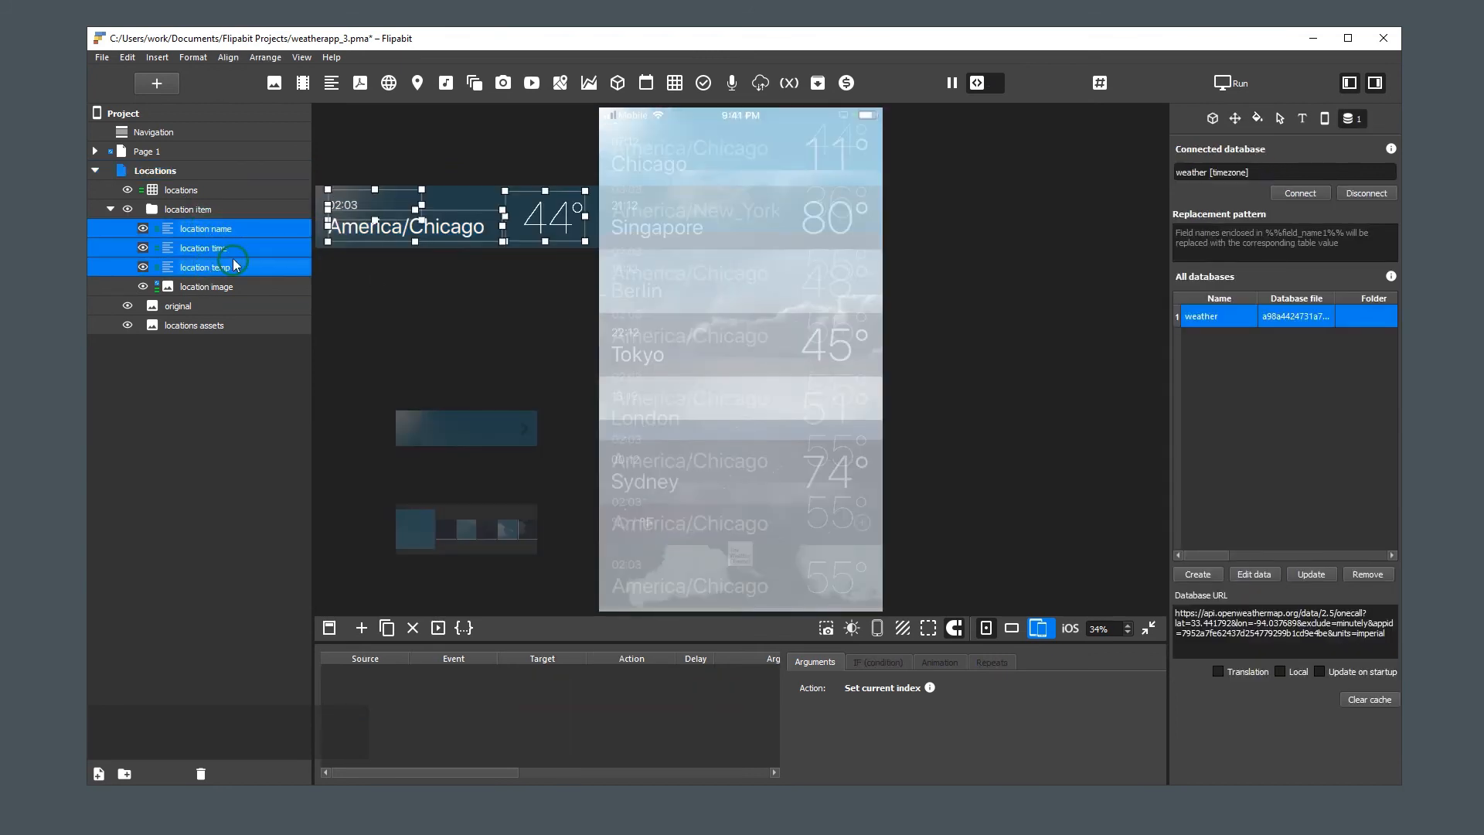
left_click(1280, 119)
left_click(1207, 365)
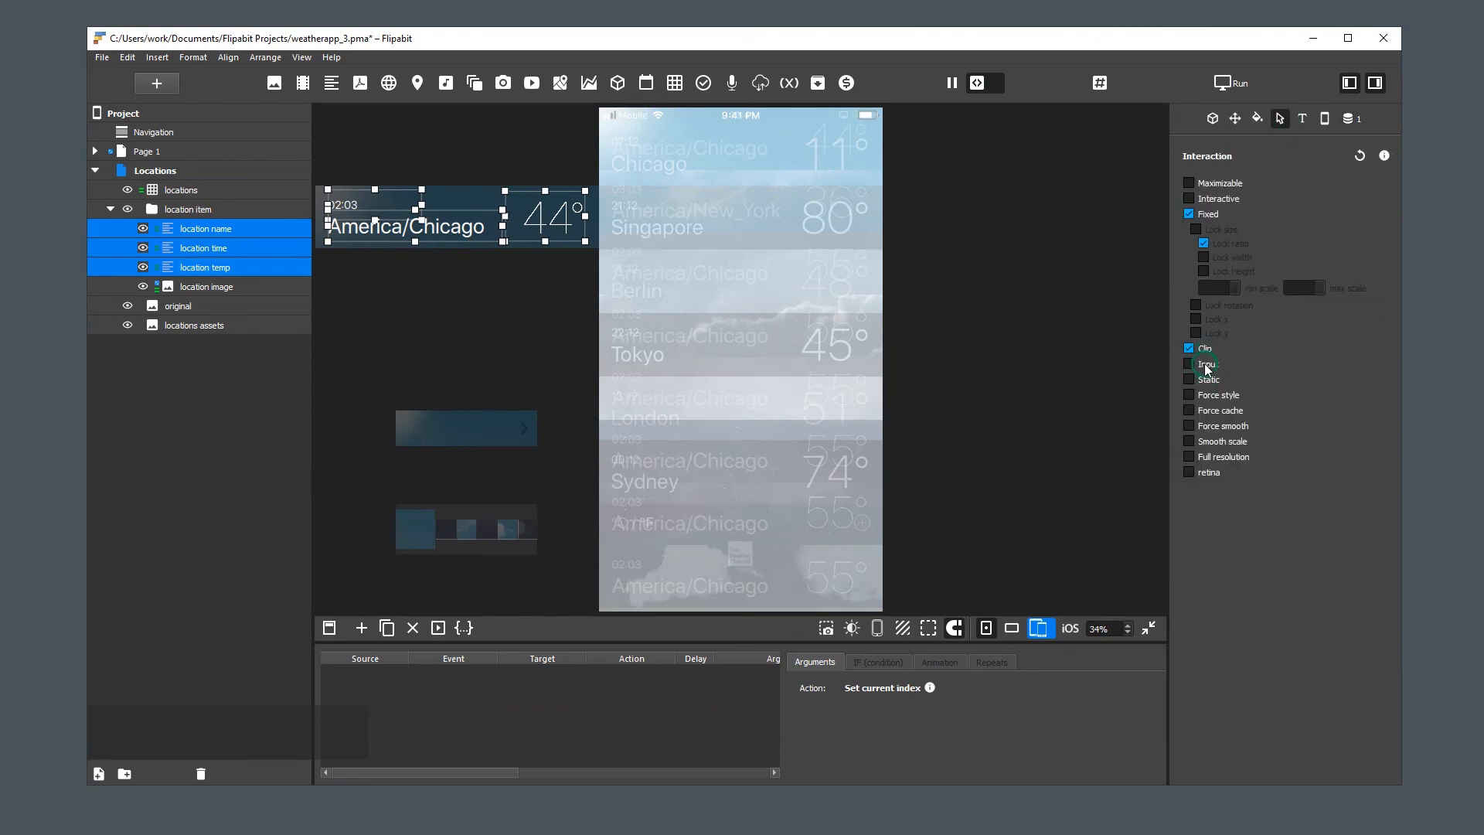
left_click(1018, 368)
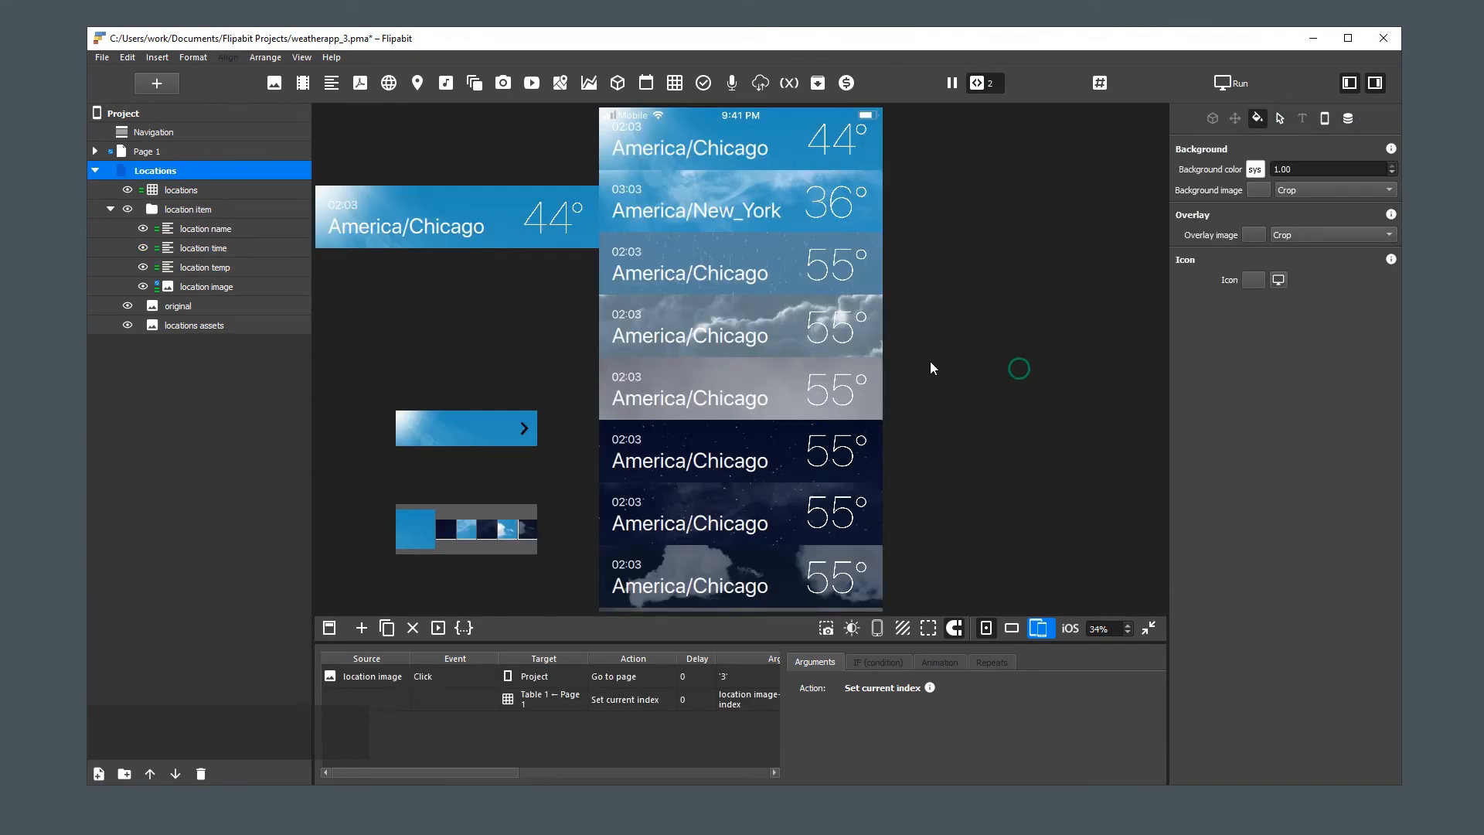
Test the list navigation by opening three different locations on Page 1 and returning to the Locations page after each
left_click(724, 334)
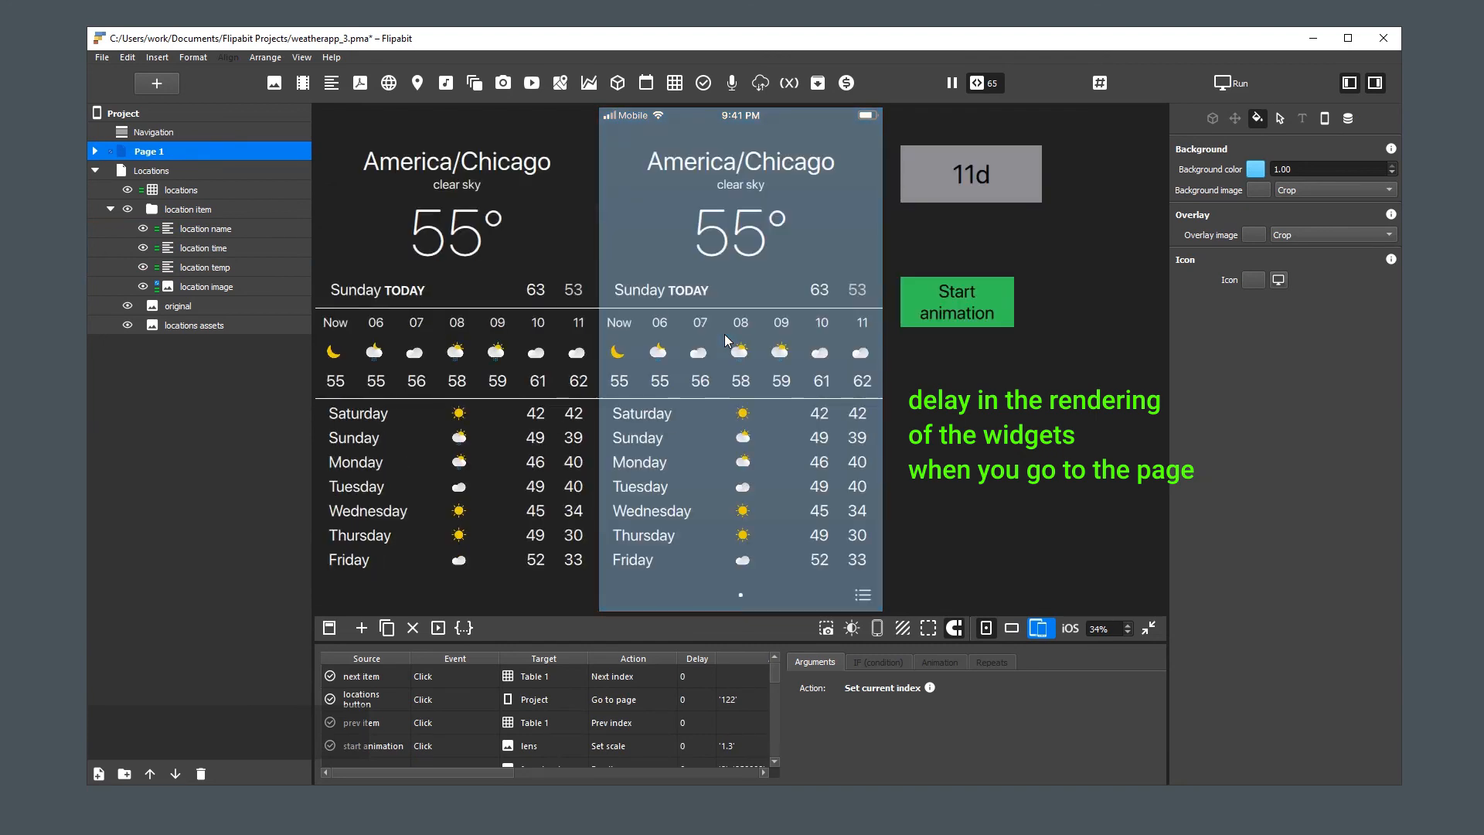
left_click(864, 596)
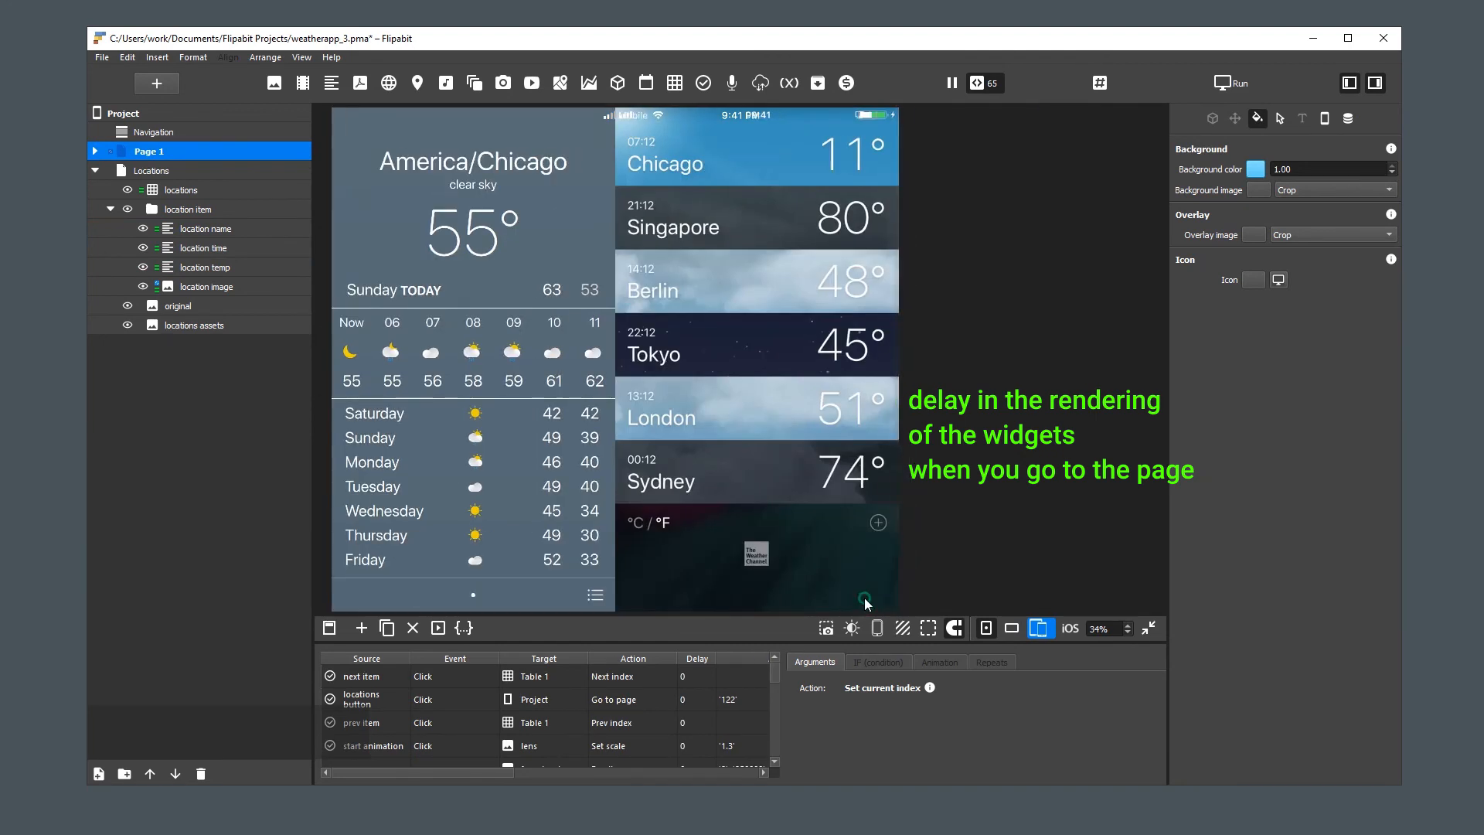
left_click(704, 201)
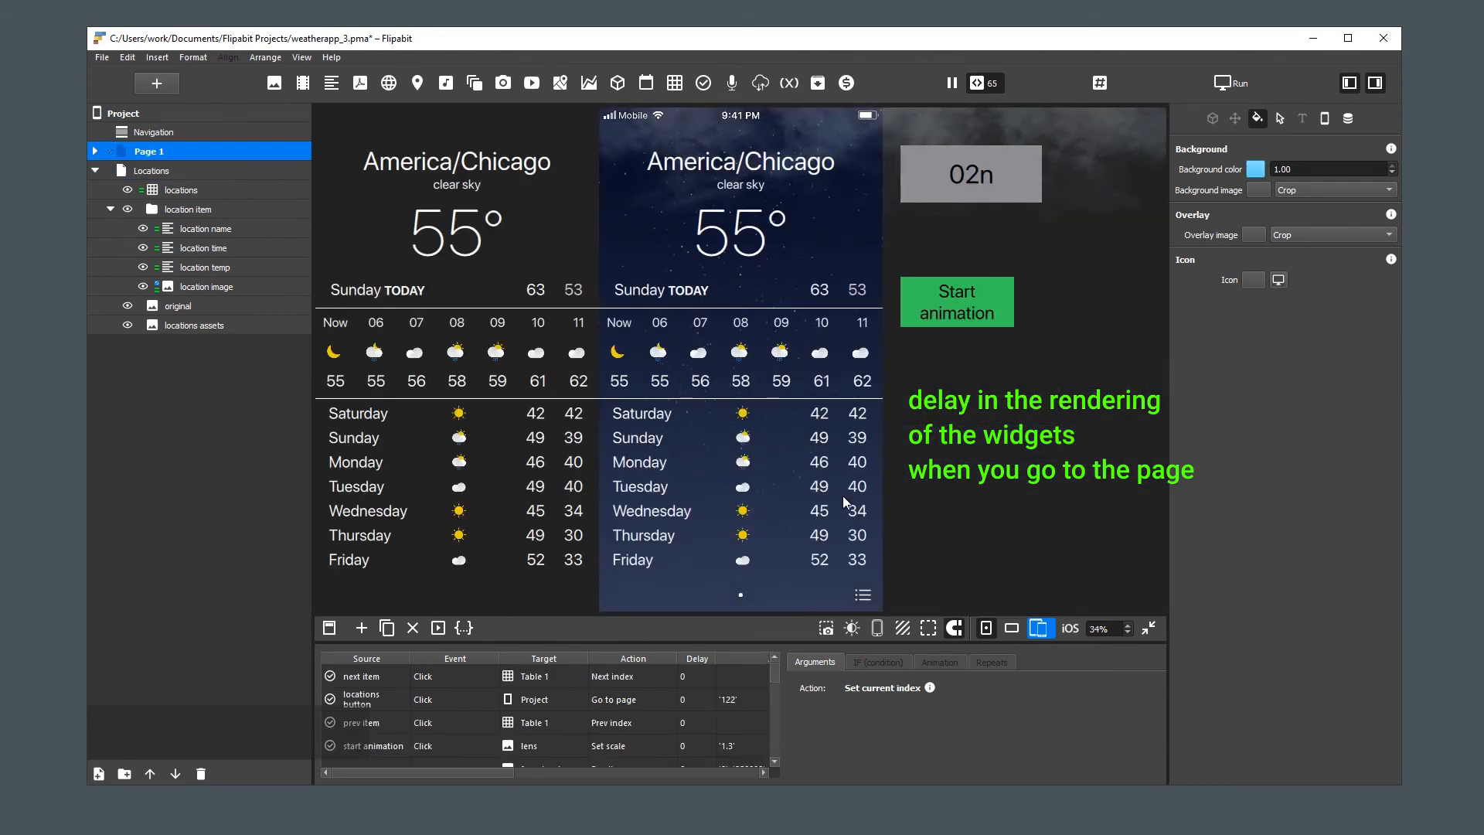
left_click(864, 595)
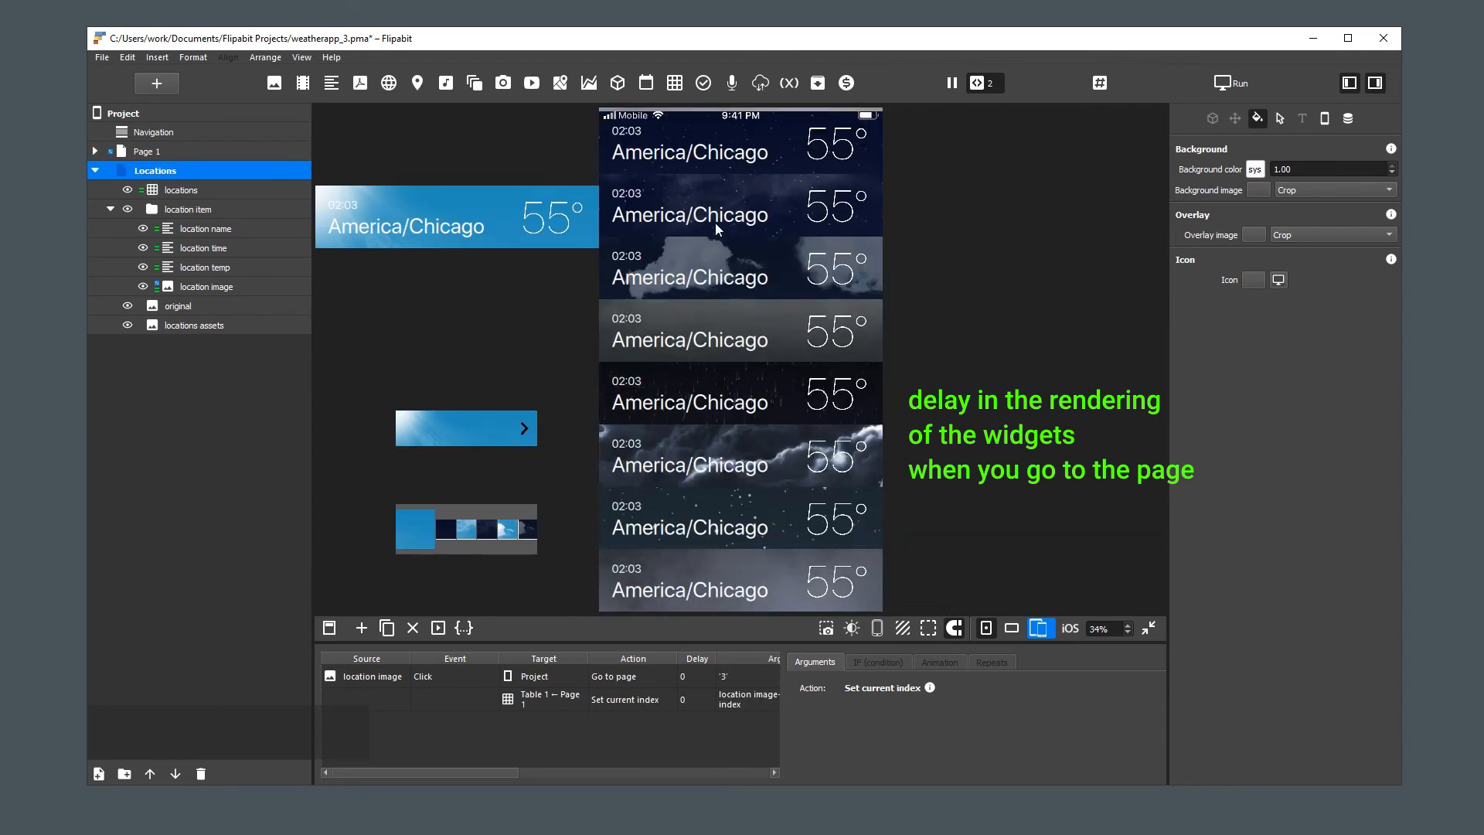
left_click(696, 278)
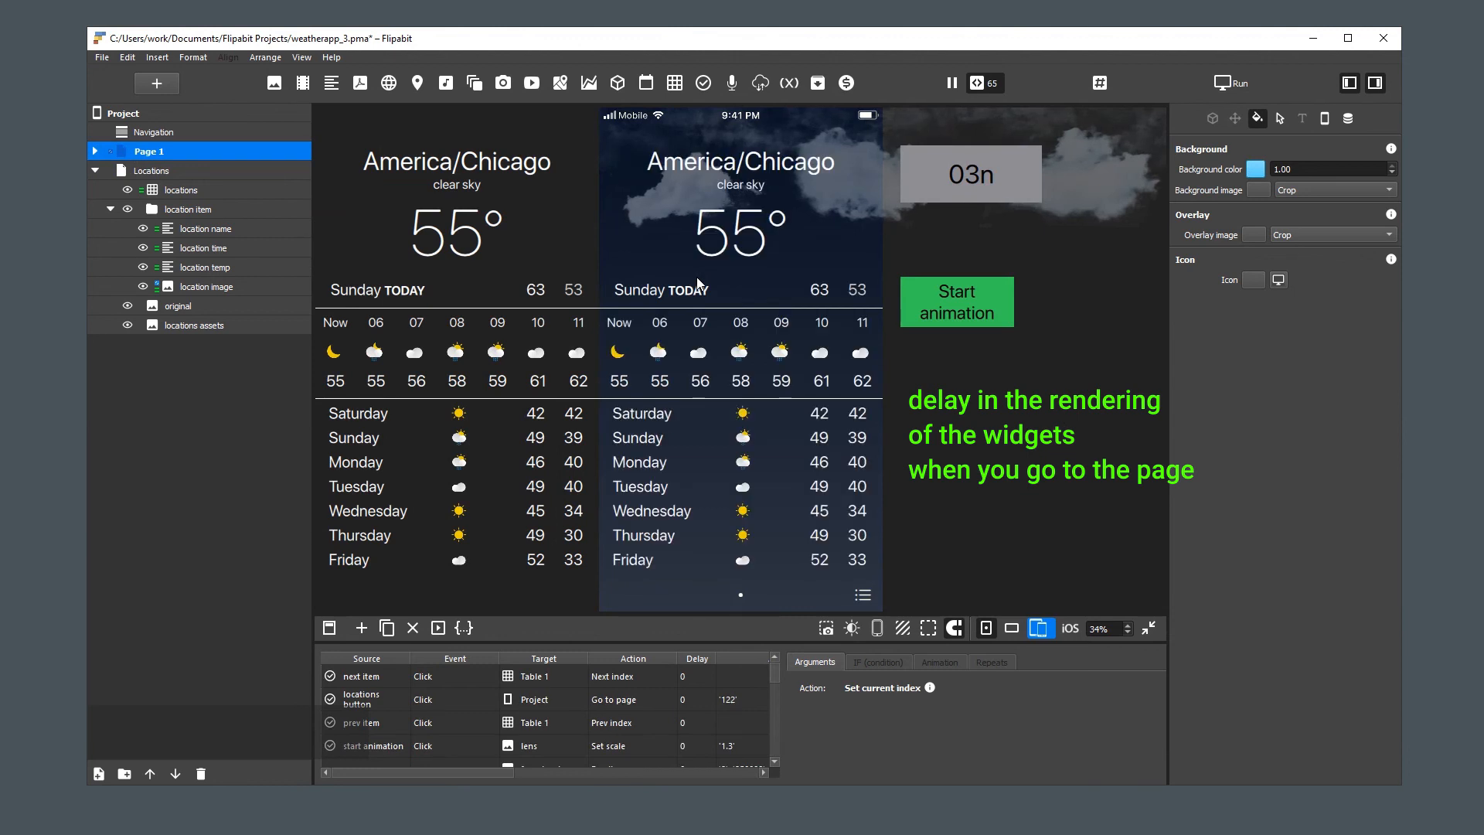
left_click(862, 597)
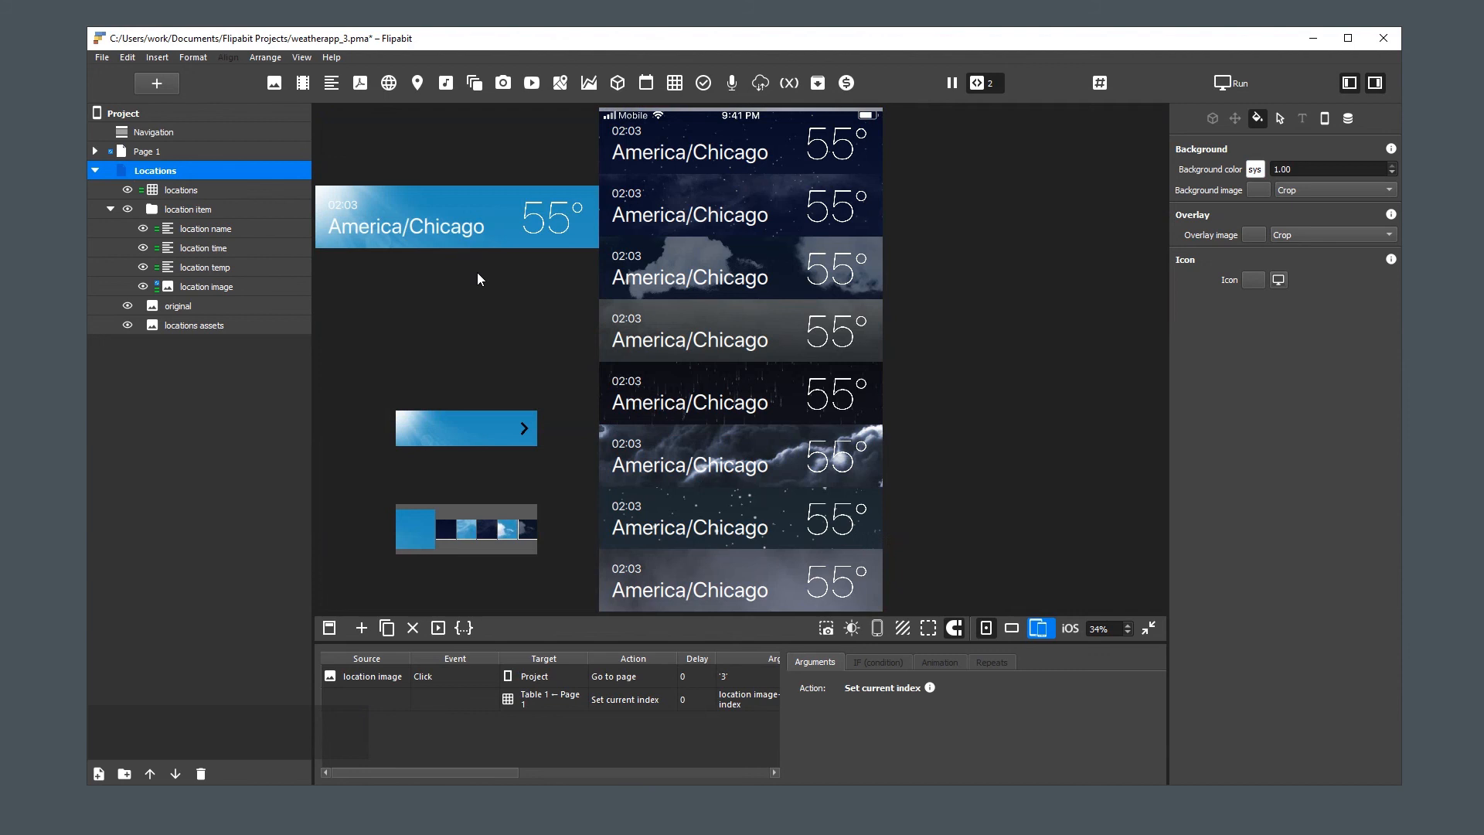
Select both Page 1 and Locations and enable the Static interaction option for them
left_click(149, 152)
left_click(151, 166)
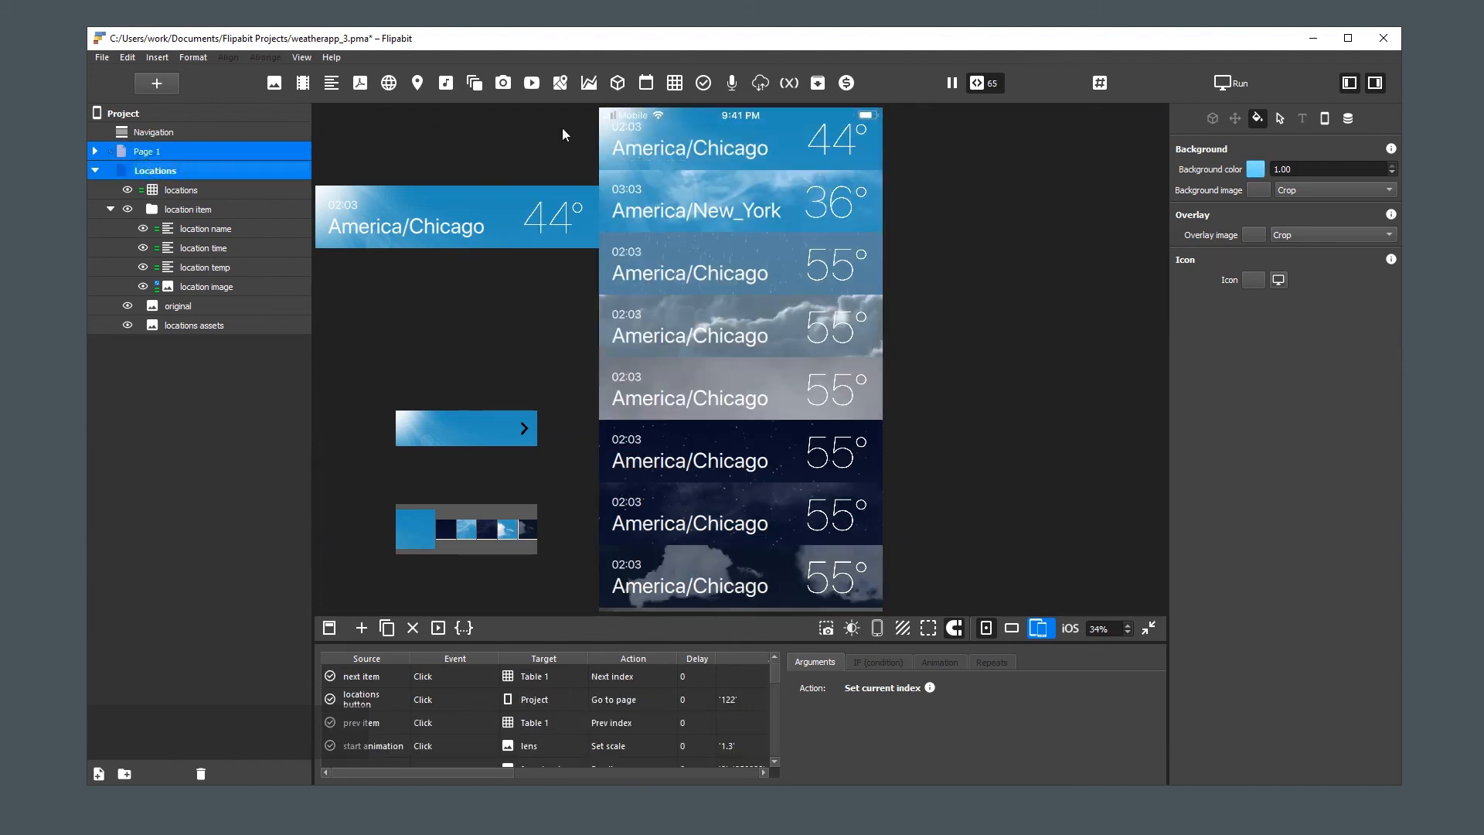
left_click(1279, 119)
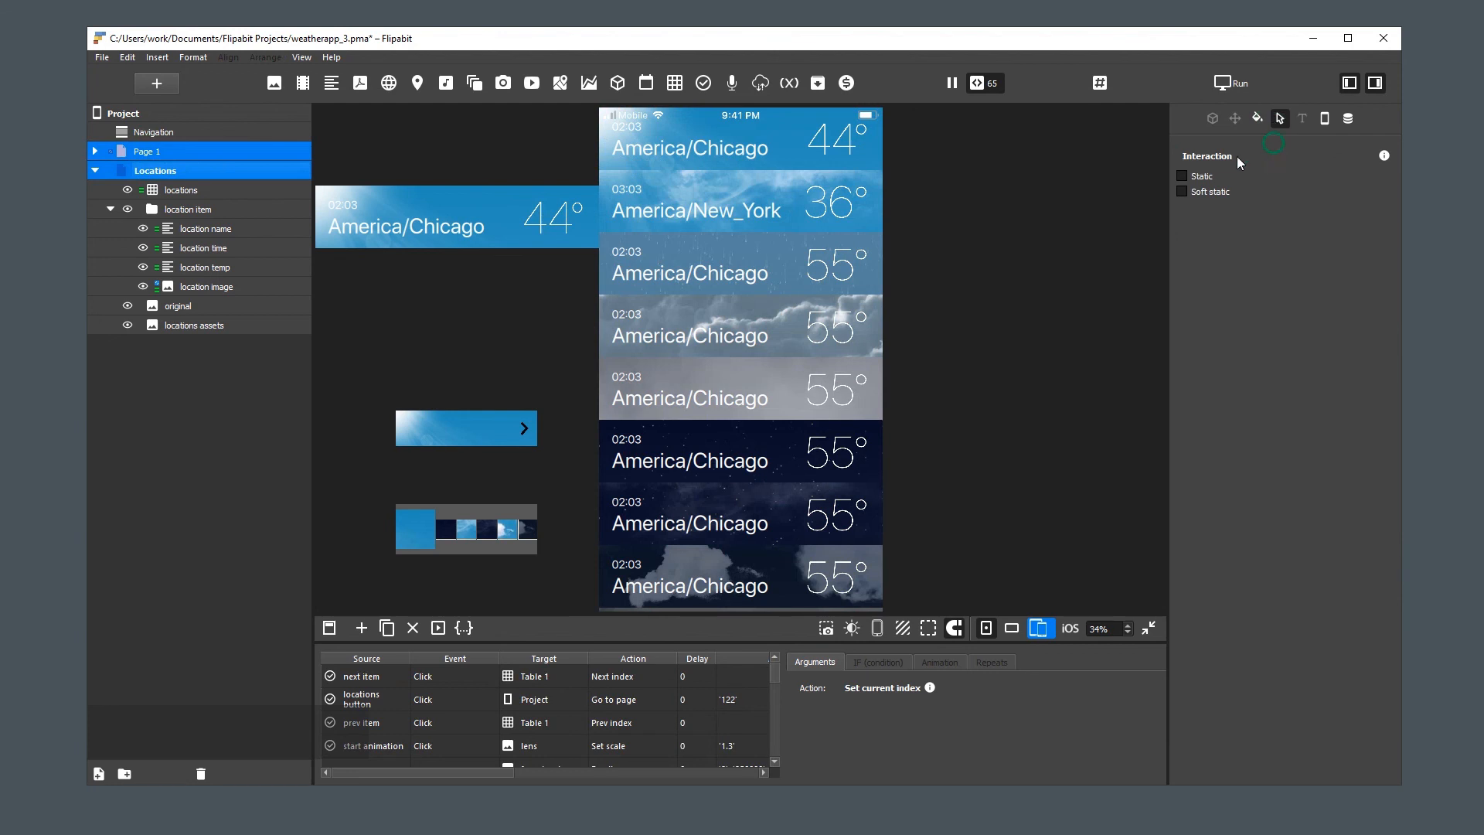
left_click(1201, 179)
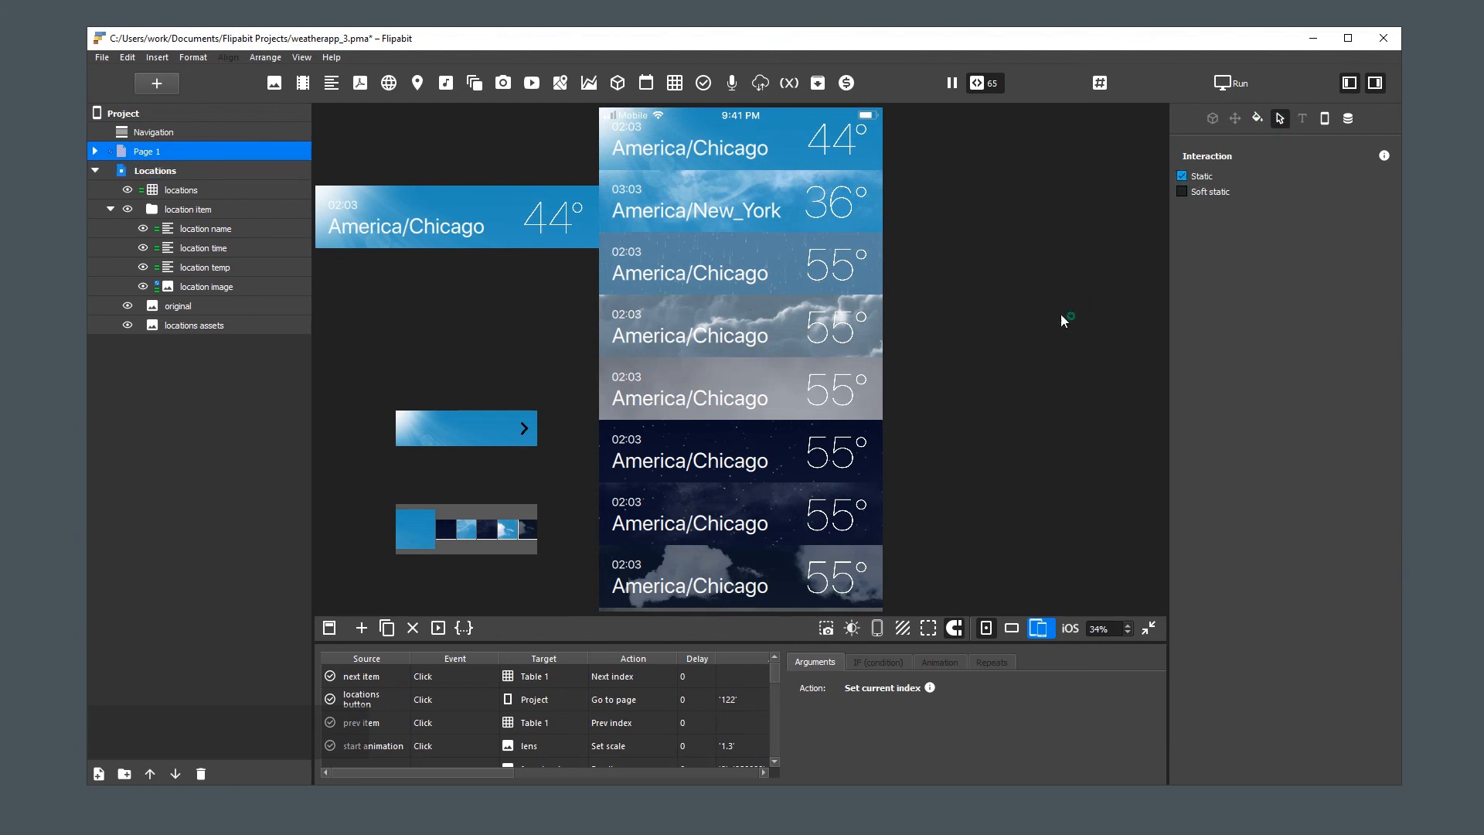
Retest switching between Locations and Page 1 with two list items to check the rendering of the static pages
left_click(748, 318)
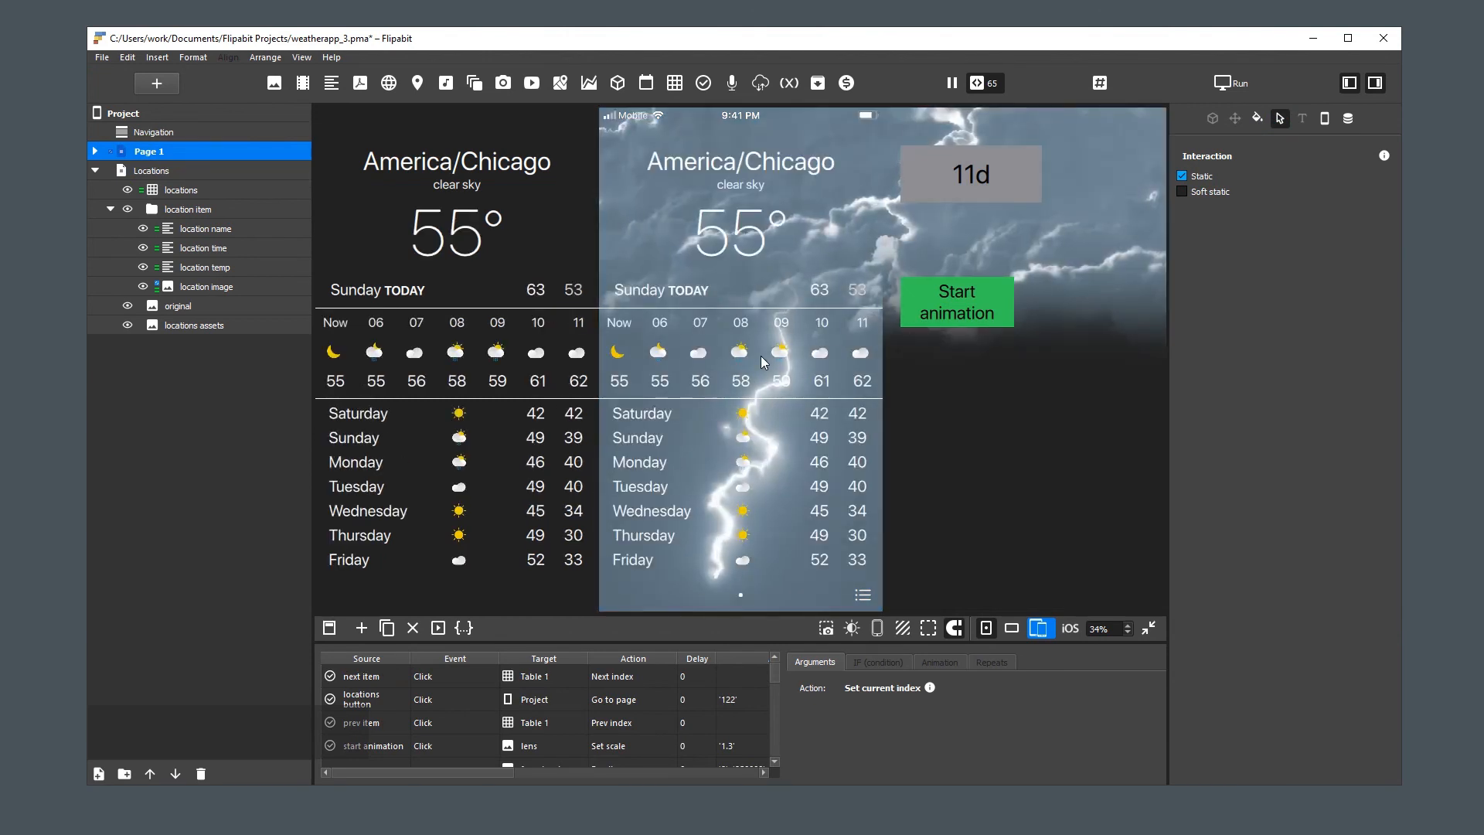
left_click(862, 595)
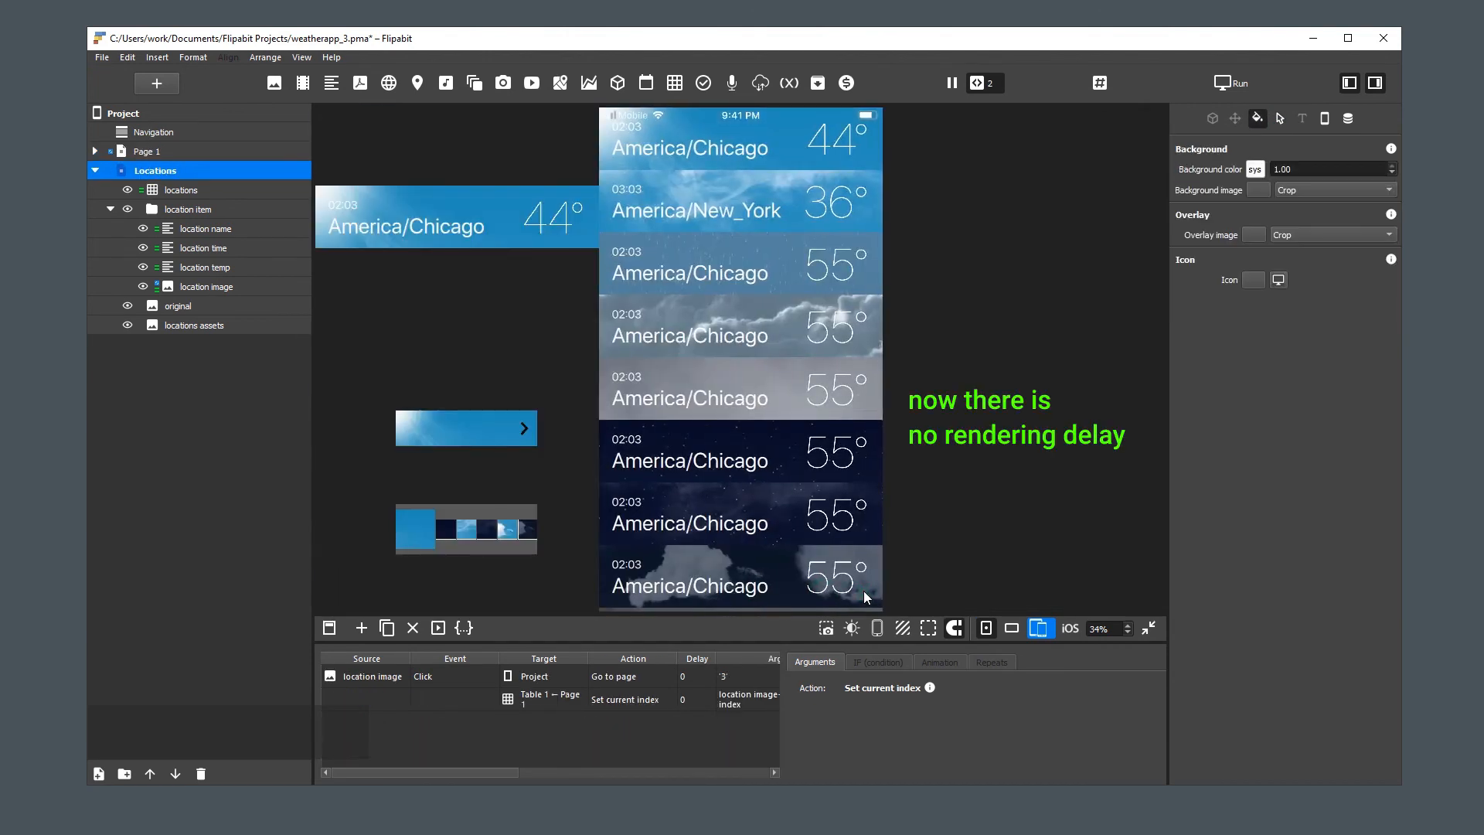
left_click(739, 378)
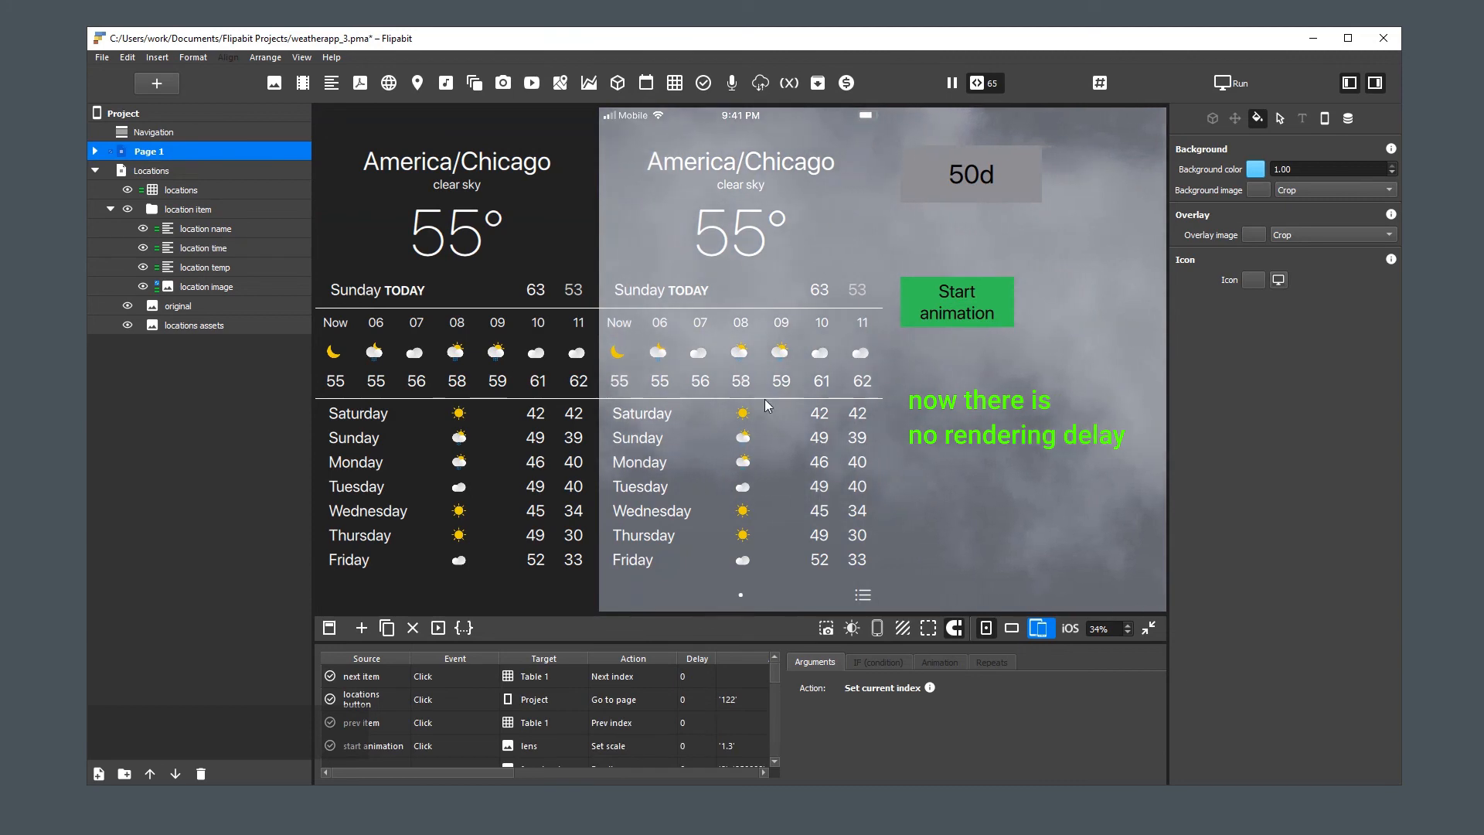
left_click(863, 597)
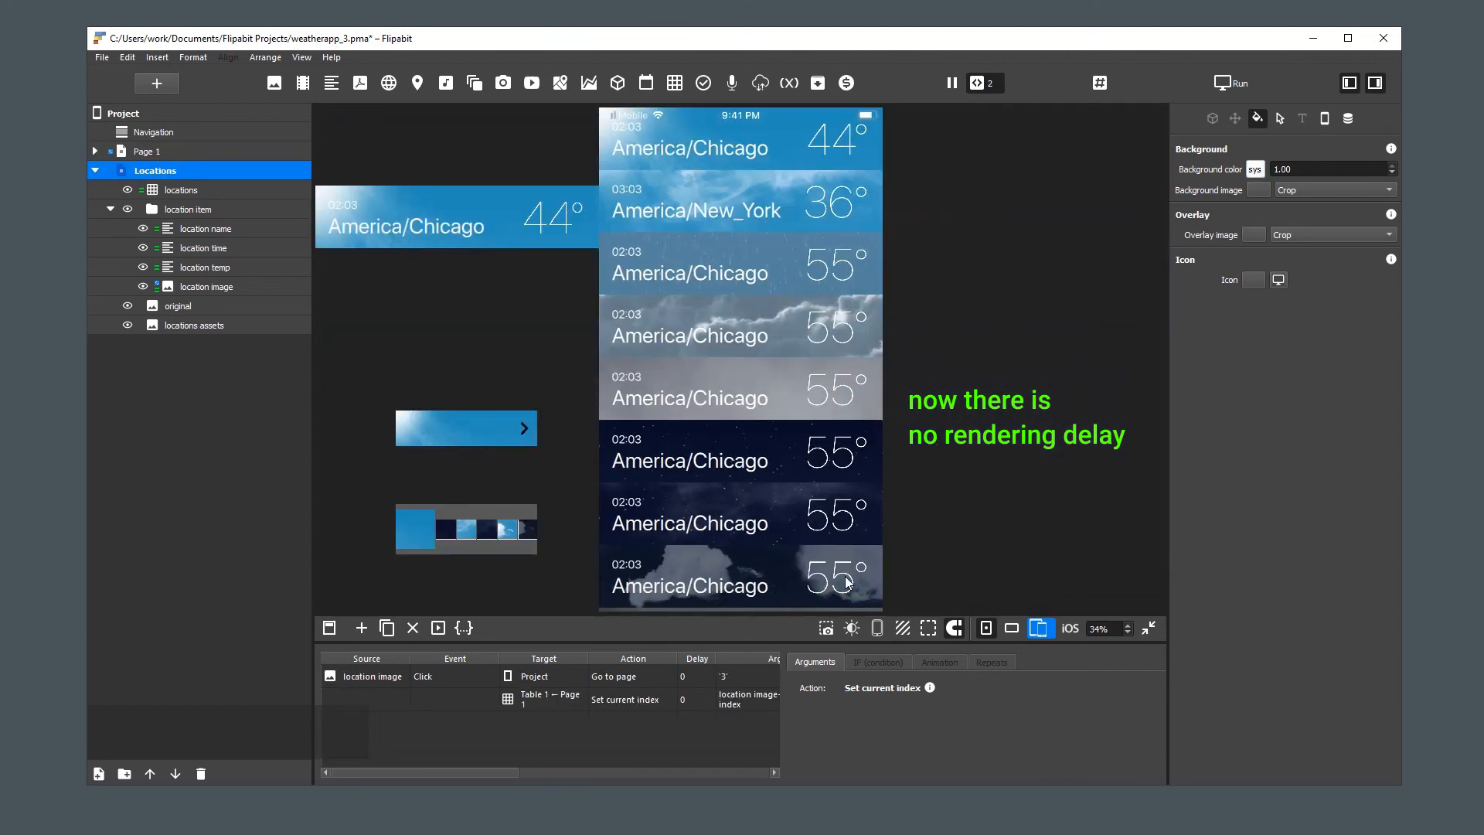
Open a location from the lower part of the list on Page 1 and return to the Locations page
left_click(775, 525)
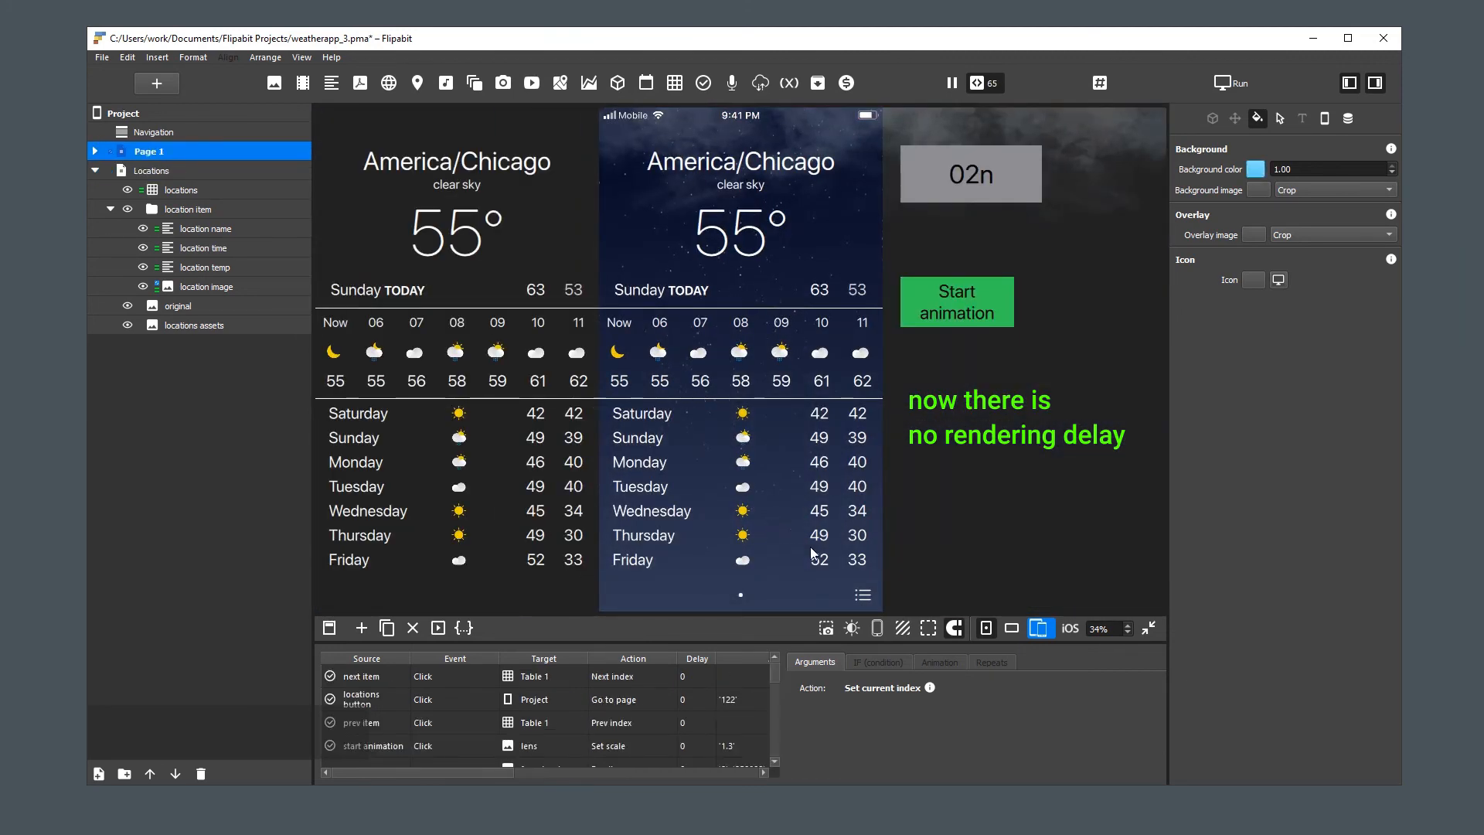
left_click(862, 597)
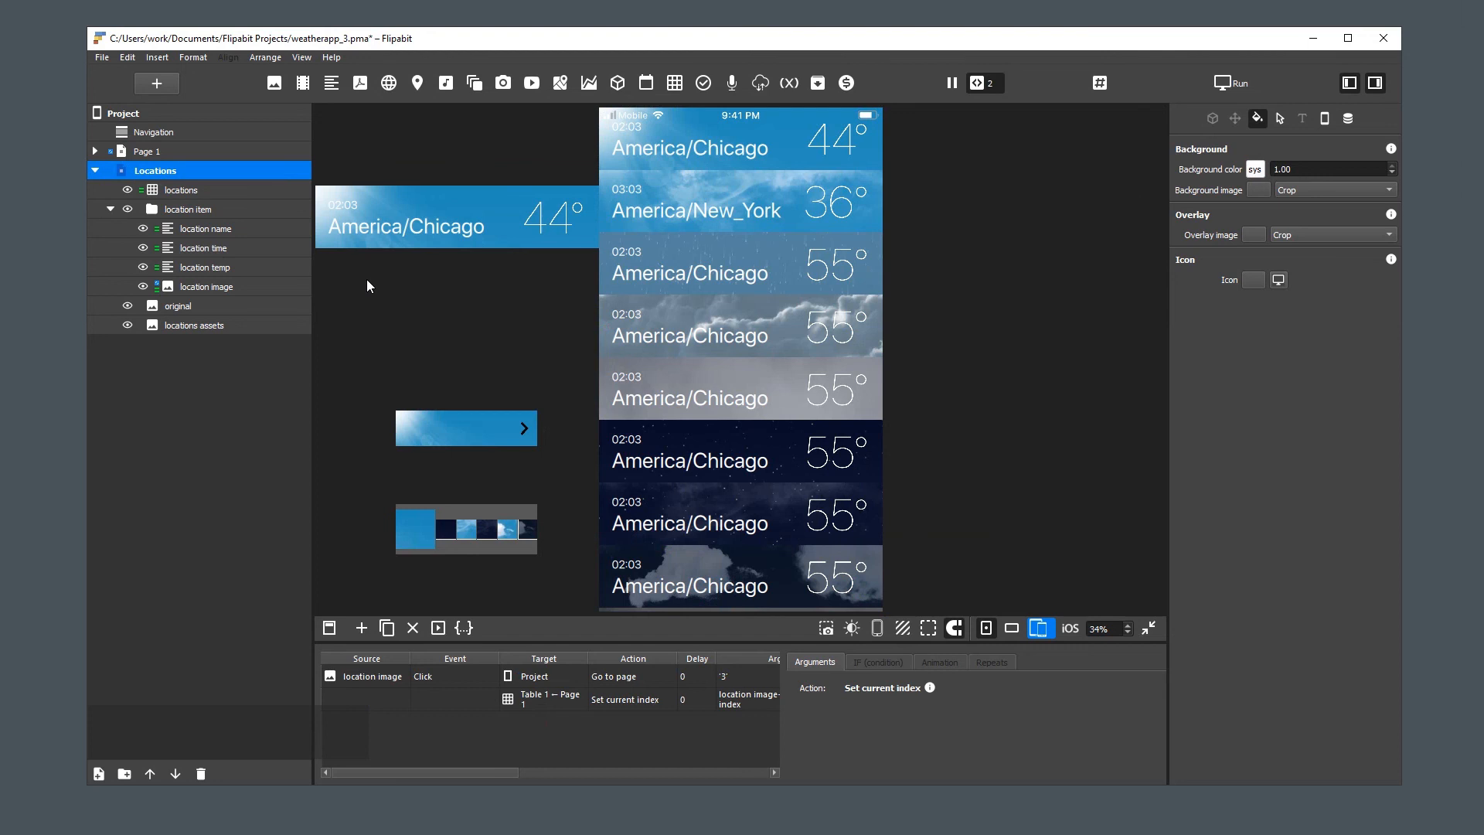
Add a Button form element inside the location item group and rename it "location delete"
left_click(199, 210)
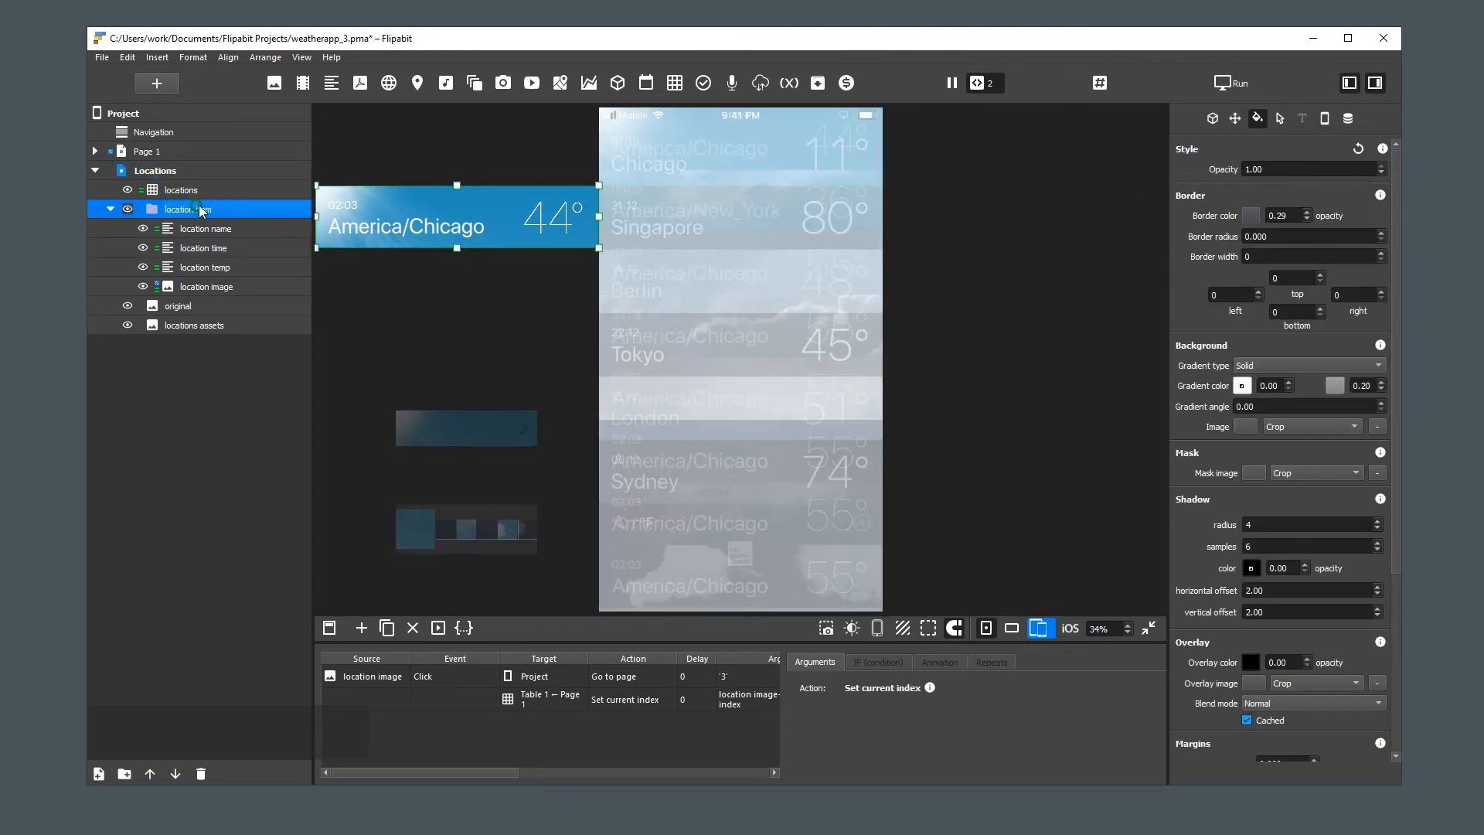
left_click(703, 83)
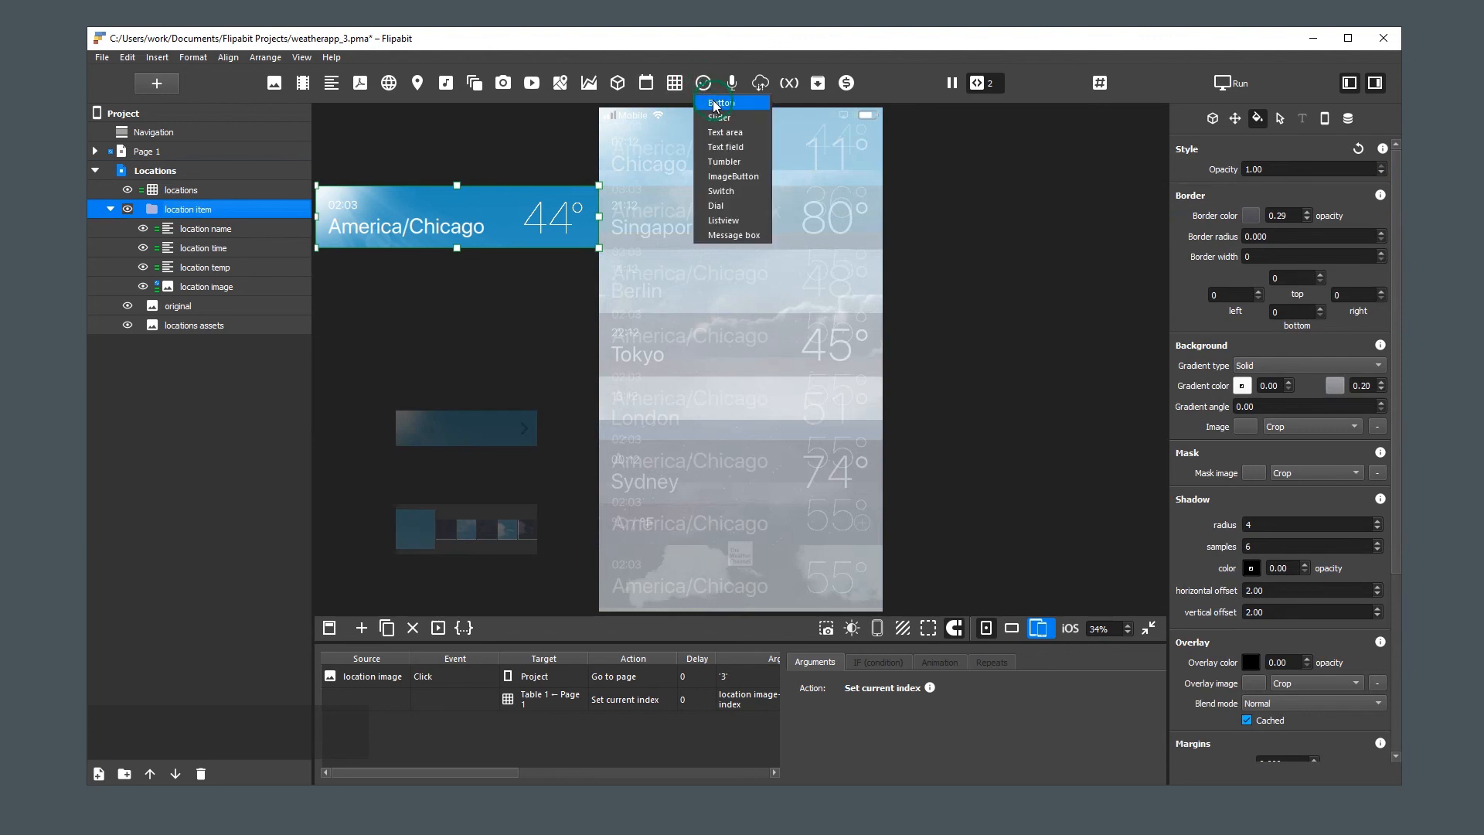
left_click(715, 103)
double_click(196, 309)
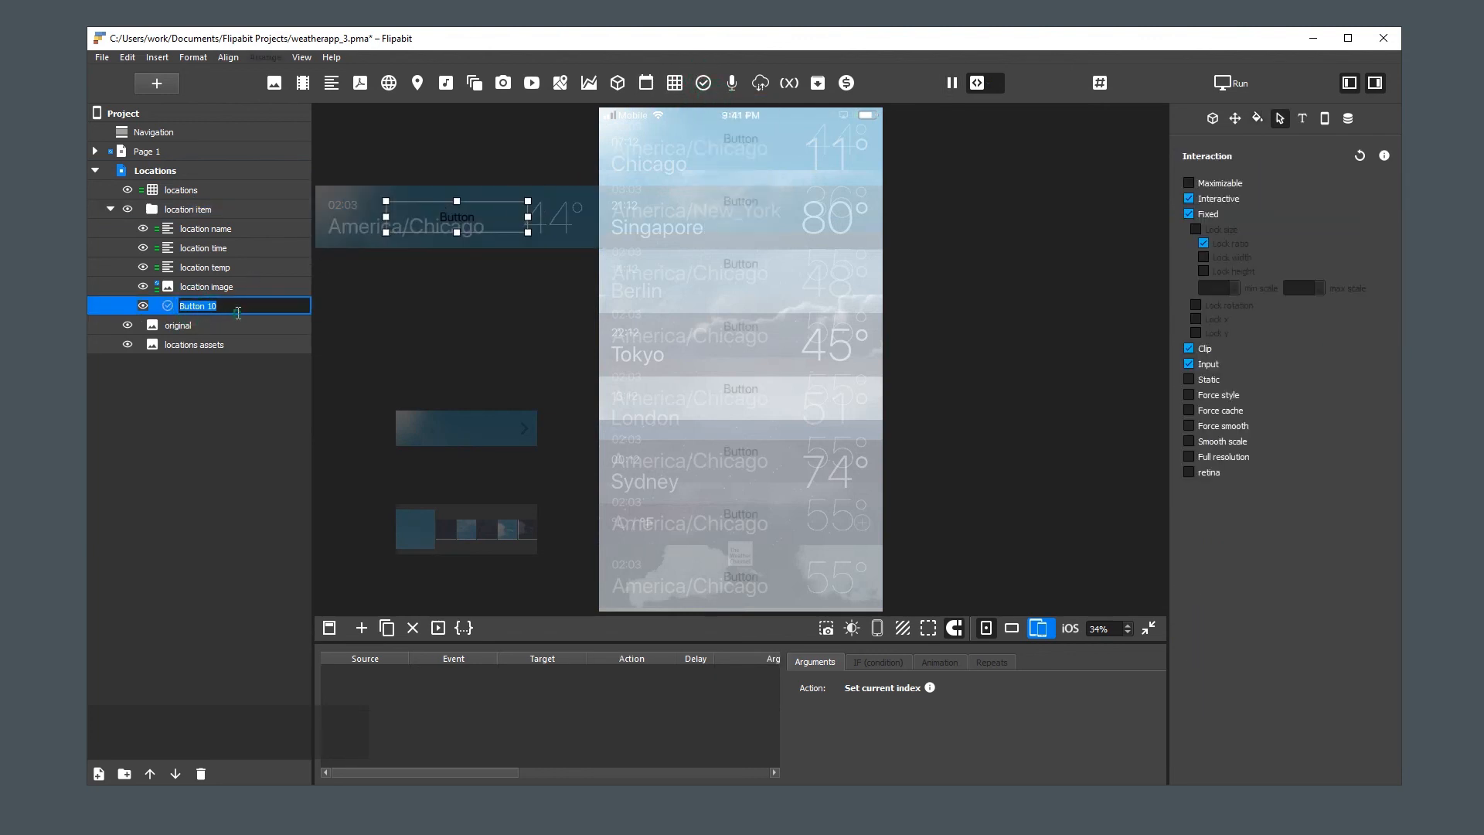
type("location ")
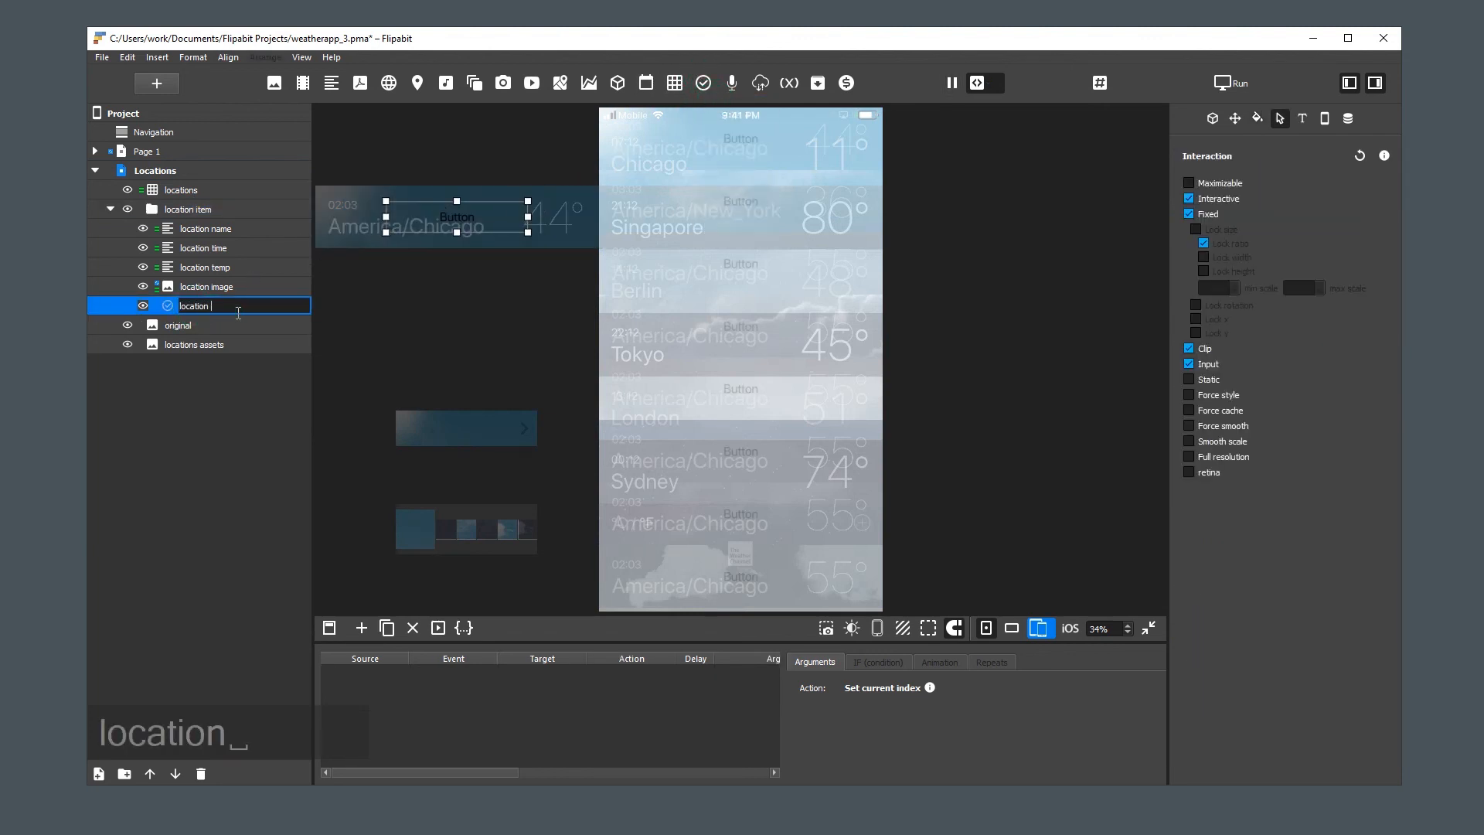
type("delete")
key("Return")
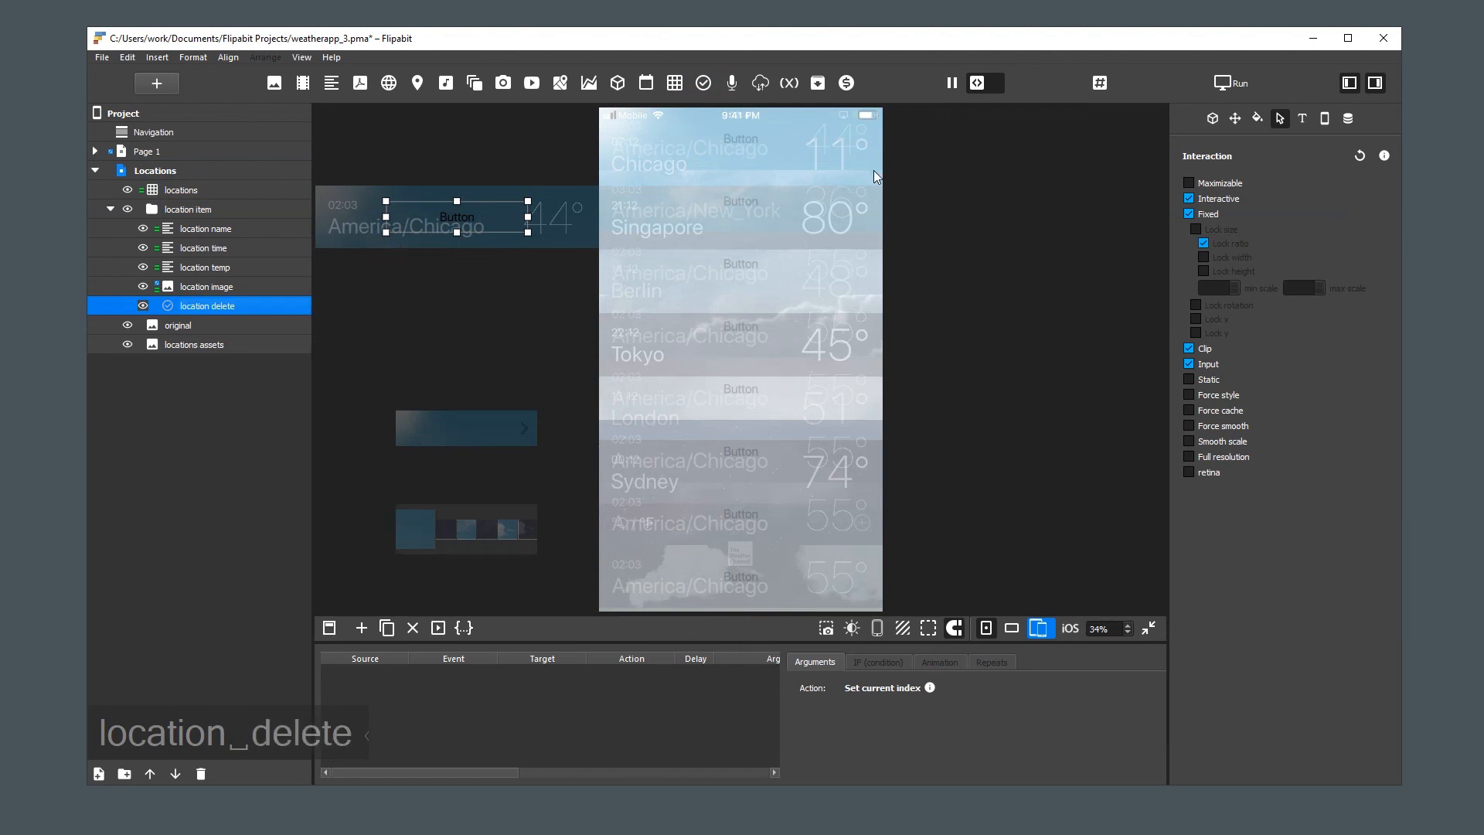
Change the label of the location delete button to "Delete"
left_click(1213, 120)
left_click(1301, 269)
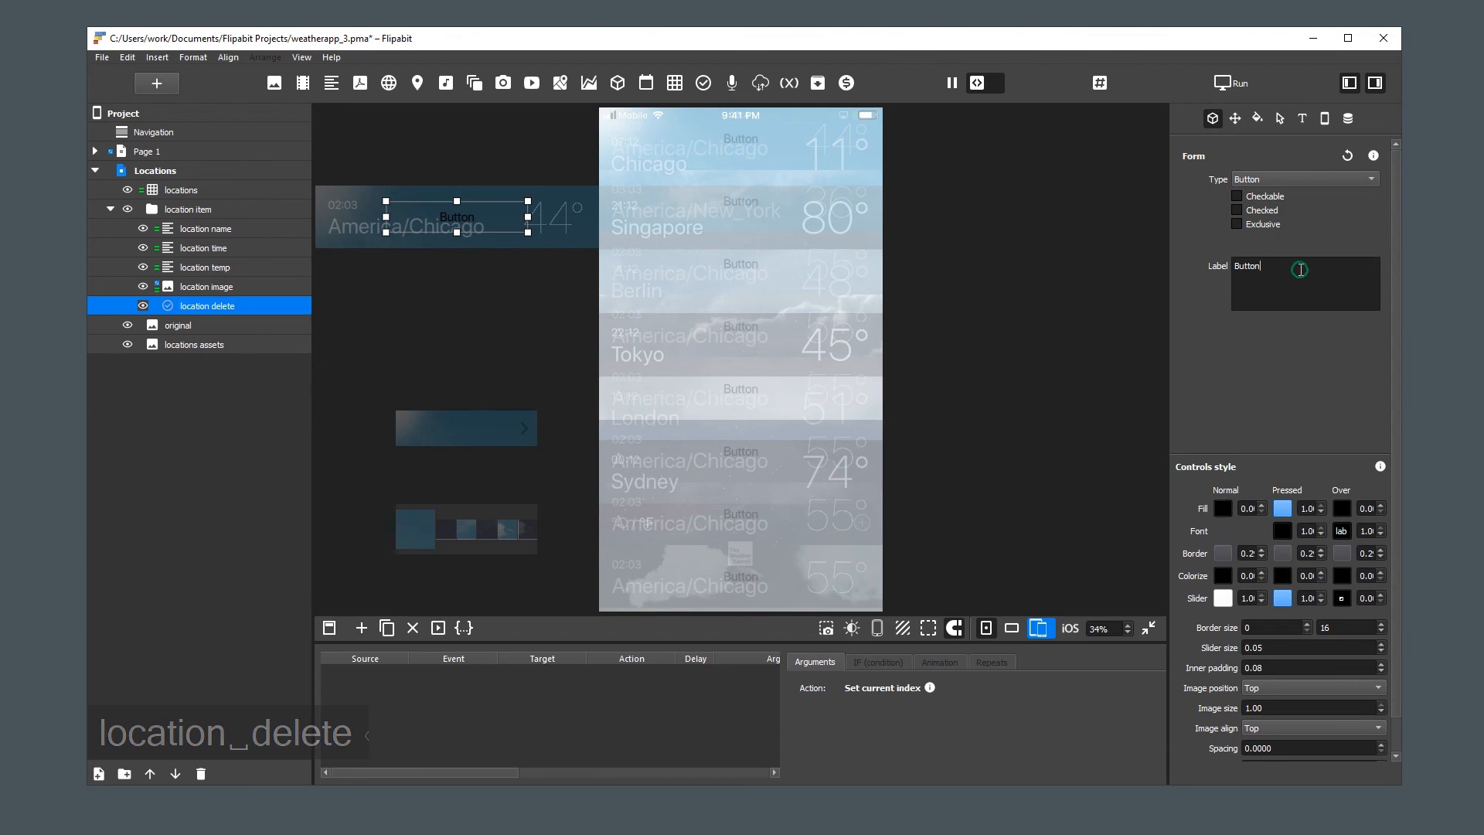
key("ctrl+a")
type("DELETE")
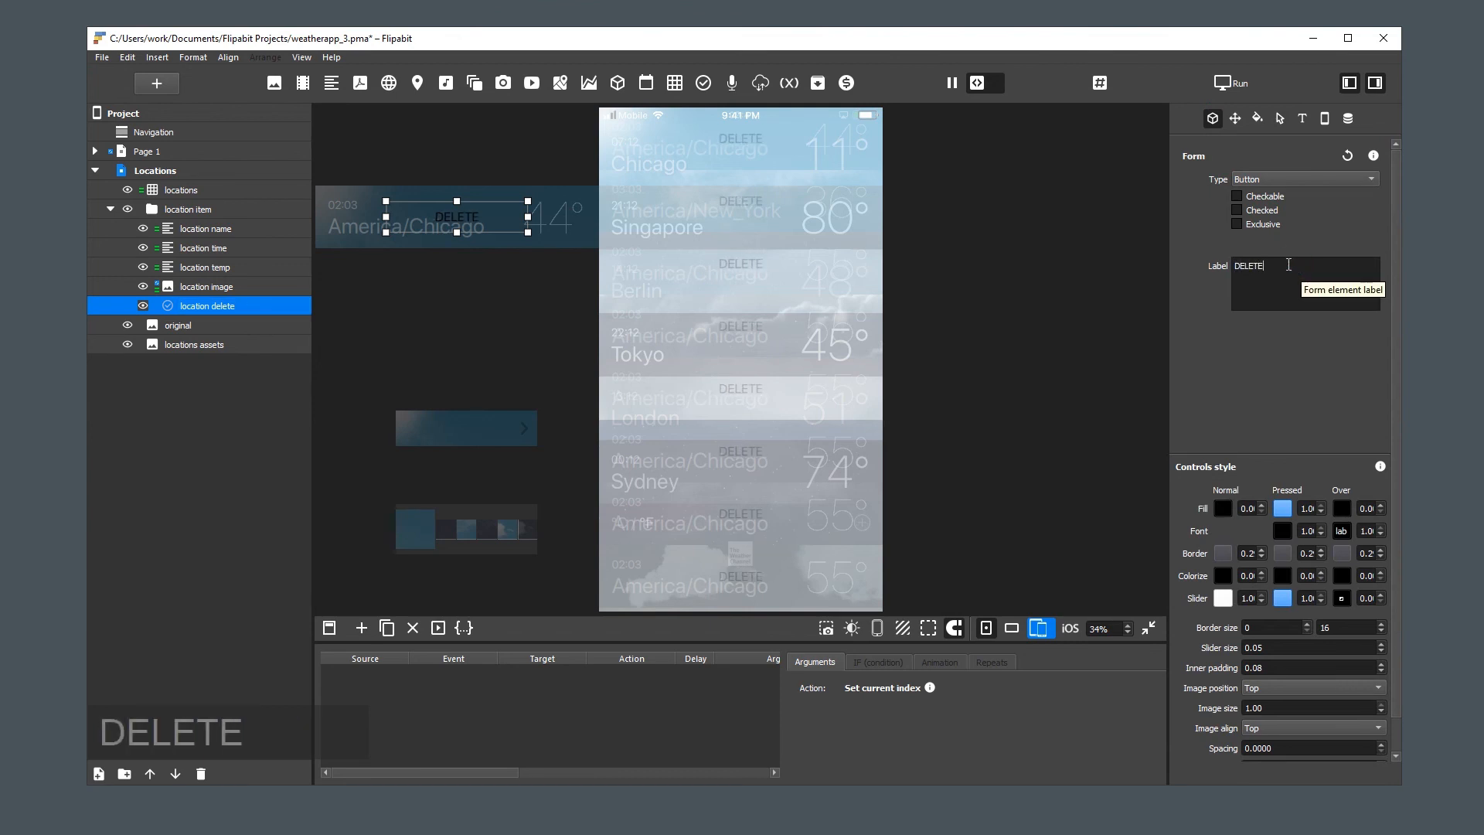
key("ctrl+a")
type("Delete")
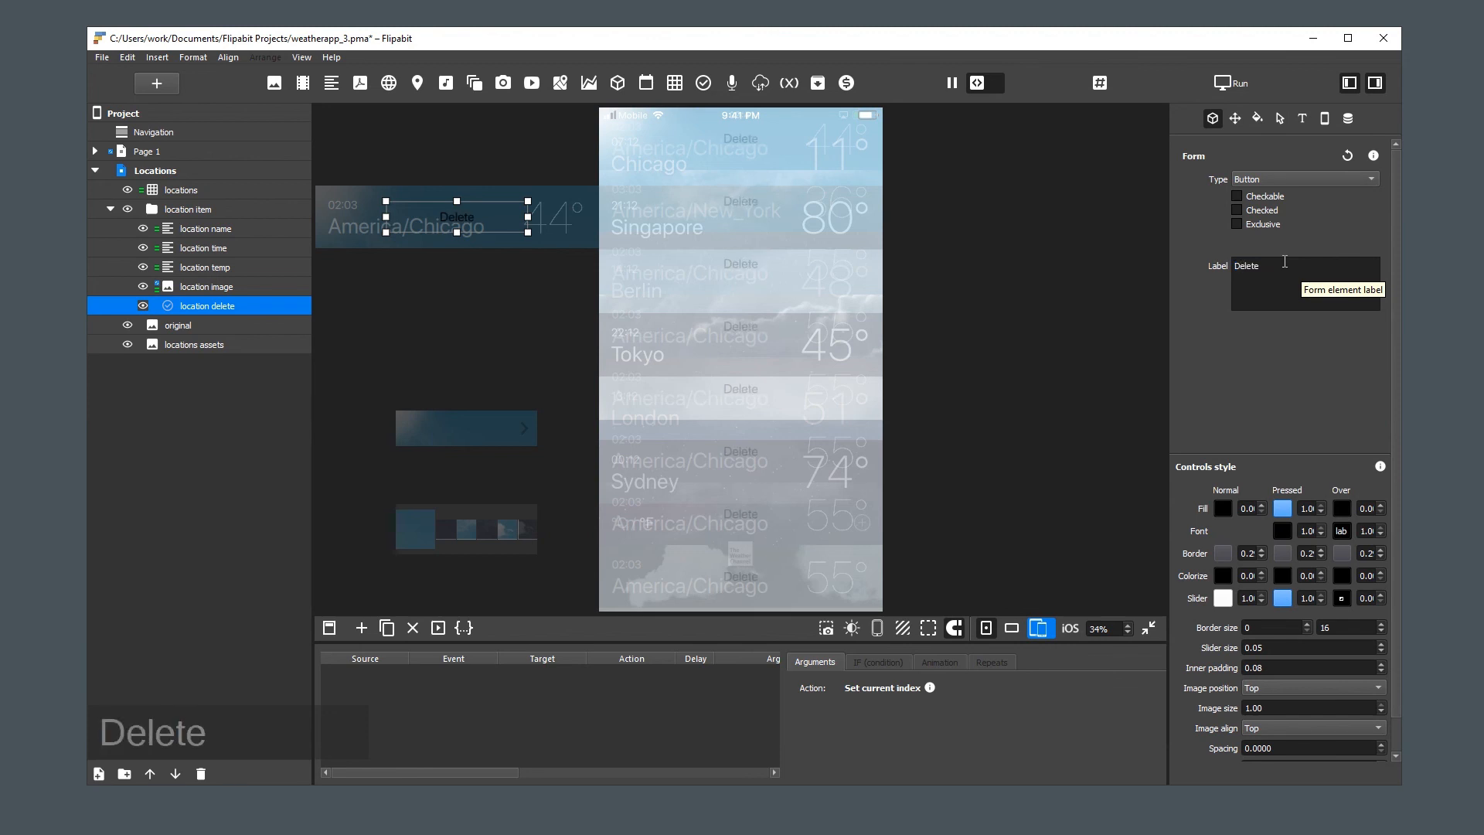
Set both the Normal and Pressed fill colours of the location delete button to colorRed
left_click(1224, 508)
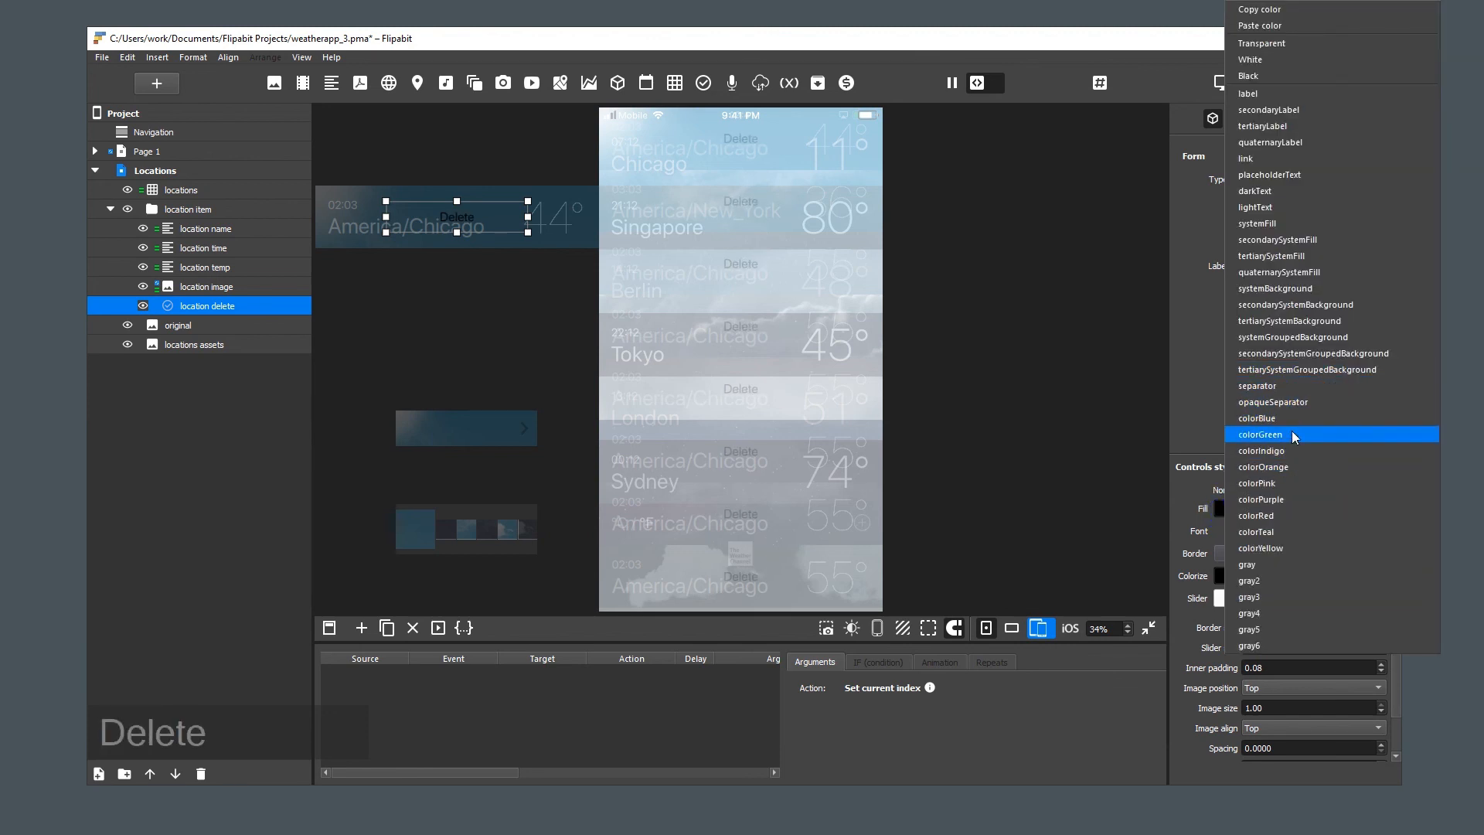
left_click(1292, 516)
left_click(1280, 508)
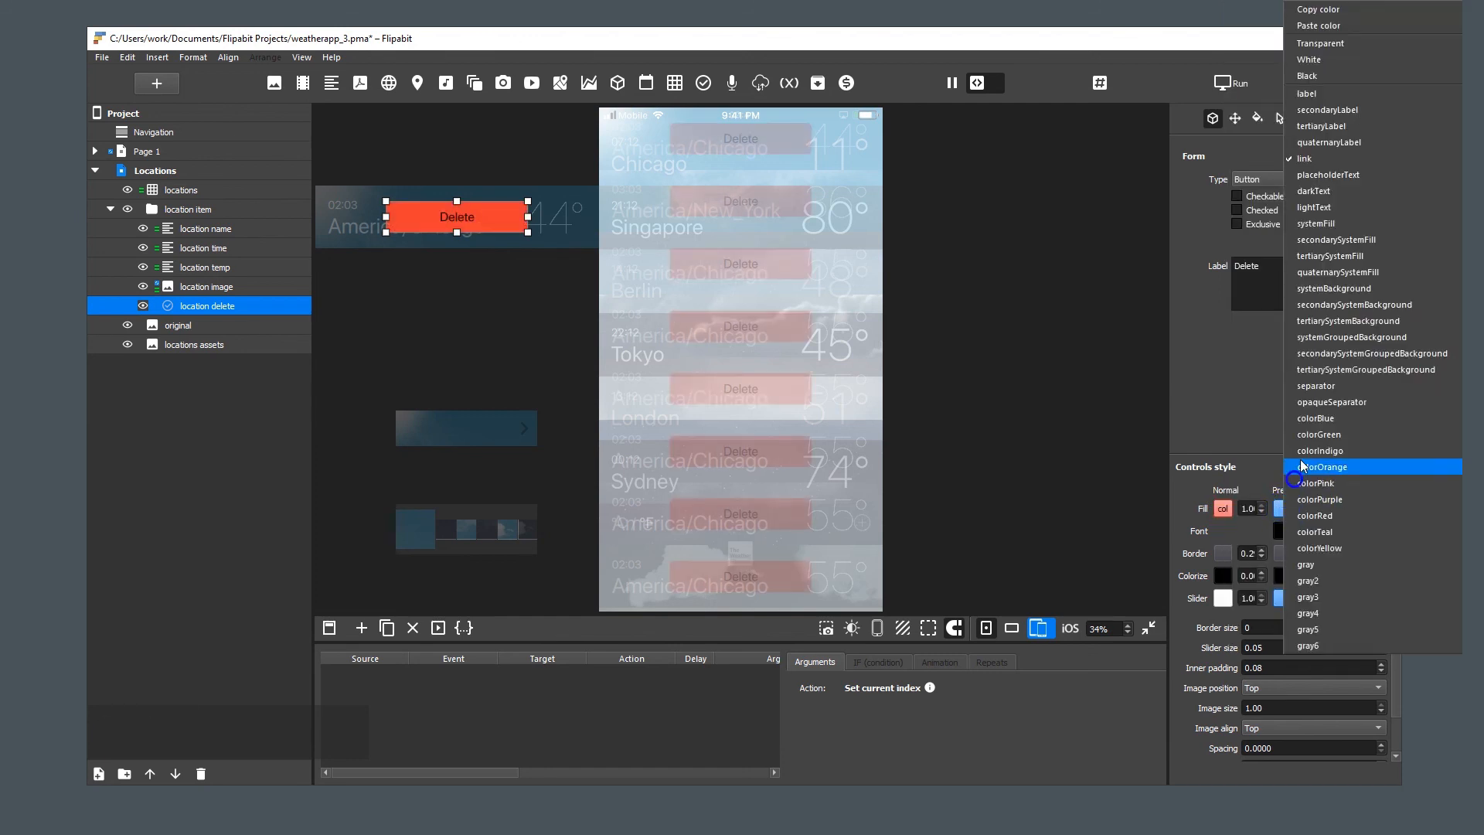
left_click(1346, 515)
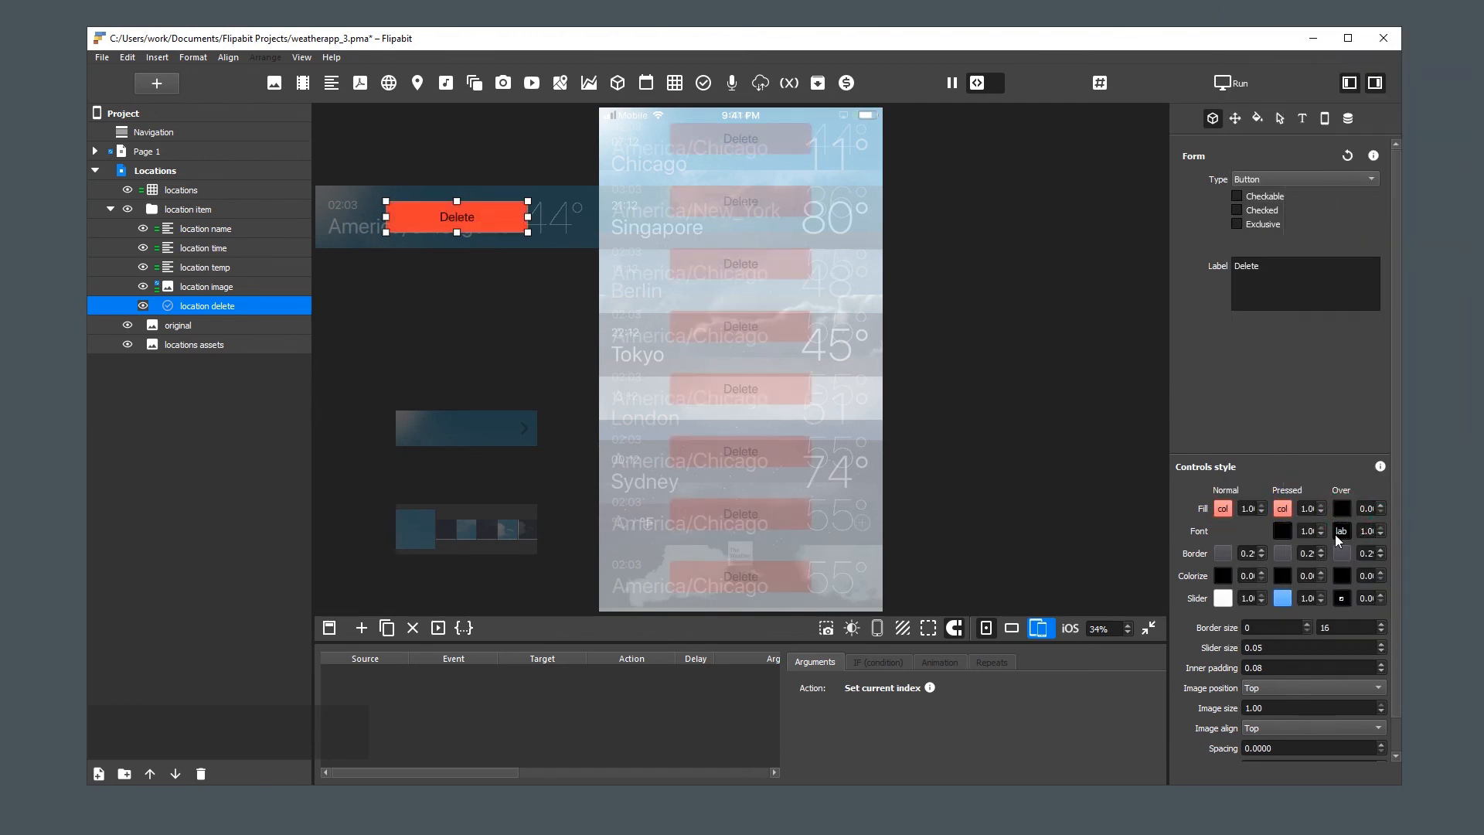
Set the location delete button's Pressed font colour and its main font colour to White
left_click(1282, 532)
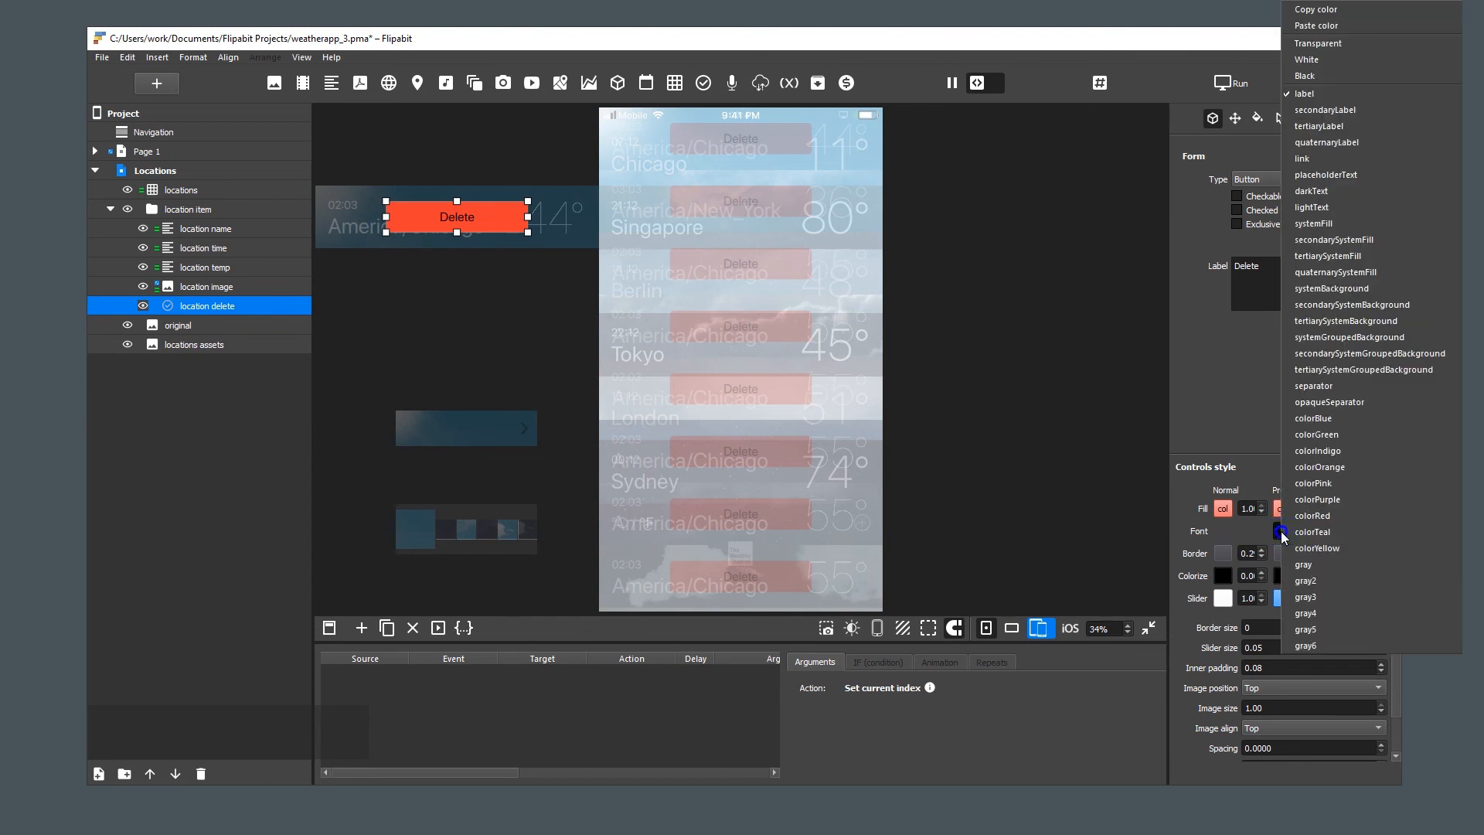
left_click(1312, 62)
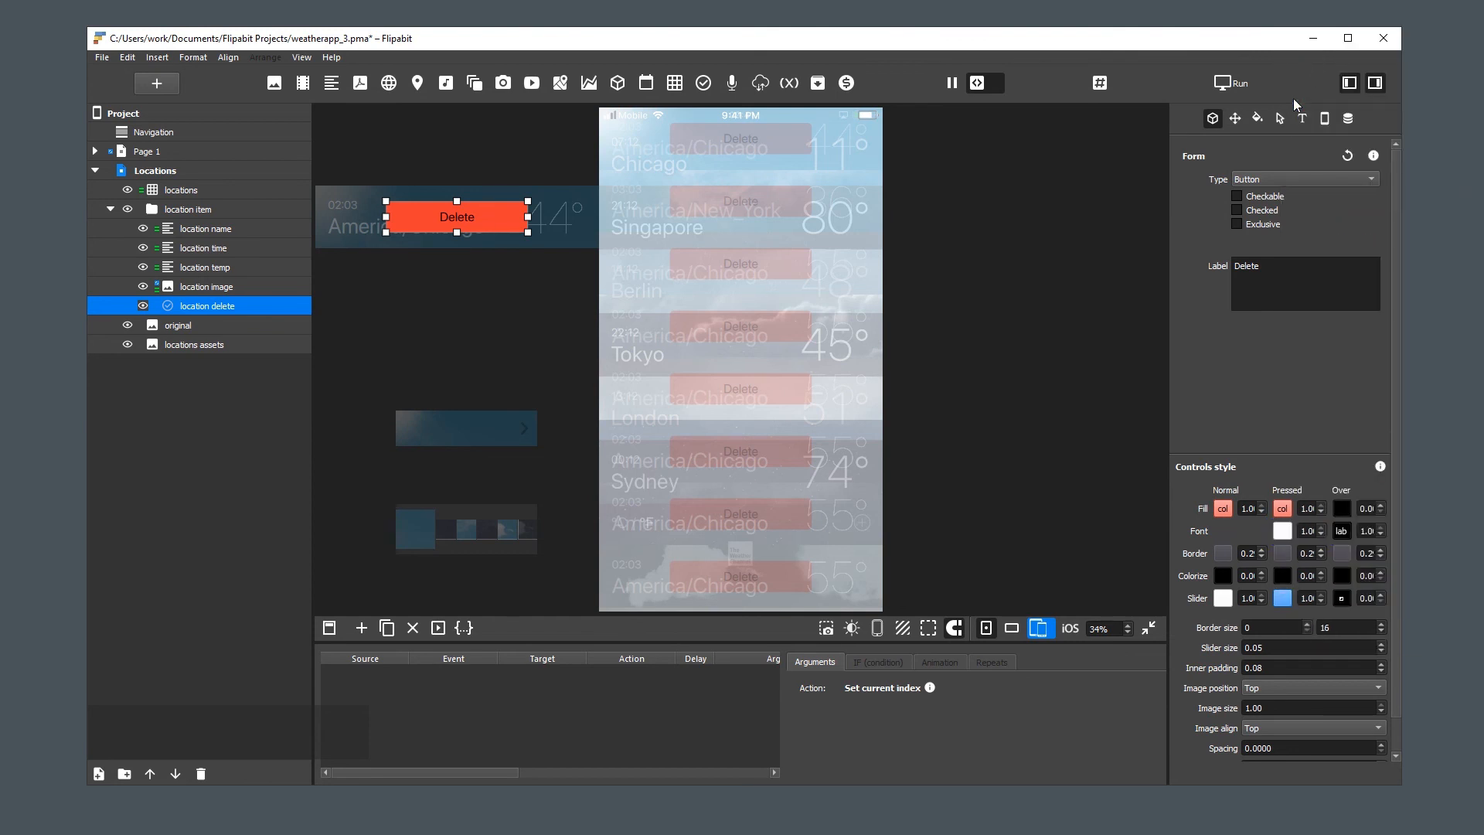
left_click(1303, 119)
left_click(1258, 236)
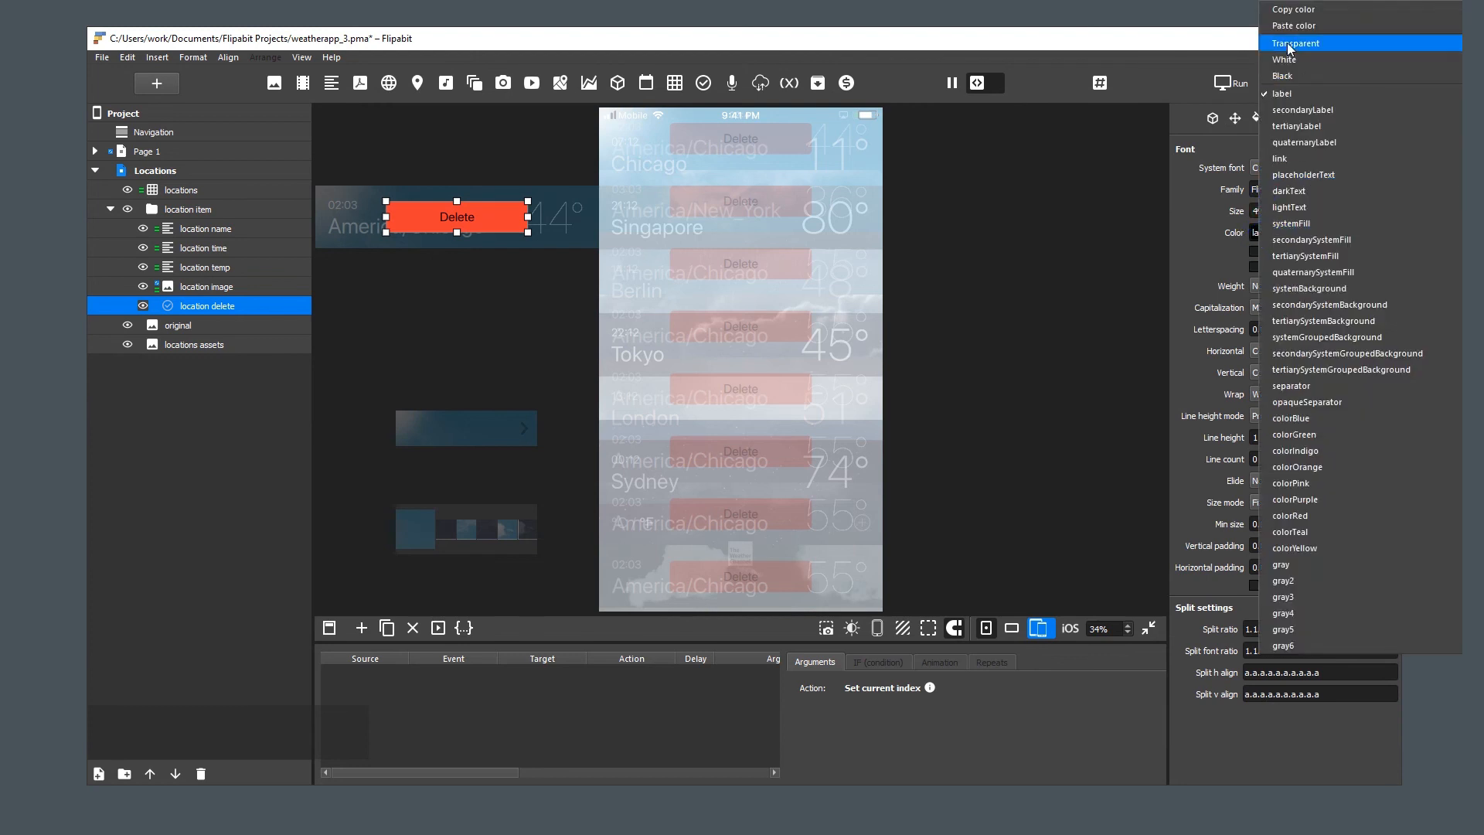
left_click(1289, 59)
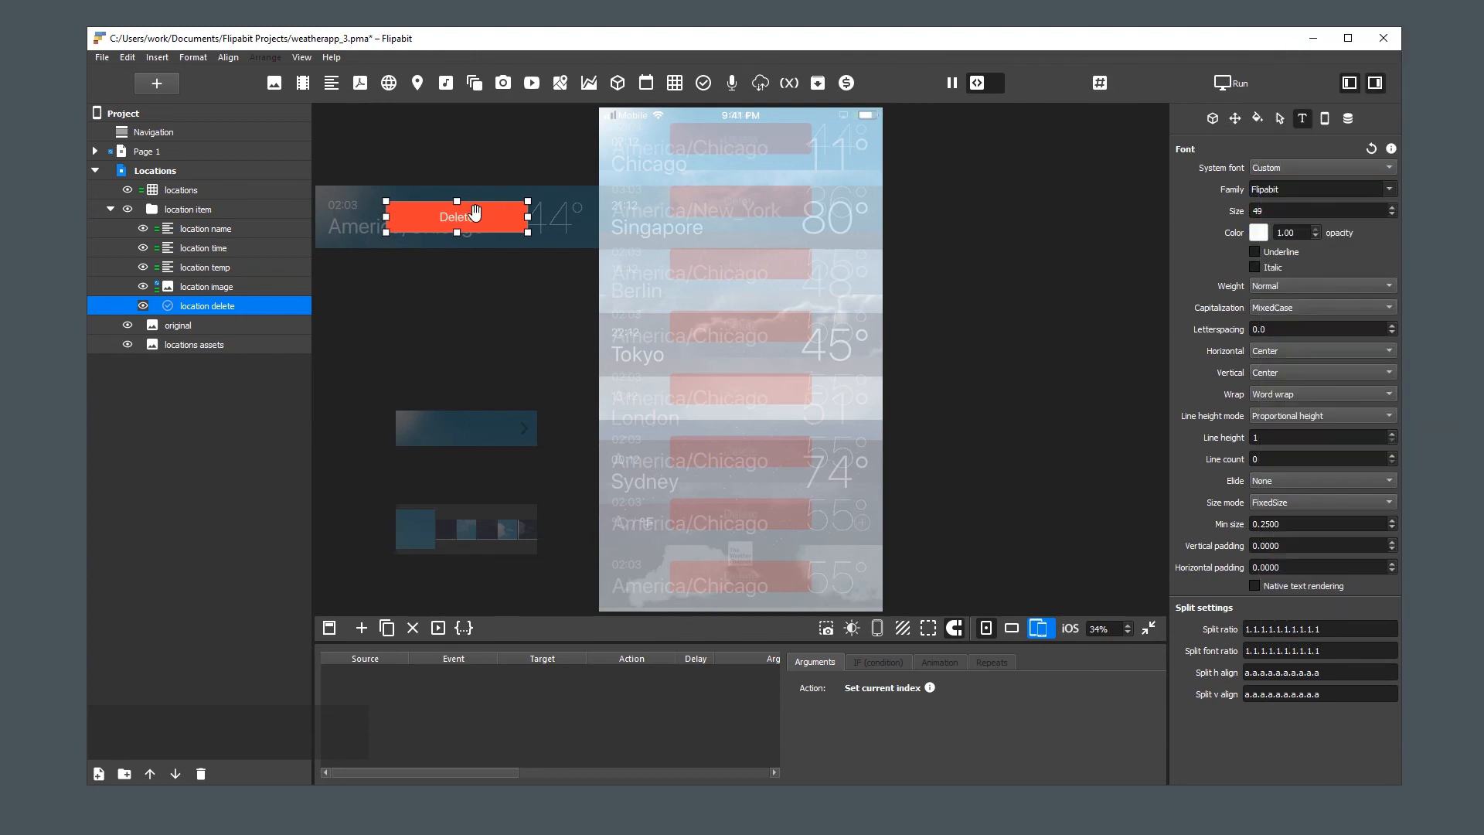
Extend the Delete button to the full height of the location item and set its second border size value to 0
key("e")
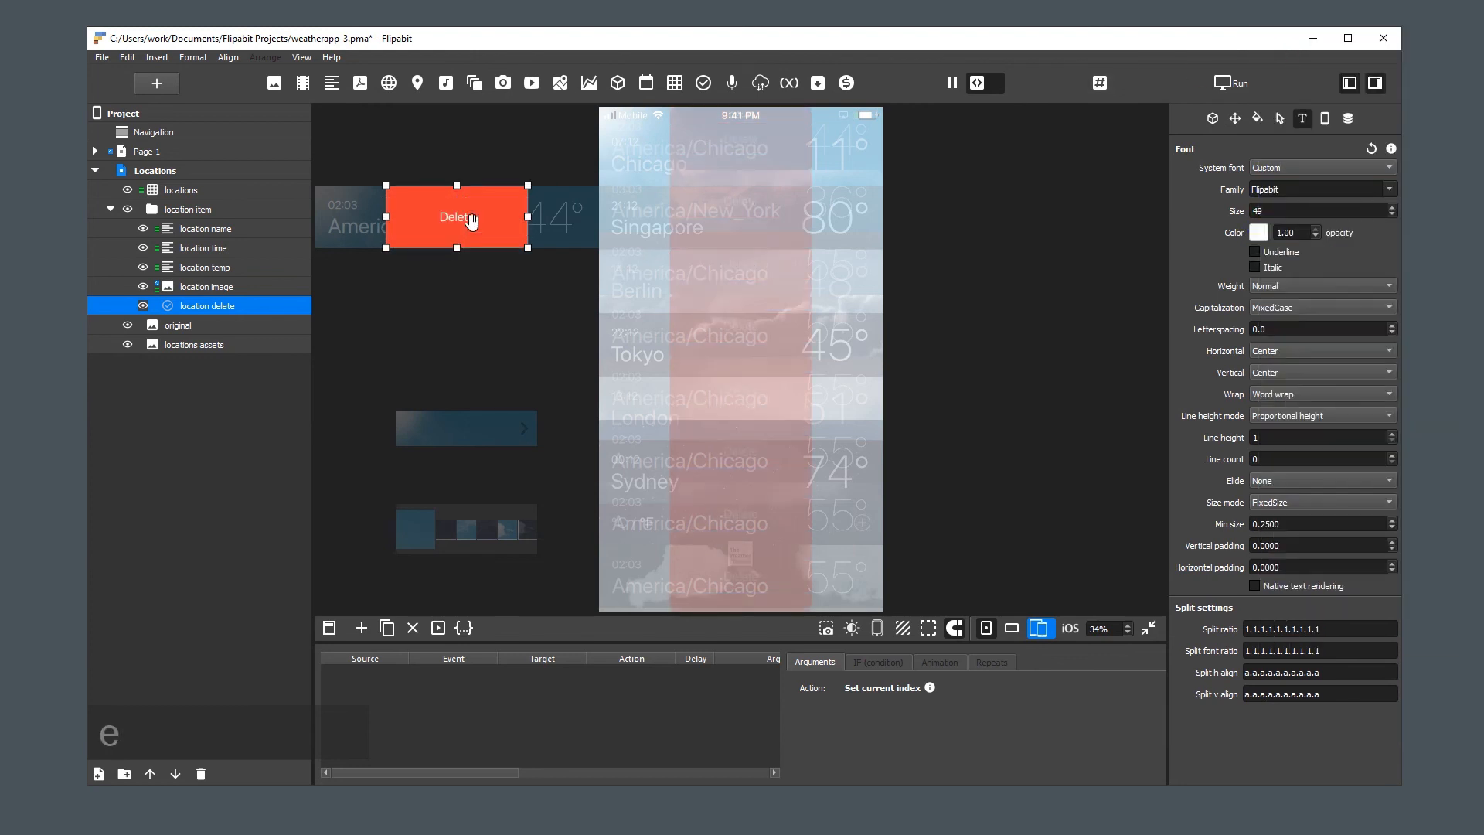
left_click(1212, 118)
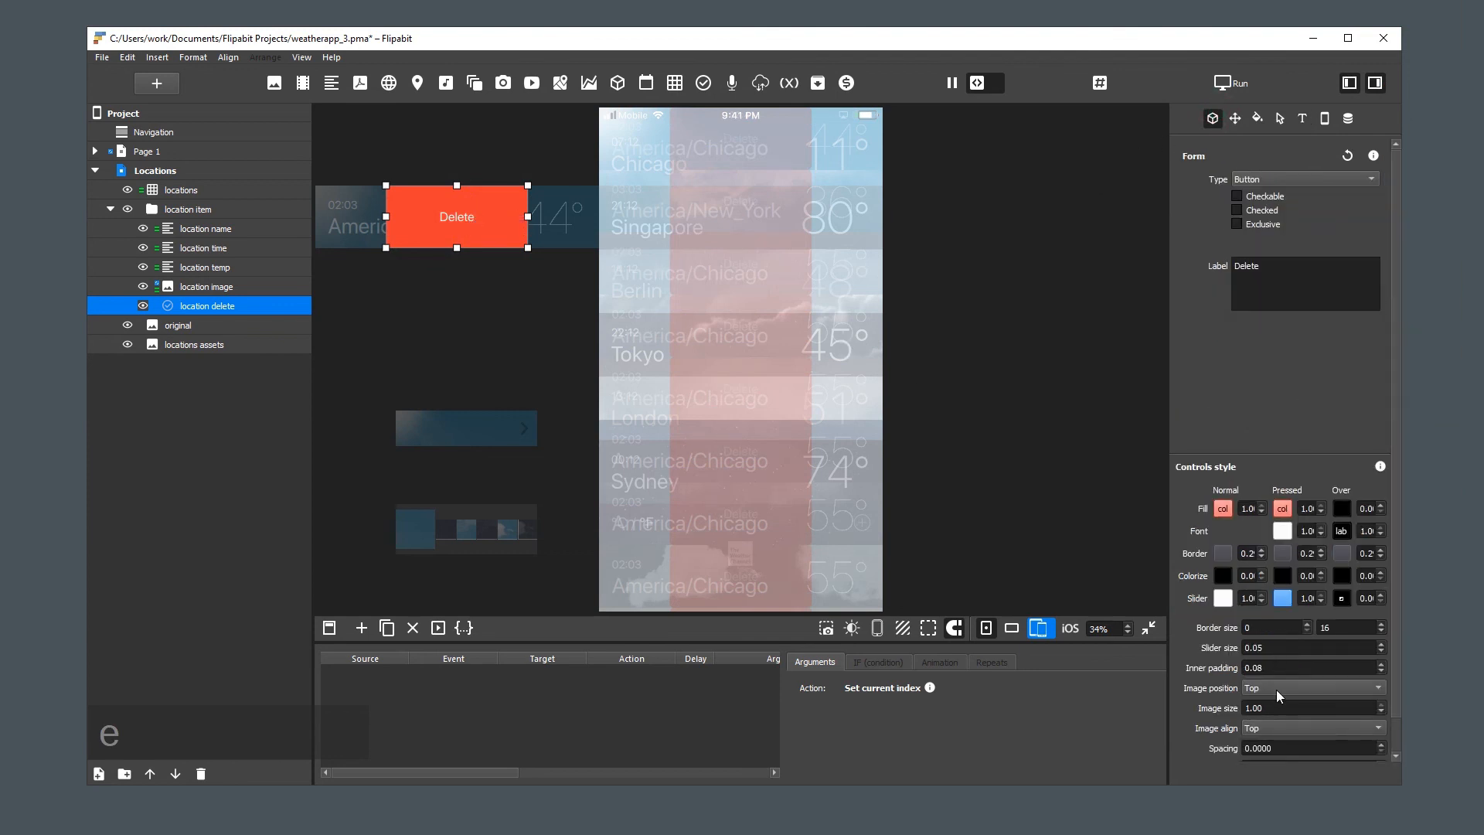
double_click(1350, 623)
type("0")
Increase the Delete button's font size to 69
left_click(1302, 119)
double_click(1287, 210)
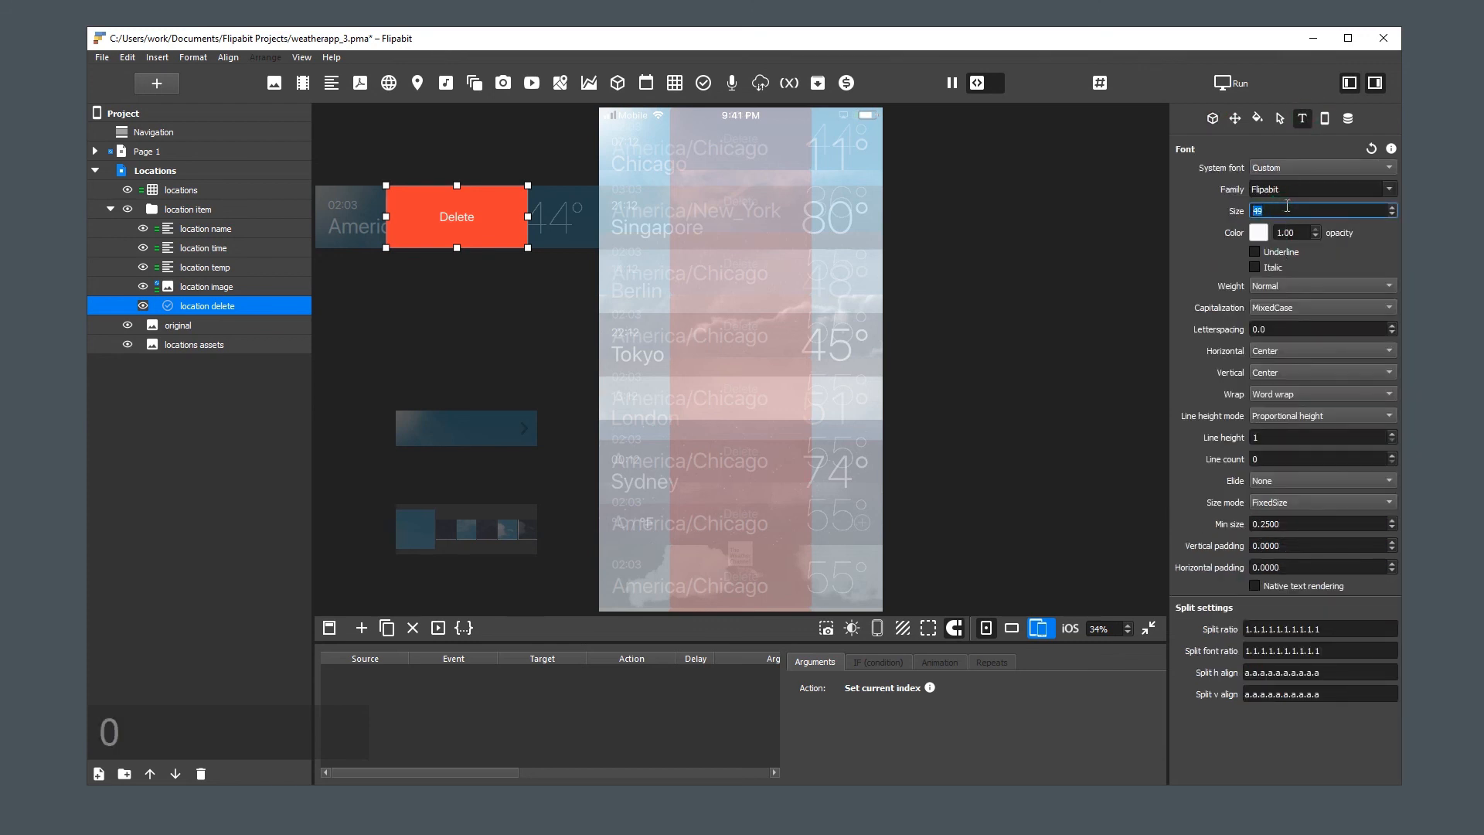
scroll(1286, 209, "up", 10)
Narrow the Delete button from its left edge and move it just outside the location item's right edge
left_click_drag(385, 218, 435, 218)
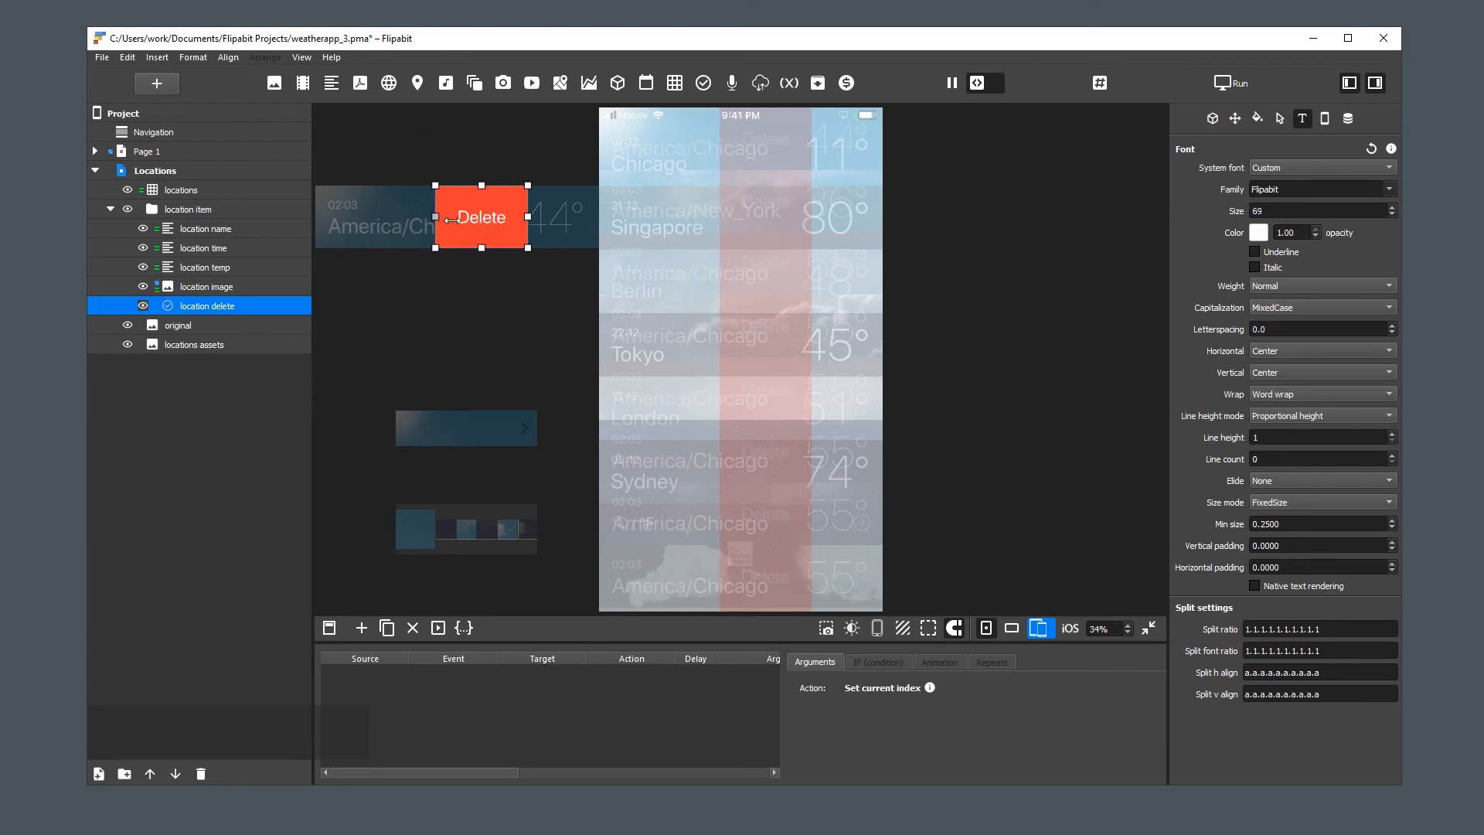
left_click(479, 221)
left_click_drag(478, 222, 619, 219)
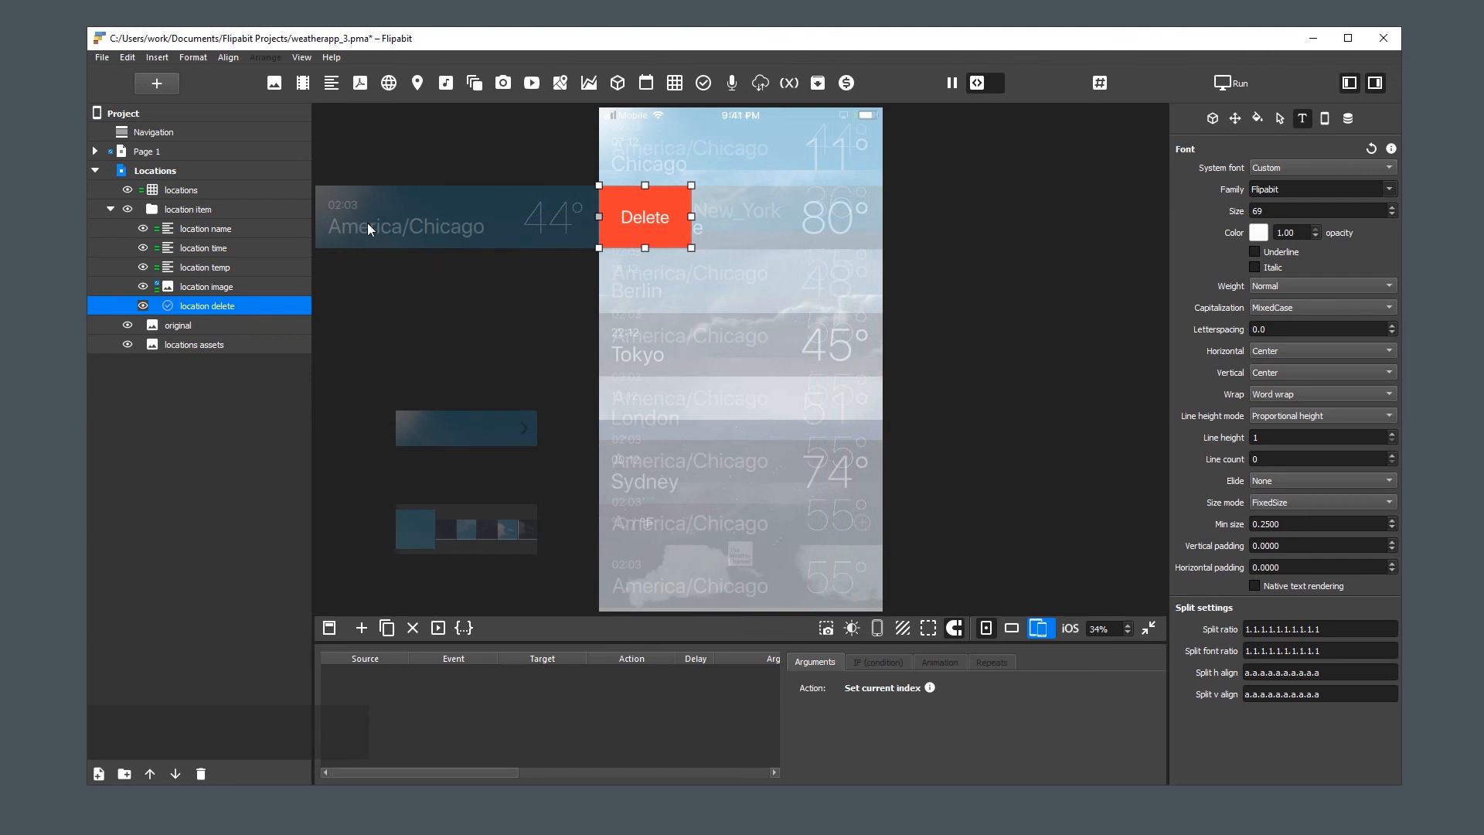
Swipe the location item left to test revealing the Delete button
left_click(505, 176)
left_click_drag(518, 225, 440, 215)
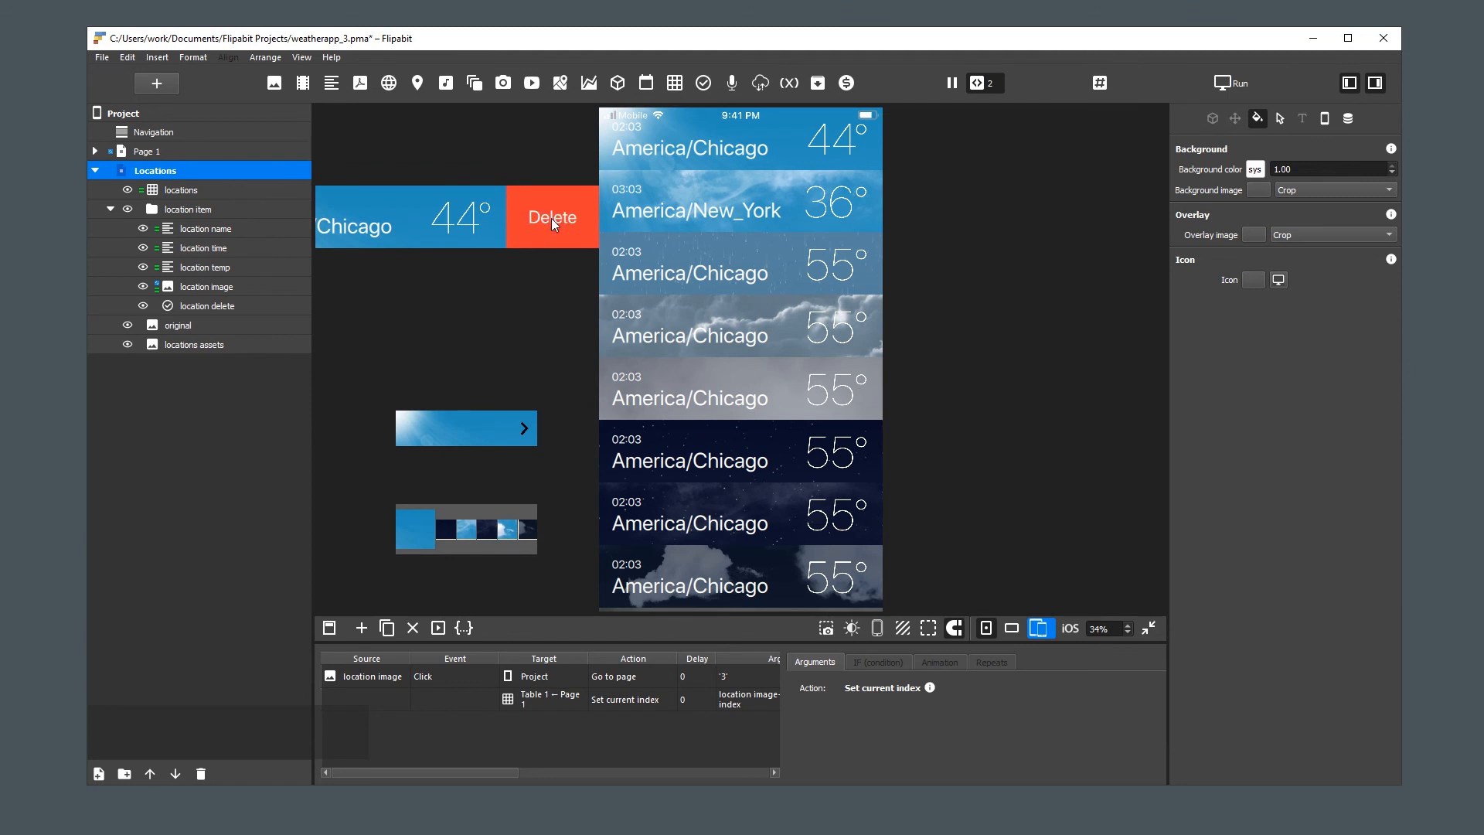
Set the location delete button's Pressed font colour to gray
left_click(210, 306)
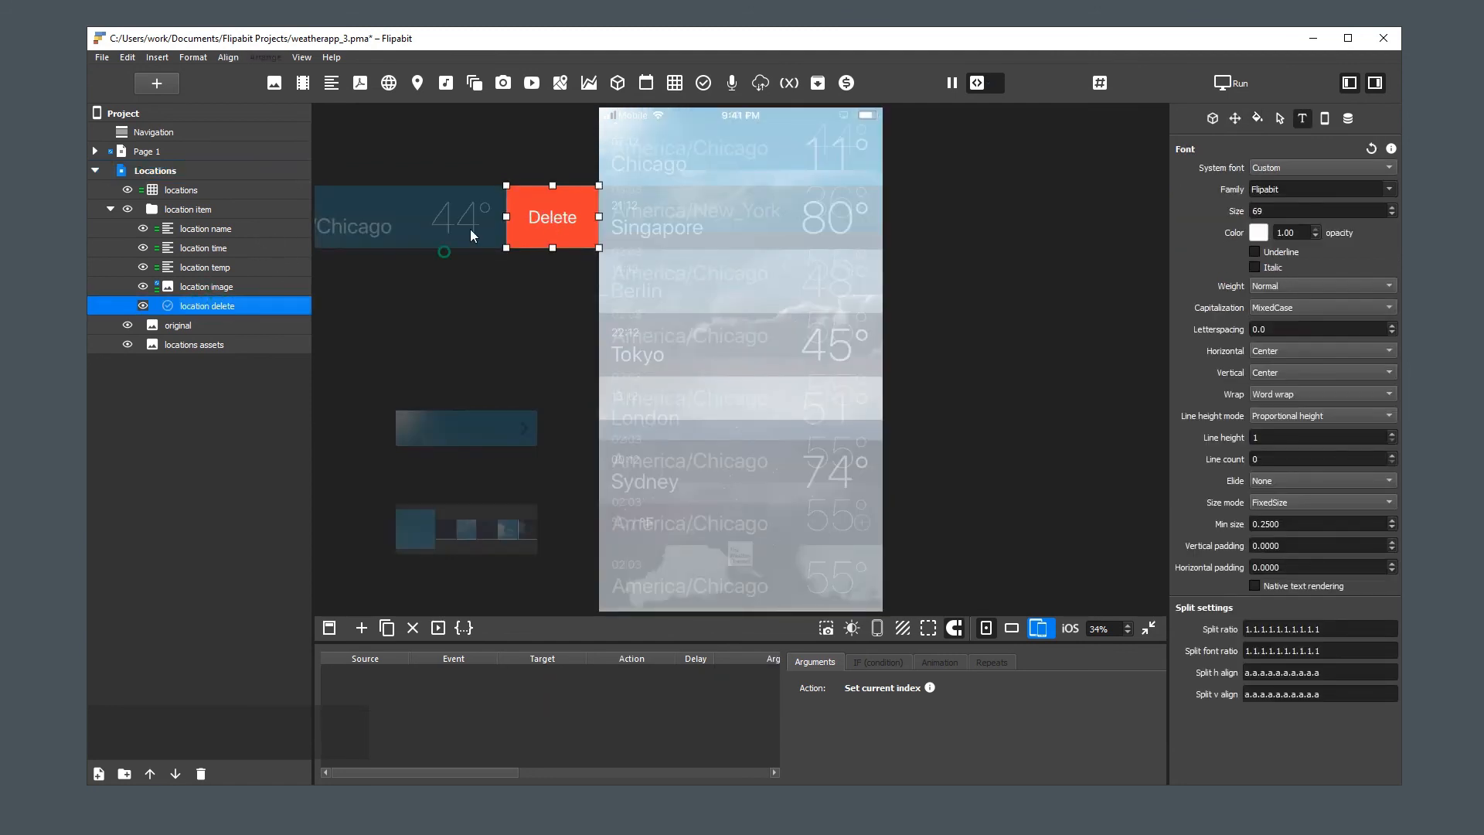
left_click(1213, 118)
left_click(1282, 531)
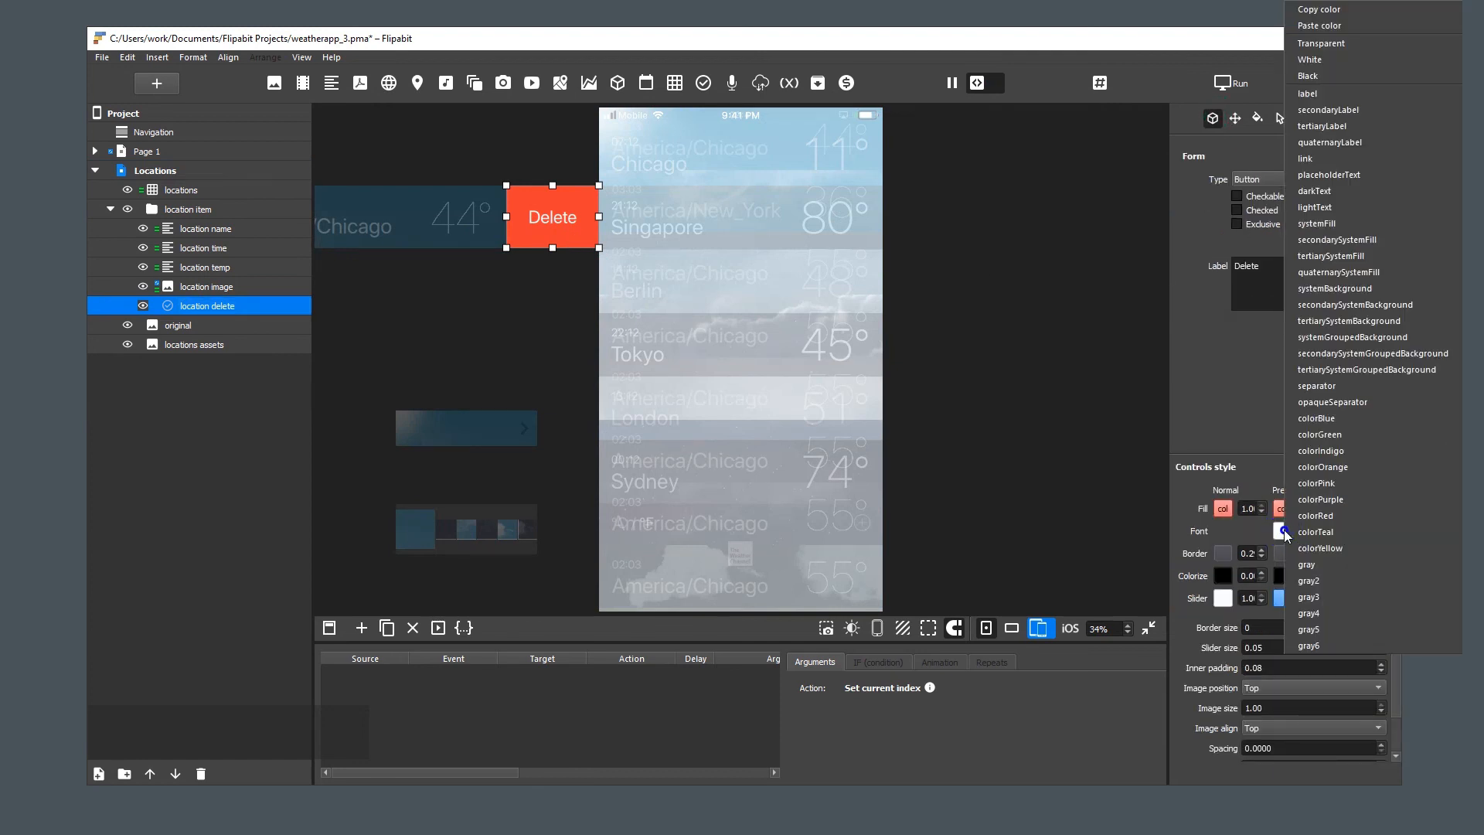
left_click(1323, 560)
left_click(524, 339)
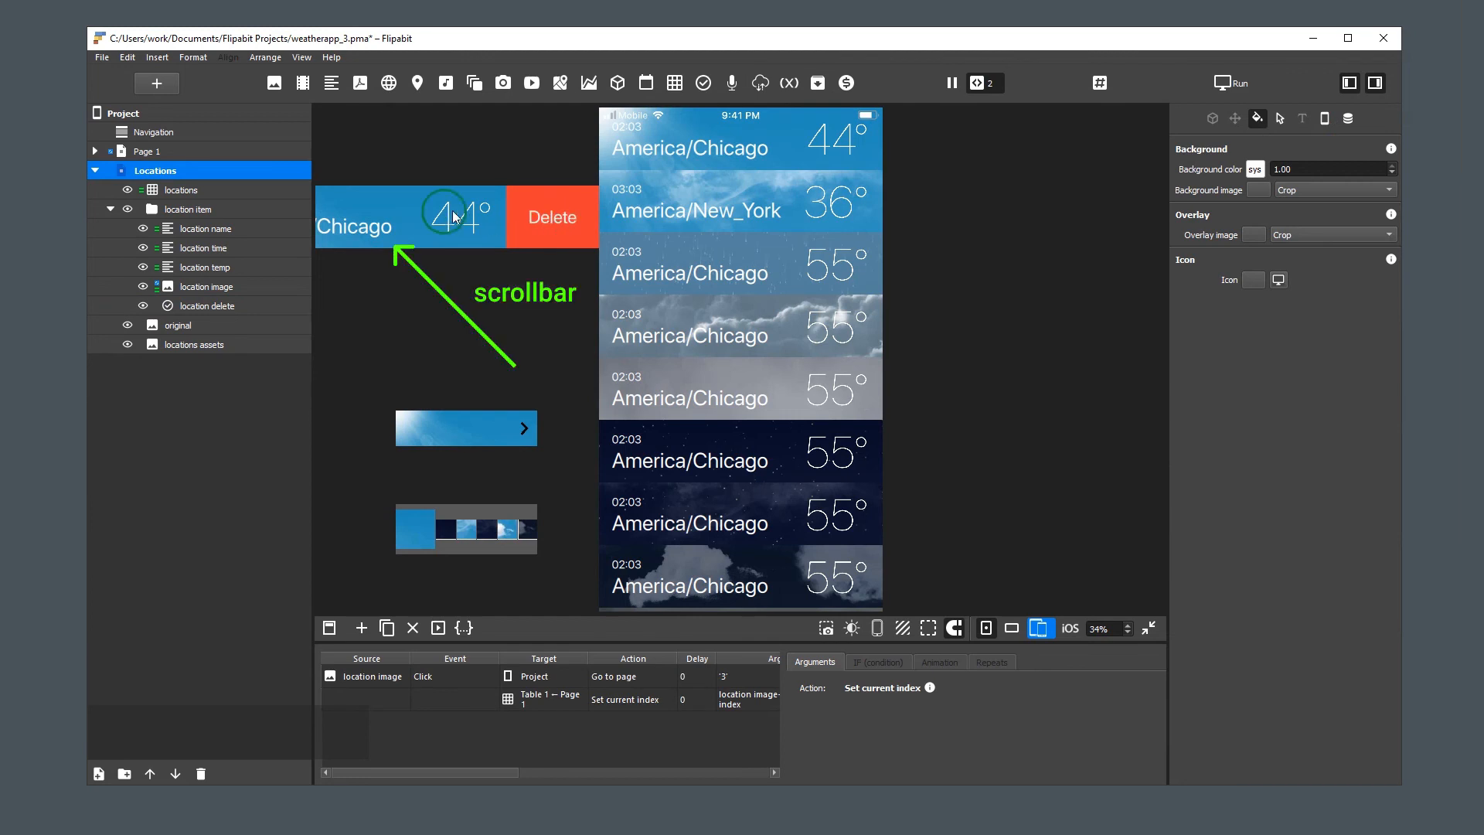
Disable the scrollbar of the location item group and swipe the item left to check the Delete button again
left_click_drag(465, 218, 559, 219)
left_click(192, 208)
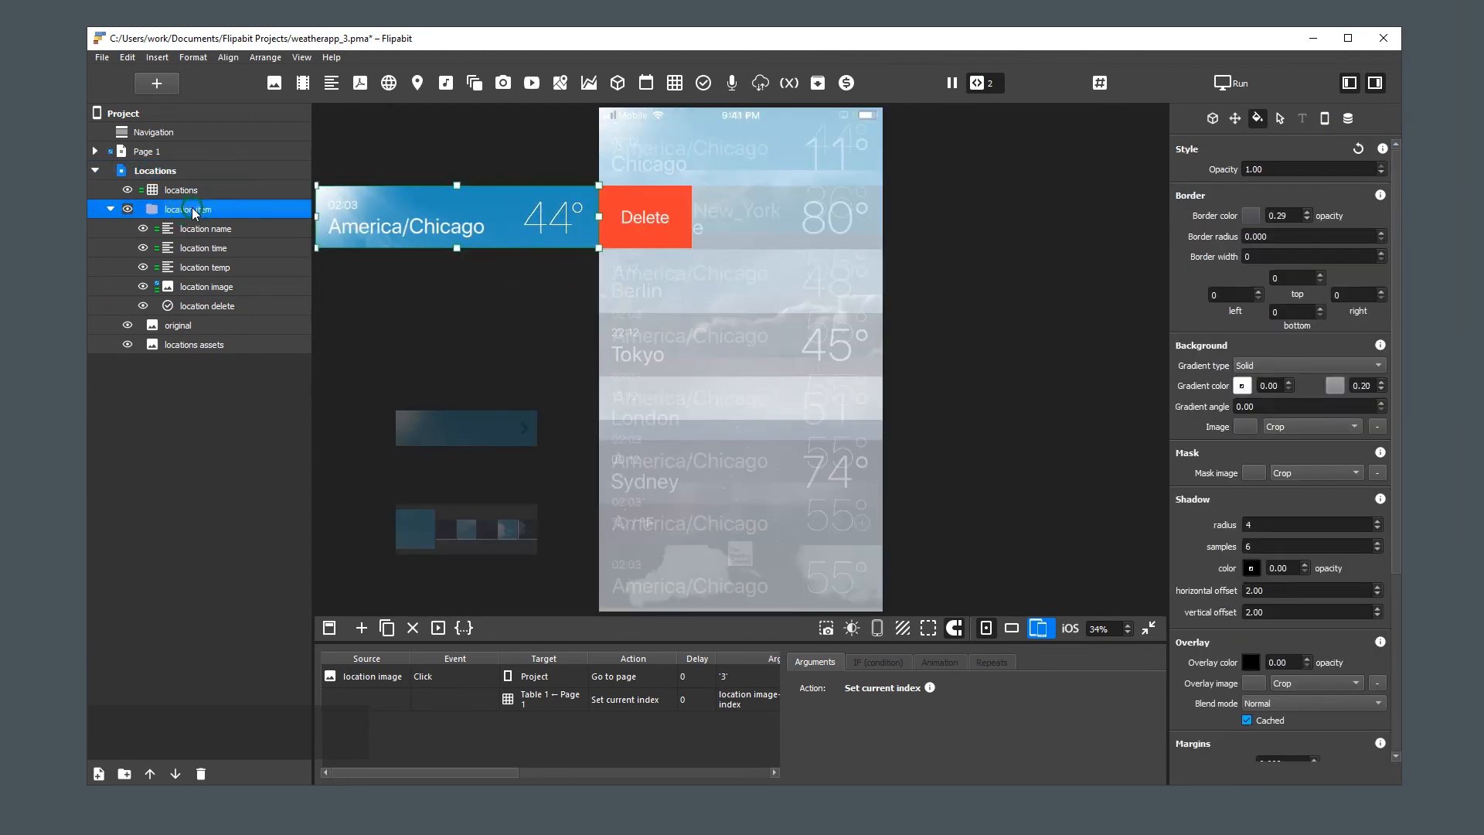
left_click(1393, 602)
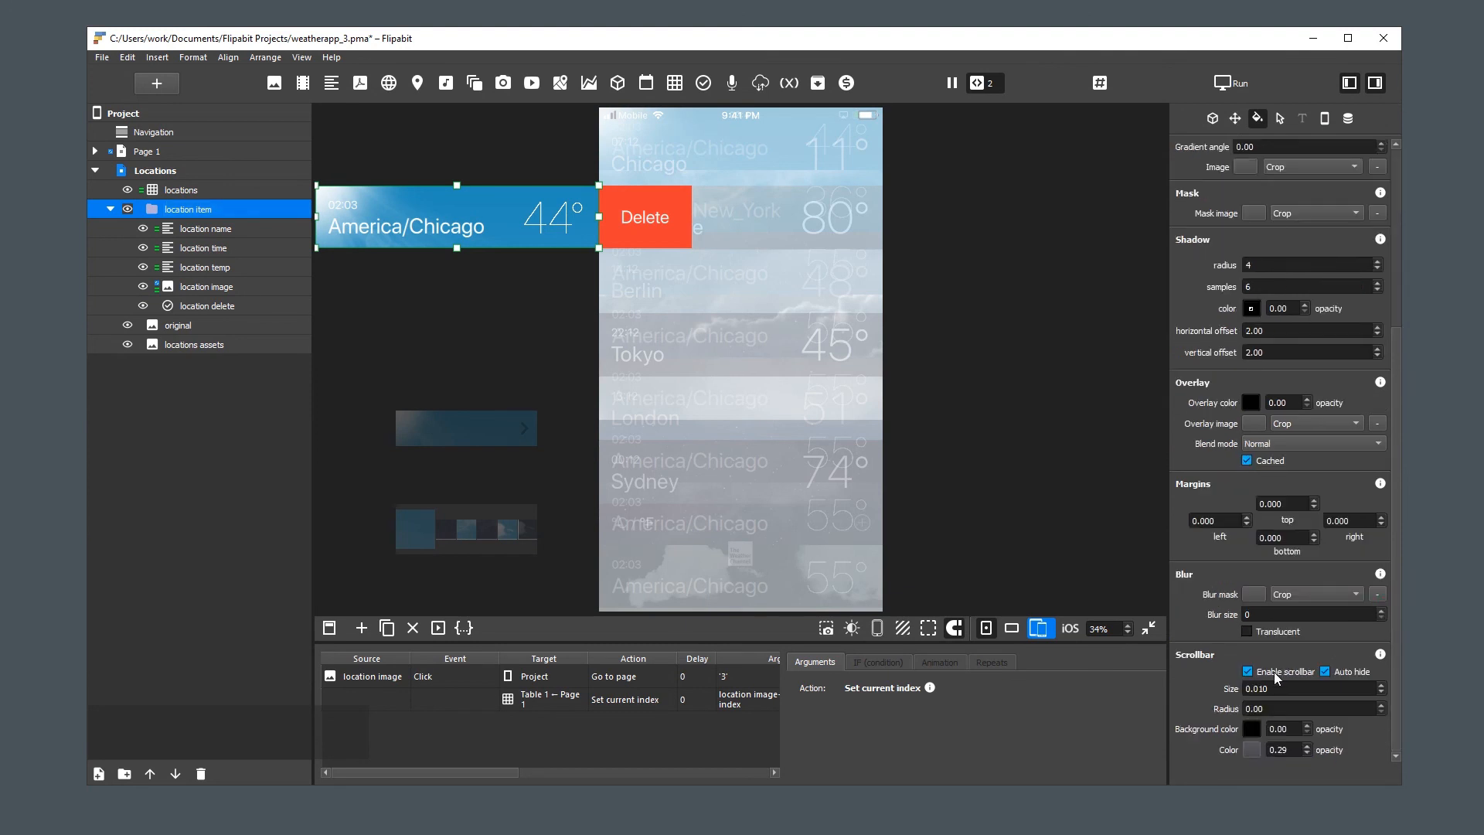
left_click(516, 294)
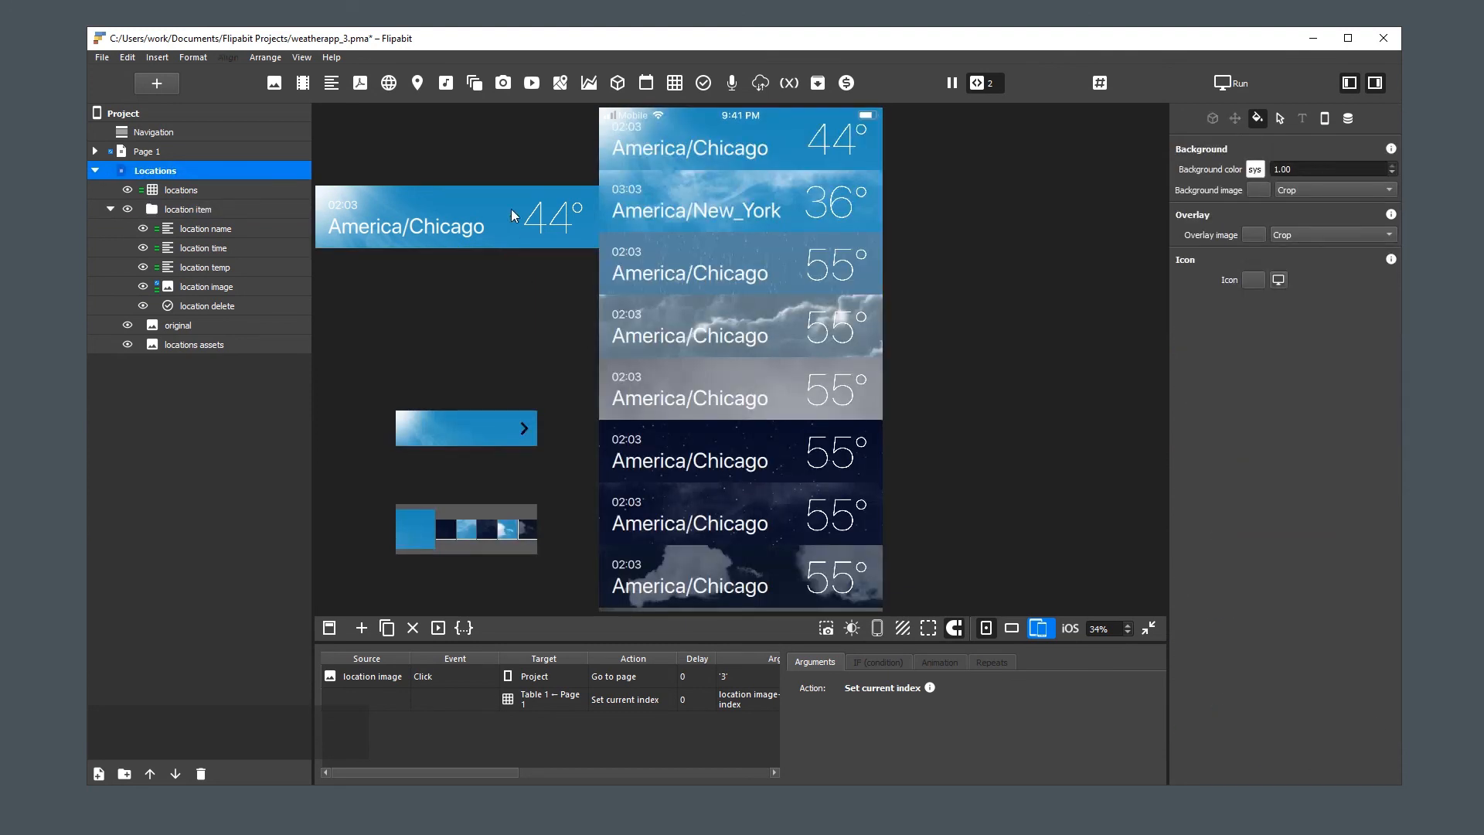
left_click_drag(512, 209, 366, 212)
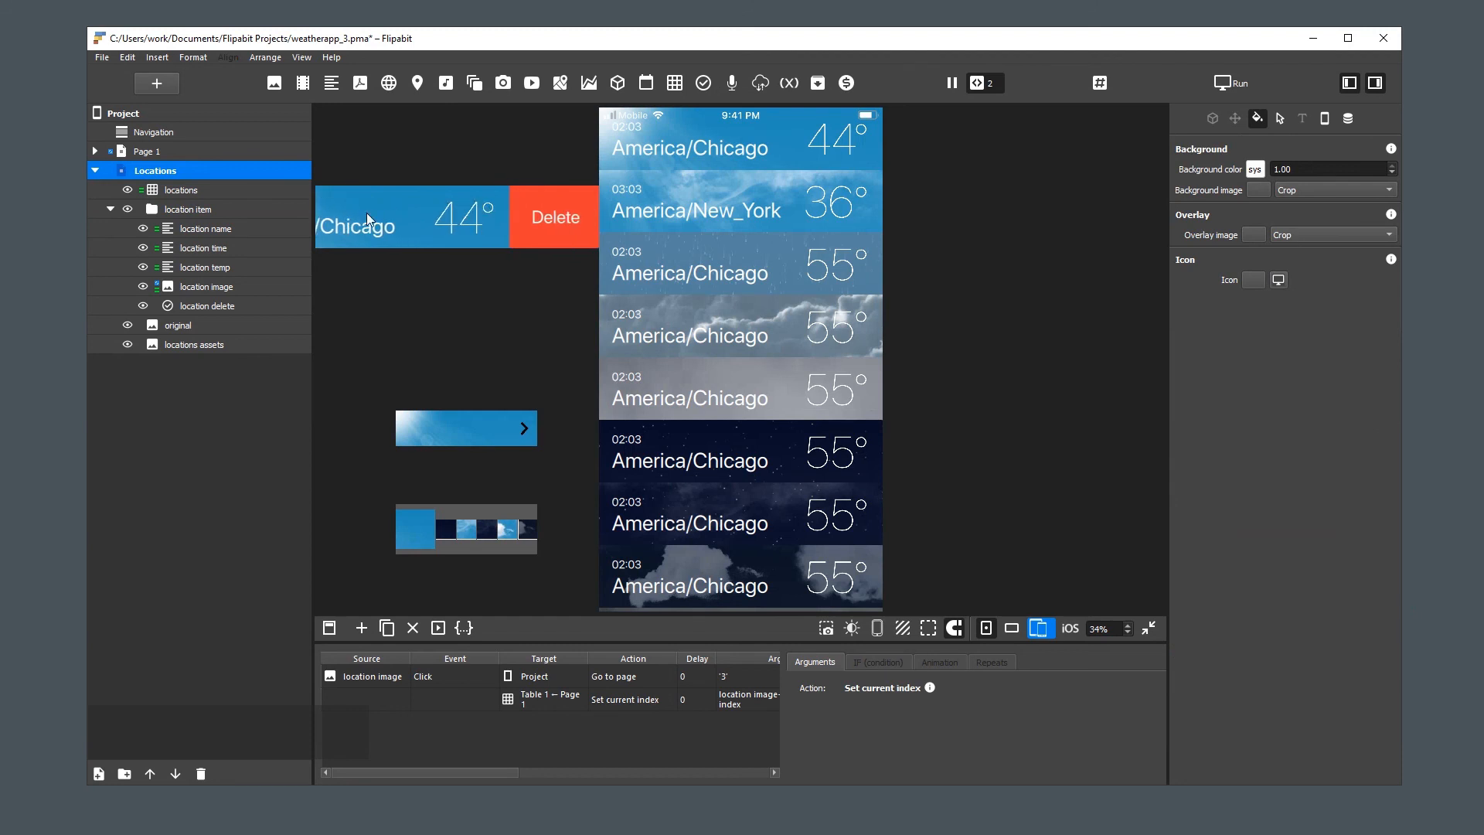
Add an action to the location delete button with Click as its event
left_click(205, 307)
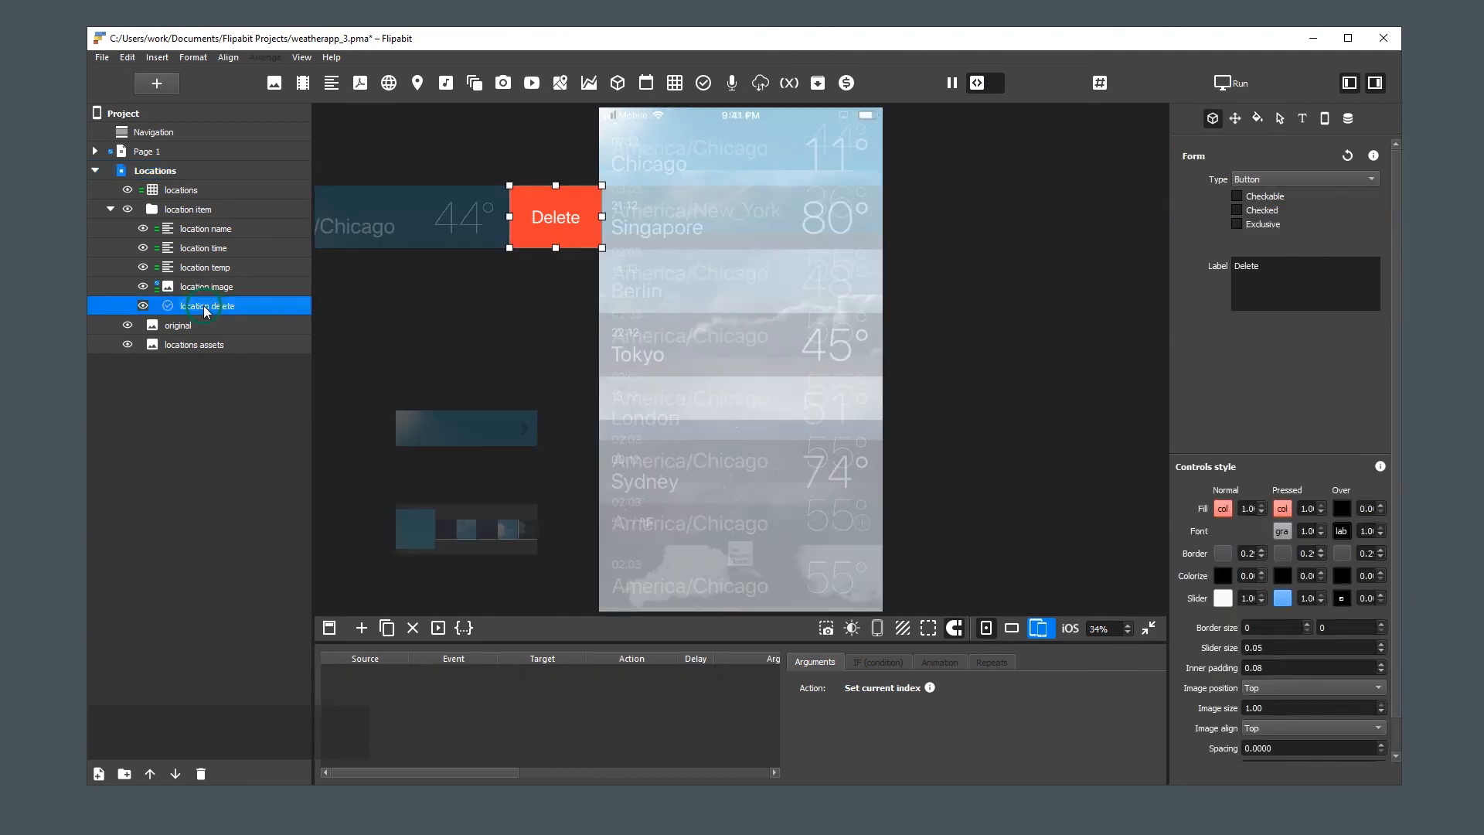
right_click(202, 305)
left_click(278, 489)
left_click(449, 680)
left_click(450, 677)
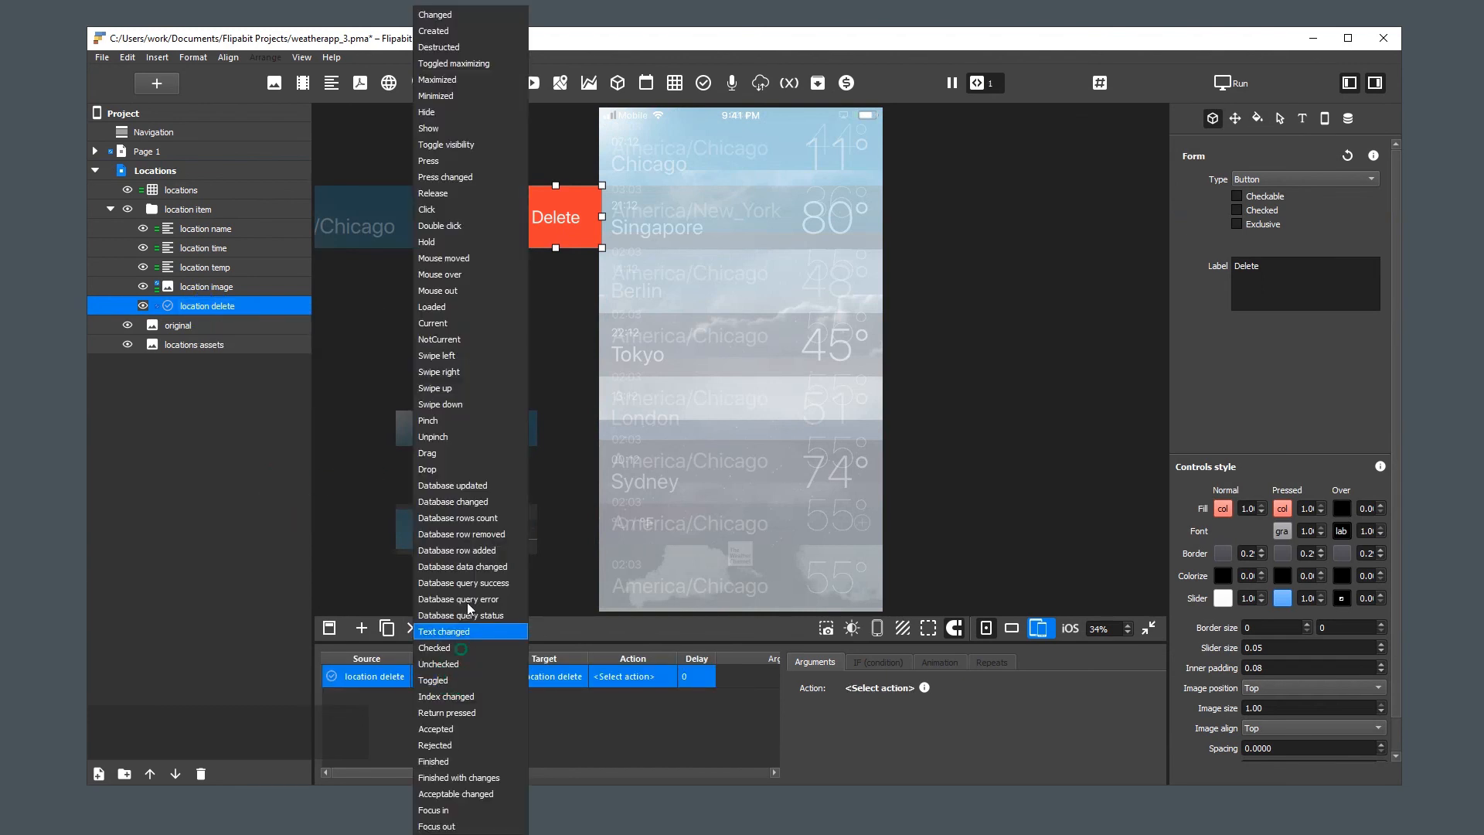
left_click(473, 209)
Target Page 1's Table 1 with the delete button's click action and set the action to Remove row by index
left_click(550, 677)
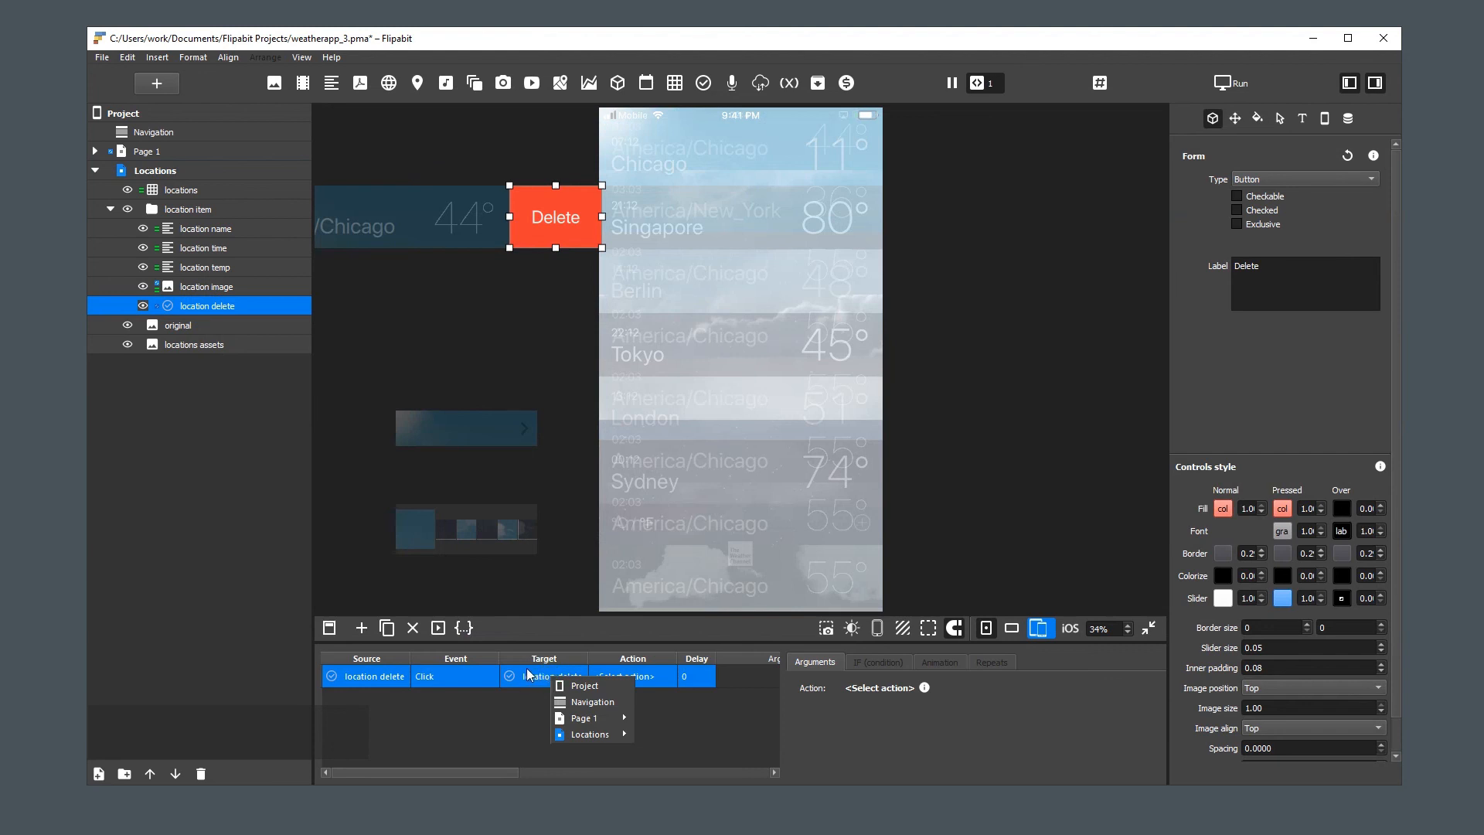
mouse_move(584, 718)
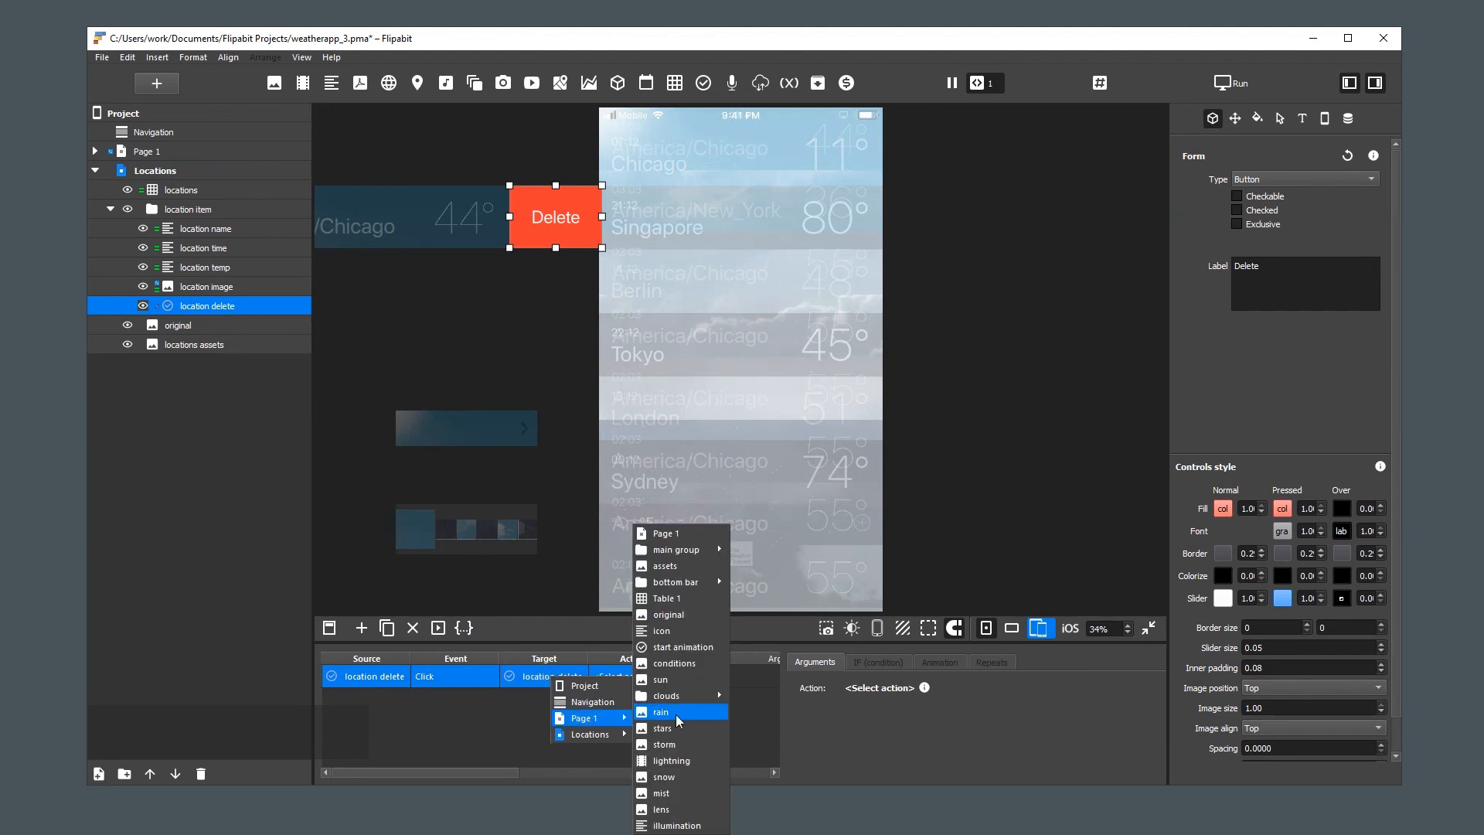
left_click(723, 598)
left_click(657, 676)
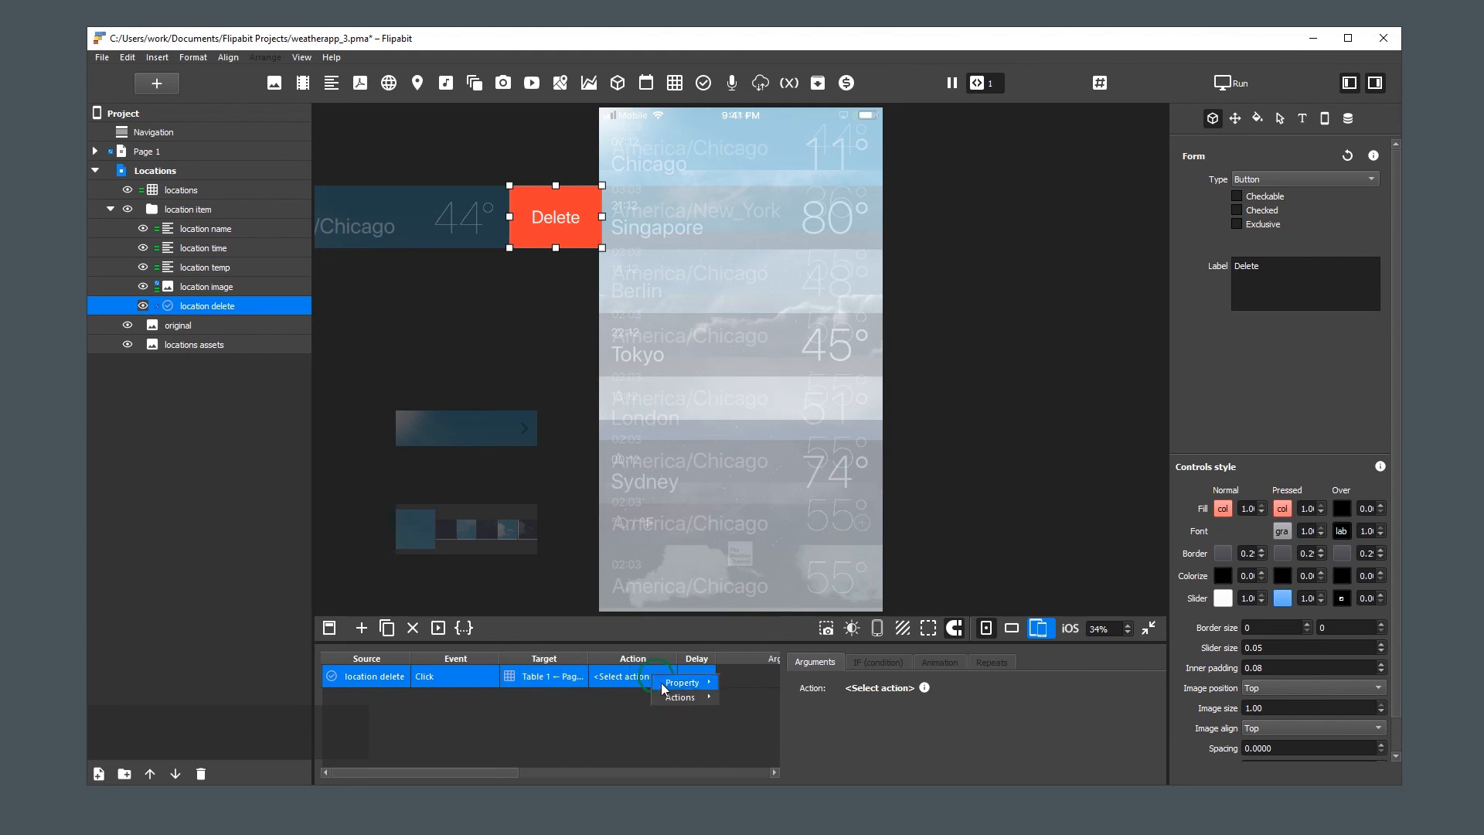
mouse_move(688, 698)
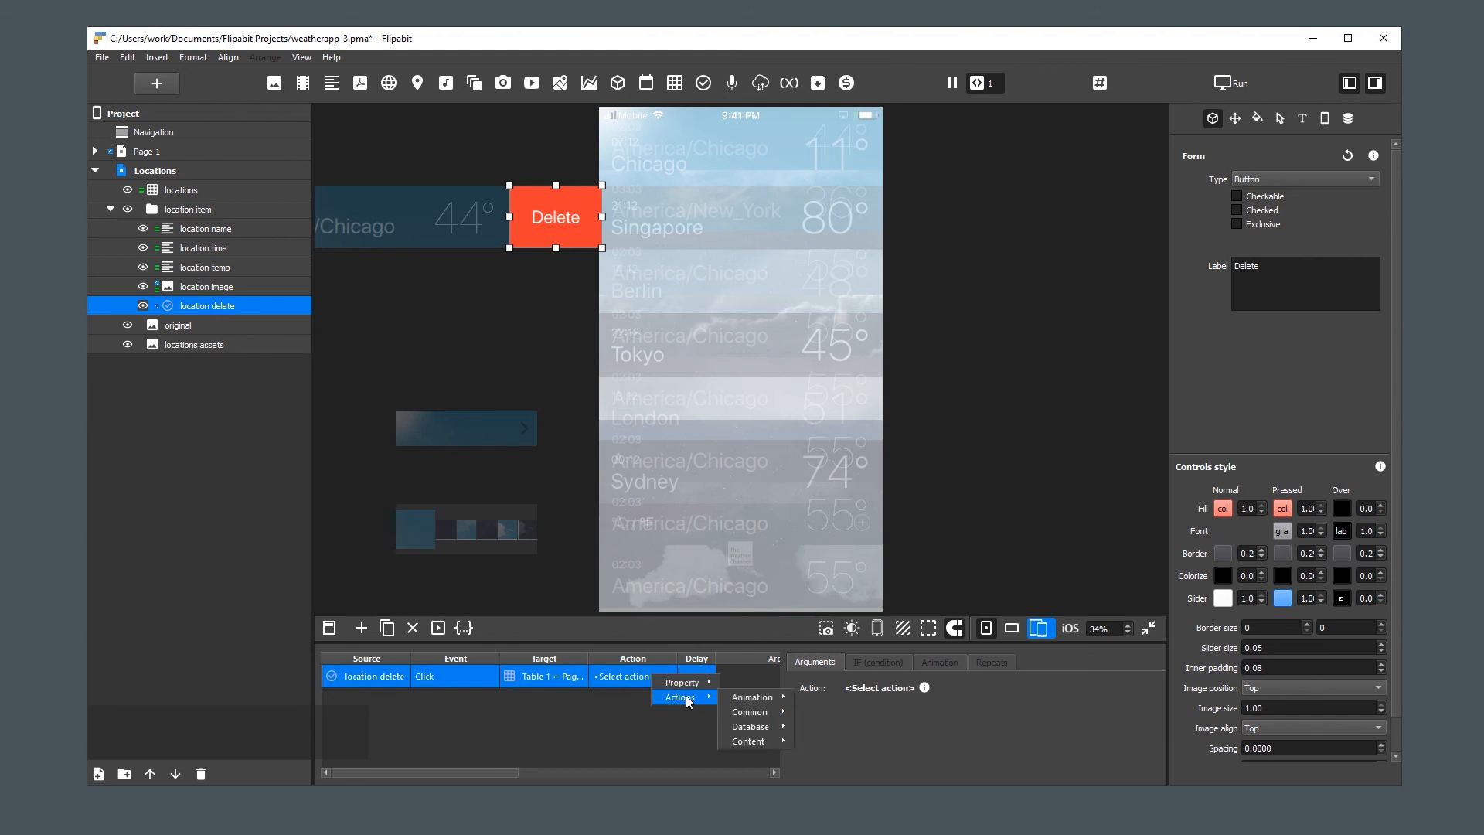
mouse_move(742, 728)
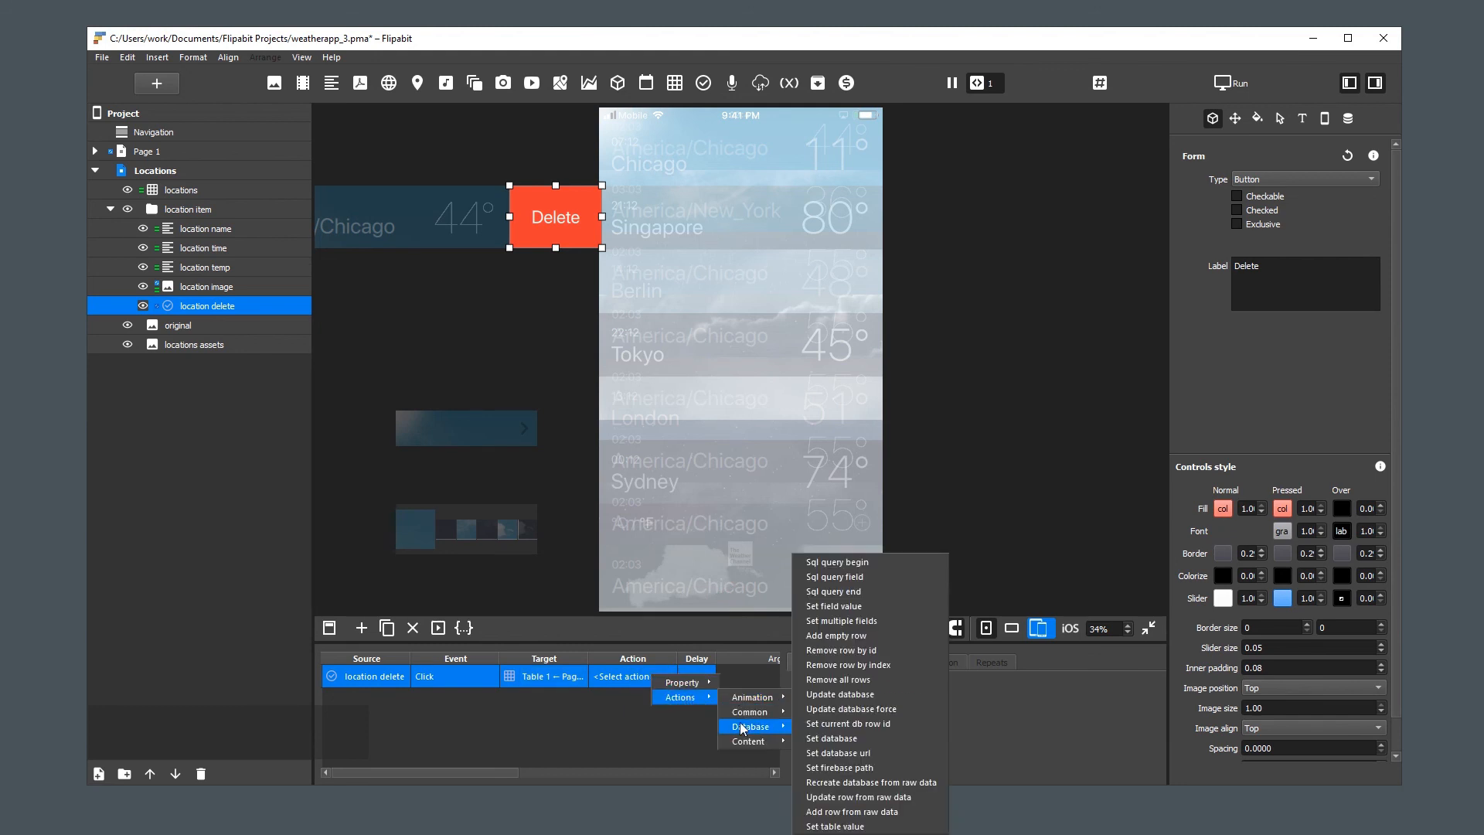
left_click(902, 664)
Set the index argument to a Property type, using the location delete button's connected table index
left_click(882, 725)
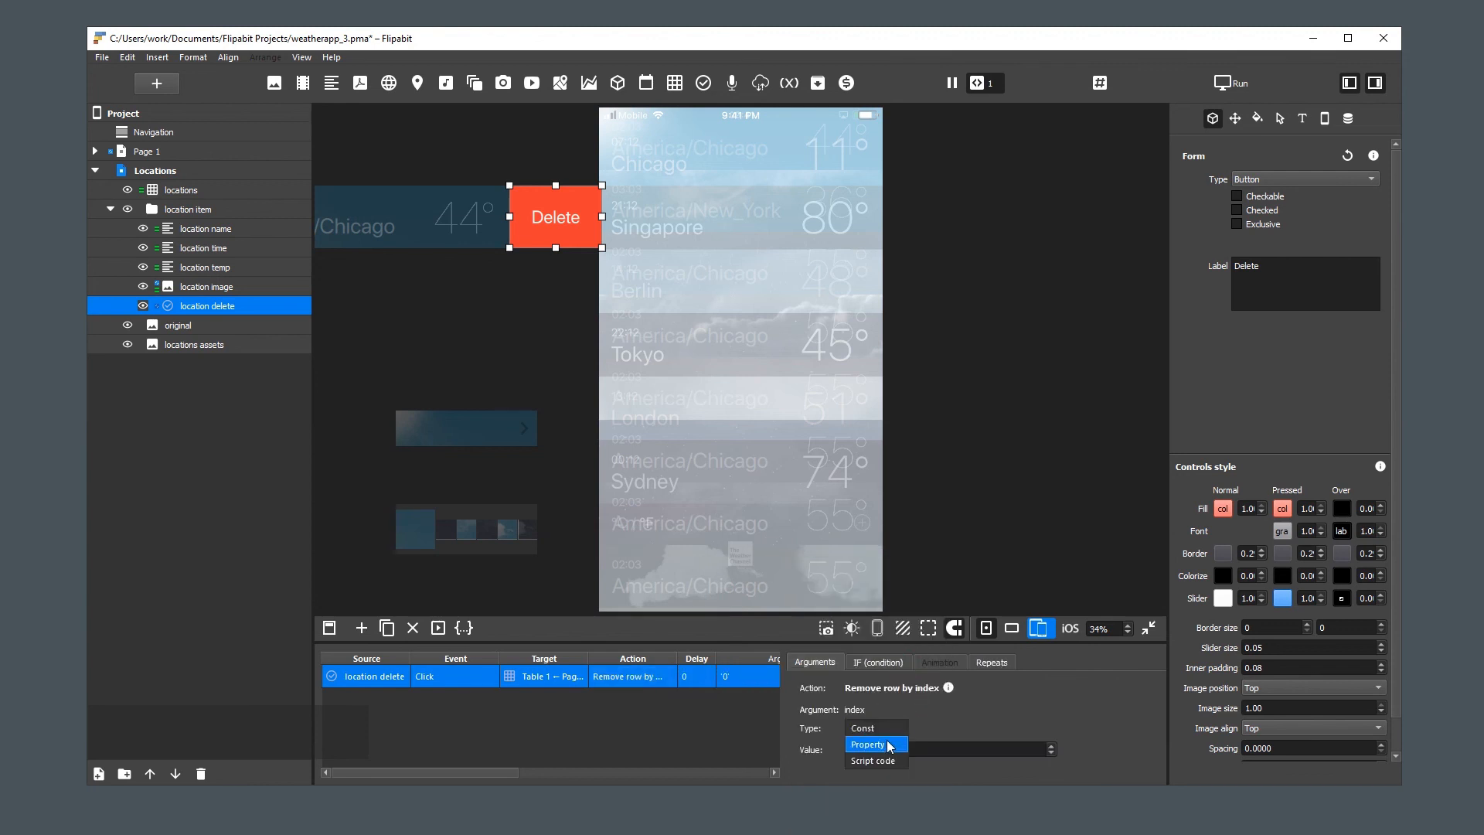
left_click(939, 747)
left_click(887, 770)
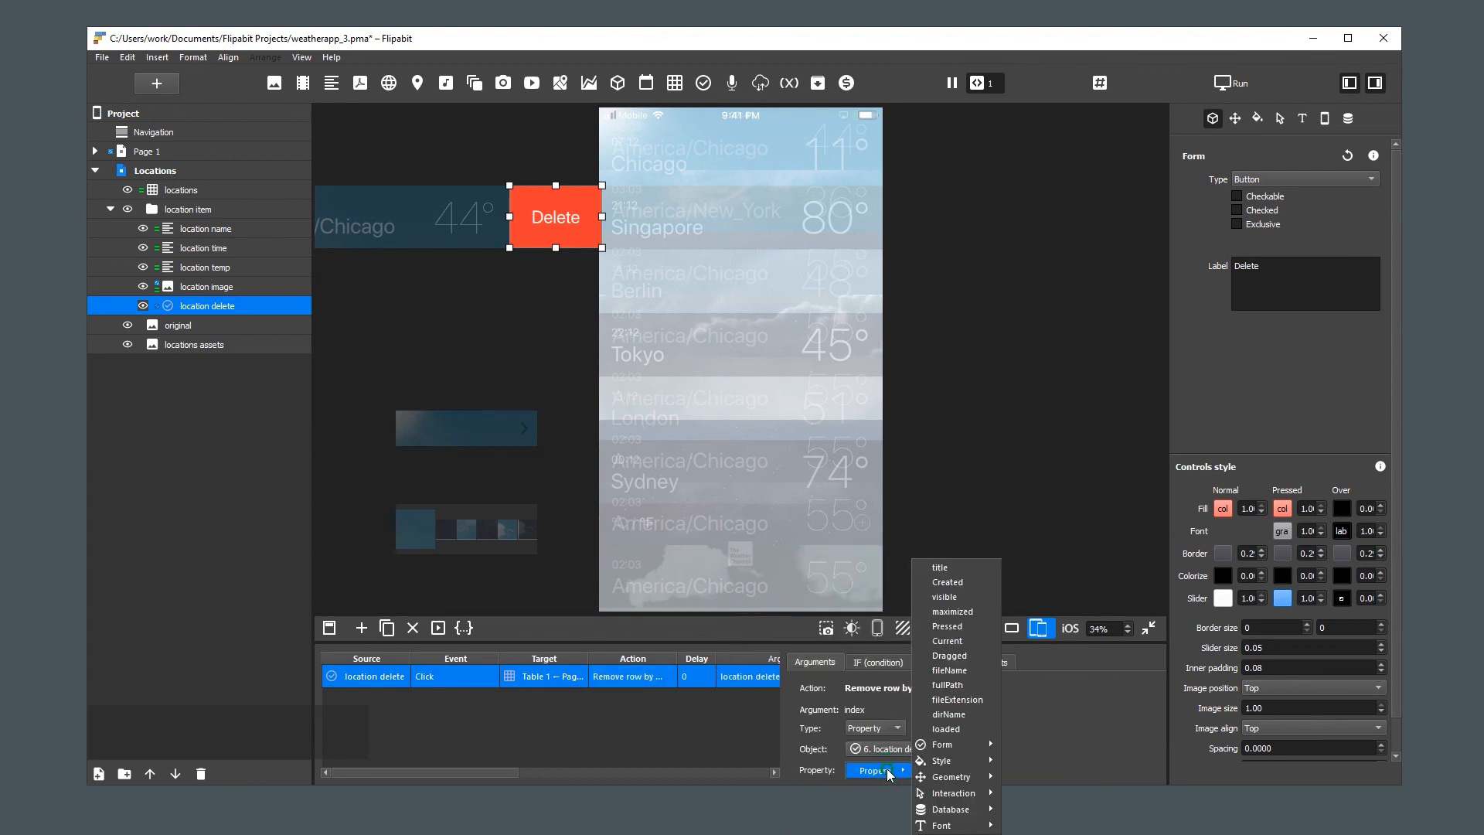
mouse_move(968, 750)
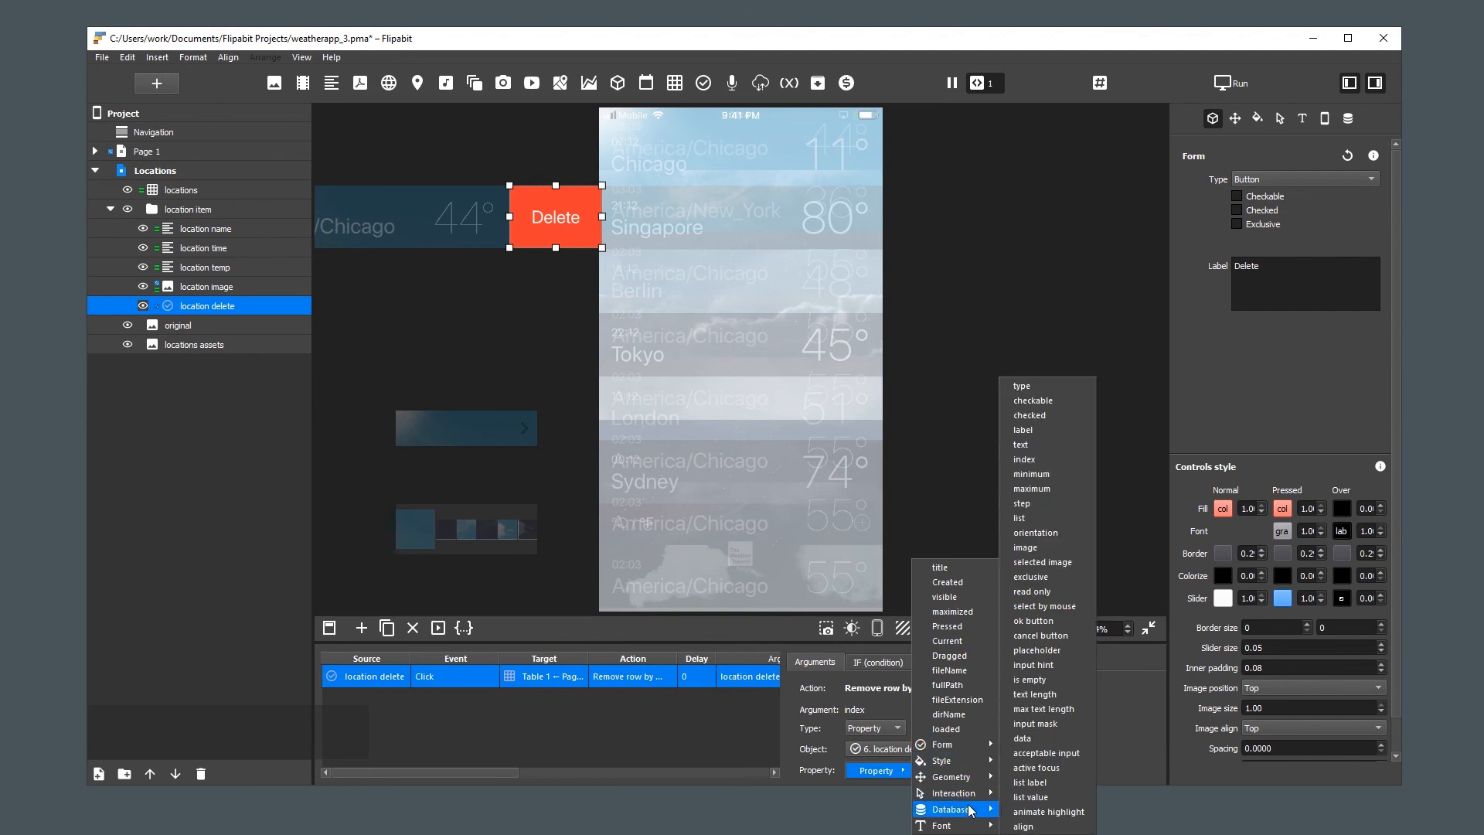
mouse_move(970, 809)
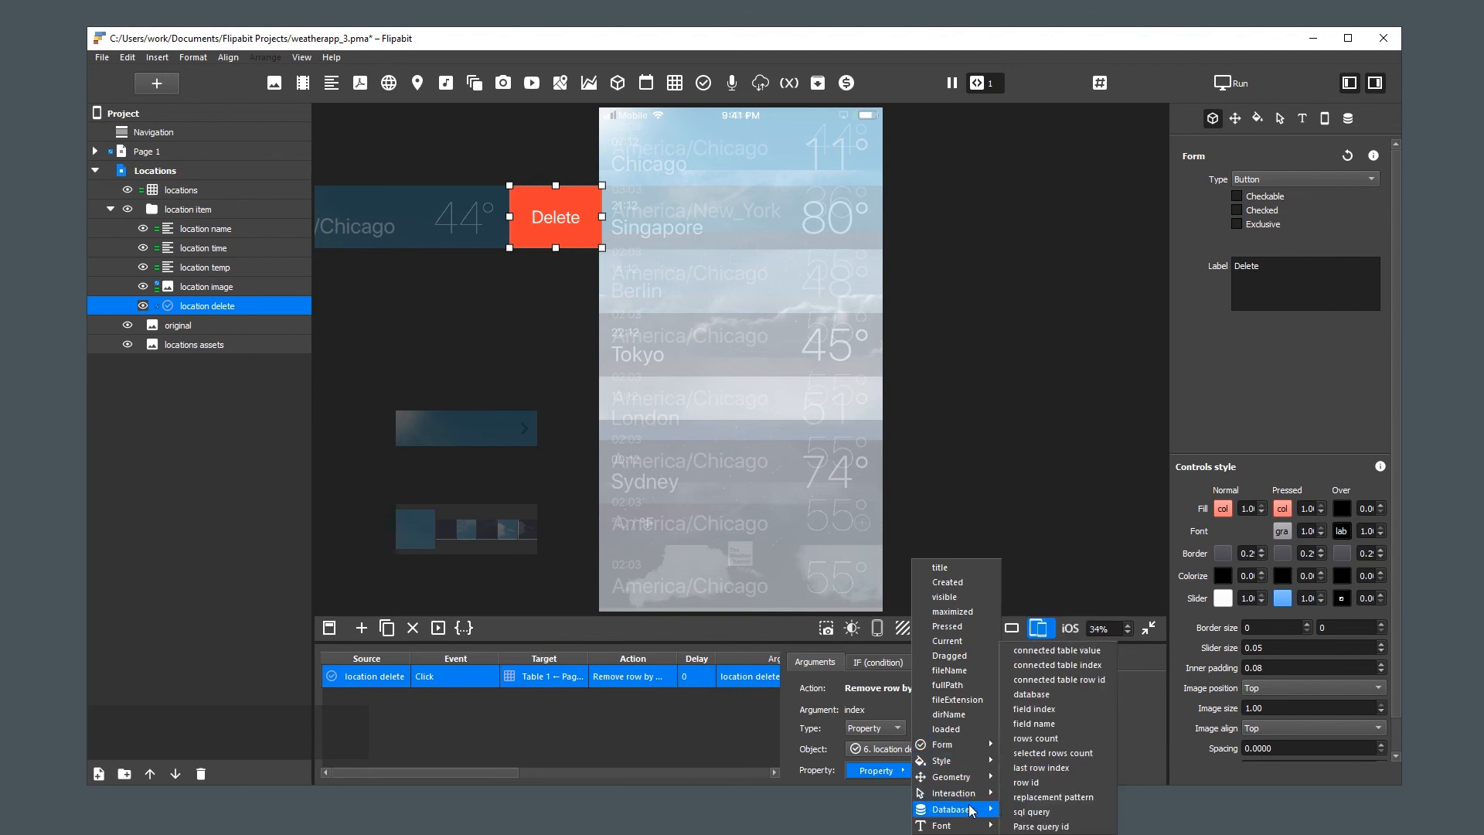
left_click(1110, 666)
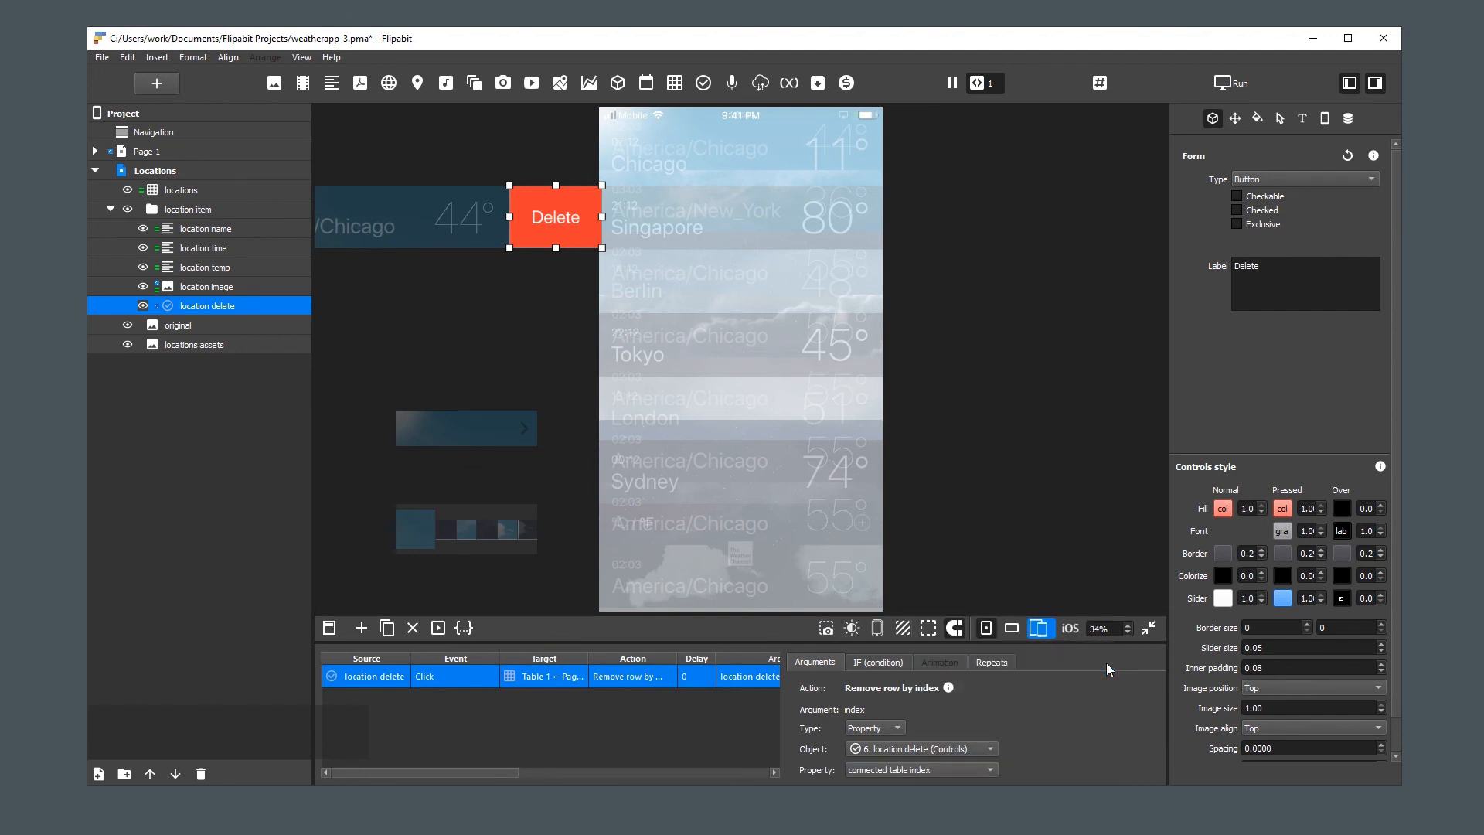
Test row removal by swiping three America/Chicago items left in the locations list and deleting each with its Delete button
left_click(1003, 536)
left_click_drag(768, 340, 637, 322)
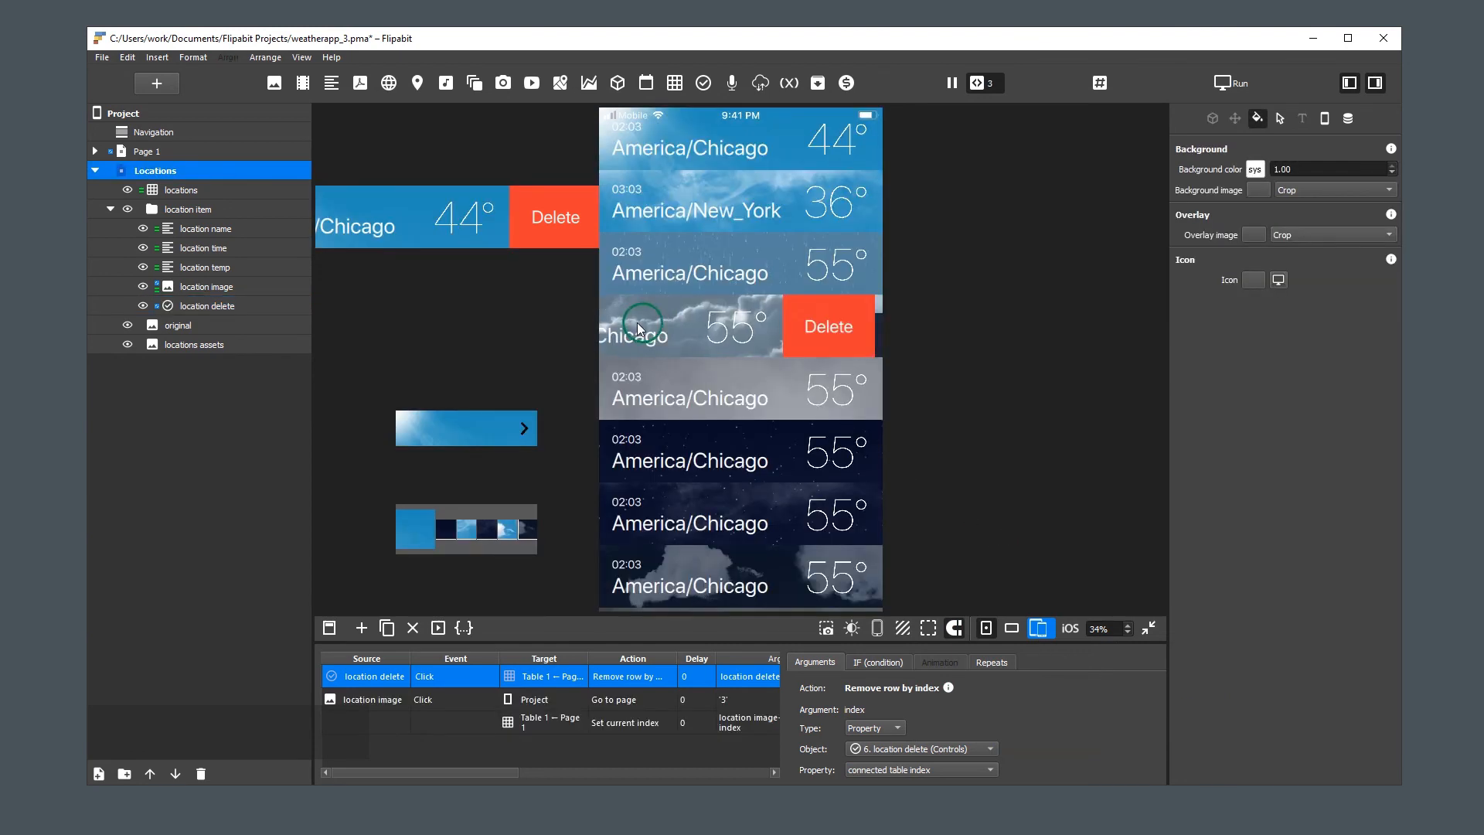
left_click(833, 325)
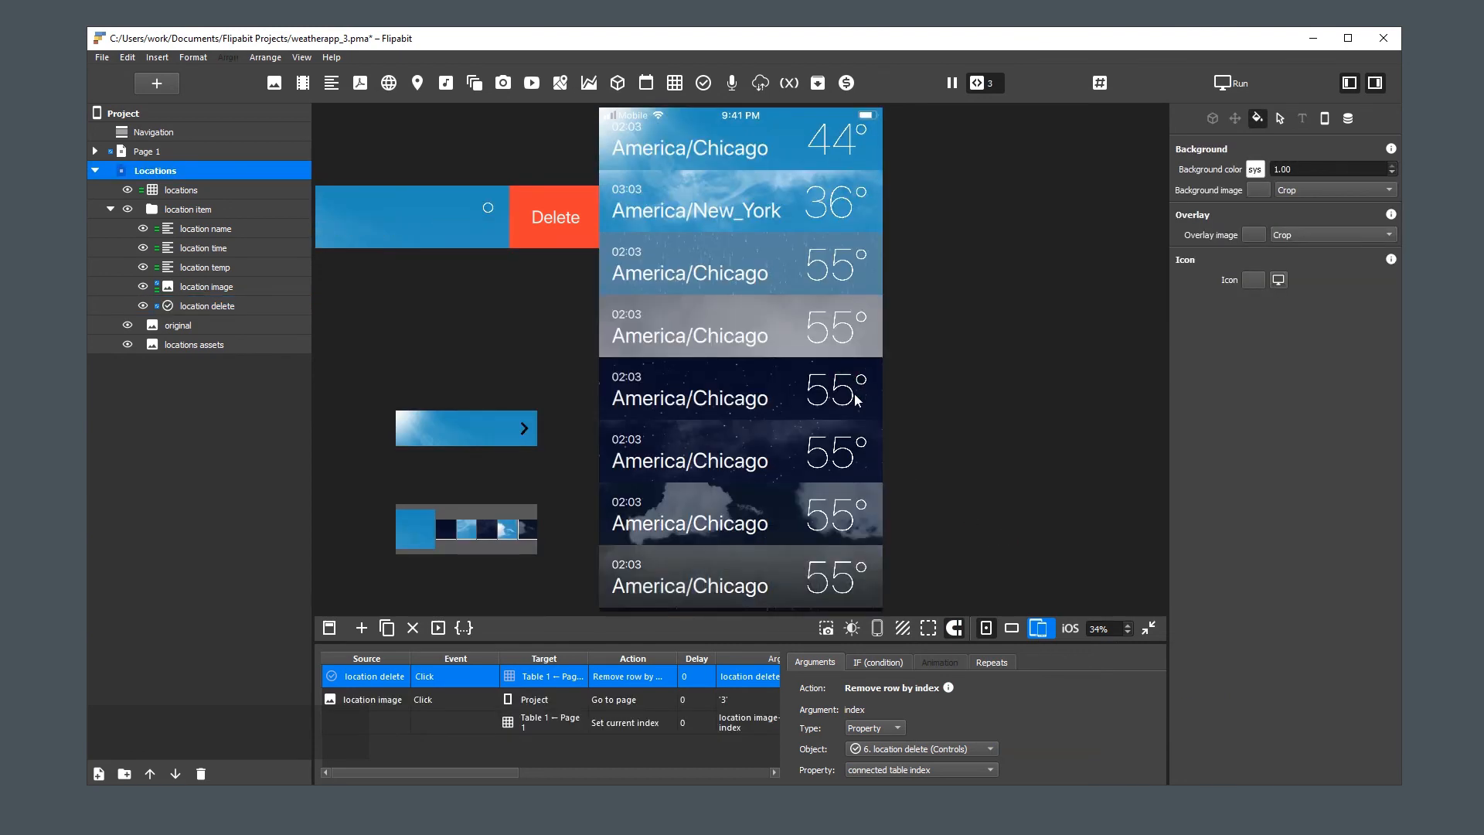
left_click_drag(777, 329, 717, 339)
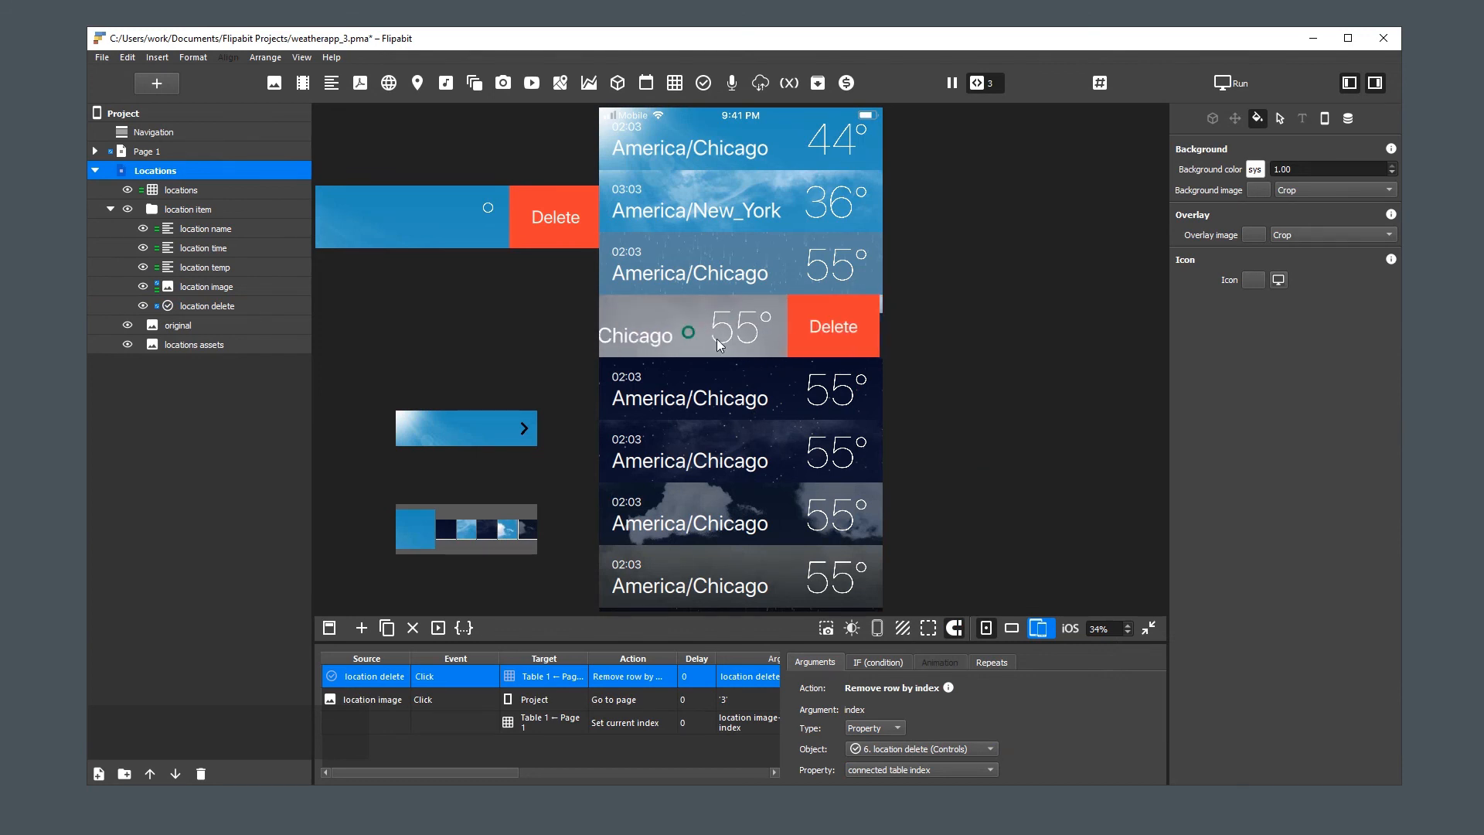
left_click(833, 323)
left_click_drag(796, 395, 734, 345)
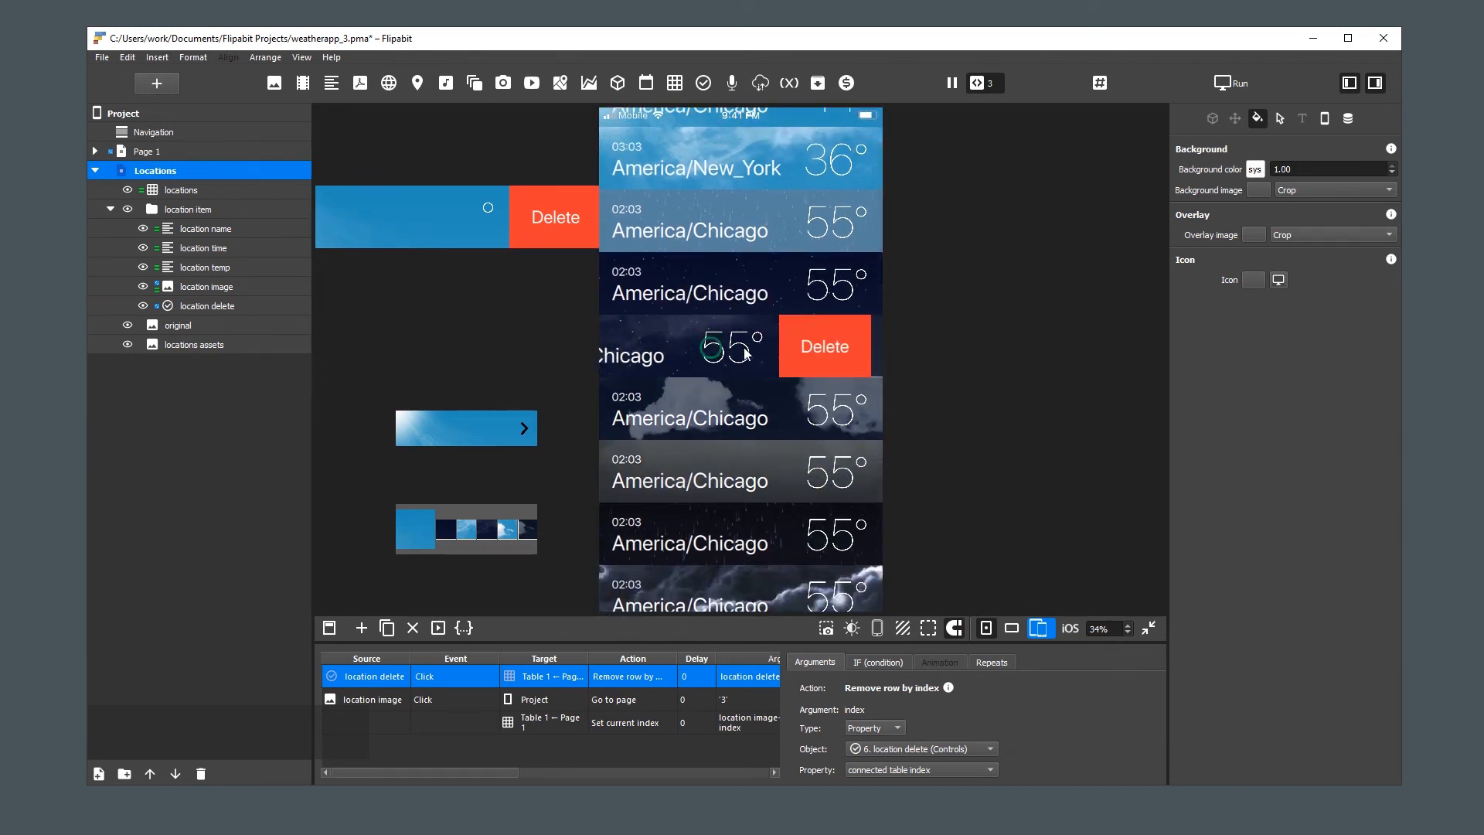
left_click(842, 342)
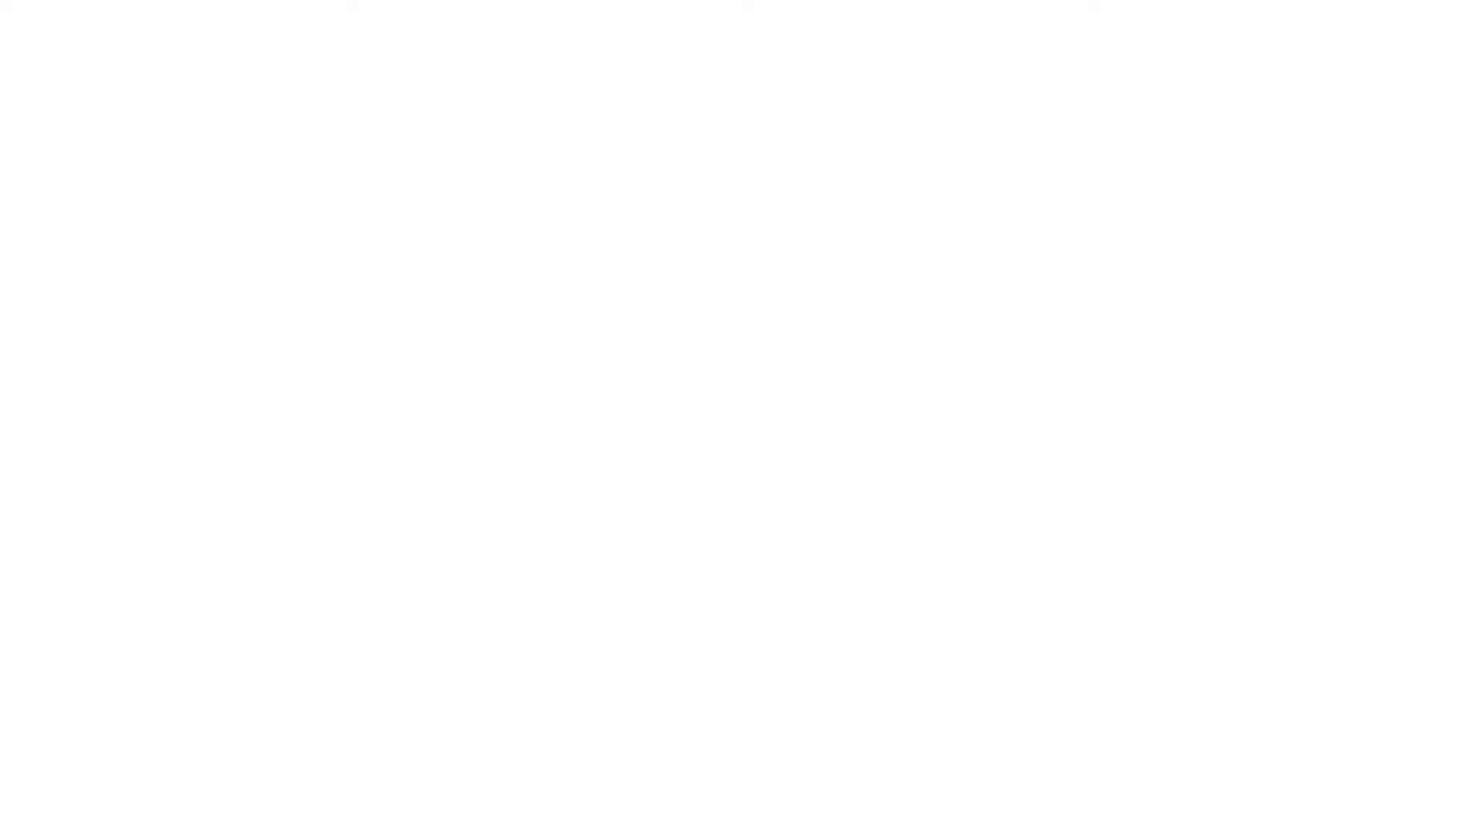